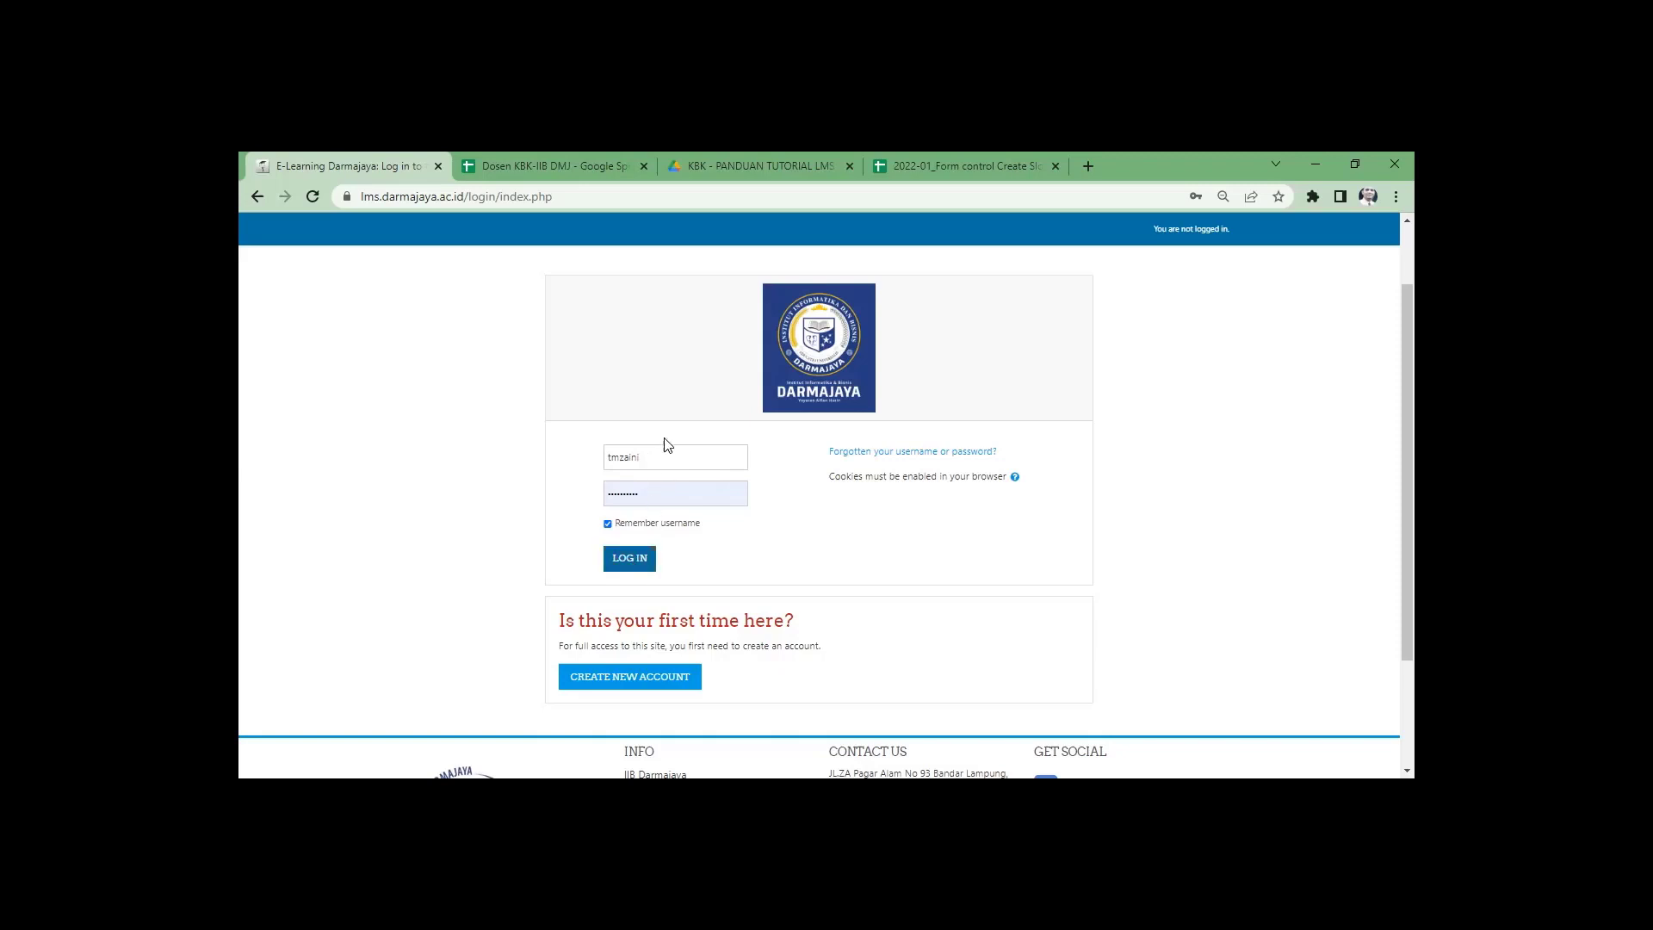
Log in with the admin account and dismiss the breached-password warning to reach the Dasbor.
click(643, 565)
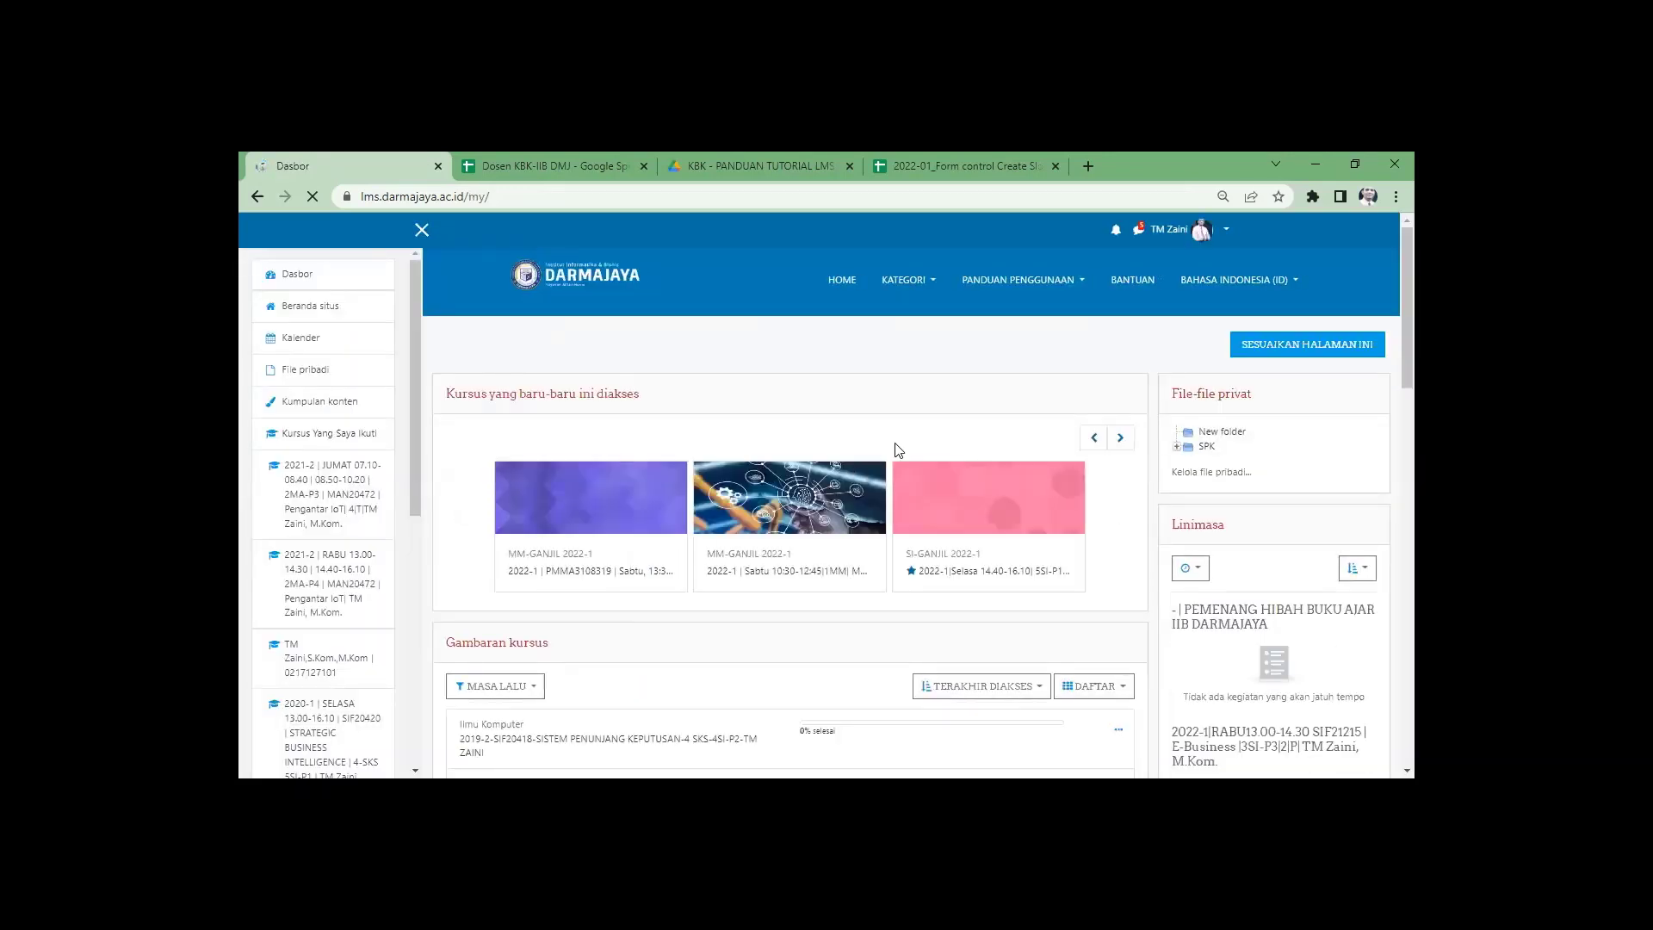
click(902, 284)
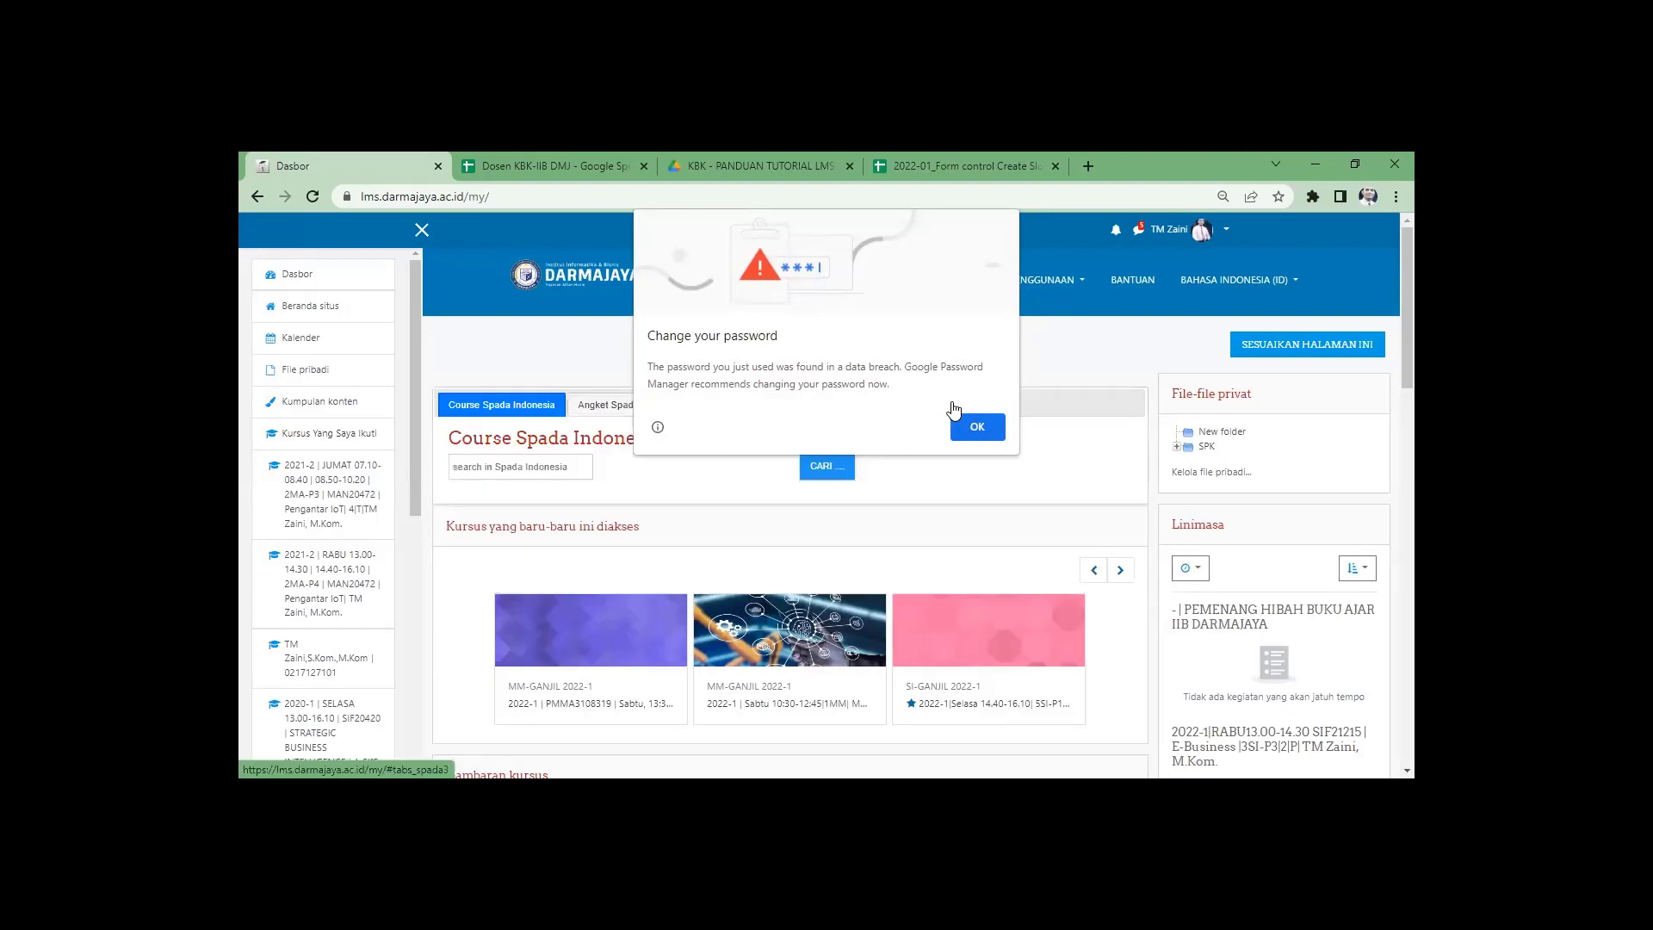
click(953, 407)
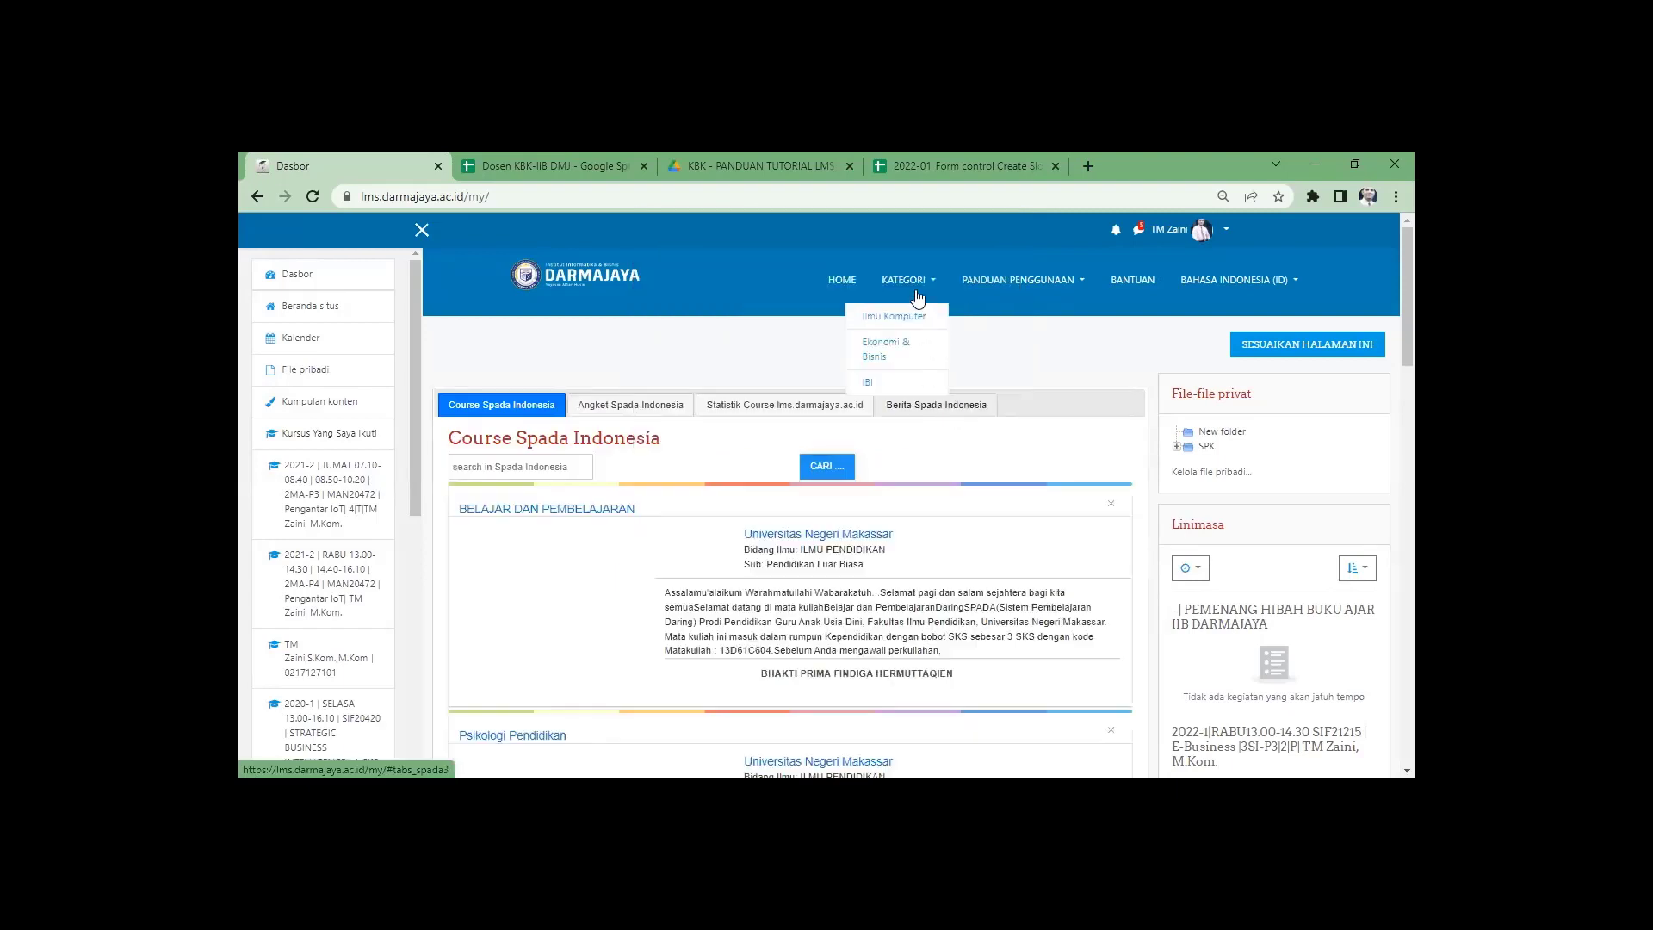
Go to the Ekonomi & Bisnis category, zoom the page in and browse its study programmes.
click(889, 350)
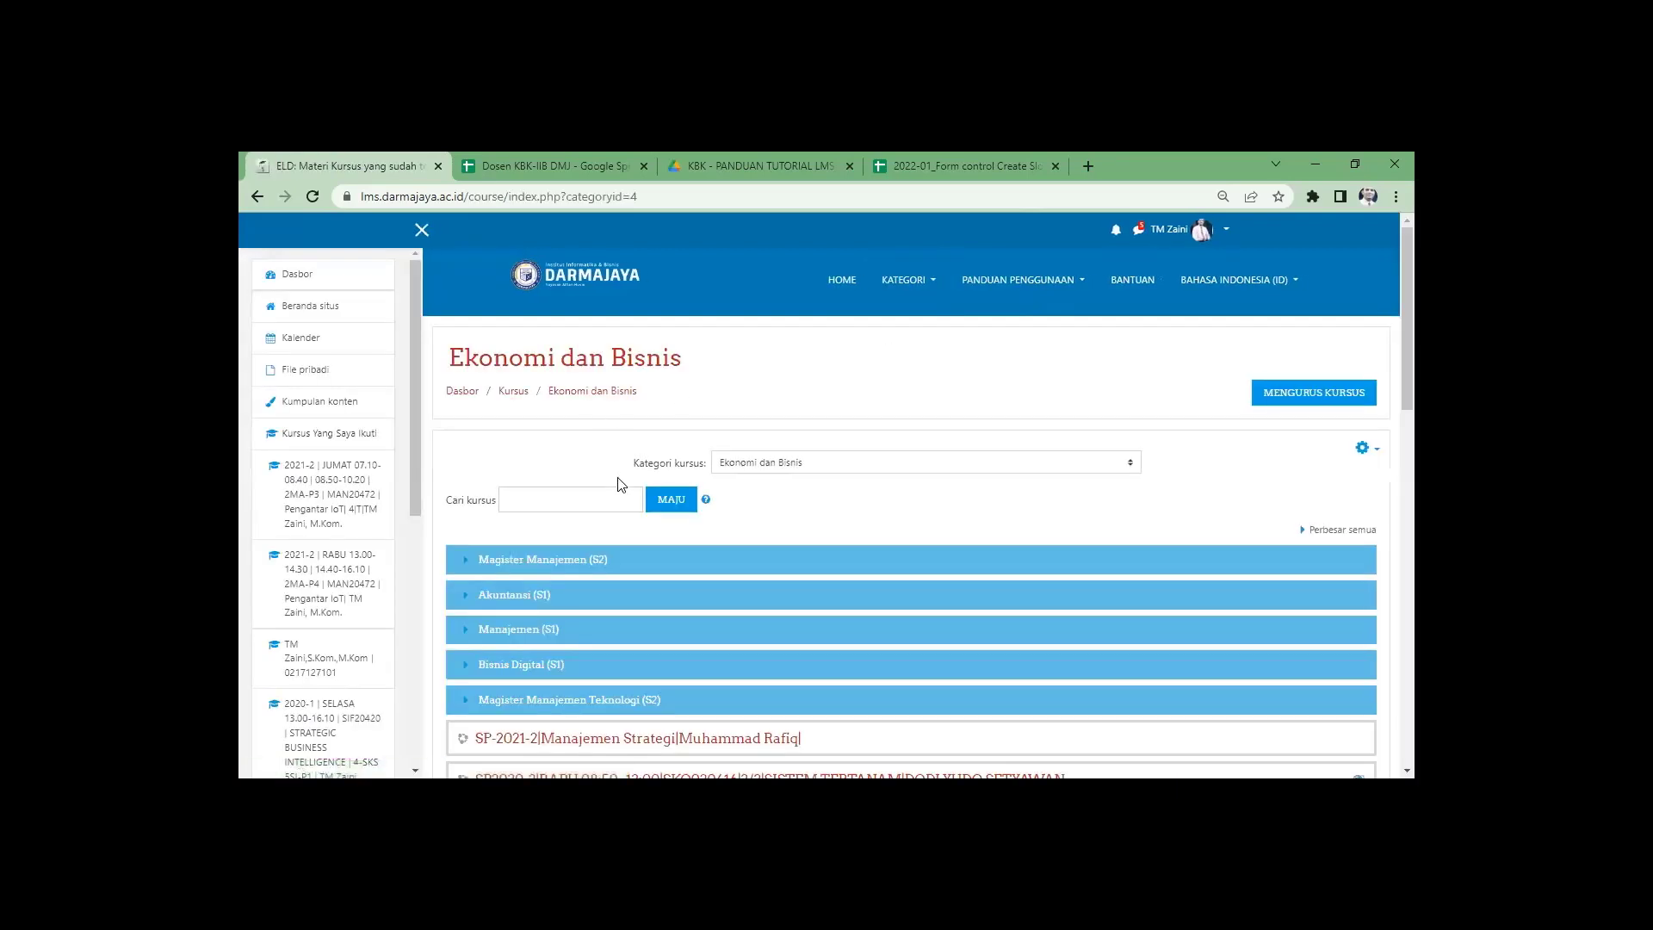
scroll(694, 551, down, 1)
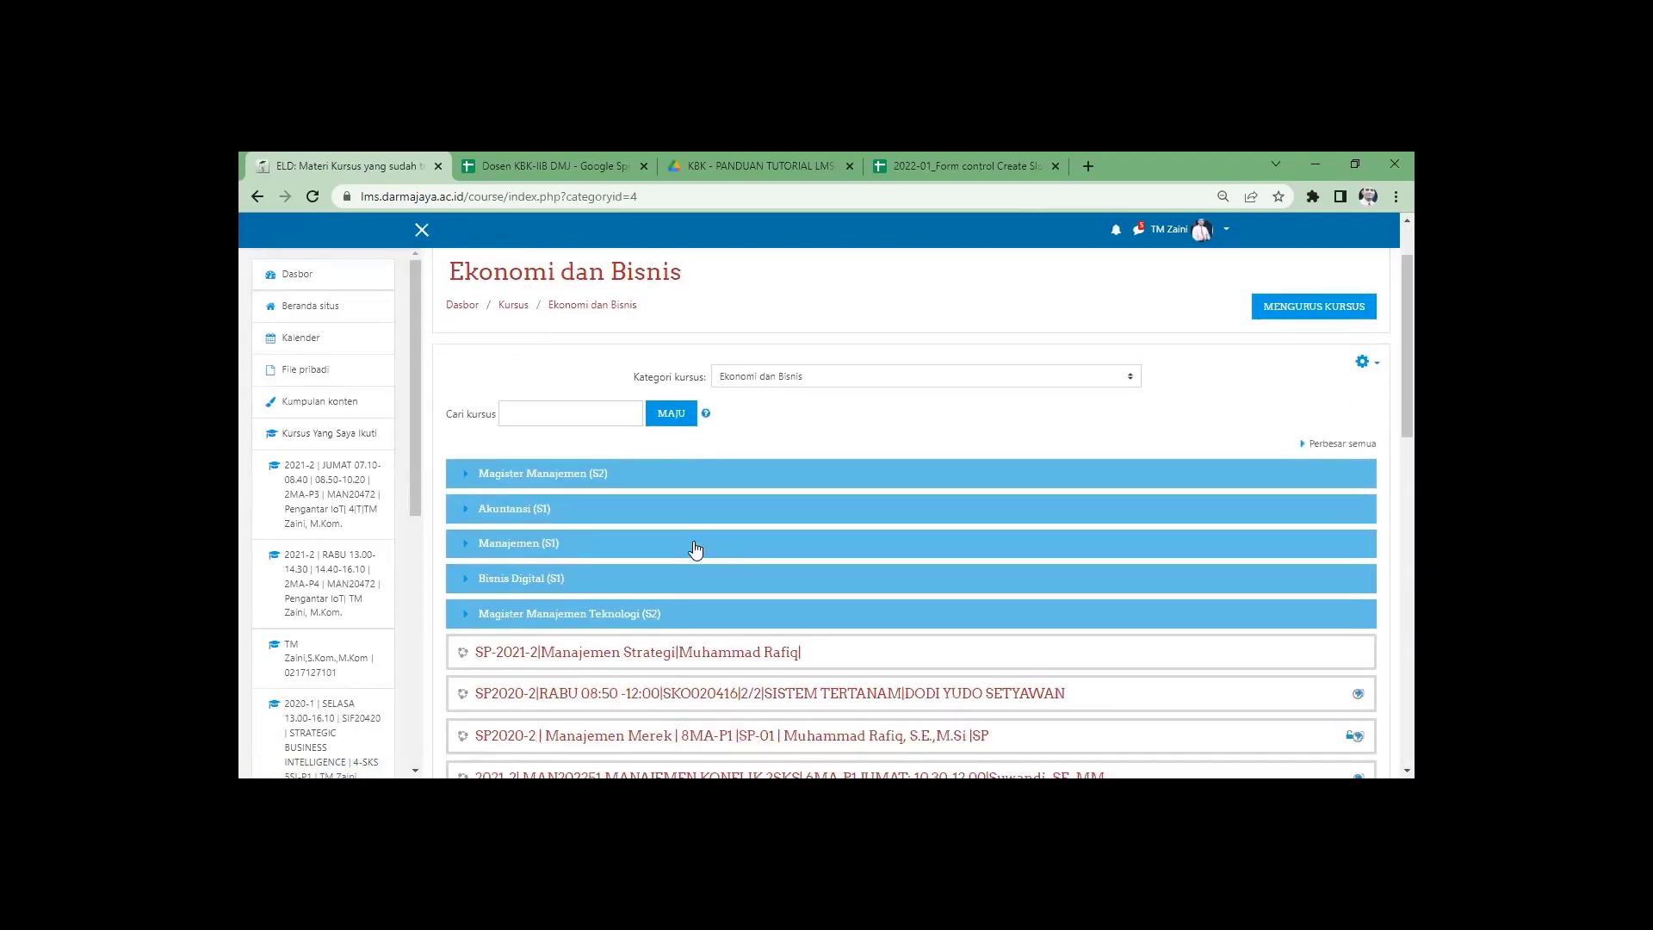
key(ctrl+plus)
key(ctrl+plus)
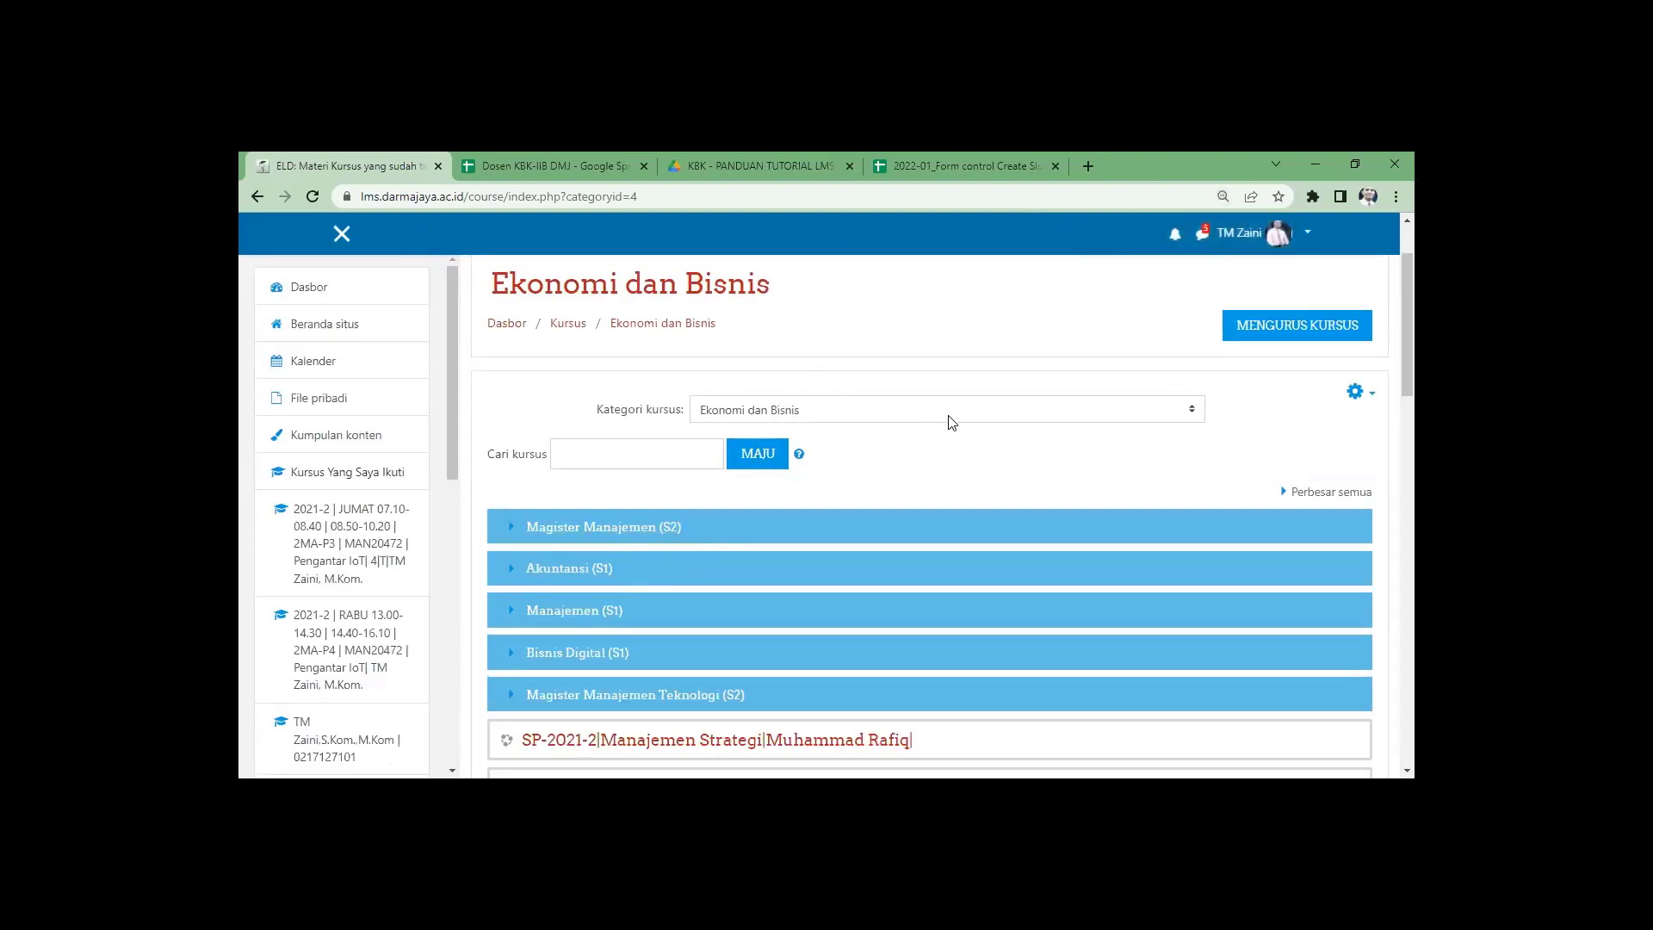
click(1193, 412)
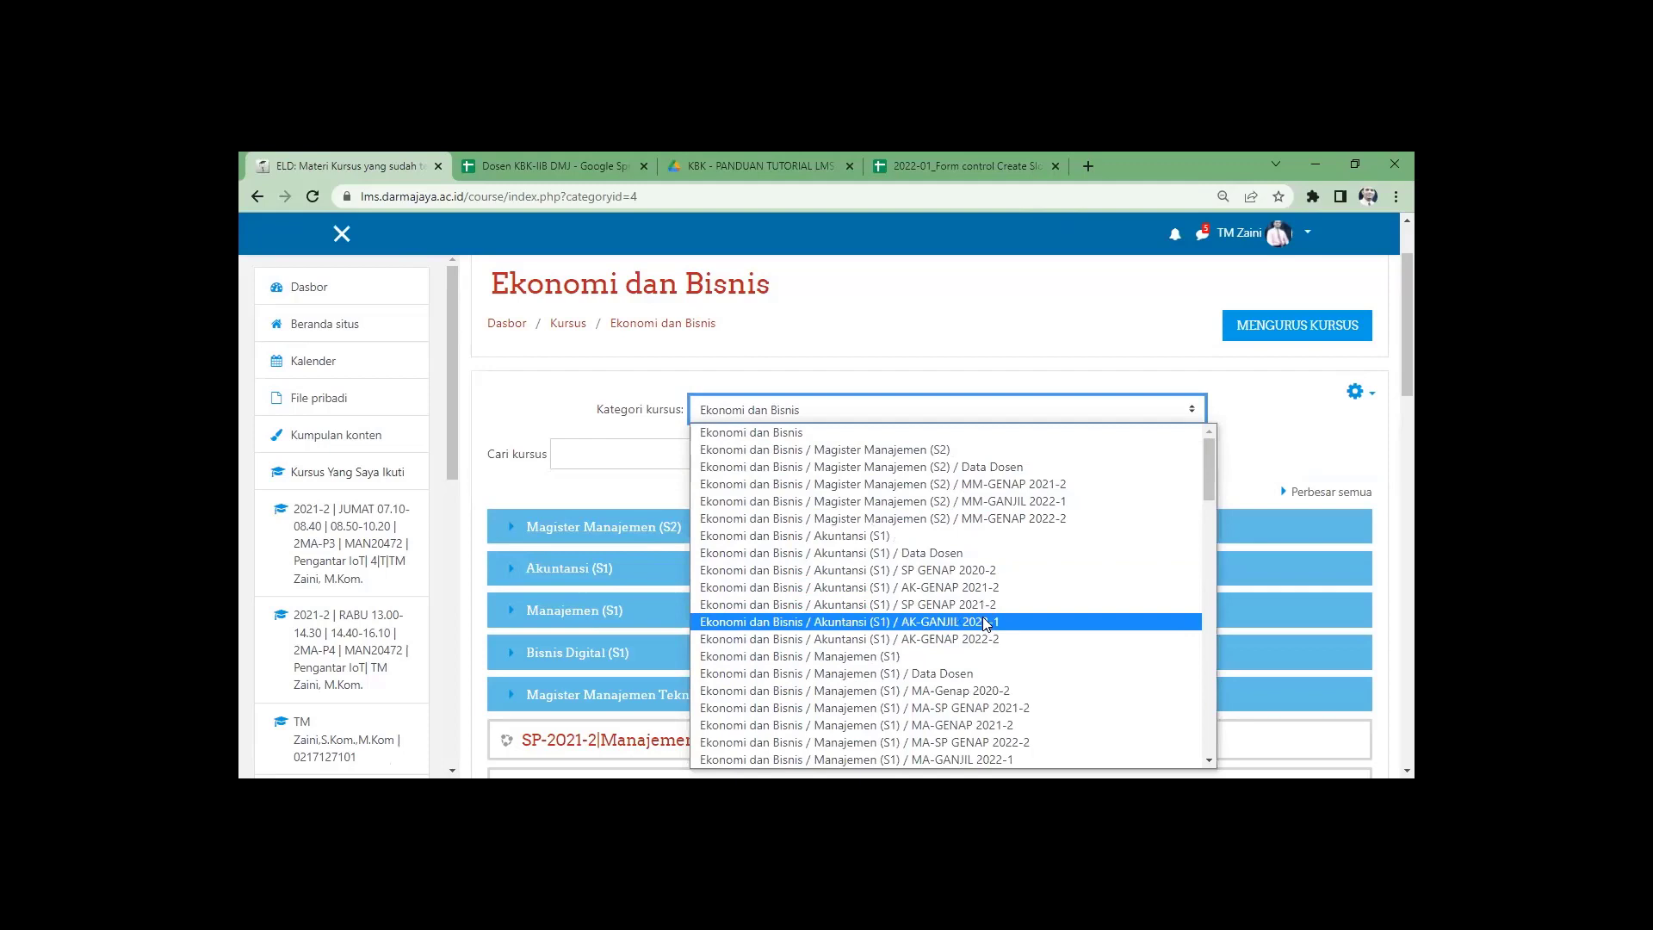
click(616, 495)
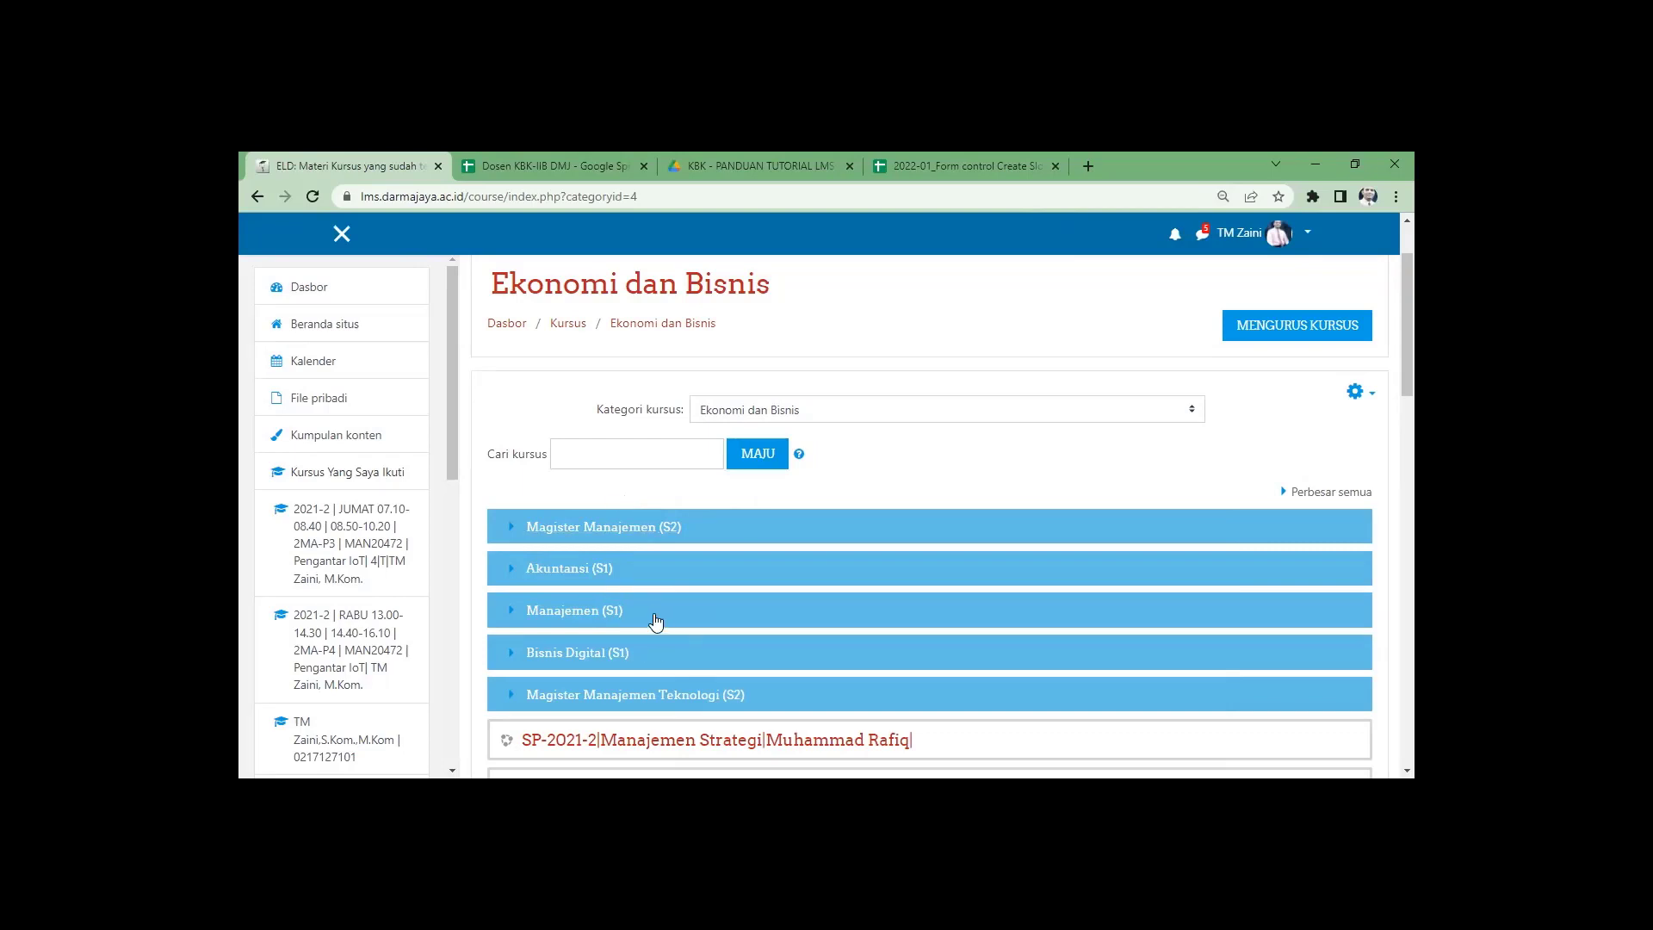
scroll(786, 694, down, 4)
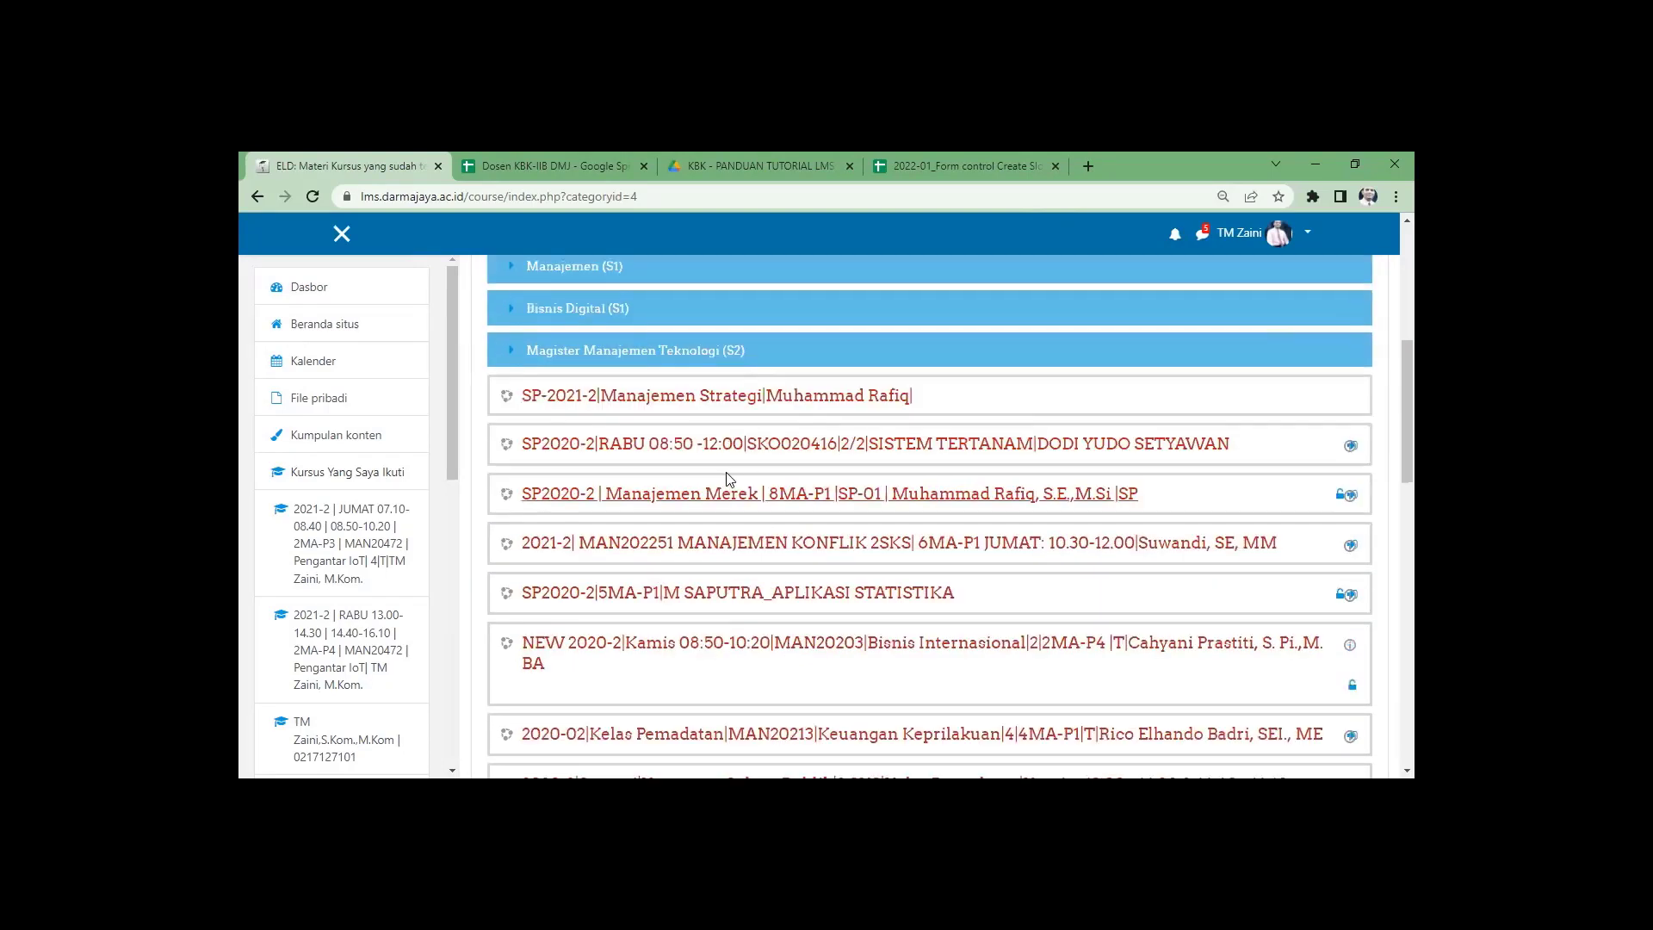
scroll(769, 582, up, 5)
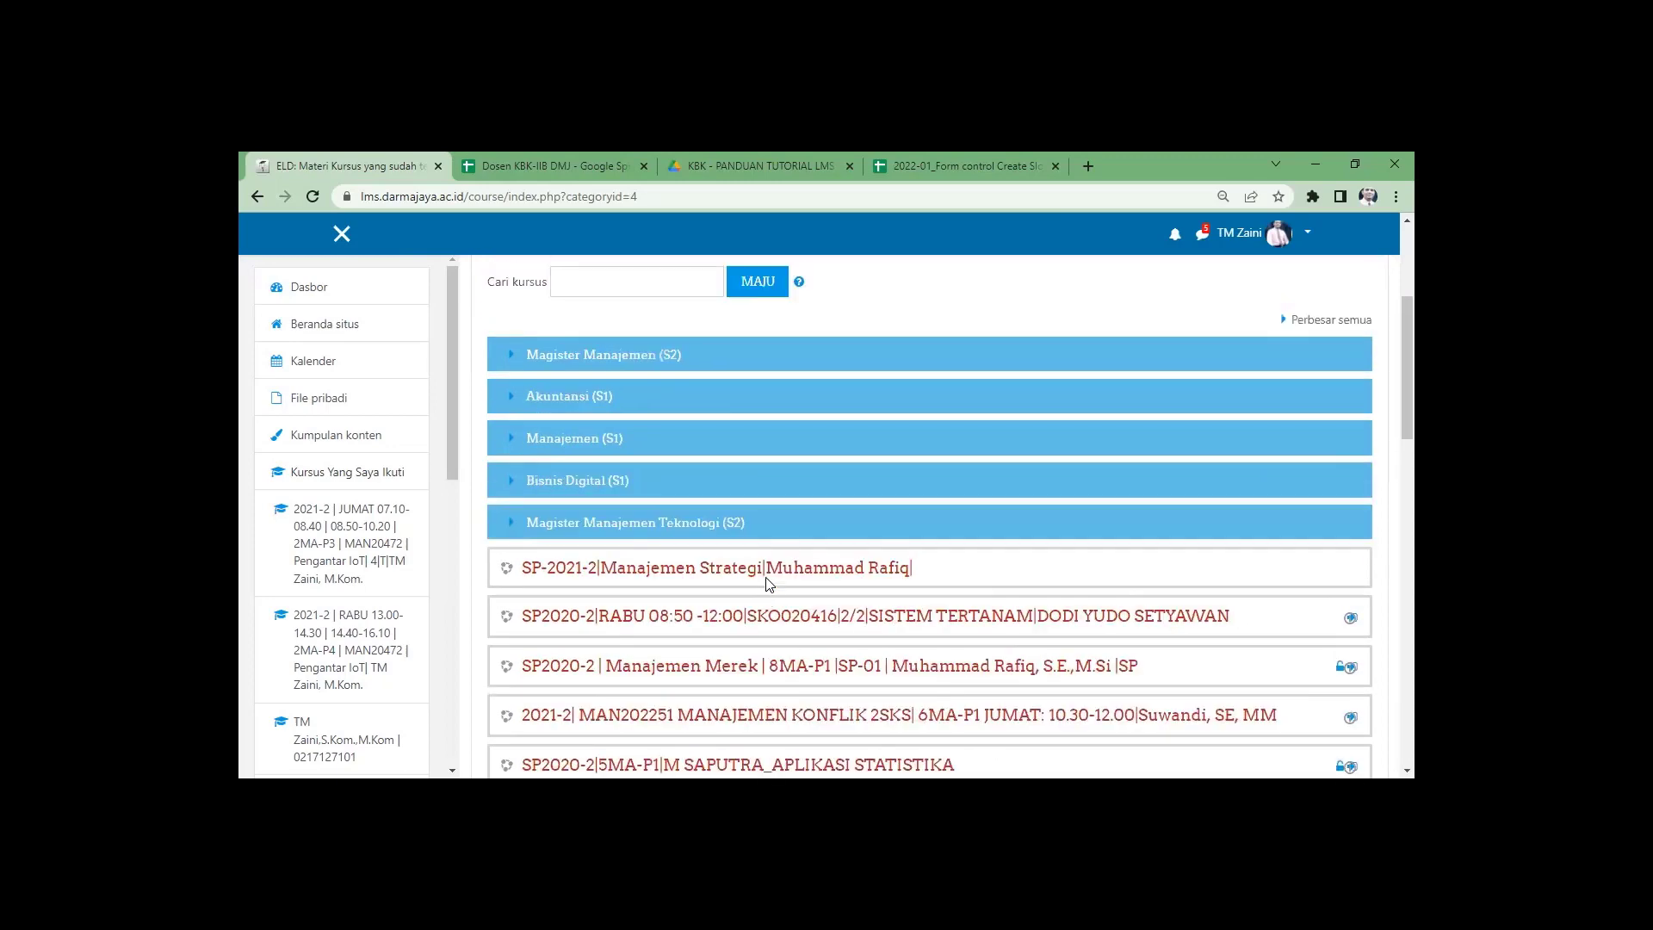
scroll(768, 583, down, 1)
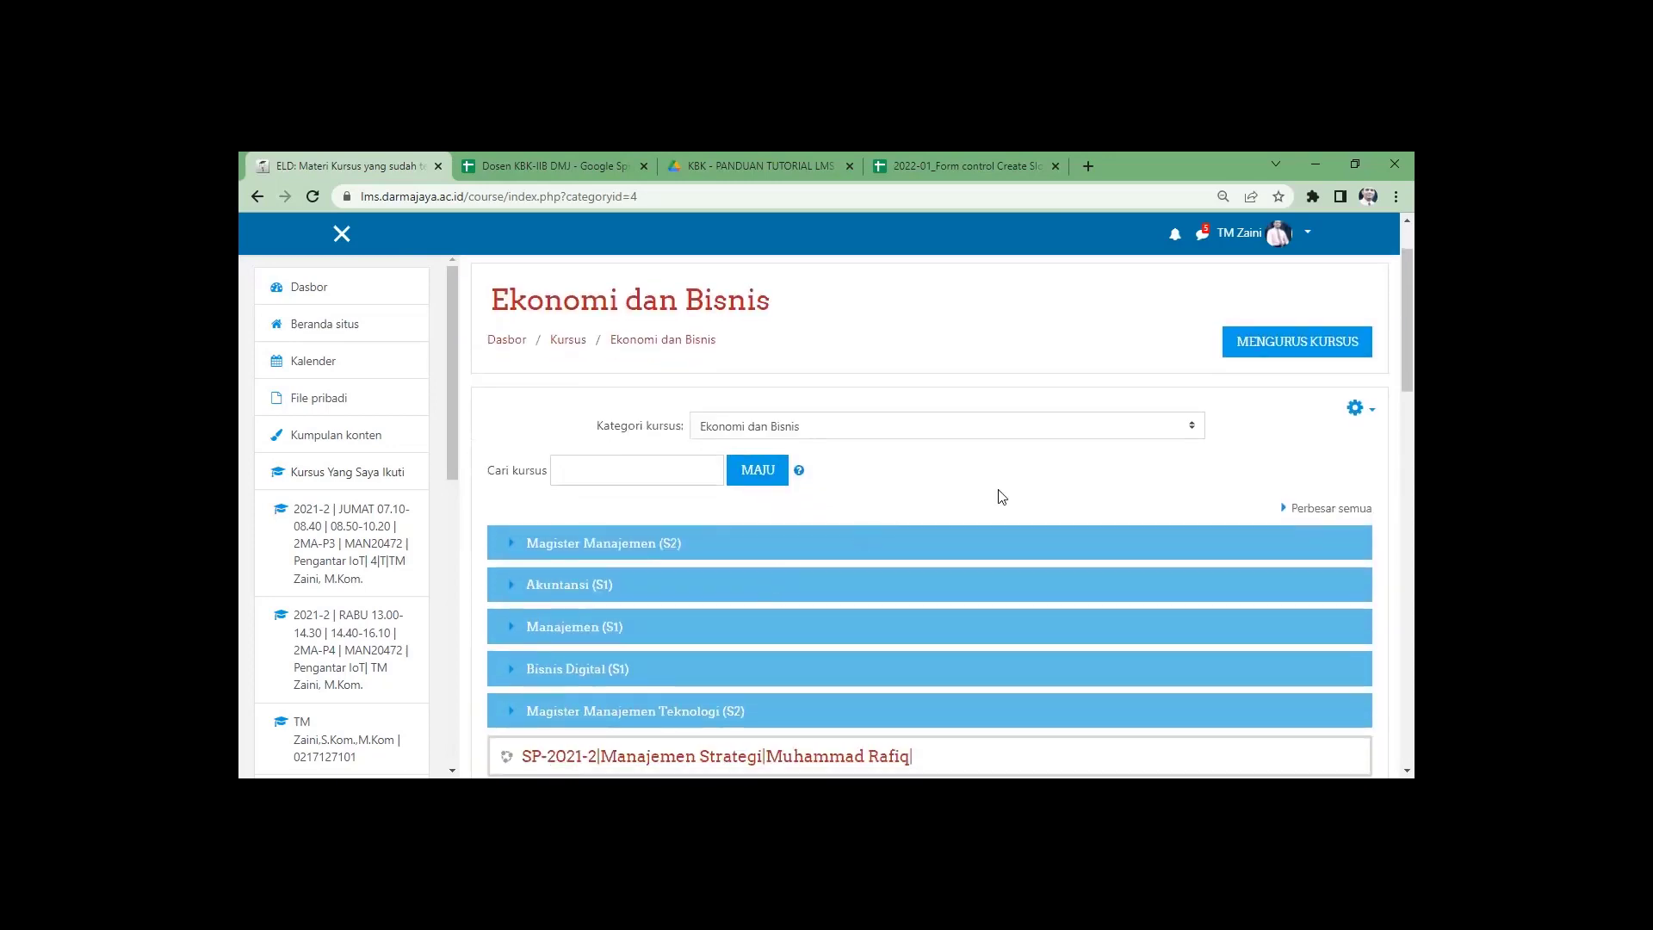
scroll(936, 511, up, 1)
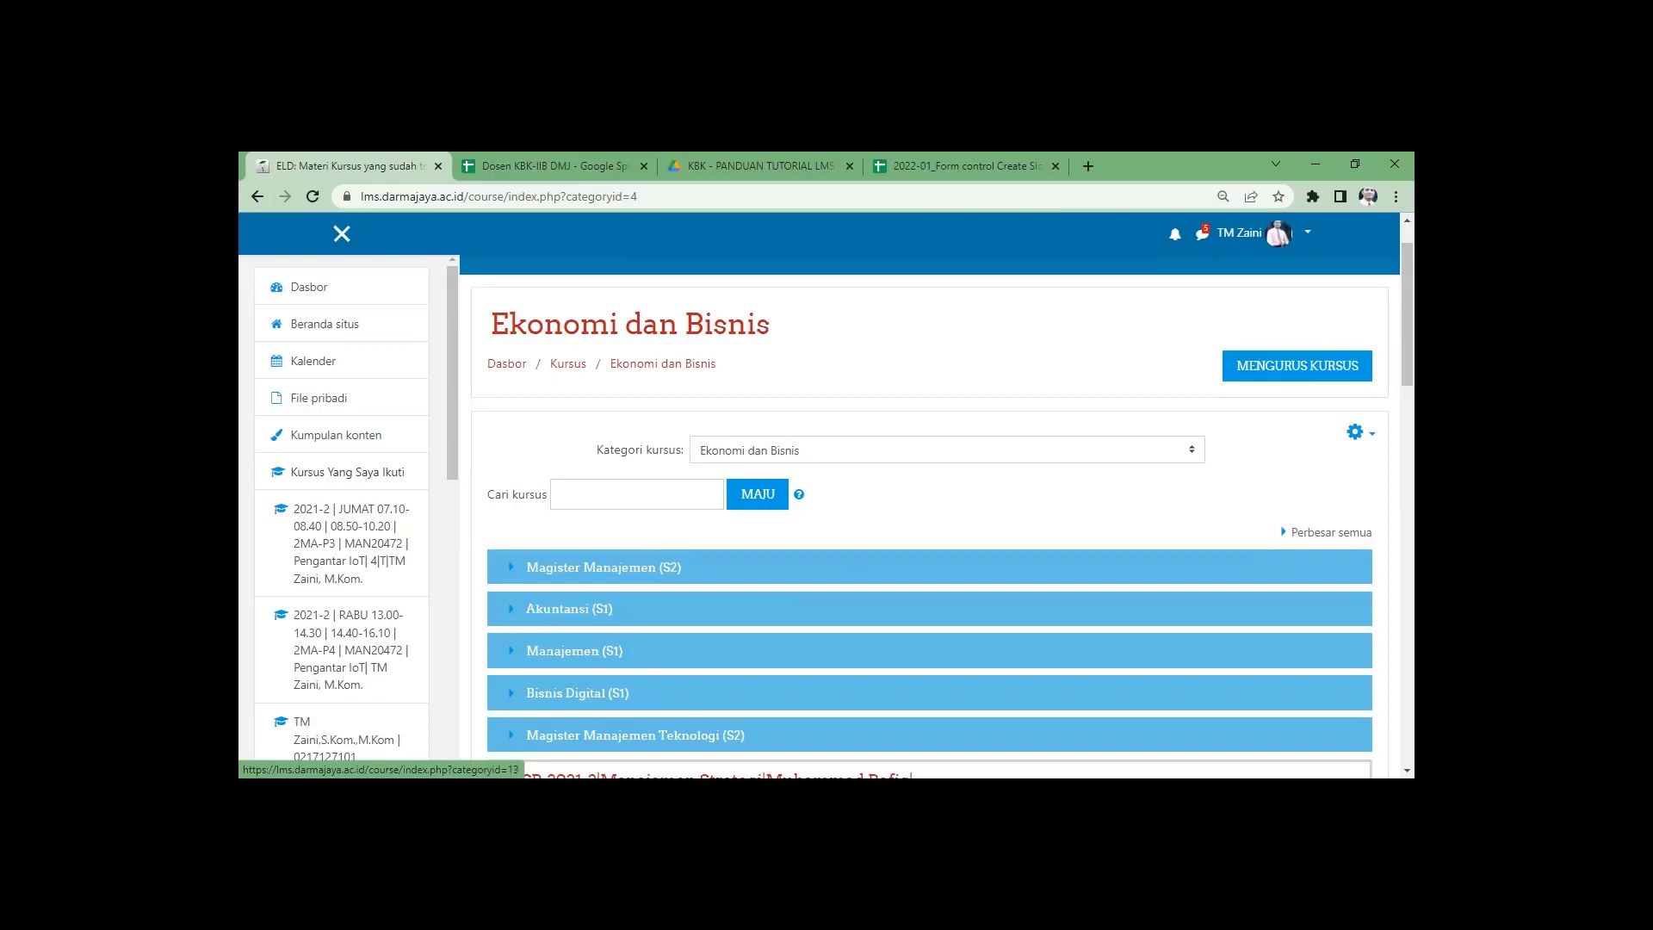
Open Magister Manajemen (S2), then its MM-GENAP 2022-2 subcategory.
click(601, 576)
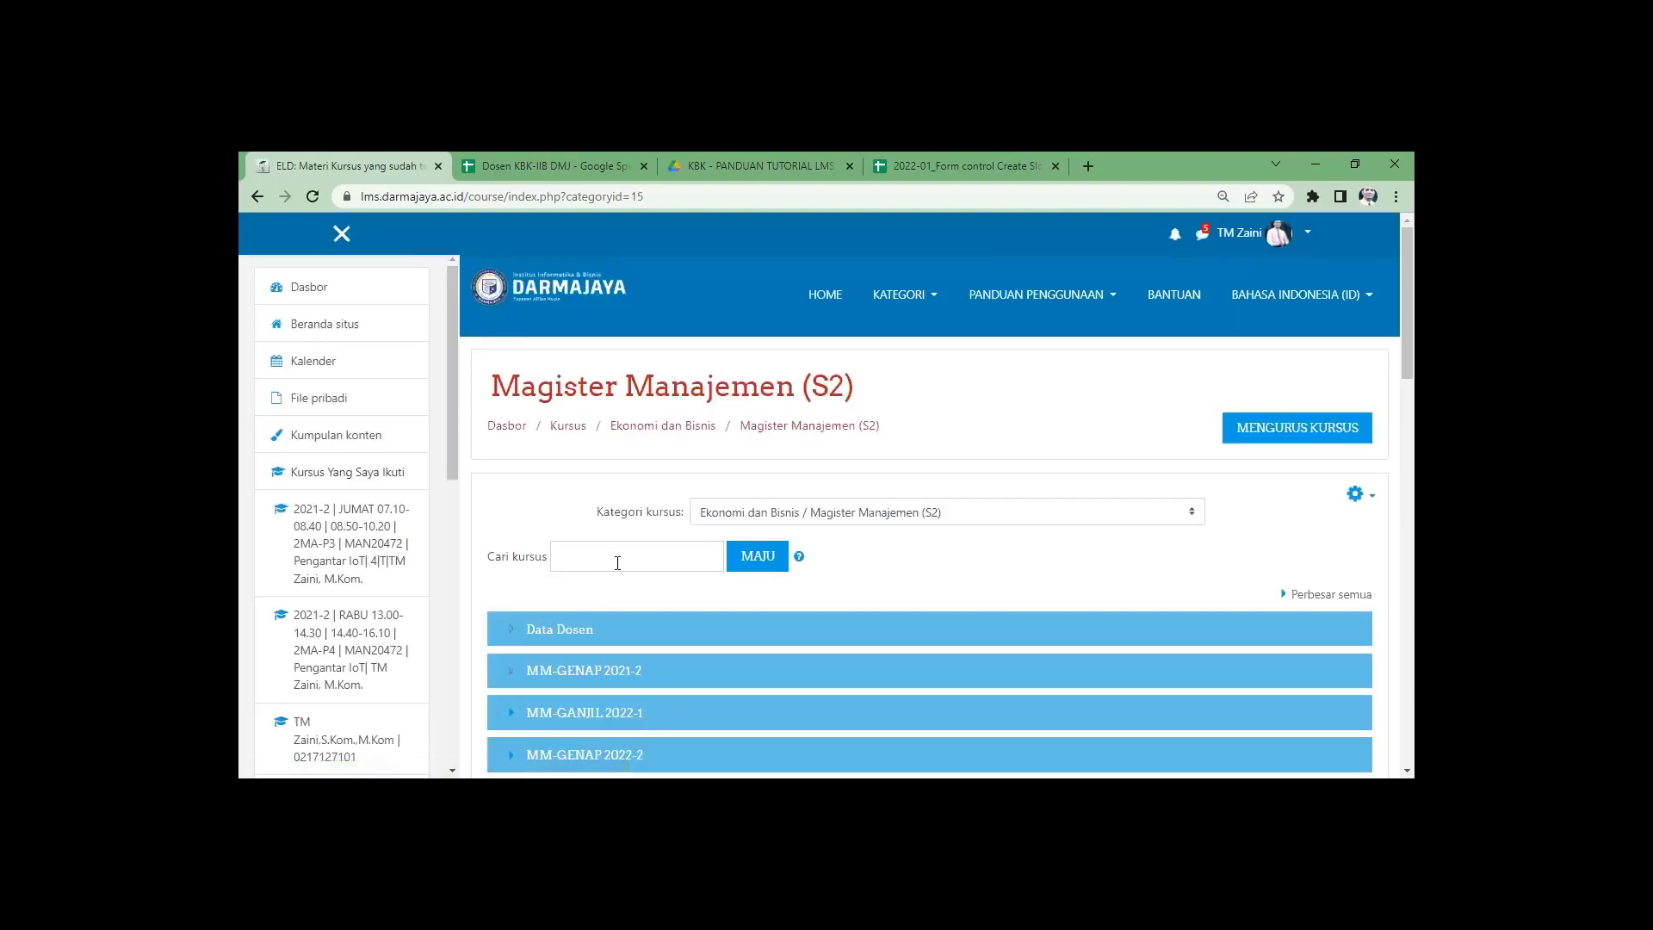
scroll(726, 593, down, 3)
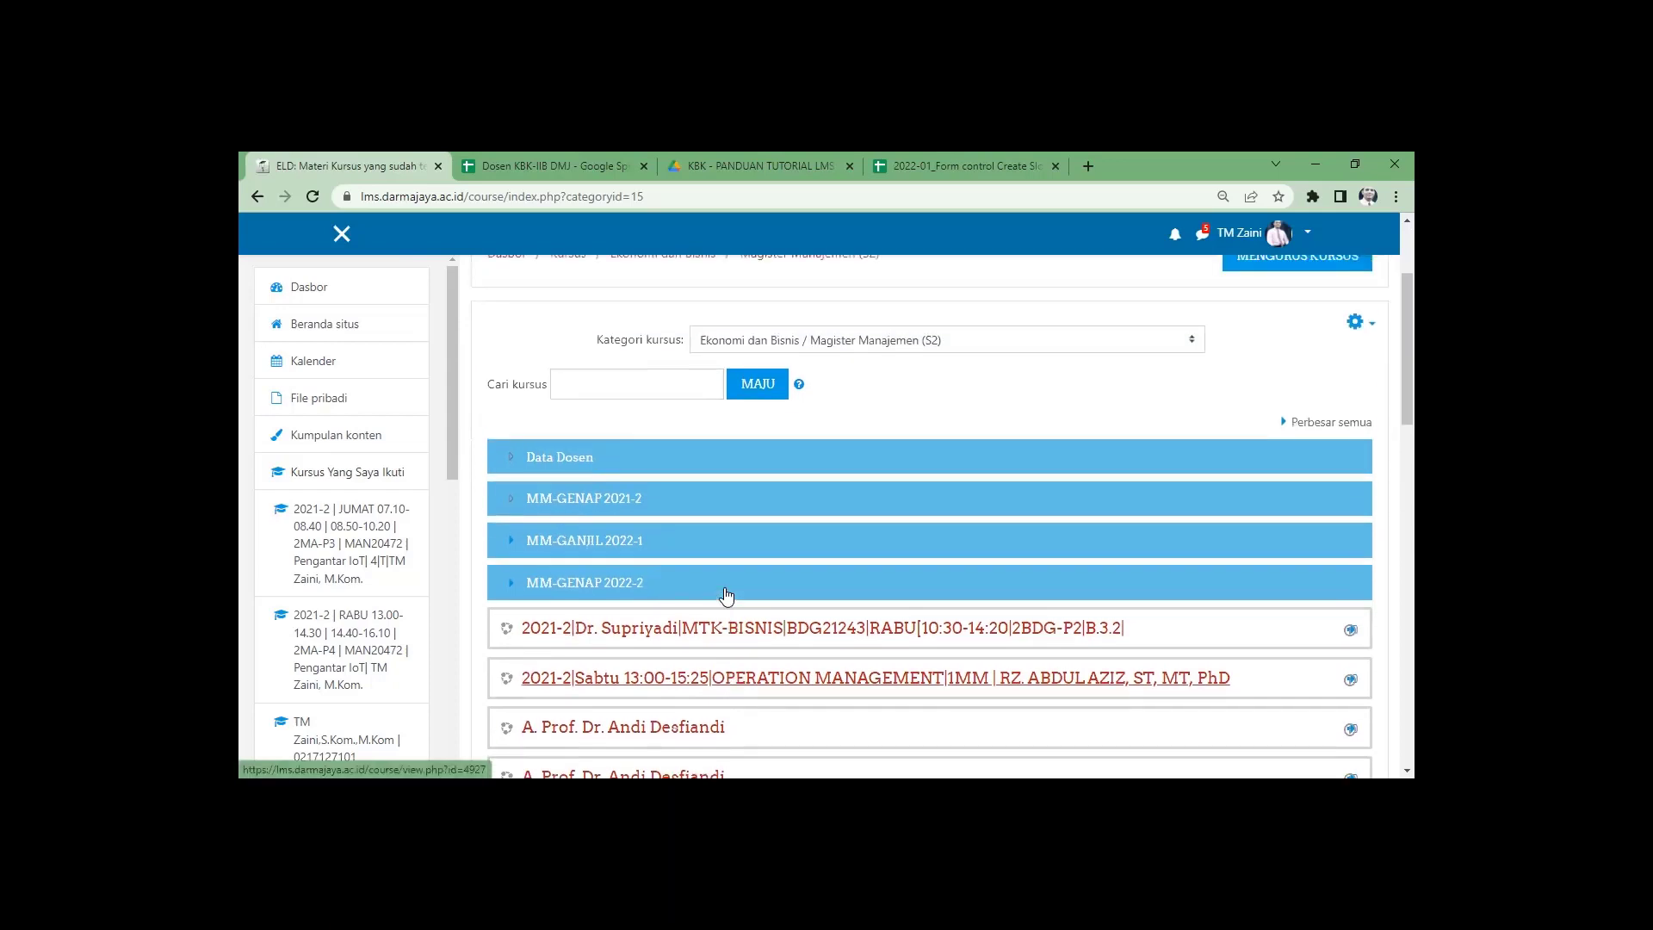
scroll(727, 594, up, 3)
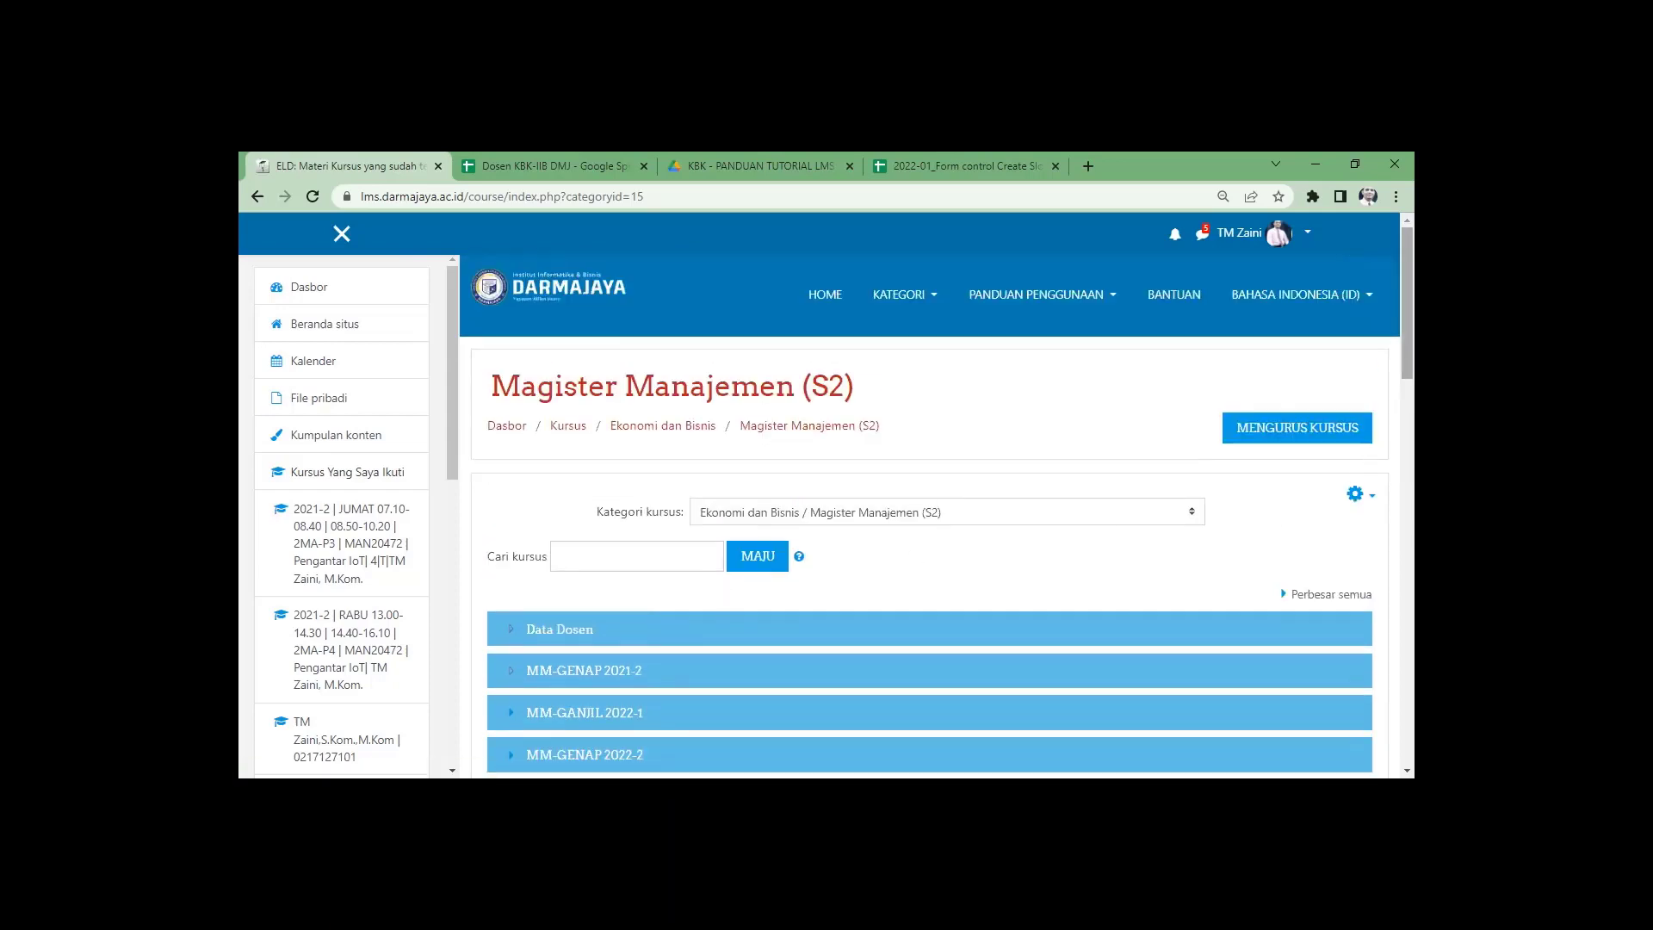
scroll(918, 509, down, 1)
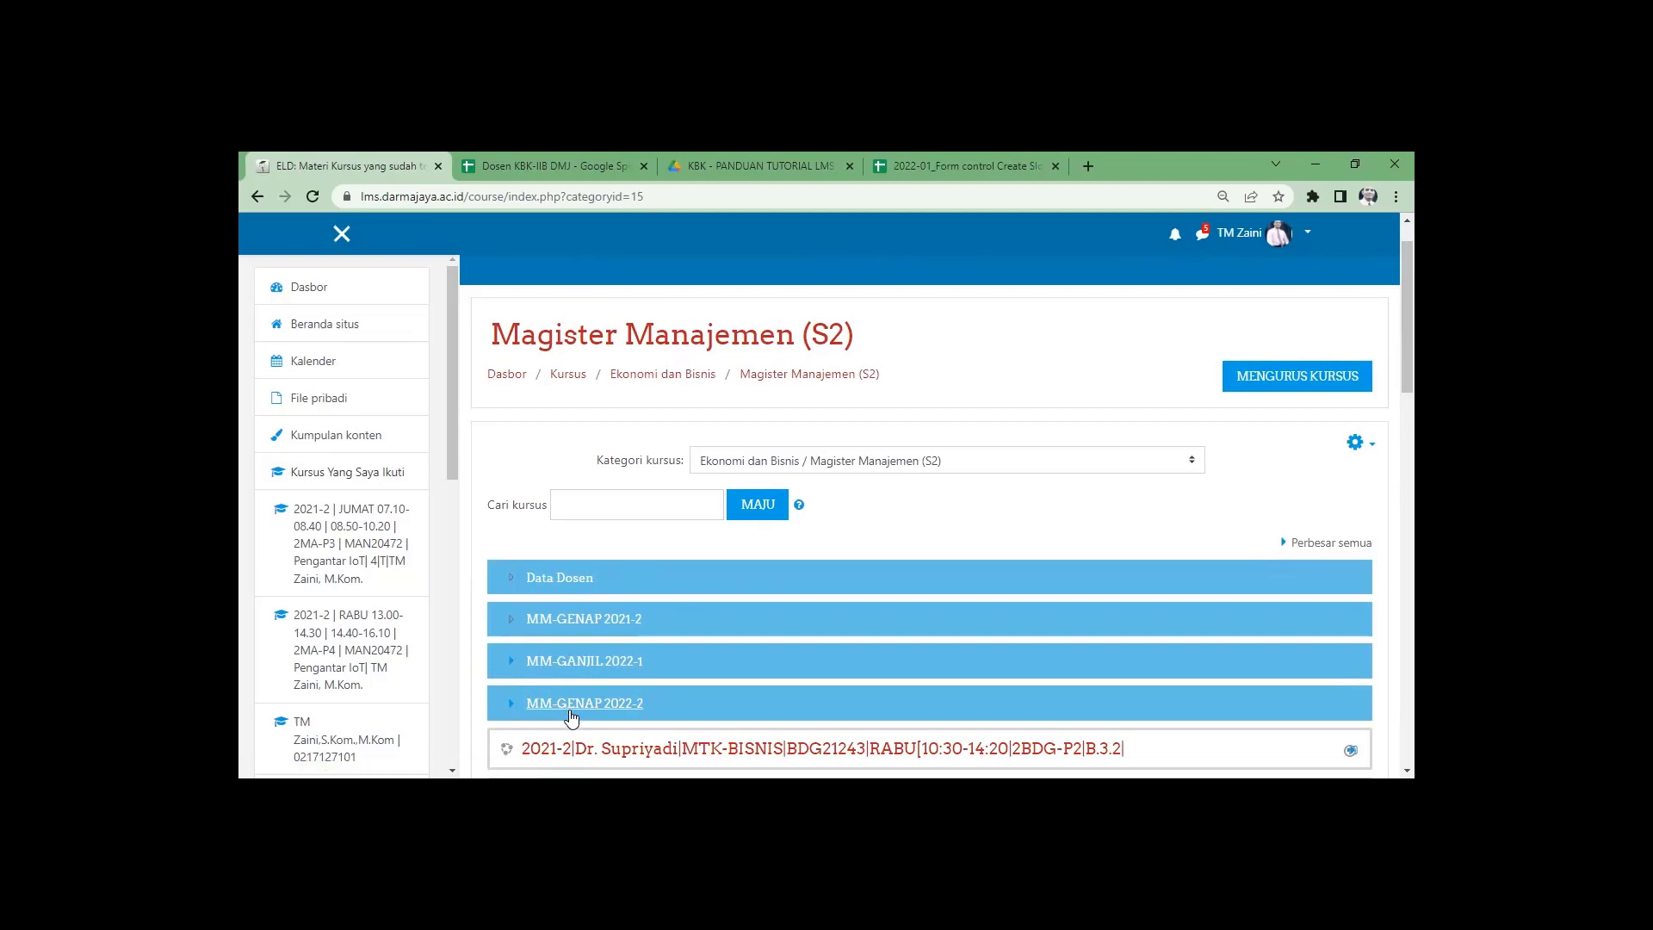
click(619, 706)
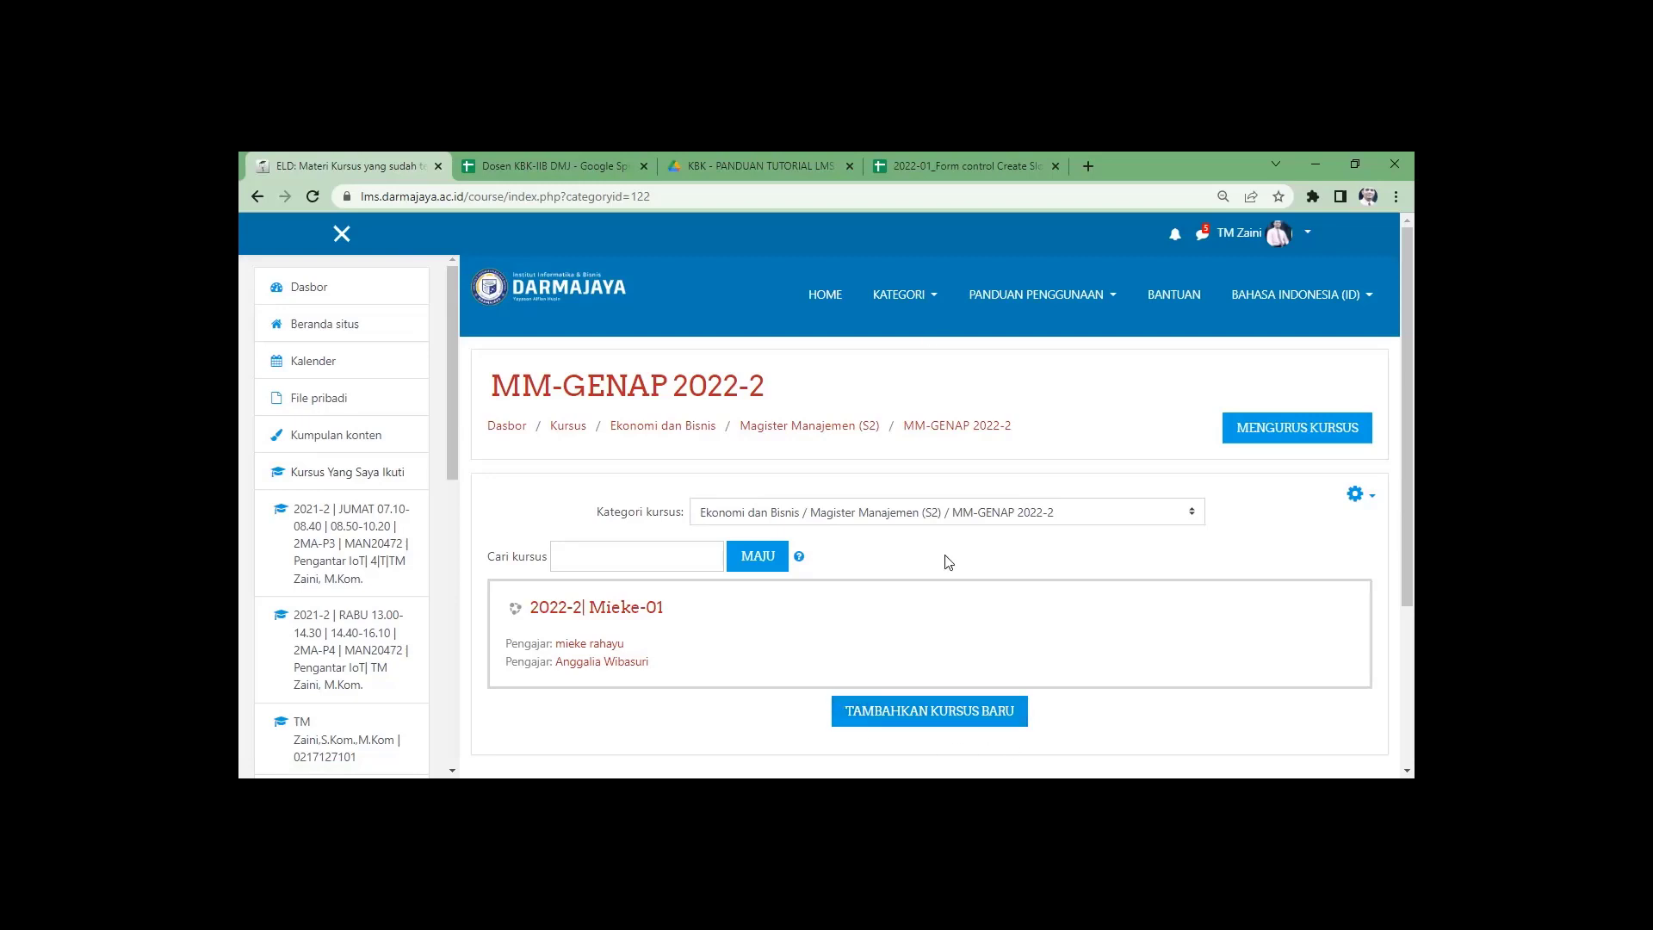
Switch to the 2022-01 Form control Create Slot spreadsheet.
click(939, 165)
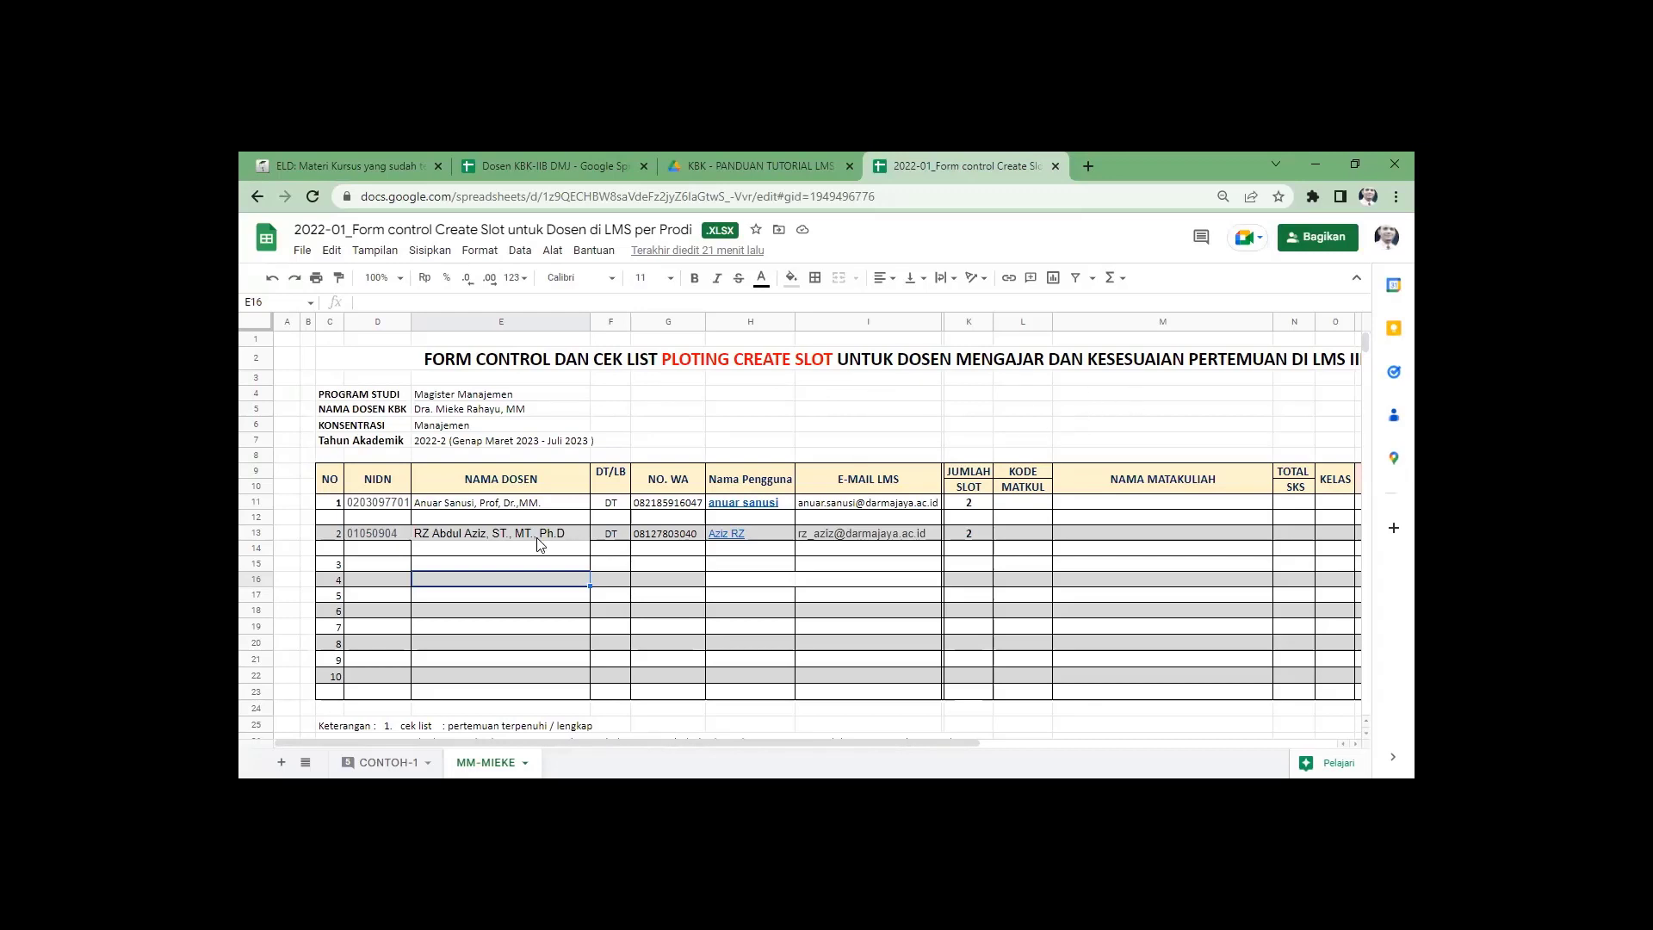
Review the MM-MIEKE lecturer sheet and select the first lecturer's LMS e-mail in cell I11.
key(ctrl+0)
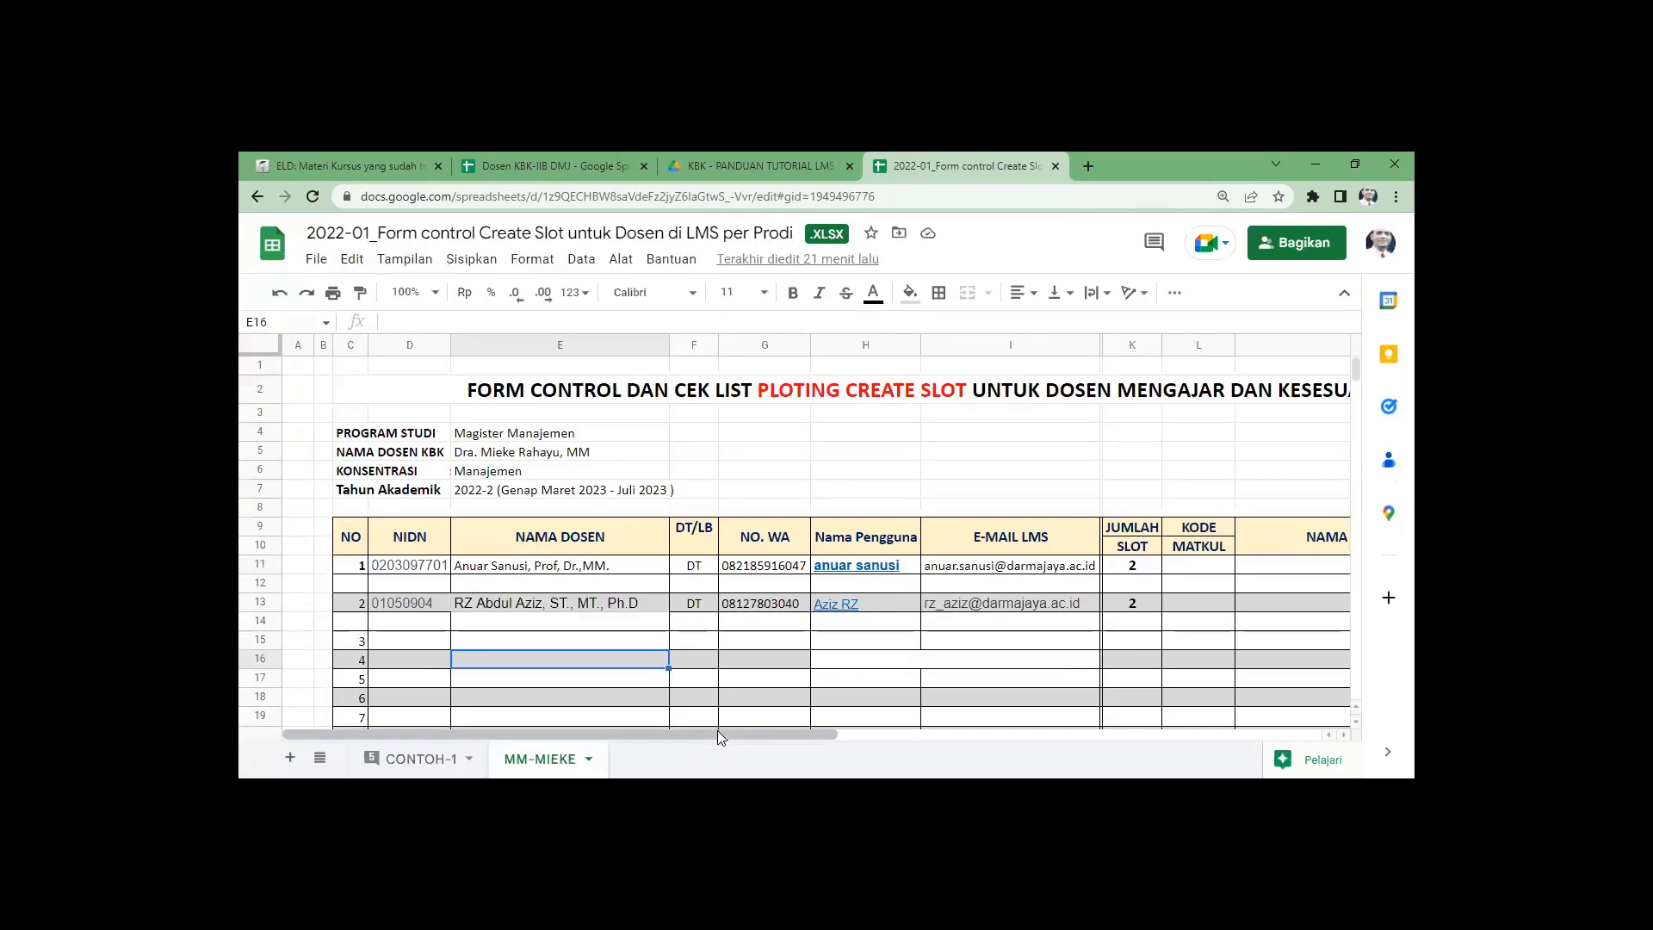
mouse_move(720, 732)
mouse_down()
mouse_move(1101, 733)
mouse_move(741, 721)
mouse_up()
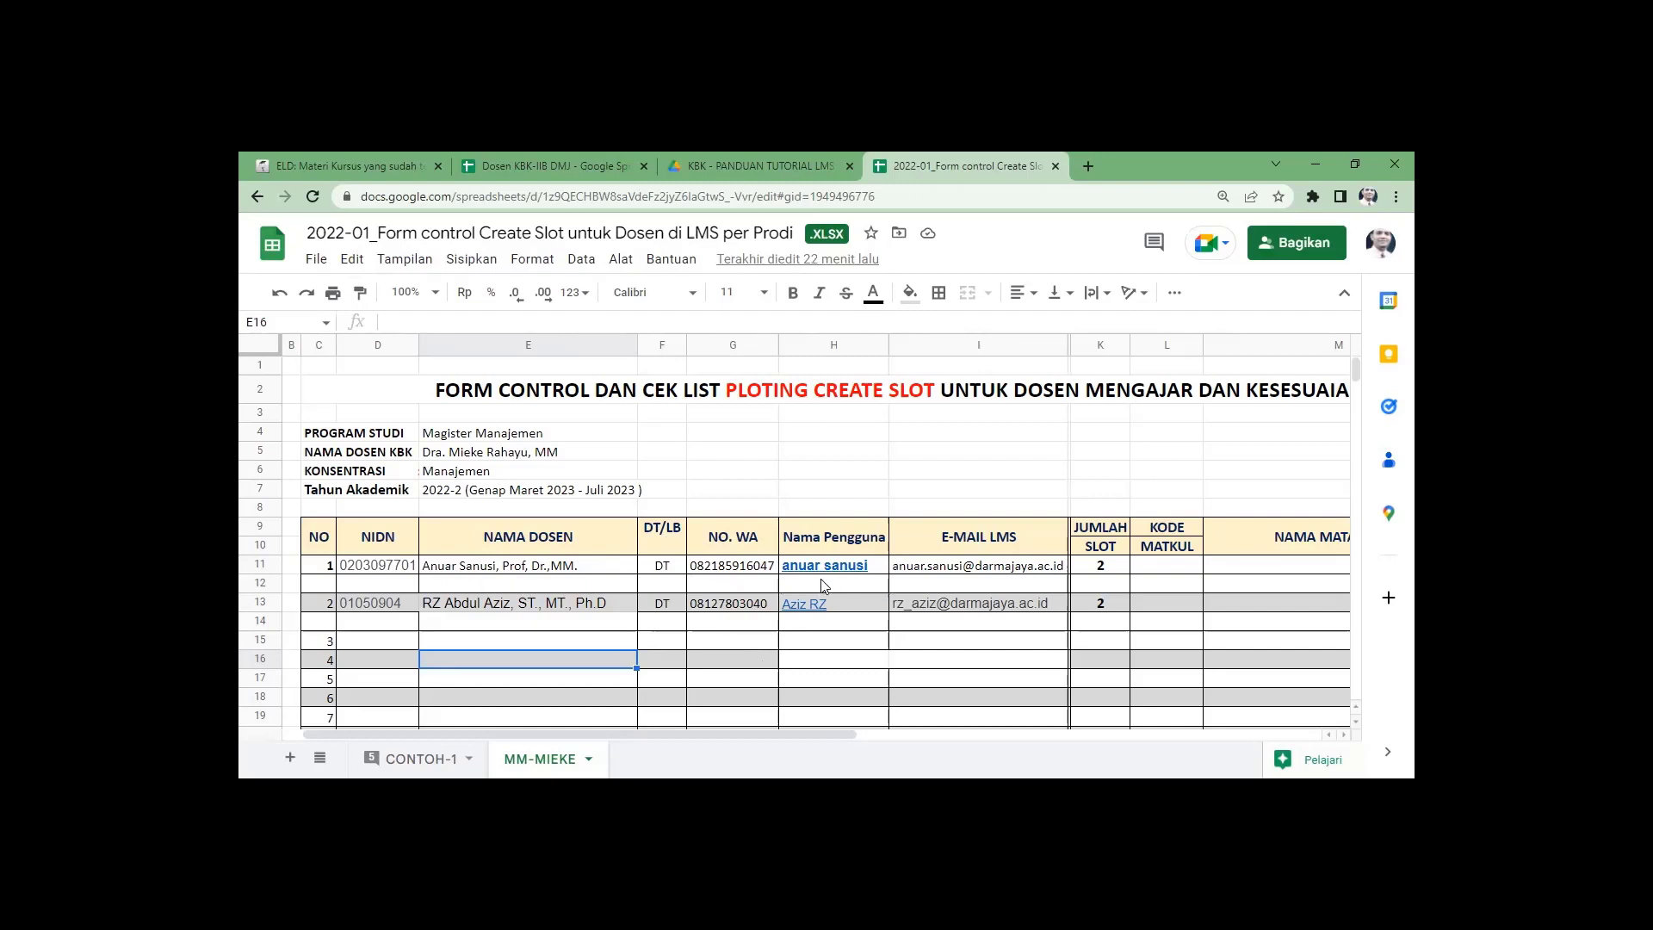
click(428, 457)
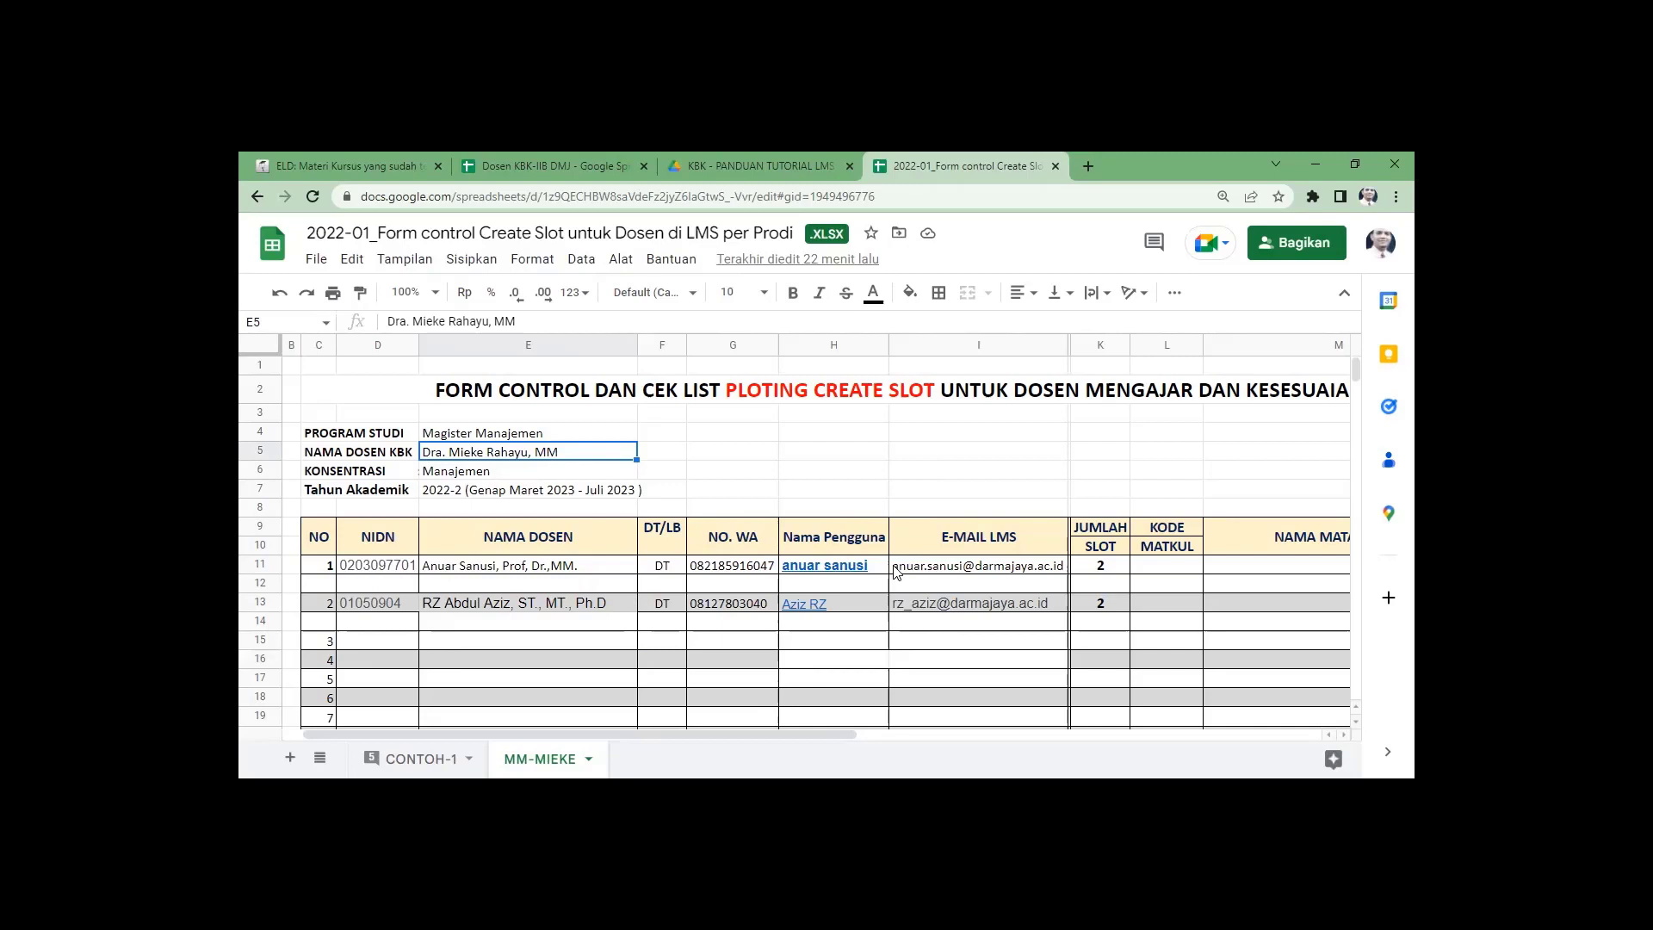
click(819, 585)
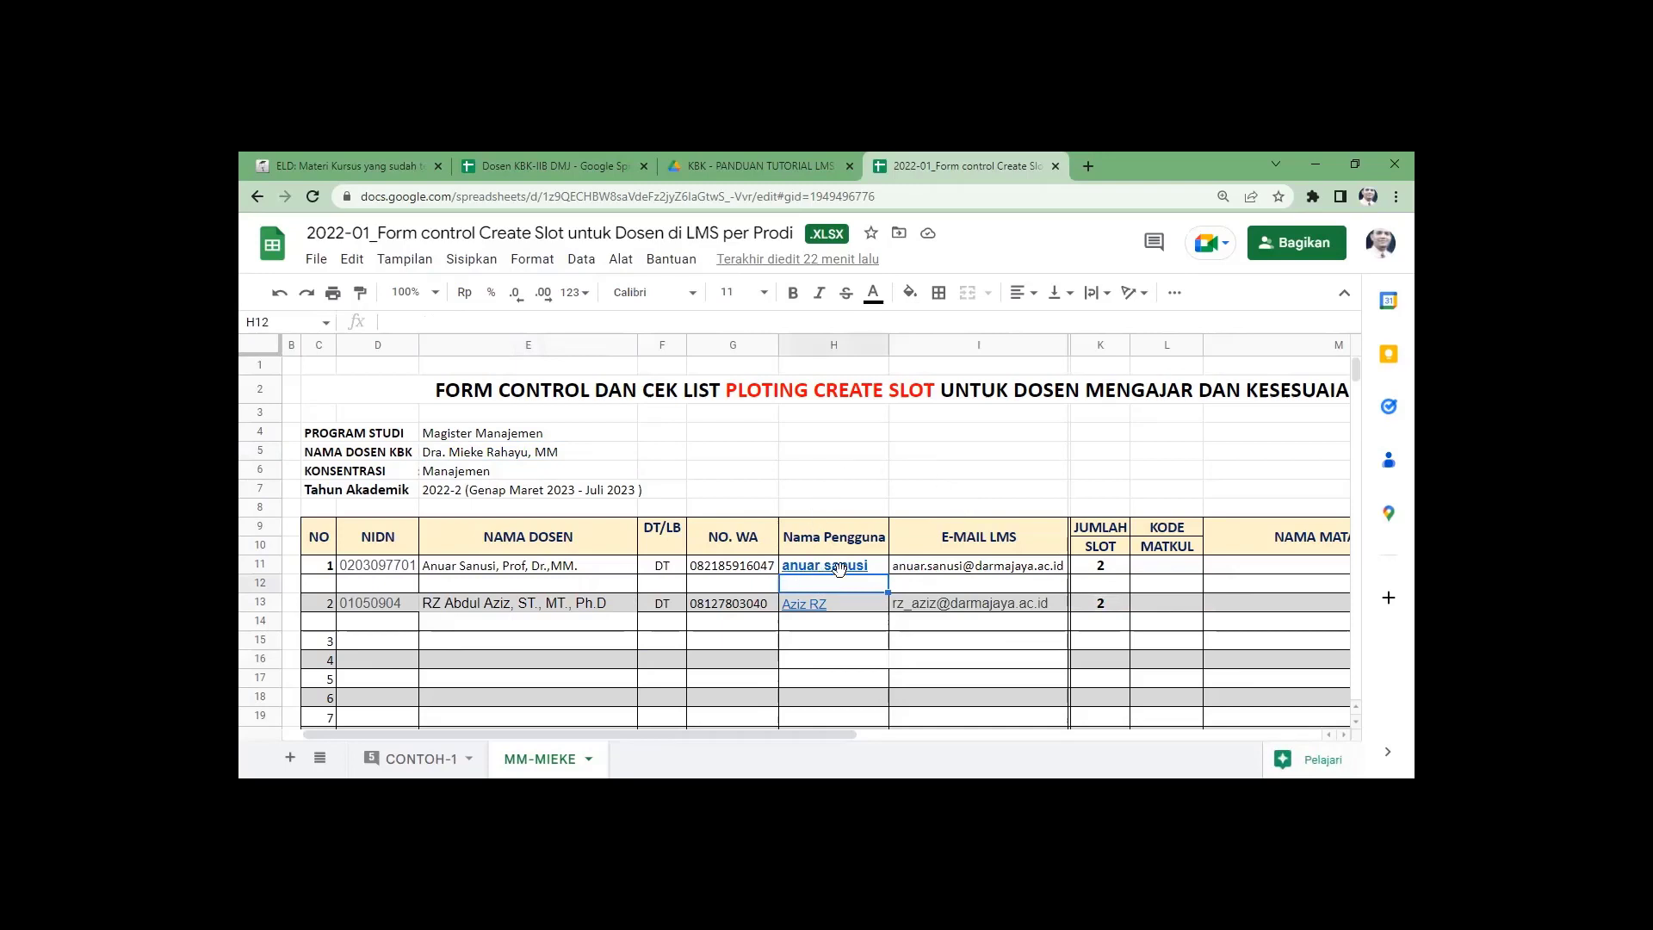
mouse_move(846, 571)
click(915, 572)
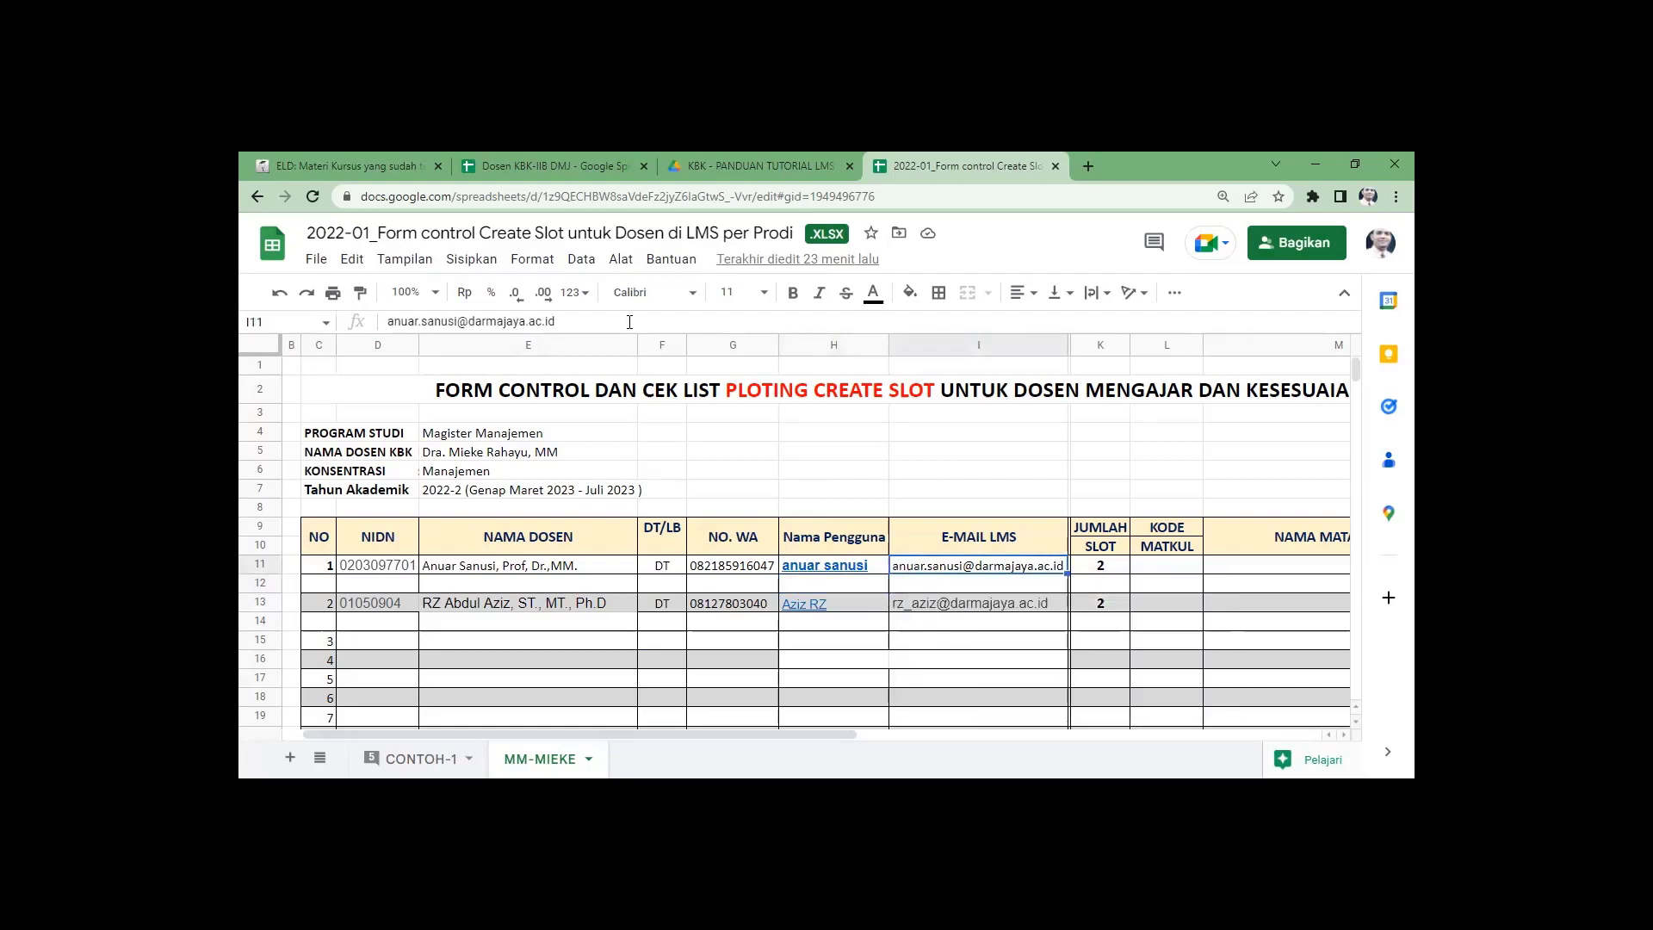
triple_click(385, 320)
key(ctrl+c)
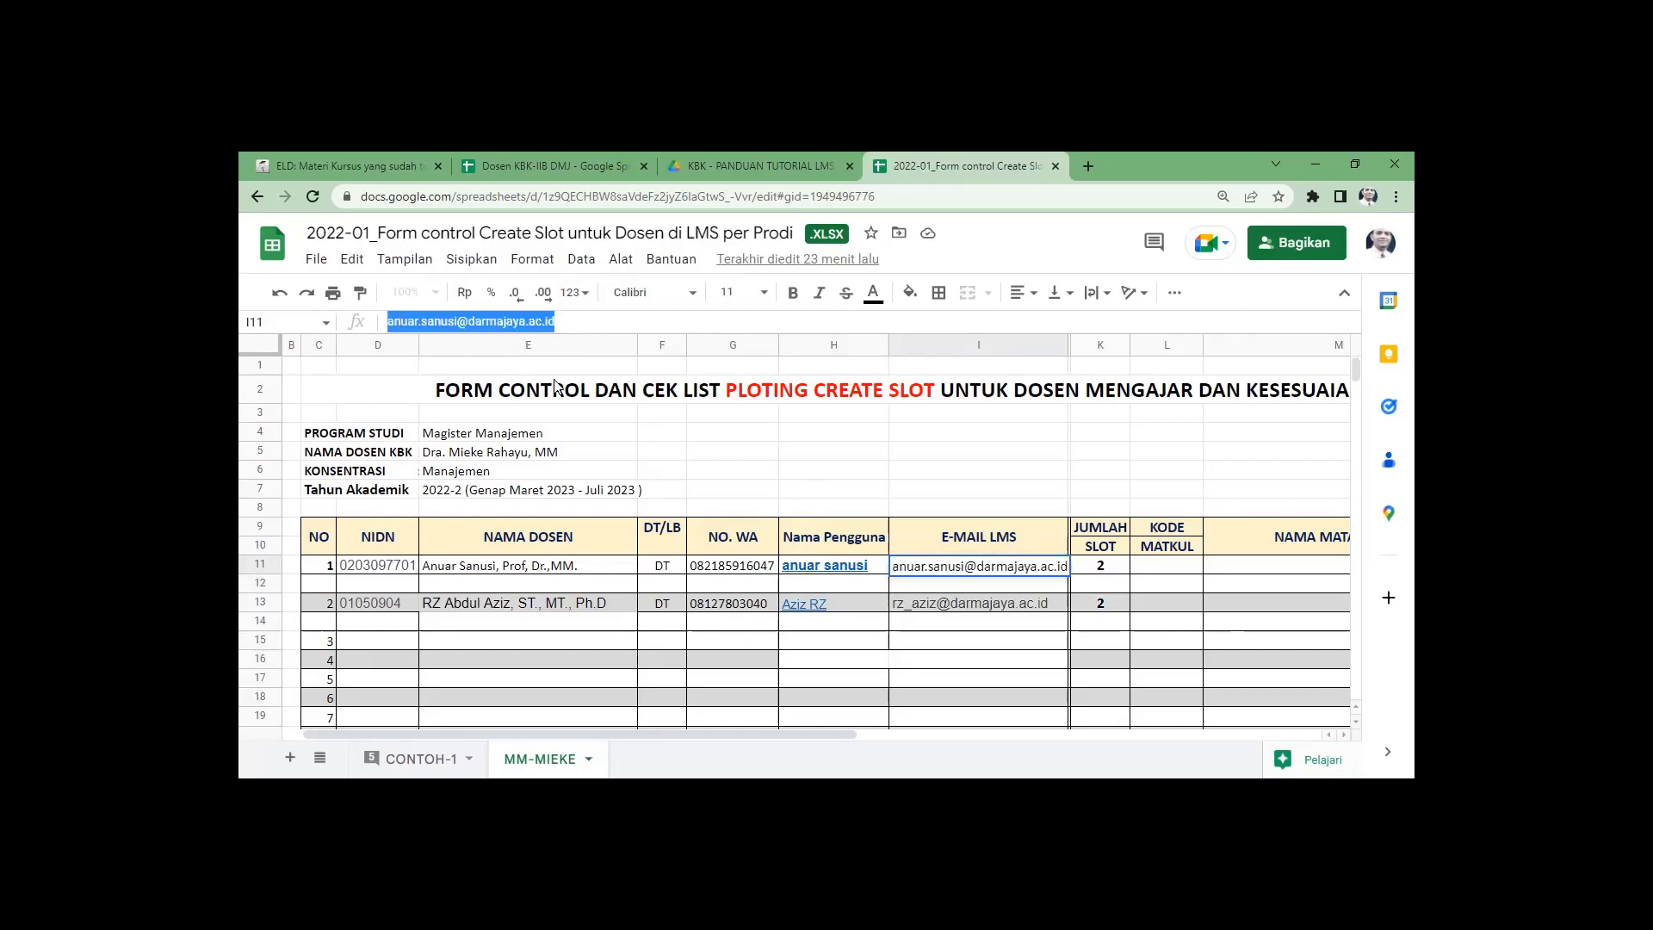
Back in the LMS, start adding a new course to the MM-GENAP 2022-2 category.
click(354, 167)
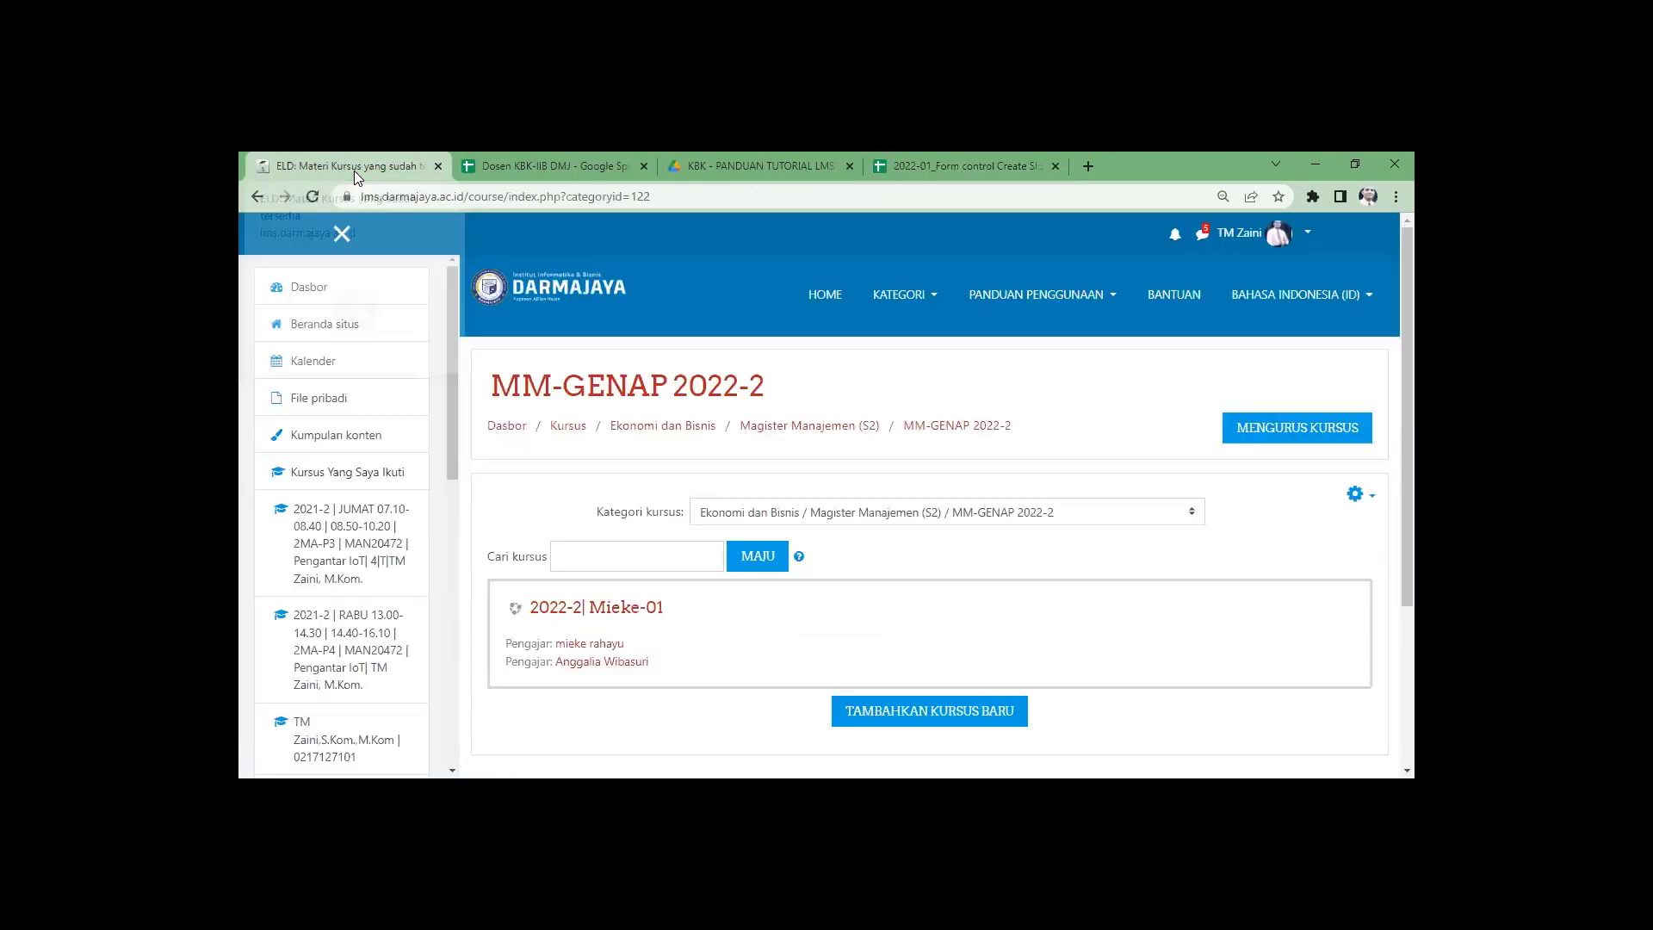
scroll(832, 644, down, 1)
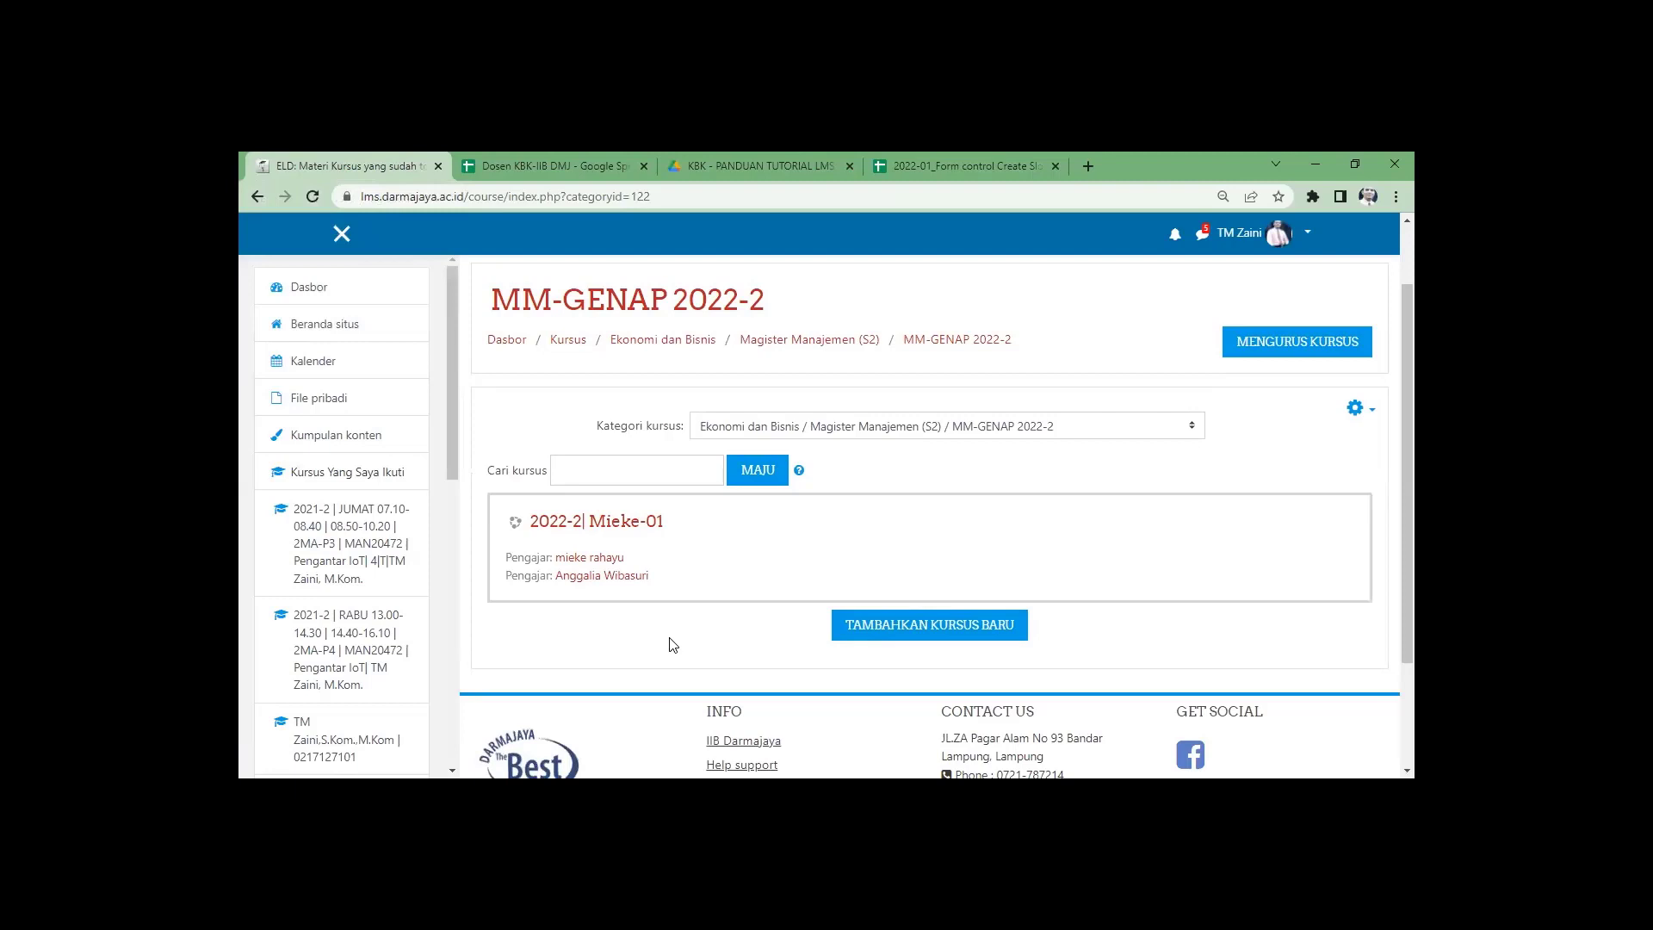
click(900, 631)
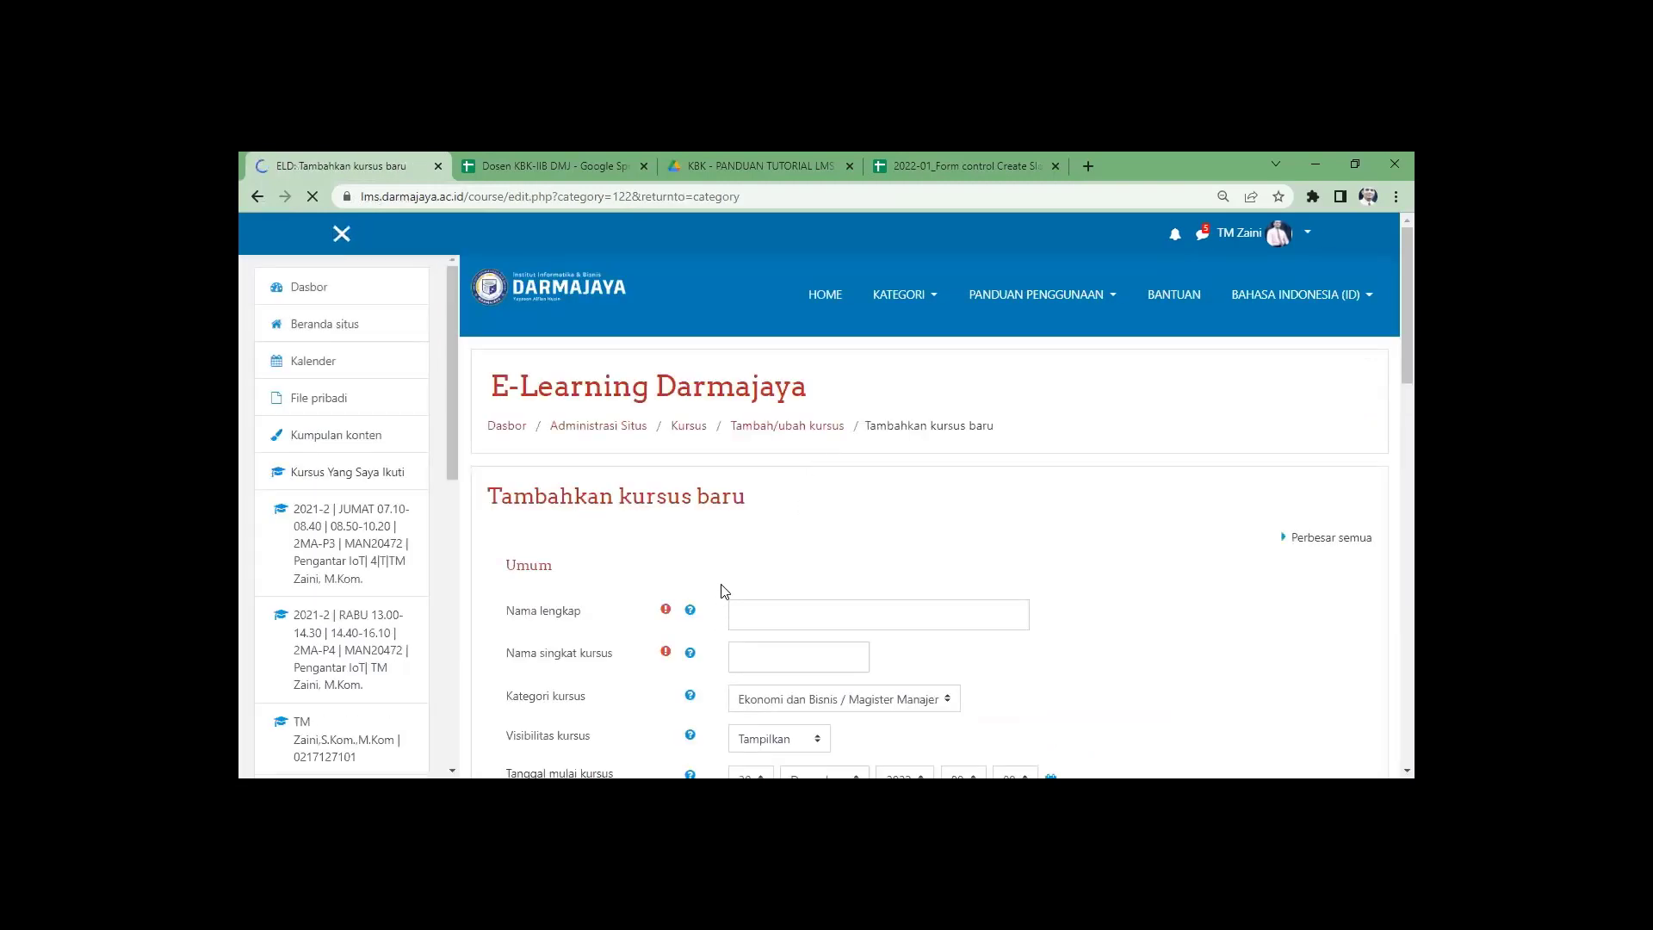
Begin the course full name with '2022-2 |', deleting the pasted lecturer e-mail.
click(755, 617)
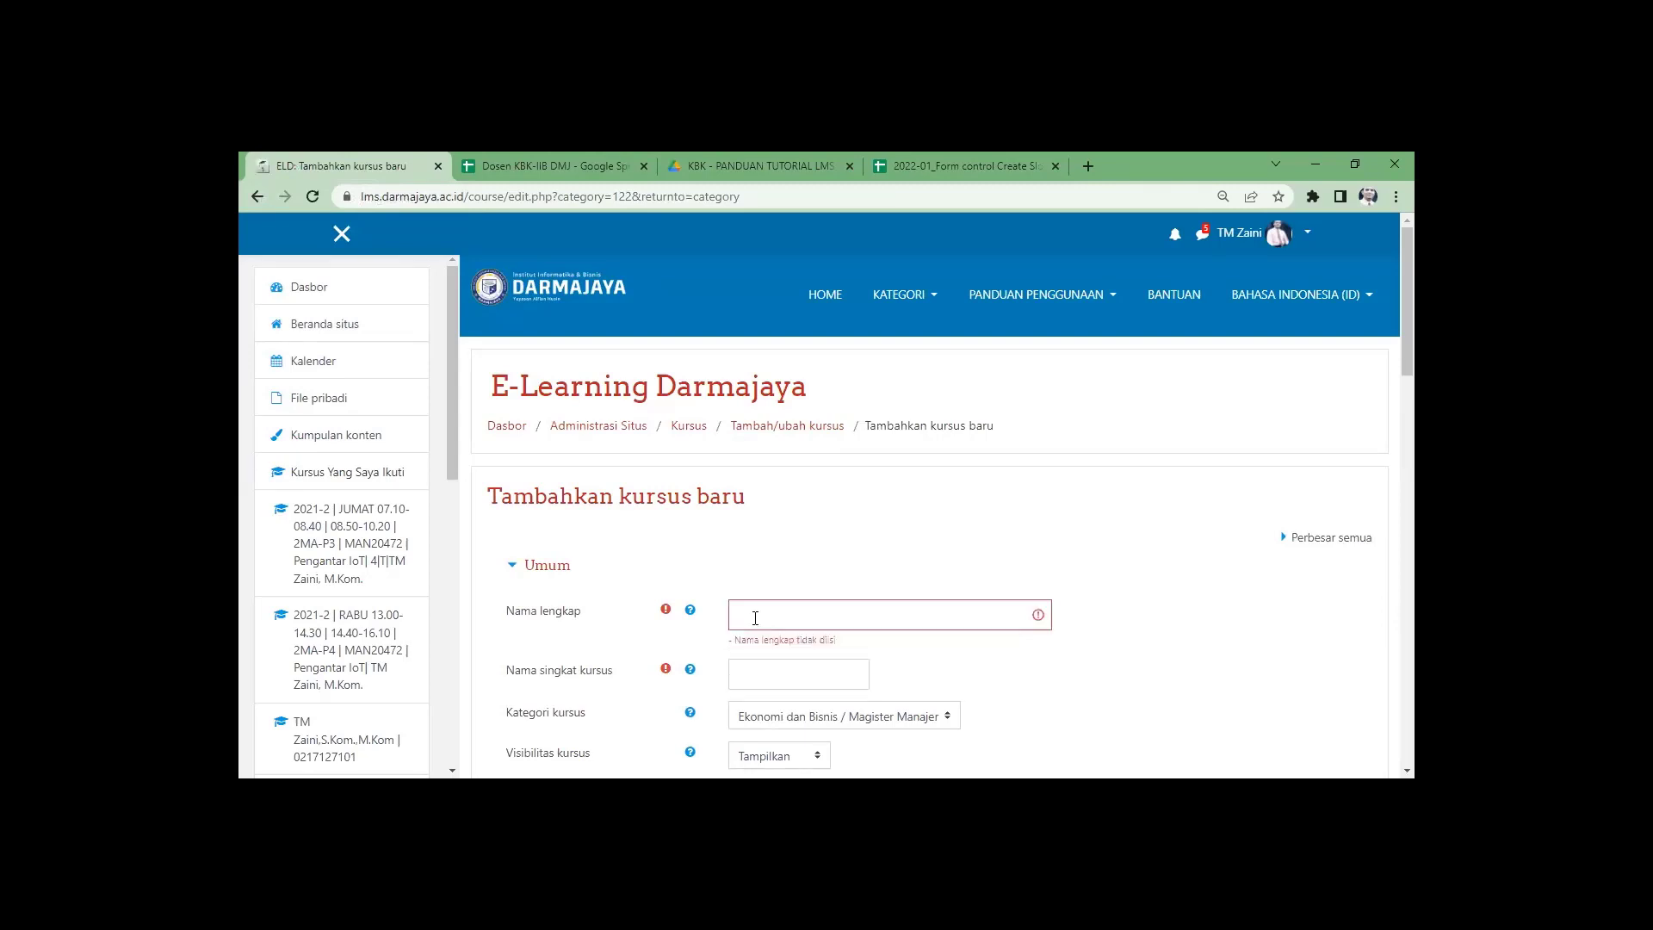
click(755, 617)
text(2)
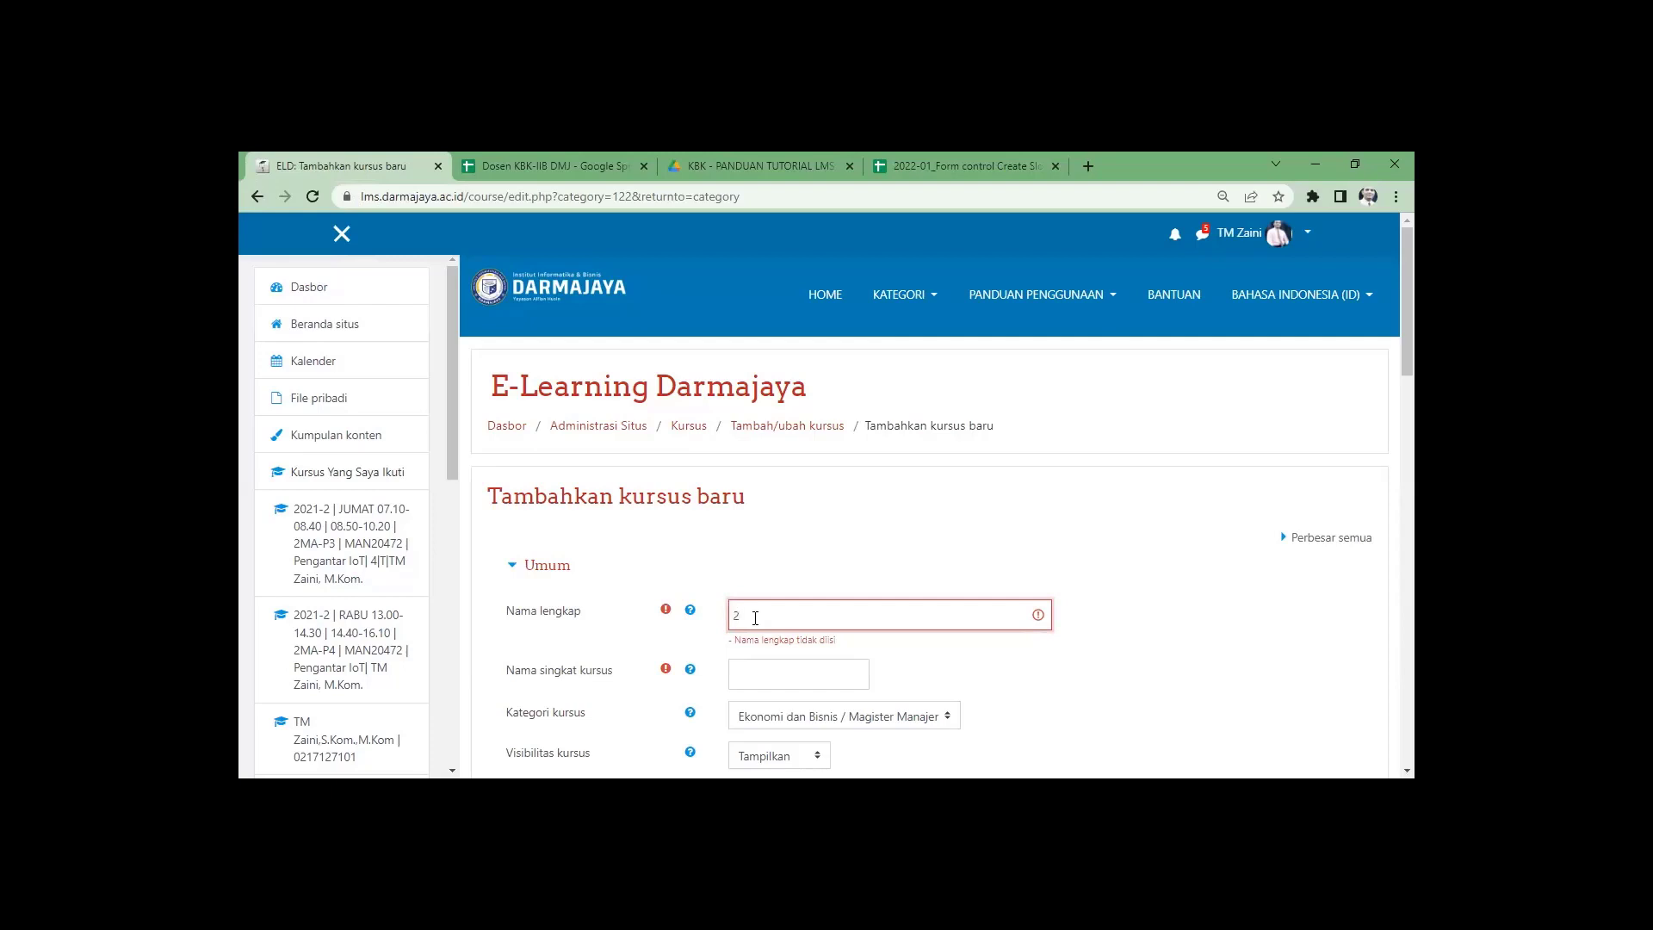
text(02)
text(1-2)
key(ctrl+v)
drag(933, 616, 780, 611)
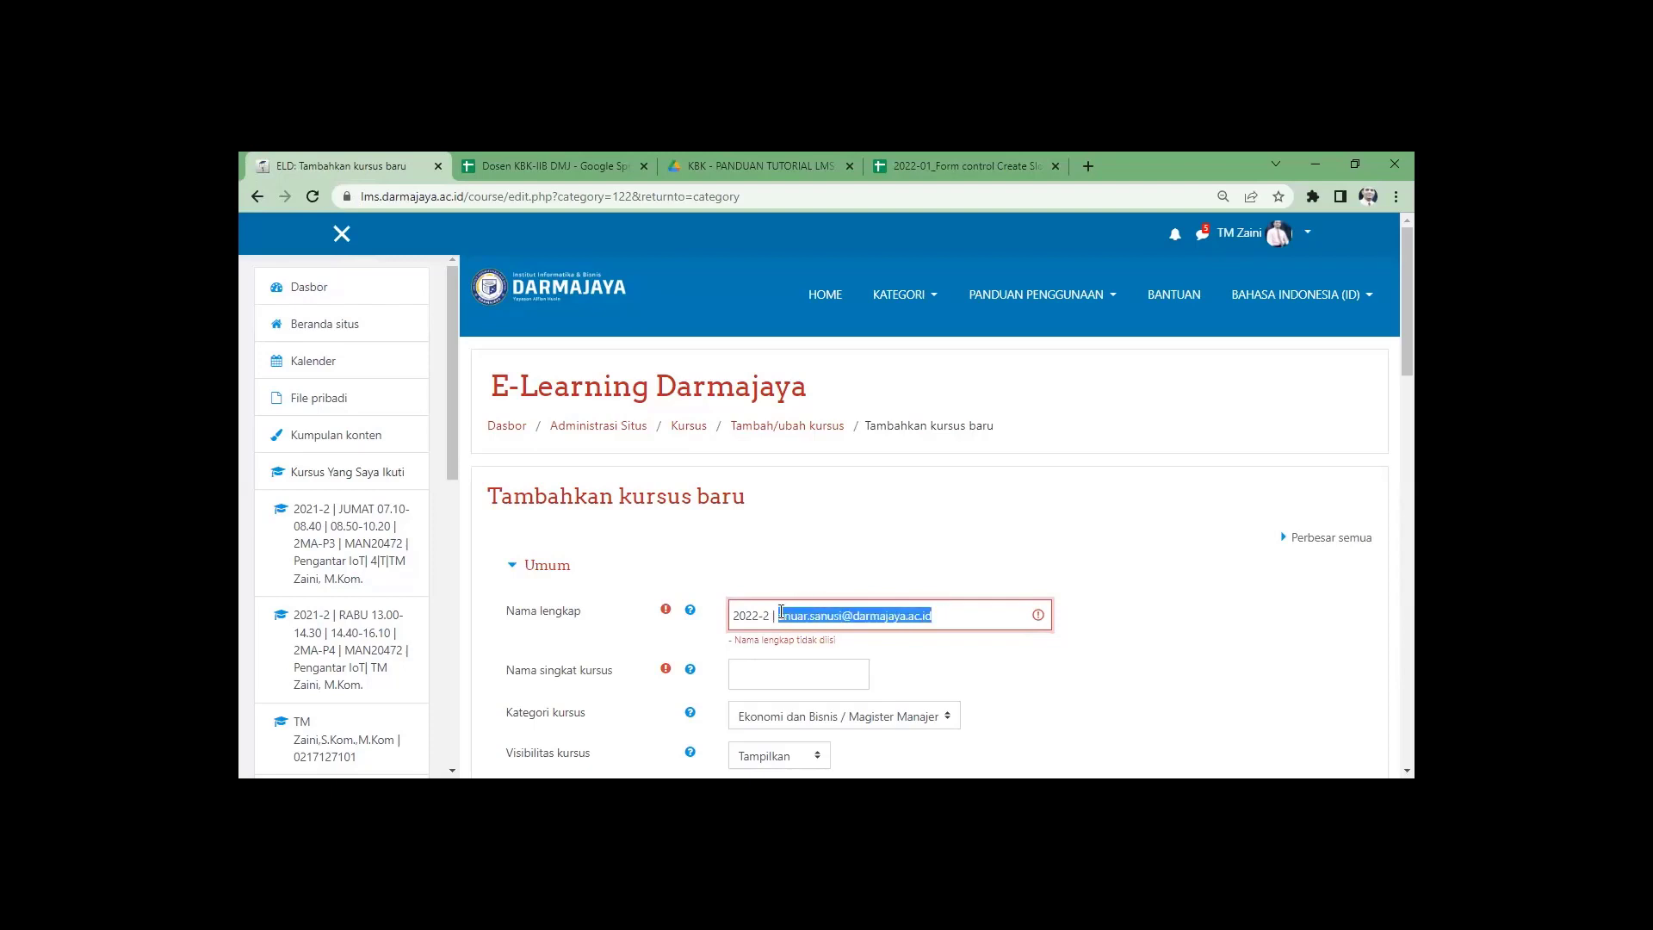
key(BackSpace)
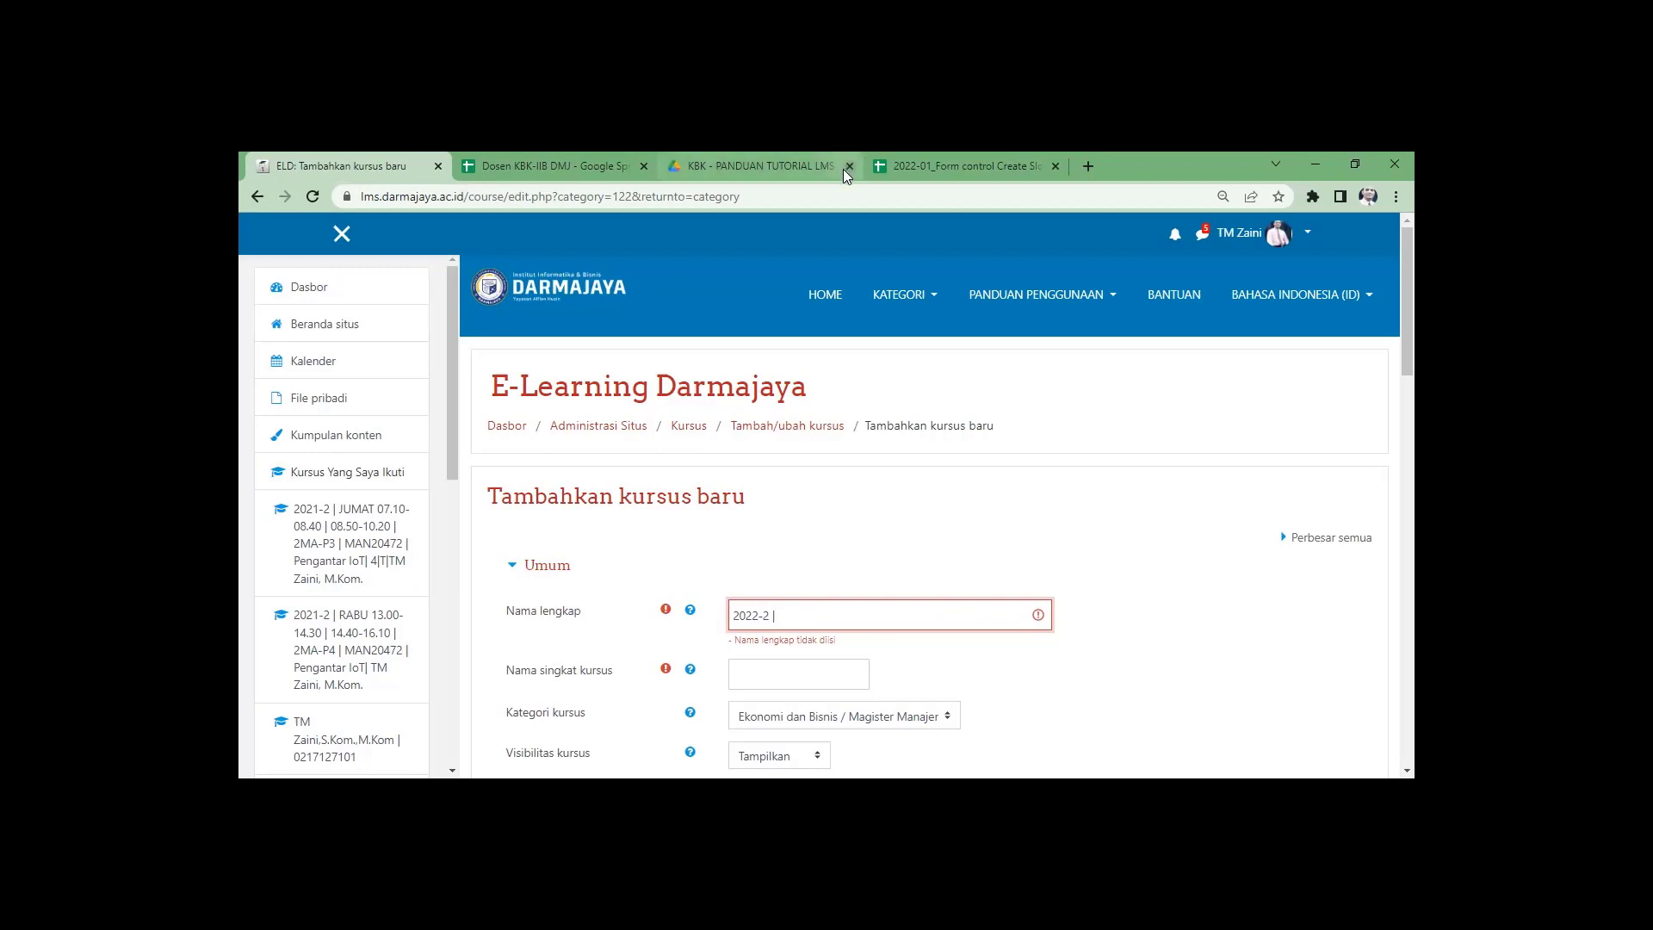
Copy the lecturer's full name from cell E11 and return to the new-course form.
click(927, 166)
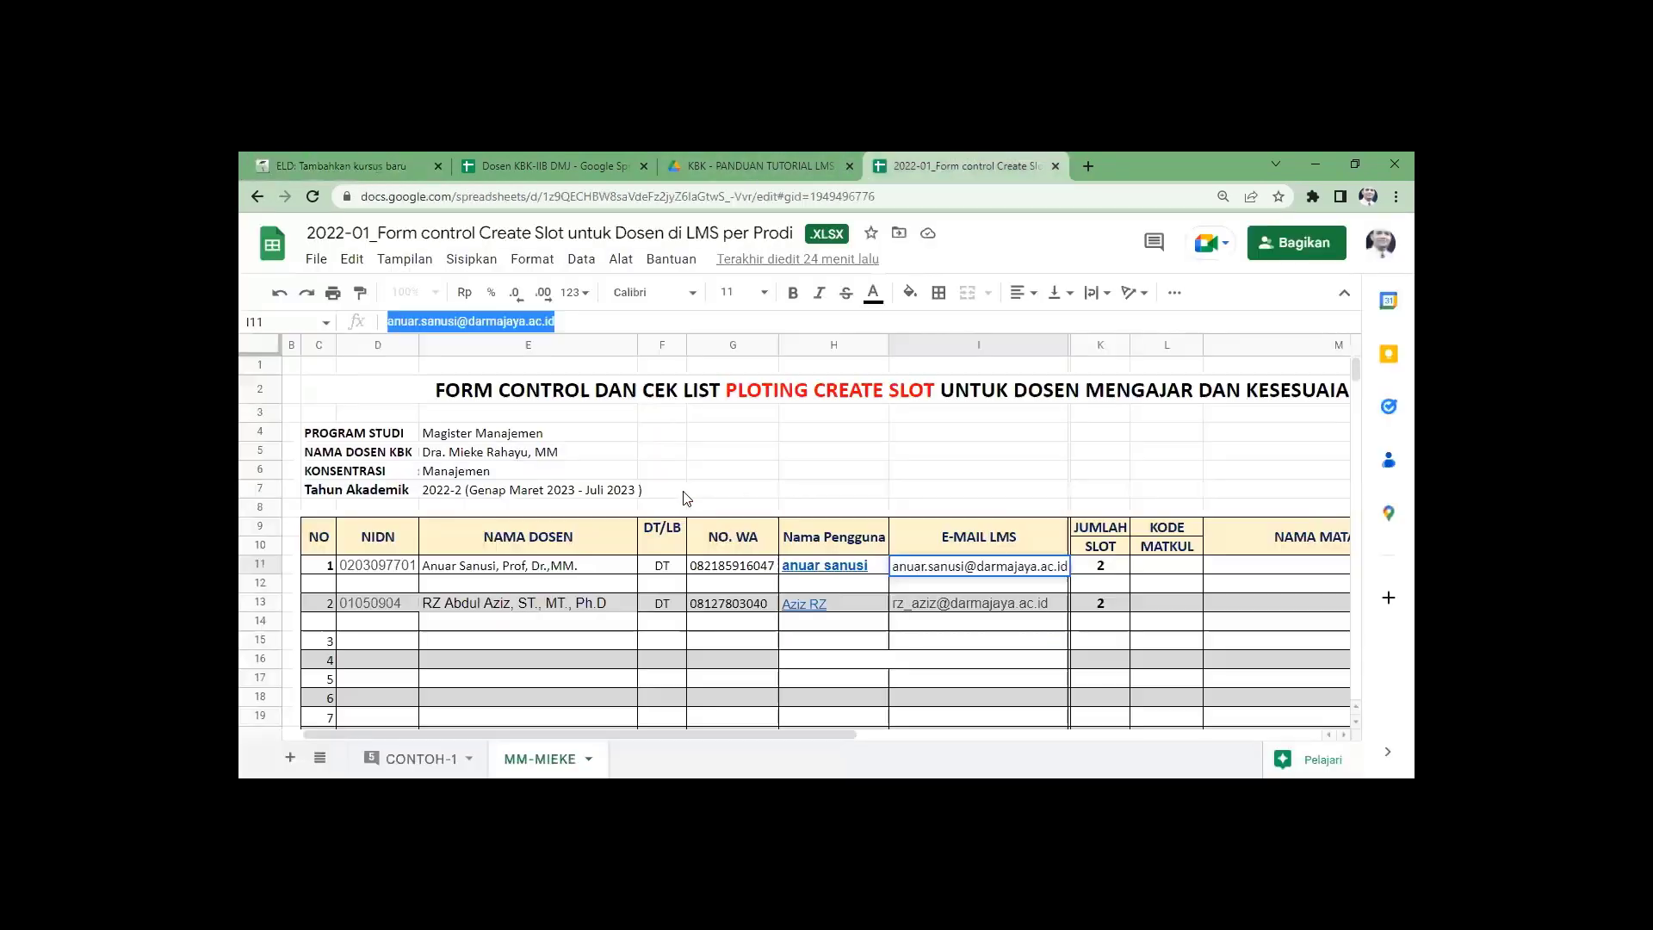
click(442, 570)
drag(537, 321, 390, 318)
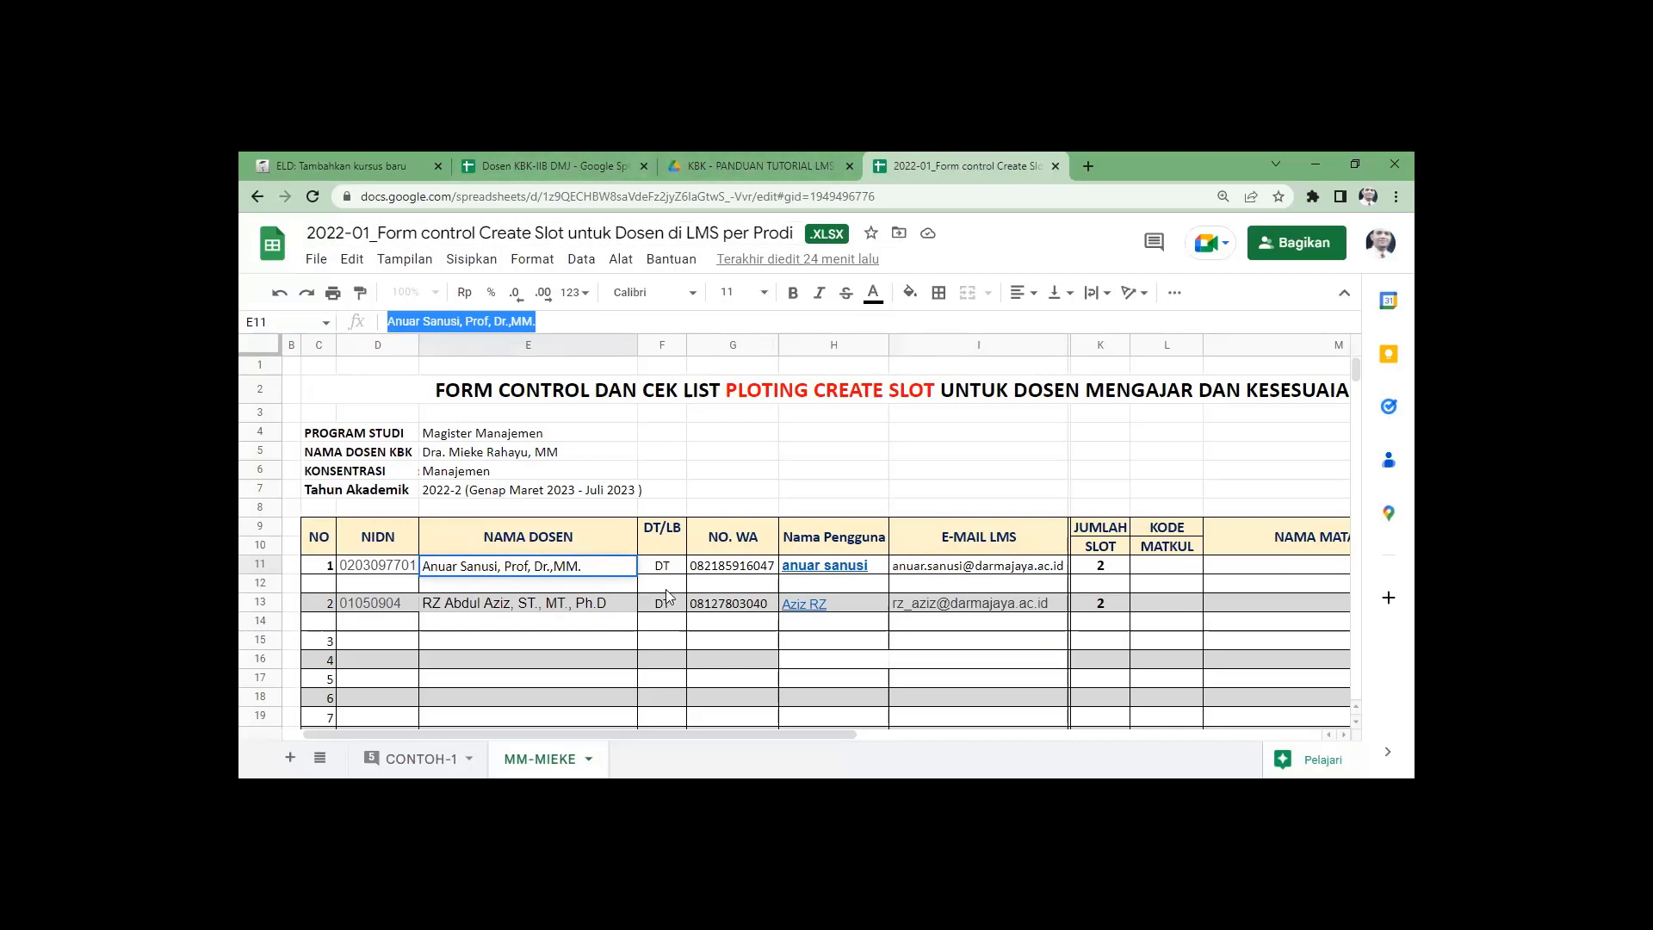
click(301, 165)
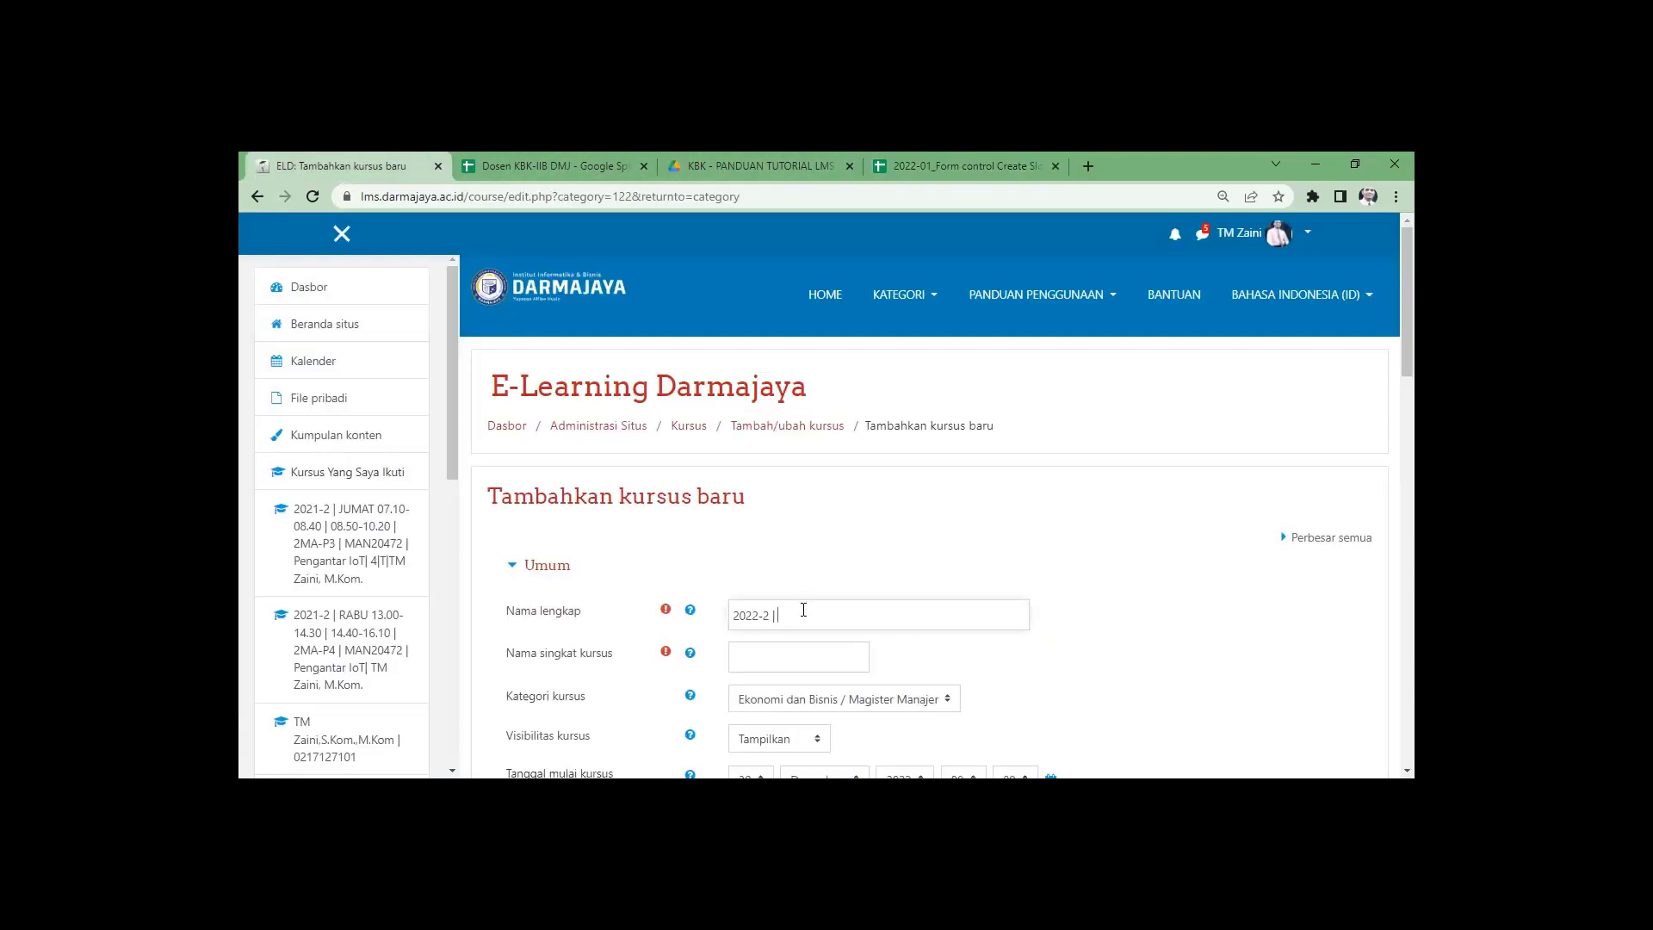
Complete the full name with the lecturer's name and '-01', then copy it into the short name.
text(-01)
drag(965, 614, 727, 620)
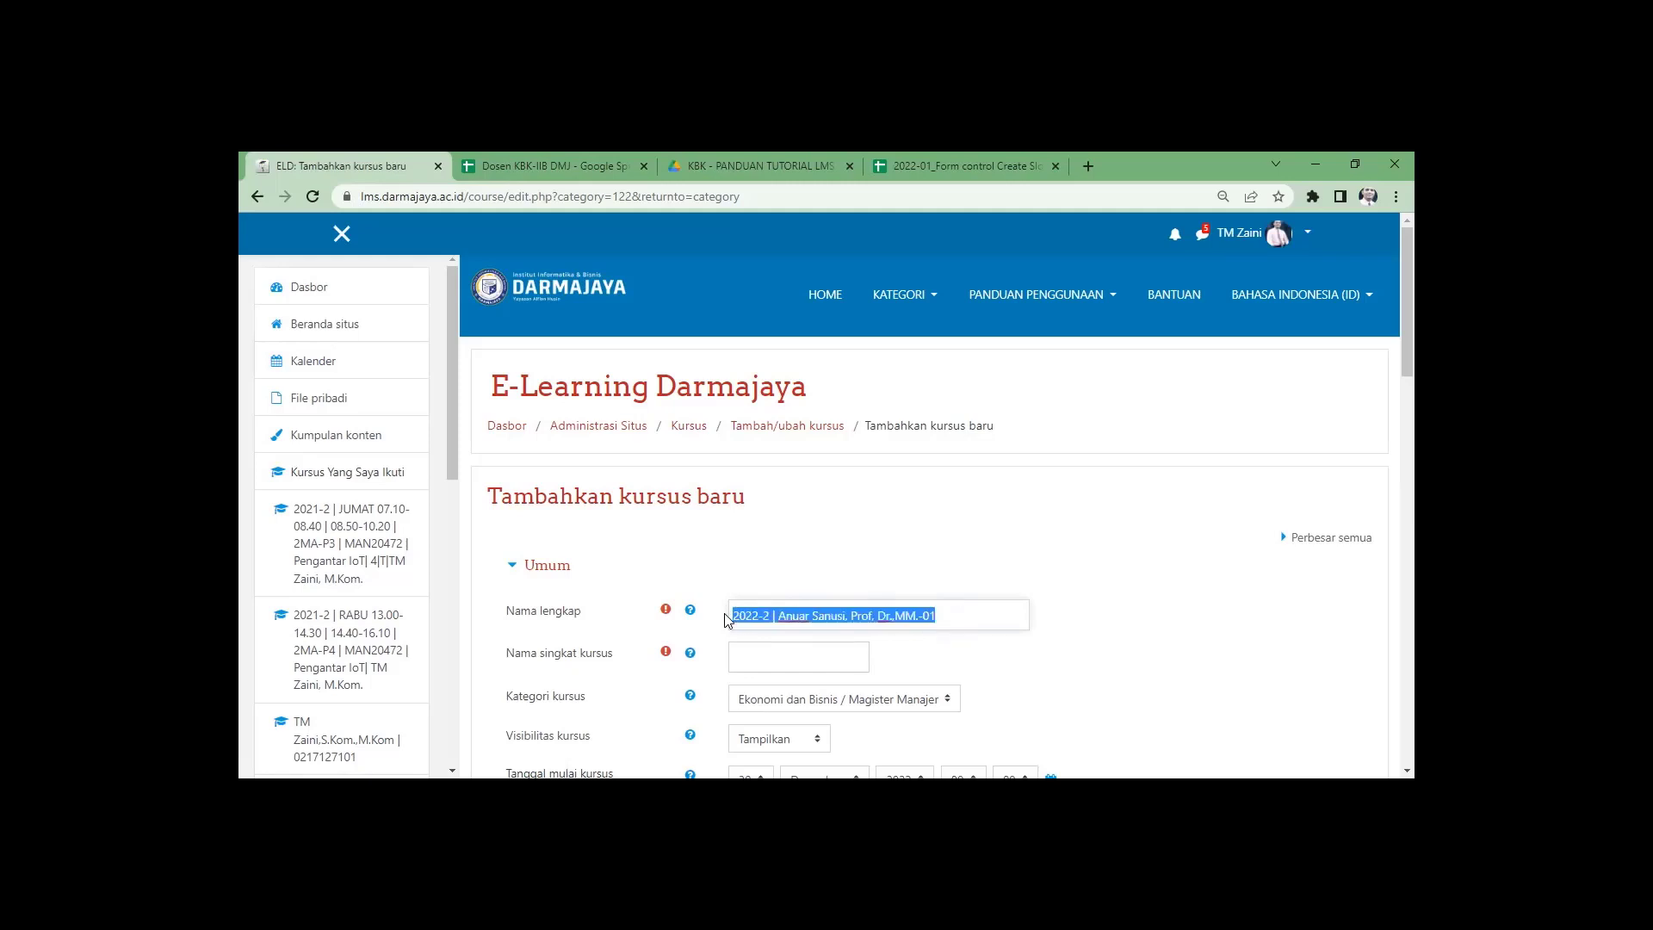
click(762, 582)
click(780, 659)
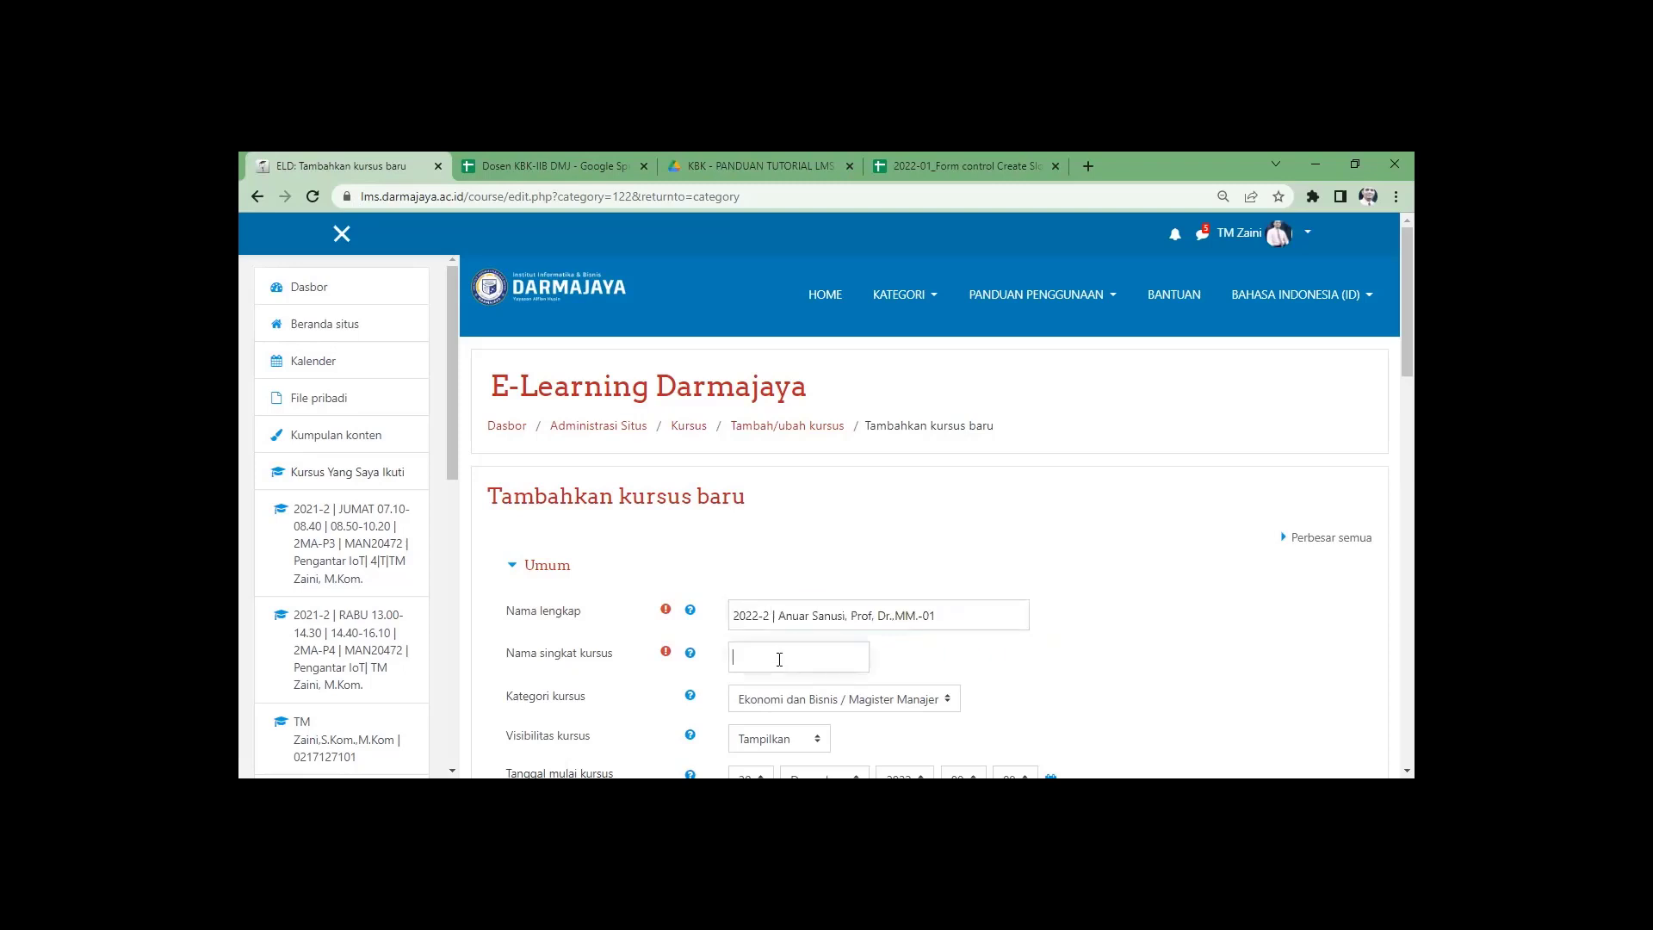
key(ctrl+v)
Set the course category to MM-GENAP 2022-2.
click(958, 615)
scroll(941, 610, down, 2)
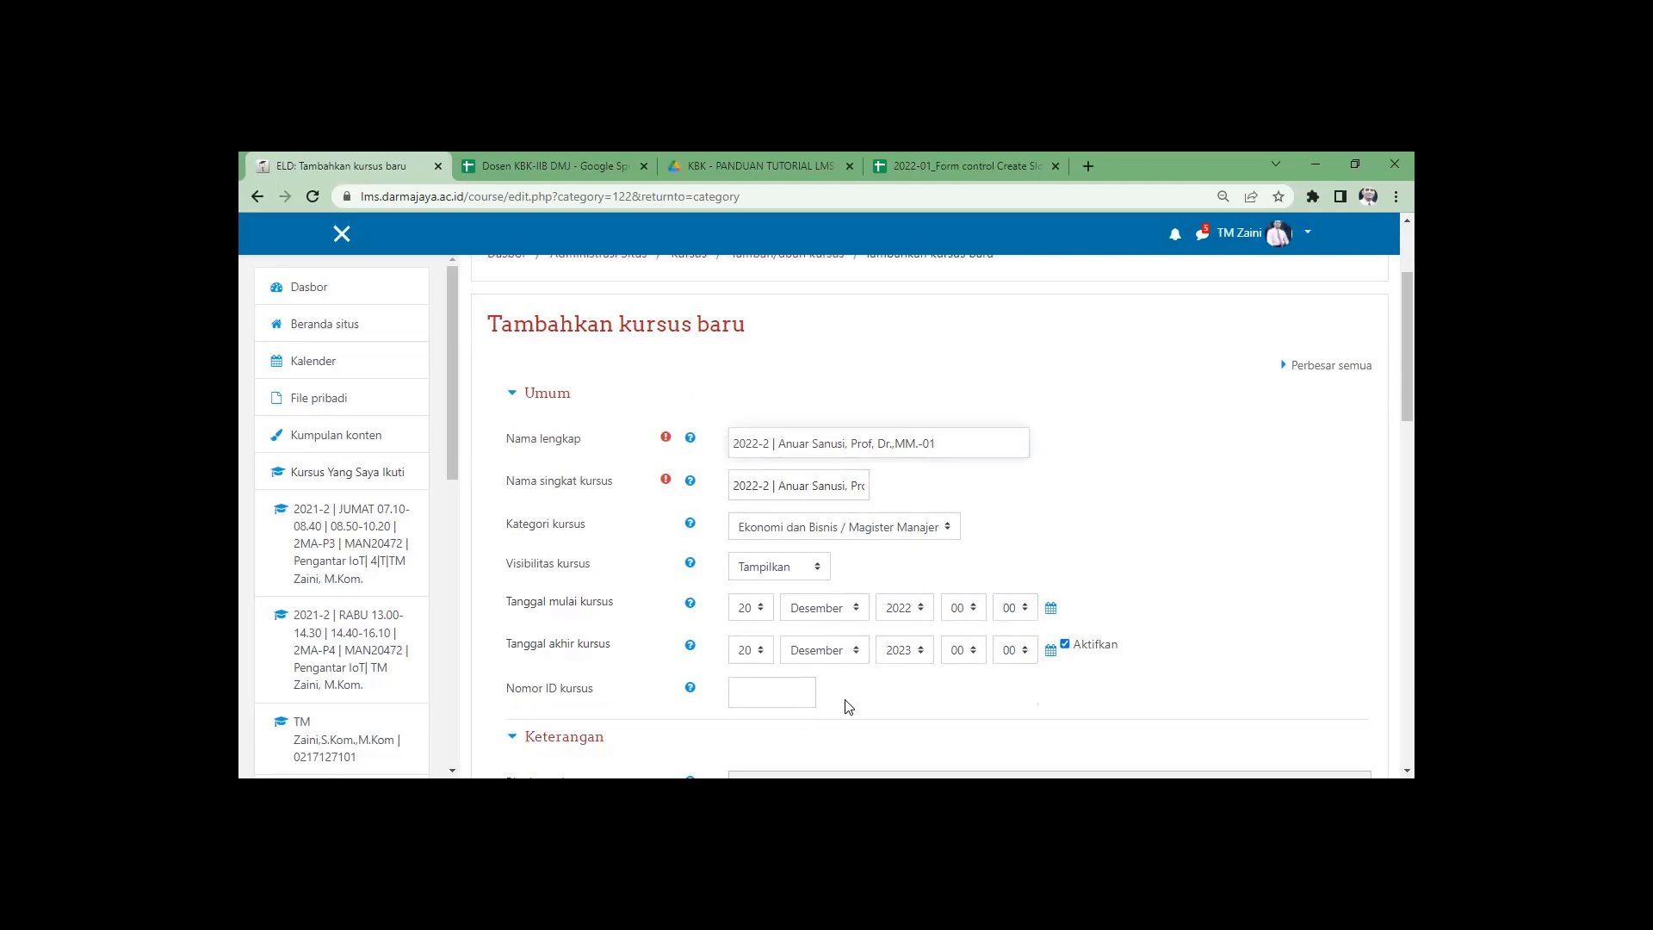
click(947, 527)
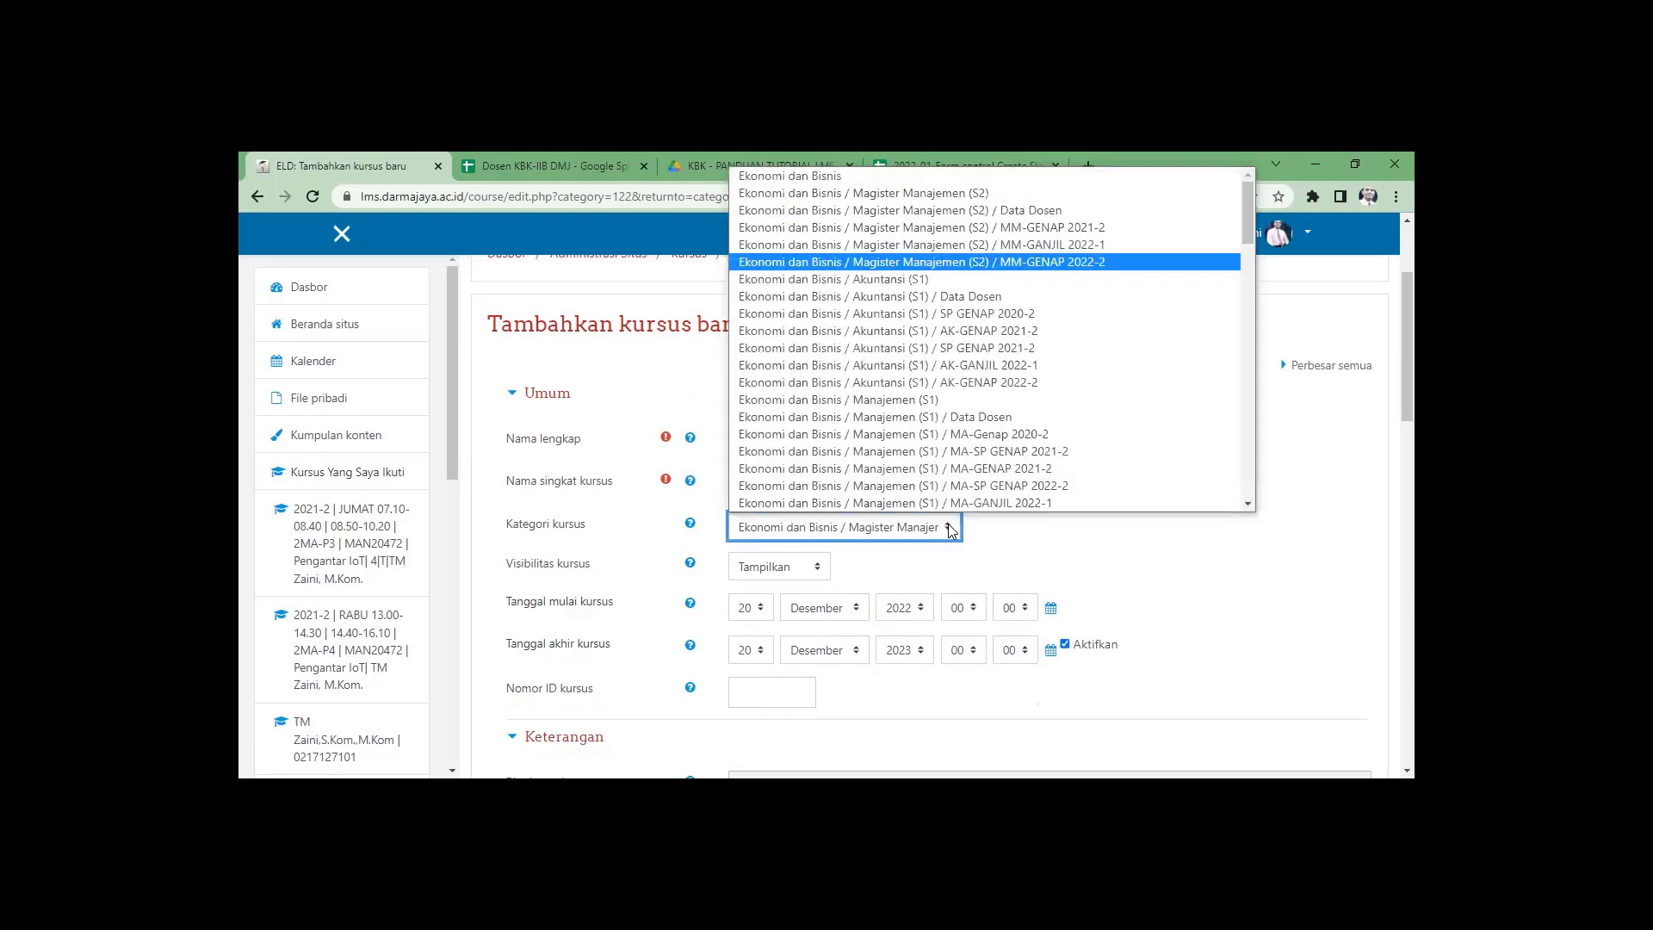
click(1110, 269)
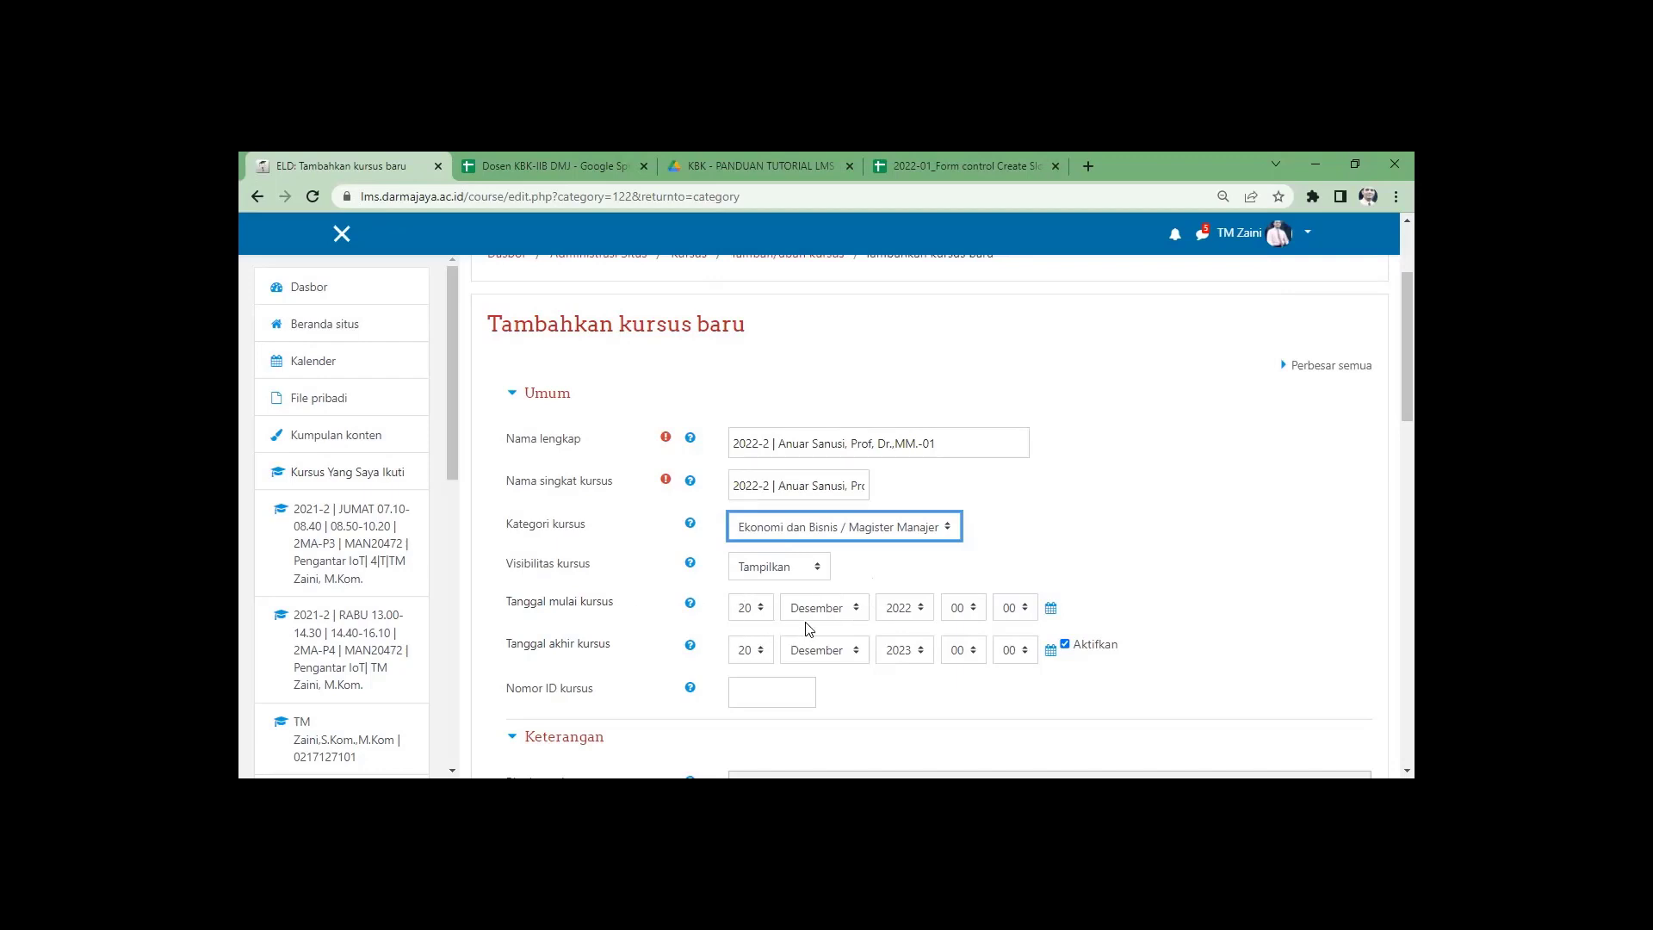
Set the course to start 20 Maret 2023 and end 20 Agustus 2023.
click(859, 610)
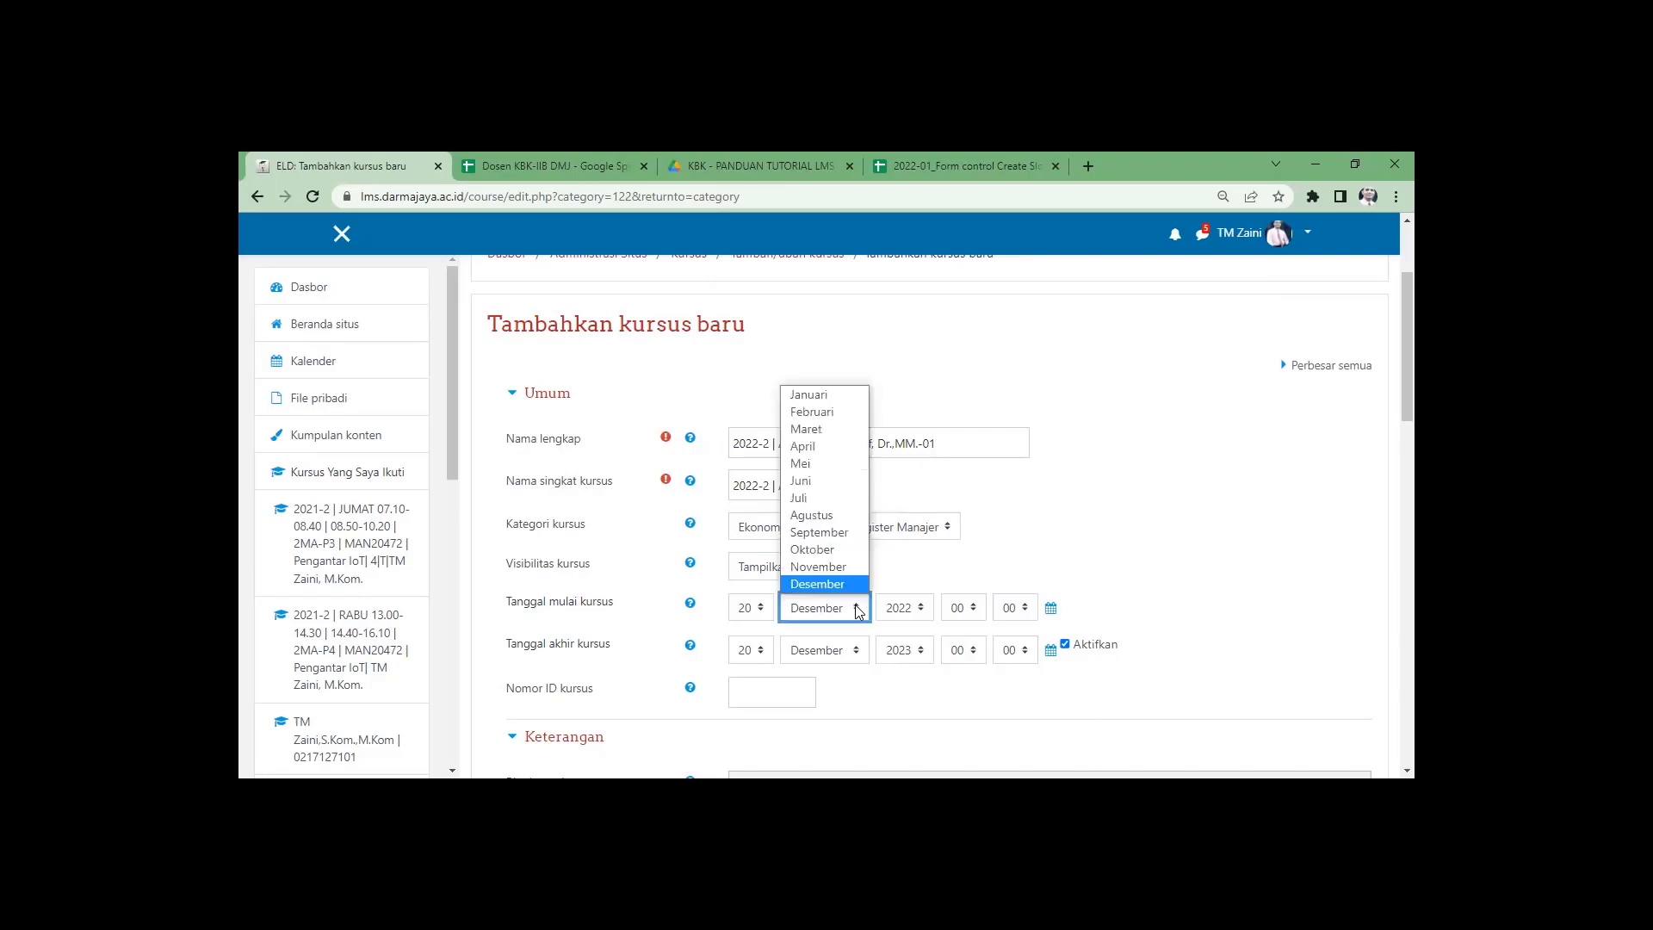
click(823, 428)
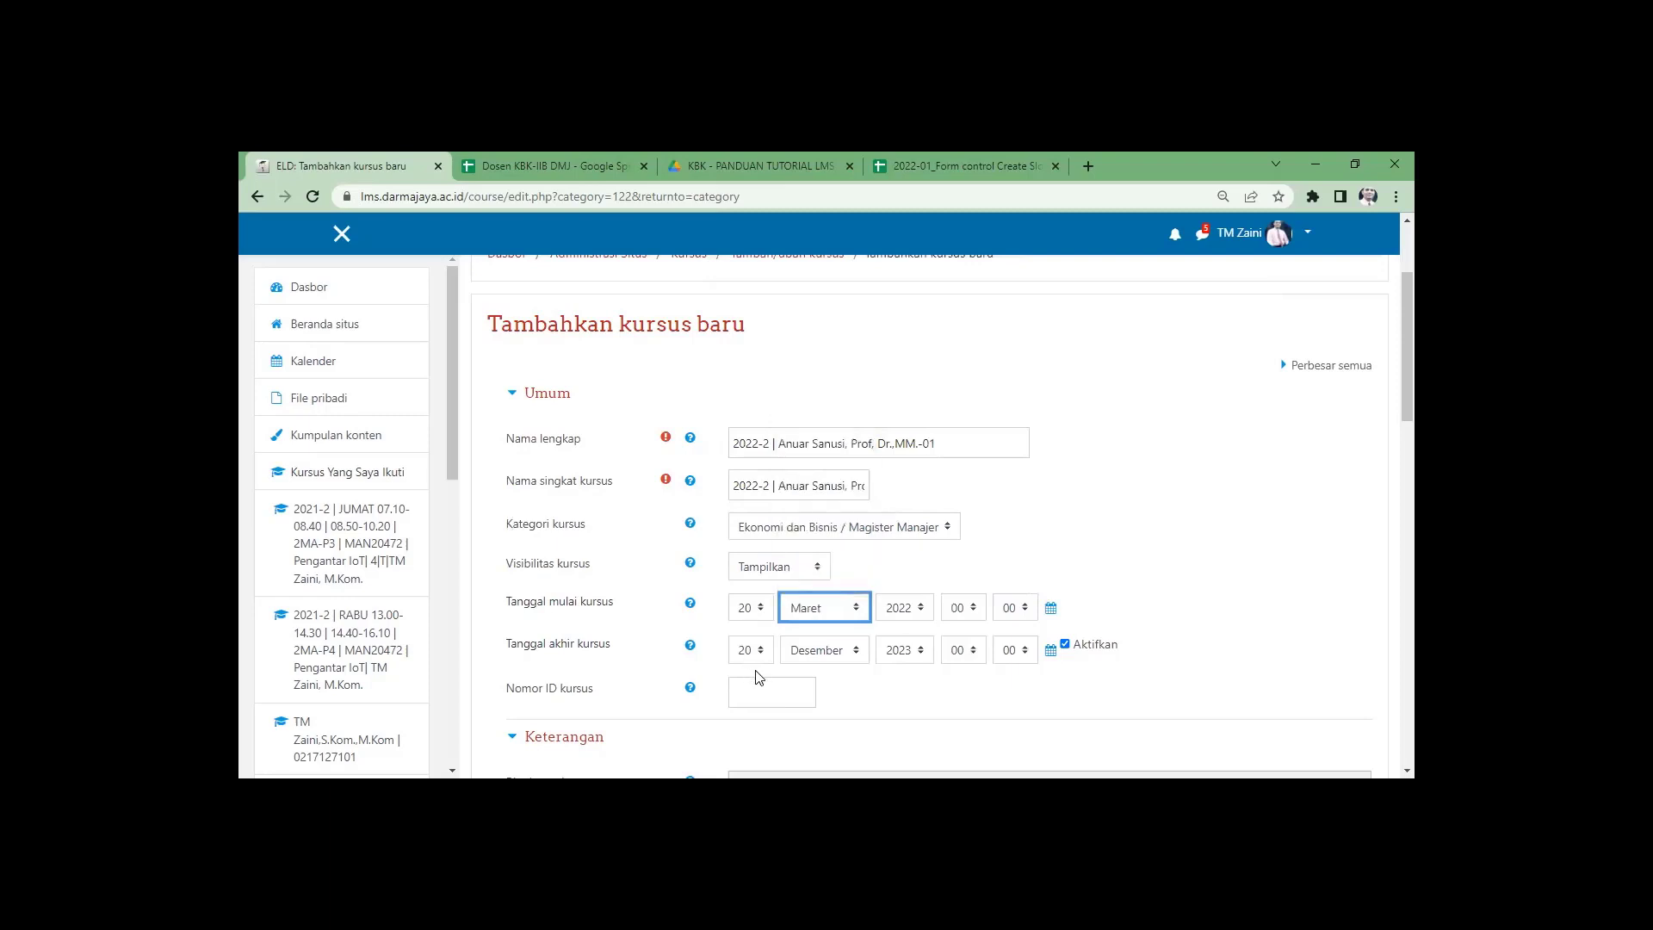
click(860, 652)
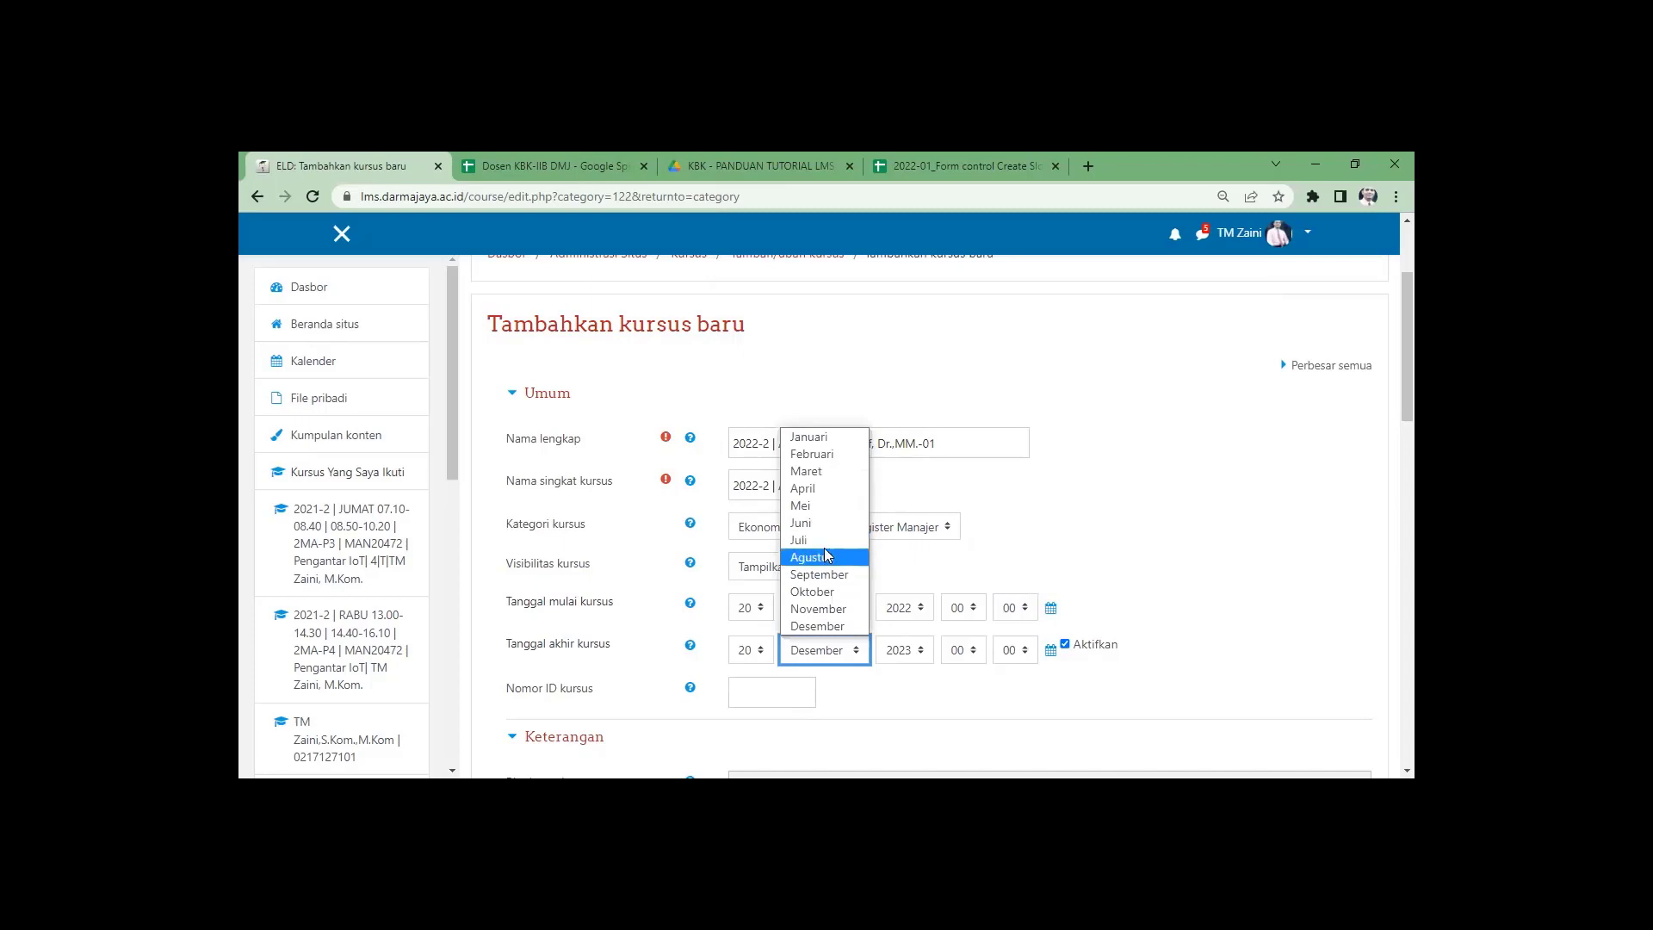
click(829, 560)
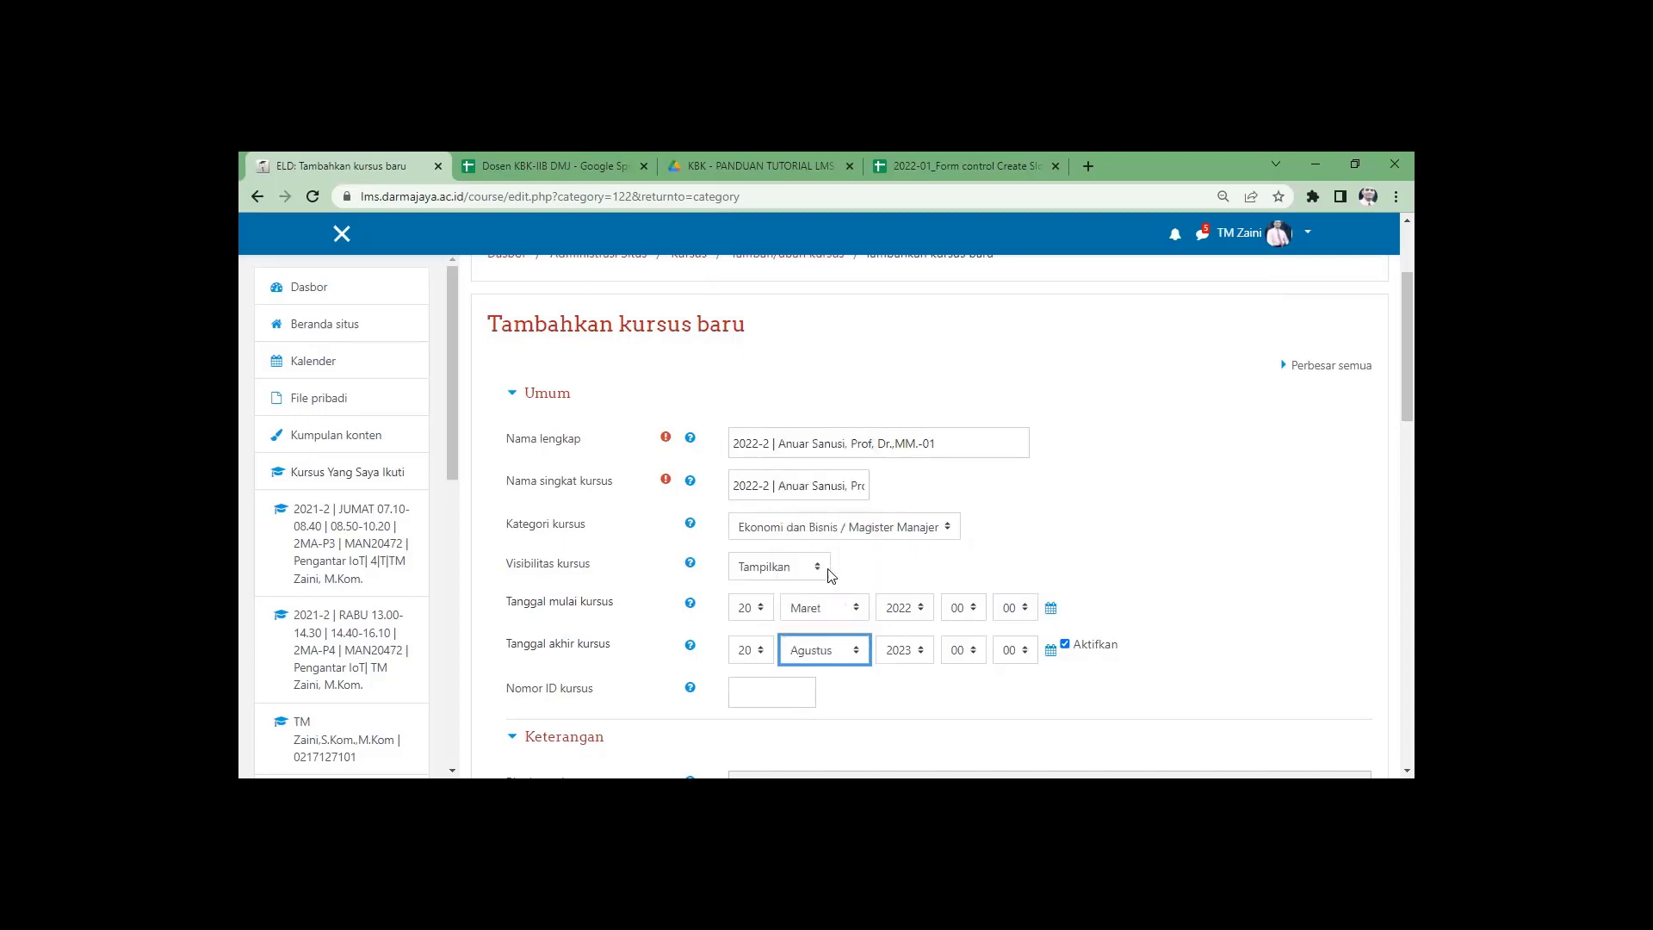
click(922, 612)
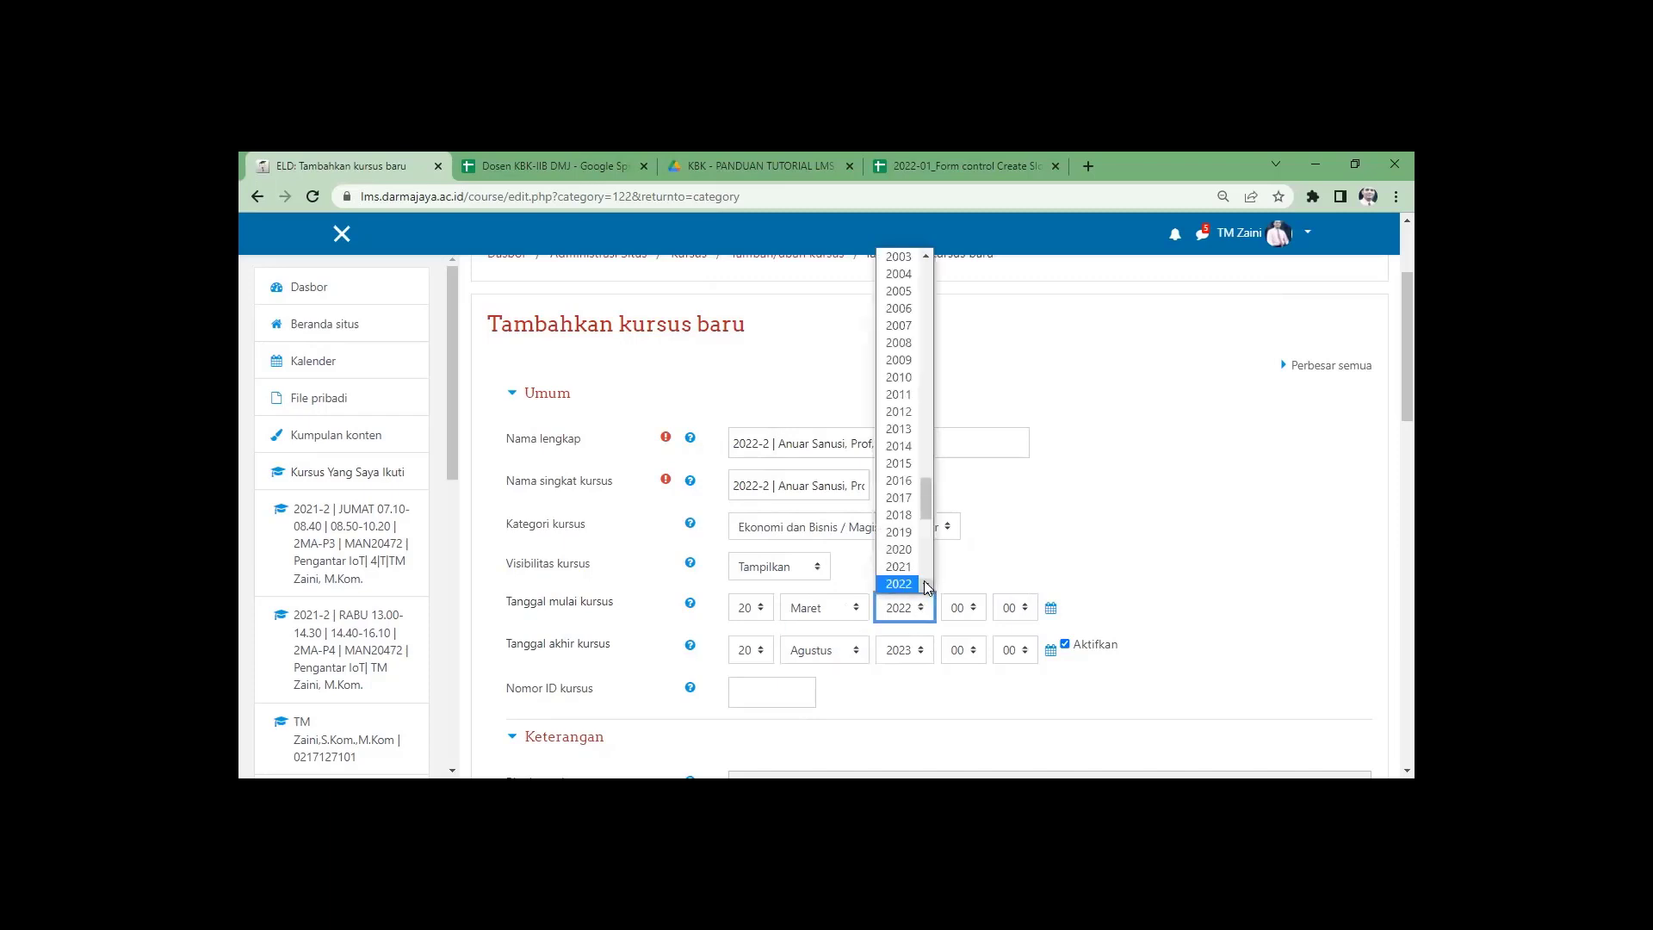
click(924, 585)
click(901, 568)
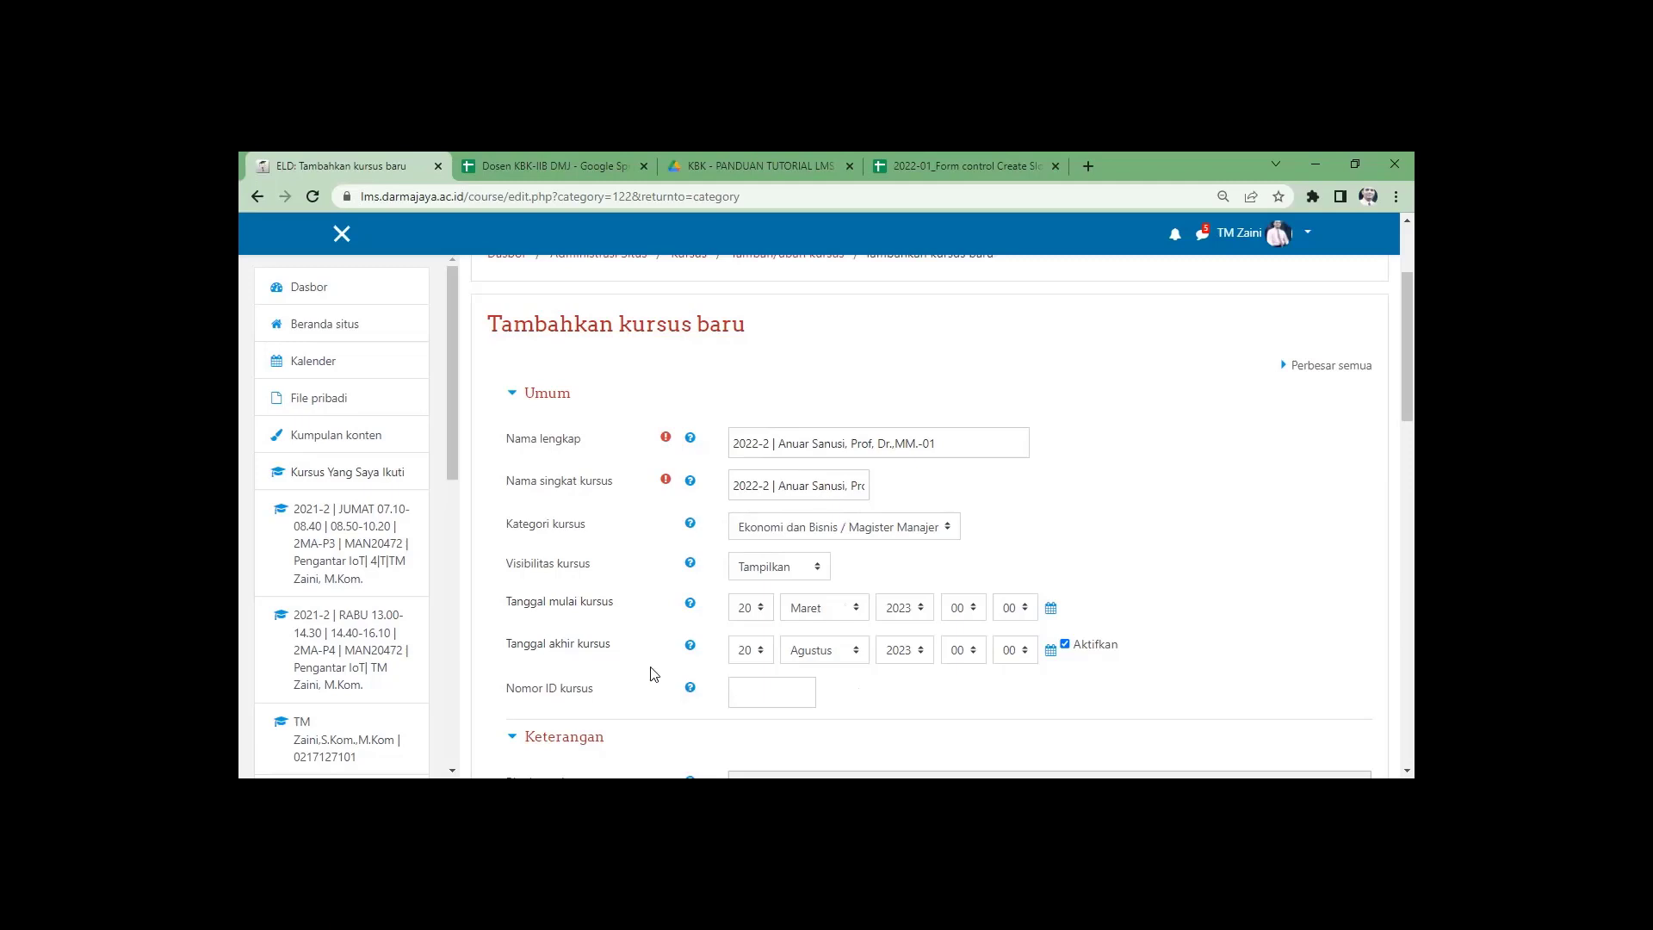
scroll(654, 676, down, 6)
scroll(655, 673, down, 3)
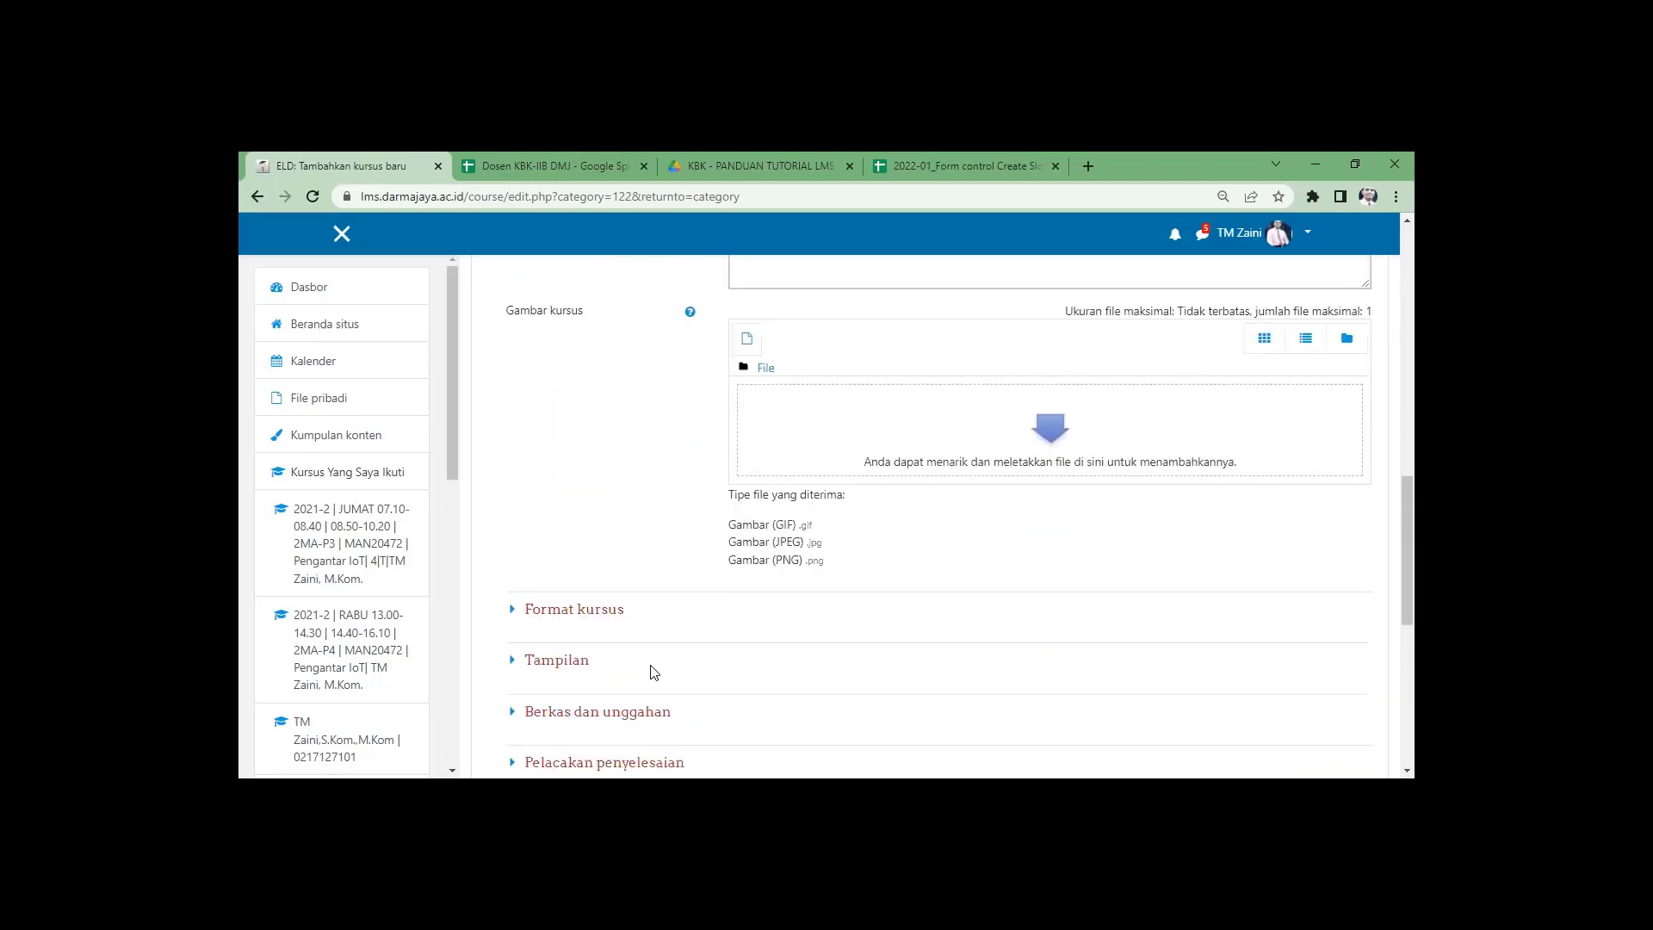
scroll(793, 685, down, 3)
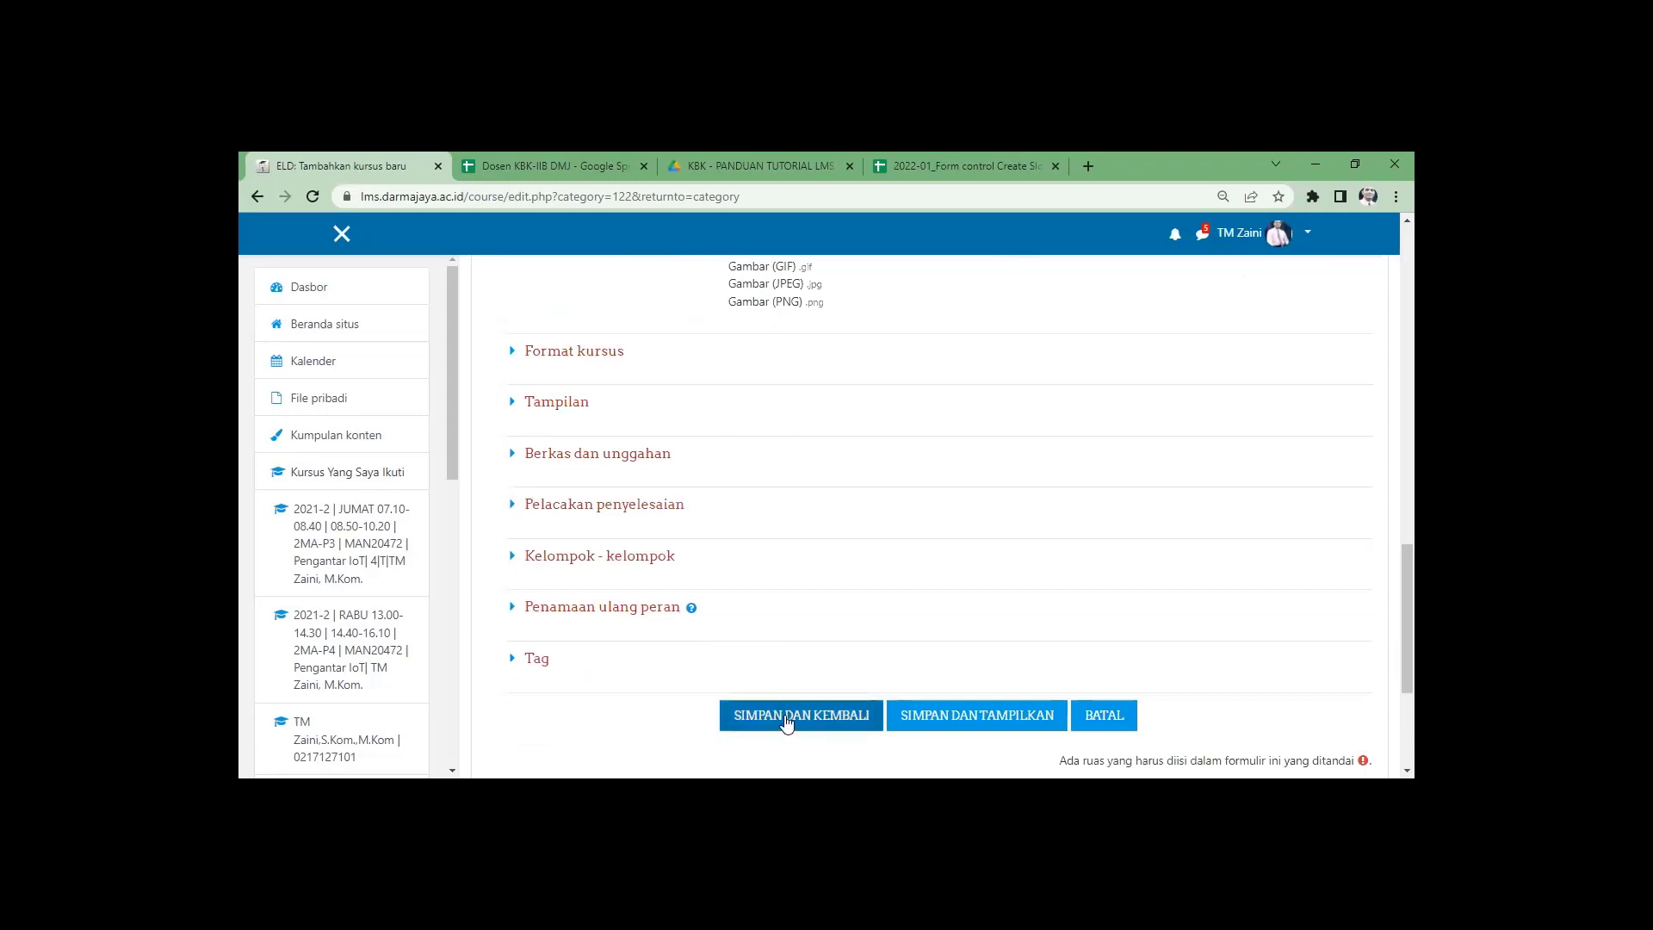
Save the new -01 course and return to the MM-GENAP 2022-2 course list, now showing two courses.
click(784, 723)
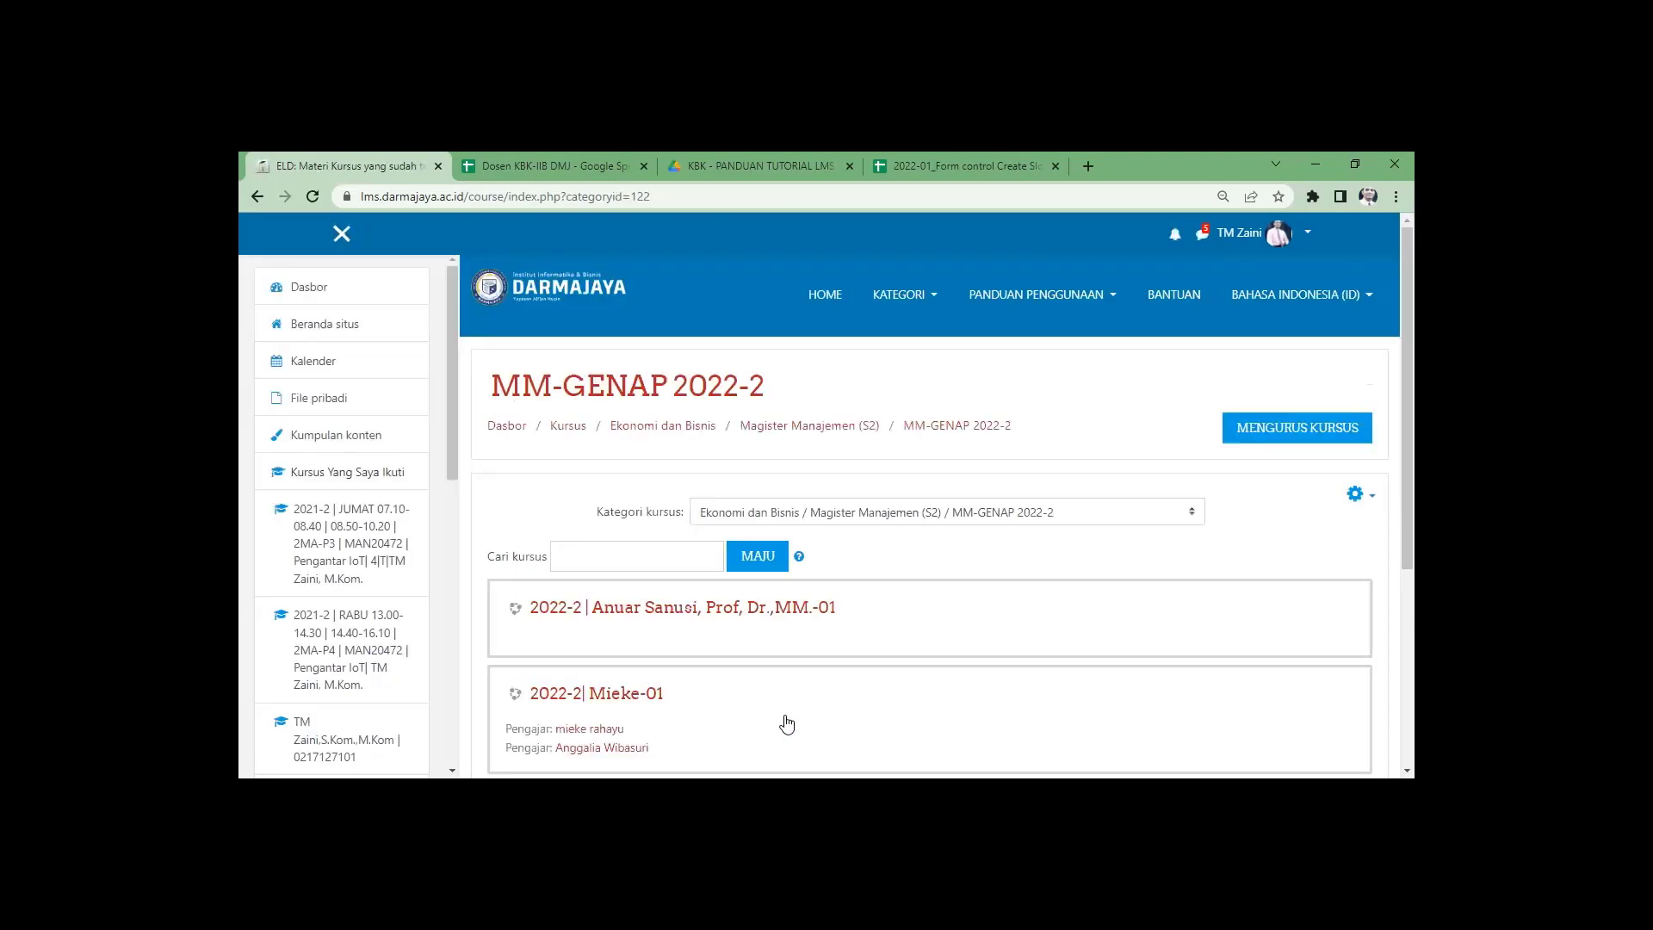
scroll(764, 694, down, 3)
scroll(701, 452, up, 2)
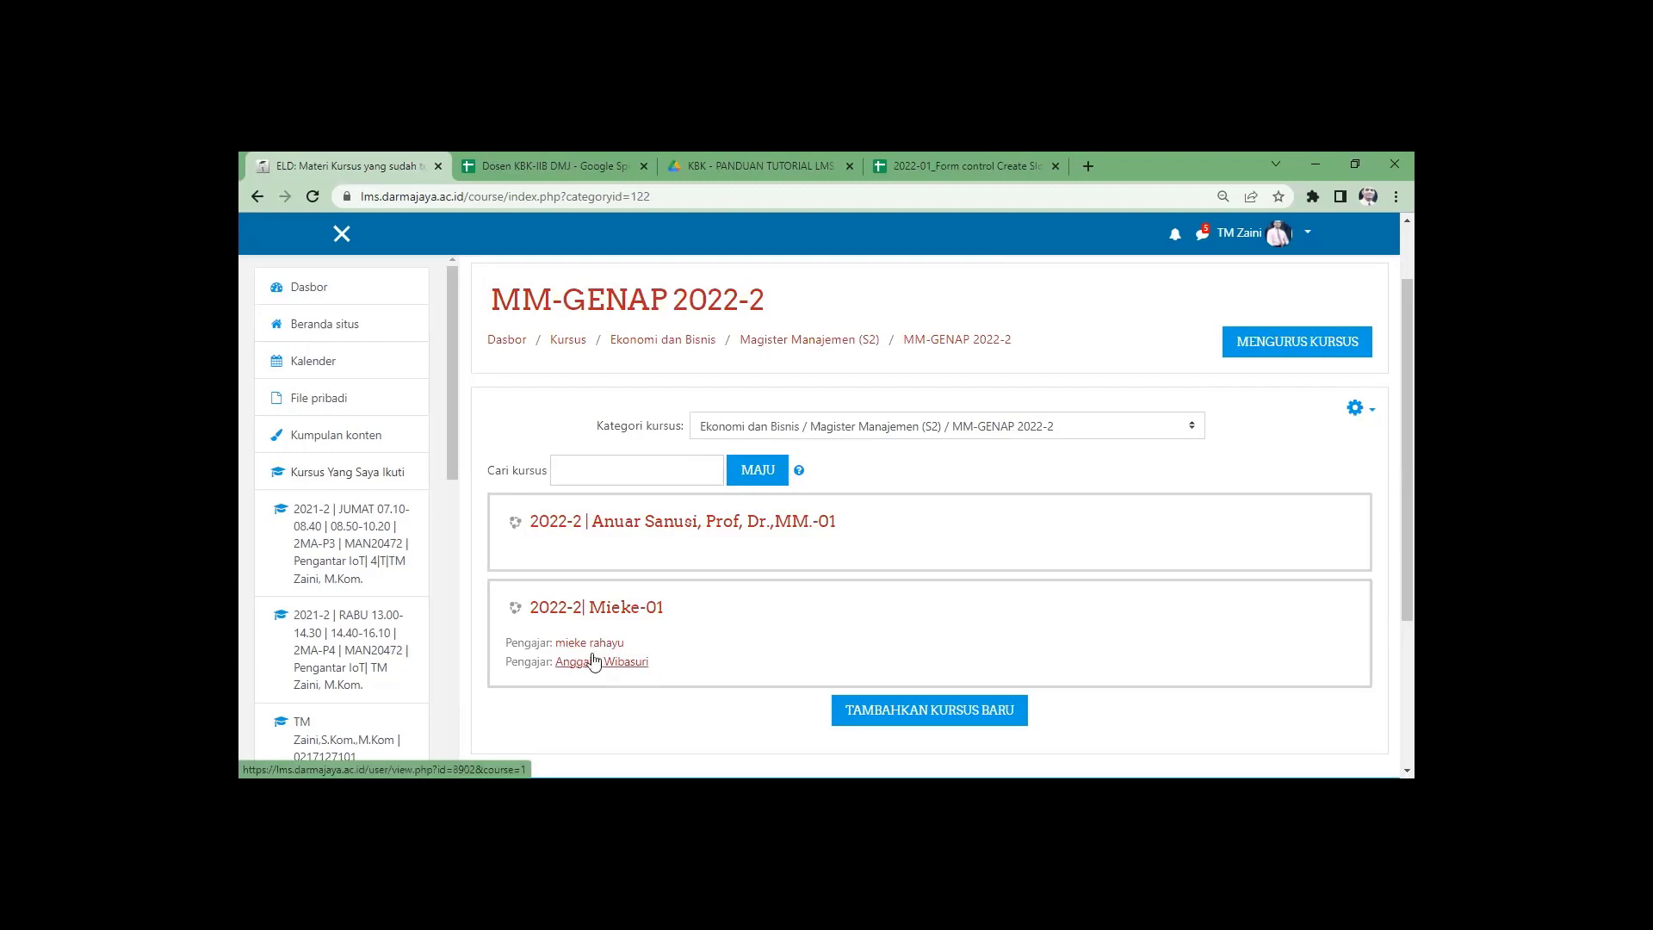
Go to the new -01 course's enrolled users (0 participants) and bring up the Daftarkan pengguna dialog.
click(614, 523)
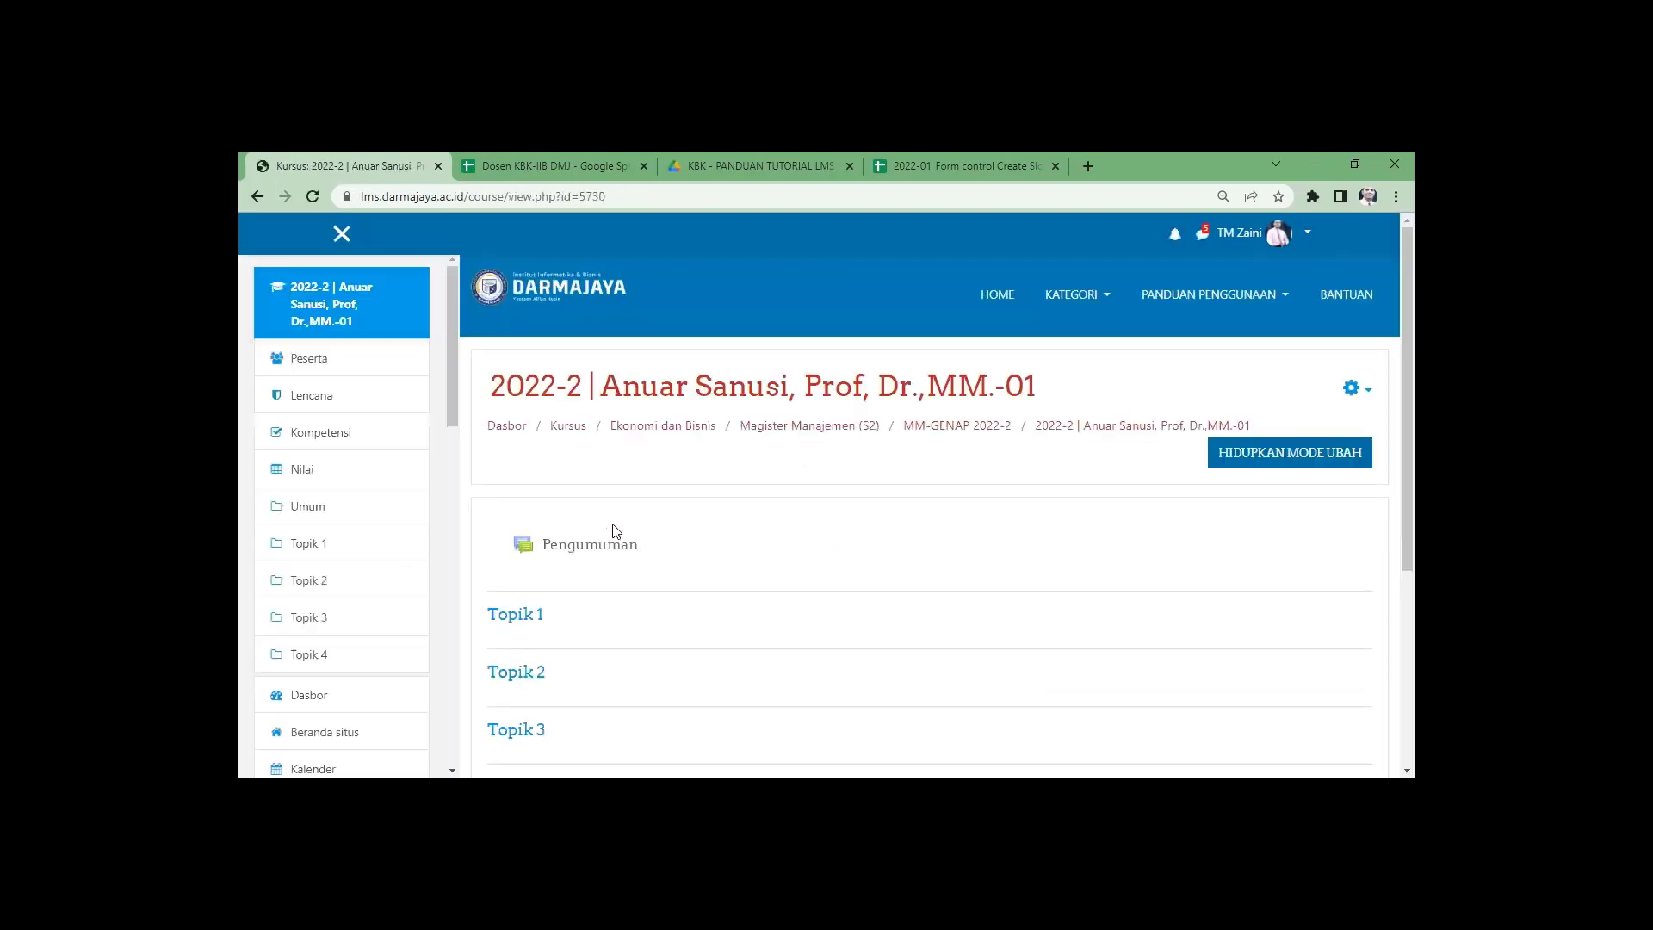
click(1351, 390)
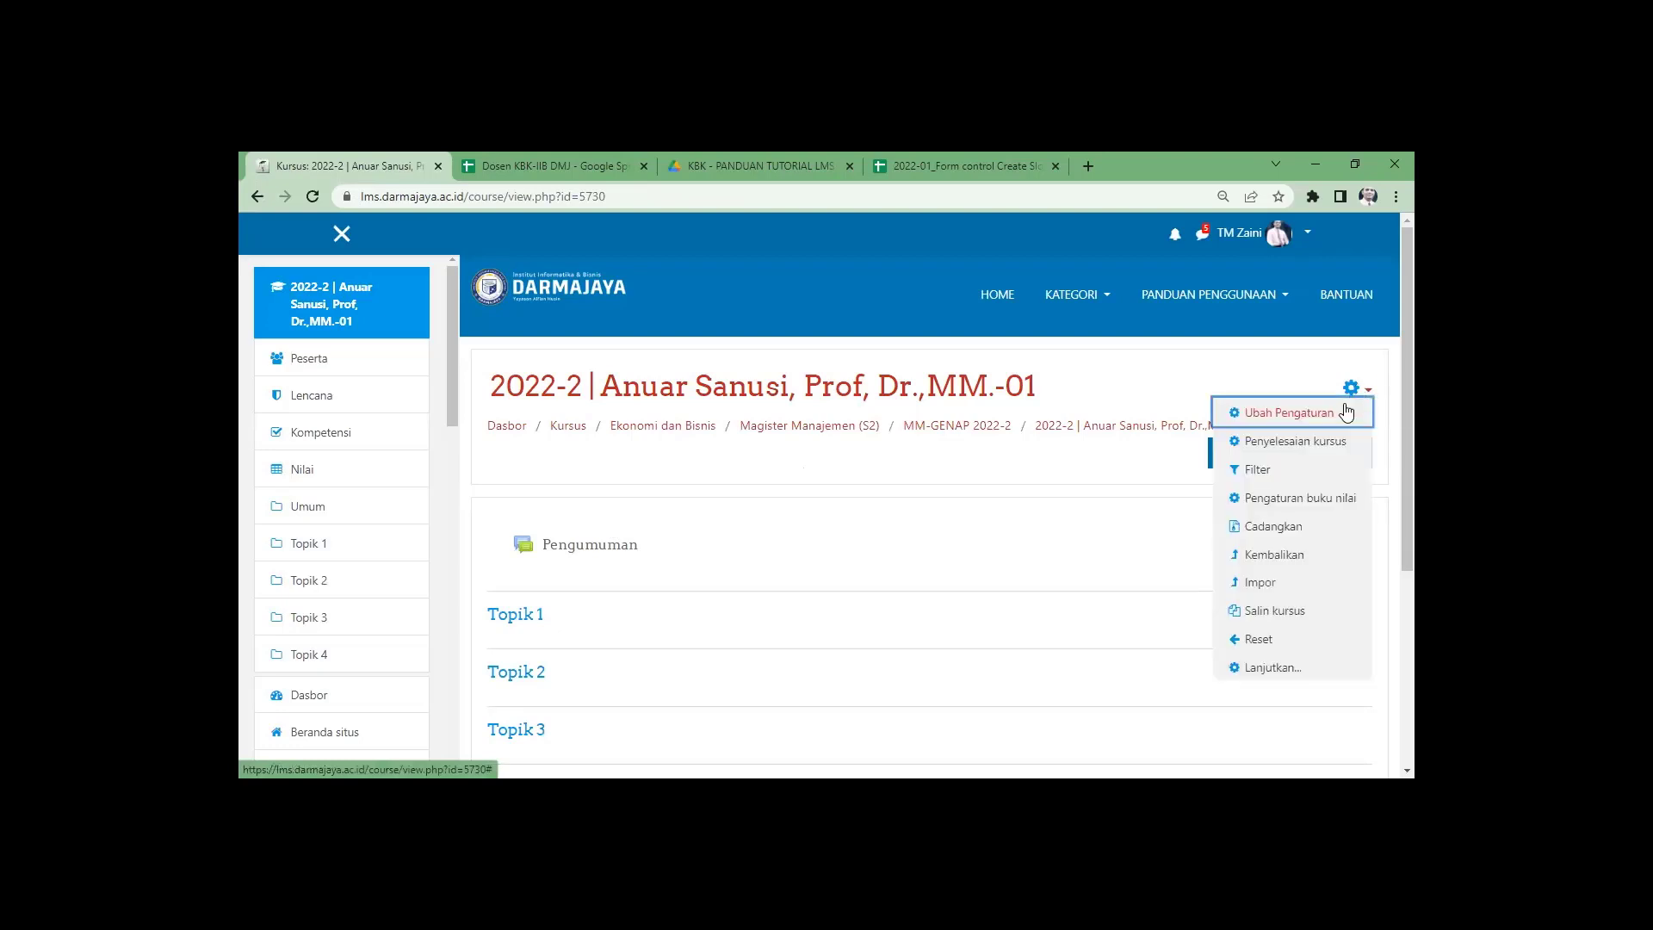
click(1274, 672)
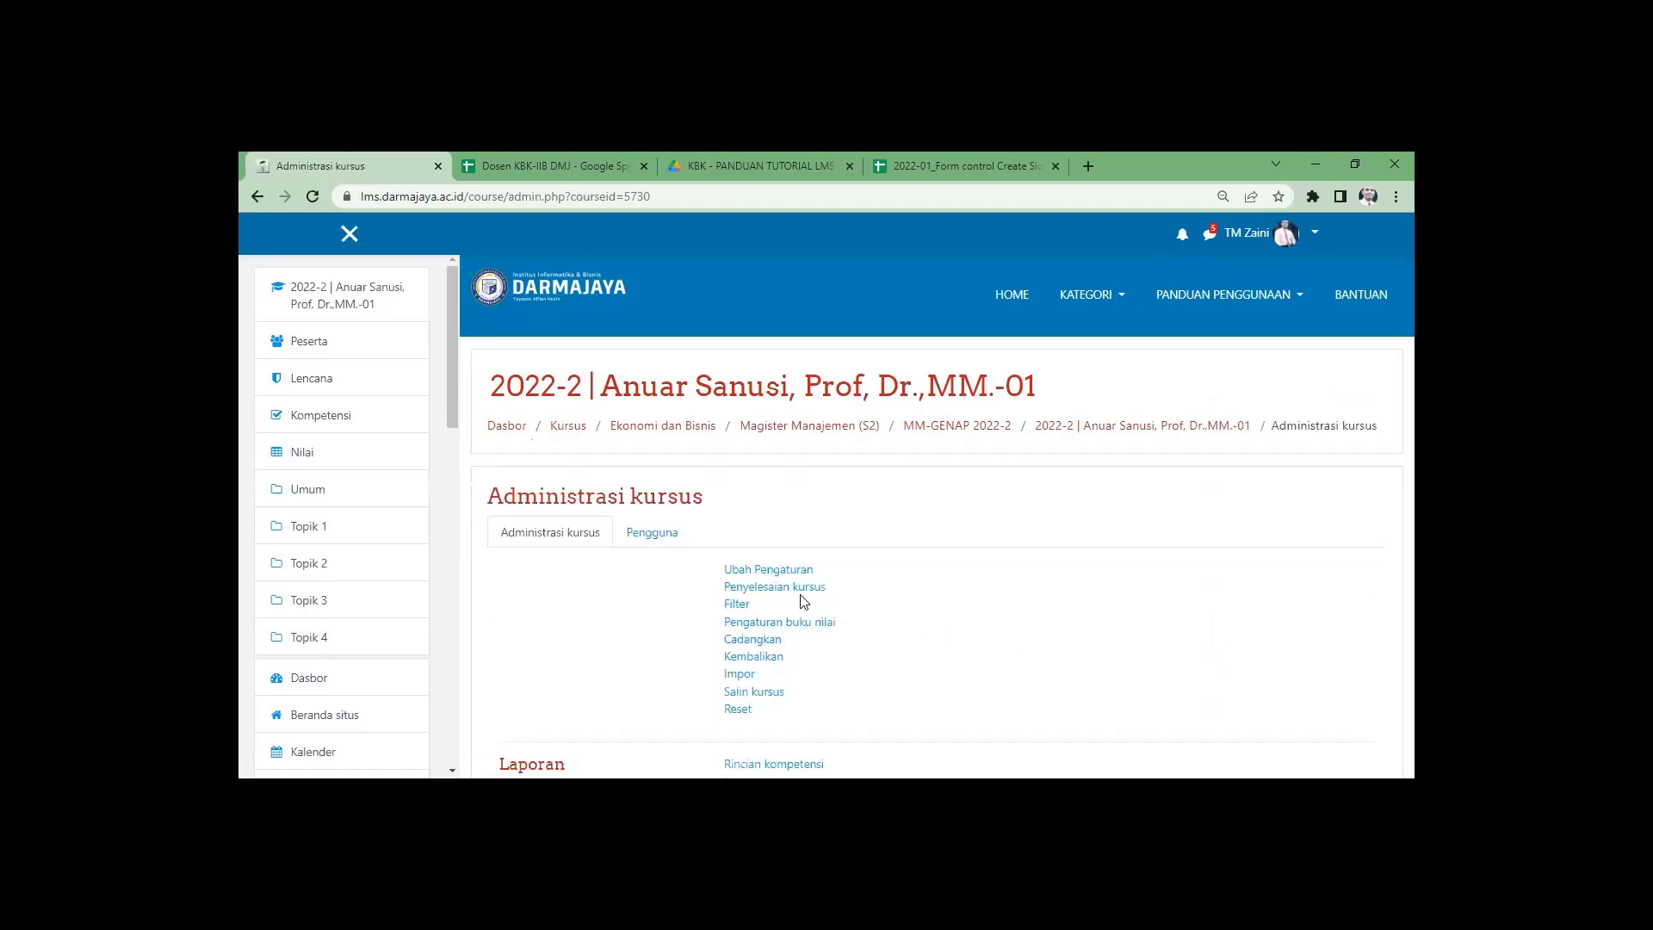
click(655, 535)
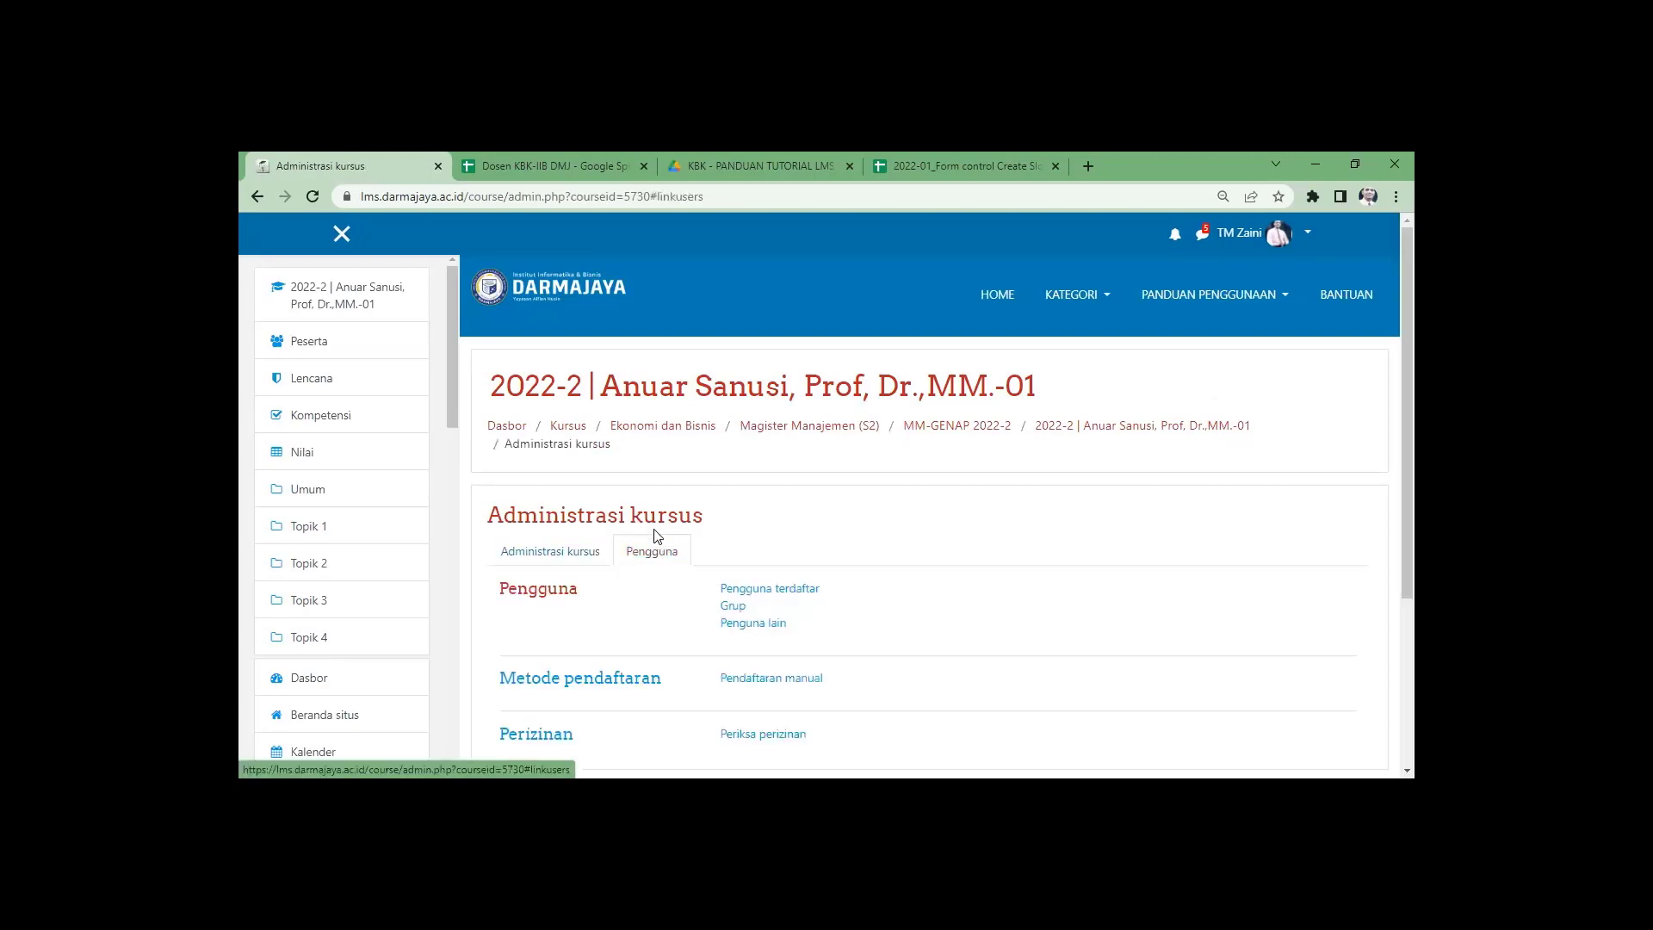
click(762, 590)
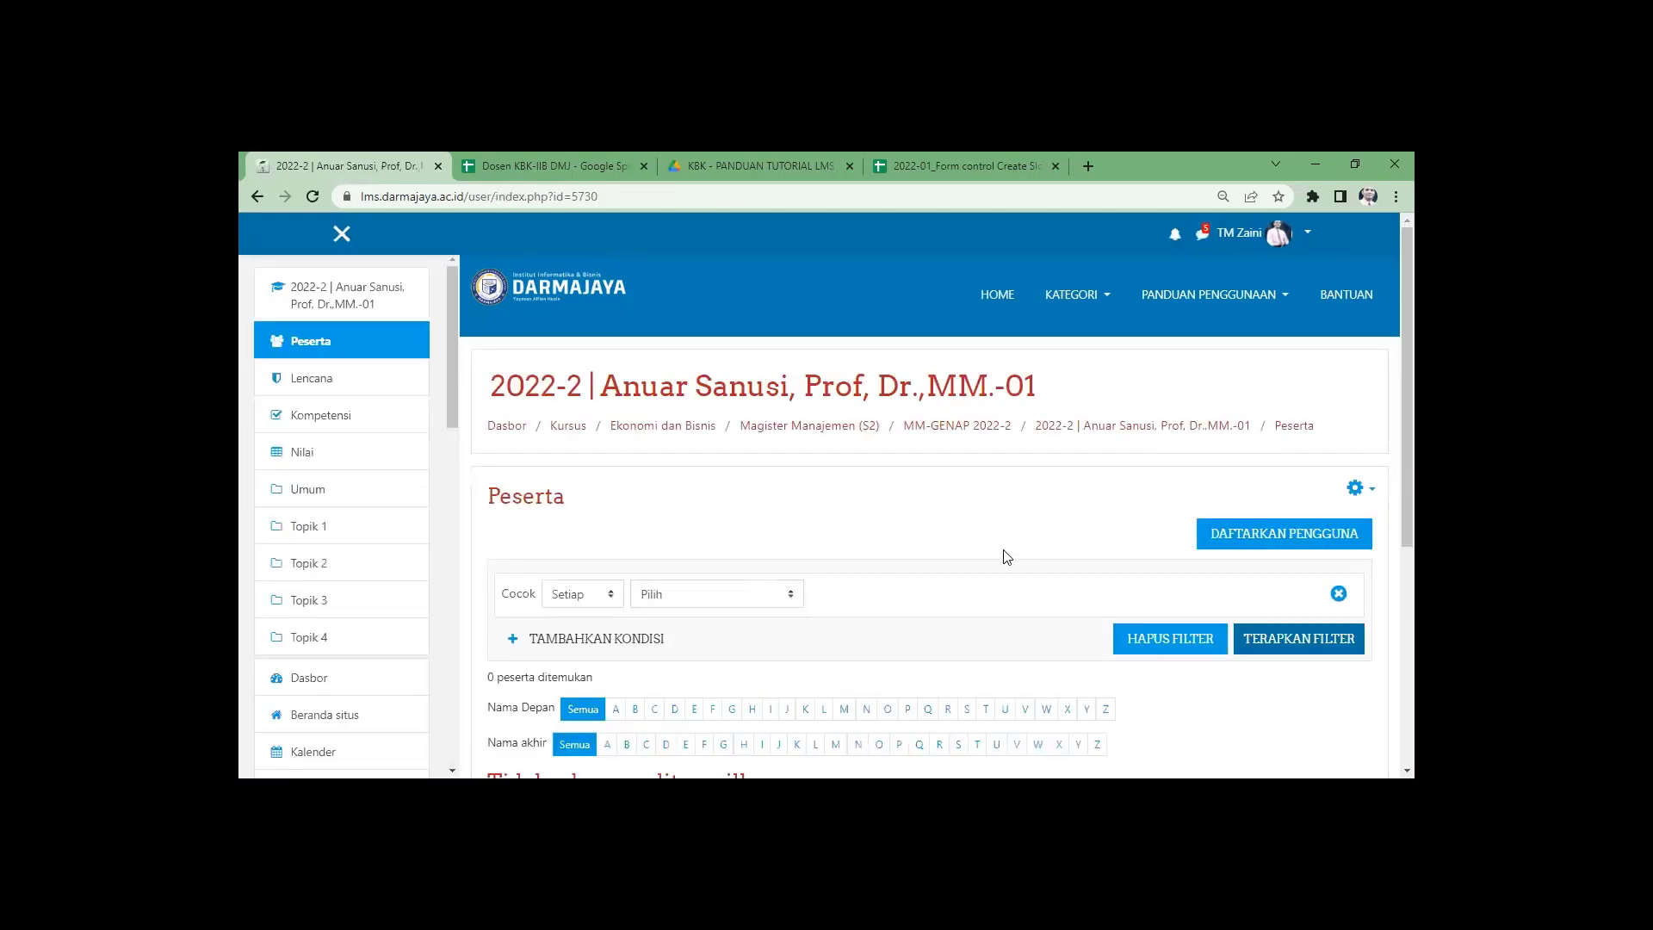
scroll(988, 542, down, 3)
scroll(930, 546, up, 2)
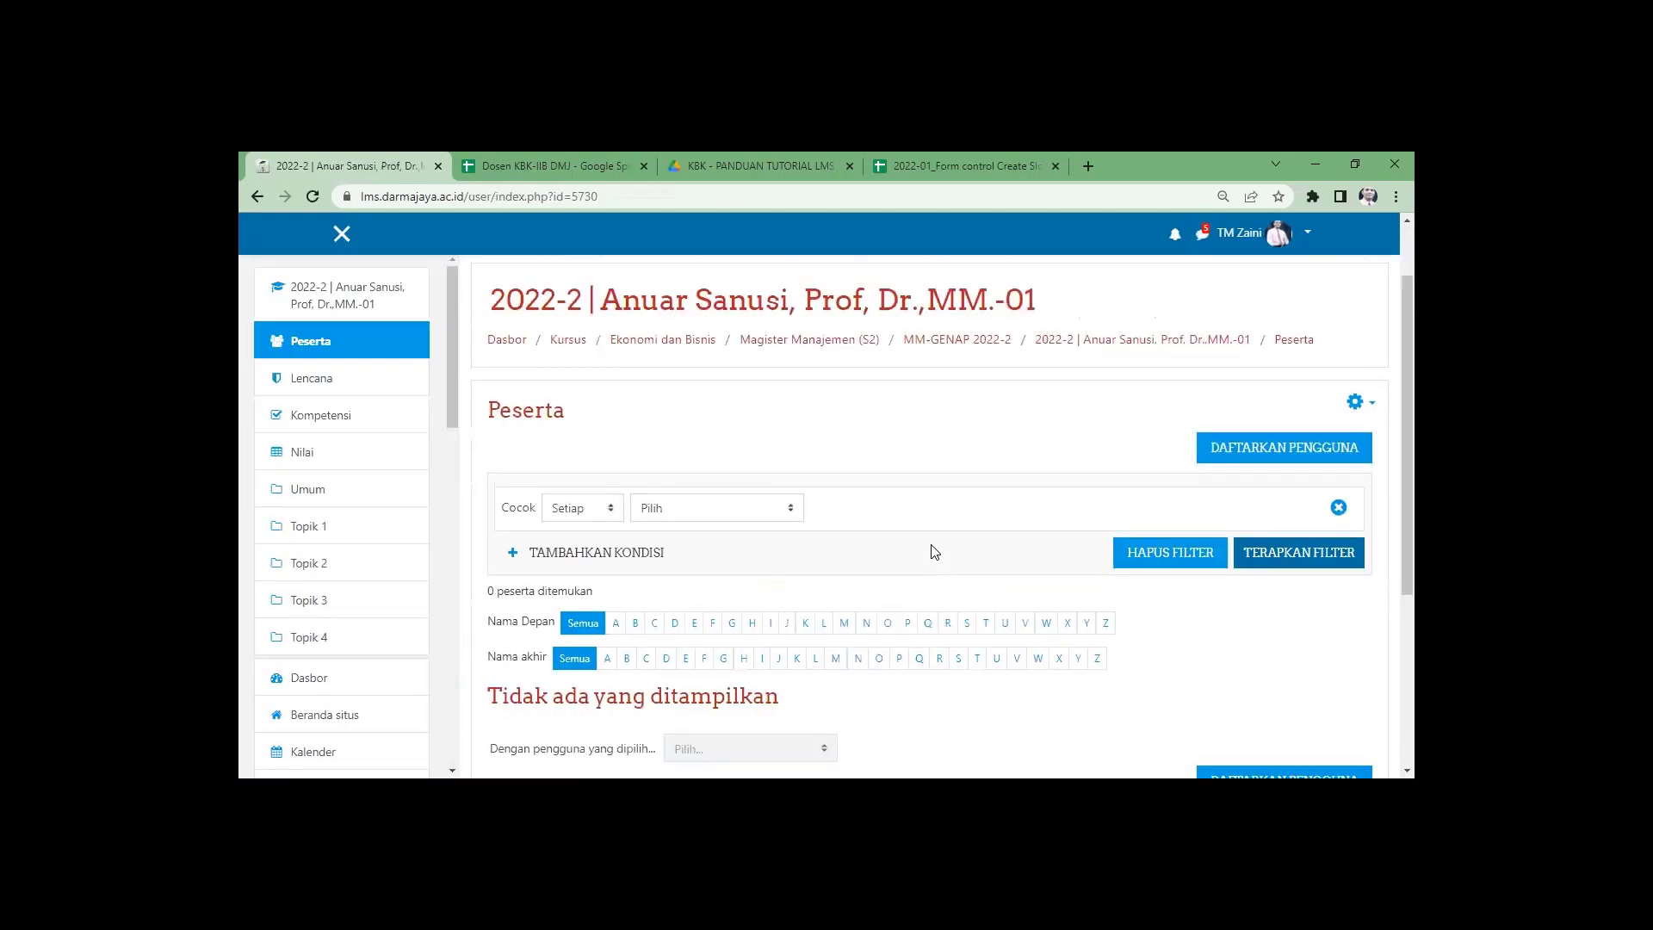
click(1228, 457)
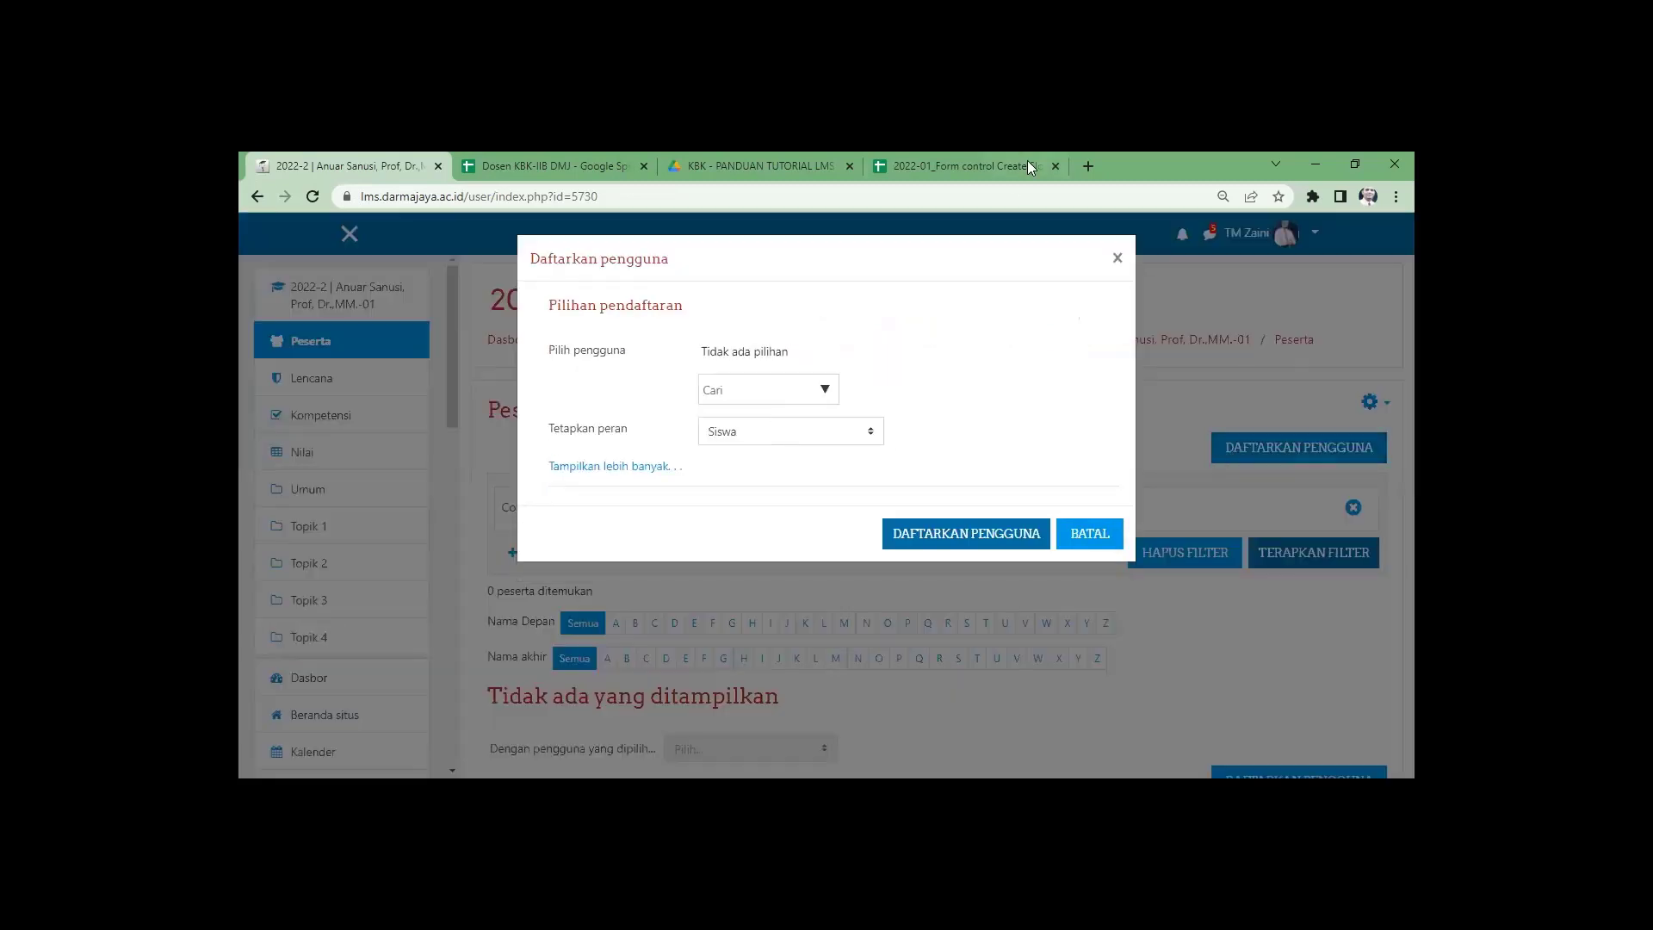
Copy the lecturer's LMS e-mail from spreadsheet cell I11 and return to the enrol form.
click(958, 169)
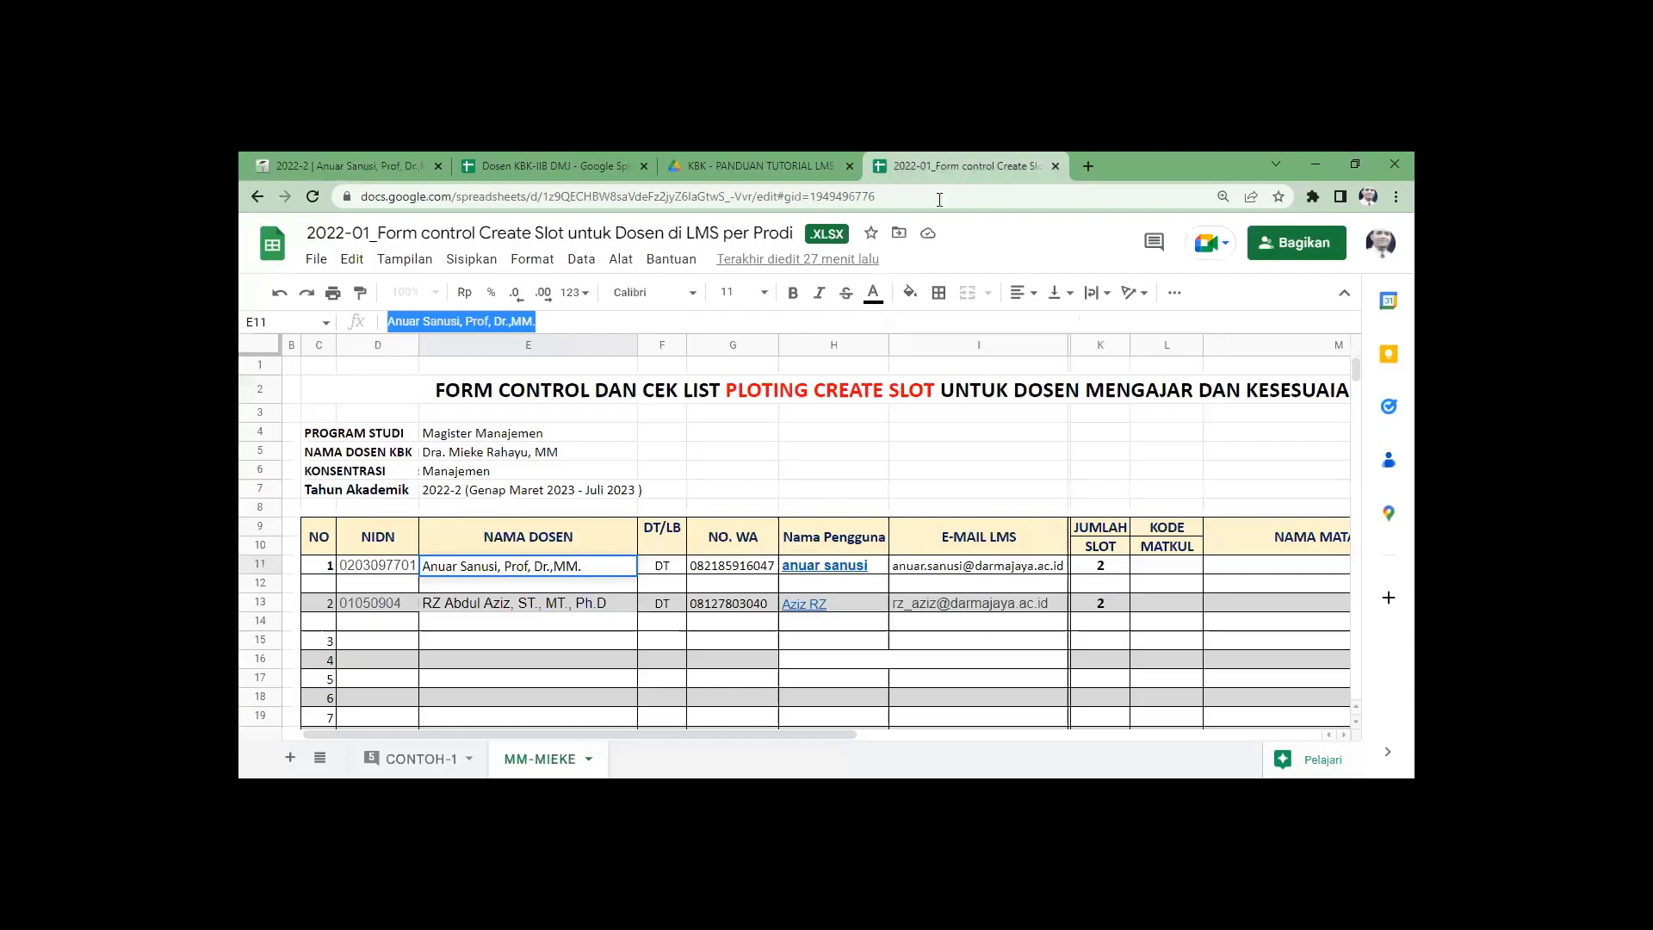
drag(887, 564, 1051, 568)
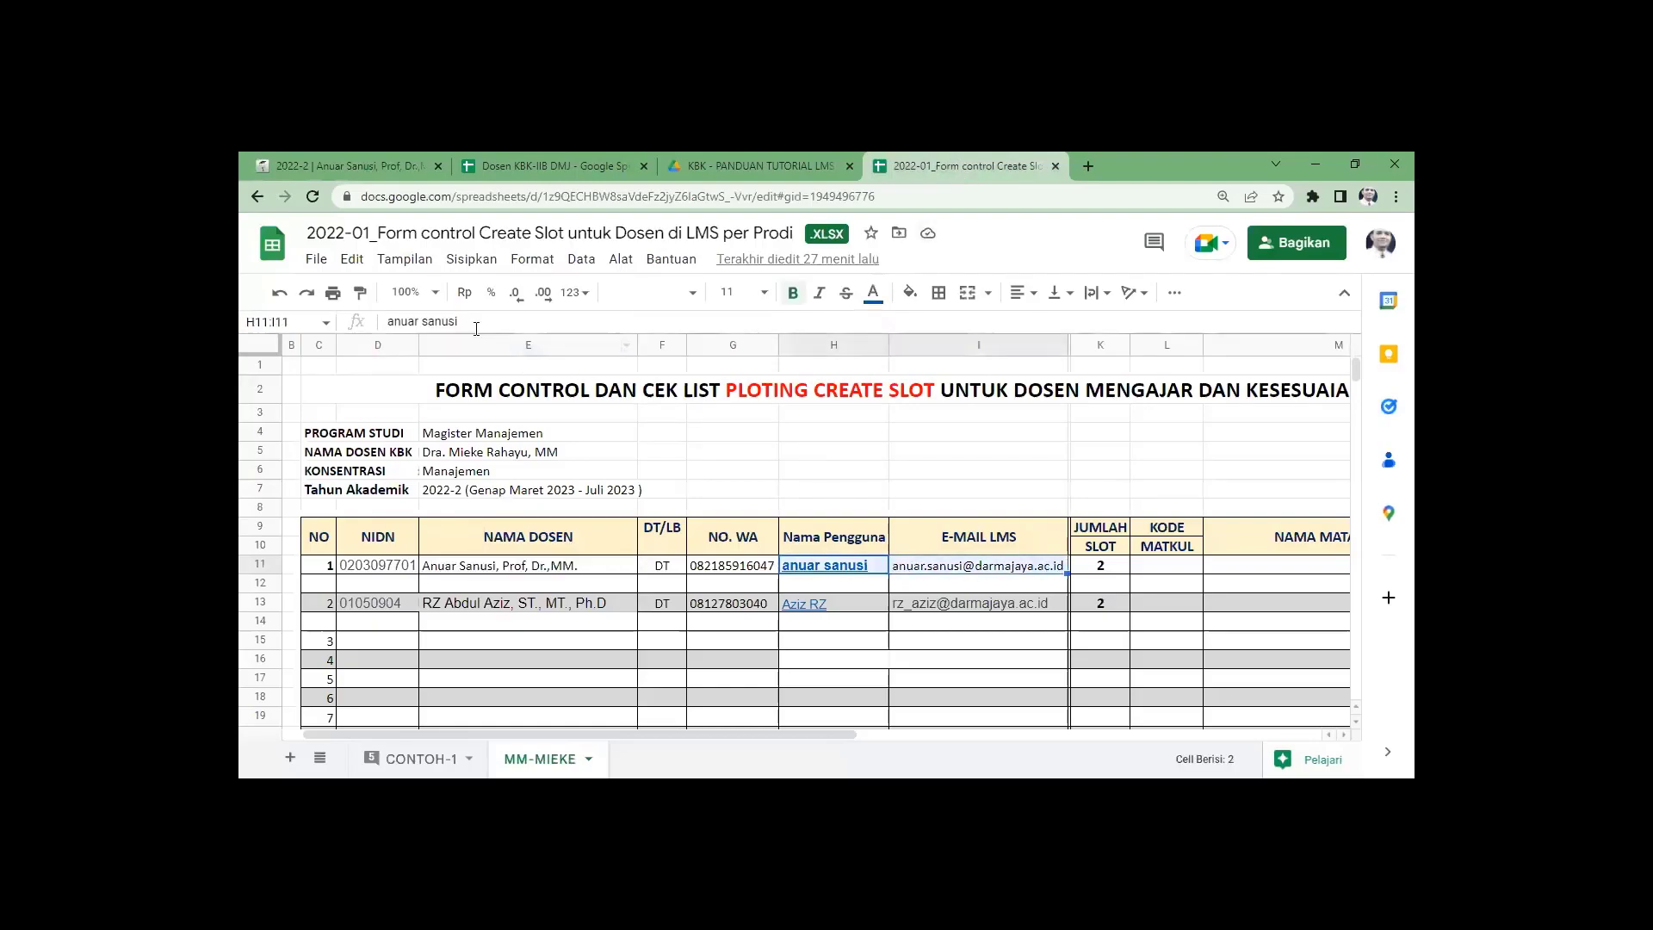
click(944, 568)
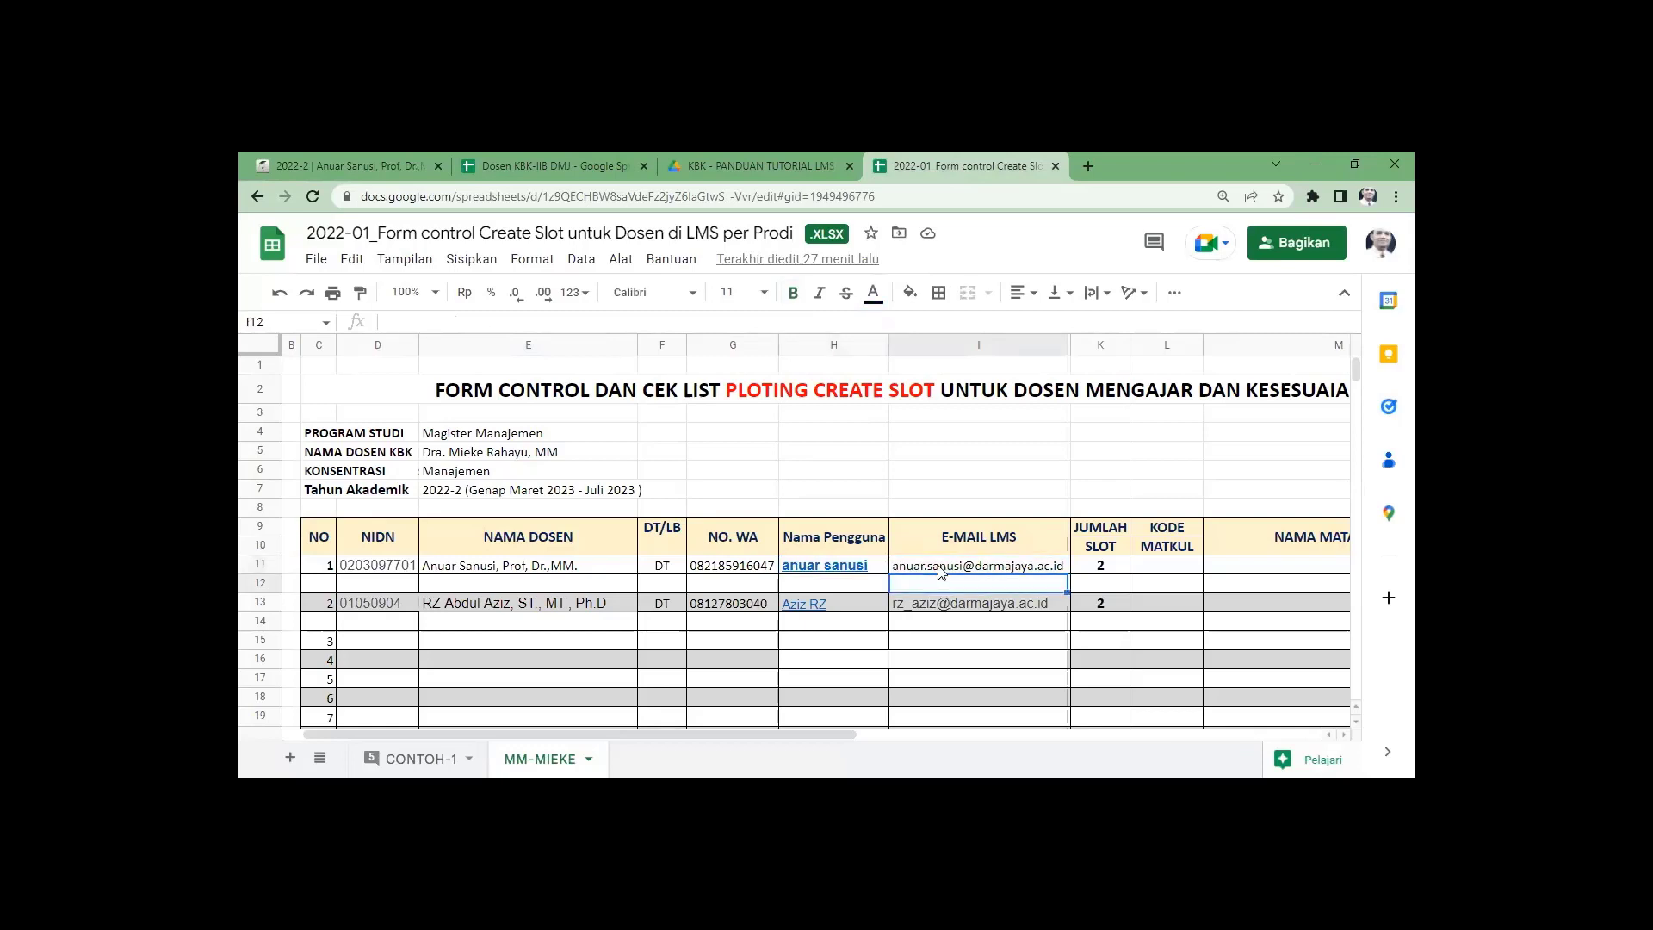
drag(566, 321, 390, 320)
key(ctrl+c)
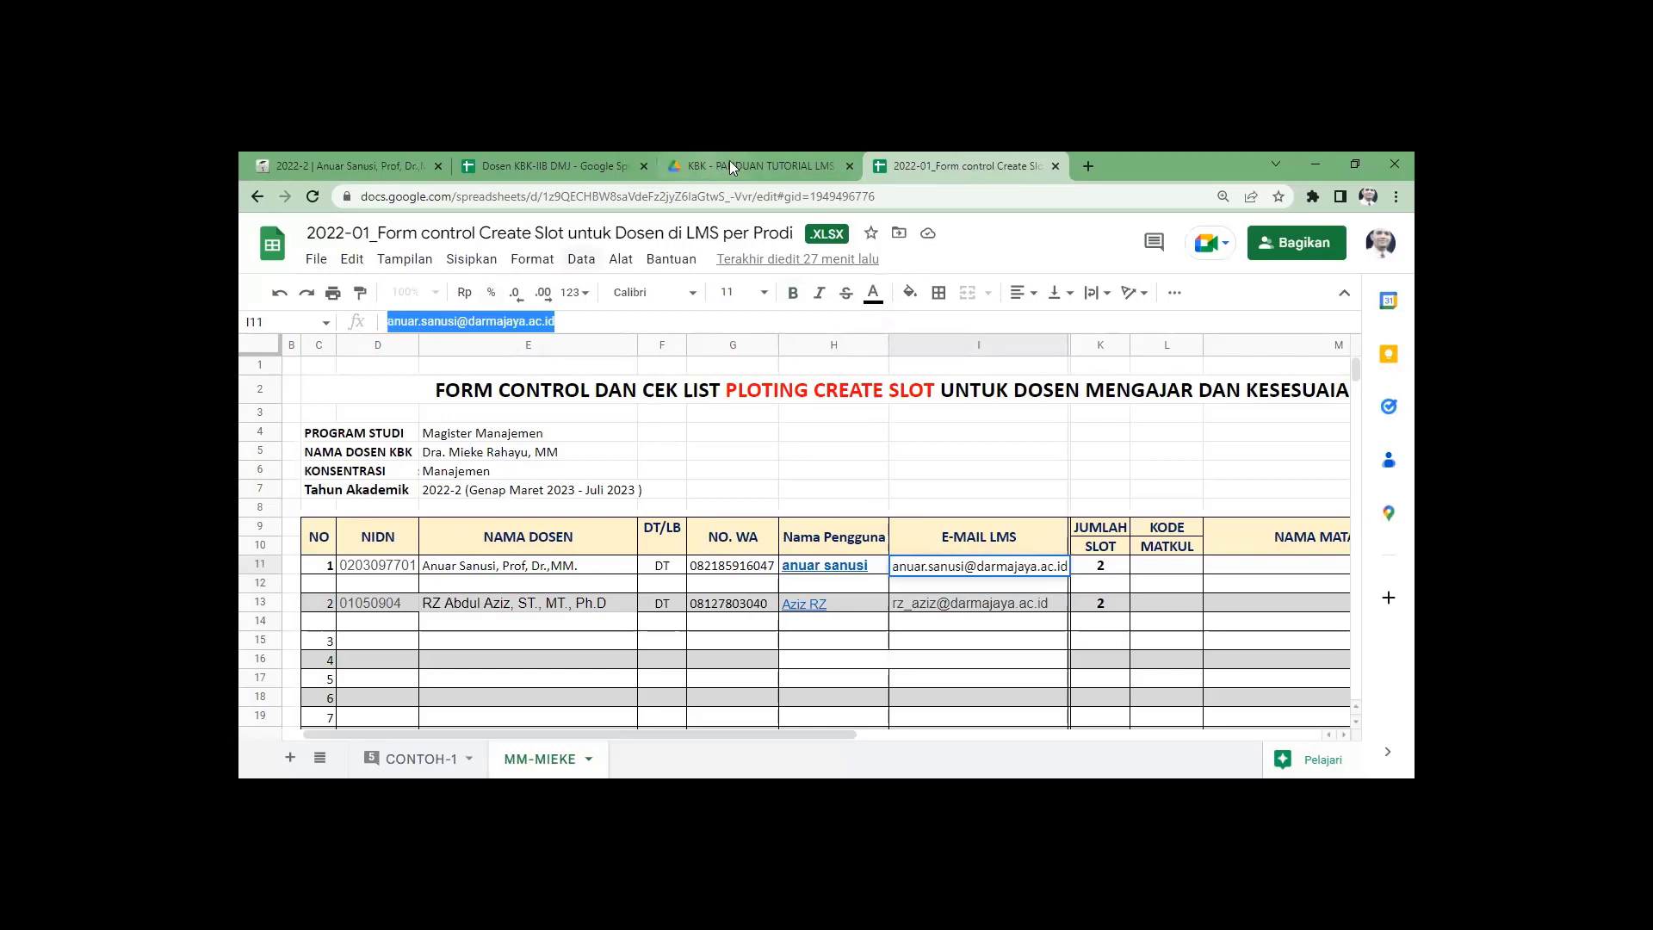
click(330, 166)
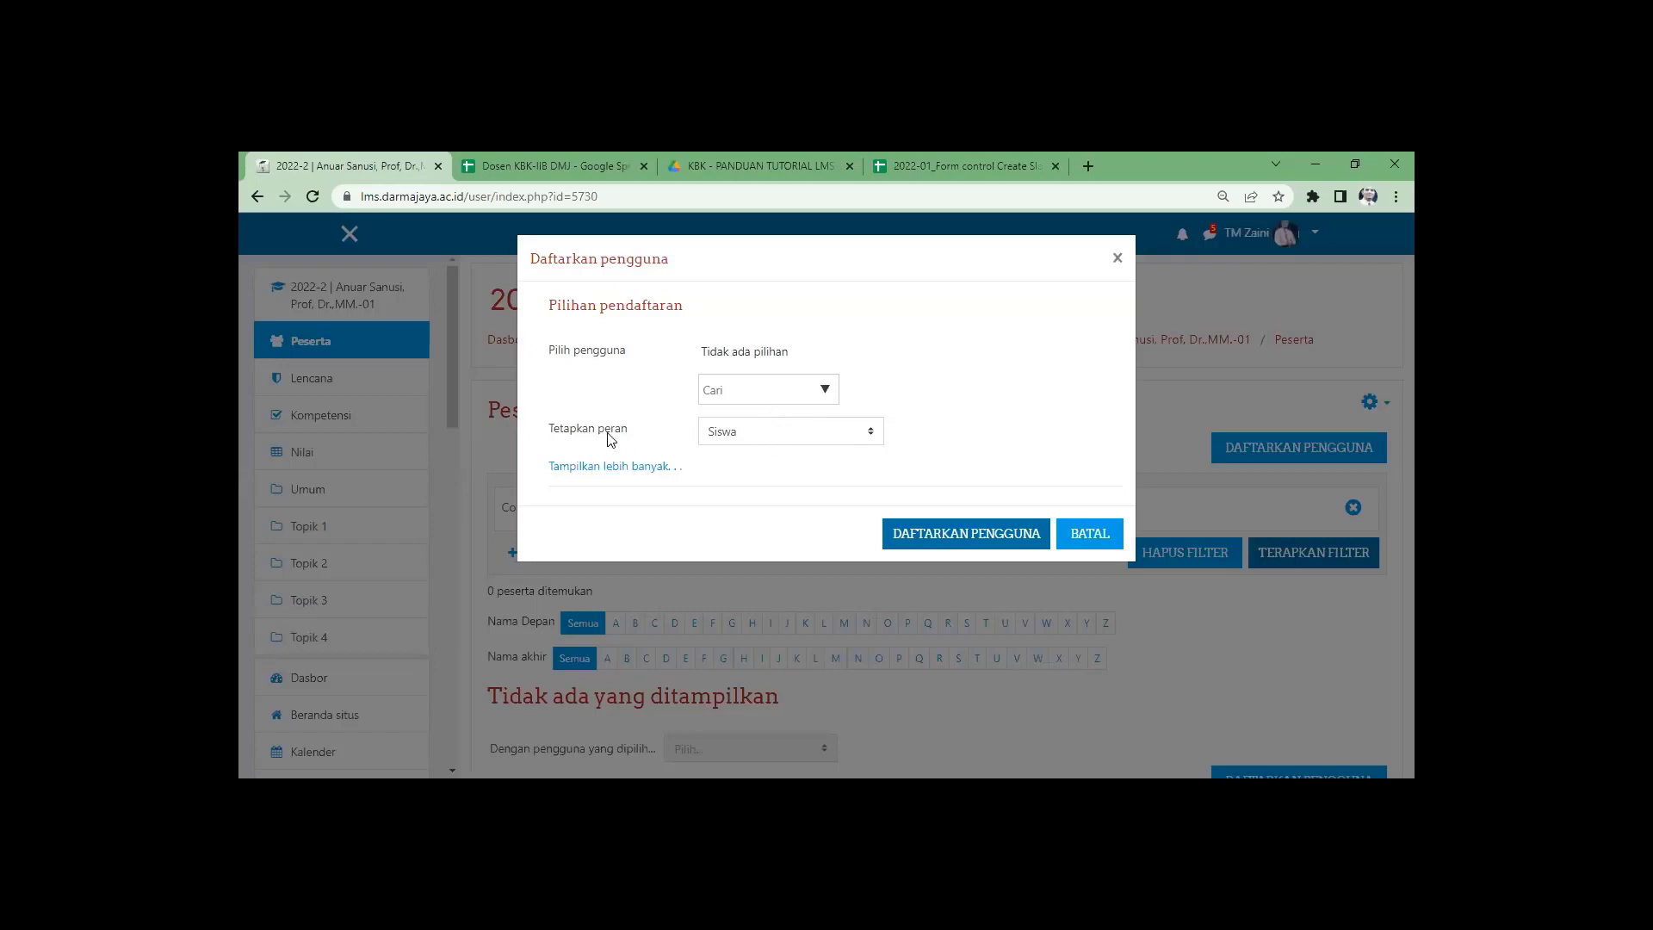
Set the enrolment role to Pengajar and paste the lecturer's e-mail into the user search.
click(772, 437)
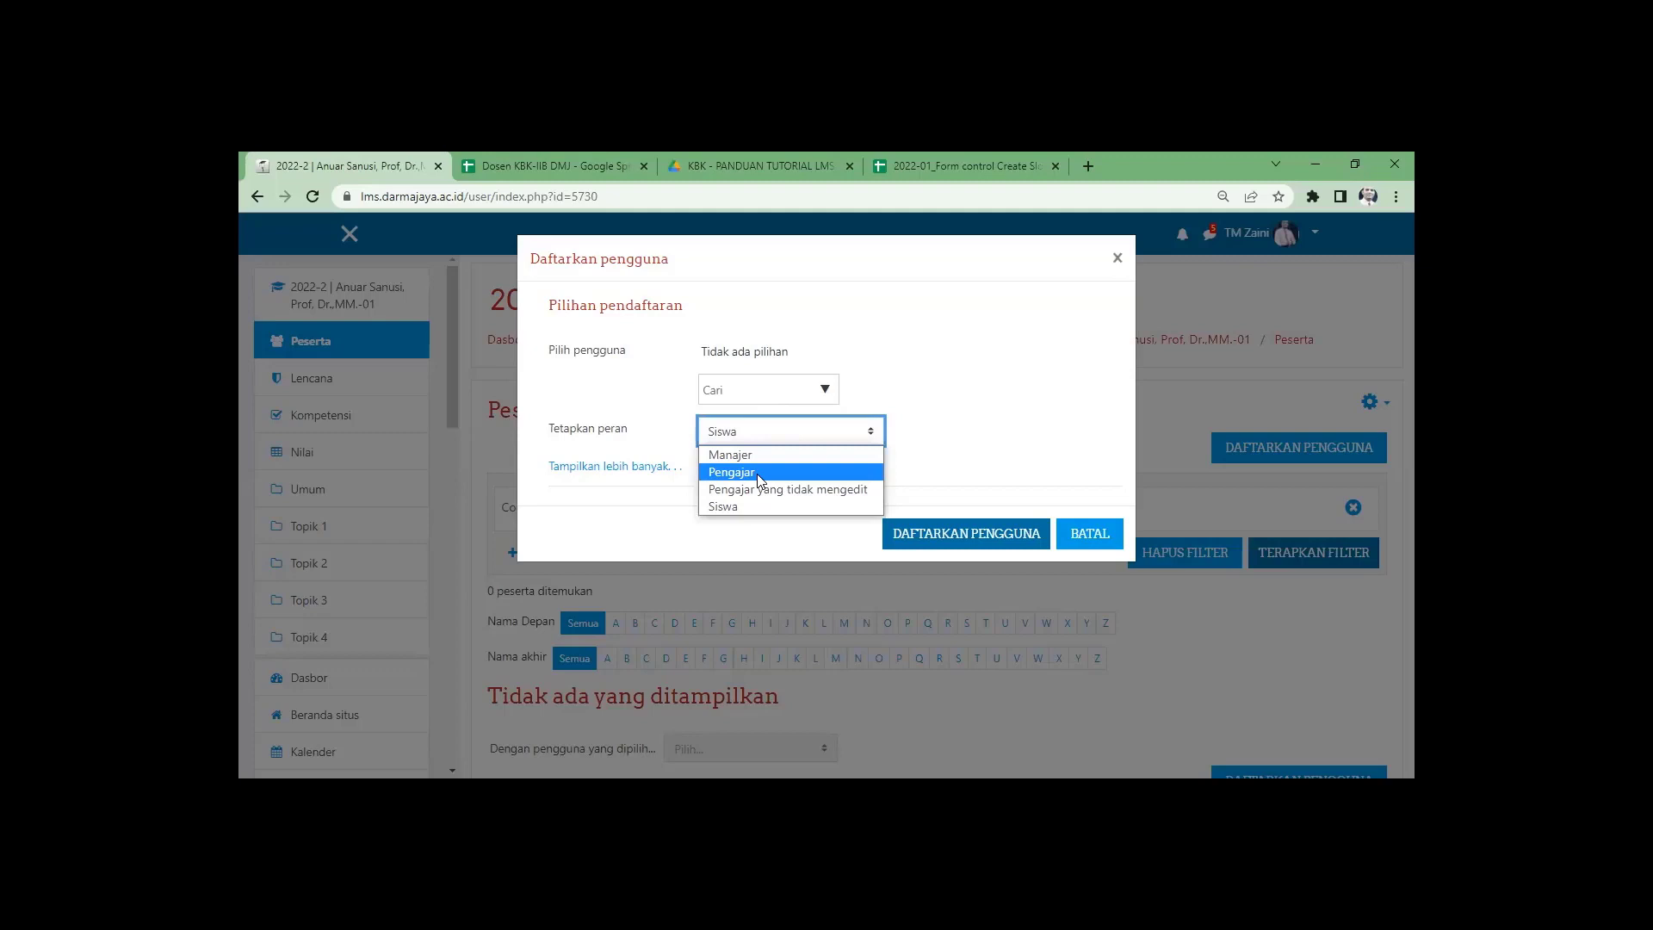
click(761, 473)
click(748, 391)
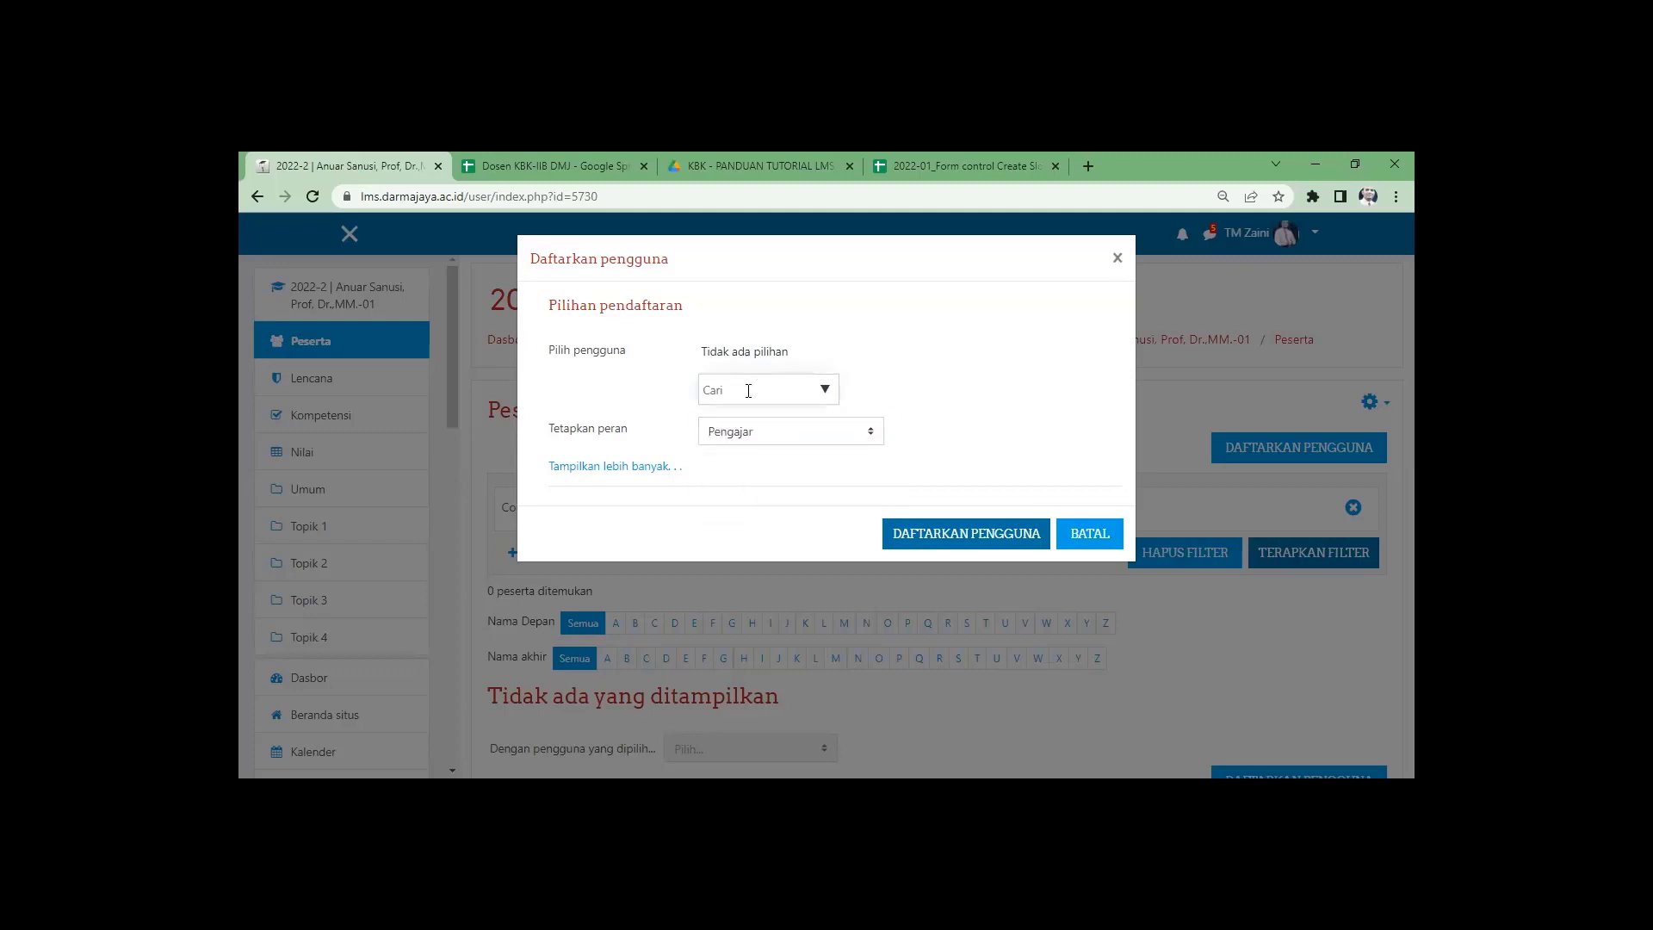
key(ctrl+v)
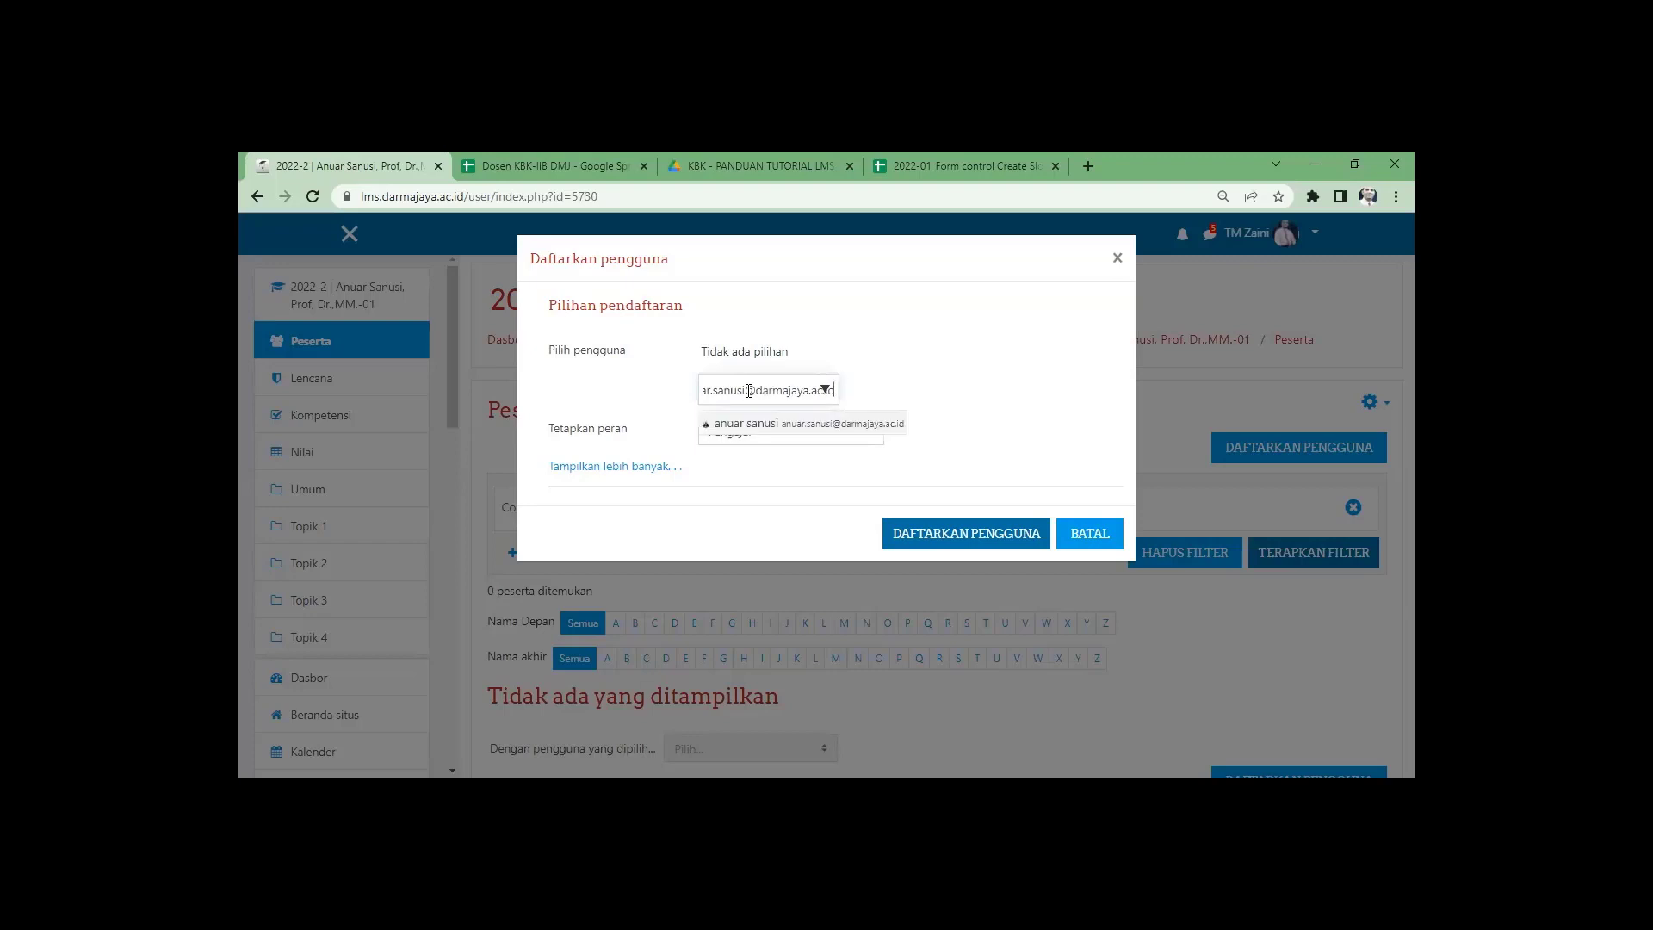
click(812, 430)
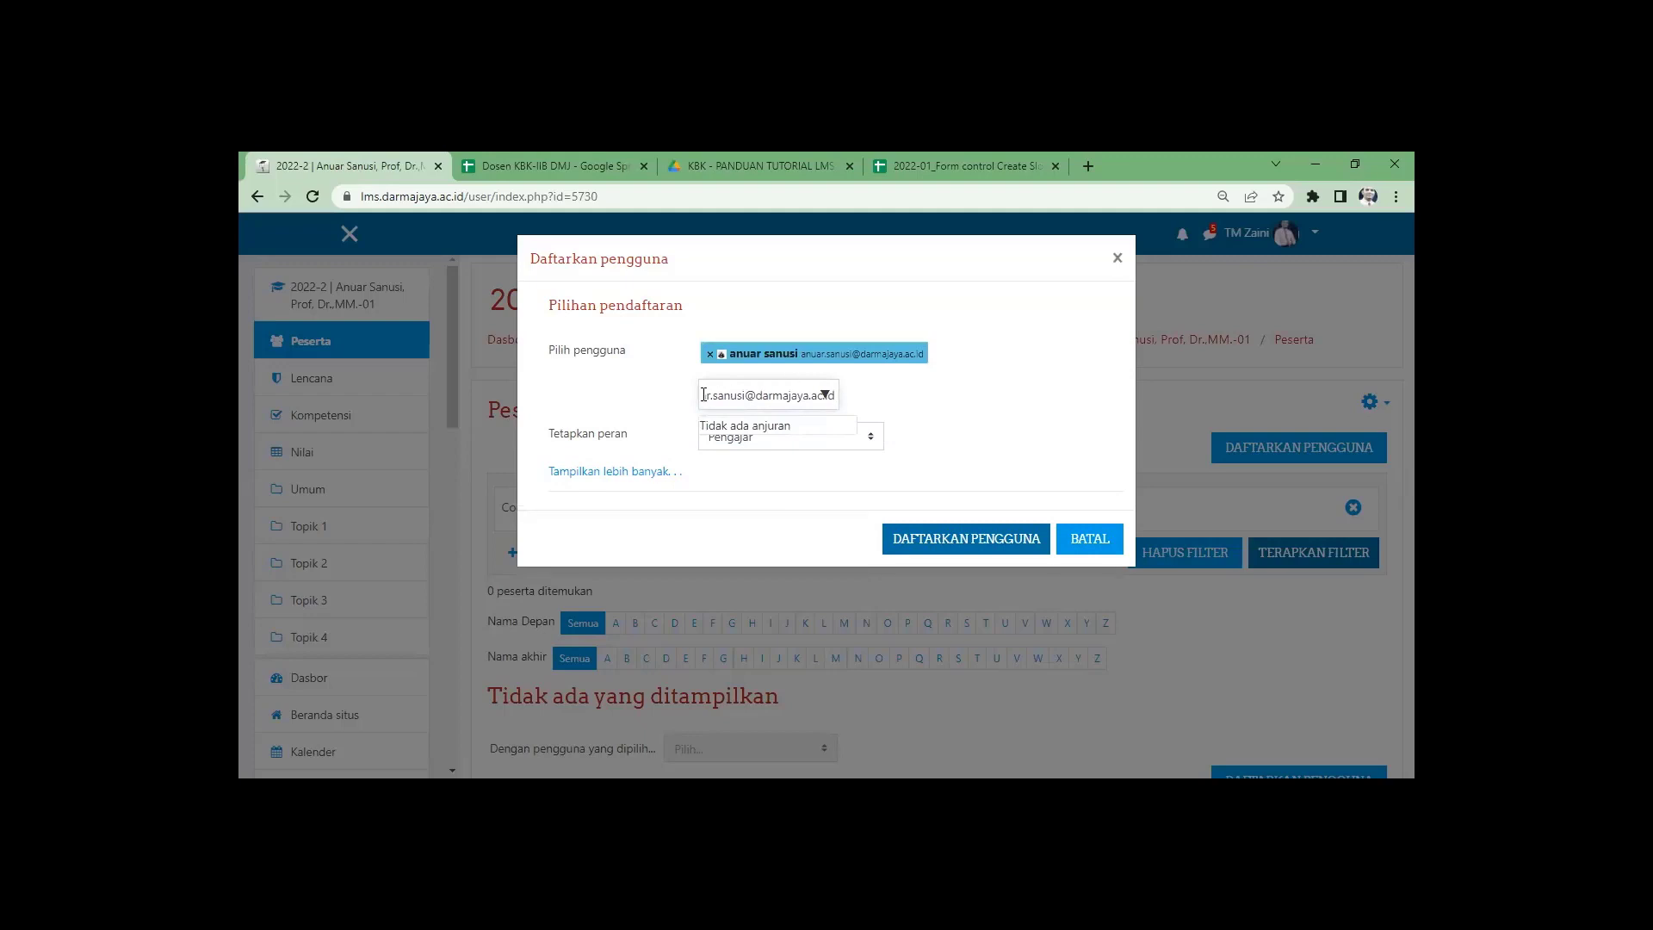
click(711, 354)
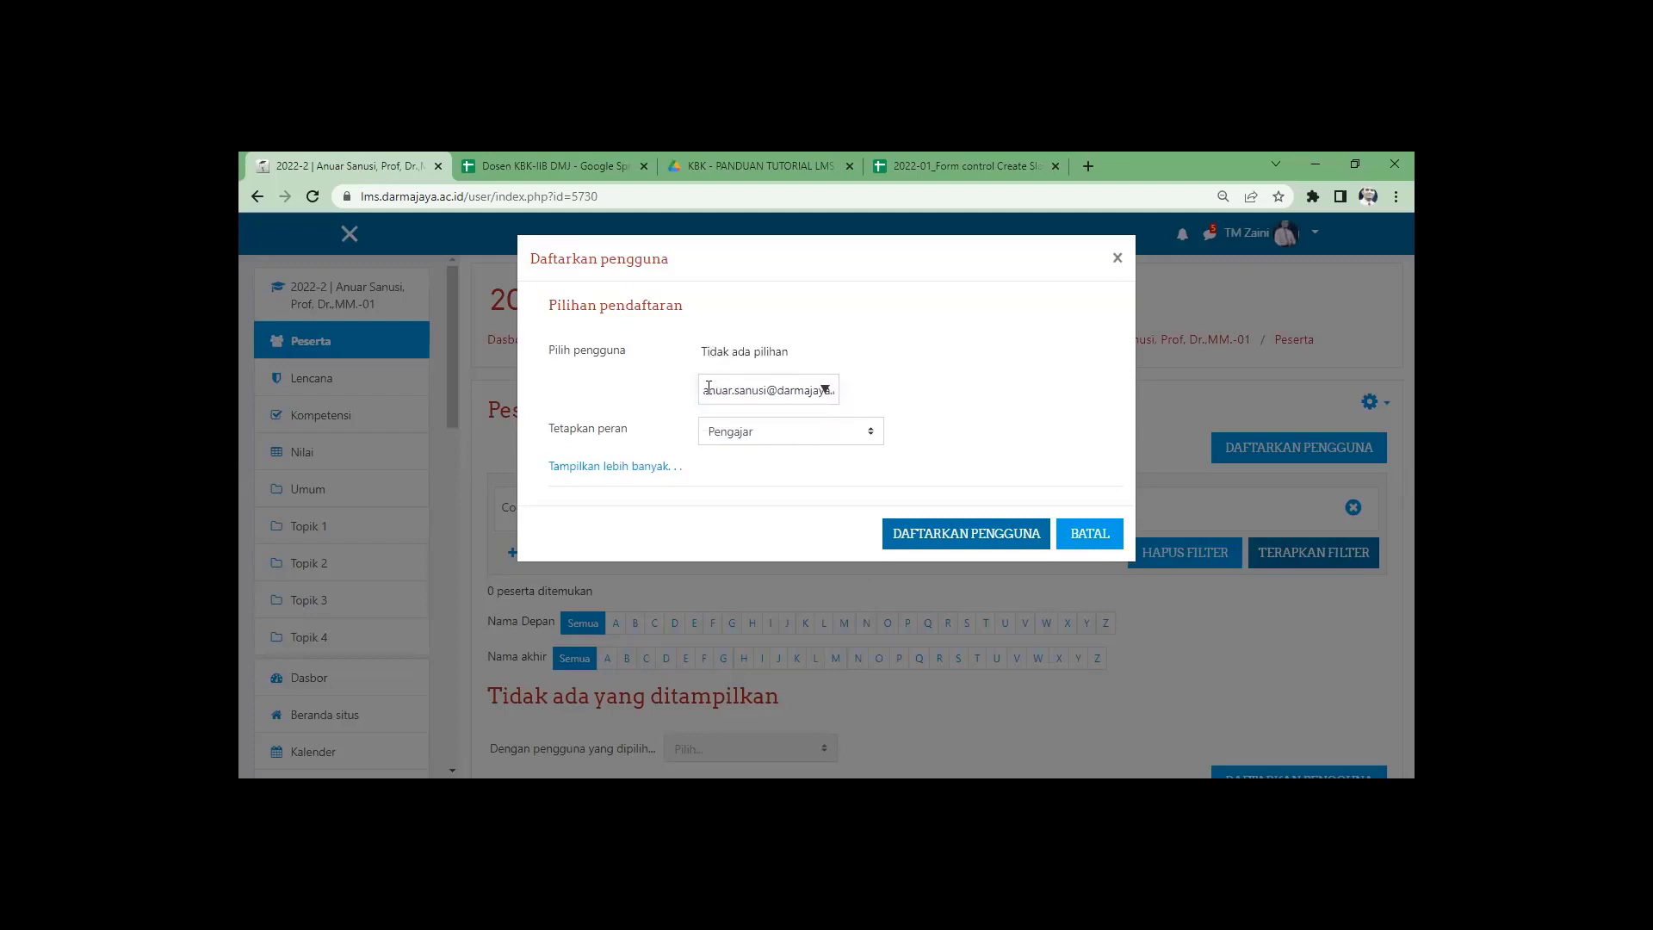
drag(708, 388, 941, 391)
key(ctrl+c)
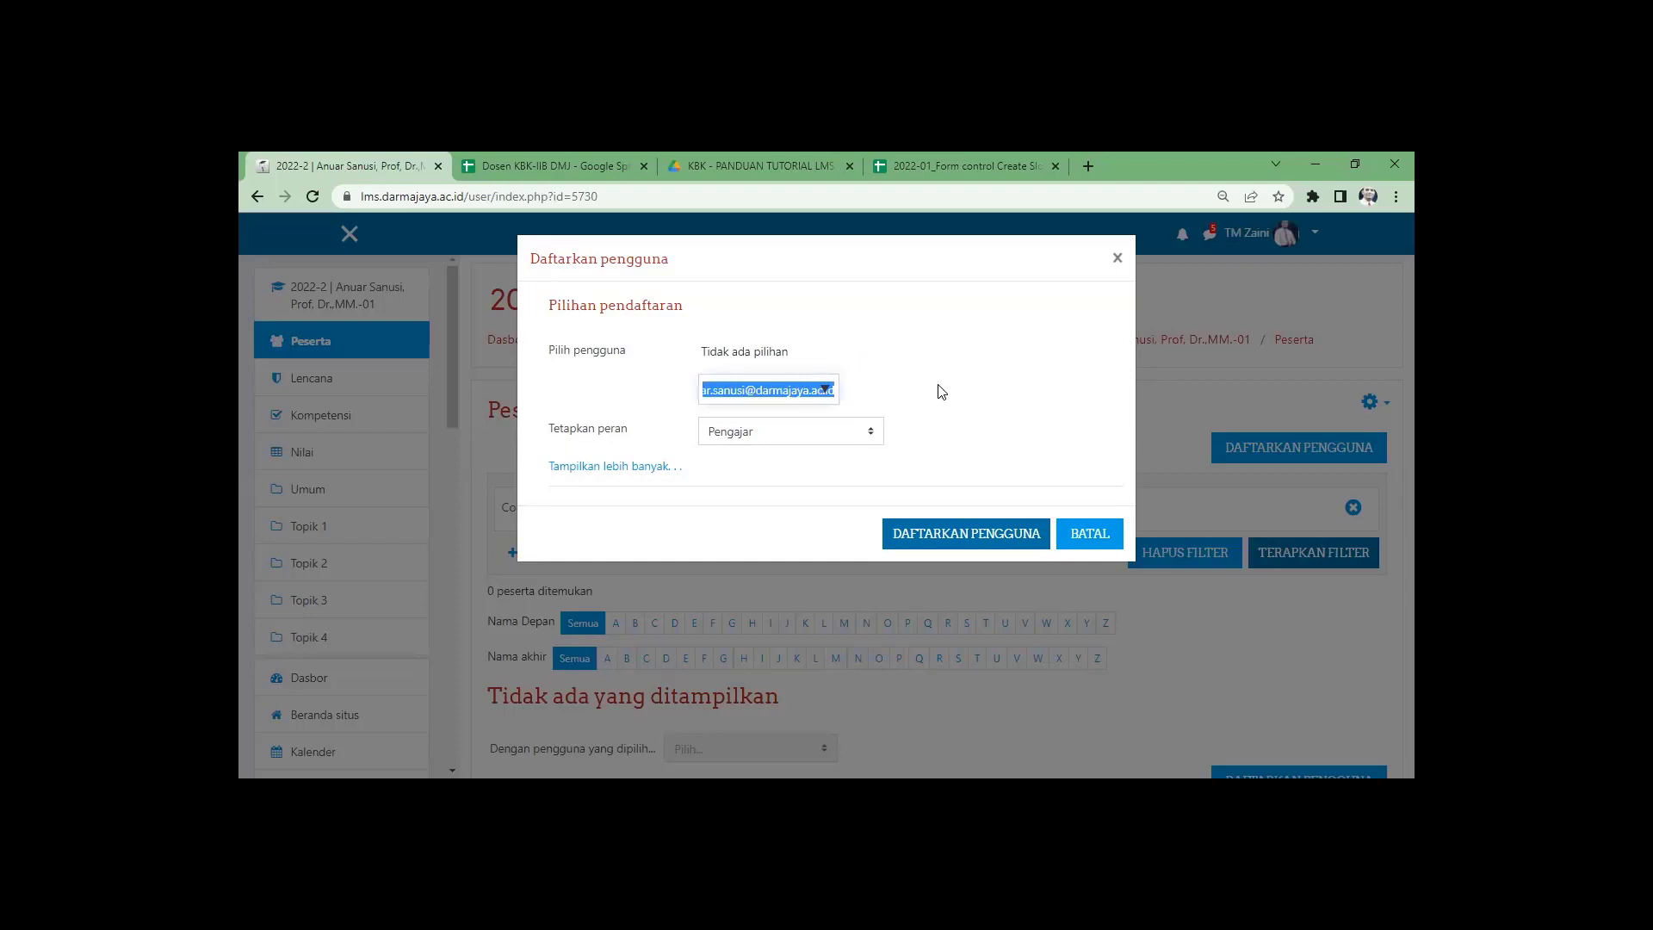
Search by the lecturer's e-mail, pick the matching account, and enrol it as Pengajar.
key(BackSpace)
text(a)
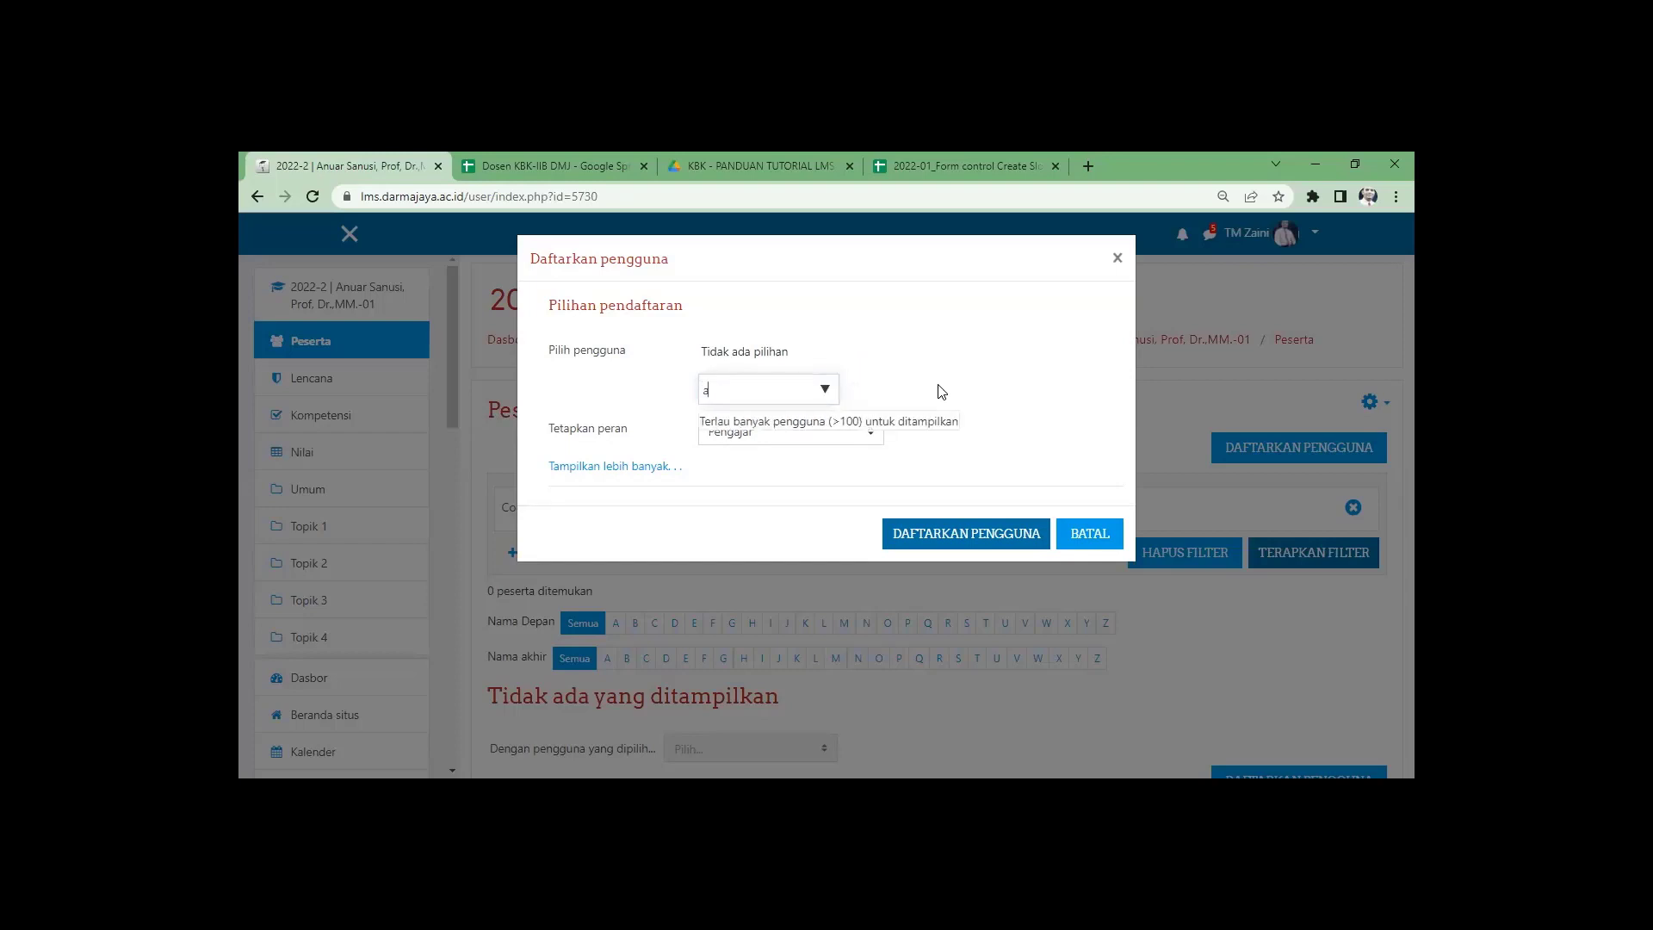
text(nuar)
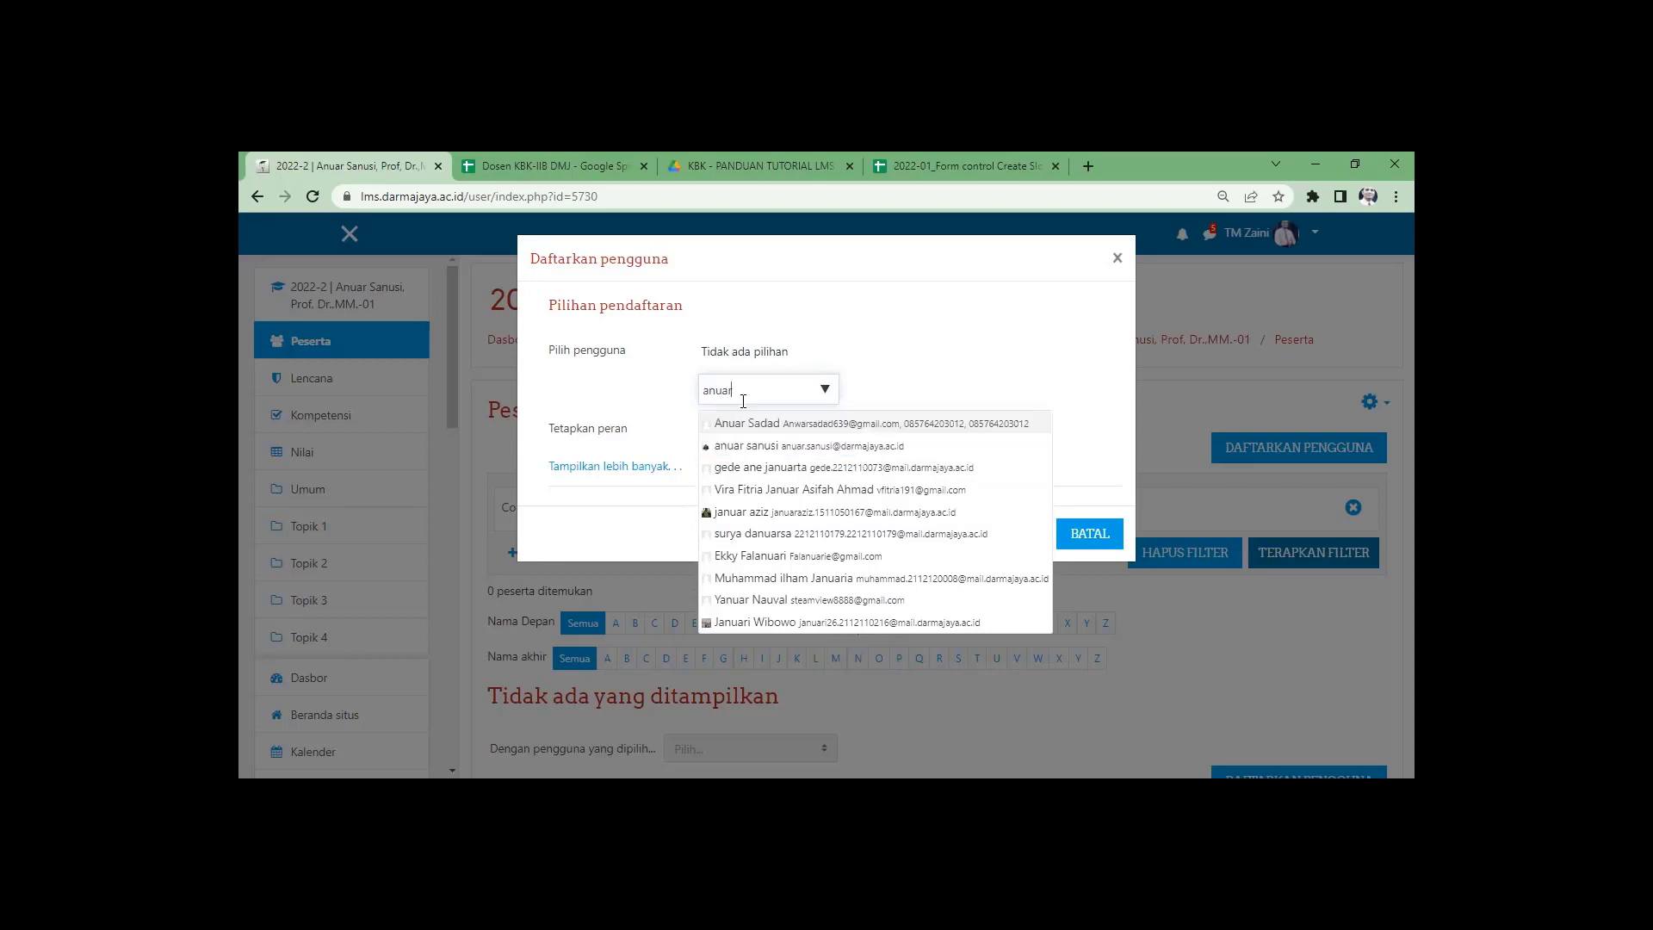
drag(740, 390, 680, 398)
key(ctrl+v)
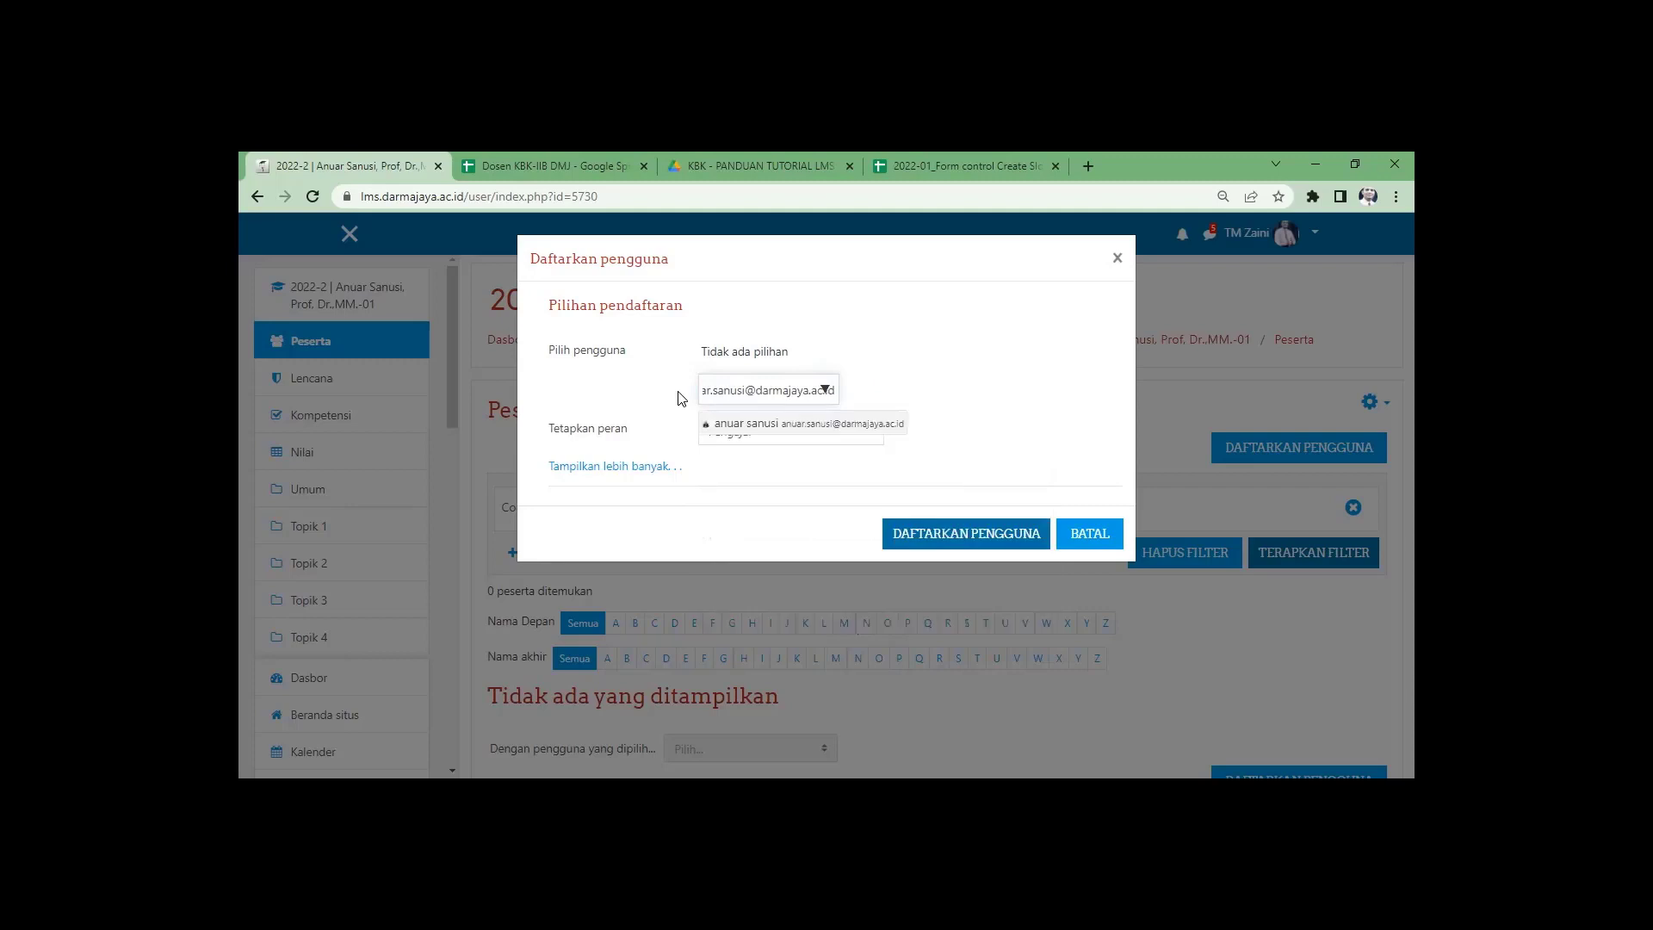
click(779, 423)
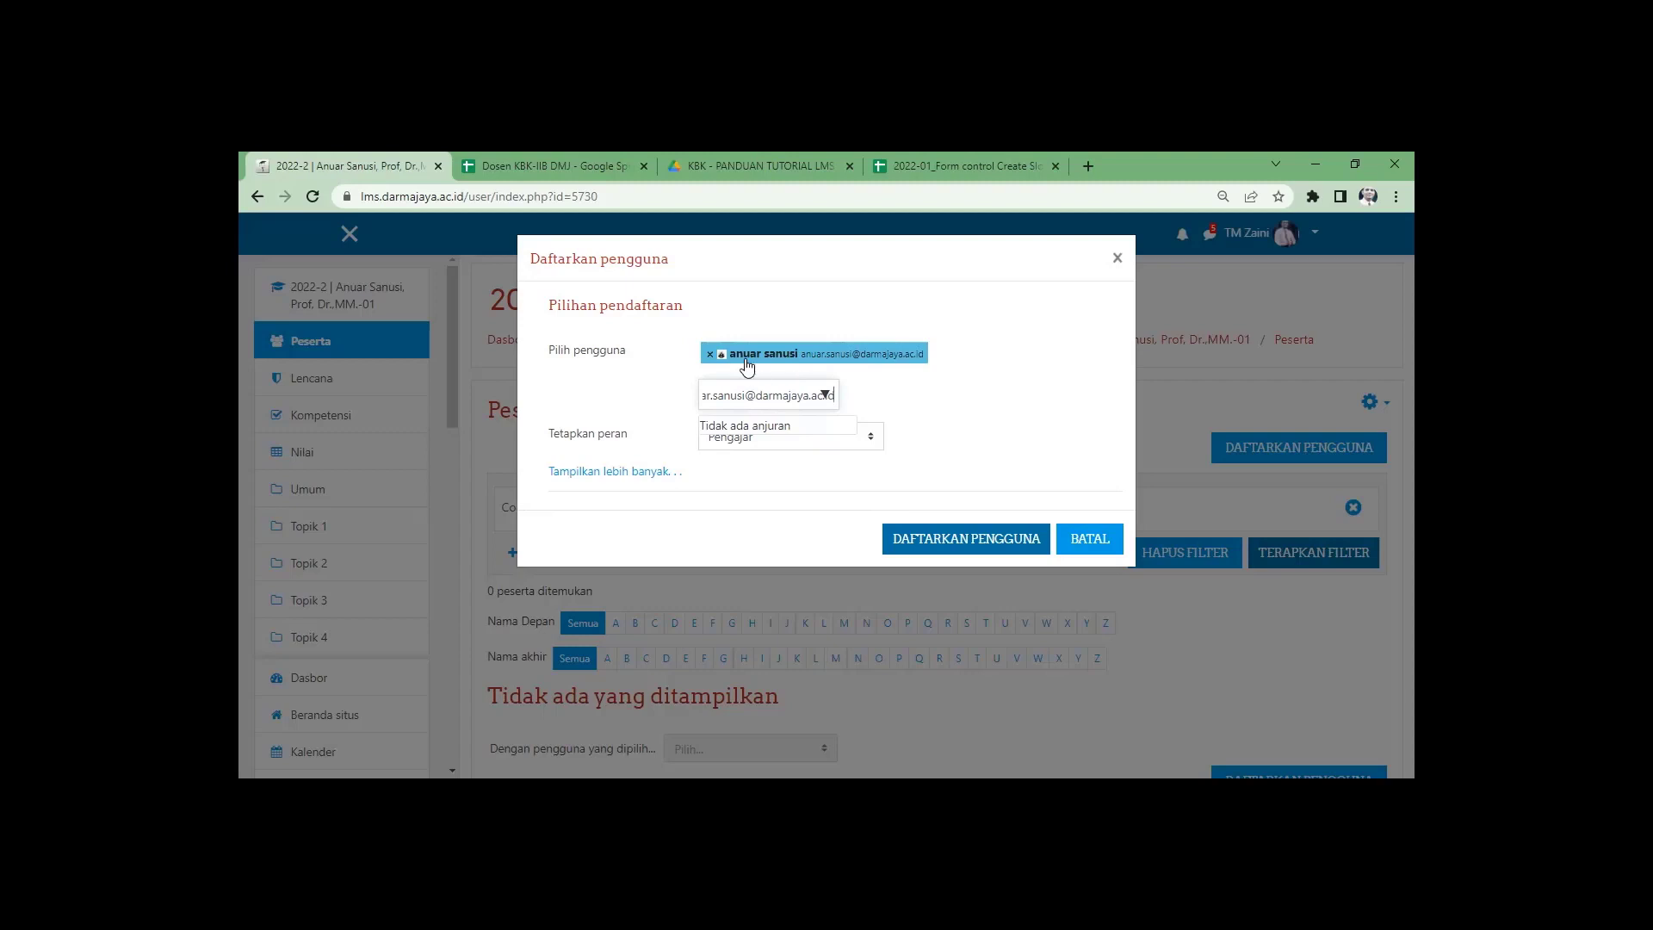
click(966, 540)
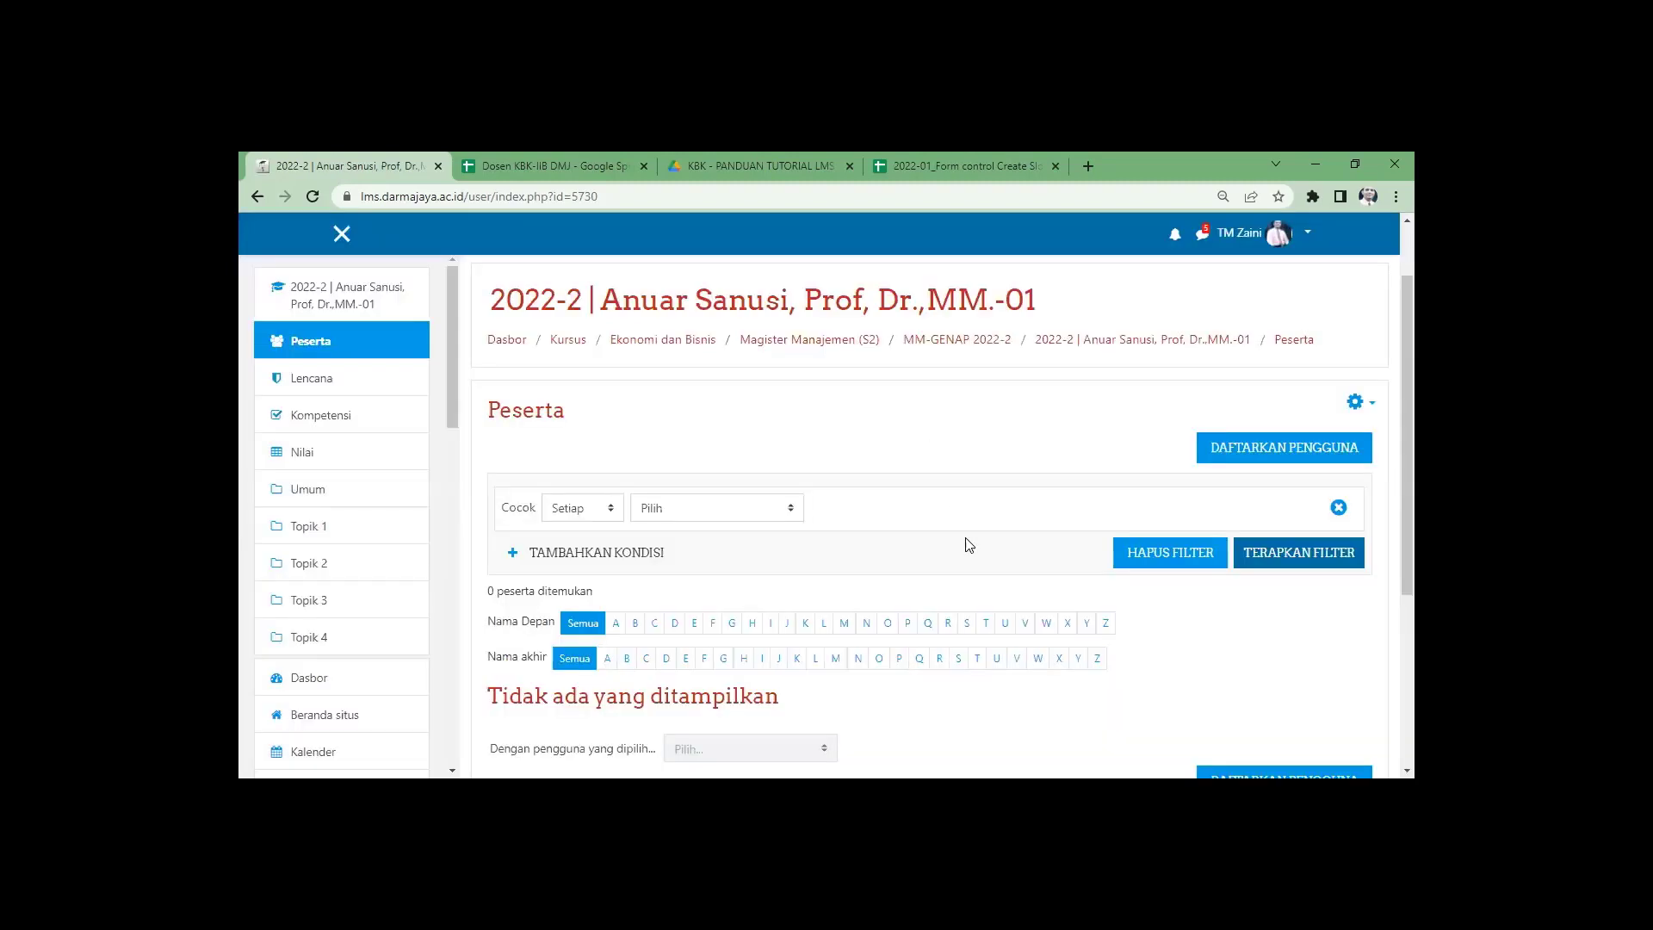
scroll(1026, 509, down, 3)
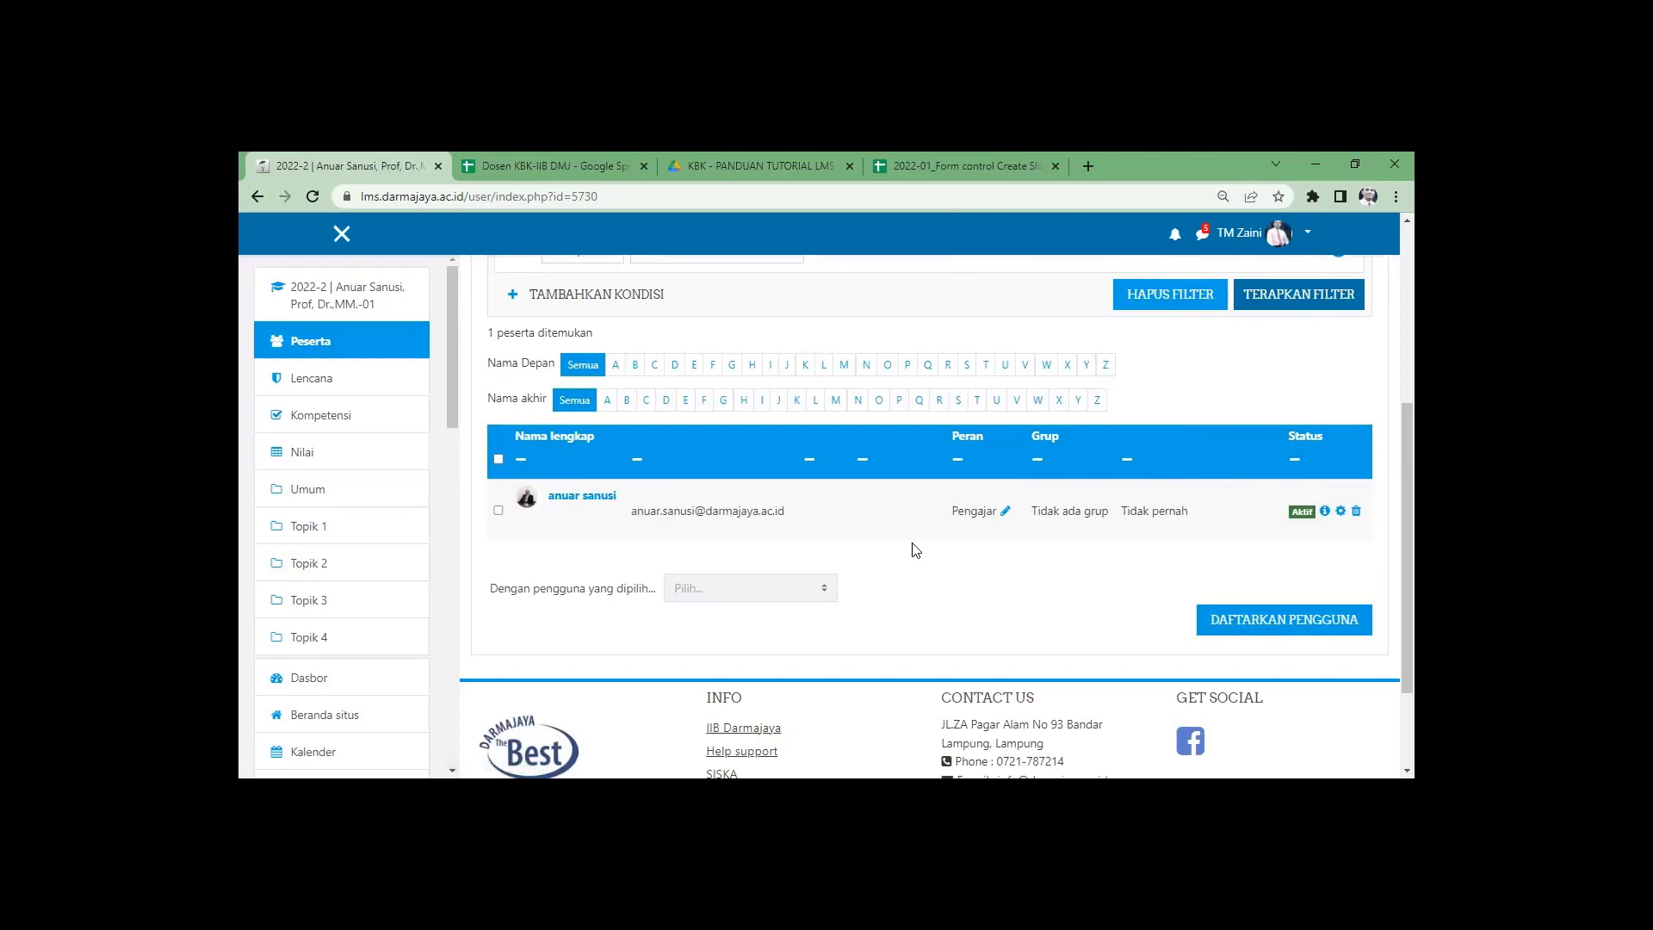
scroll(915, 549, up, 3)
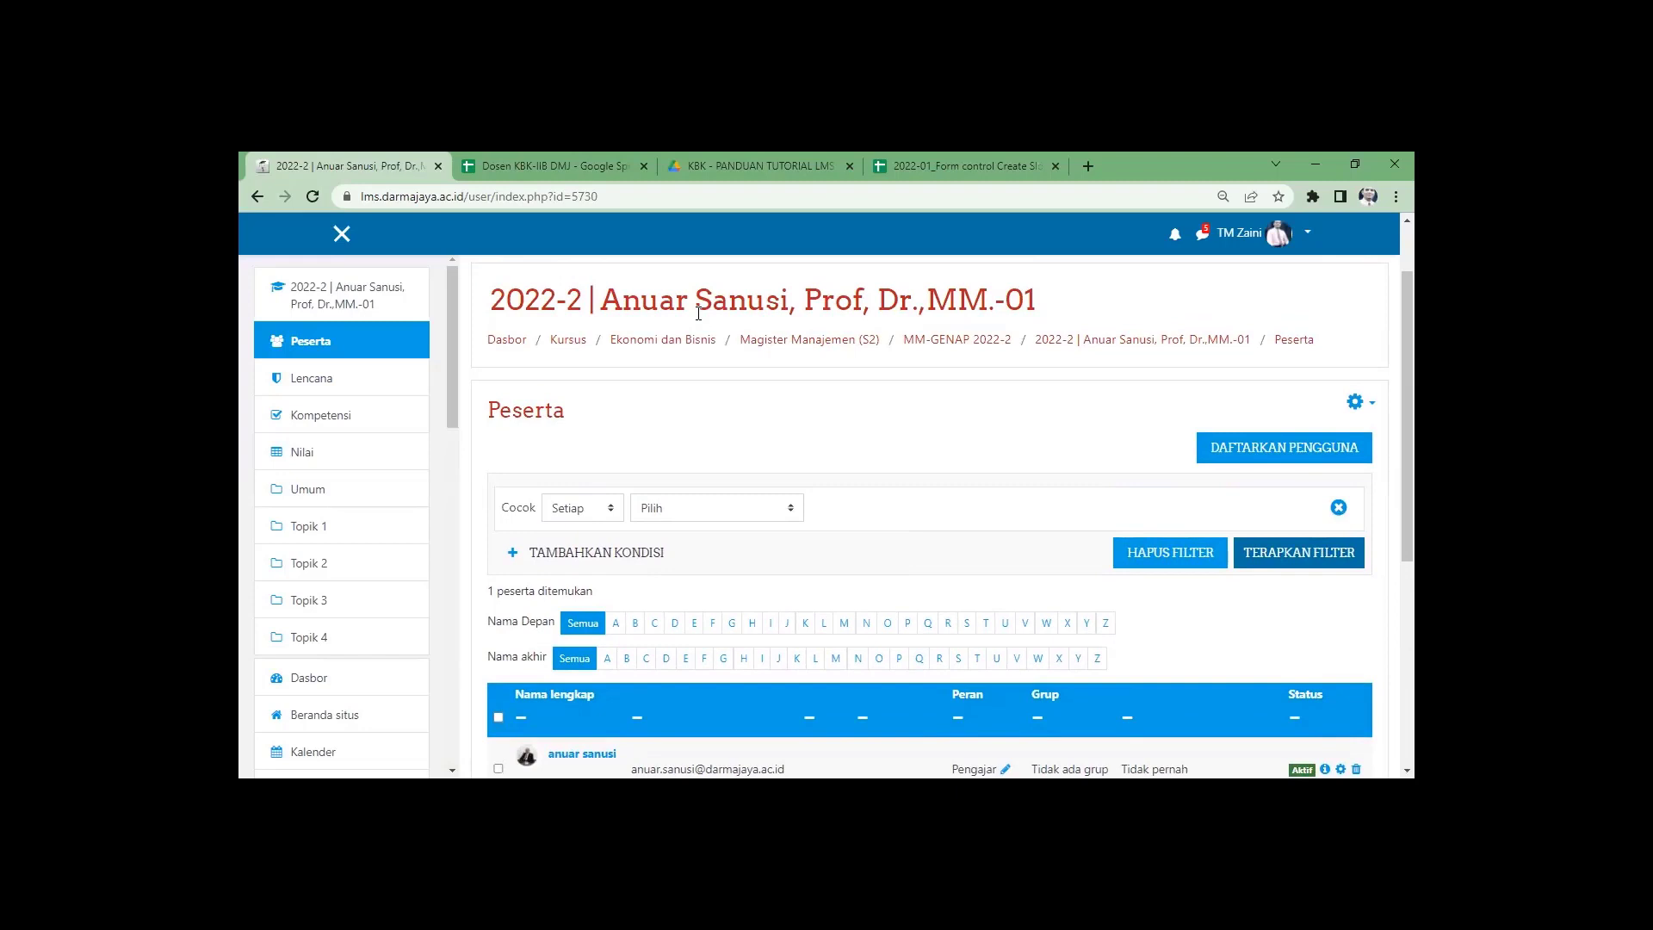
scroll(934, 499, down, 3)
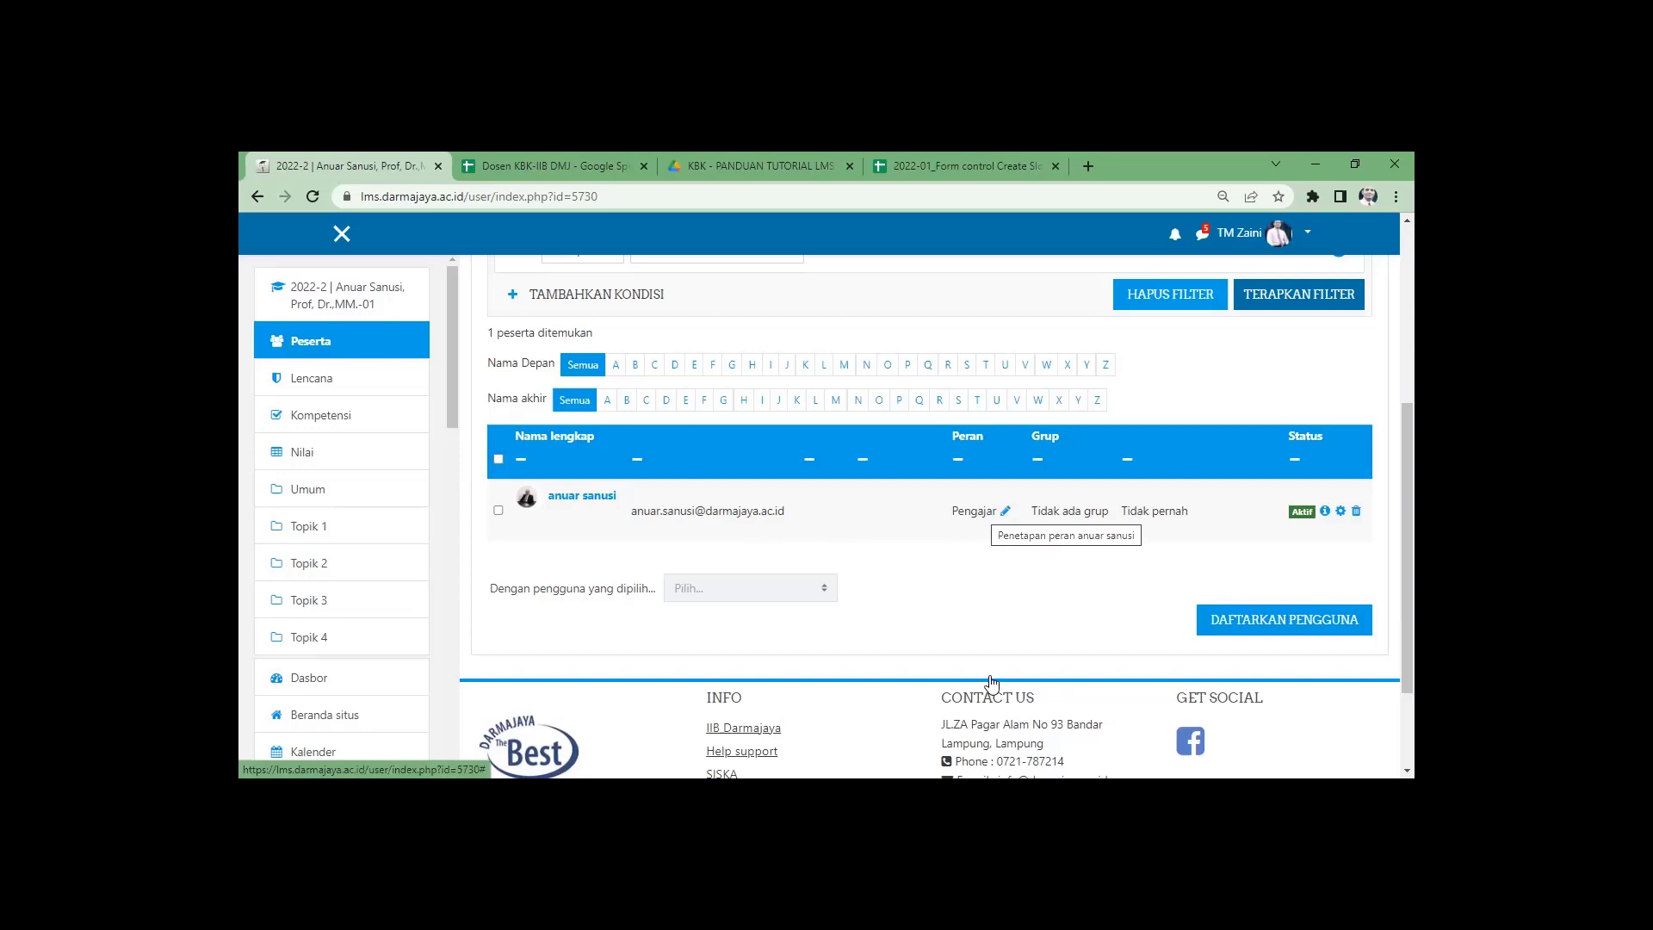
scroll(989, 682, up, 2)
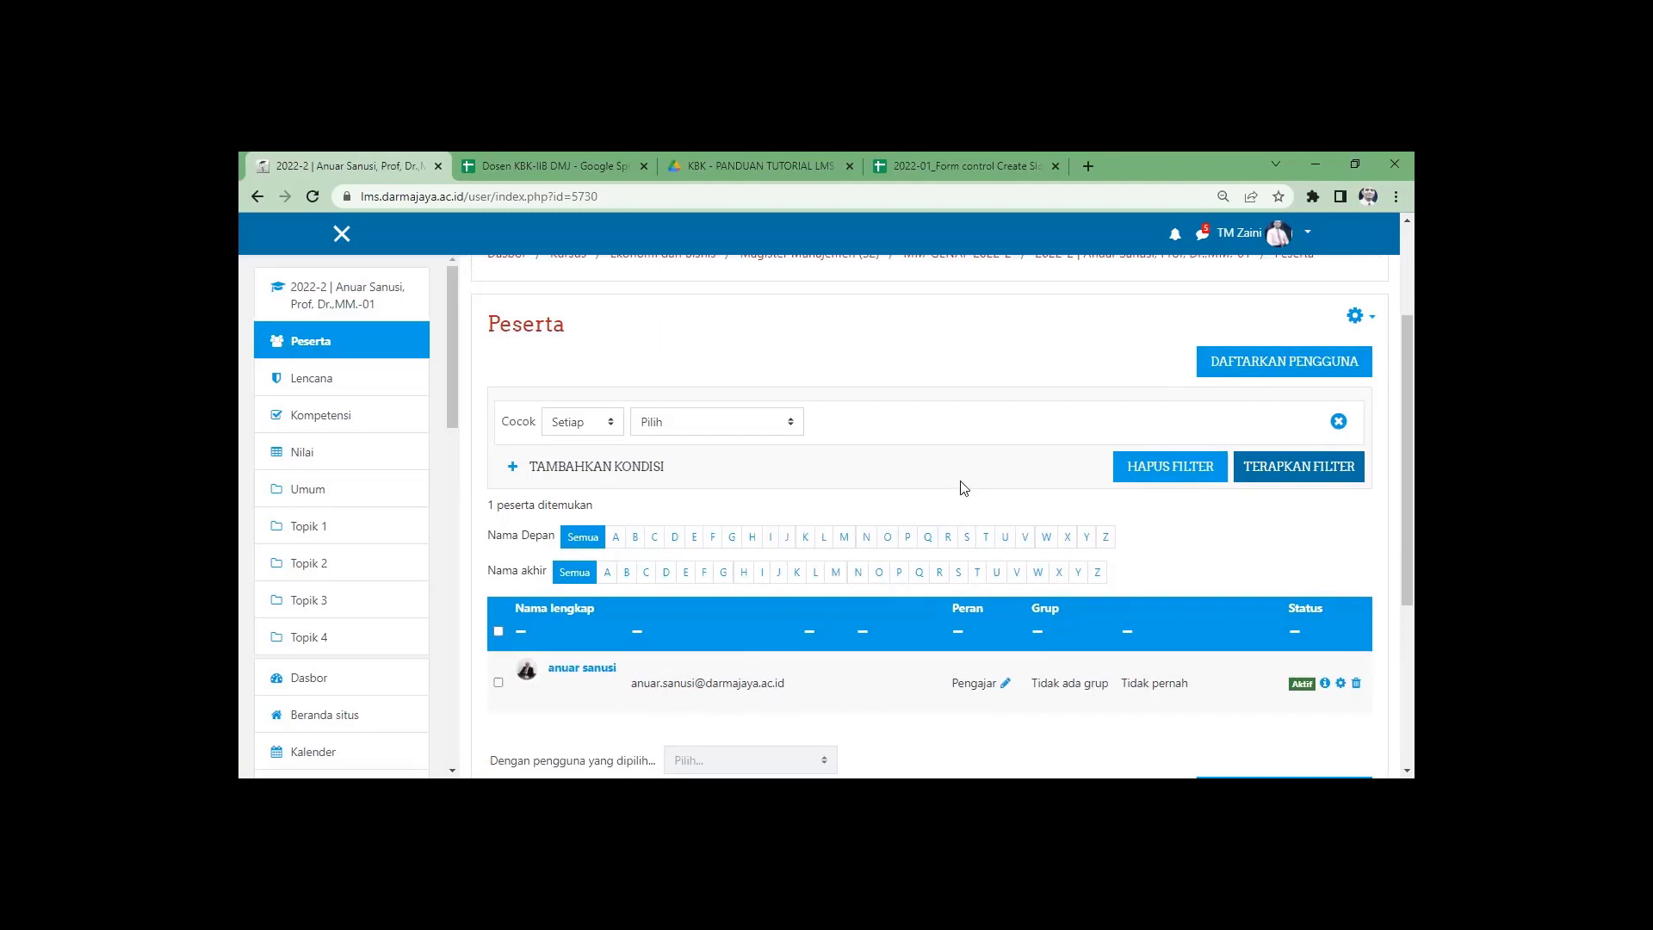
scroll(1002, 497, down, 1)
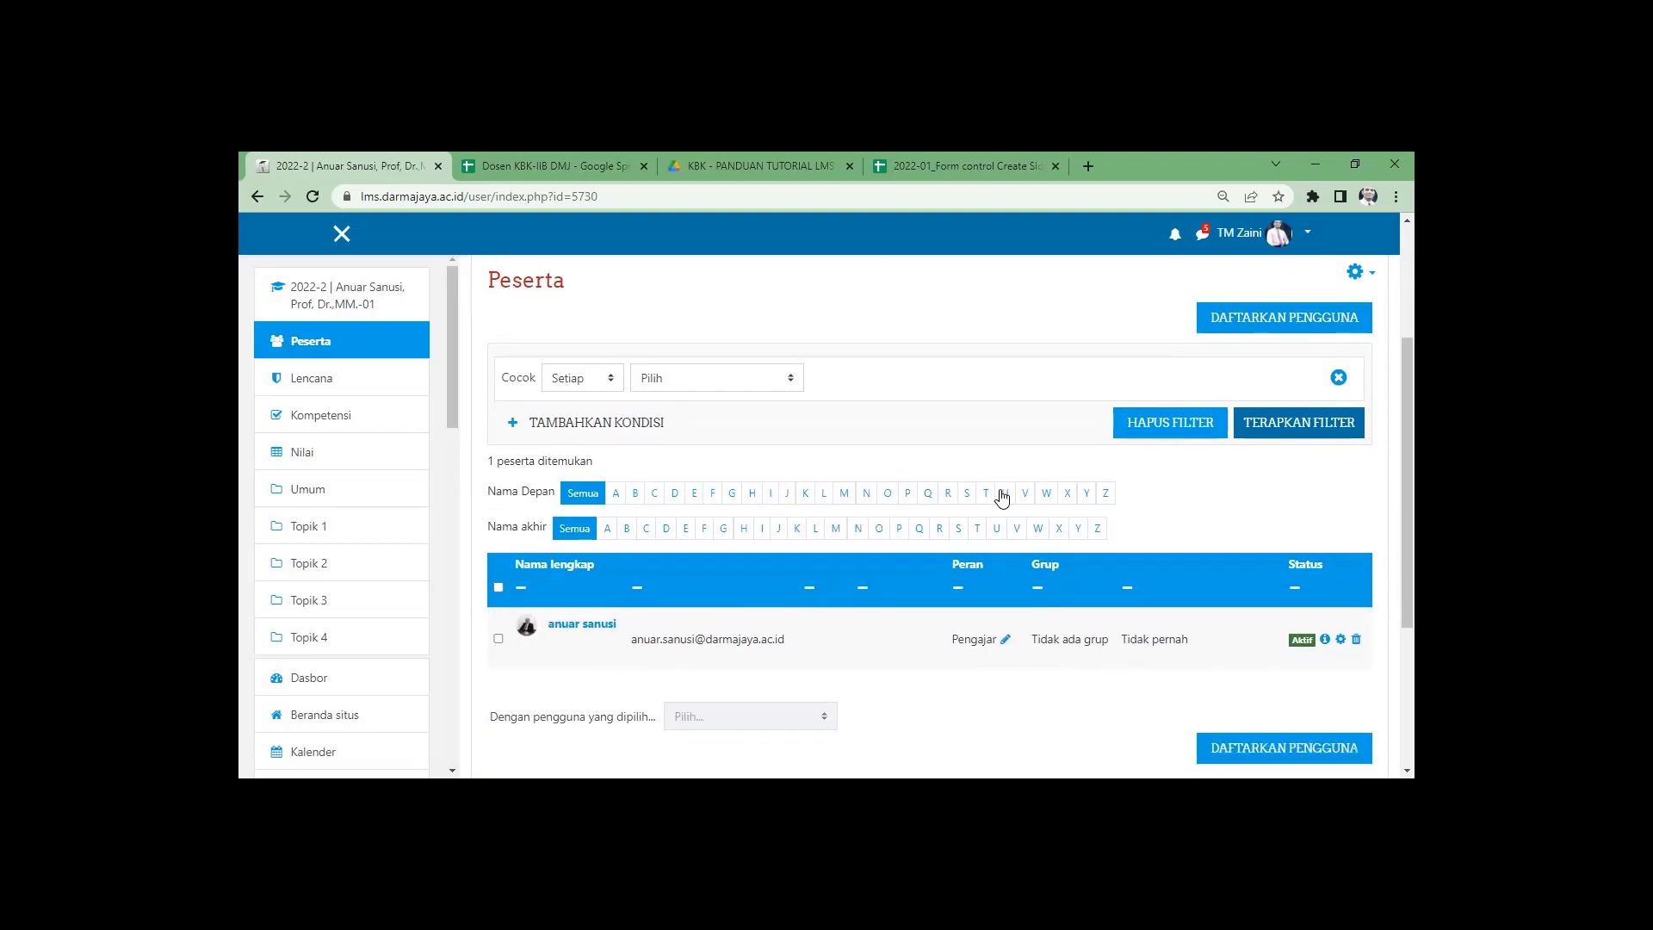
scroll(1002, 496, down, 1)
scroll(1205, 490, up, 6)
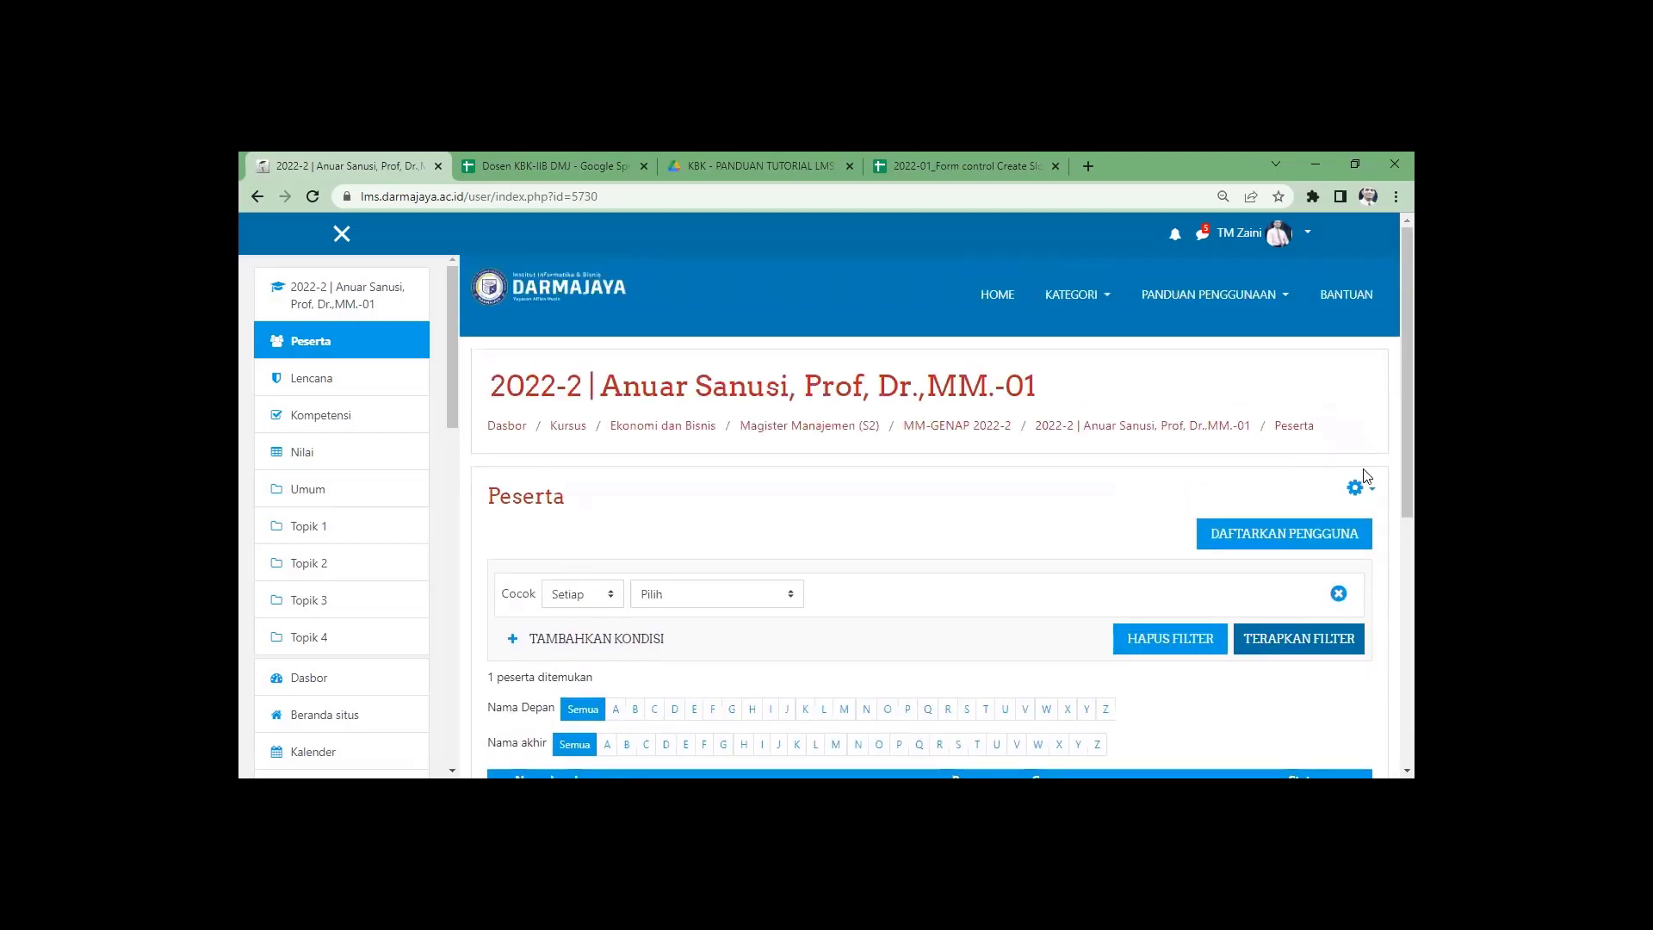
Save the course's Pendaftaran manual settings unchanged: enabled (Ya), default role Siswa.
click(1357, 487)
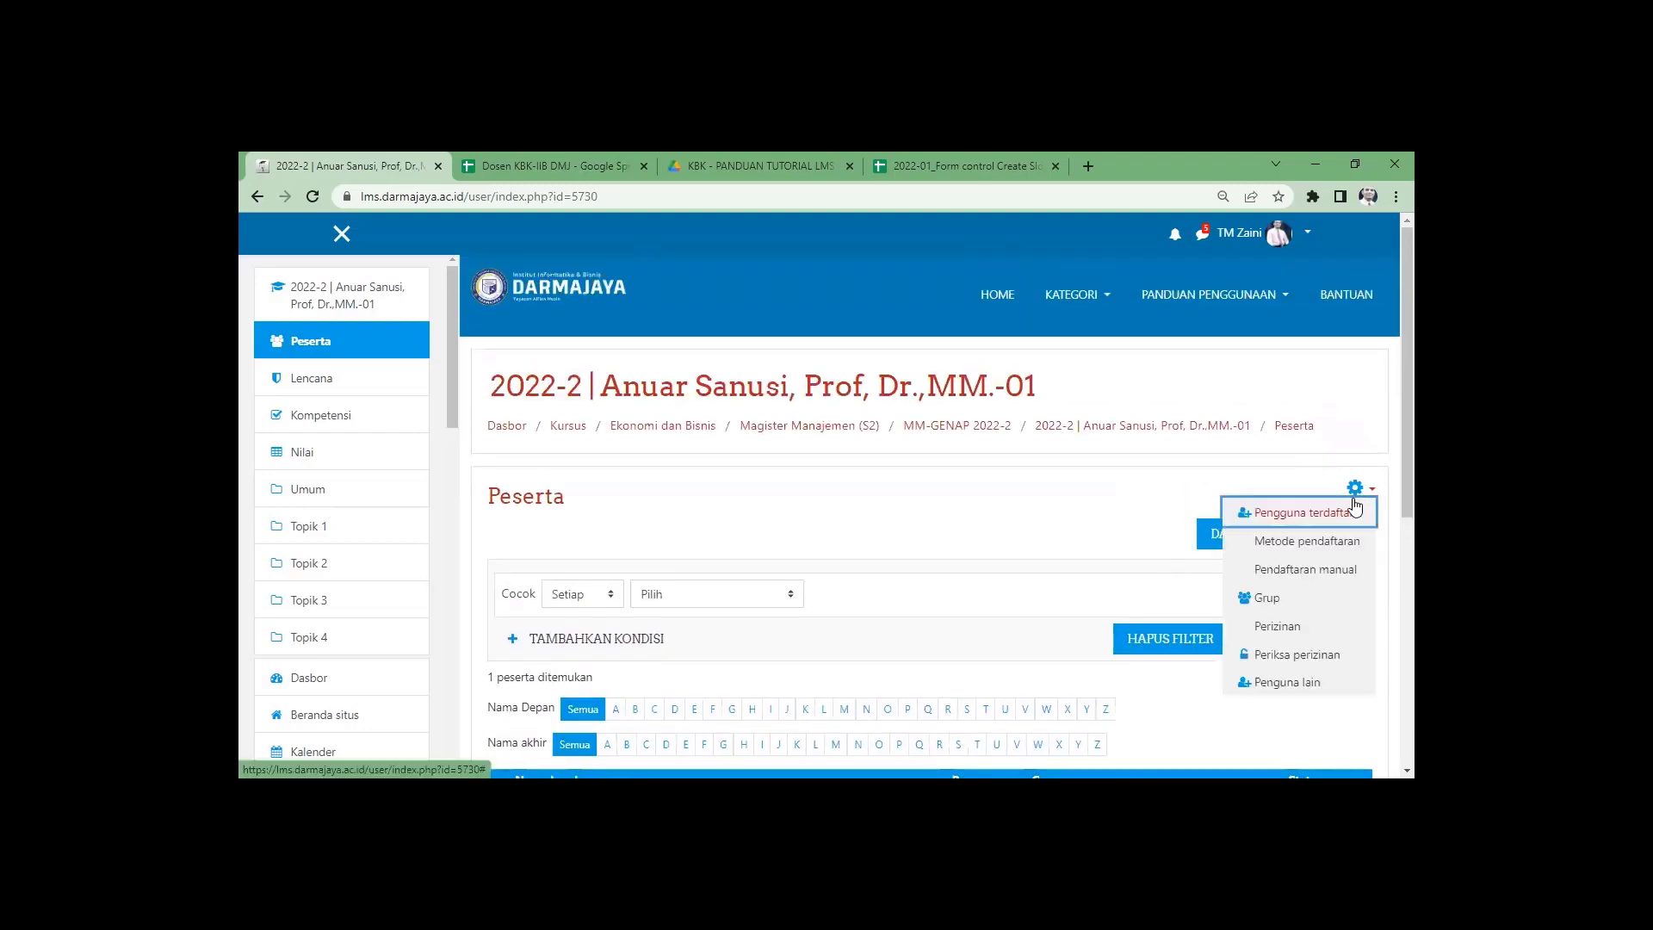
click(1337, 577)
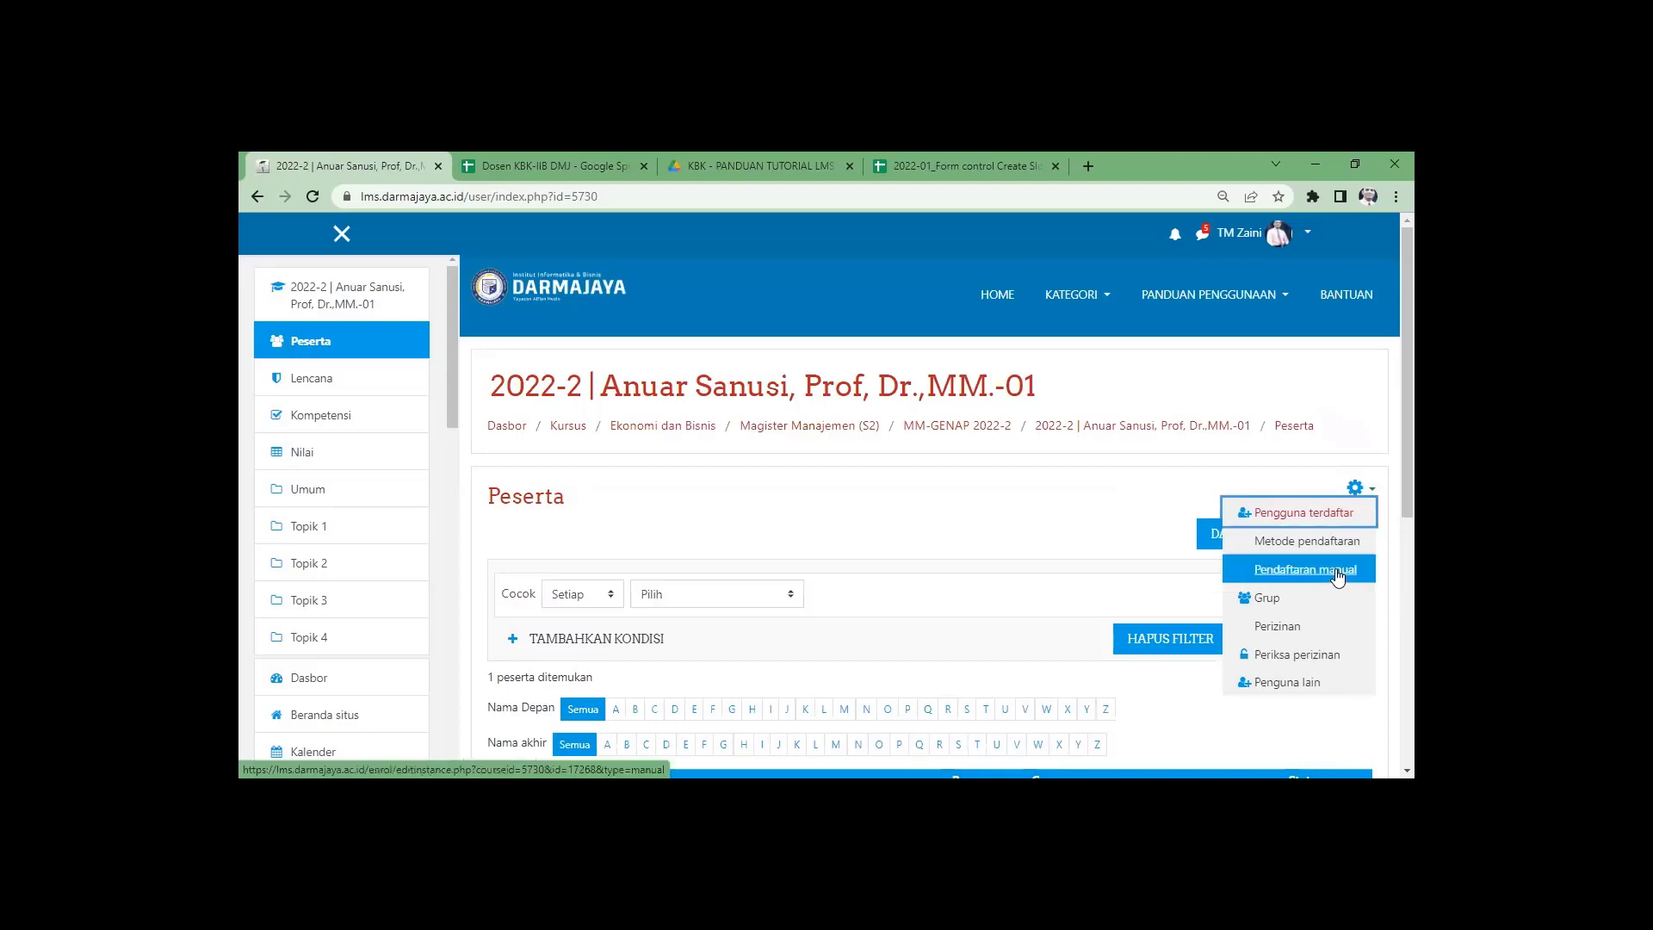
click(1337, 578)
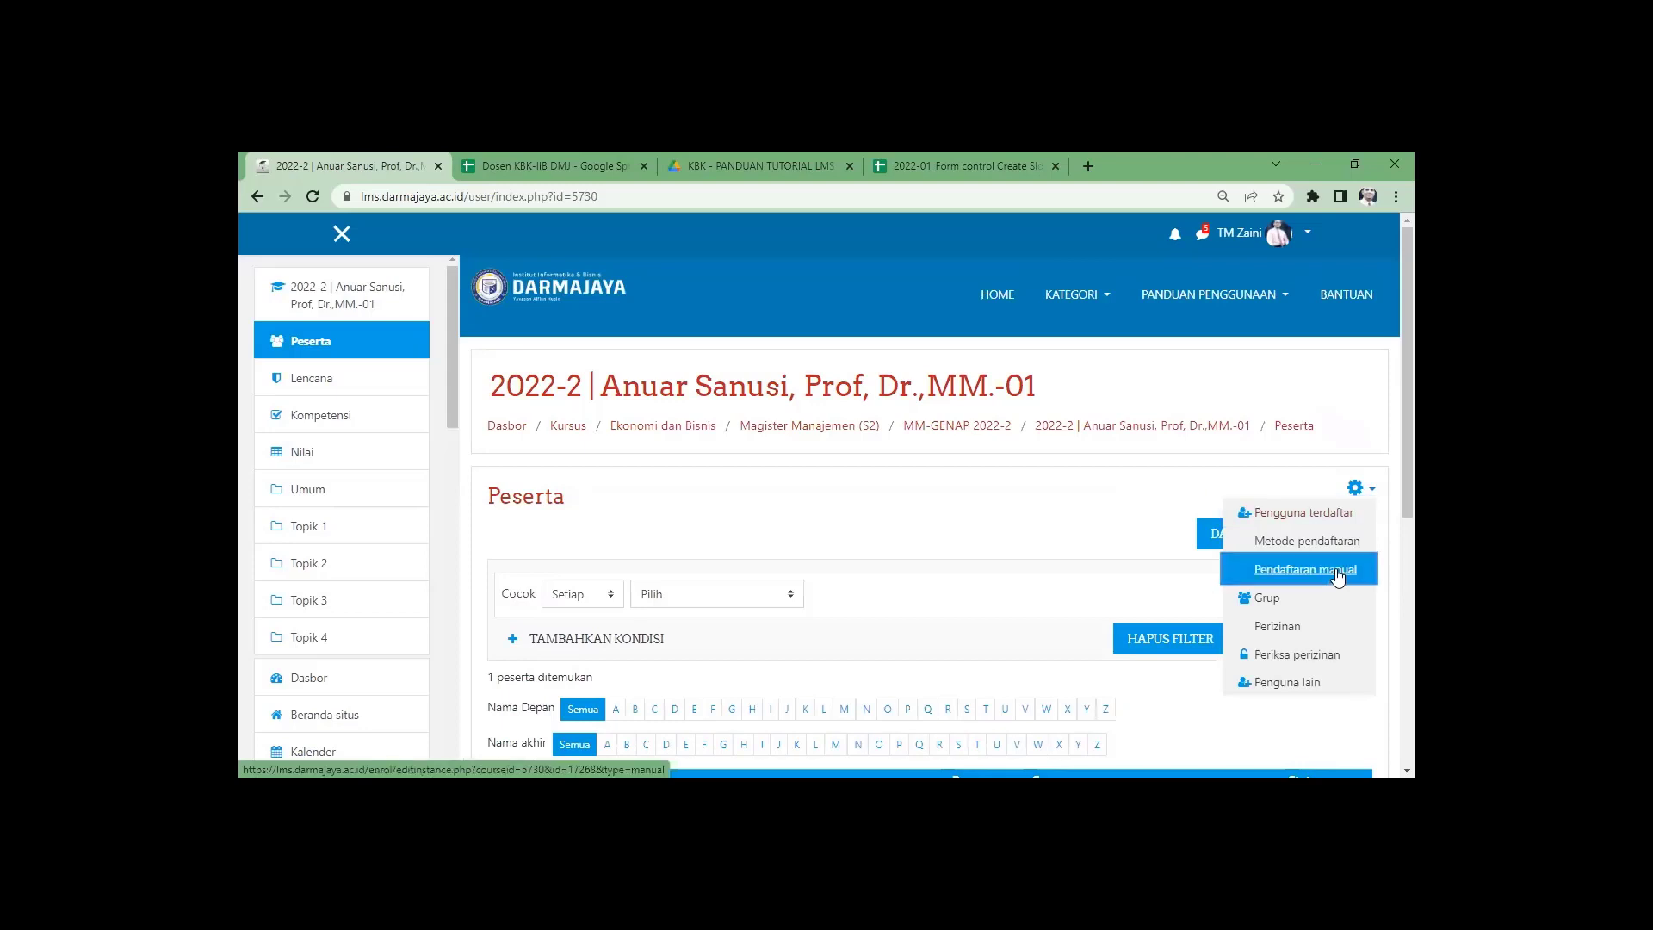
scroll(979, 535, down, 2)
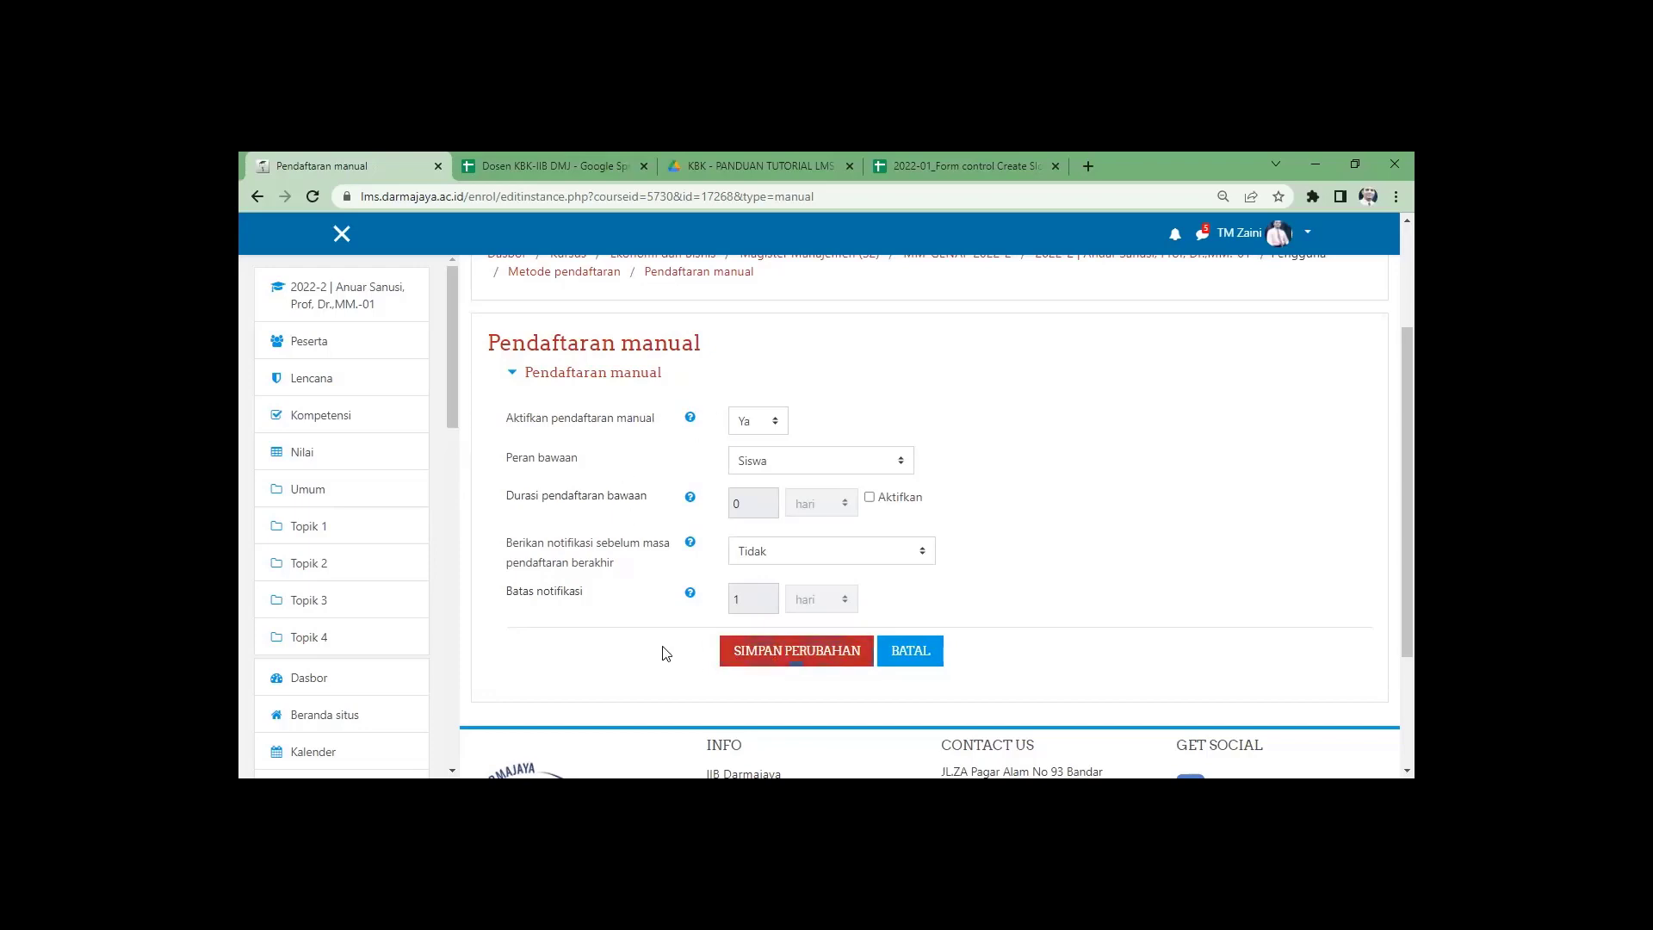
scroll(665, 652, up, 2)
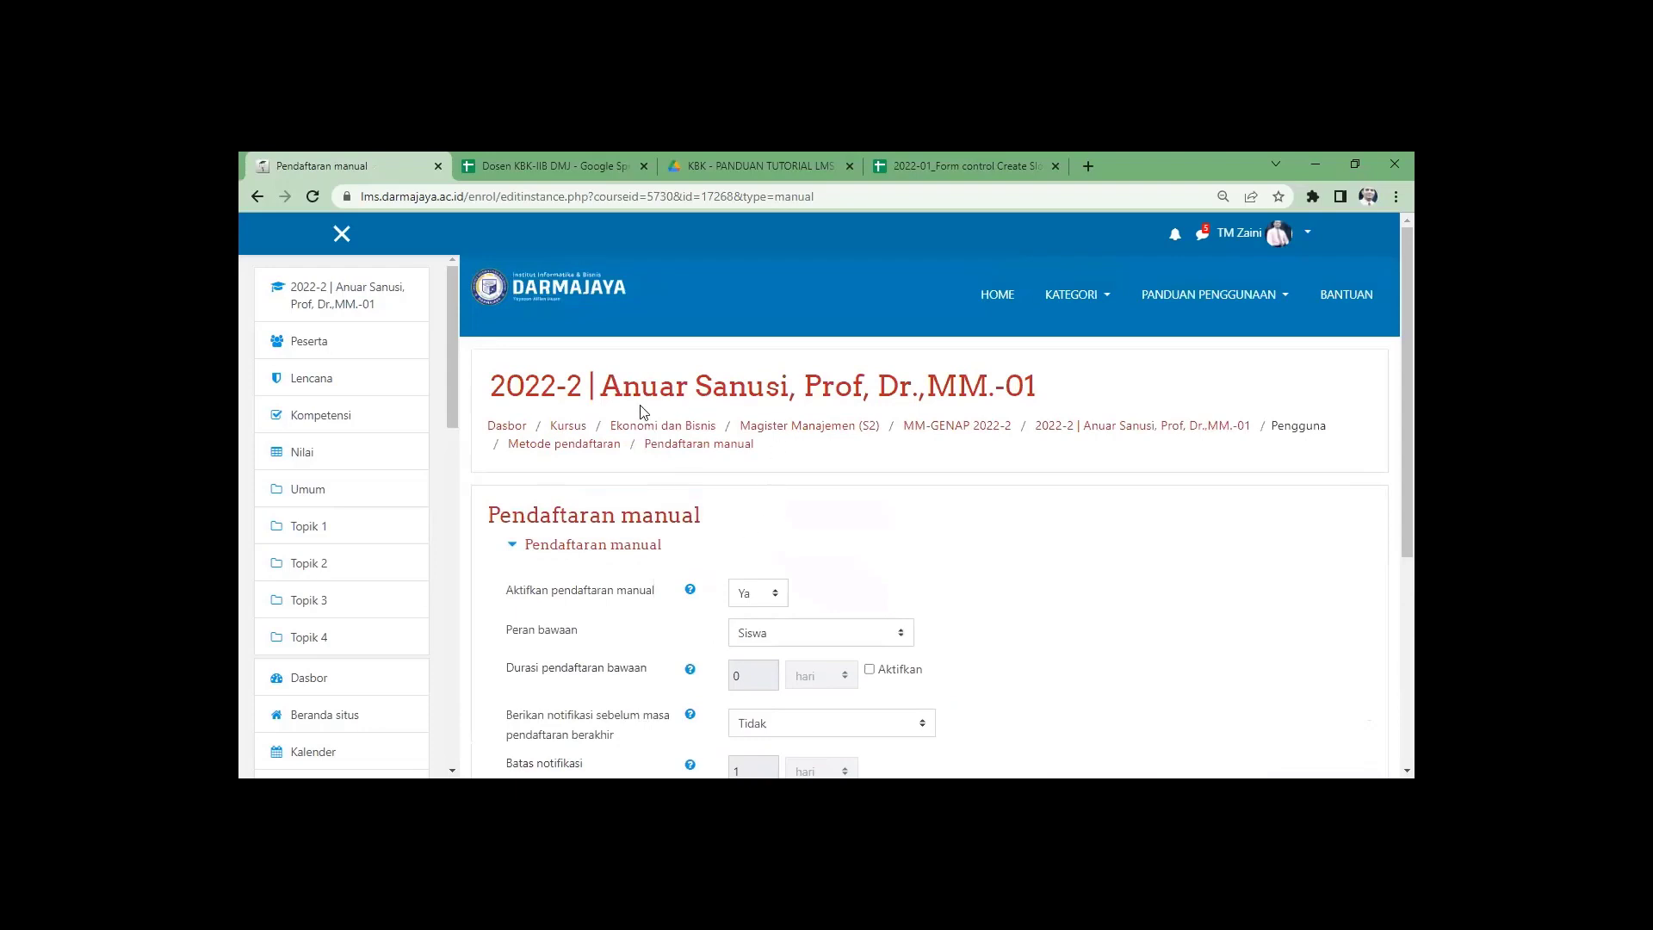
scroll(646, 431, down, 2)
scroll(557, 609, up, 2)
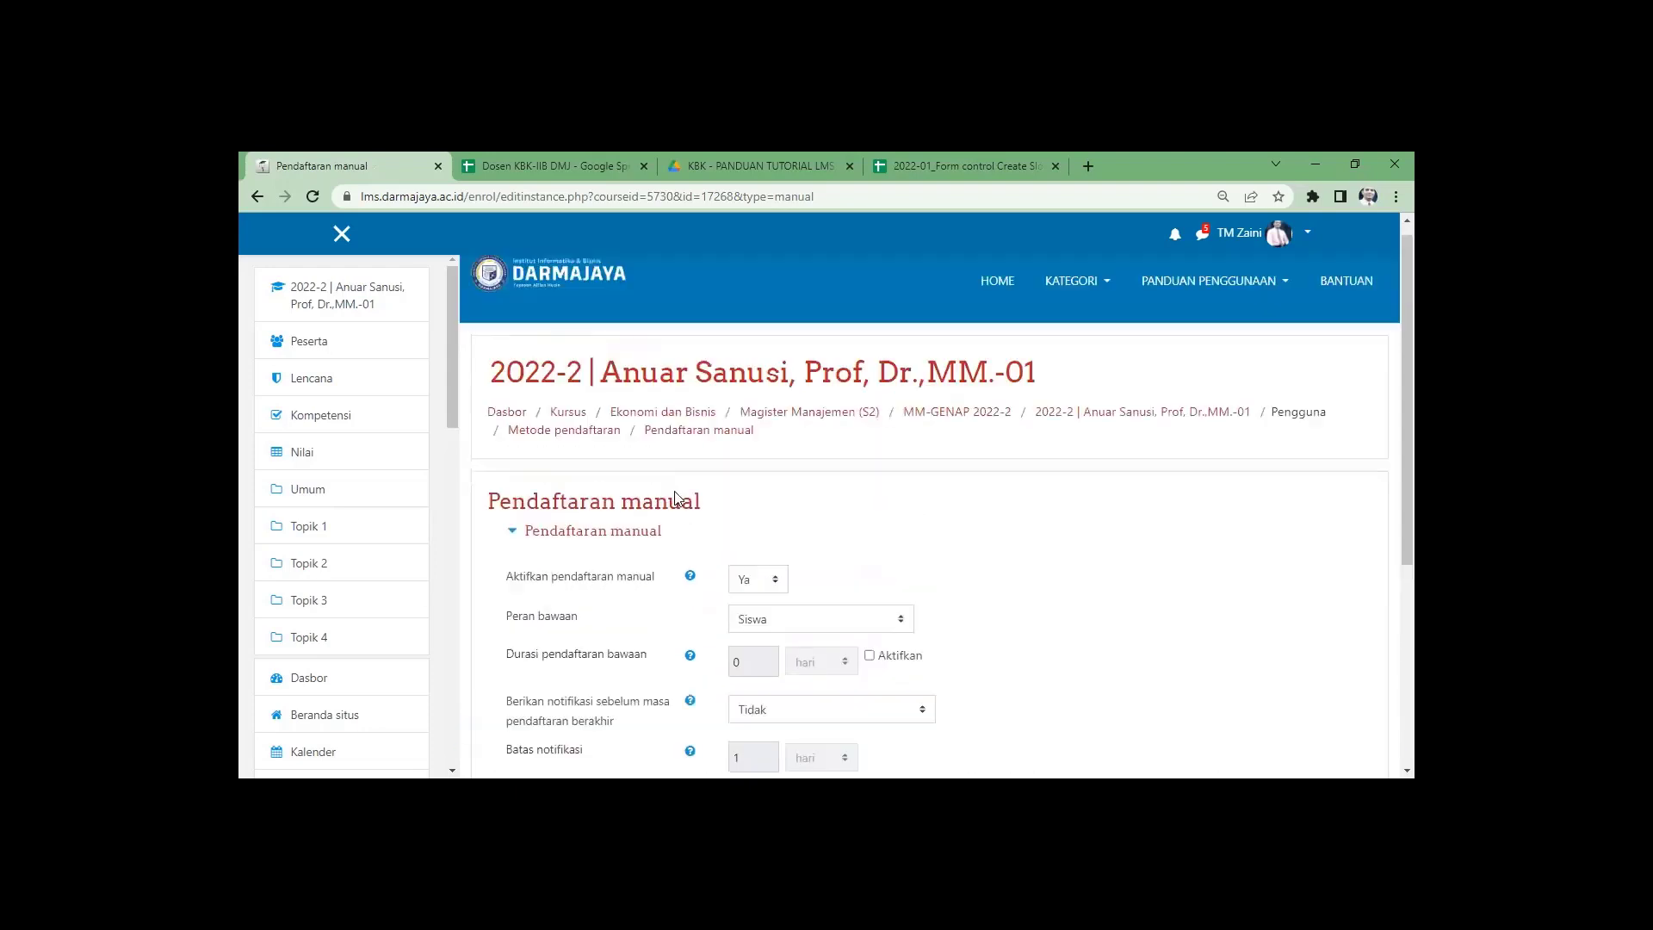
scroll(675, 497, up, 1)
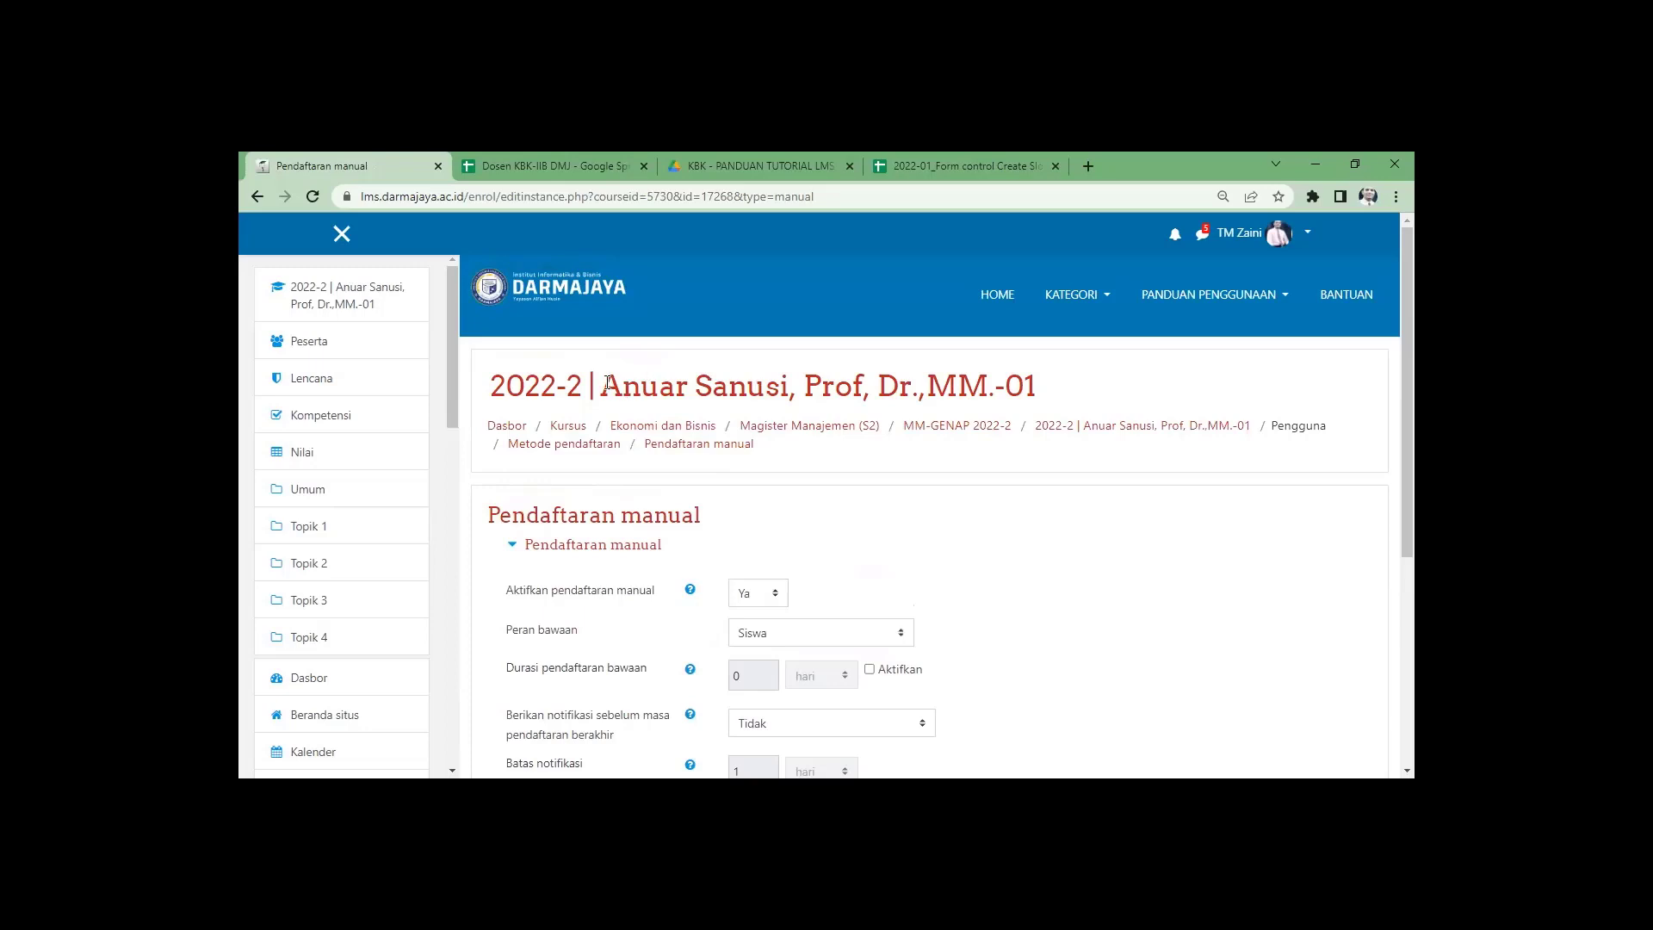
drag(609, 383, 1041, 377)
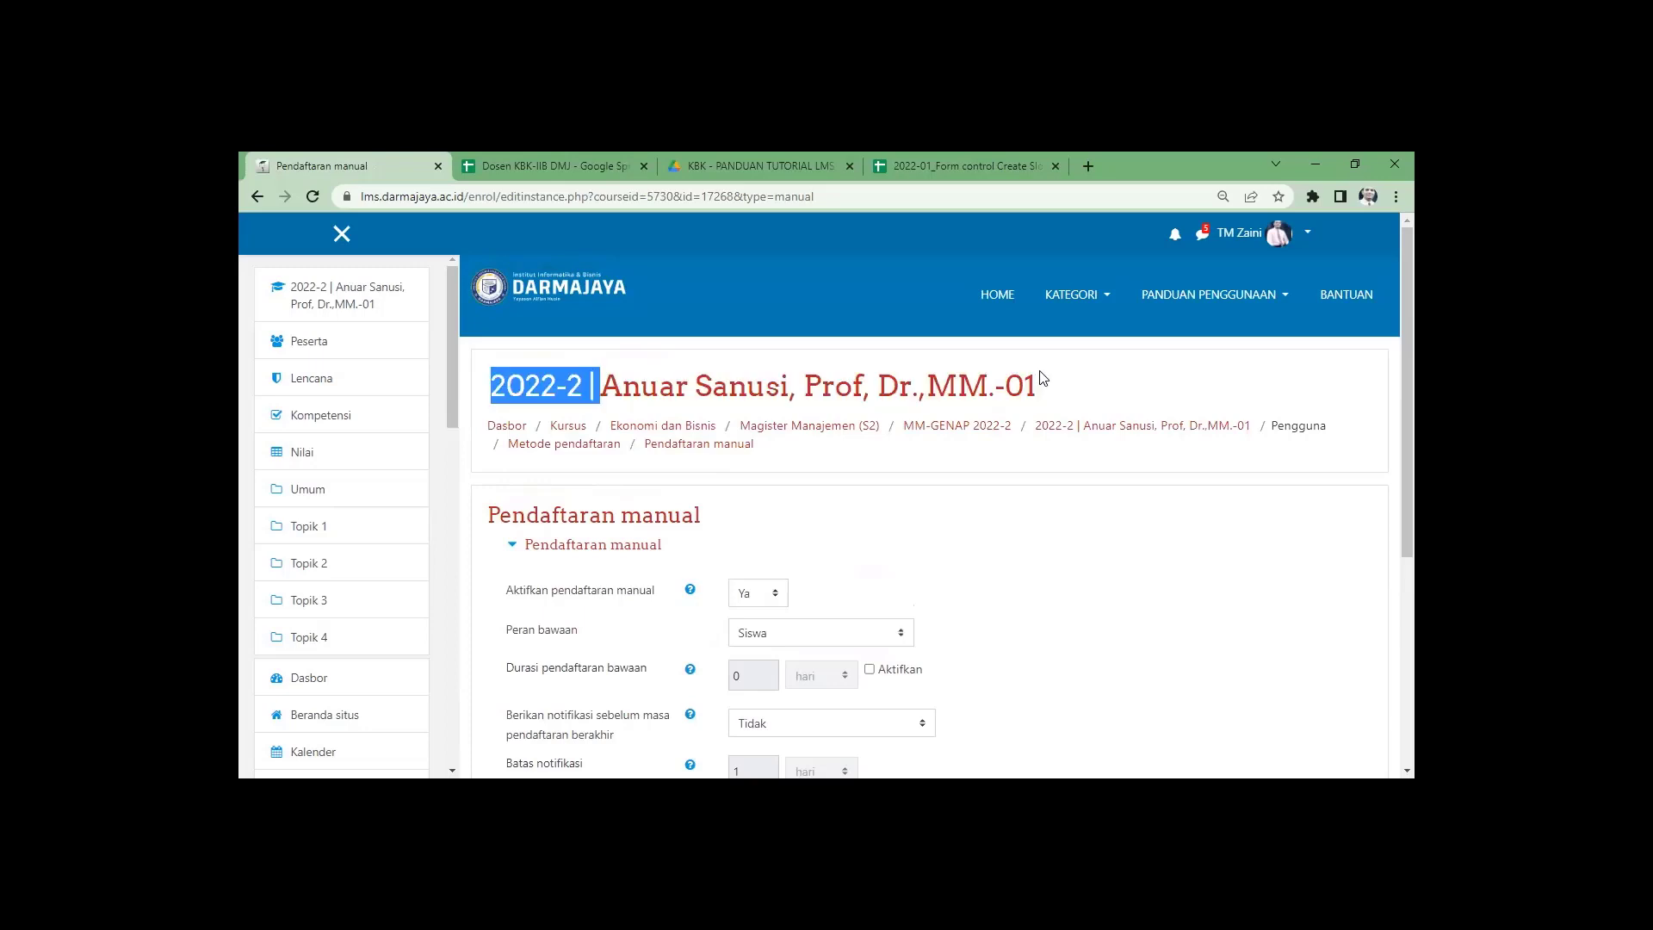
scroll(833, 519, down, 1)
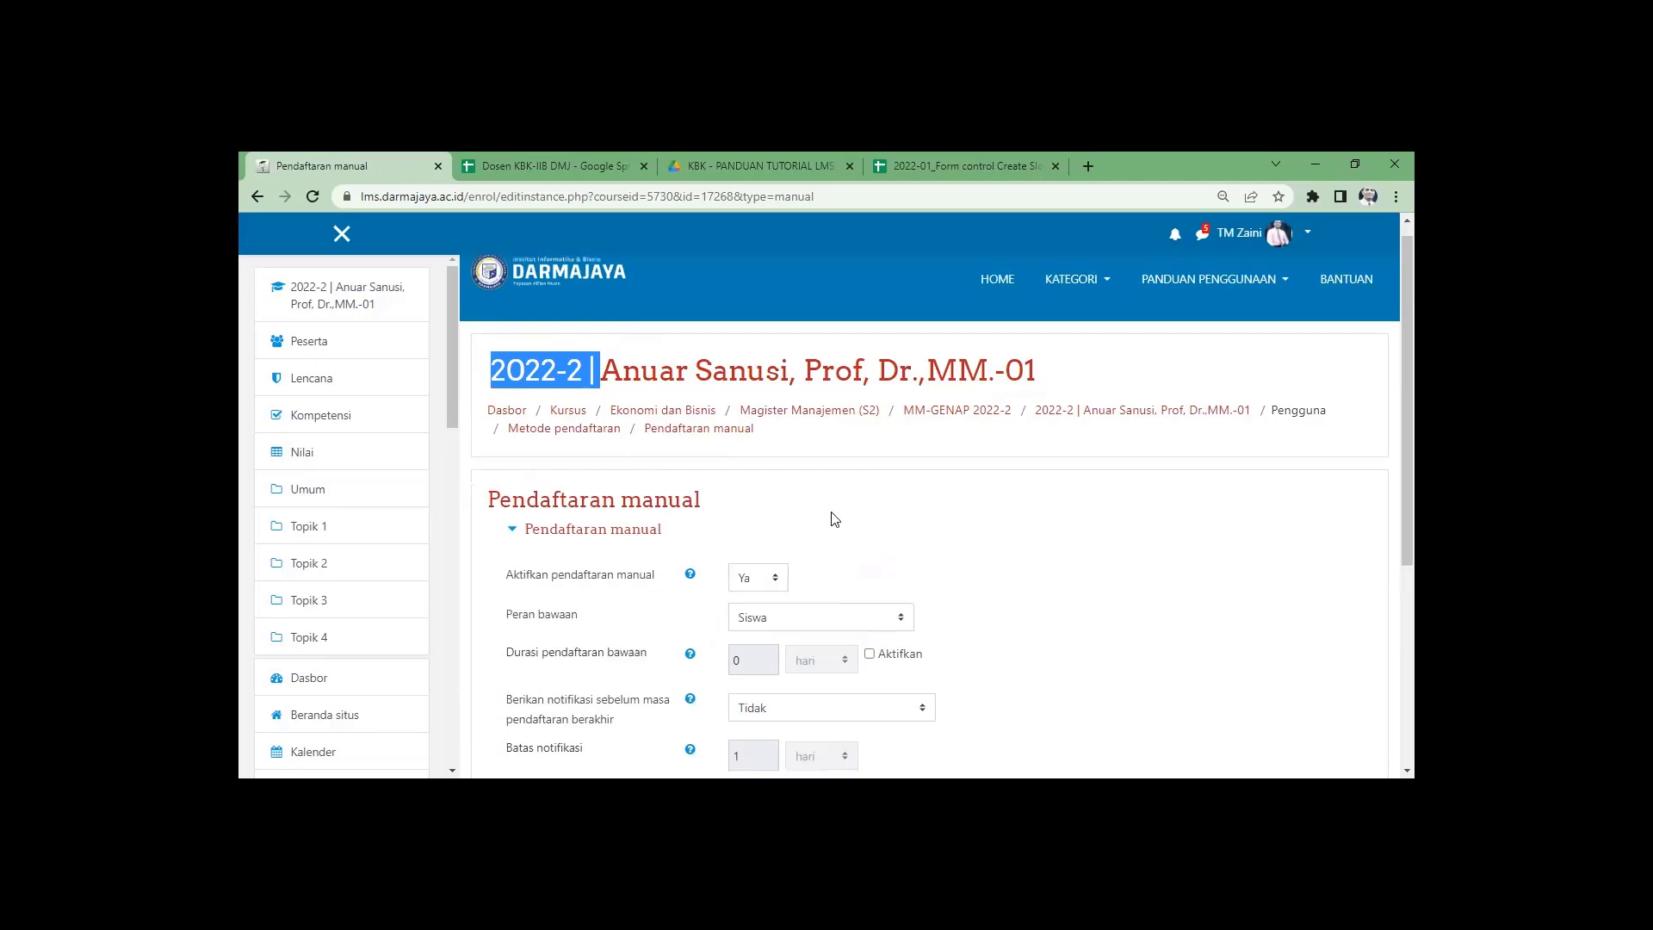
click(1047, 540)
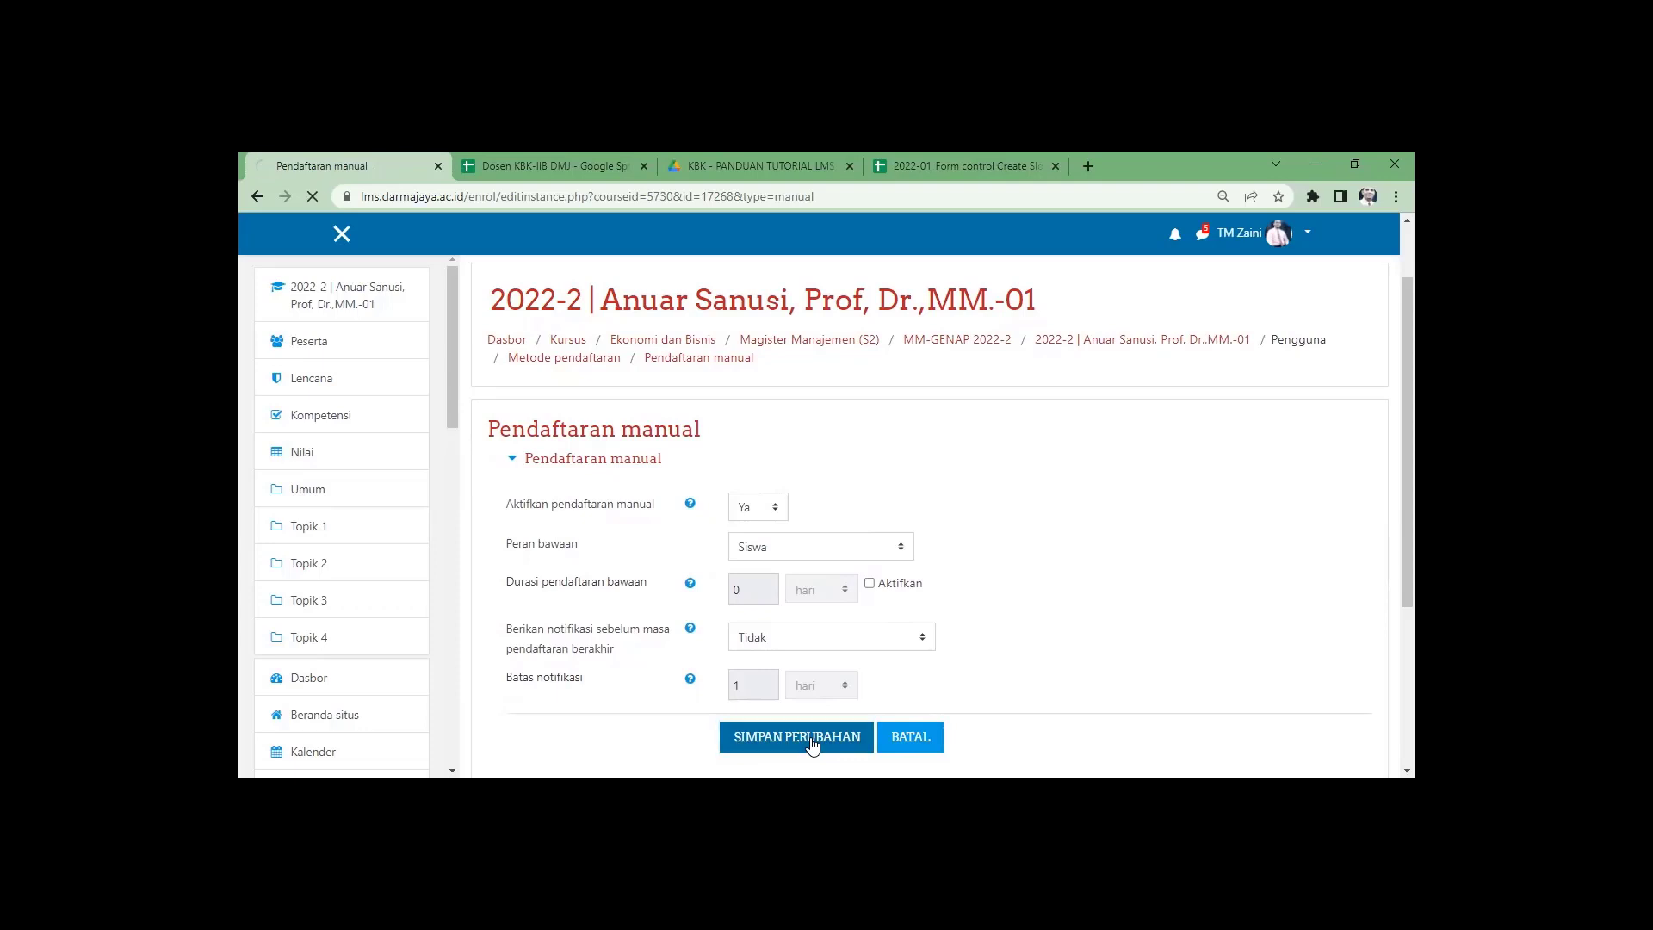
click(811, 742)
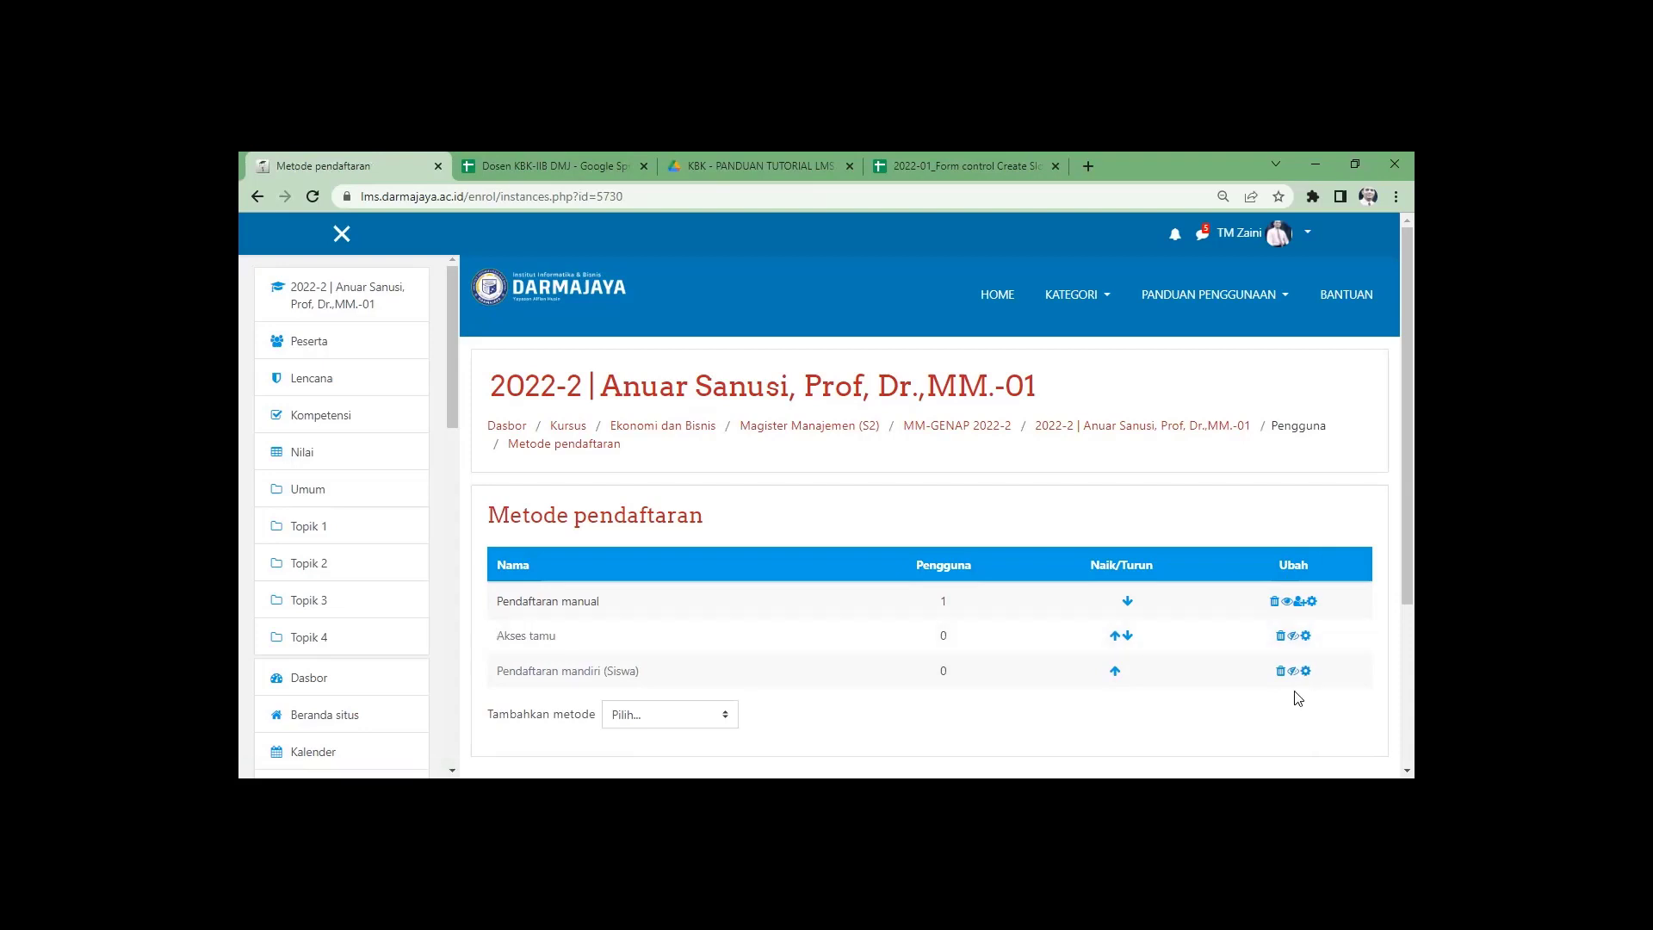
Zoom the page to 110% and enable Akses tamu and Pendaftaran mandiri (Siswa) enrolment methods.
key(ctrl+plus)
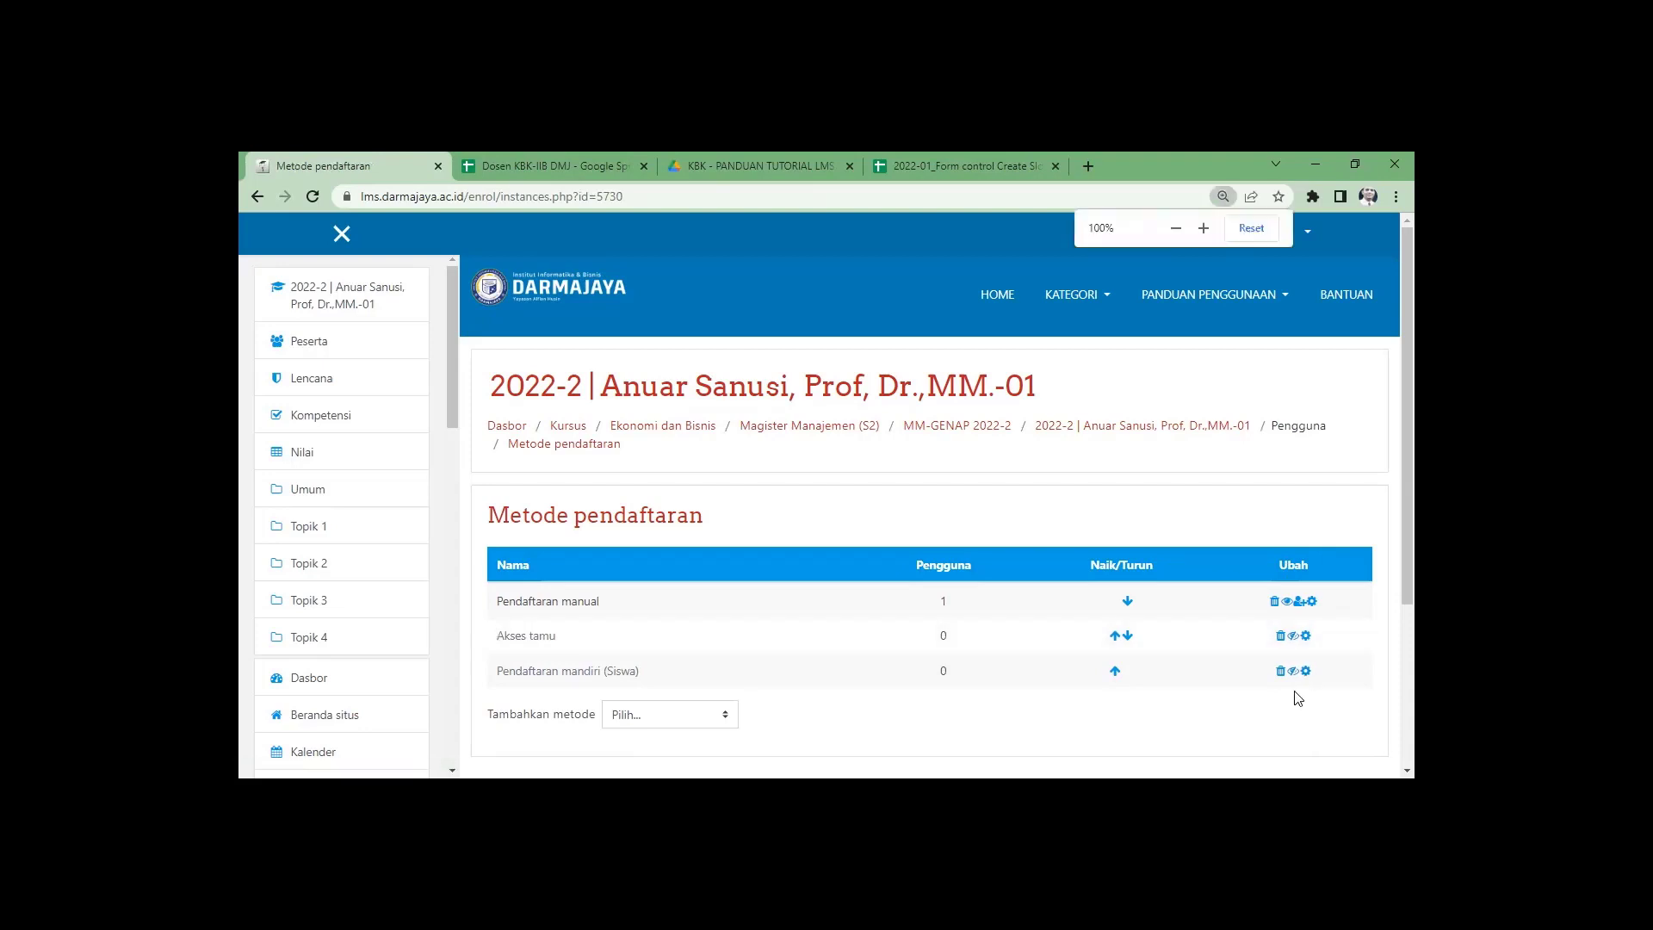
key(ctrl+plus)
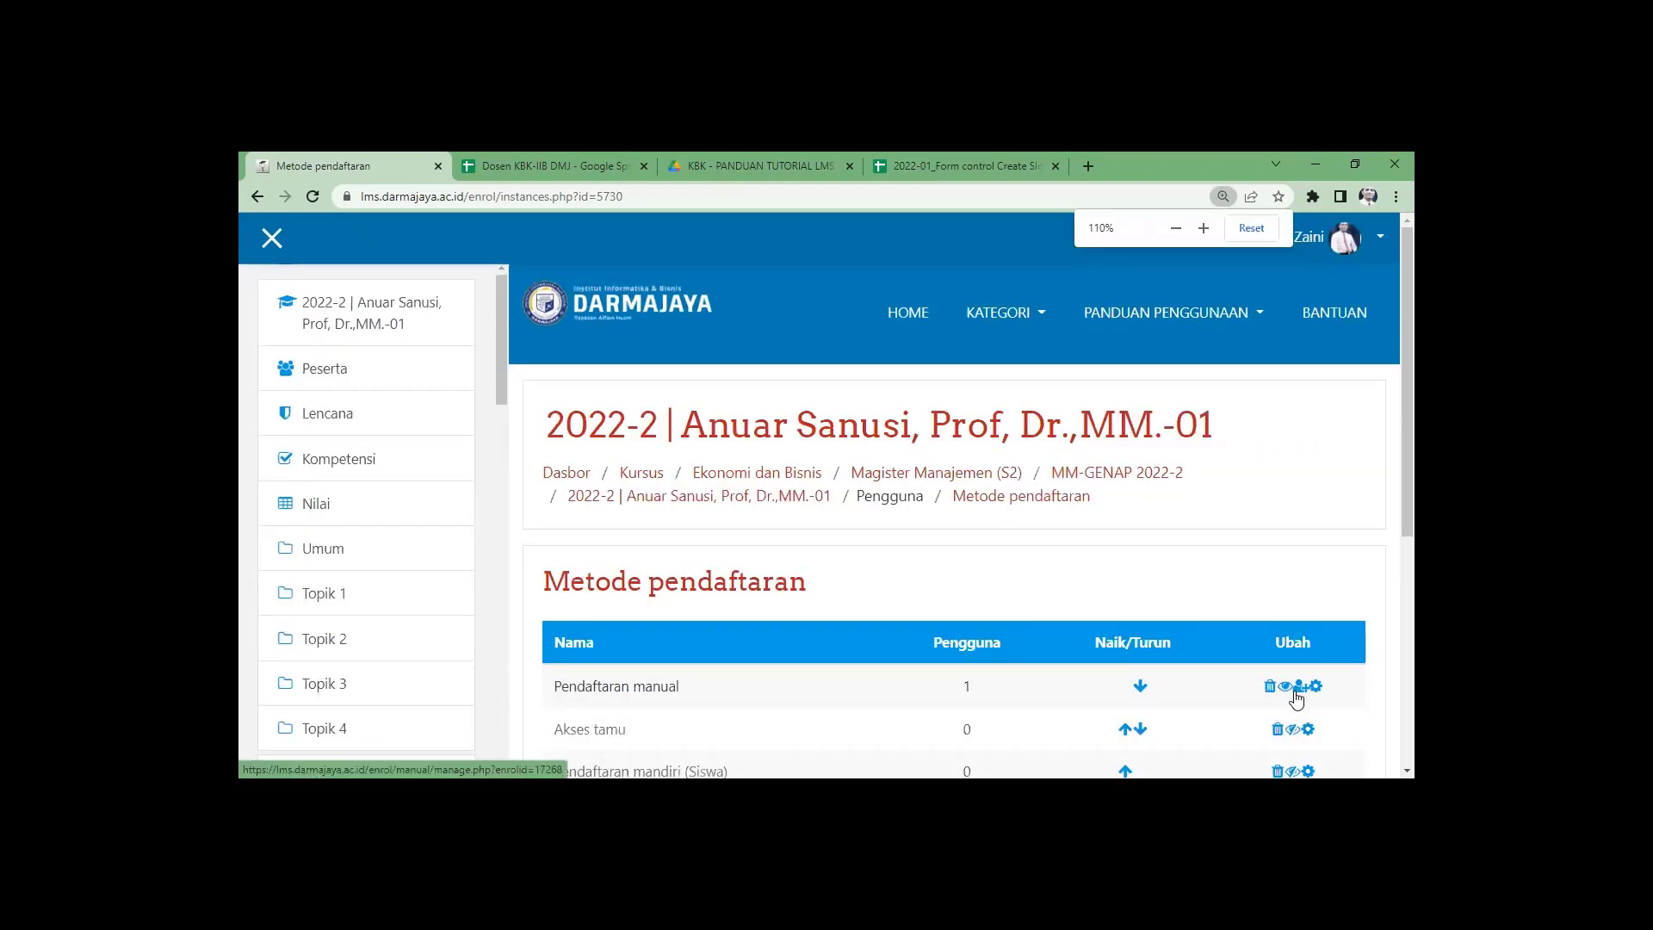
scroll(1291, 689, down, 3)
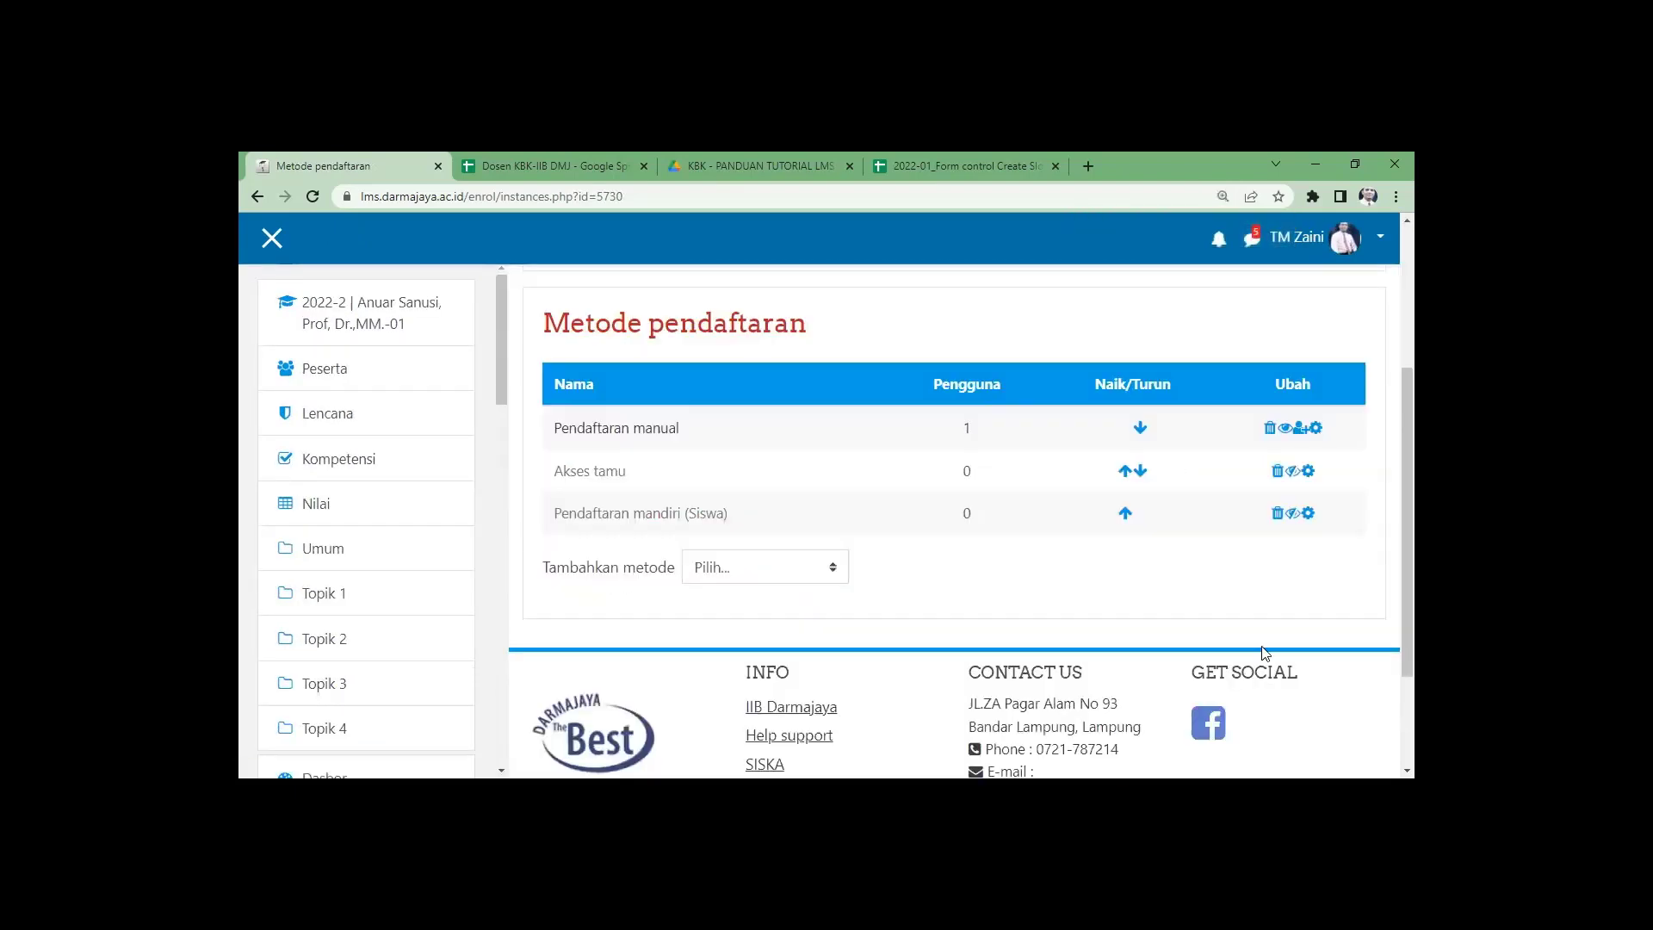
click(1292, 472)
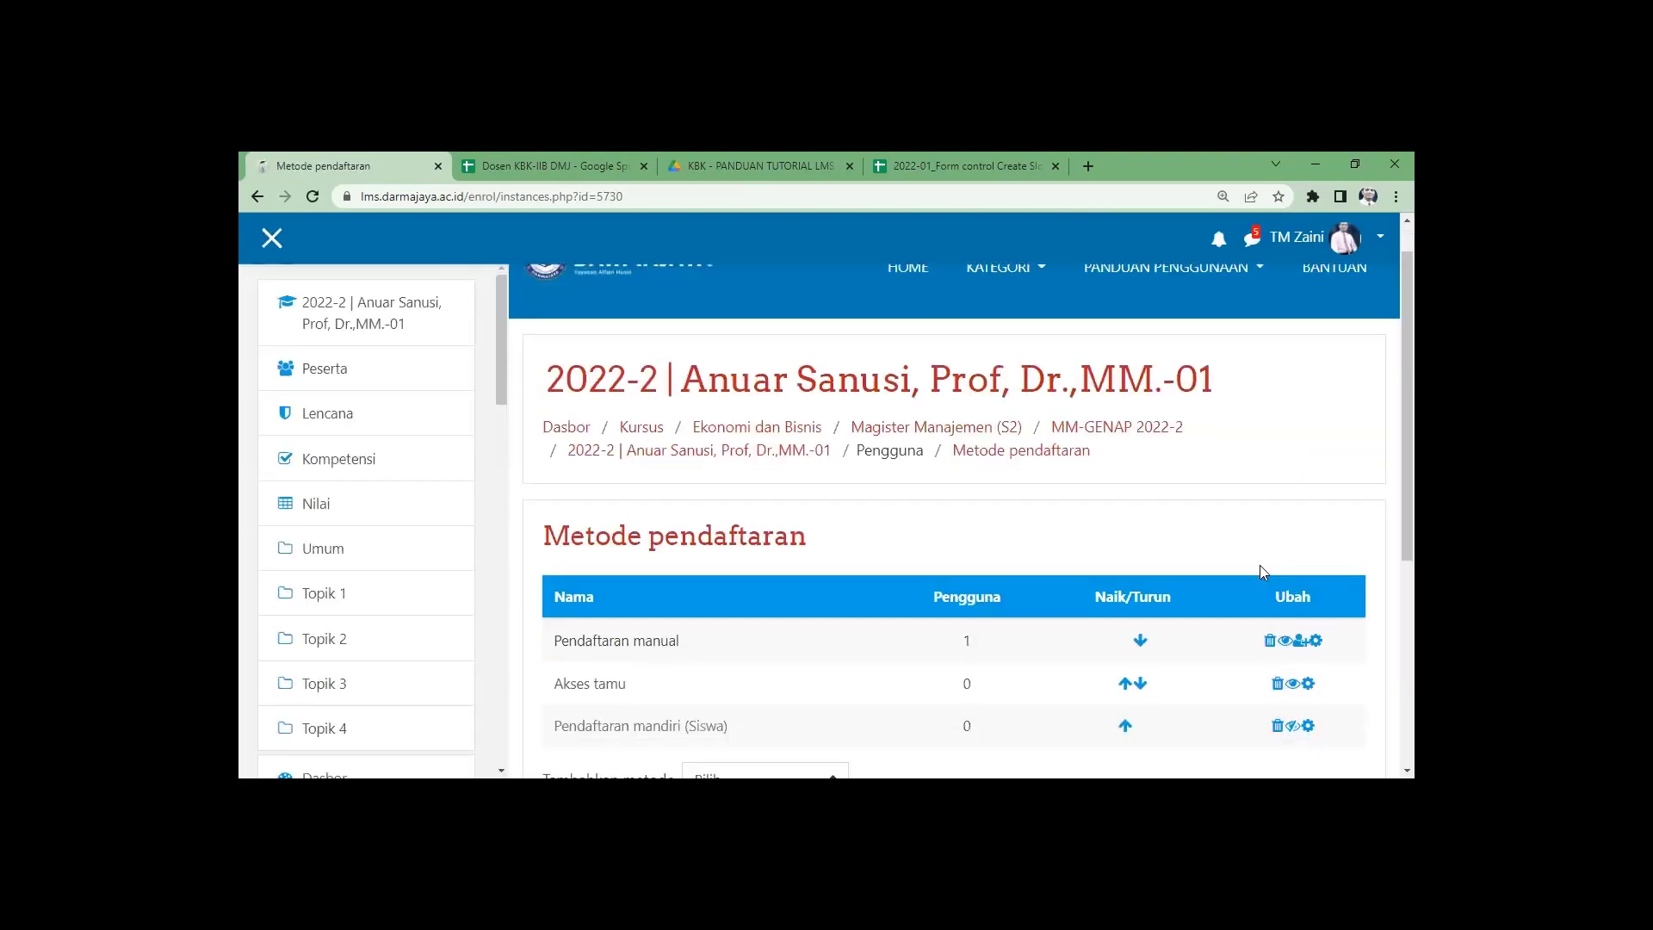
scroll(1259, 564, down, 3)
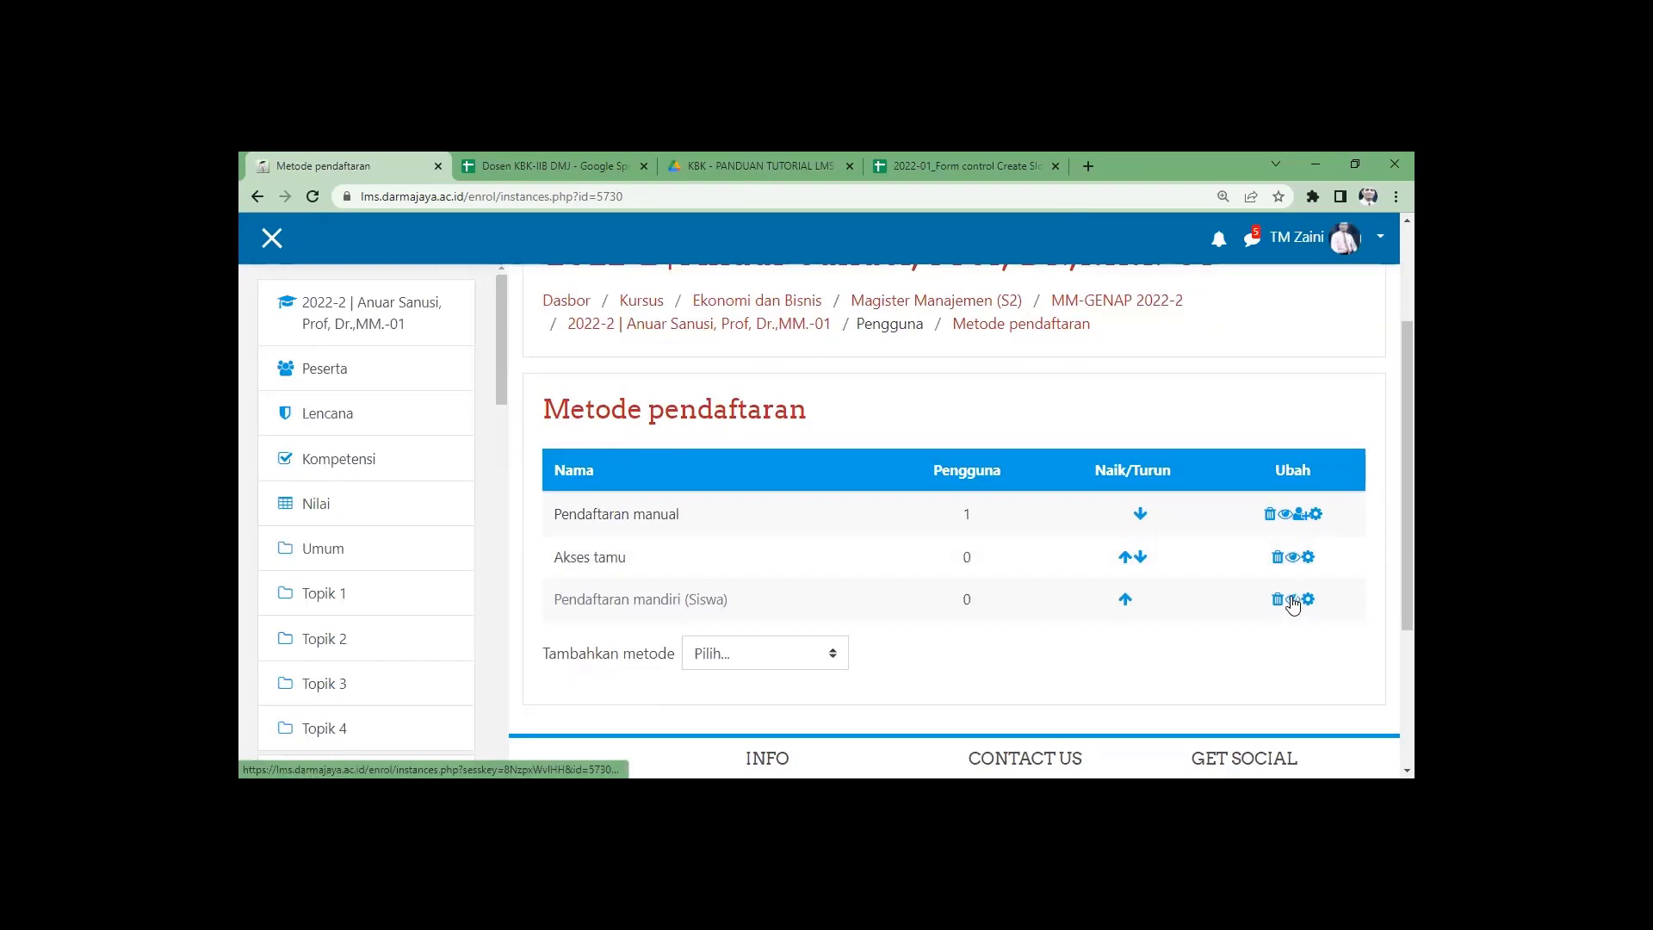
click(1292, 601)
scroll(670, 480, down, 2)
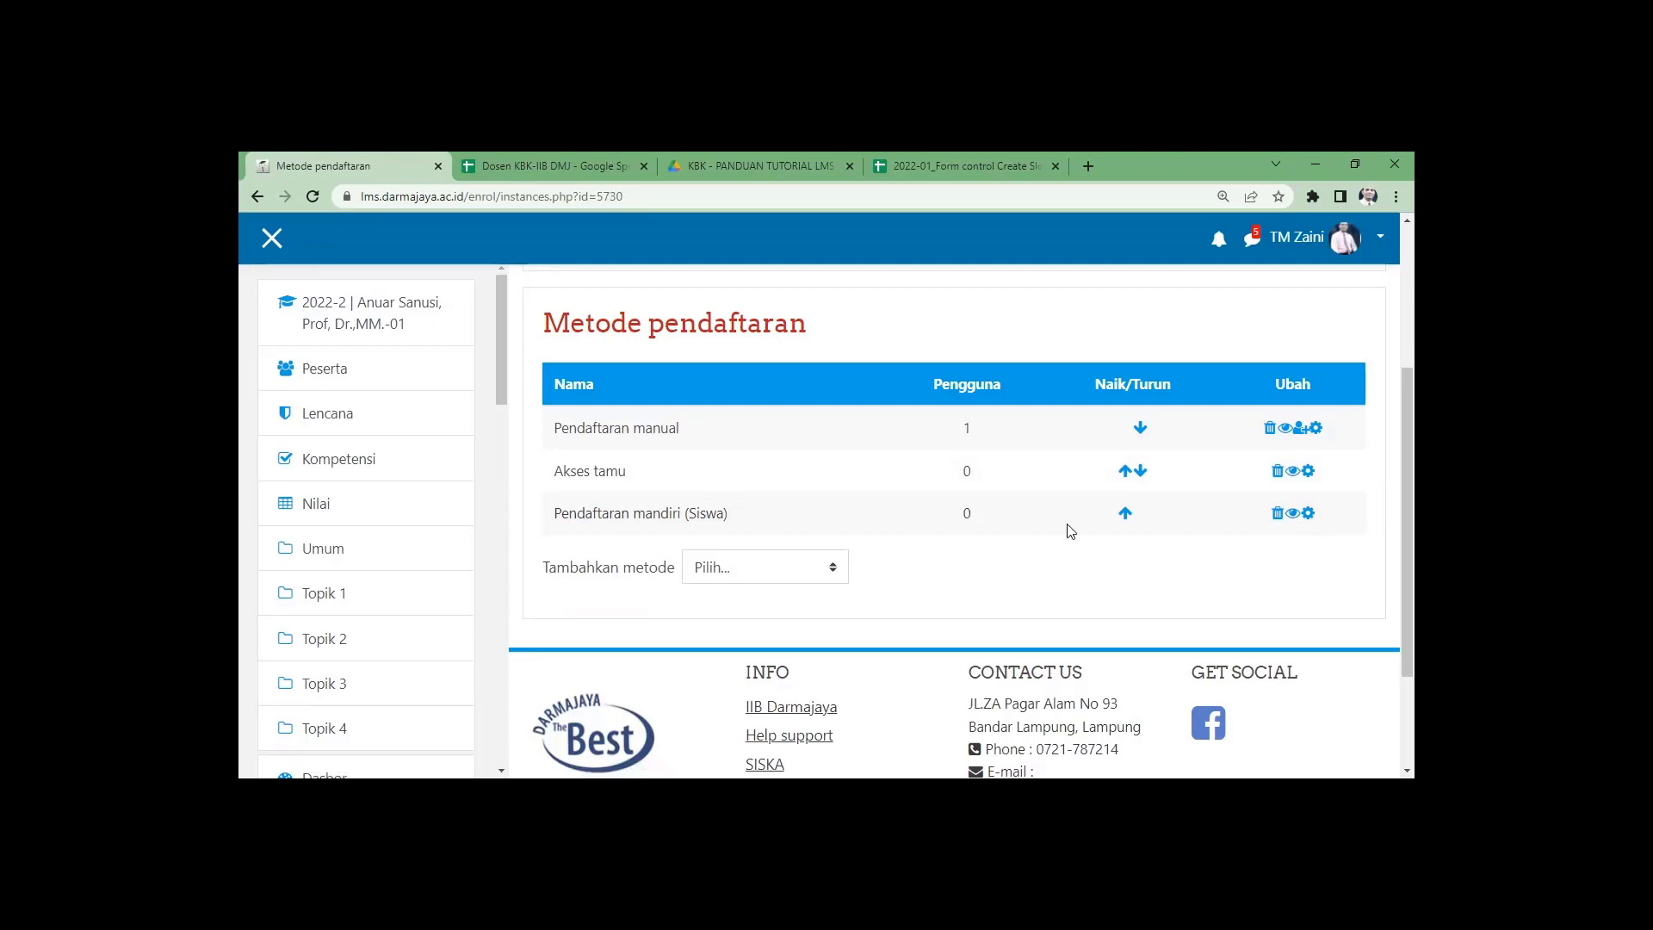
scroll(939, 560, up, 3)
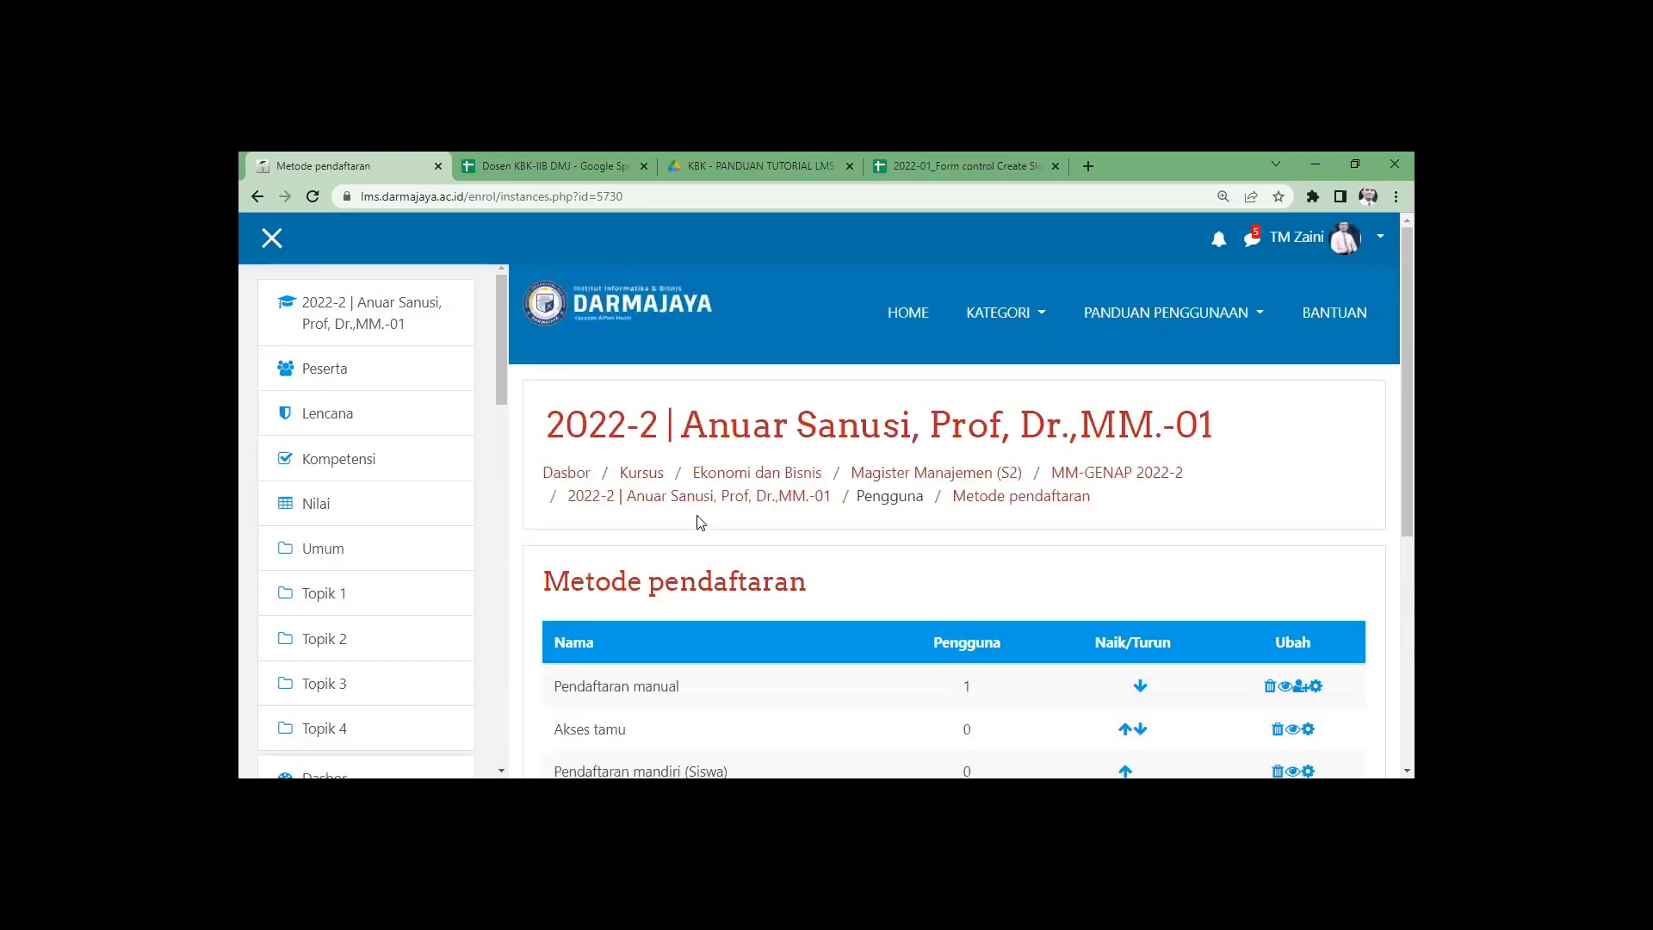
click(1125, 476)
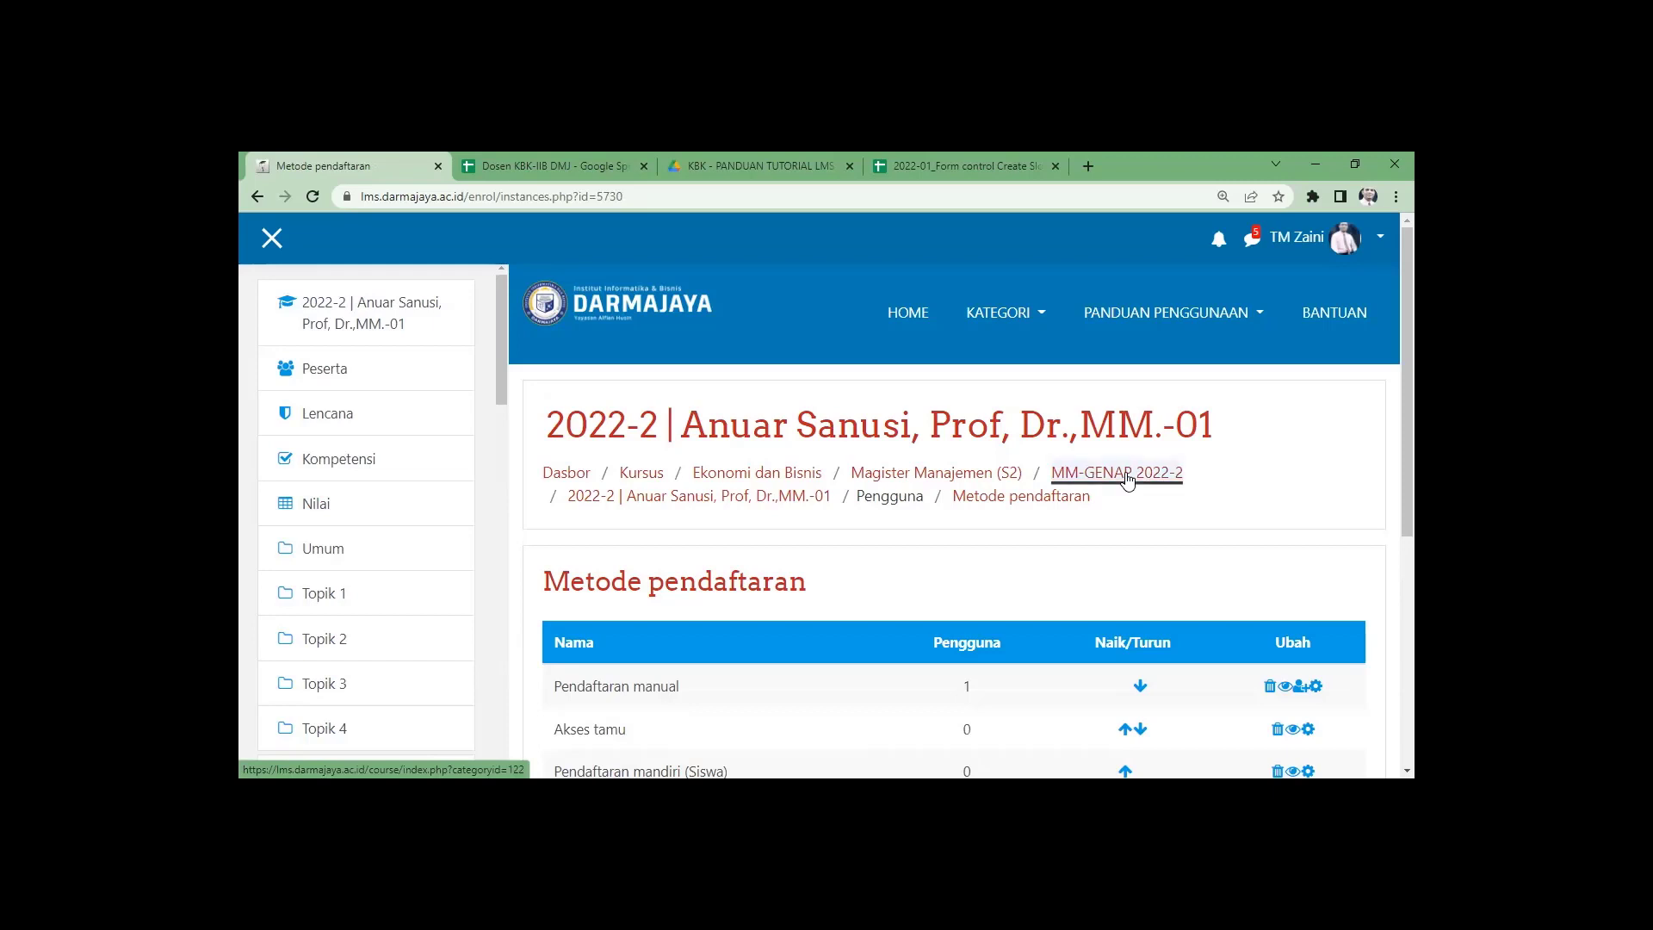
Scroll the MM-GENAP 2022-2 category page to view both courses and their assigned Pengajar.
scroll(901, 635, down, 2)
scroll(901, 635, down, 3)
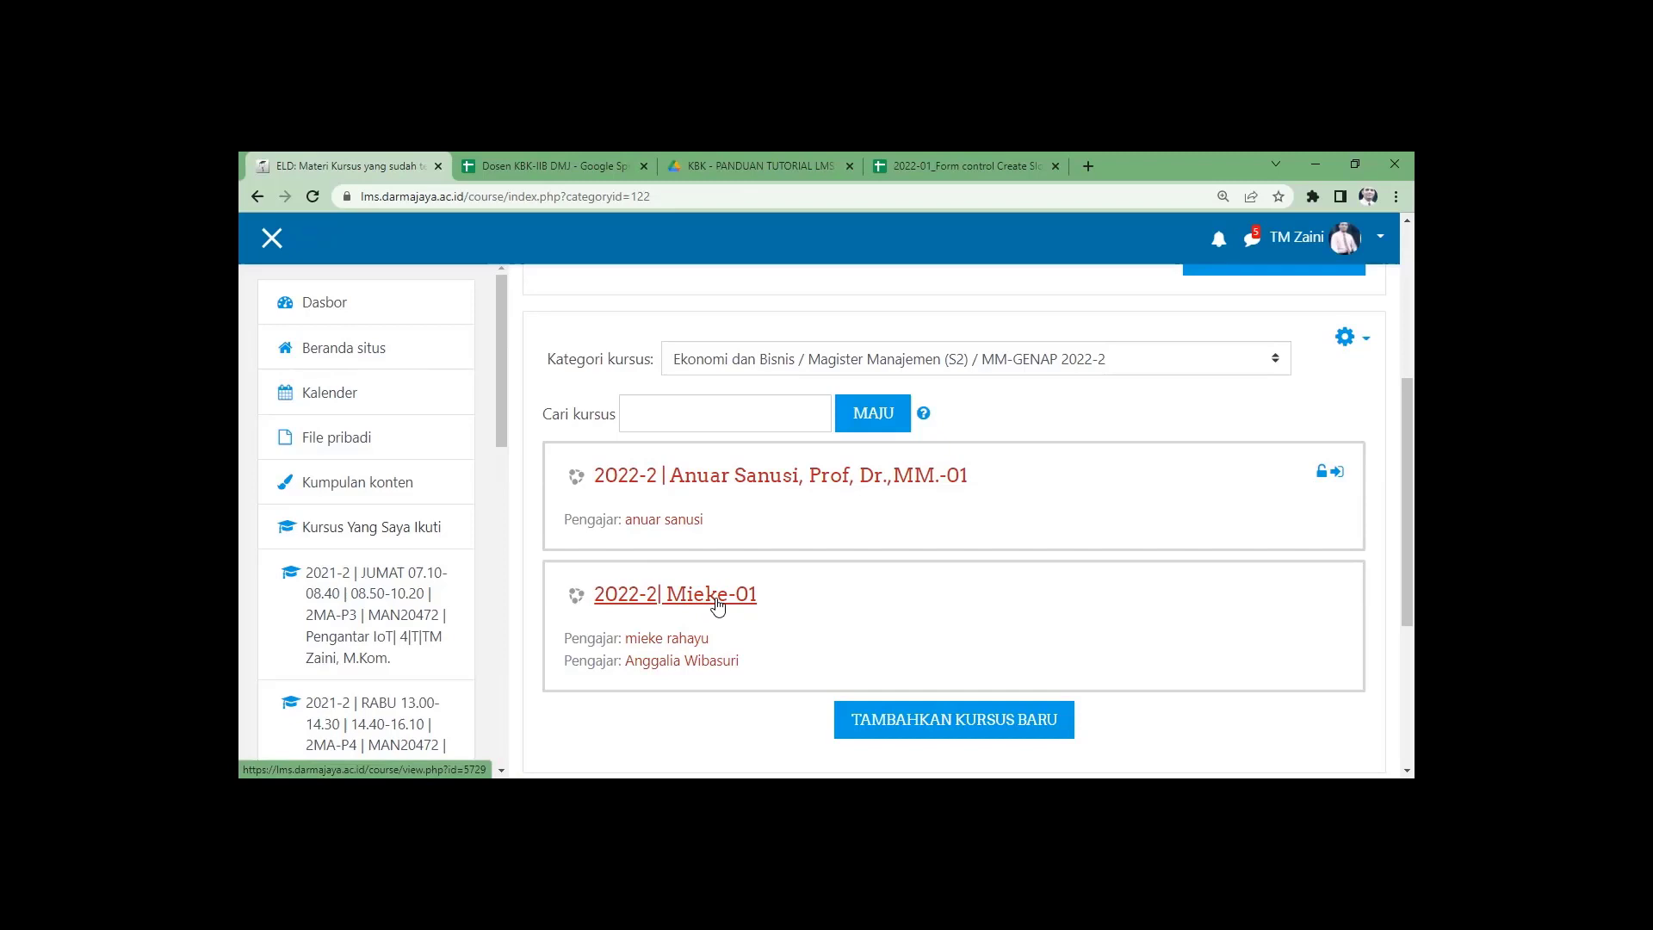
Open the second -01 course's Pendaftaran manual settings and save them unchanged.
click(718, 606)
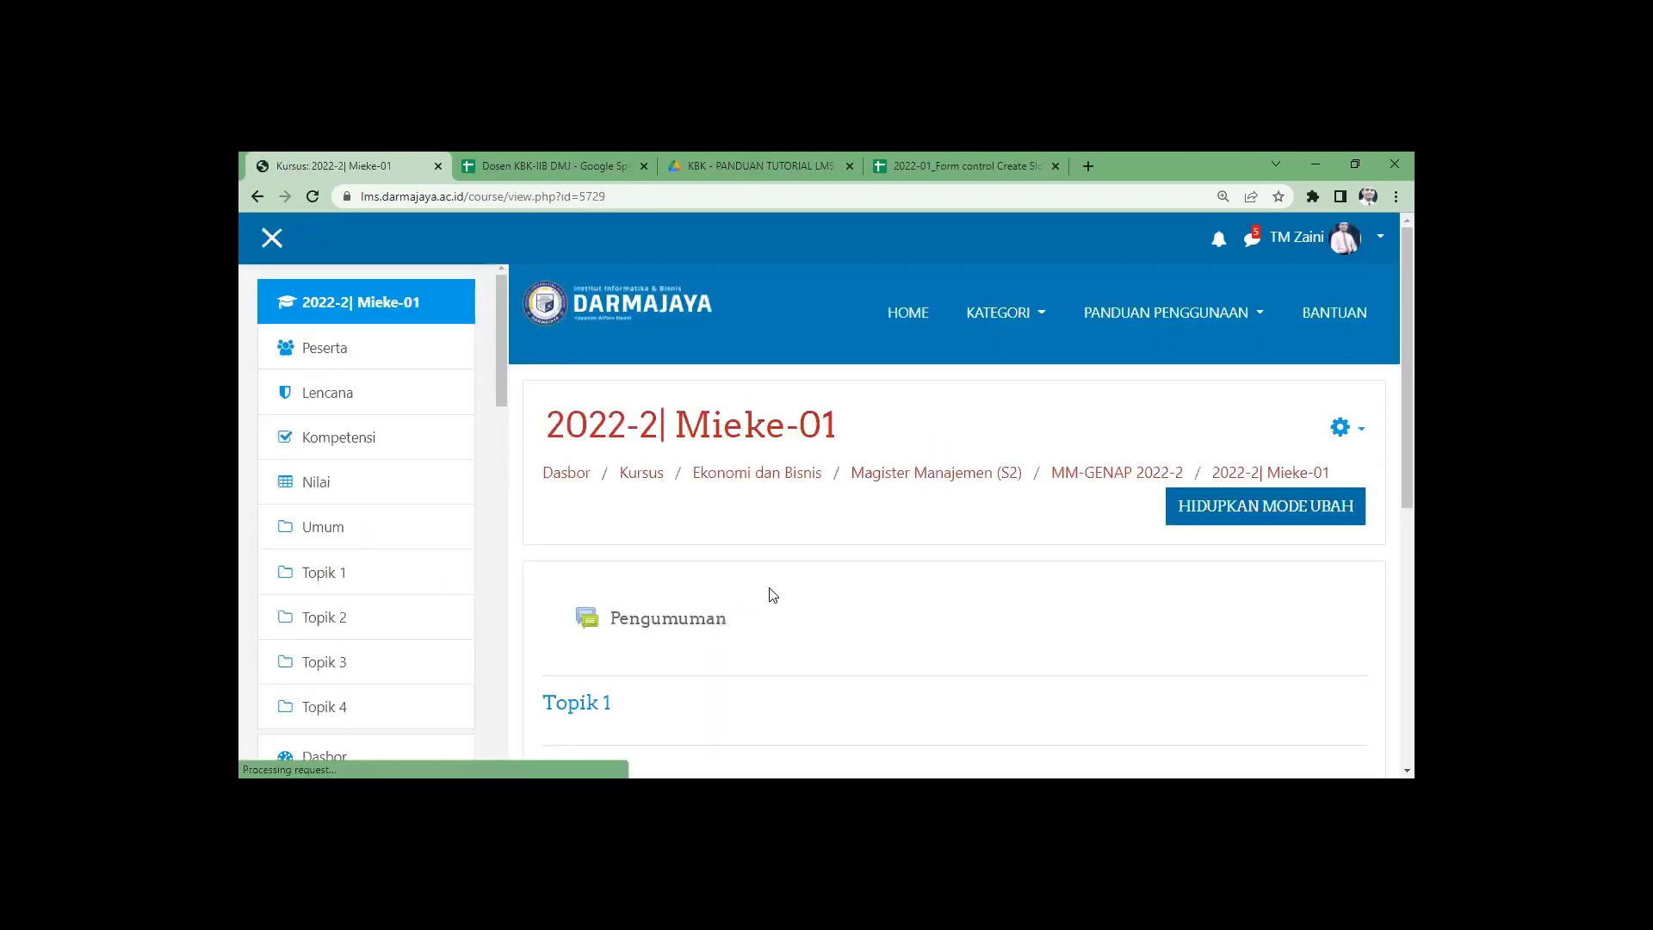
click(1340, 431)
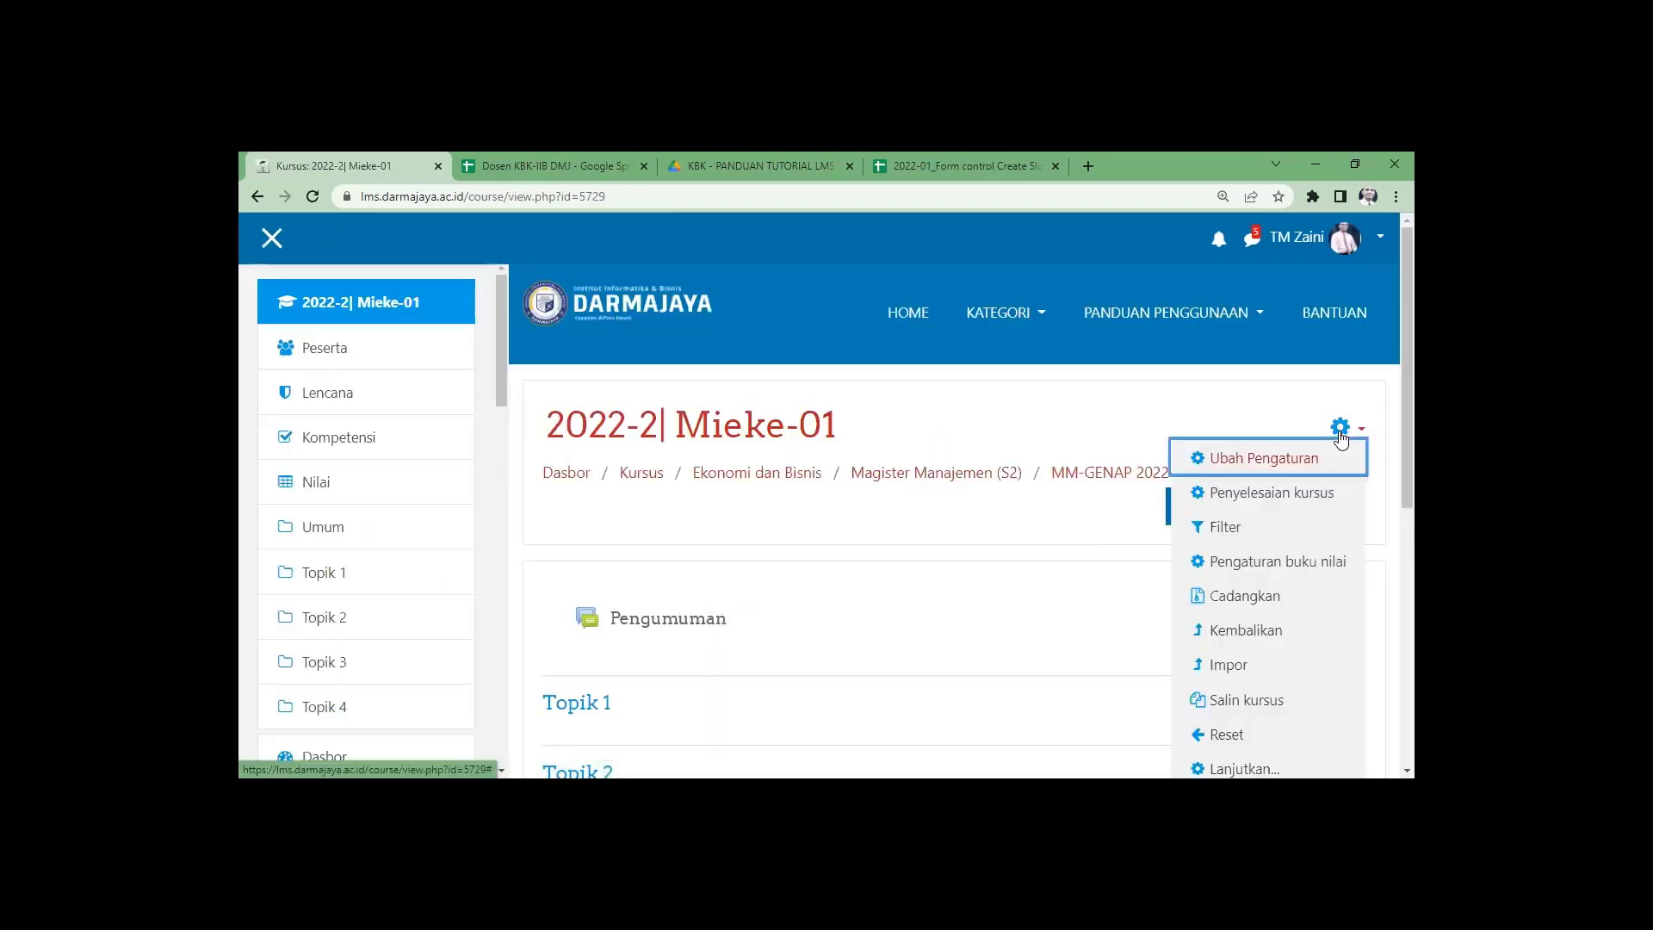
scroll(1310, 673, down, 3)
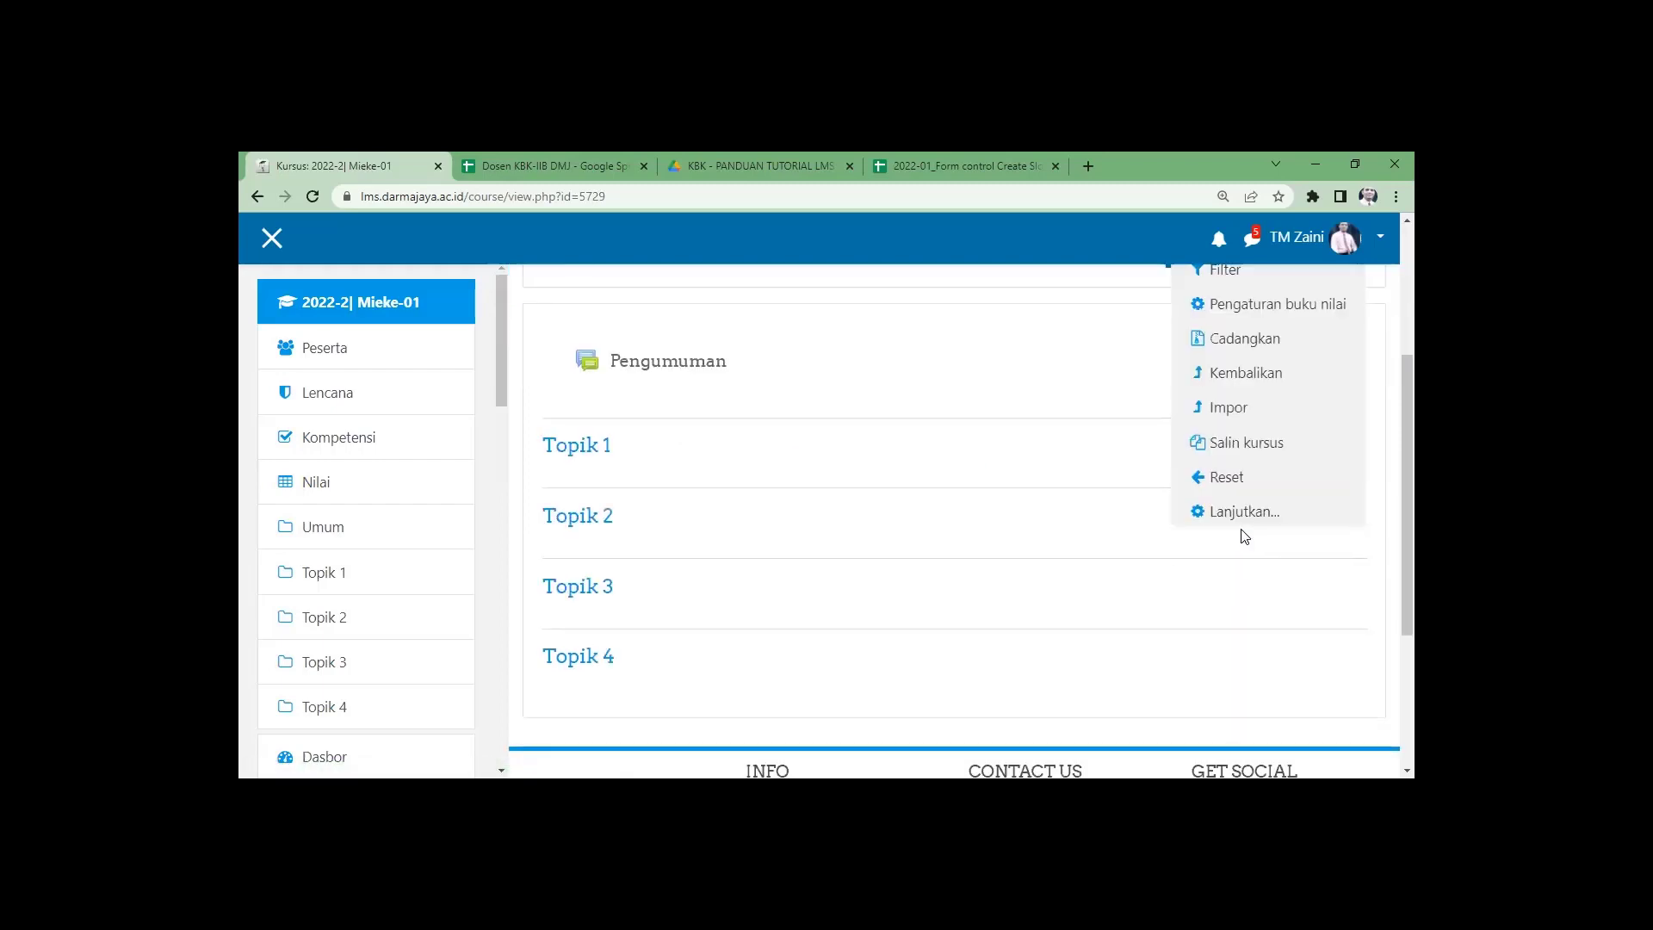
scroll(1239, 534, up, 2)
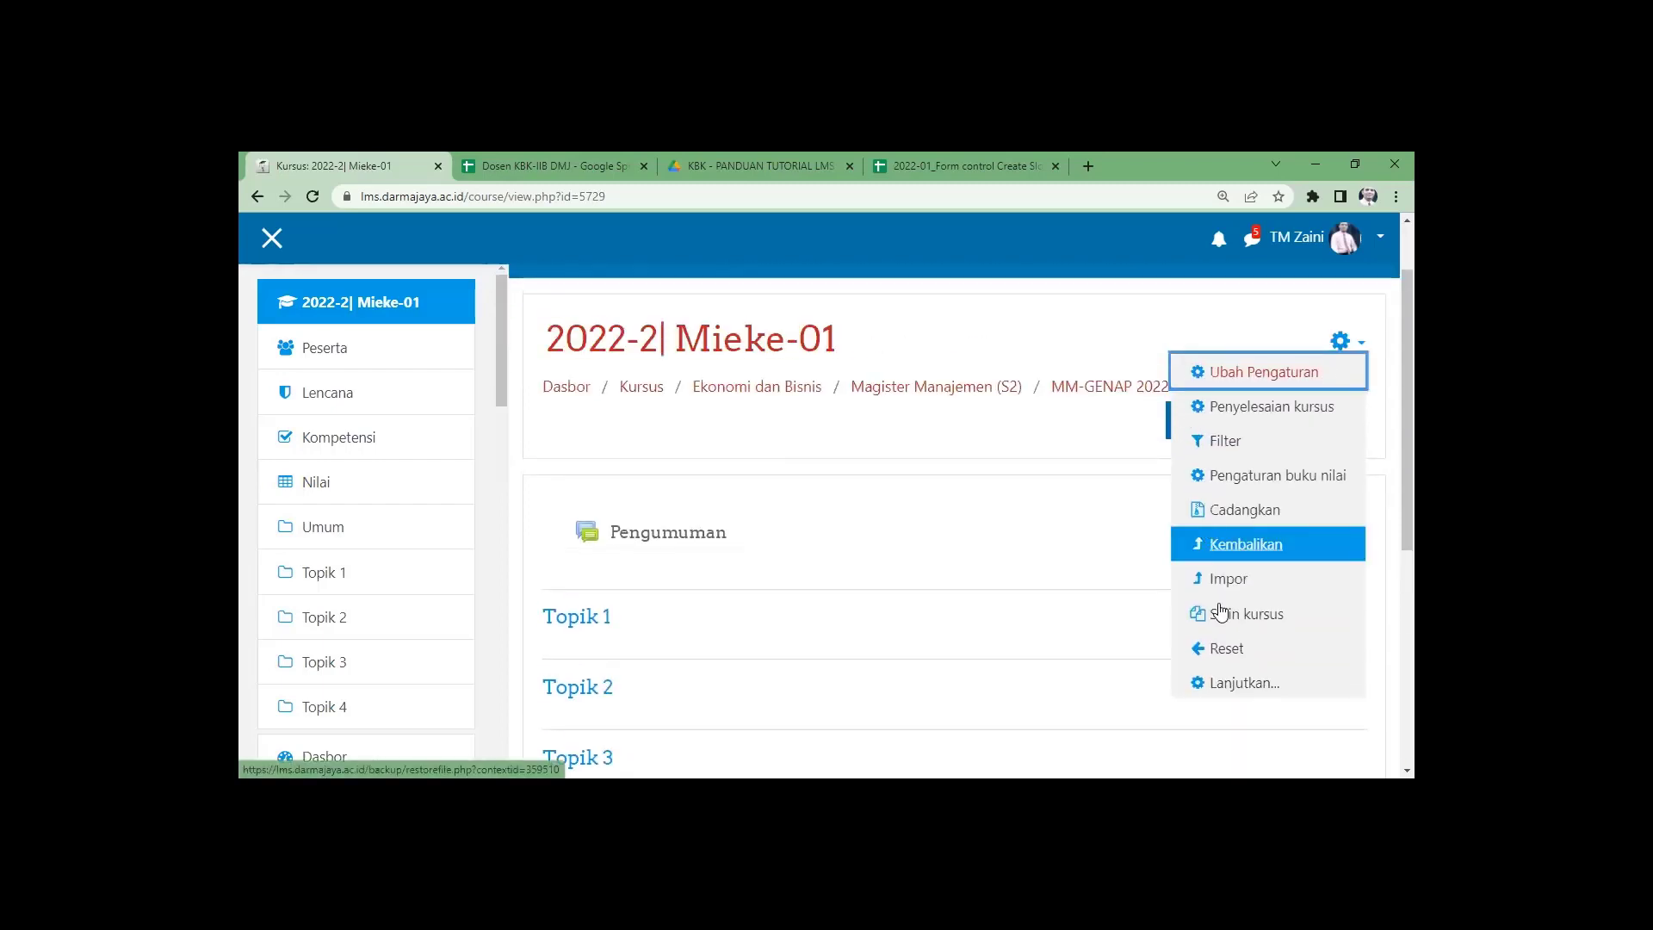
click(1258, 685)
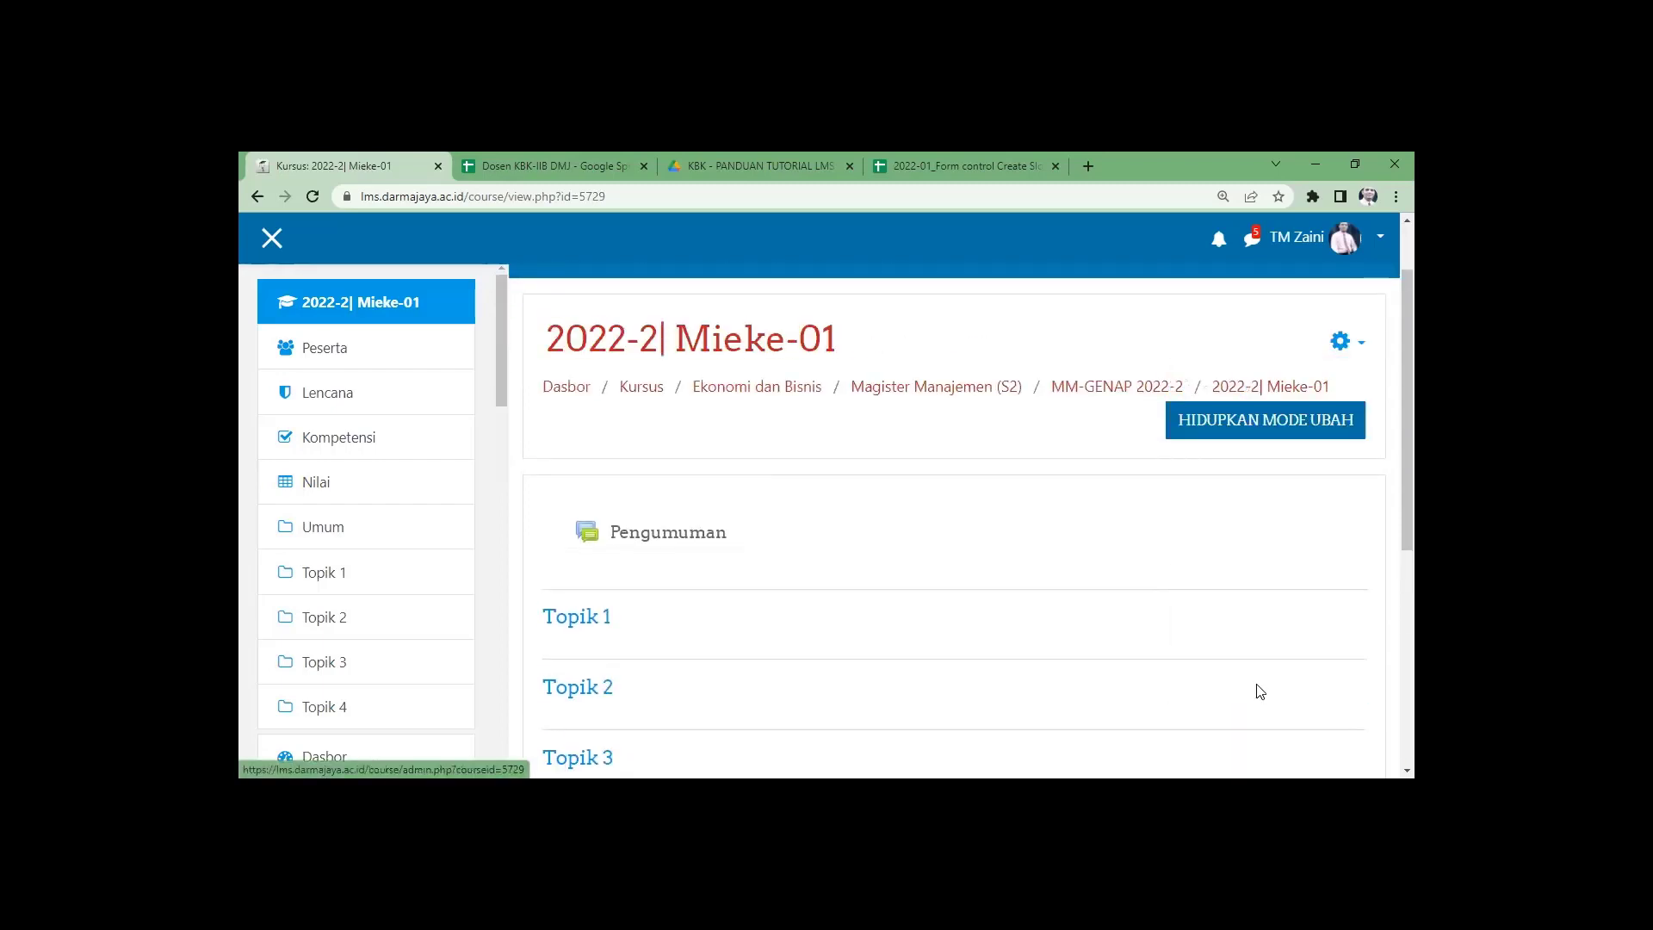
click(757, 625)
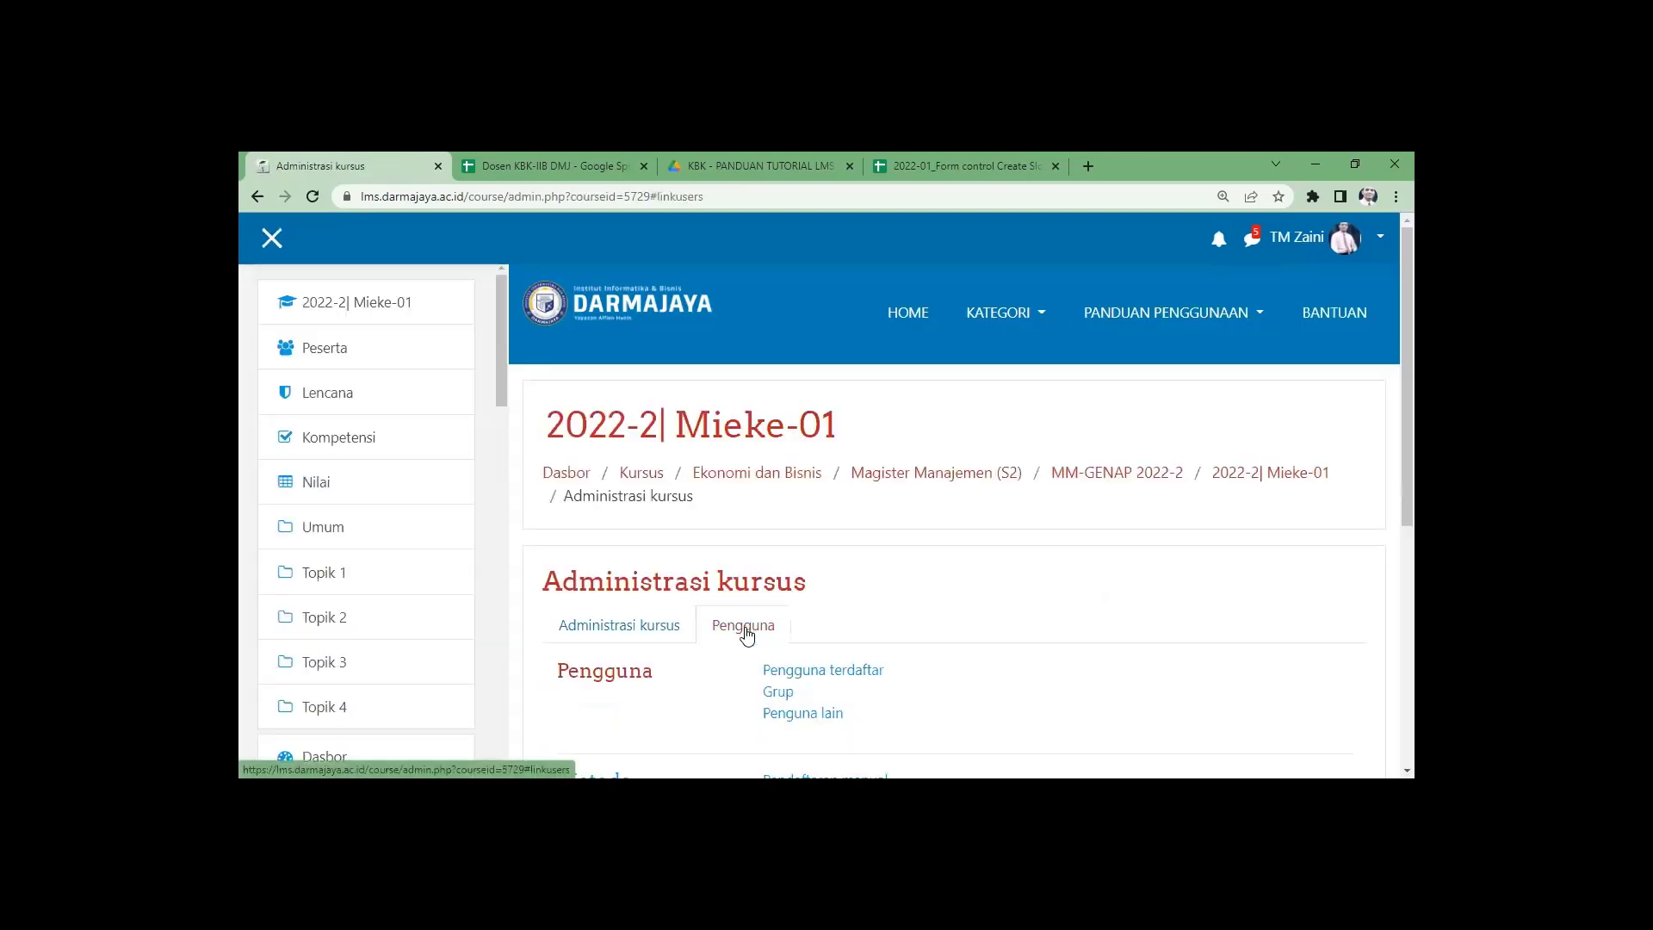
scroll(779, 663, down, 2)
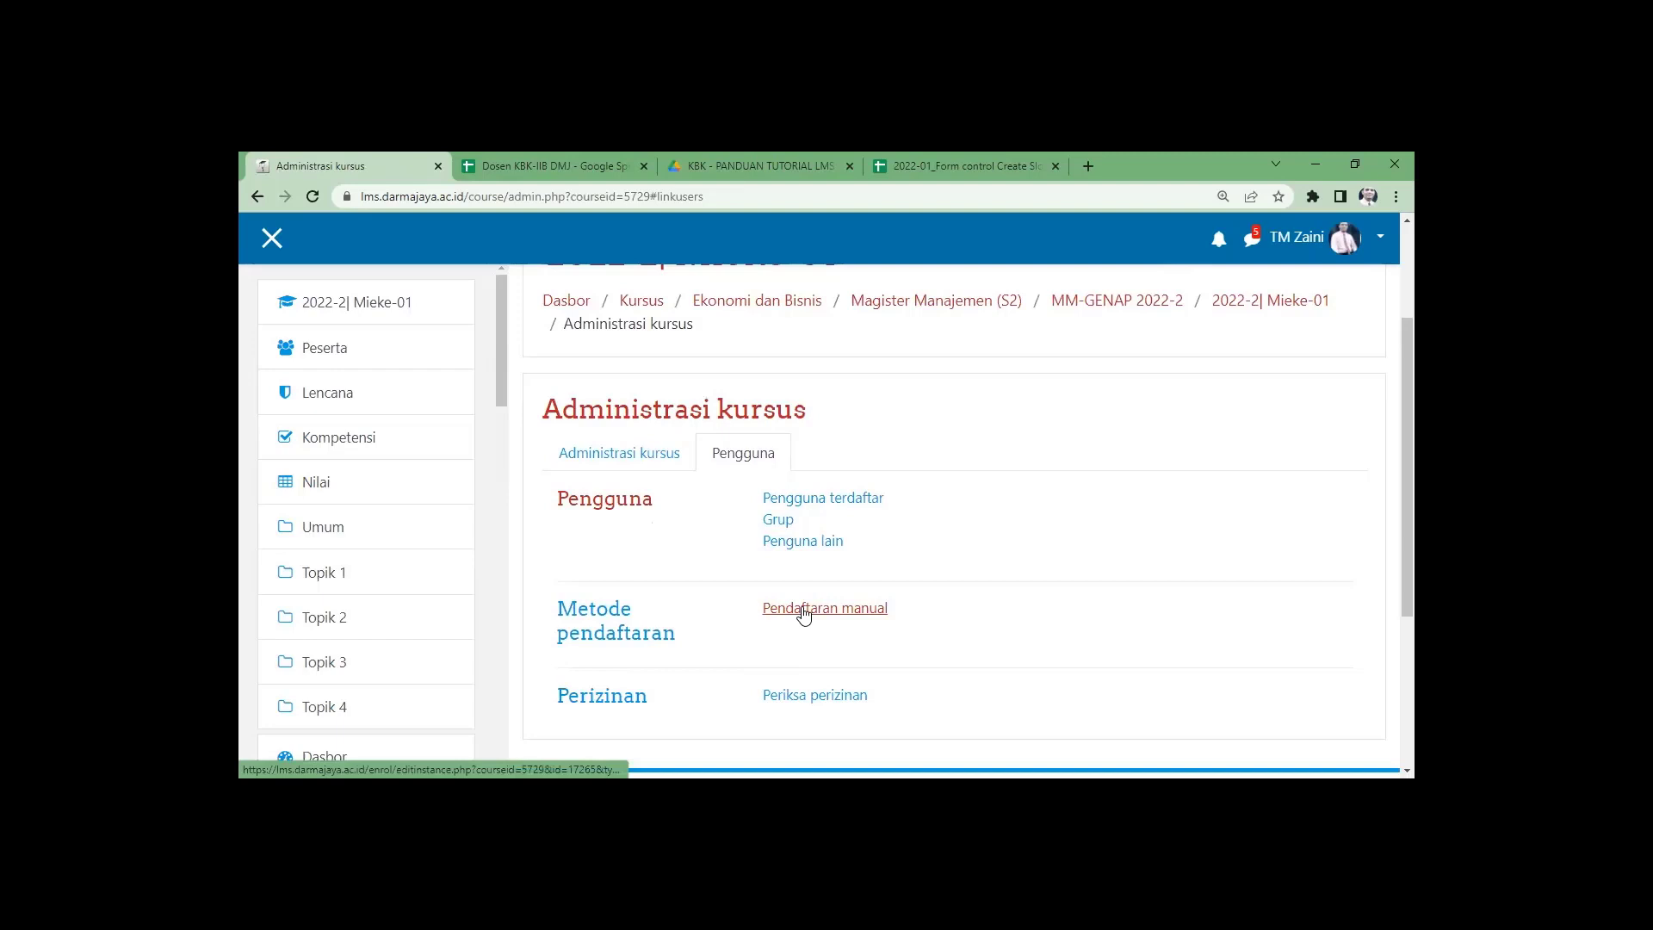
click(803, 613)
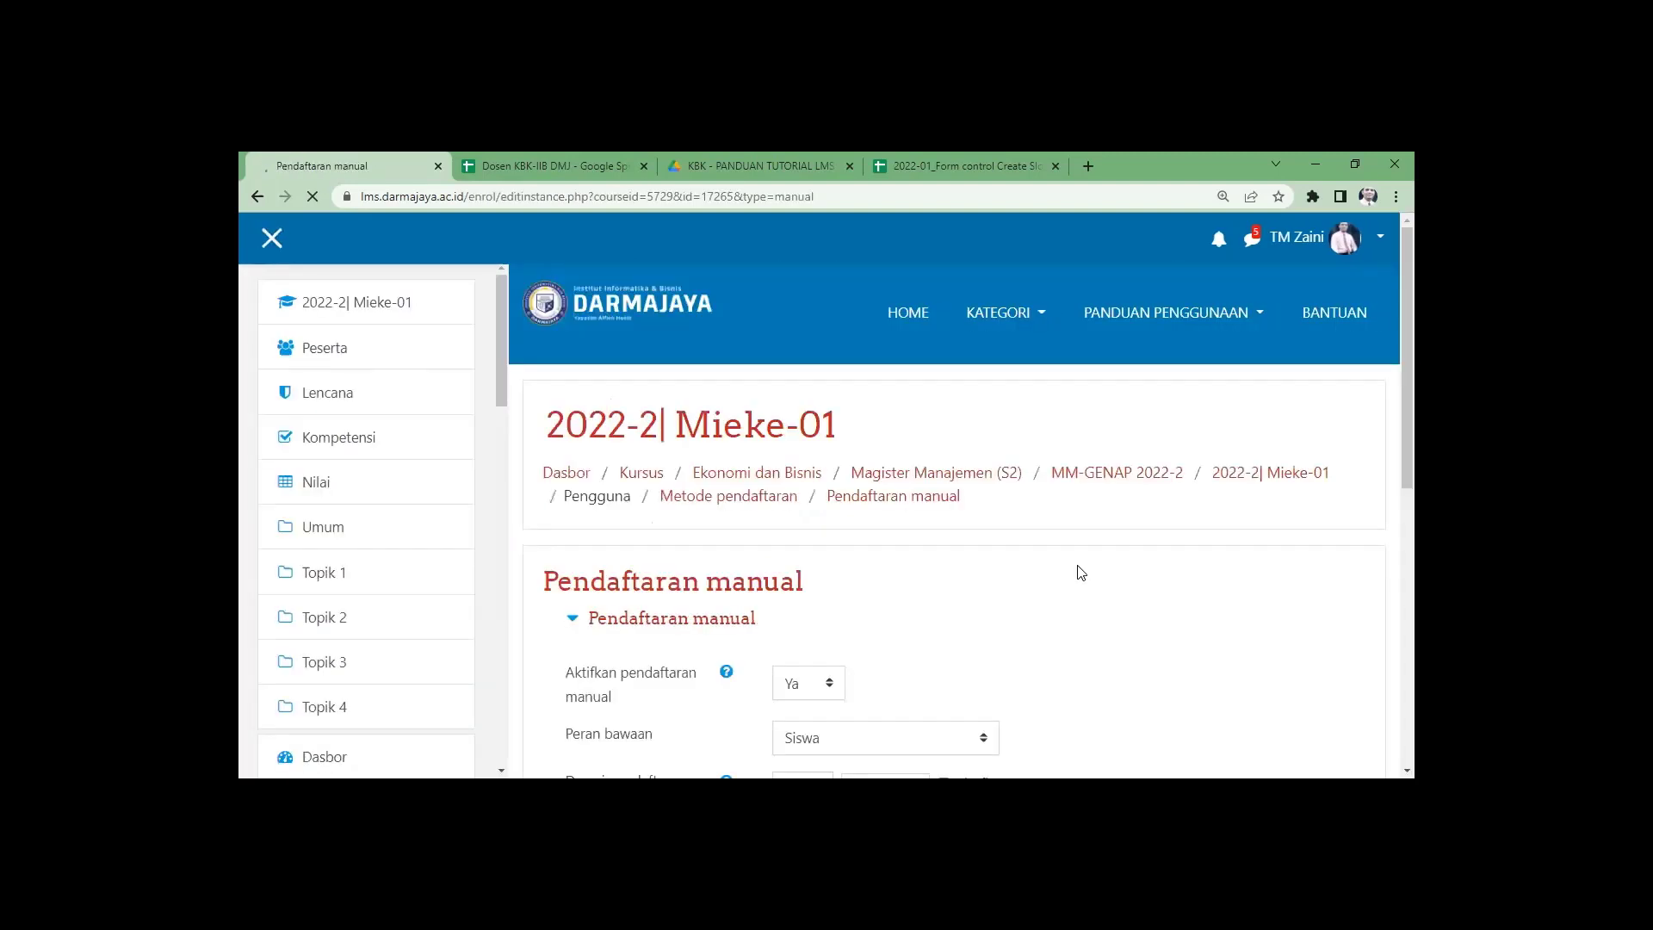
scroll(875, 572, down, 5)
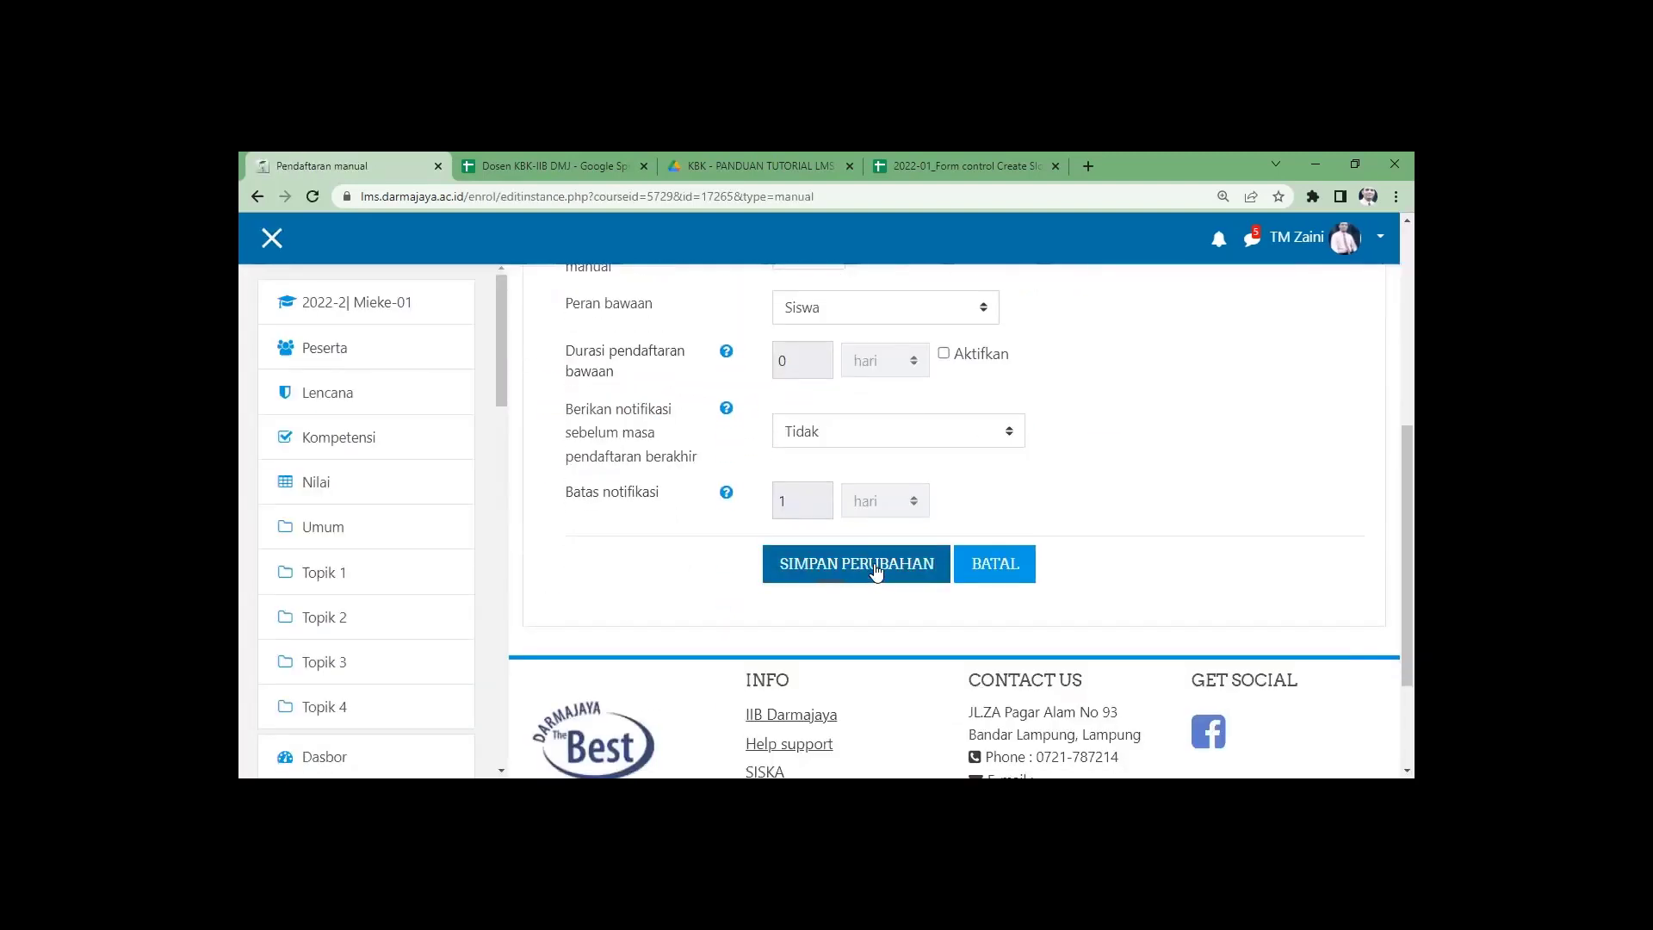
click(875, 568)
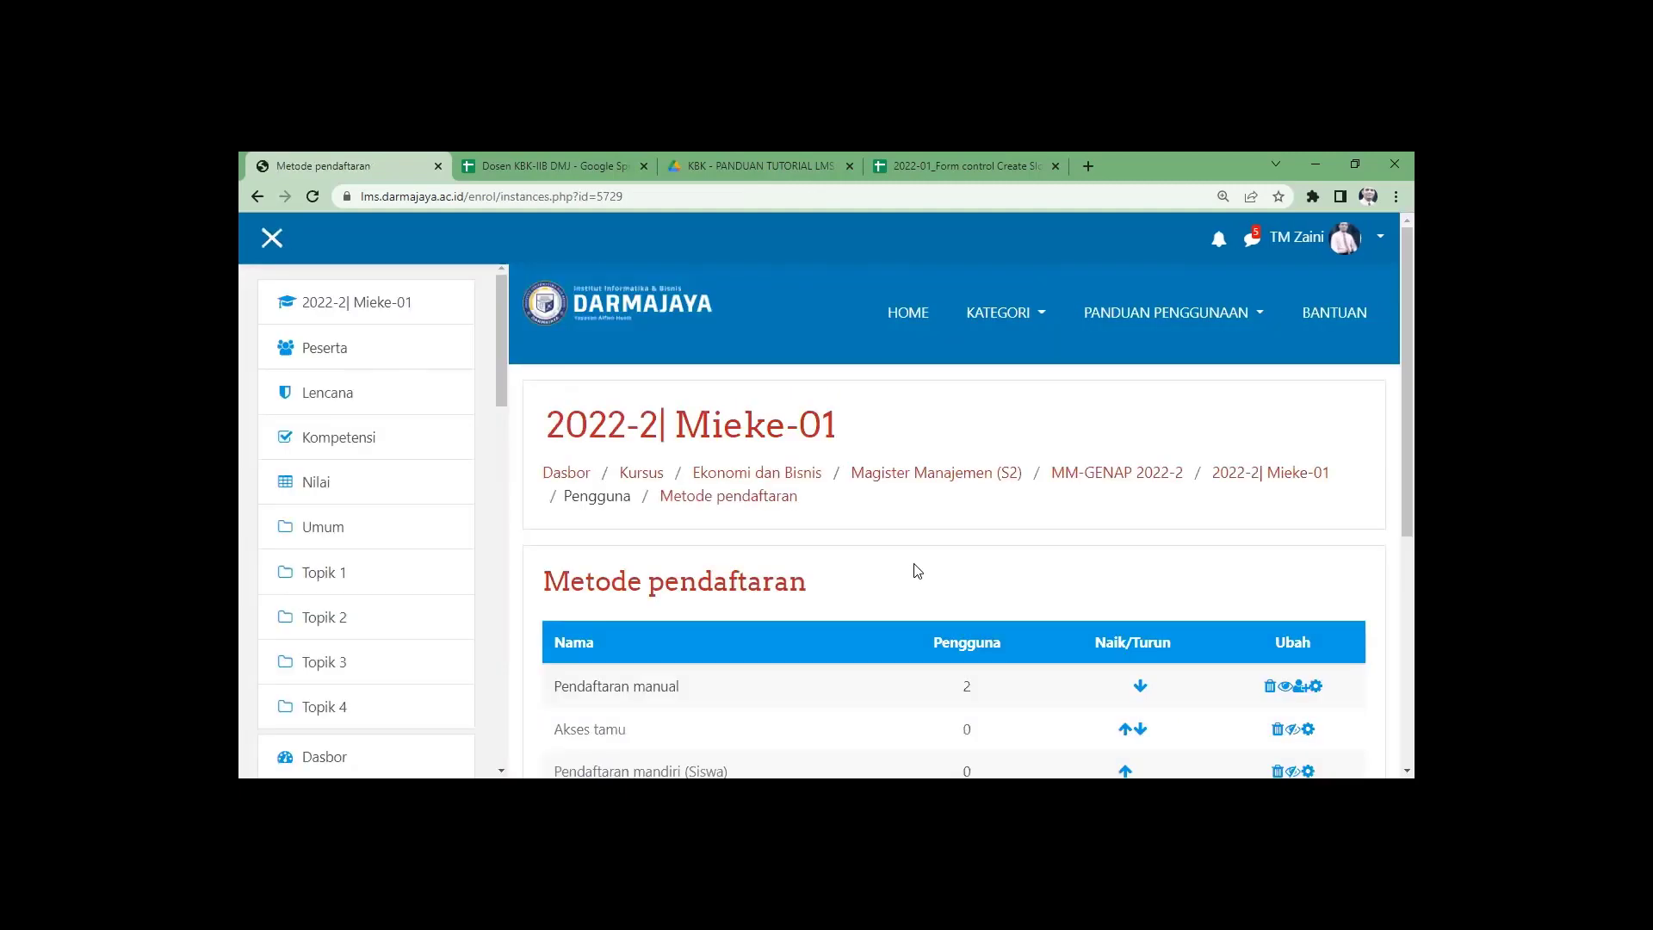
Enable Pendaftaran mandiri (Siswa) for this course and return to the MM-GENAP 2022-2 category.
scroll(1203, 615, down, 2)
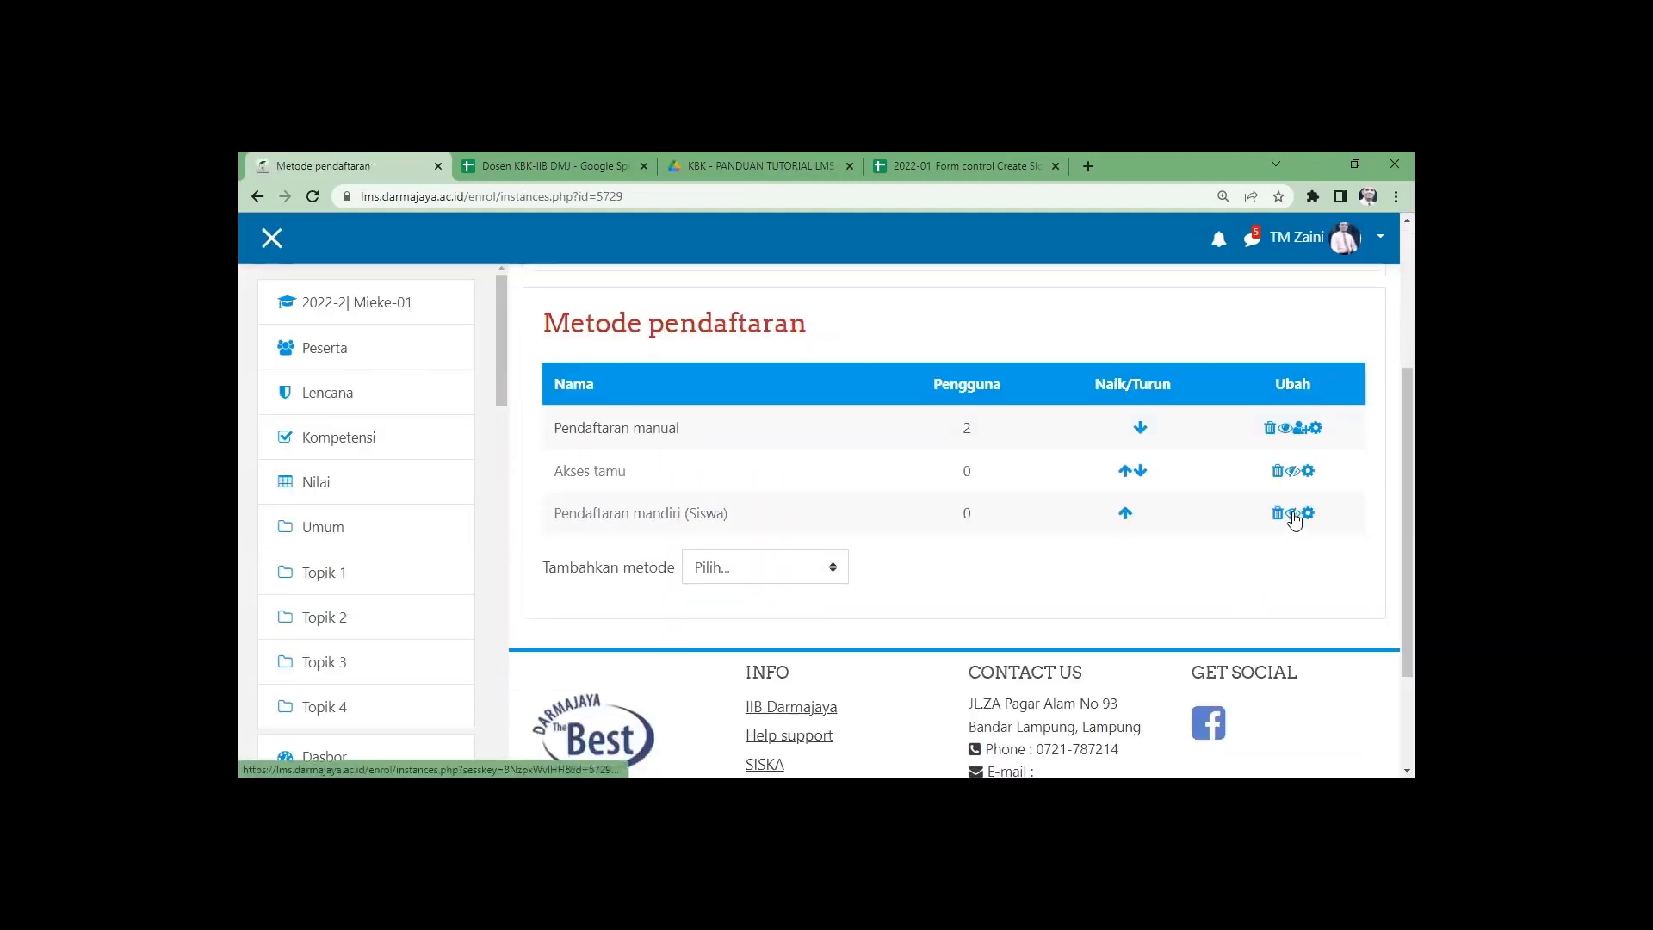
click(1292, 514)
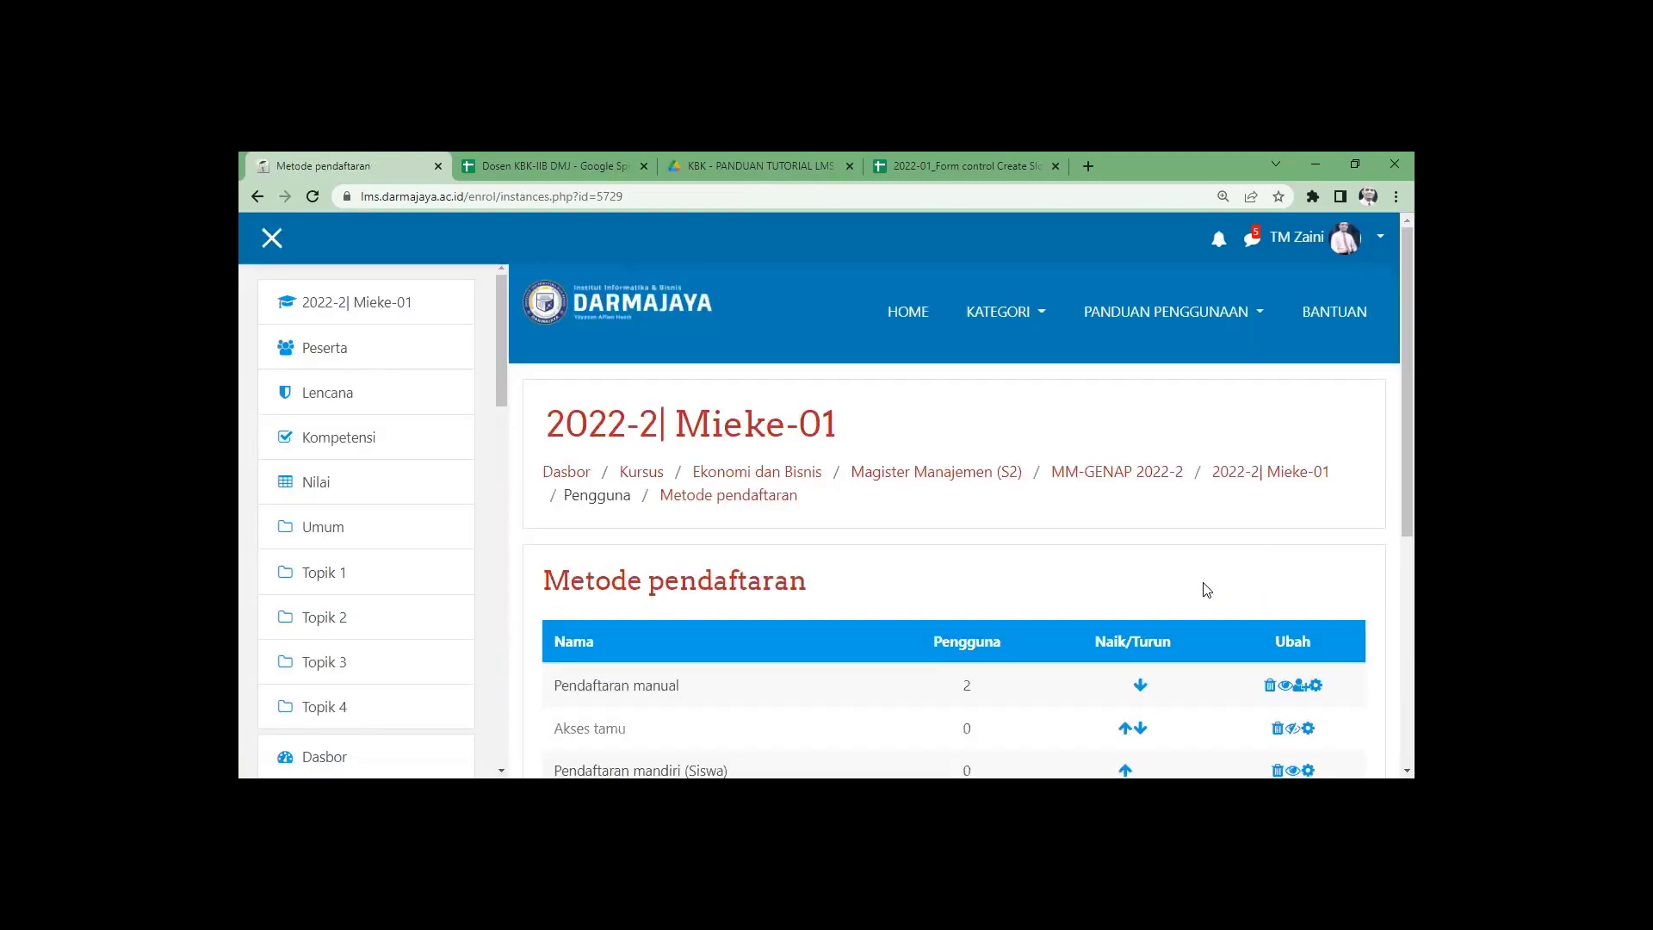
scroll(1202, 586, down, 4)
scroll(1146, 521, up, 3)
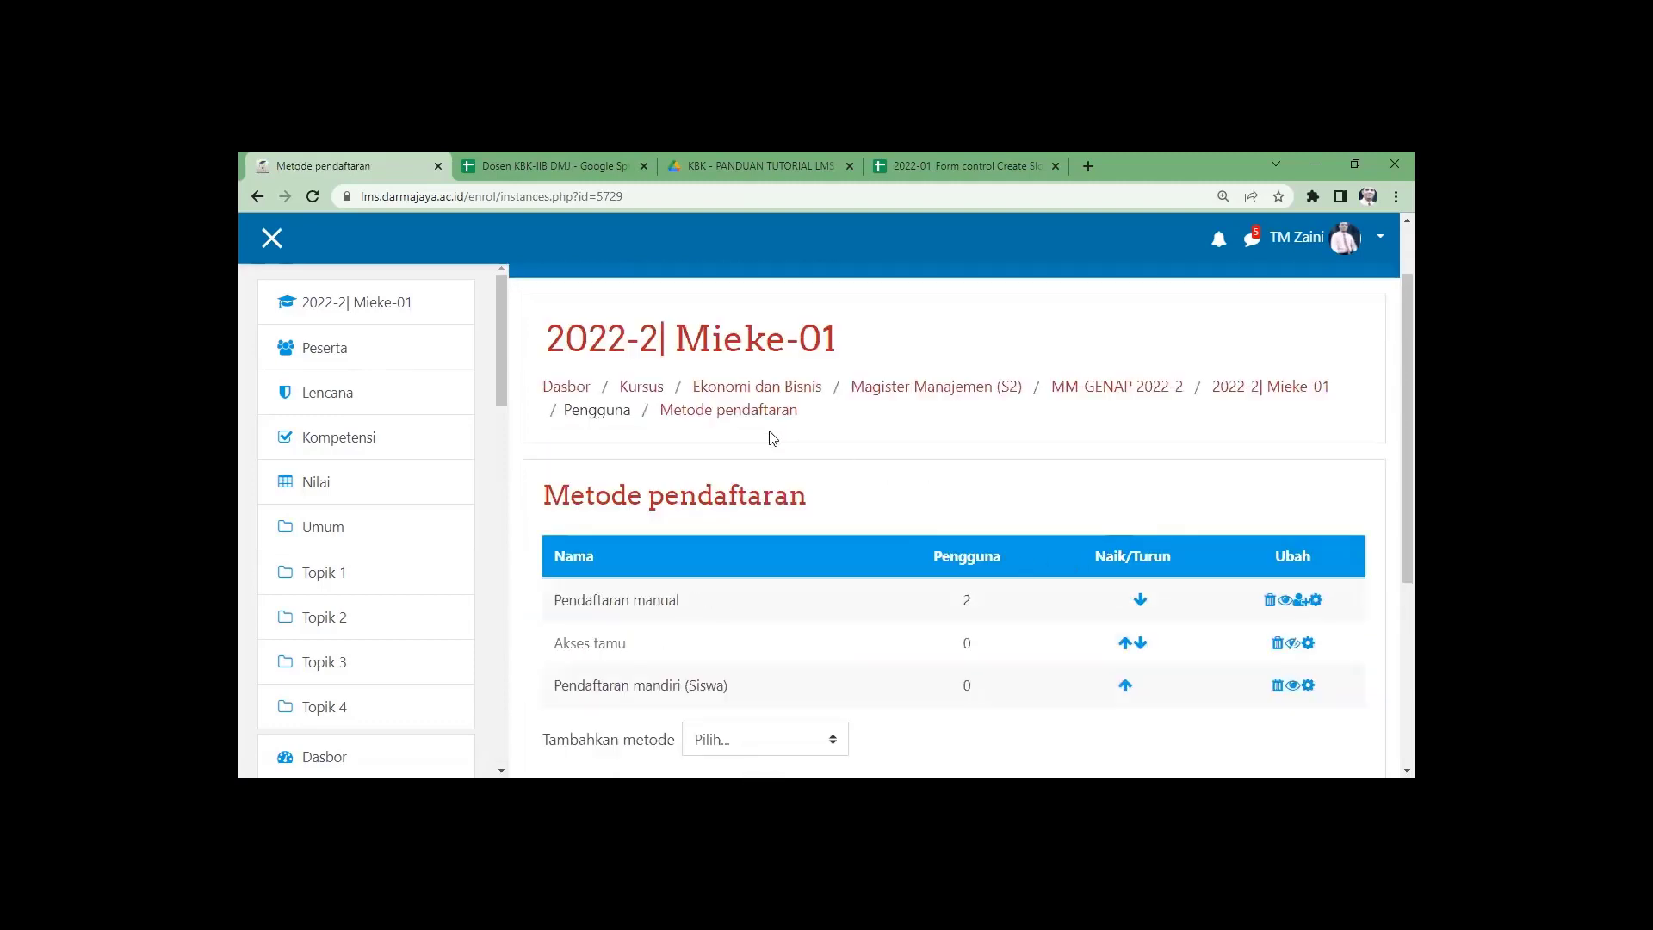
click(1083, 388)
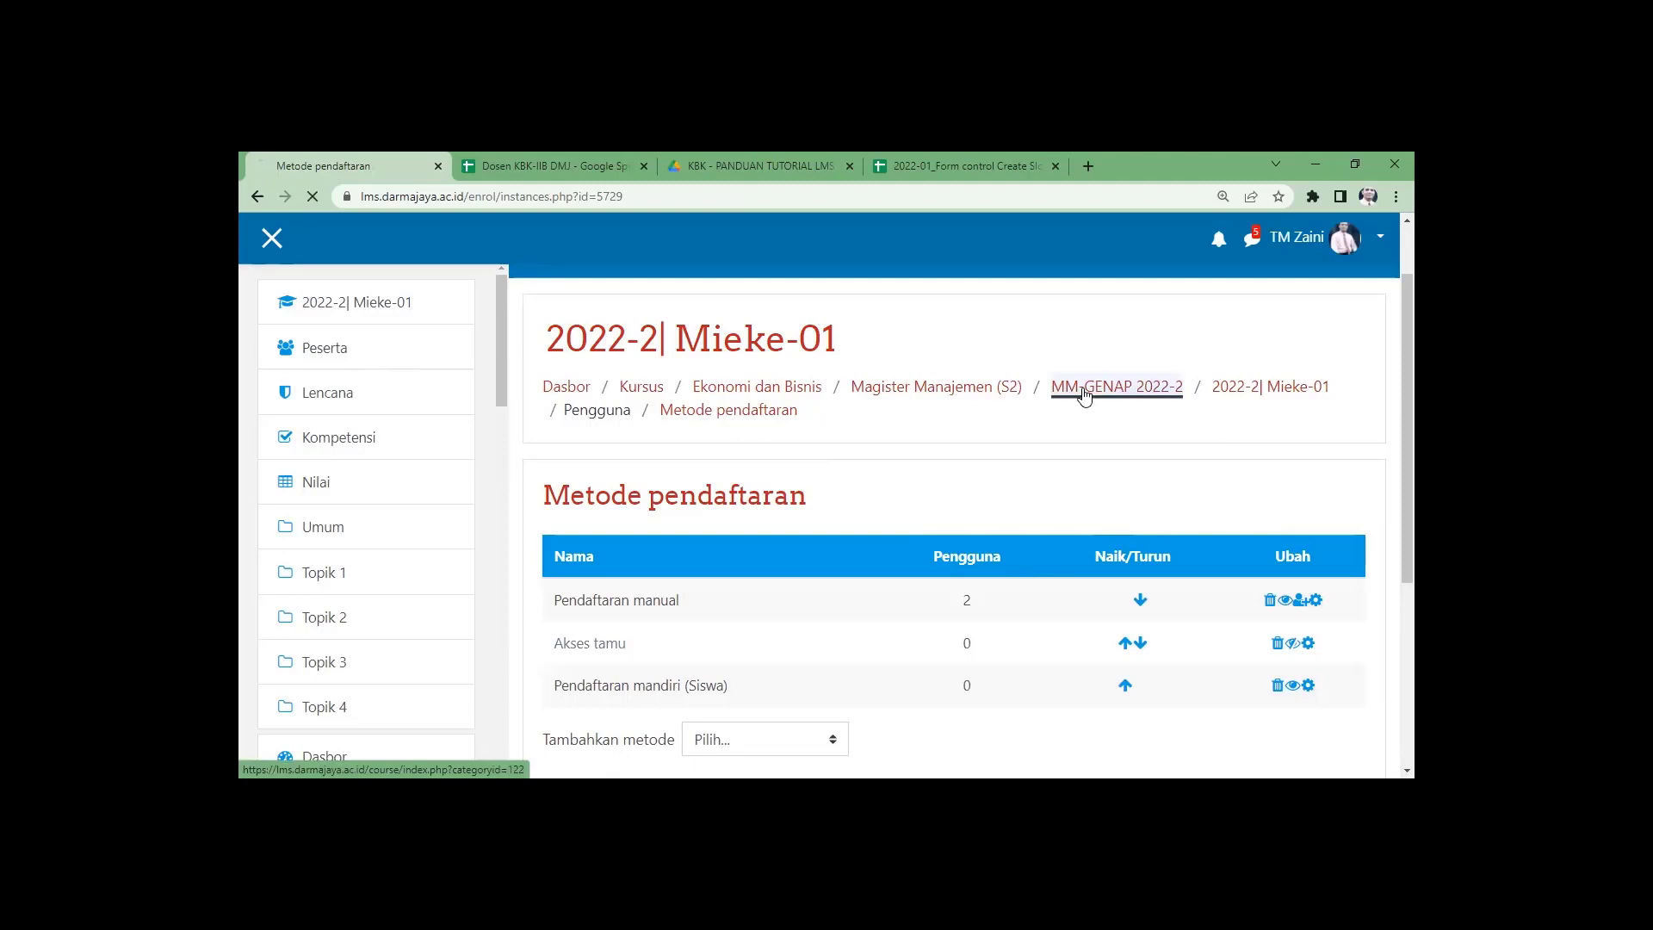
Select the first course's full title and open a blank Tambahkan kursus baru form under Magister Manajemen.
scroll(680, 619, down, 5)
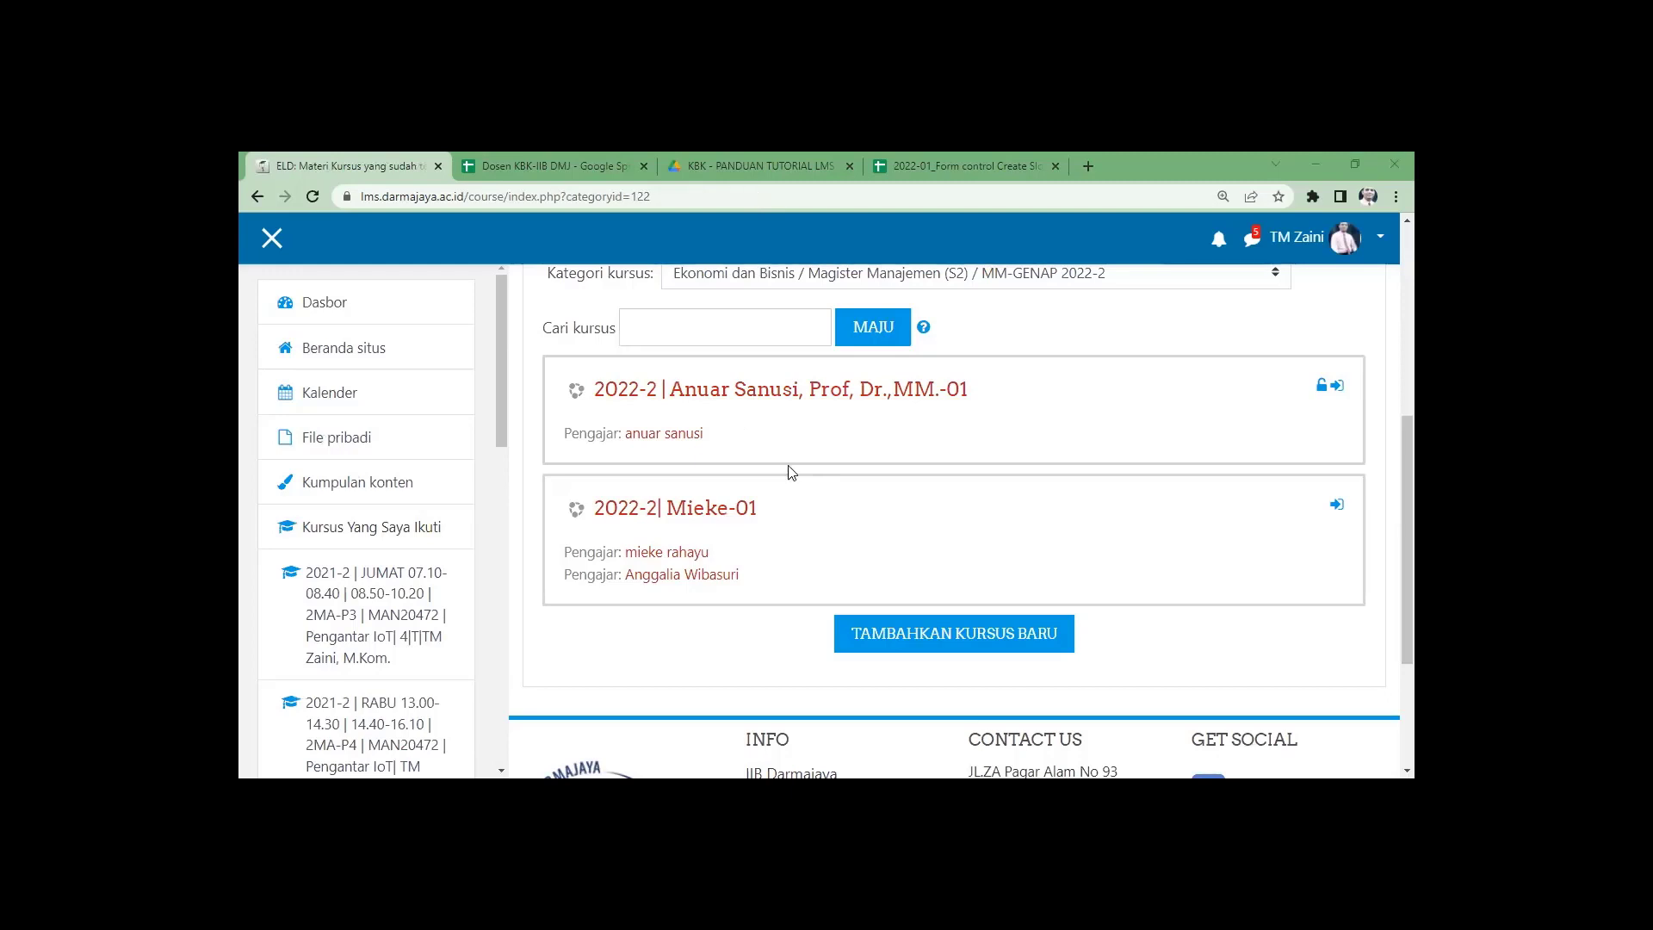
scroll(813, 497, up, 1)
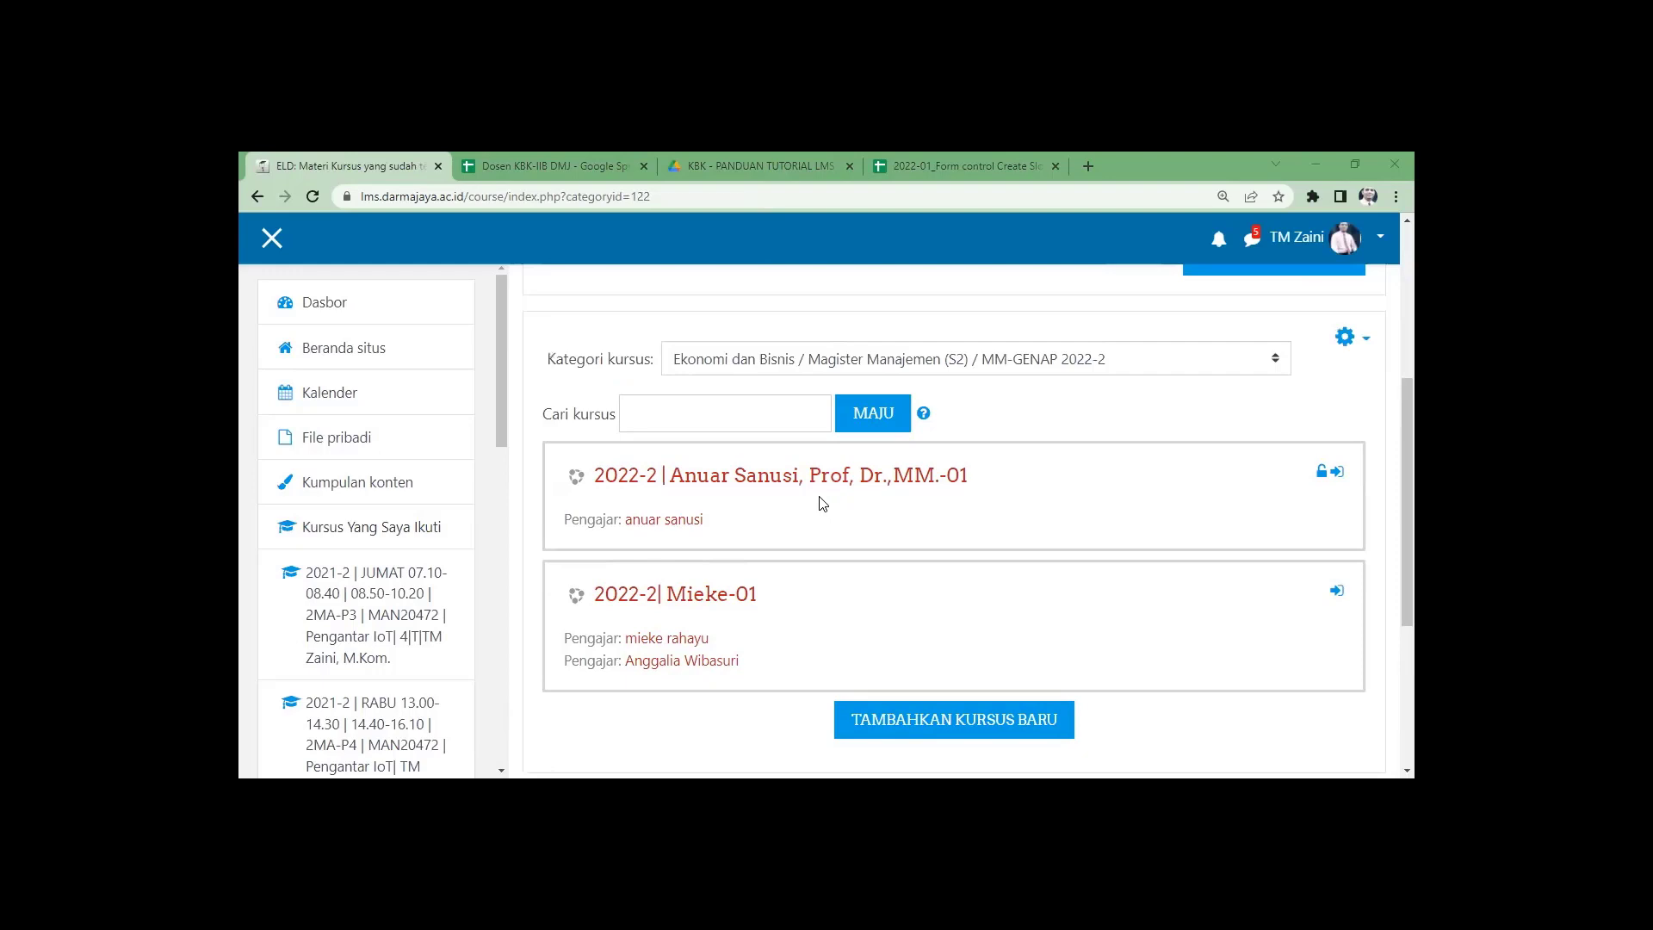
scroll(821, 509, down, 1)
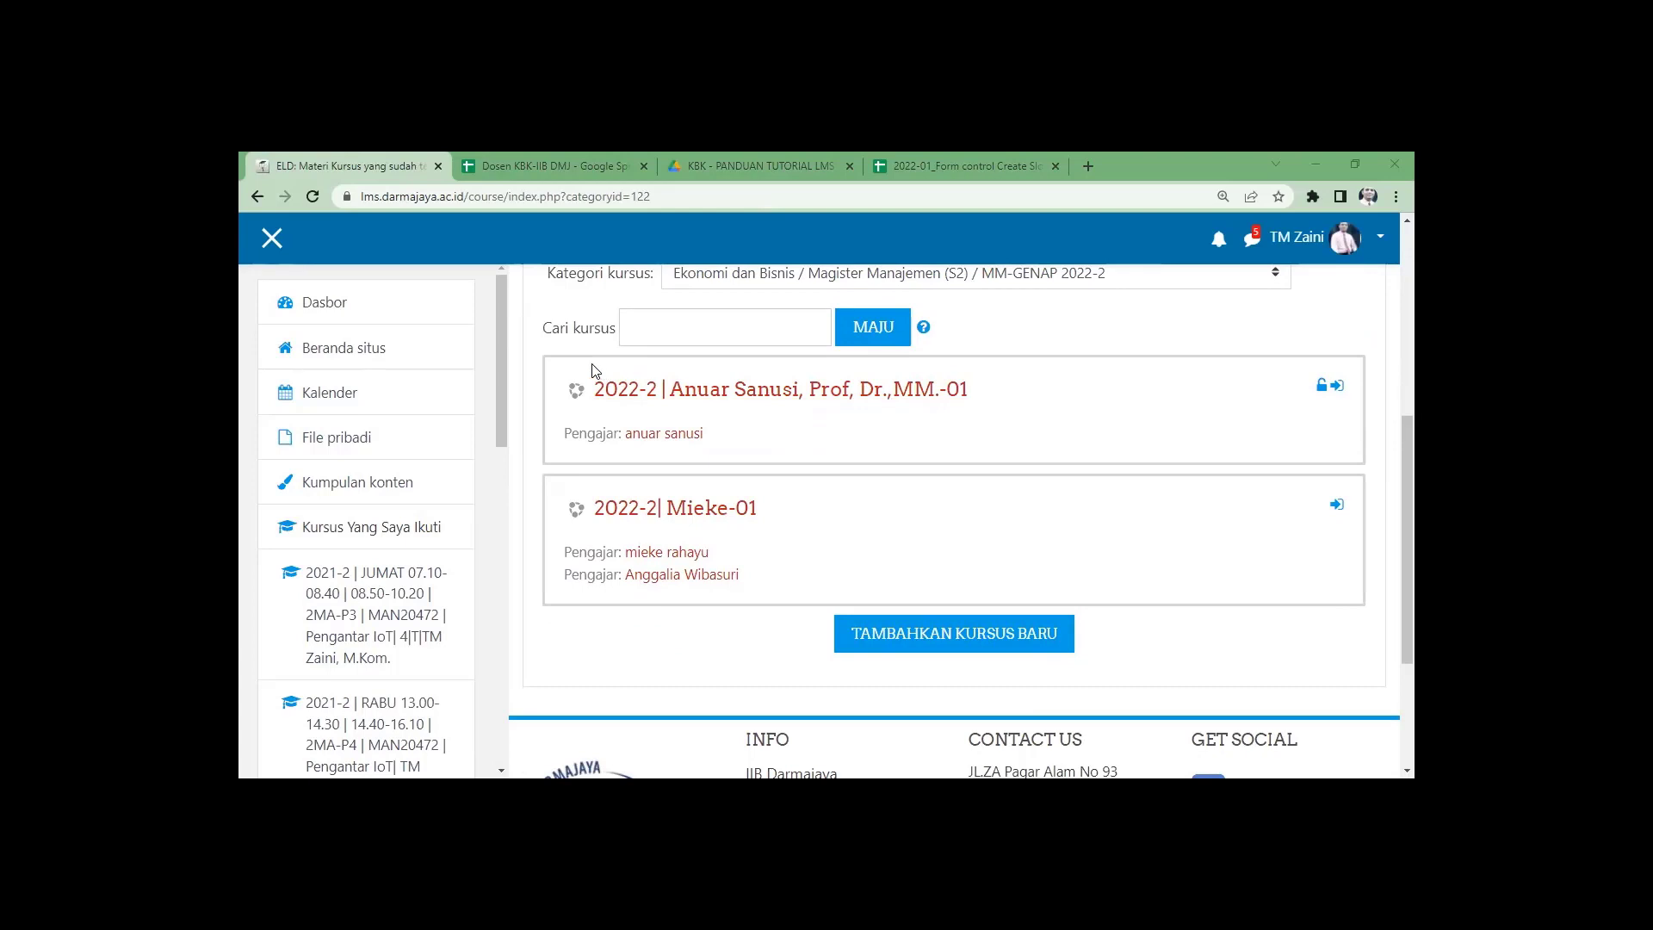
triple_click(598, 393)
key(ctrl+c)
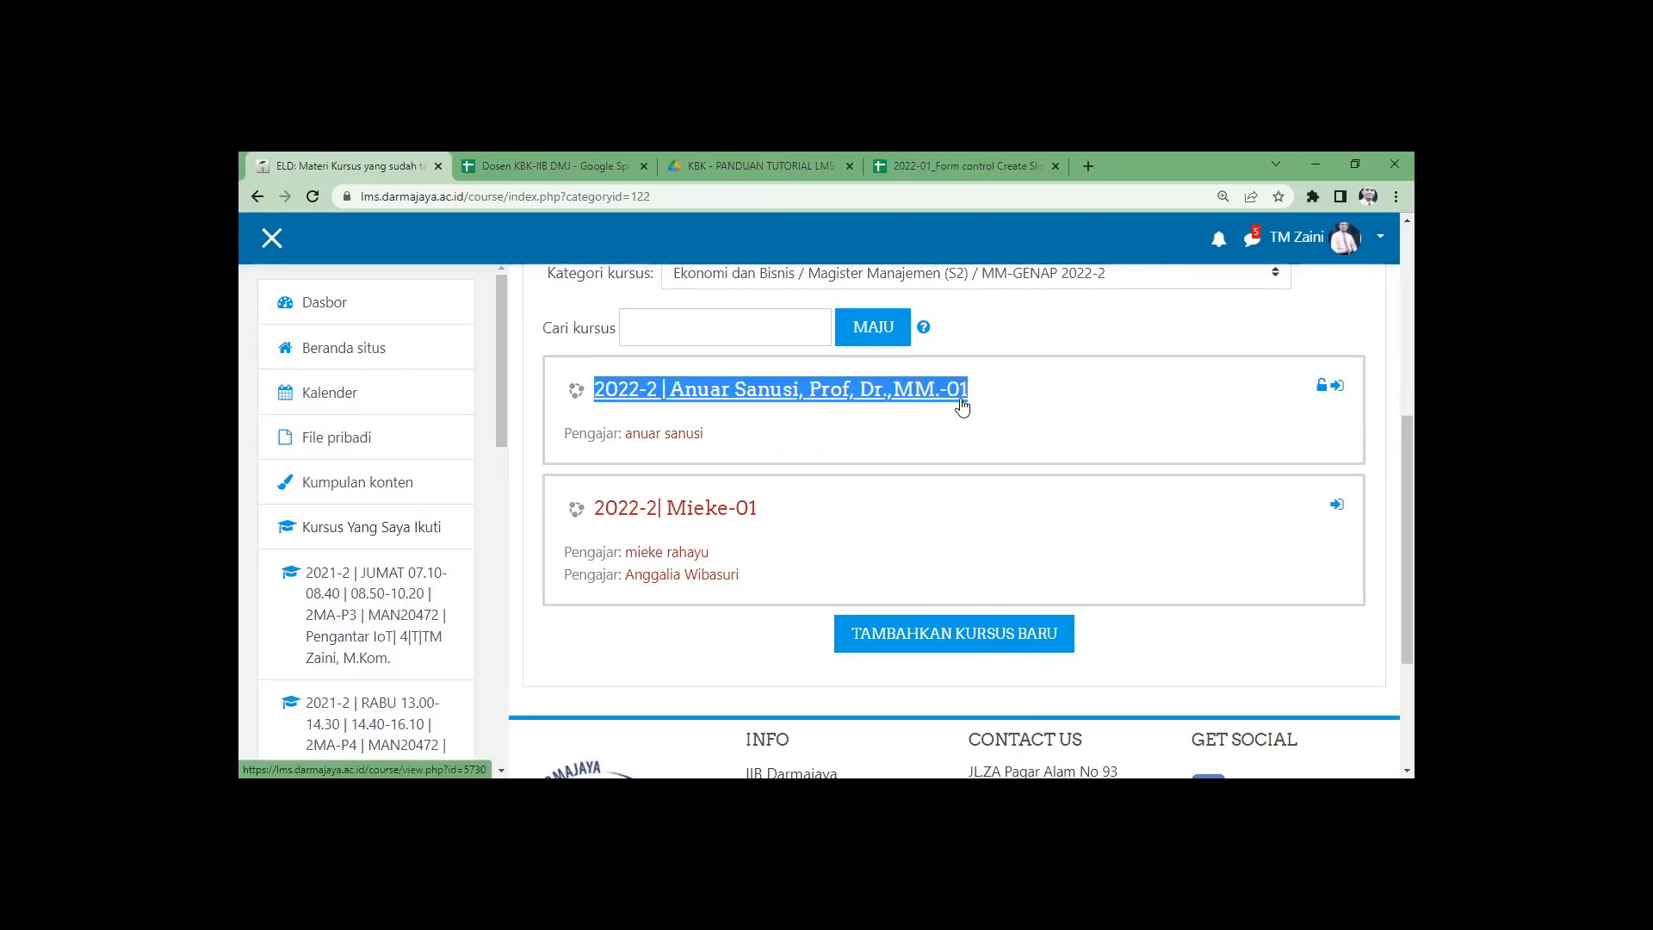
click(978, 657)
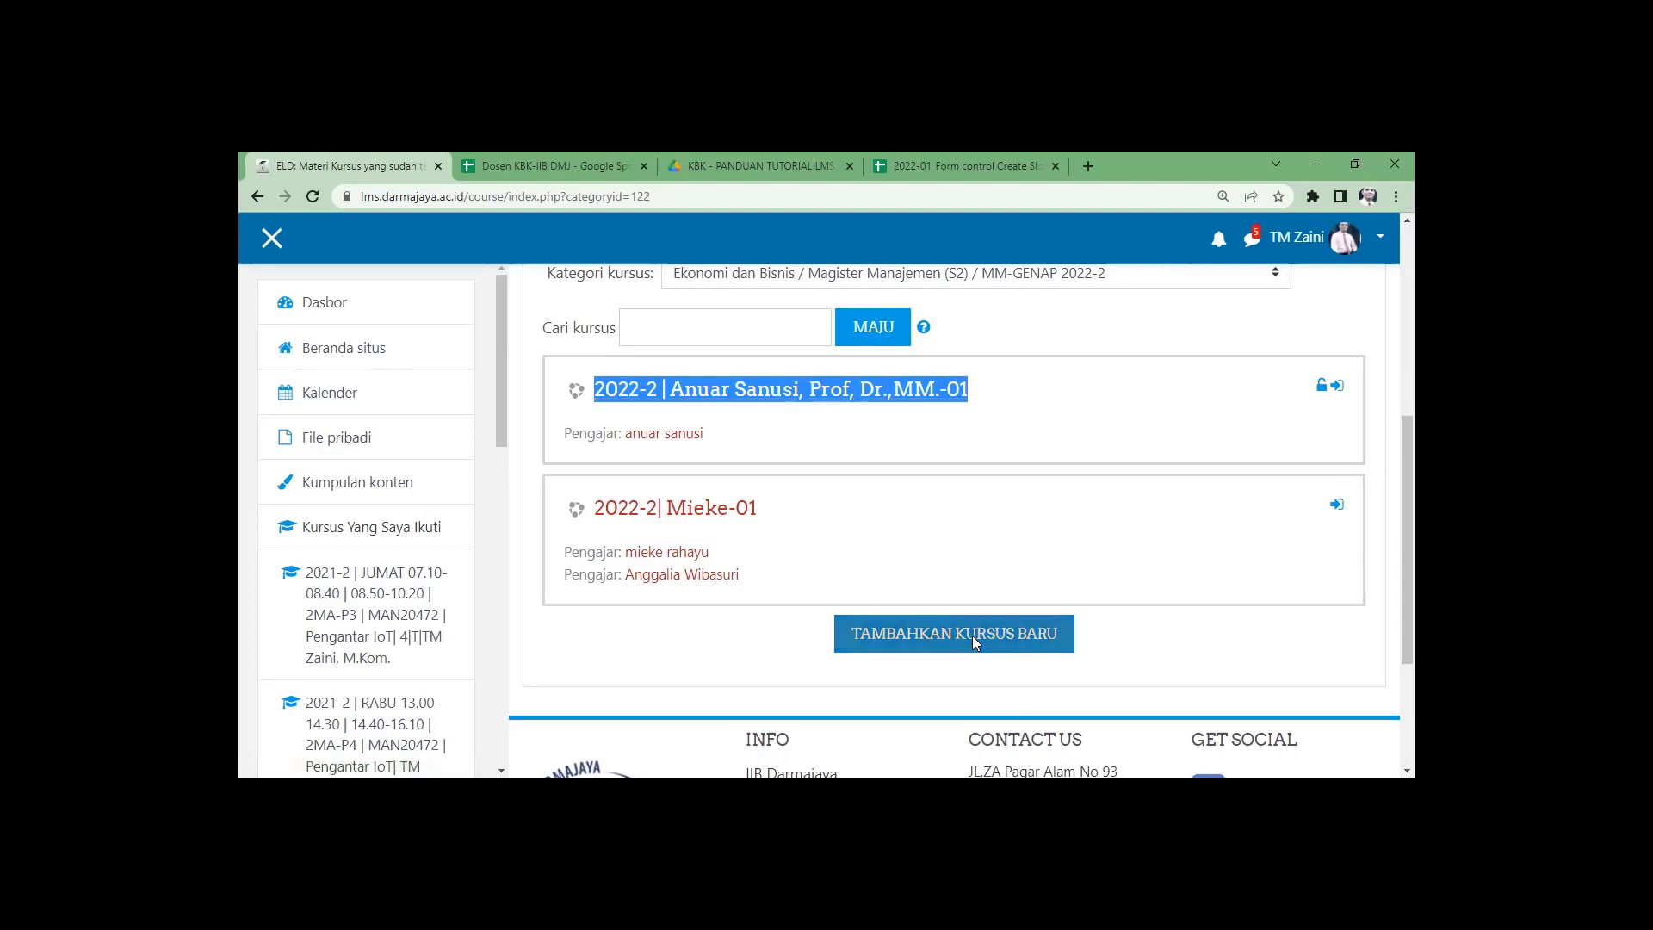
scroll(827, 628, down, 4)
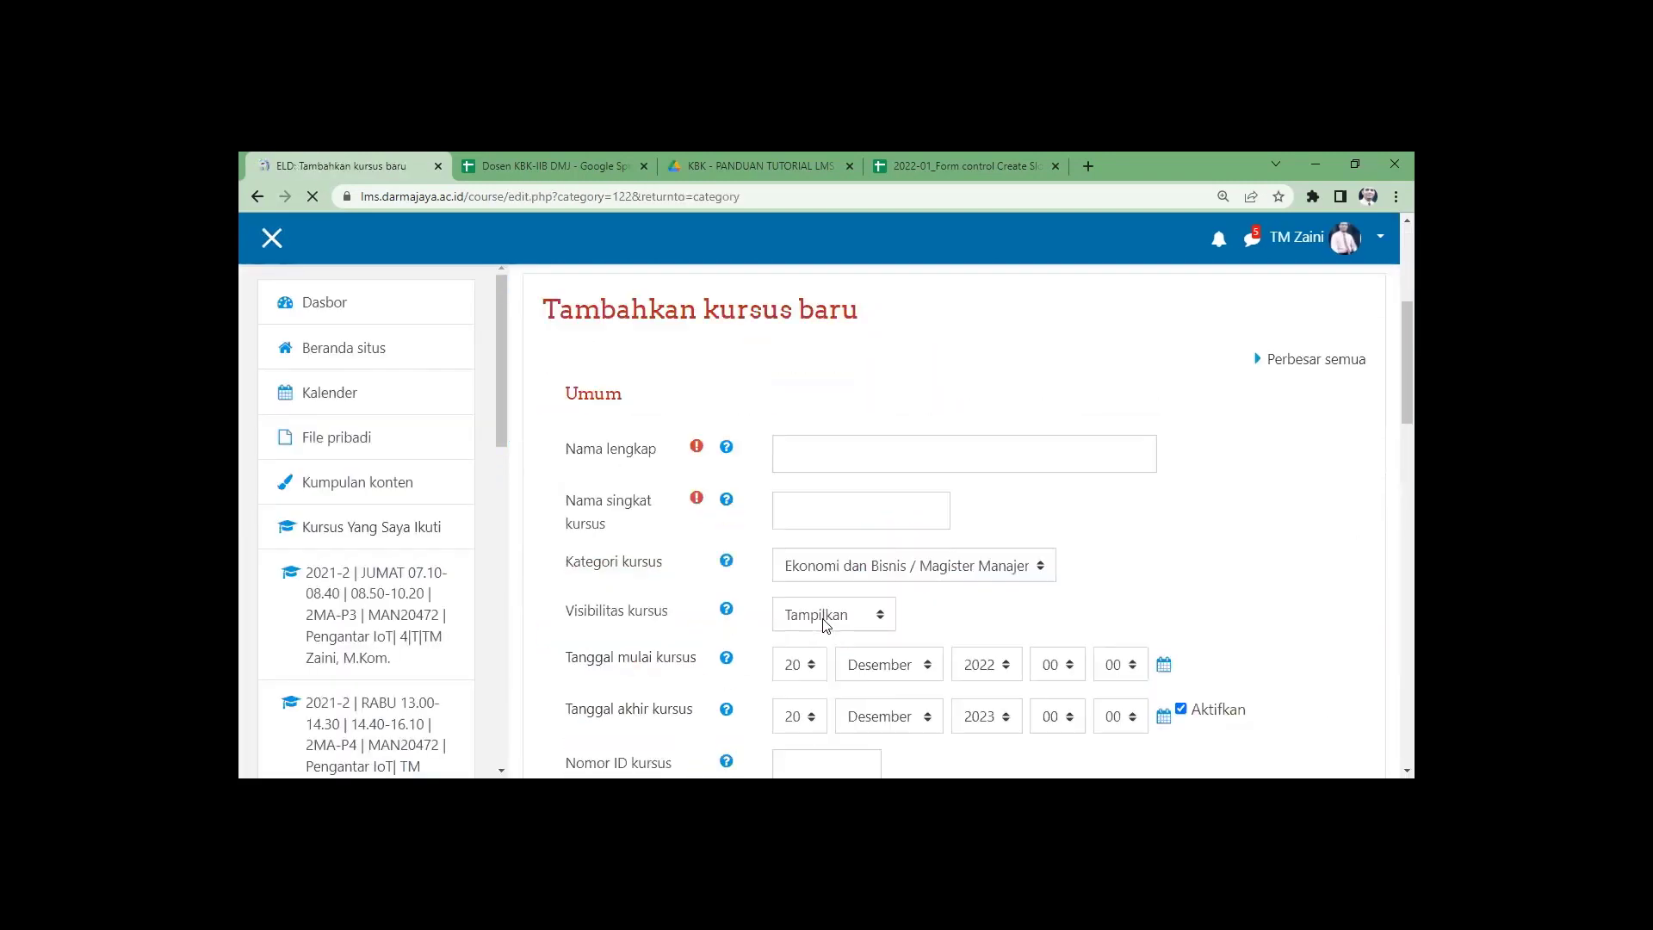
Paste the copied course title as the full name and reuse it as the -02 short name.
click(810, 446)
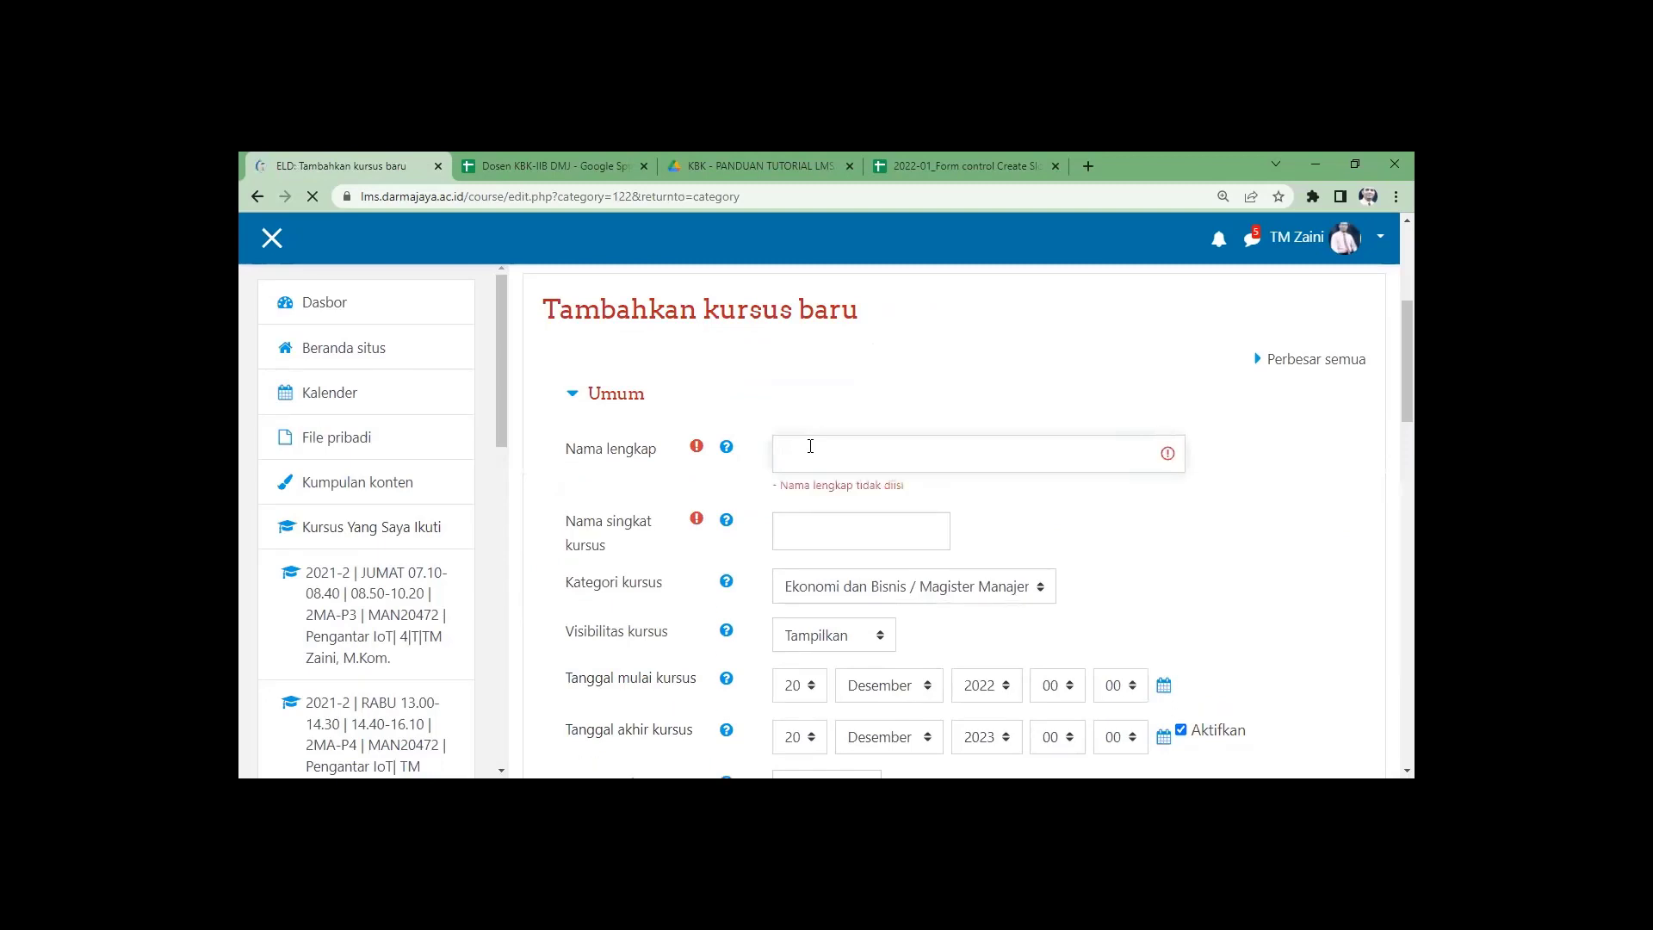
click(816, 454)
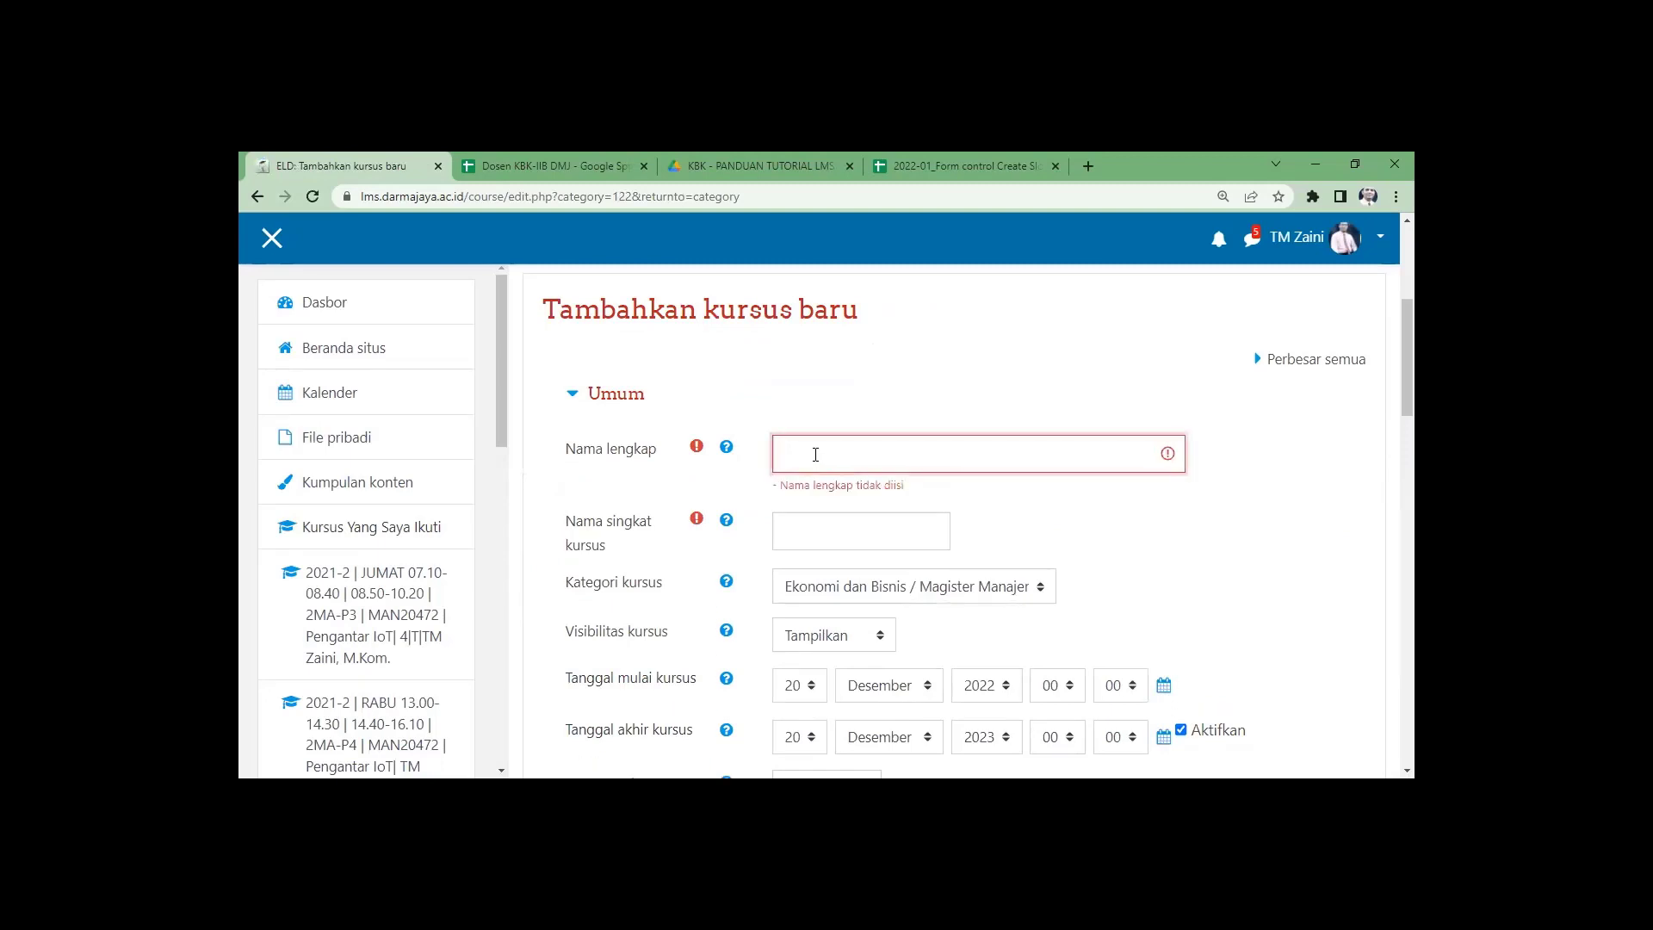
key(ctrl+v)
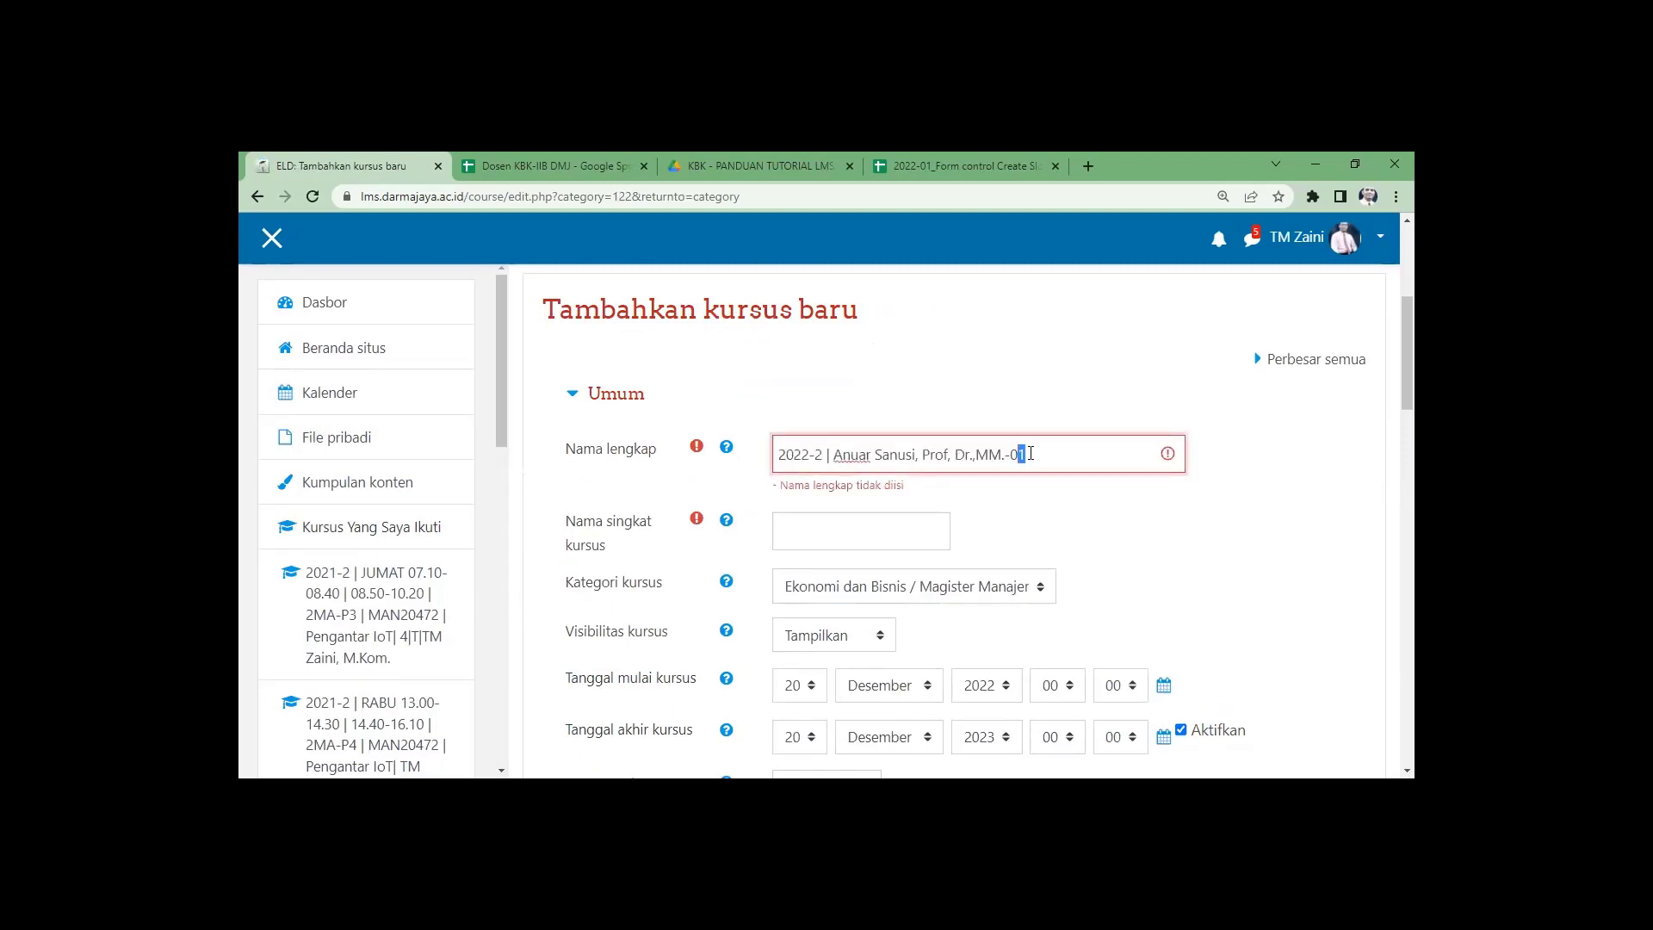
drag(1042, 451, 780, 454)
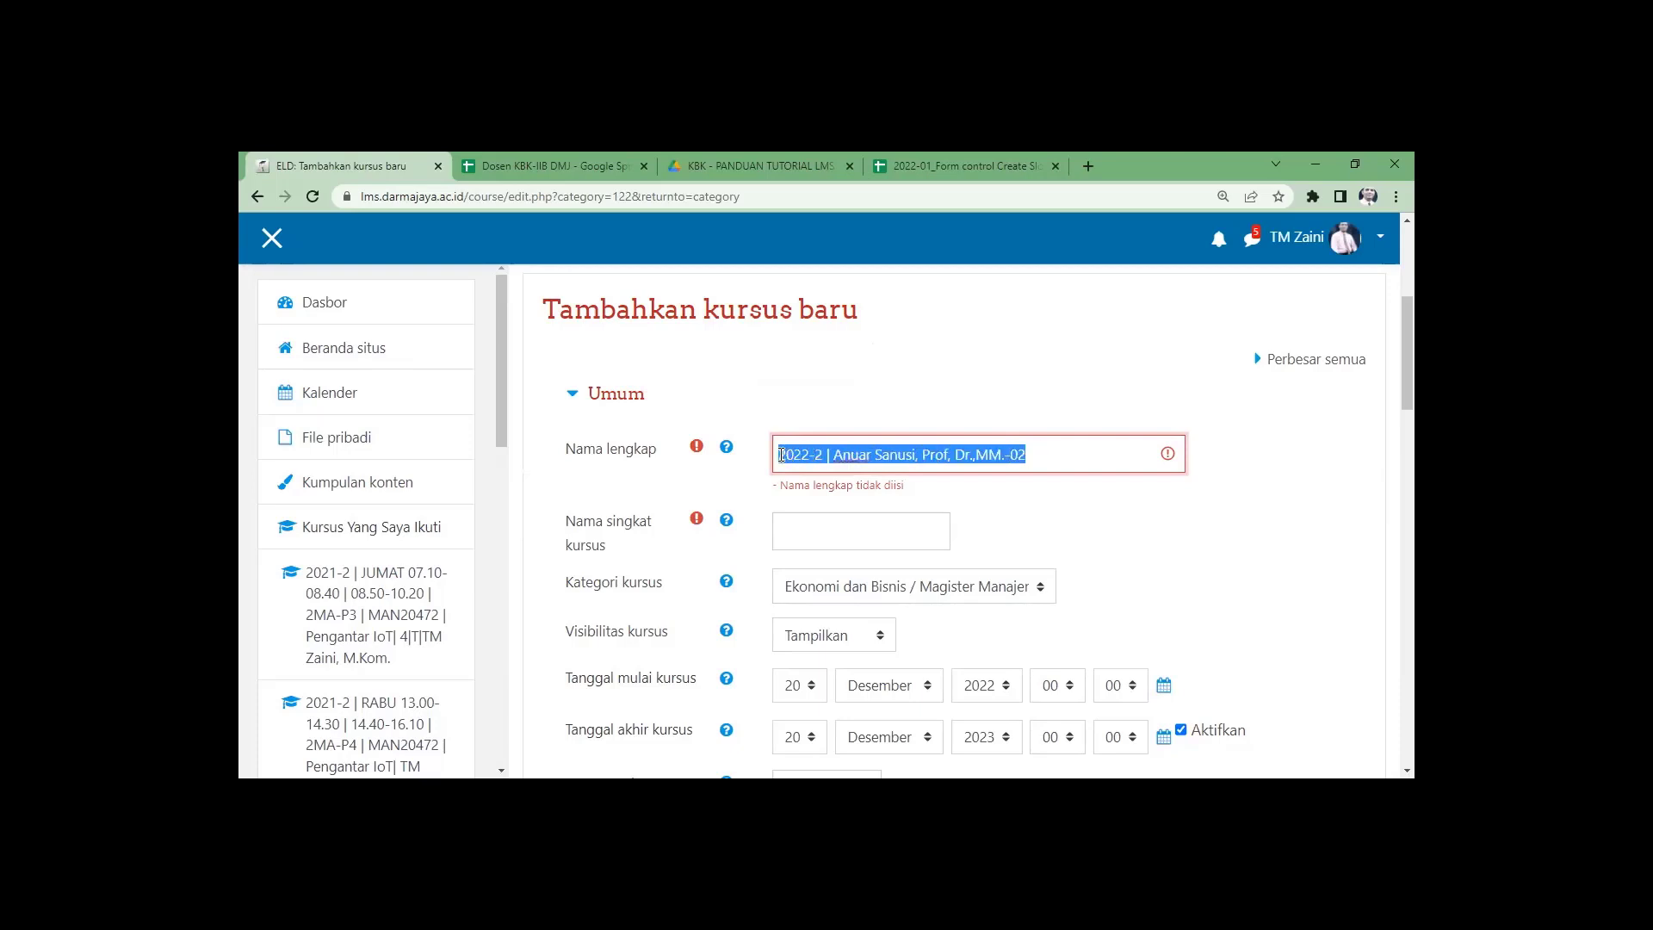
click(786, 541)
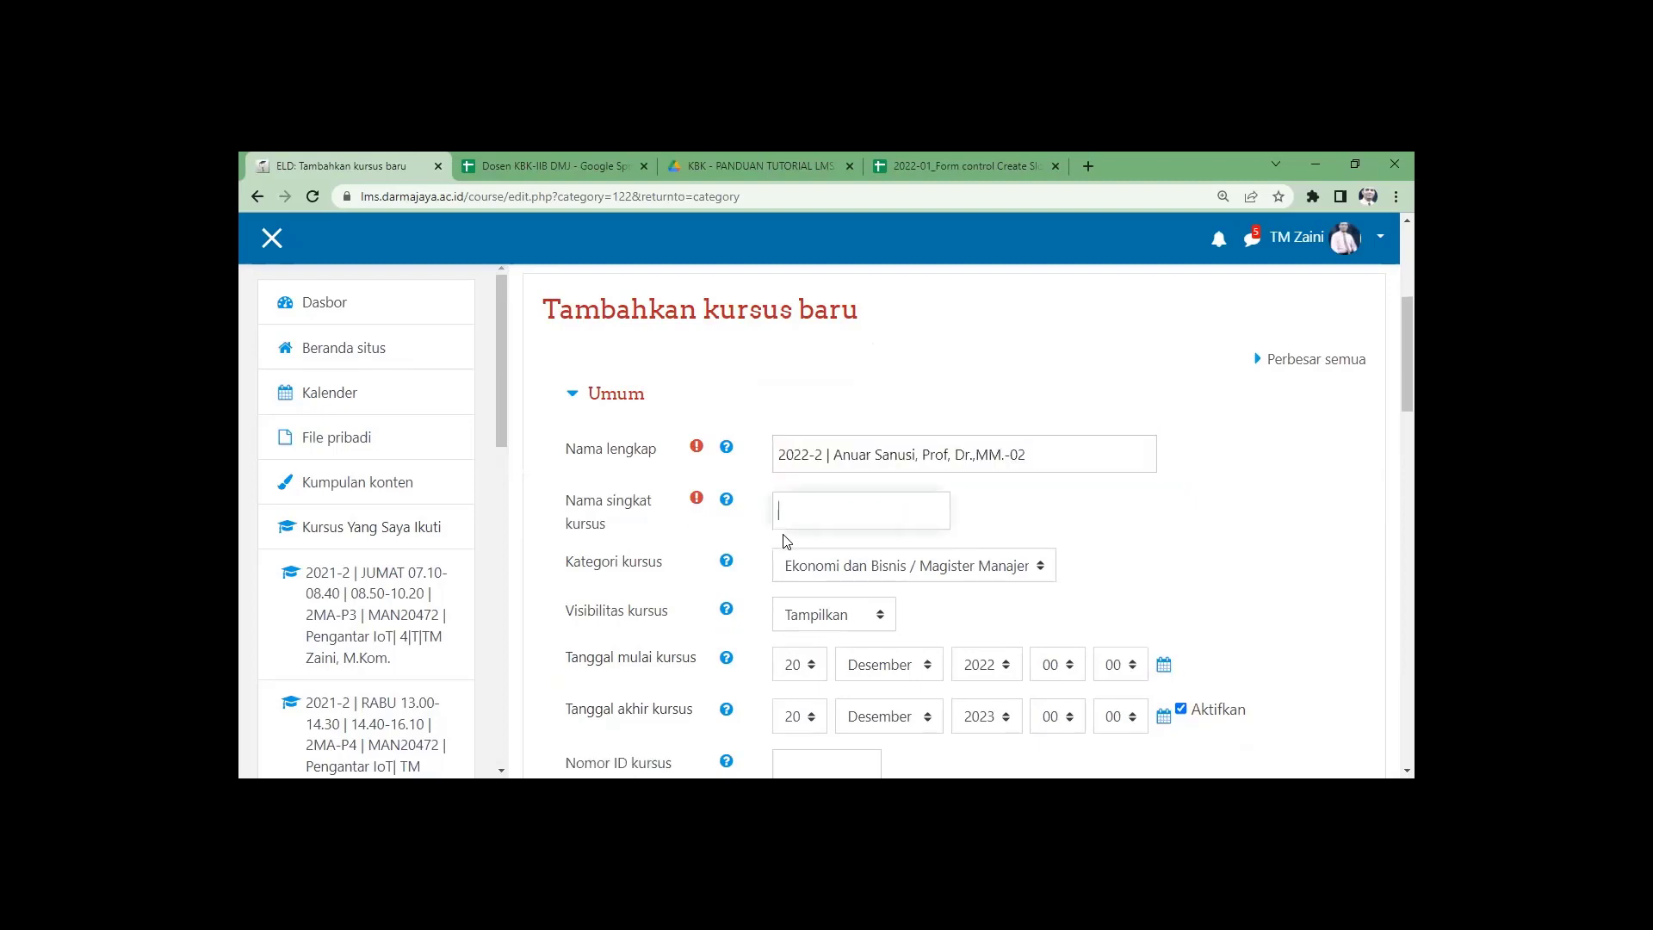
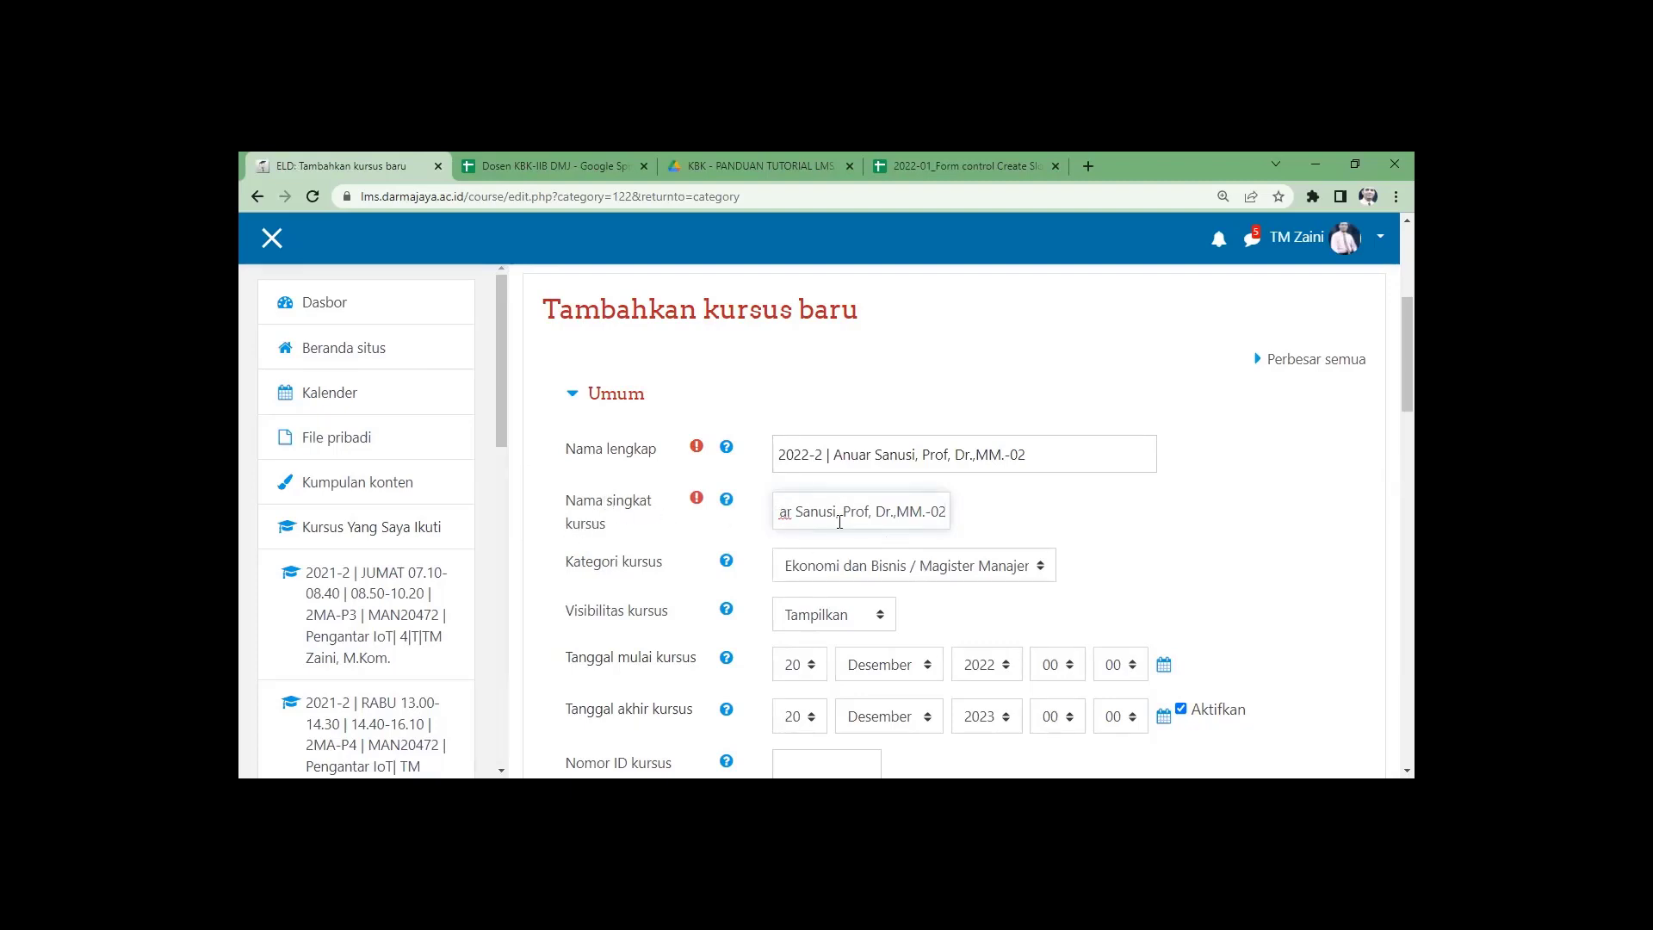
Set the course to start 20 Maret 2023 and end in Juli, then save it.
scroll(747, 598, down, 2)
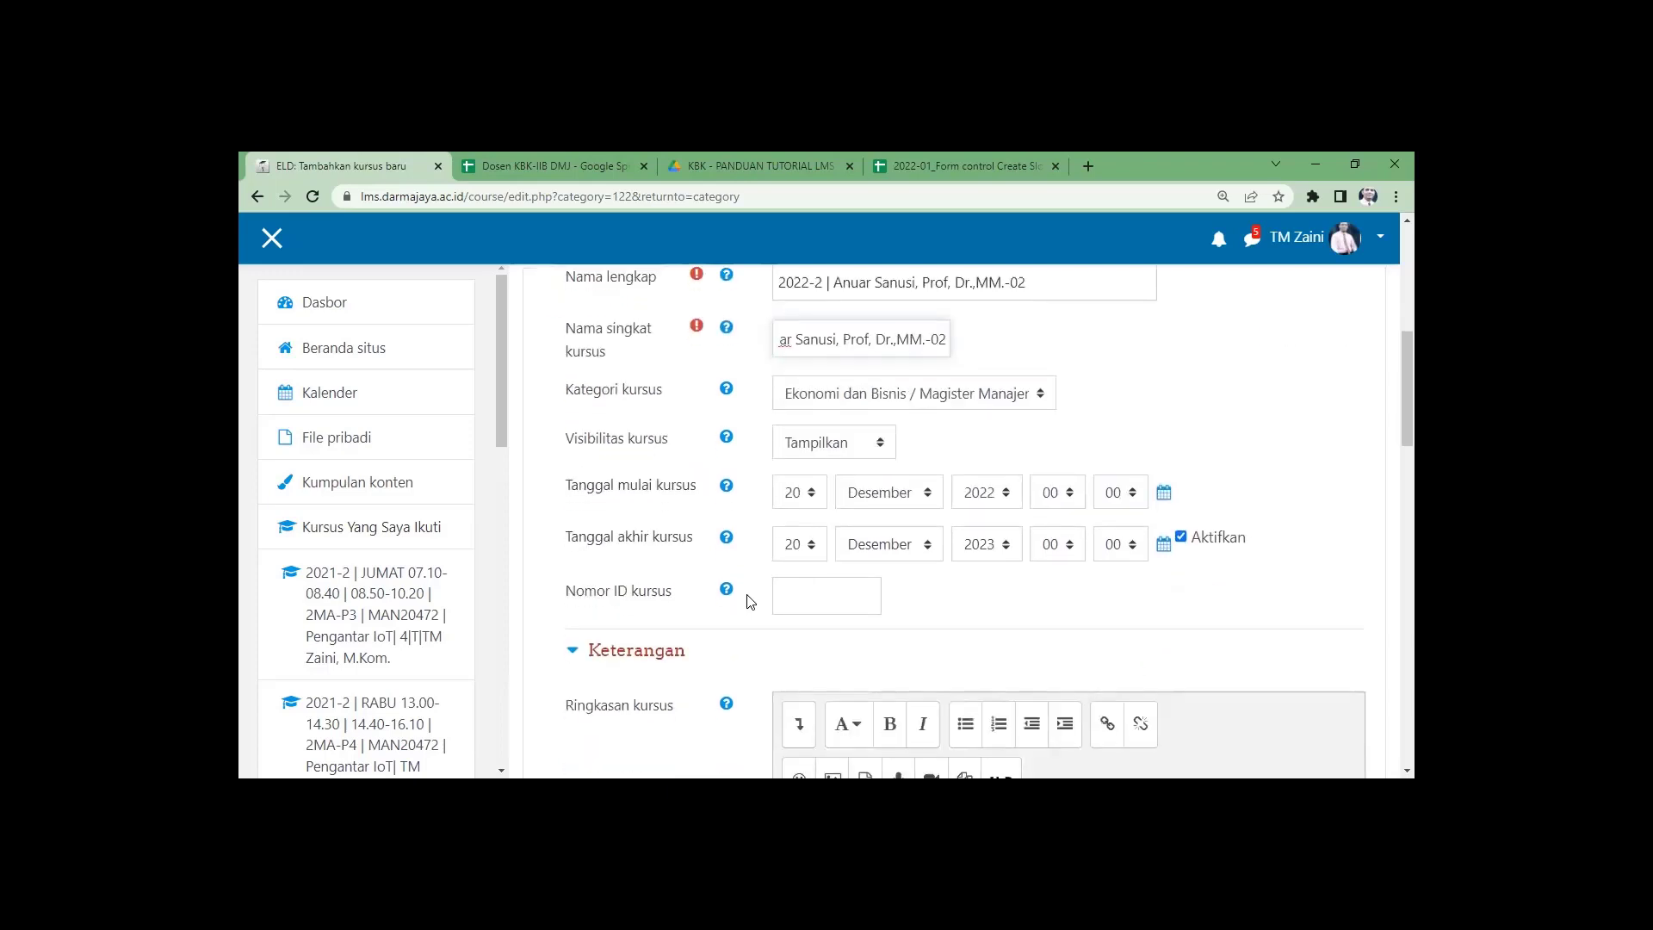
click(1011, 497)
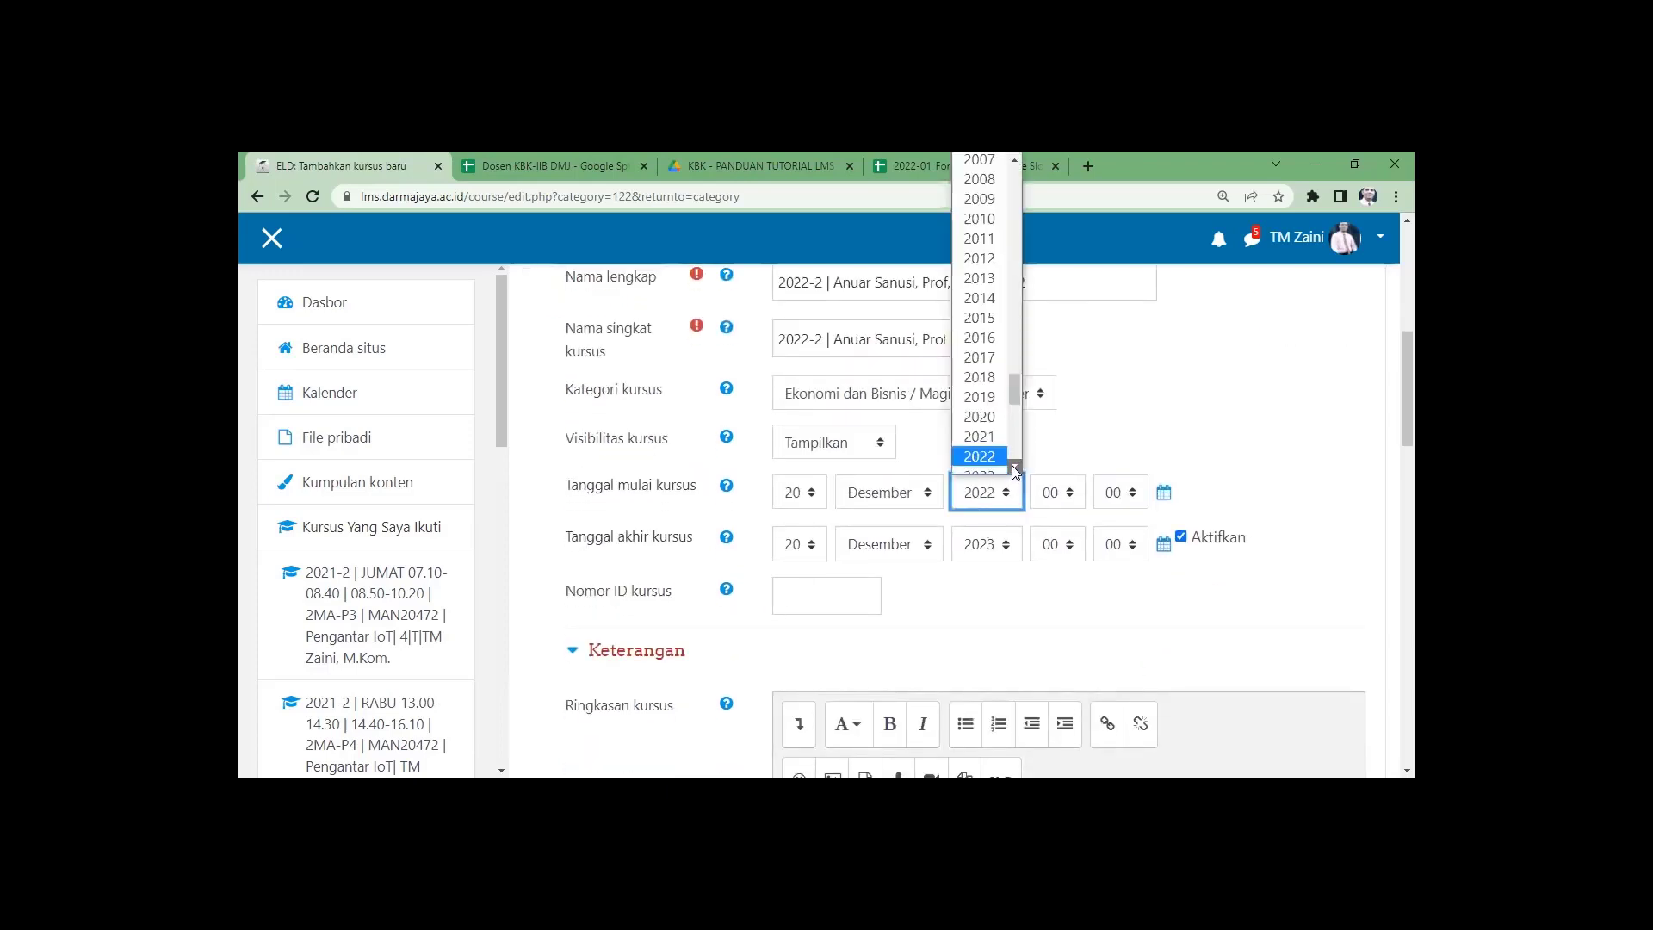
scroll(1014, 469, down, 1)
click(996, 421)
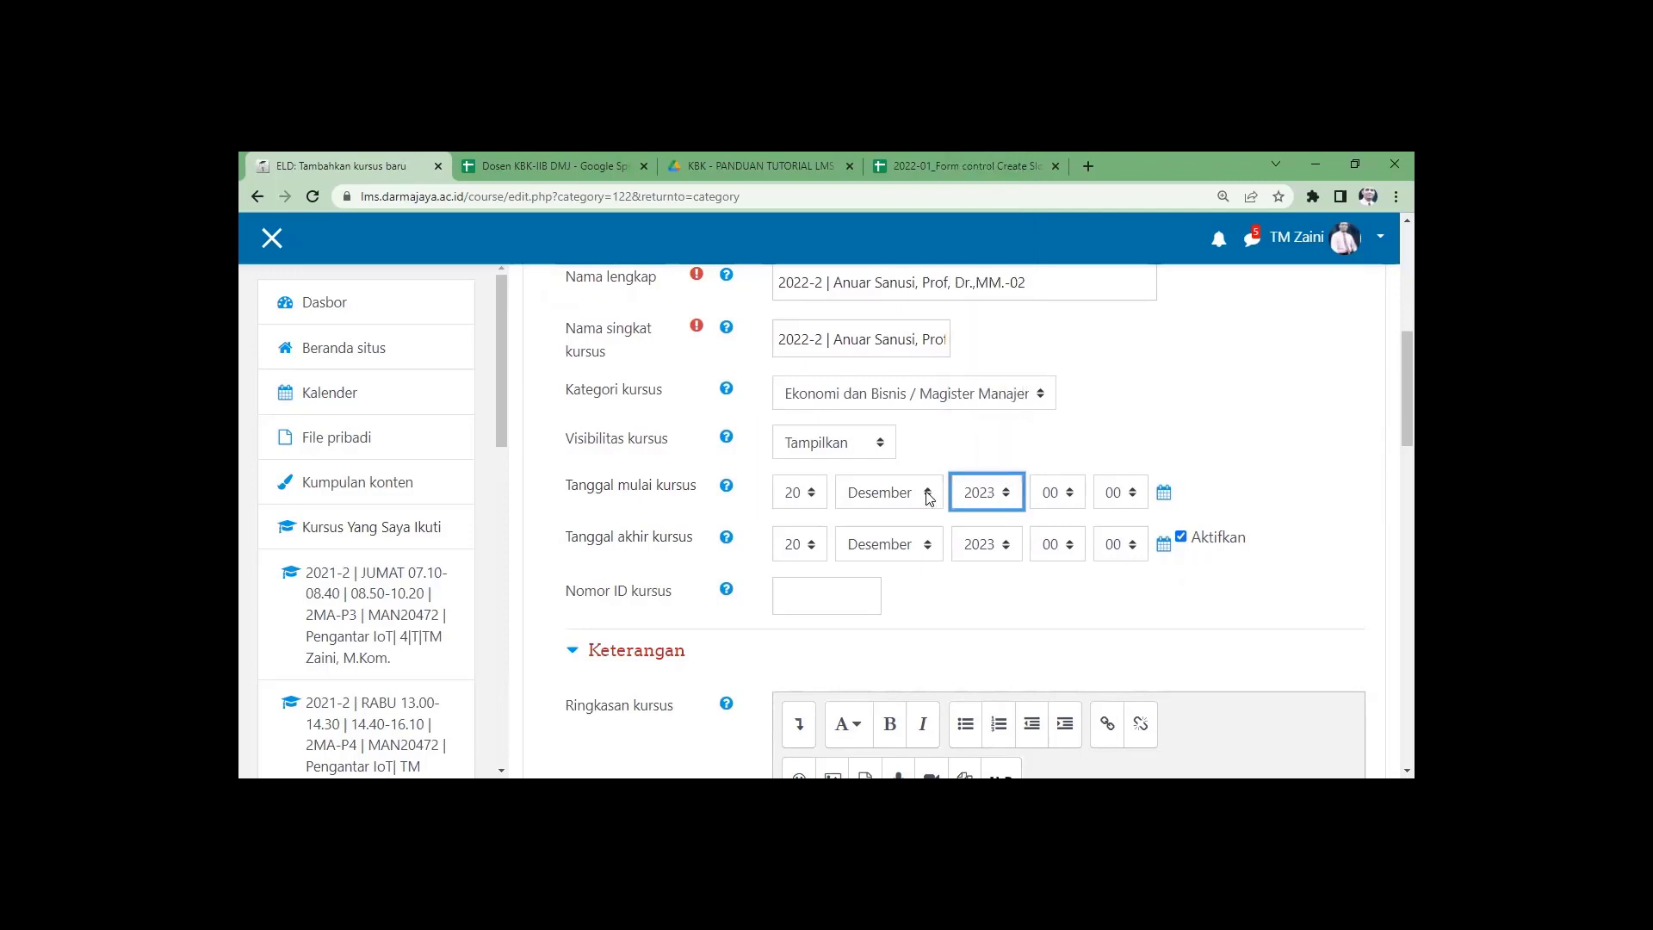
click(889, 492)
click(931, 554)
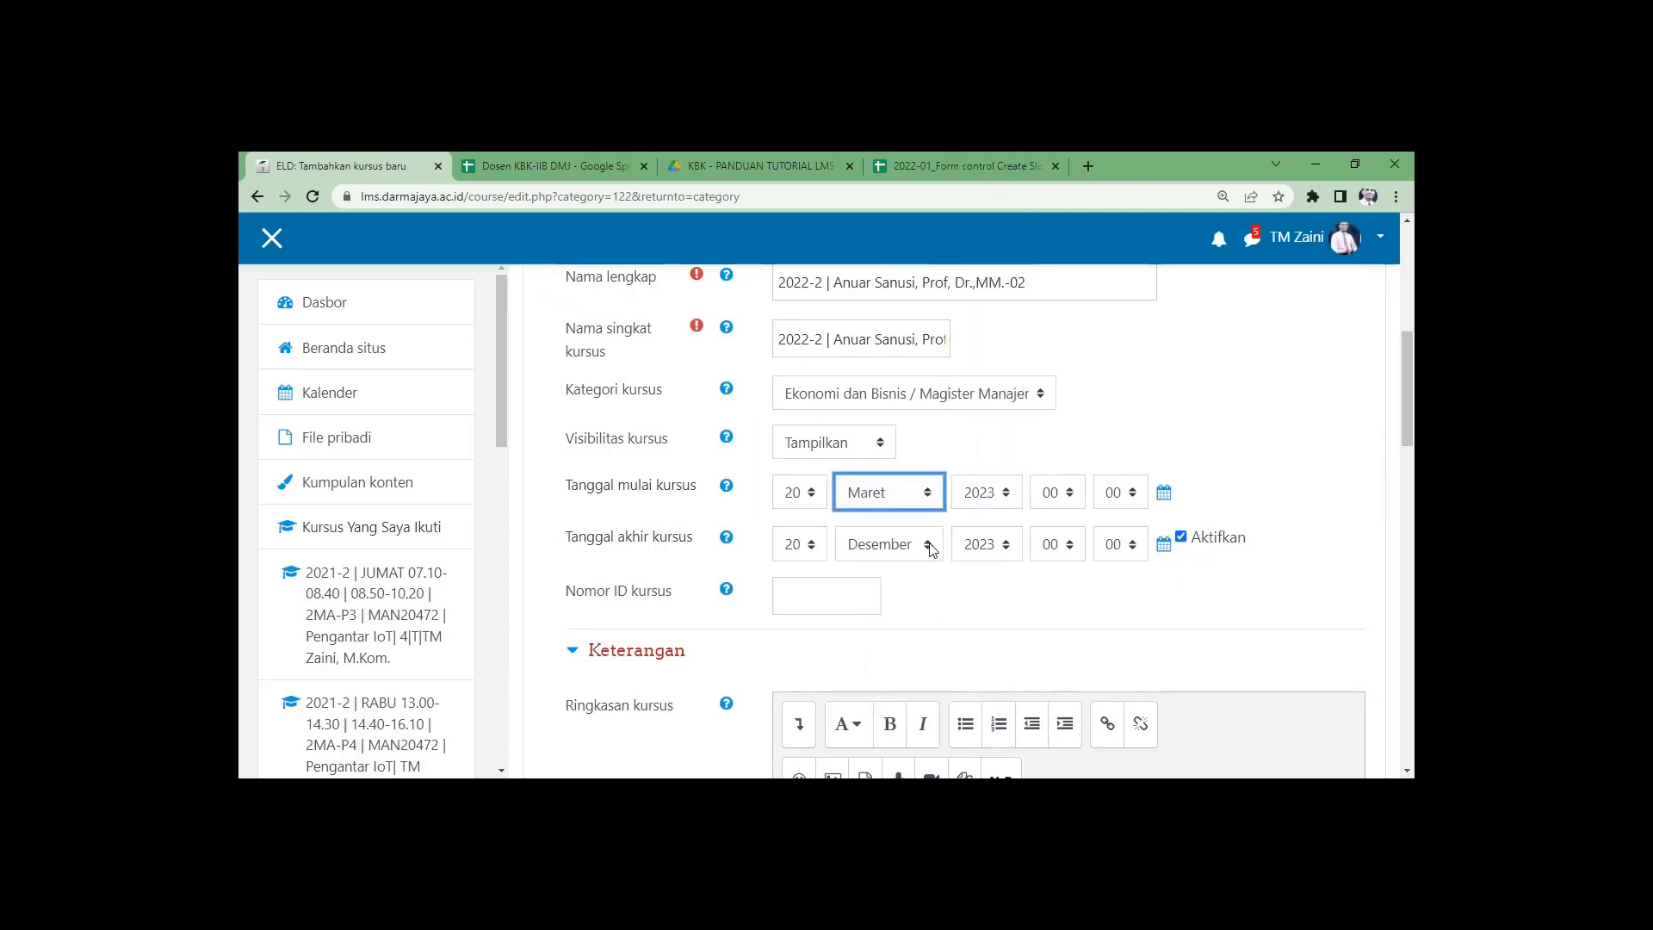
click(930, 545)
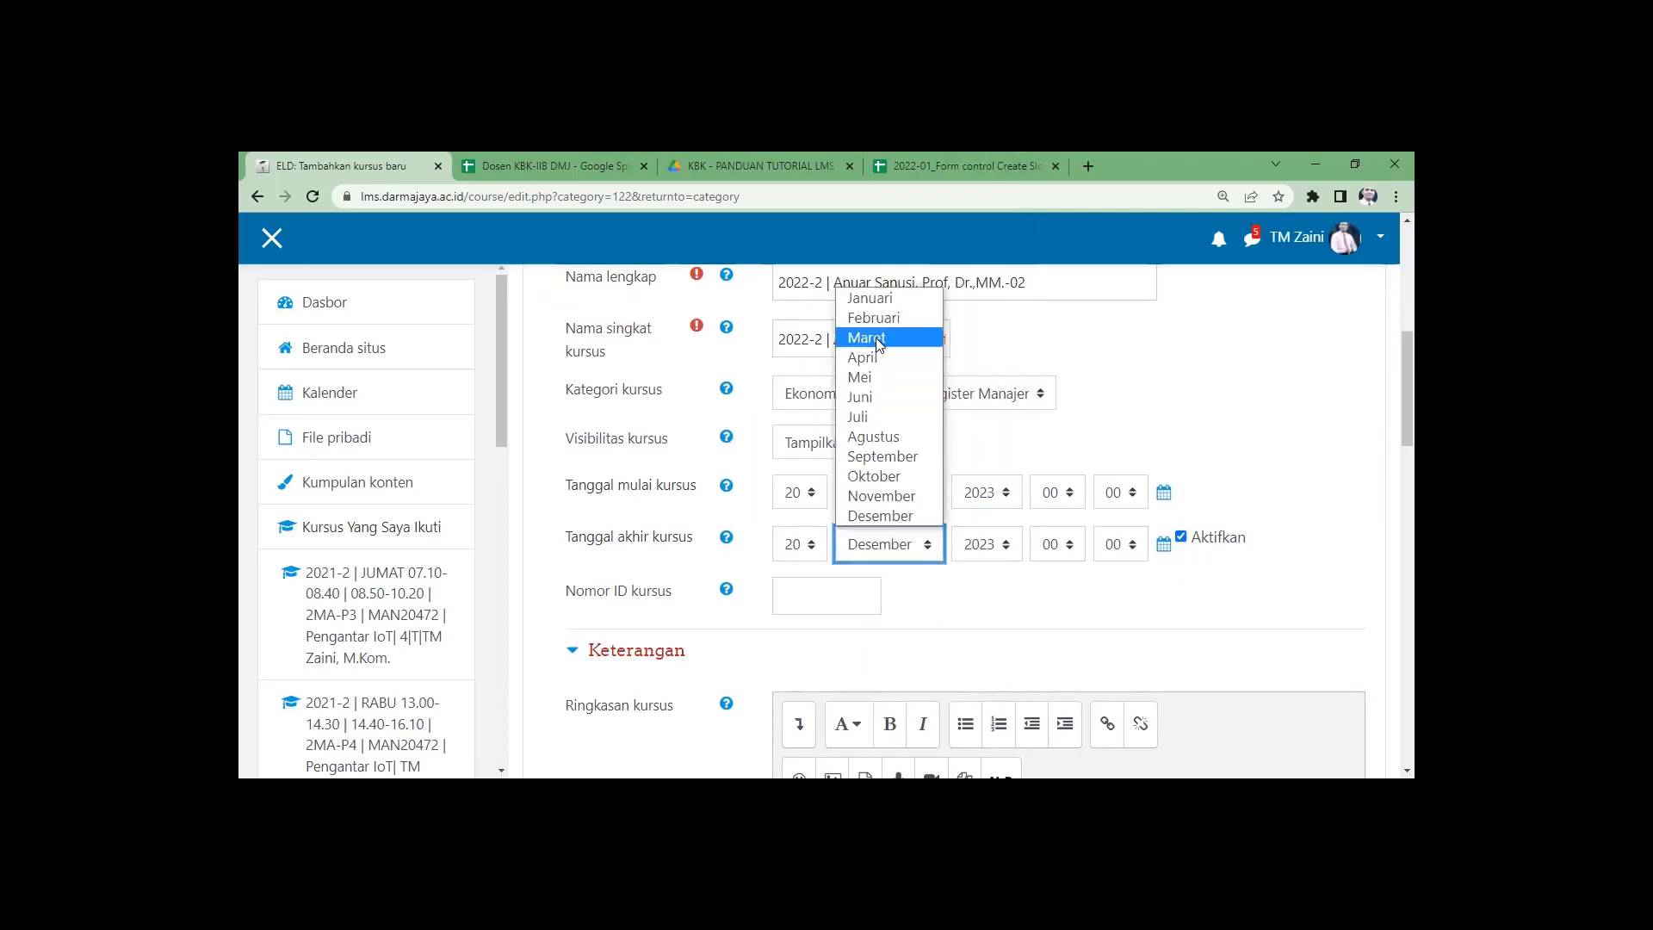
click(875, 420)
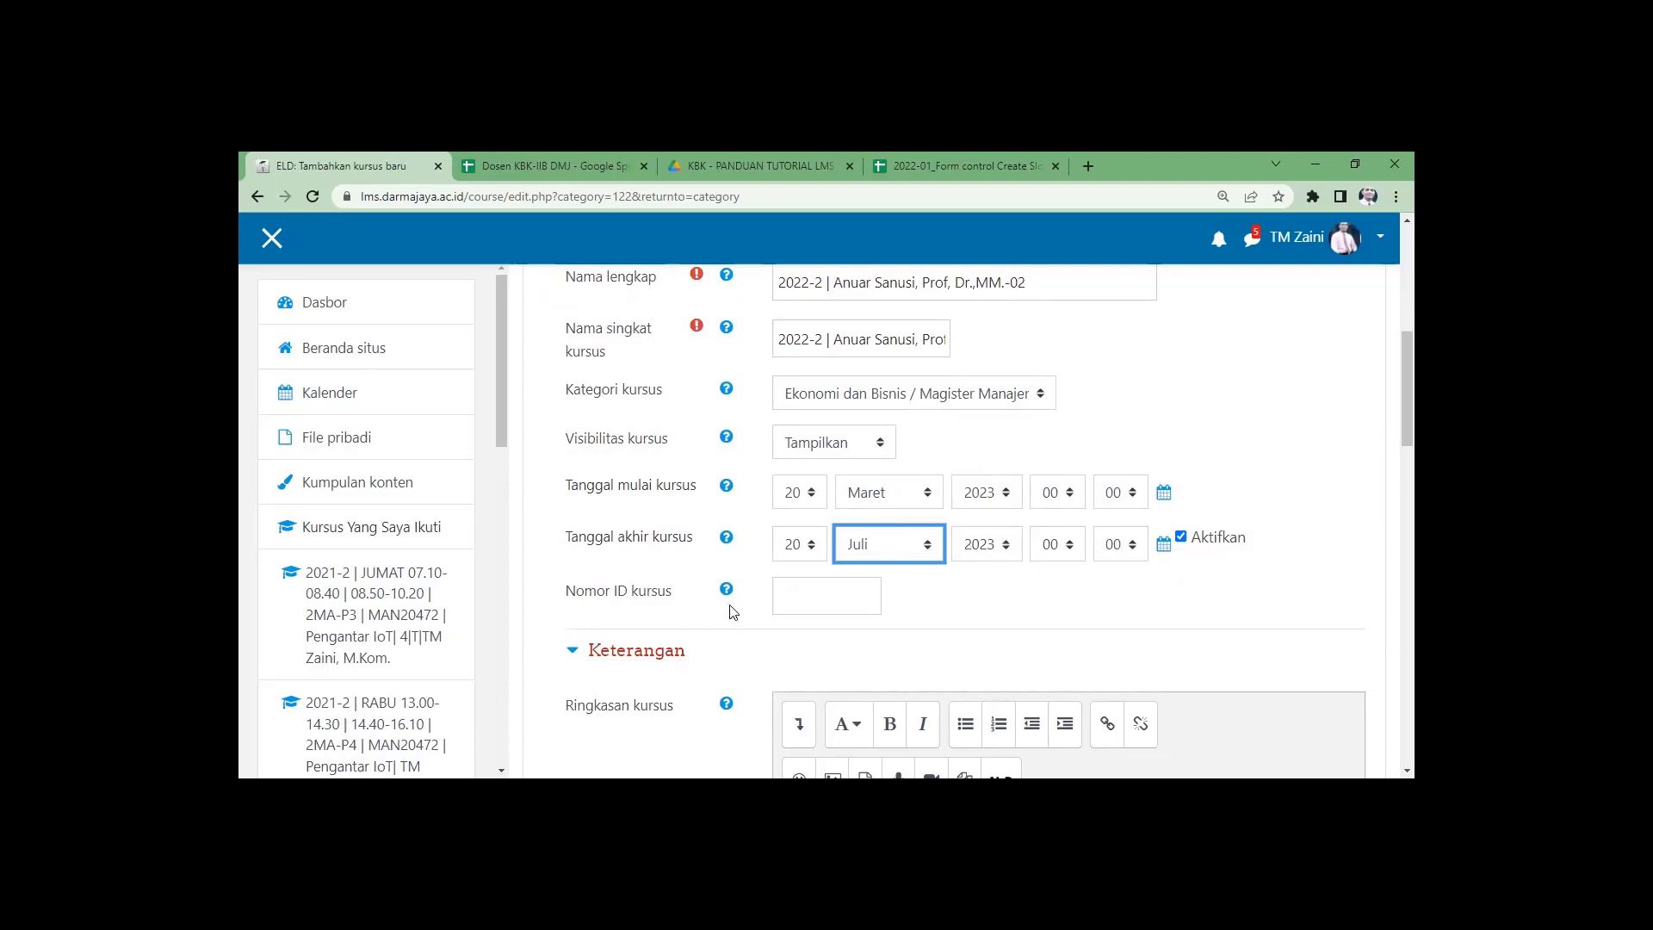
click(755, 645)
scroll(755, 645, down, 15)
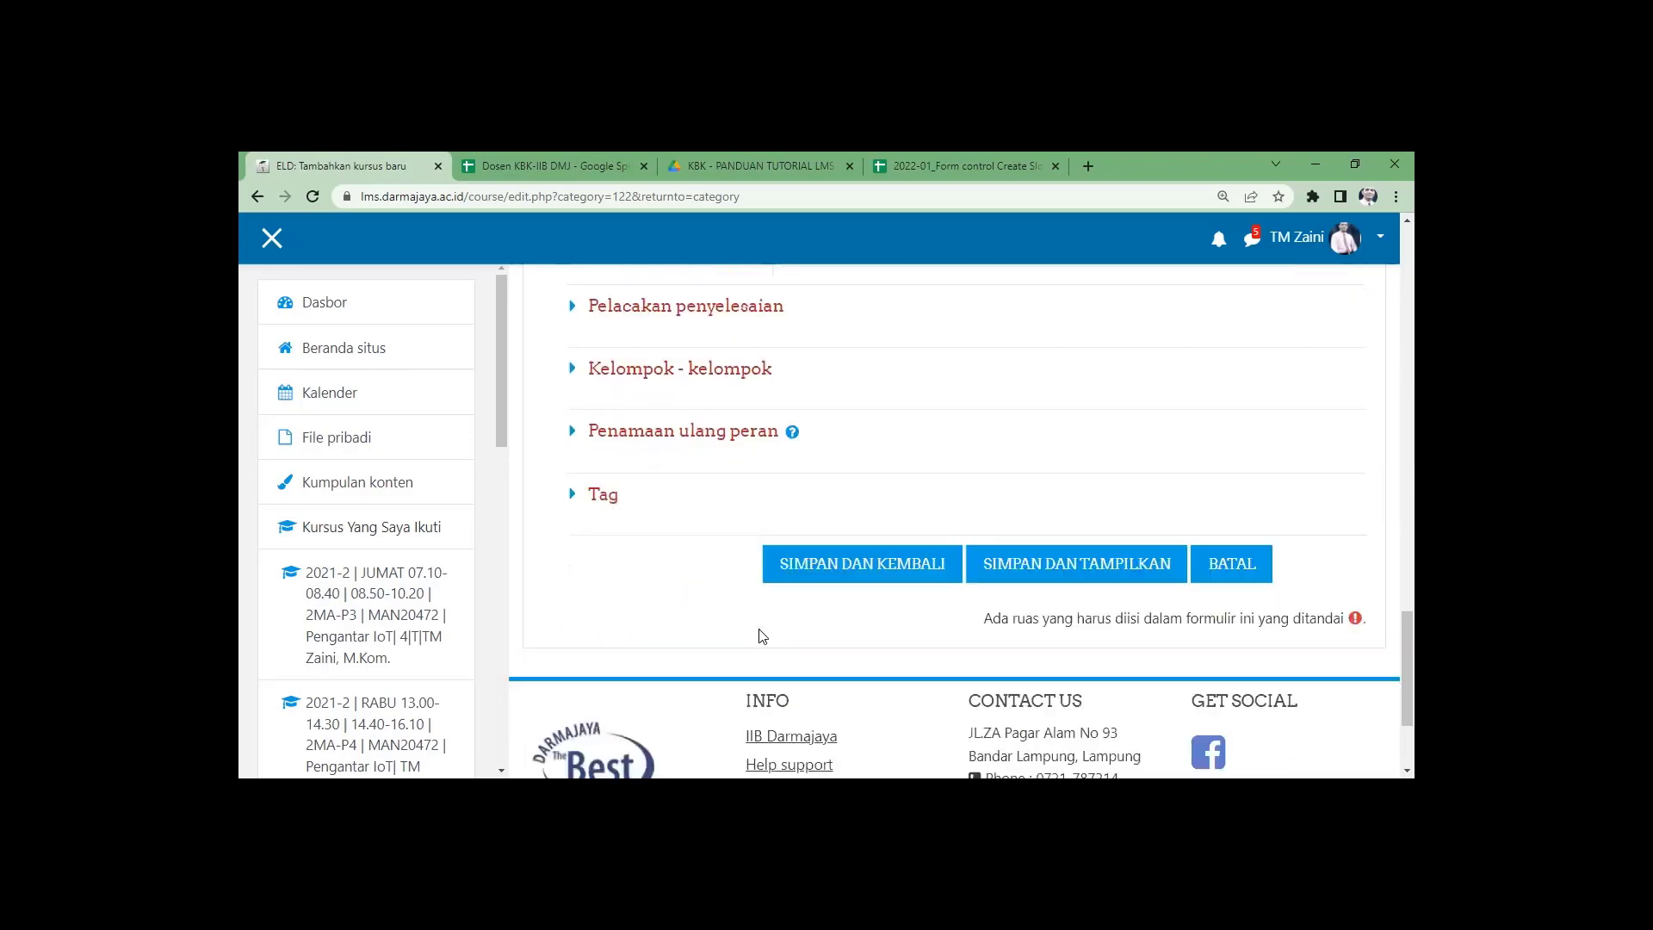
click(832, 567)
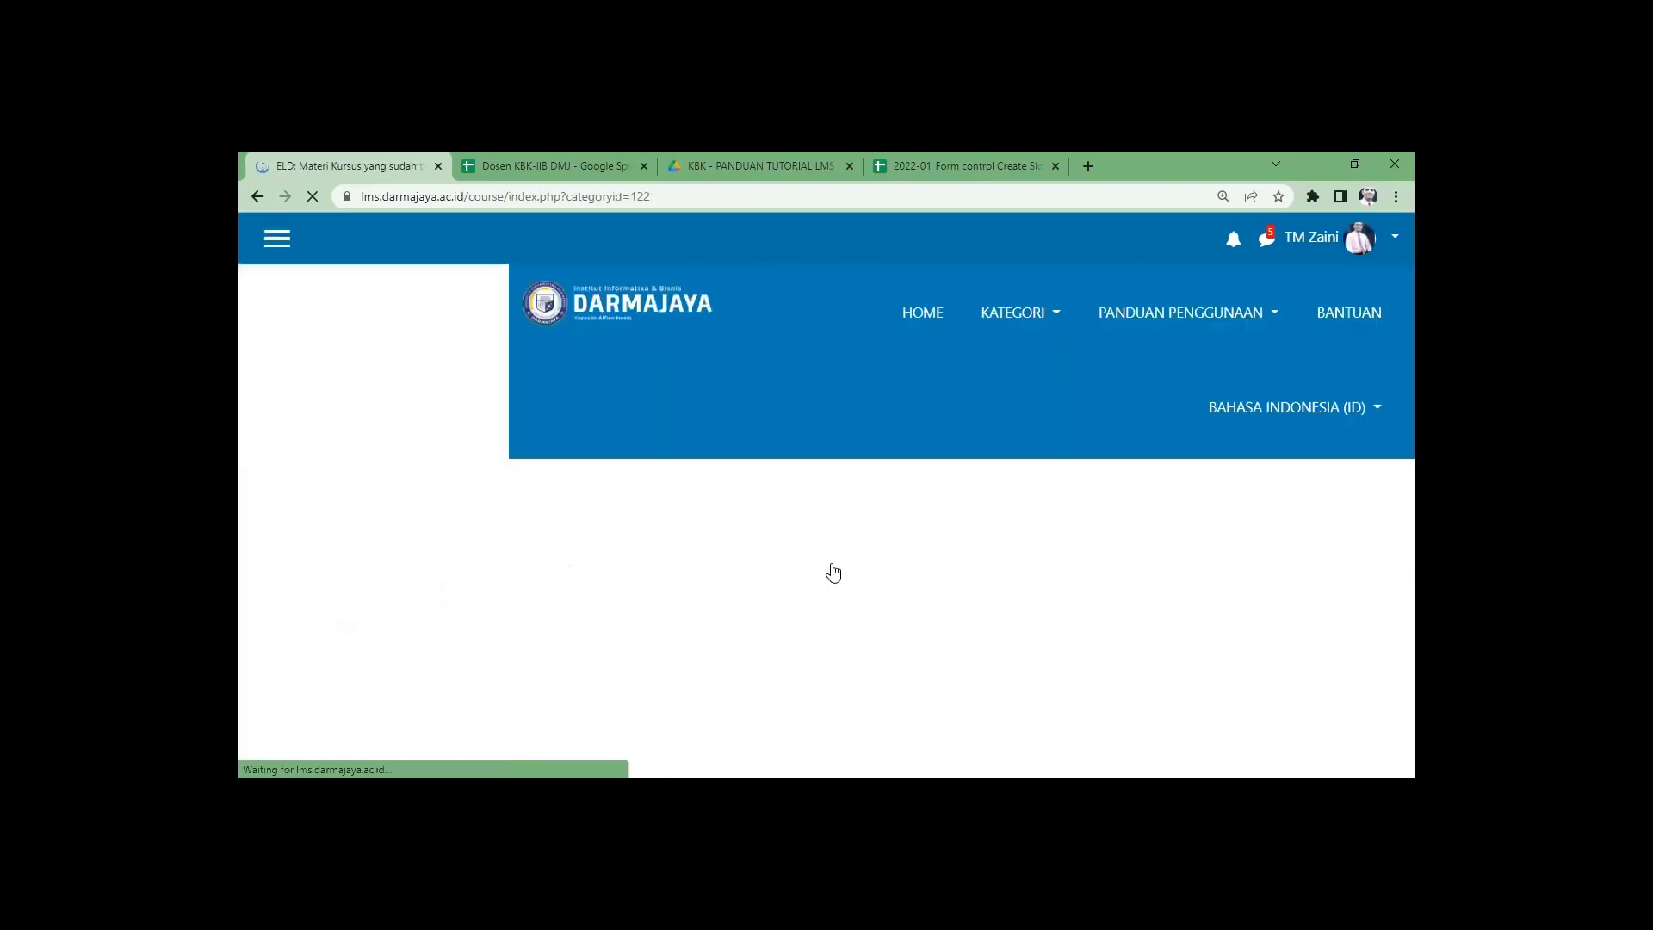
Open the new -02 course's Pendaftaran manual settings and save them.
scroll(939, 480, down, 6)
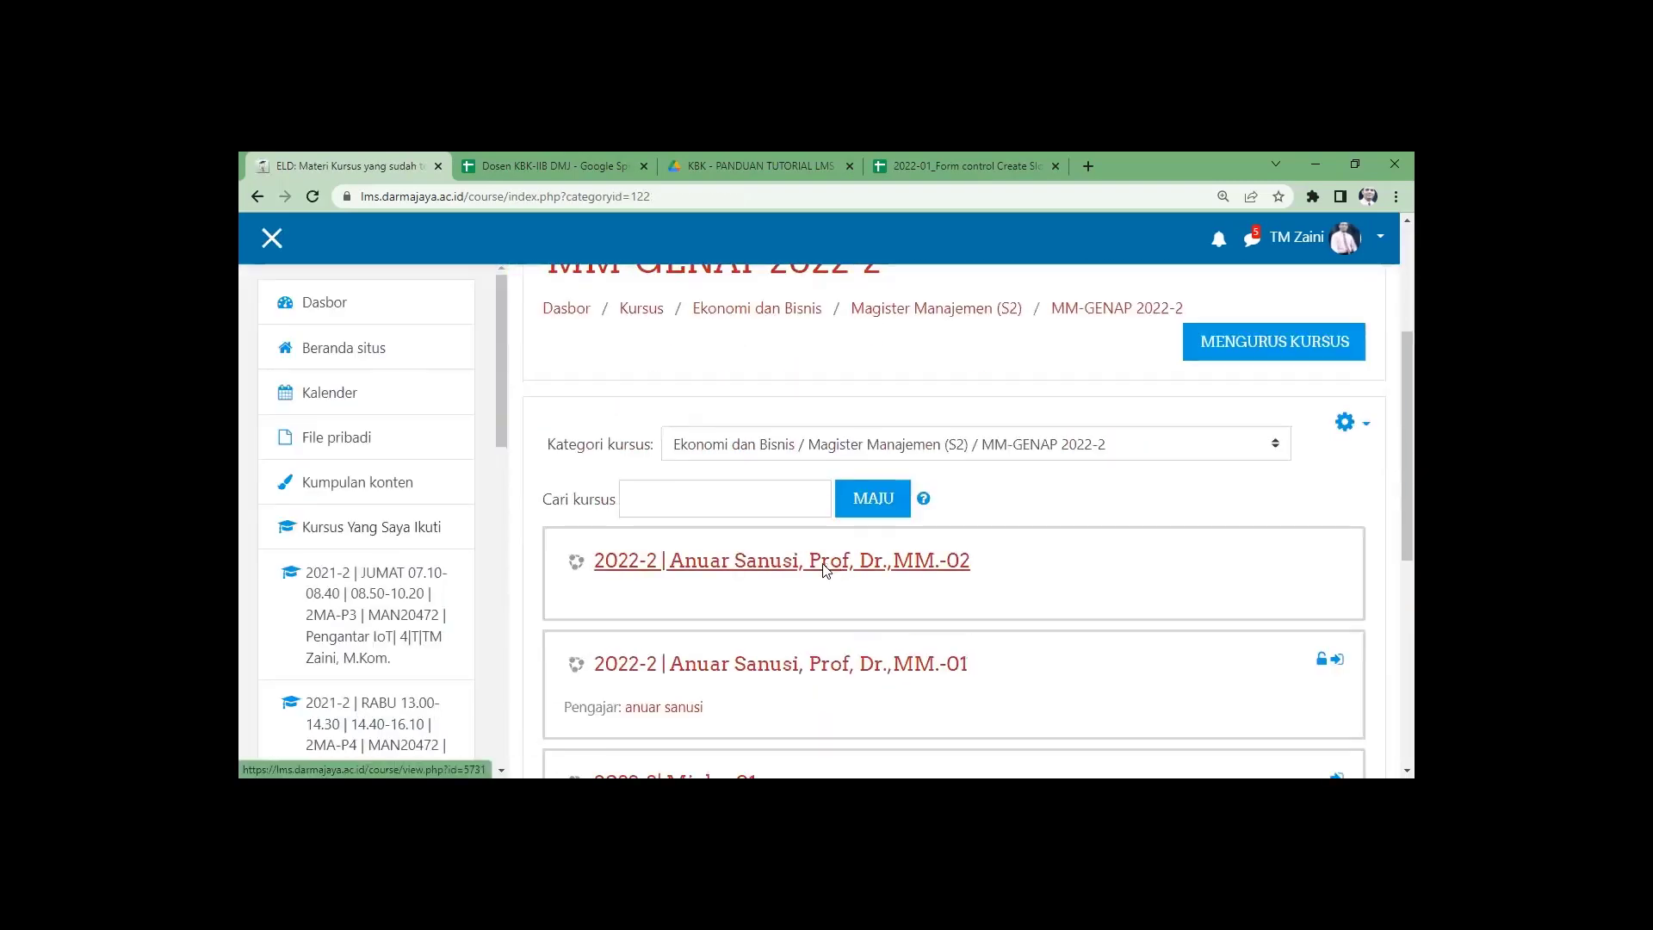
scroll(939, 479, up, 2)
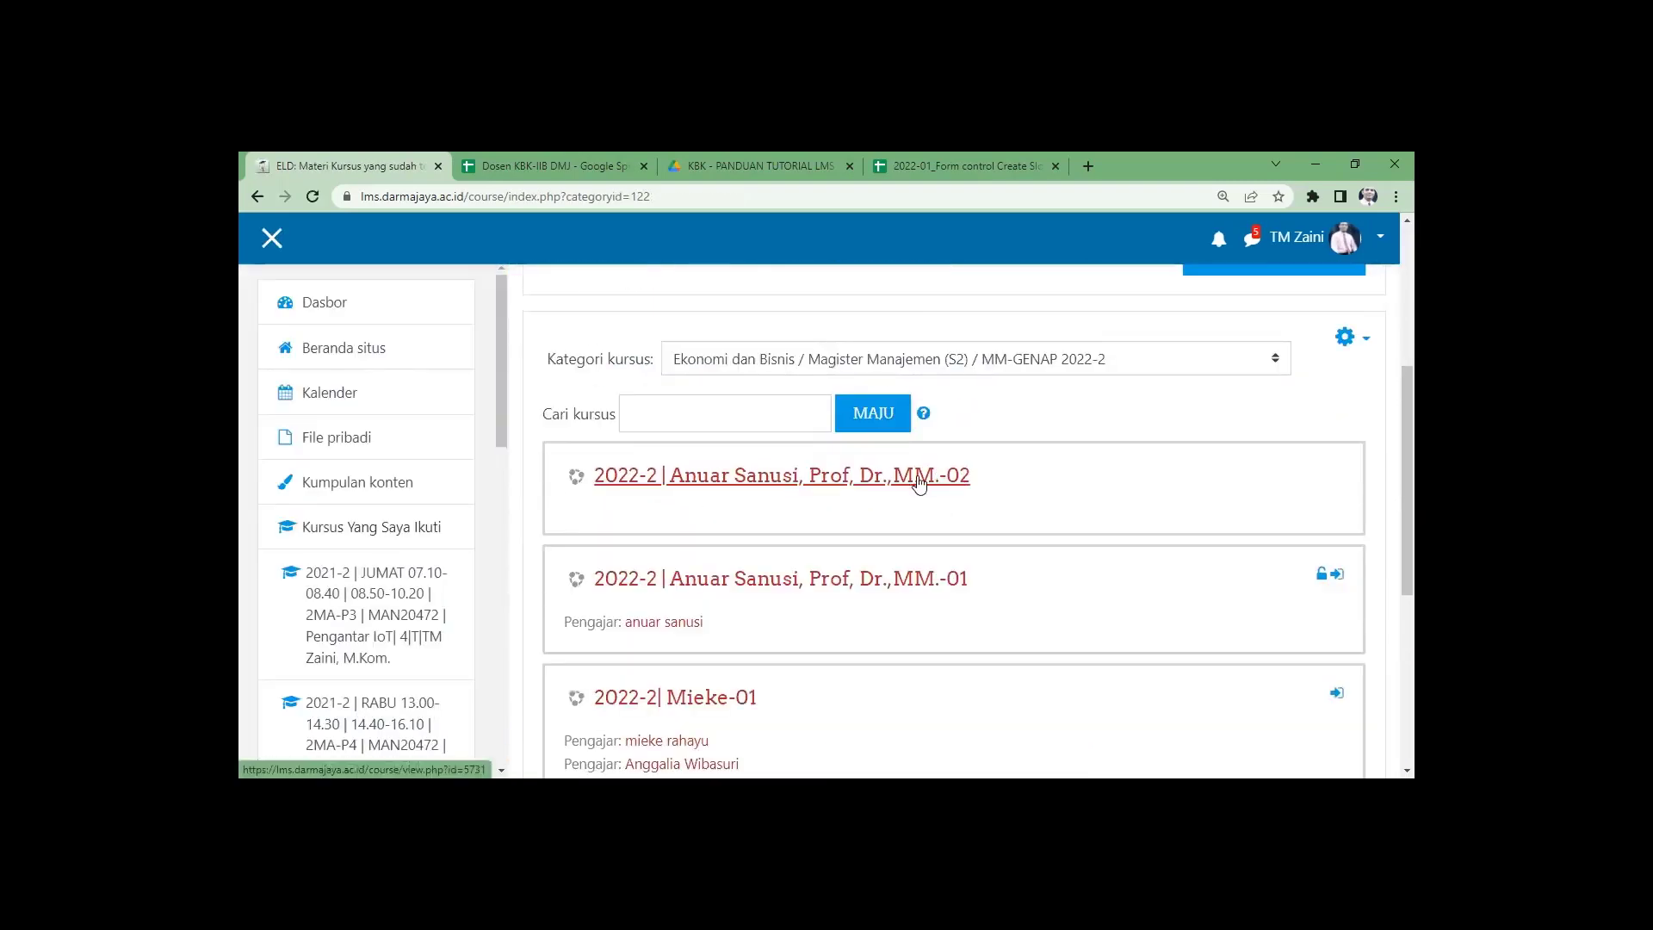
click(791, 487)
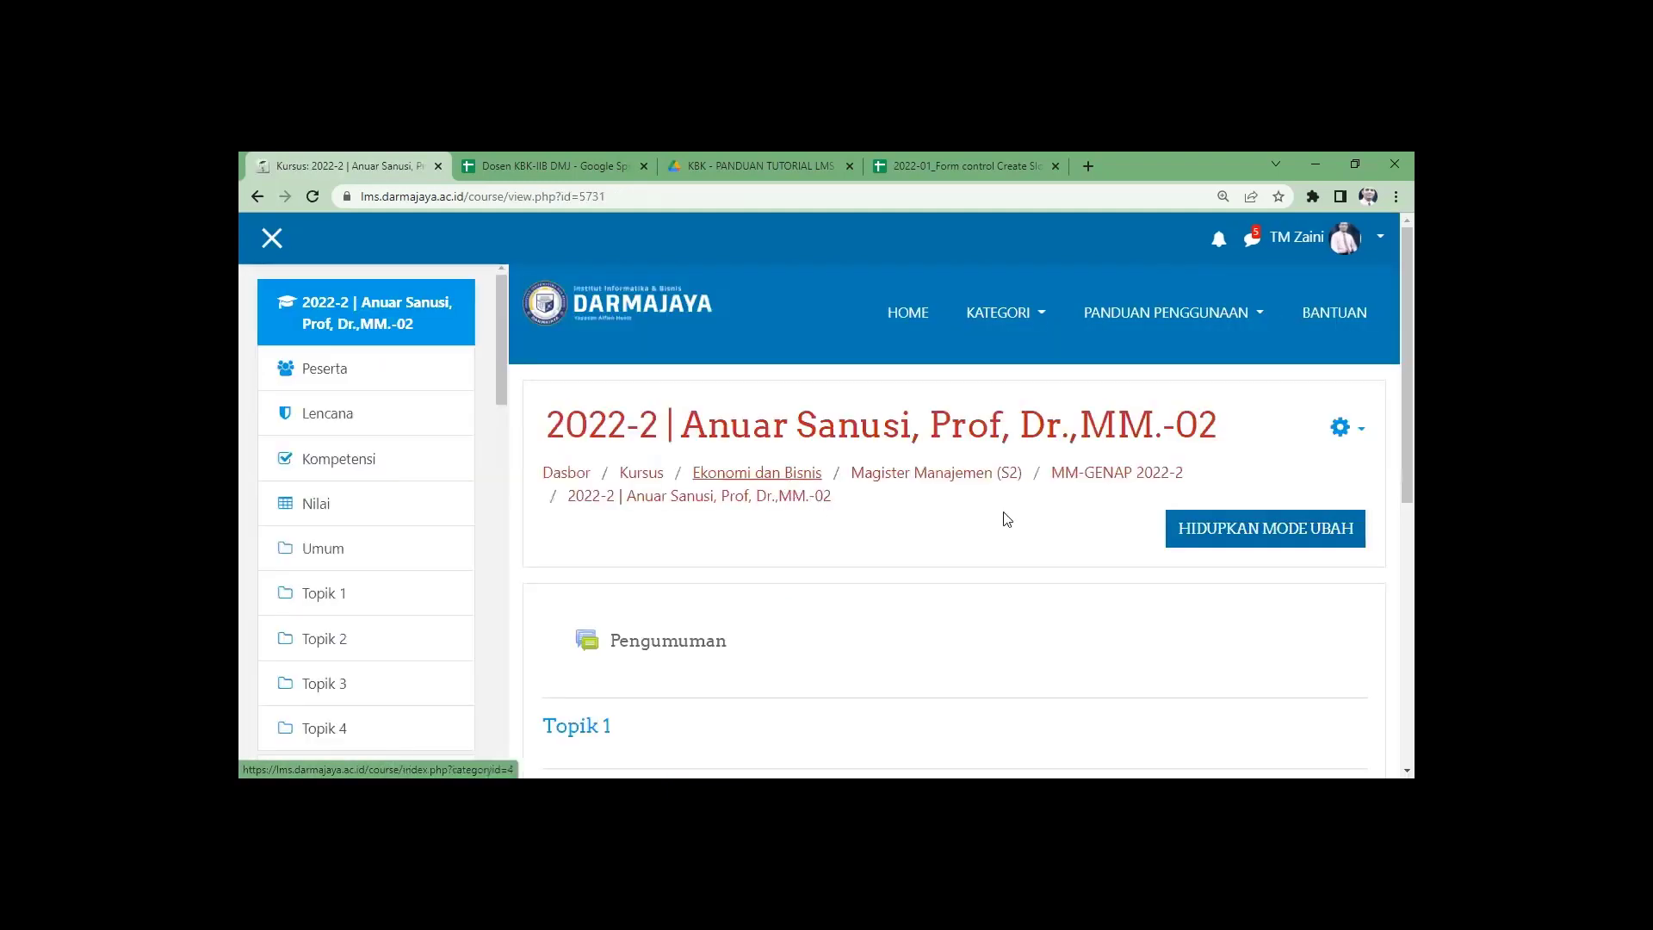
click(1340, 429)
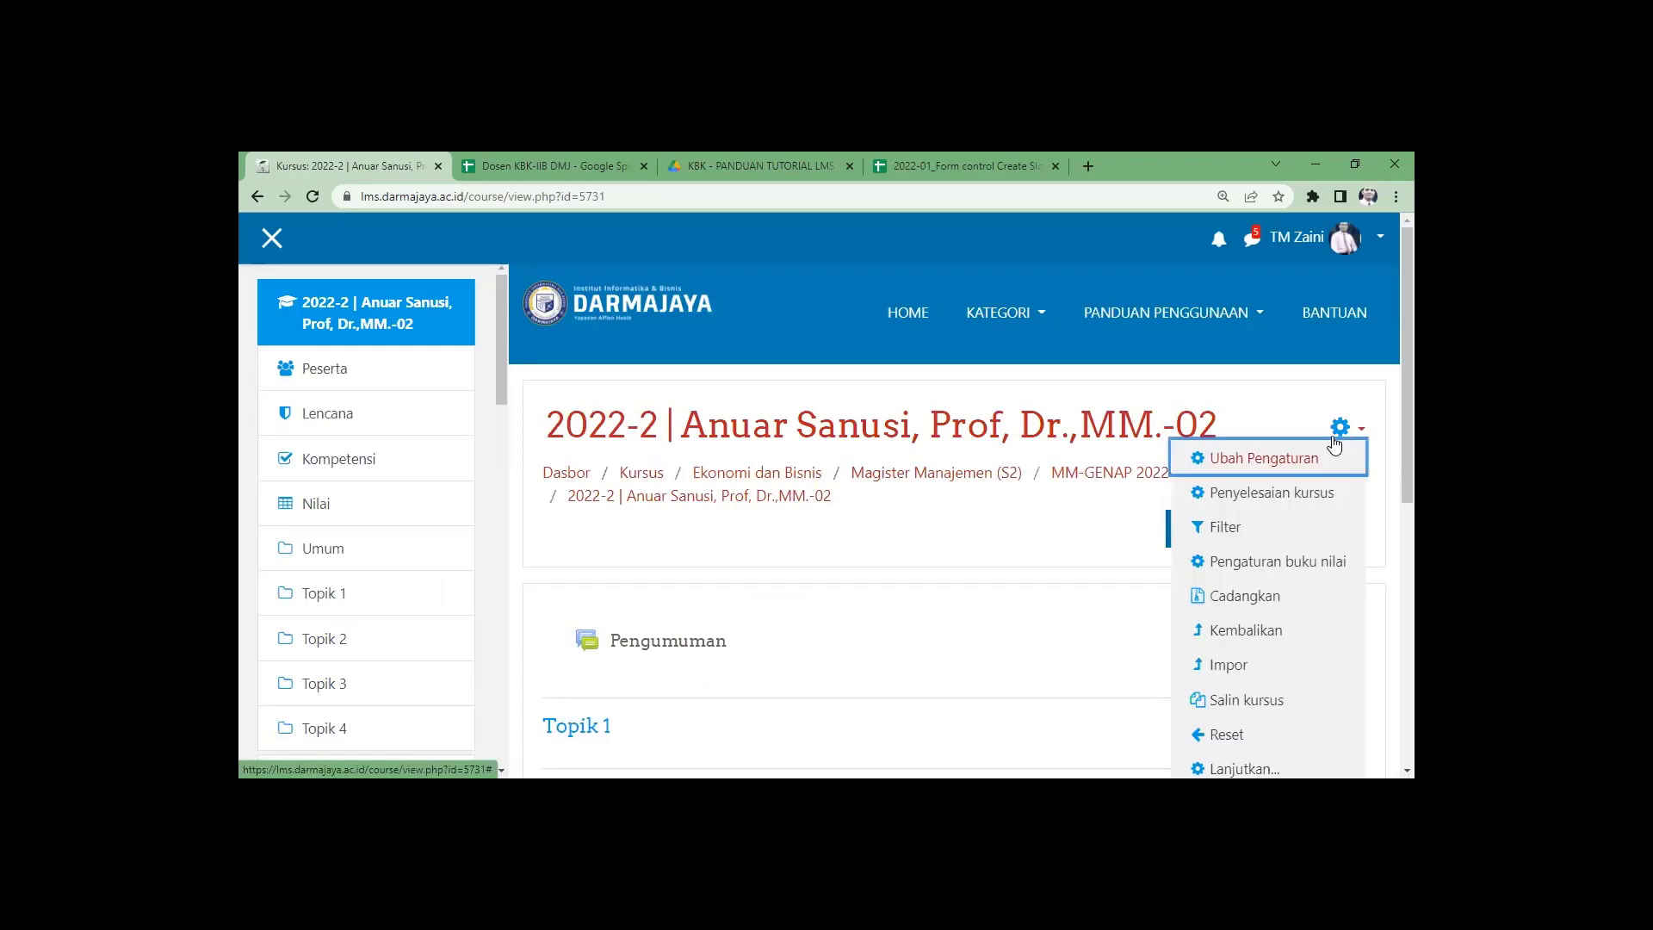
scroll(1255, 699, down, 1)
click(1257, 687)
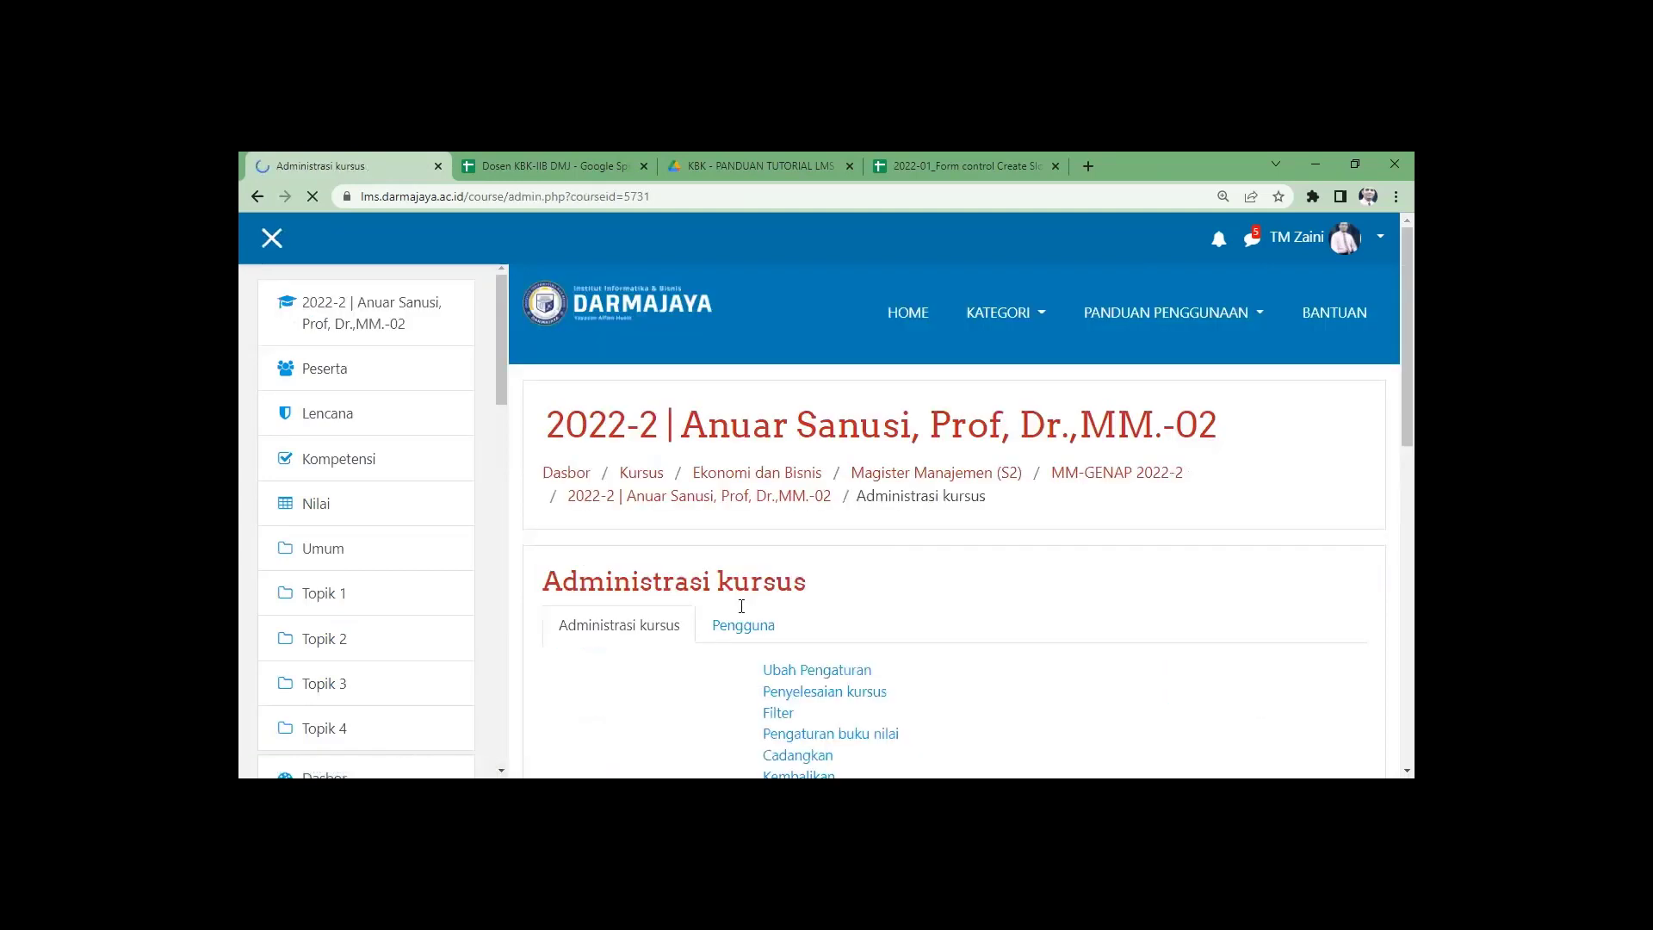
click(741, 632)
scroll(737, 627, down, 2)
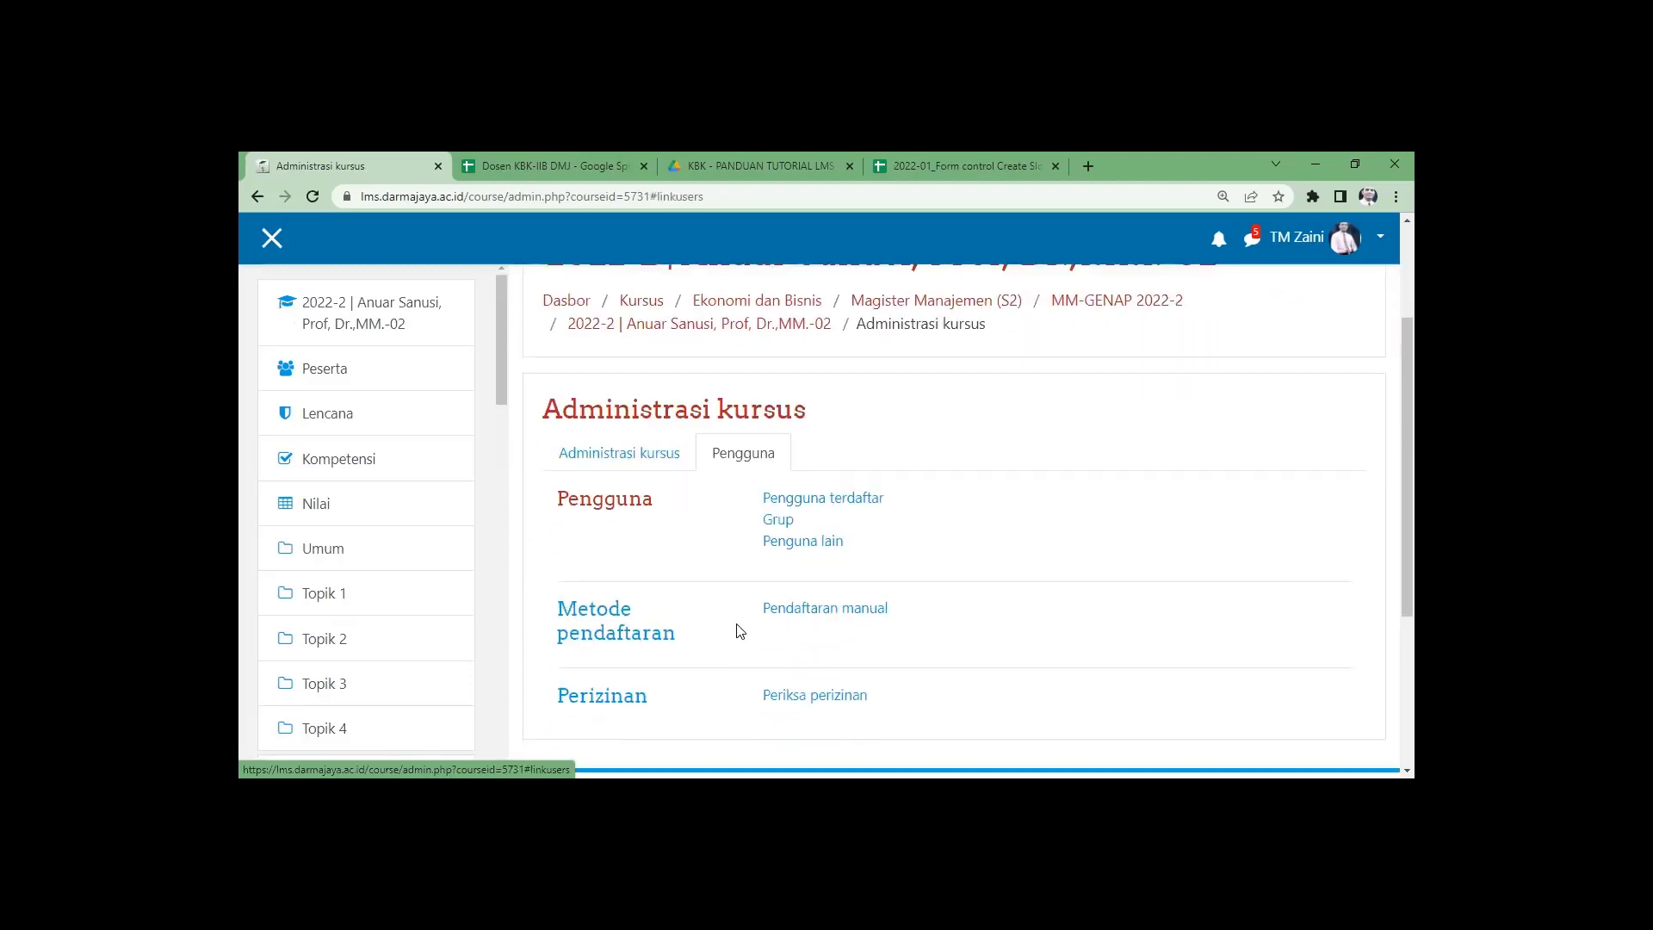
click(831, 613)
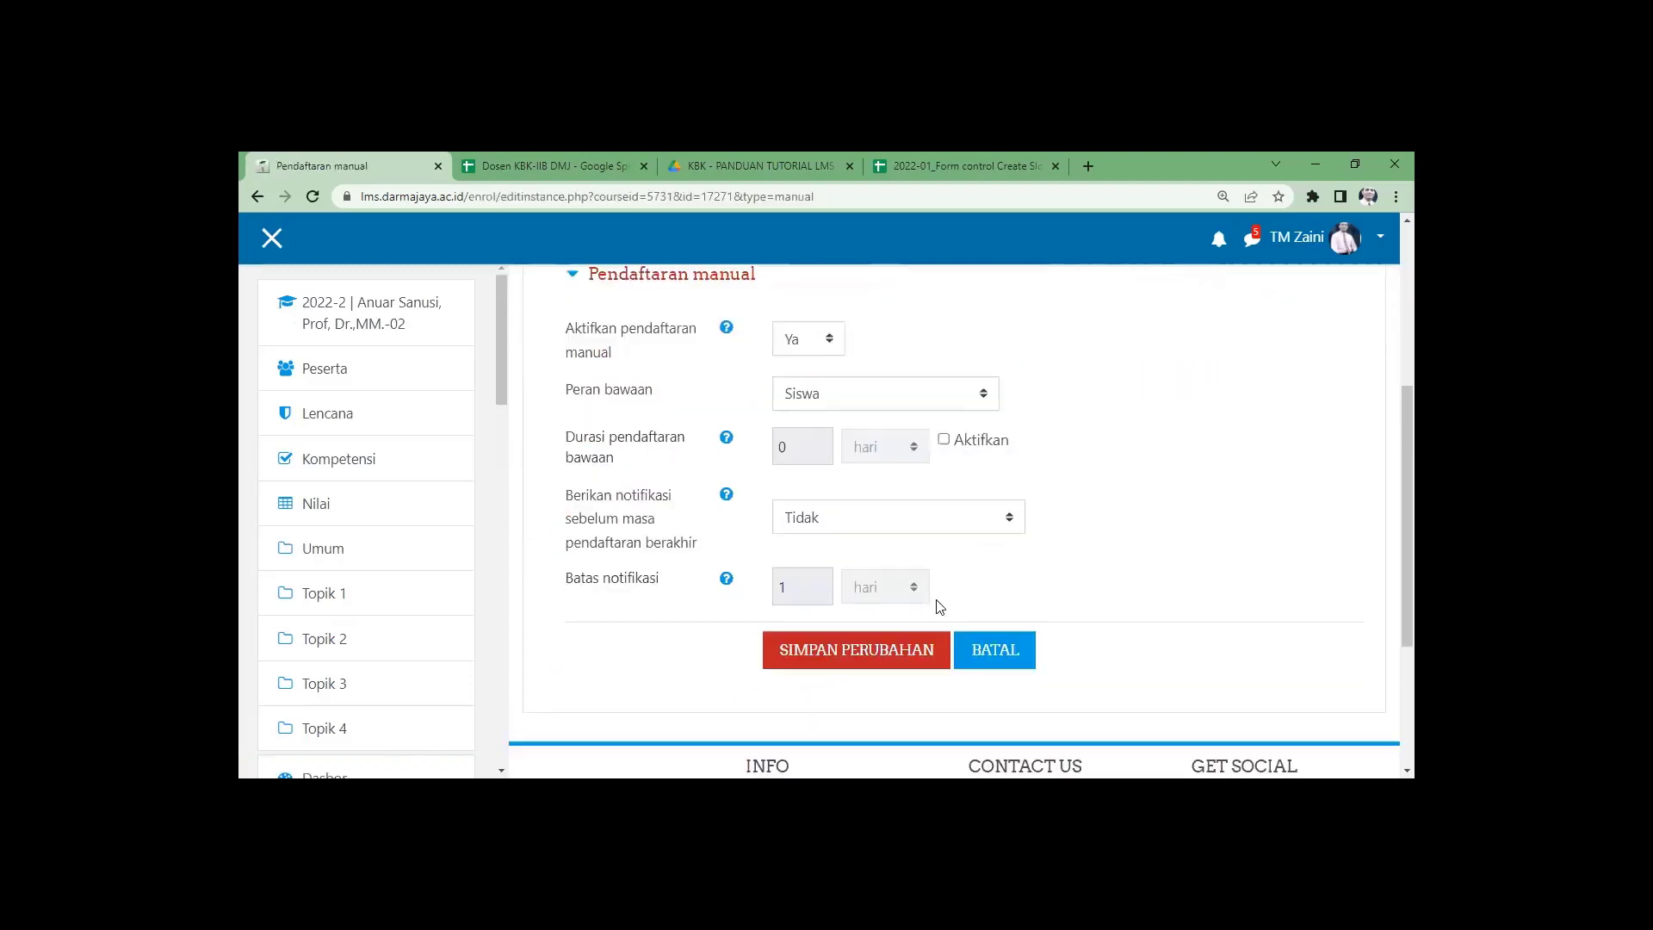
click(881, 649)
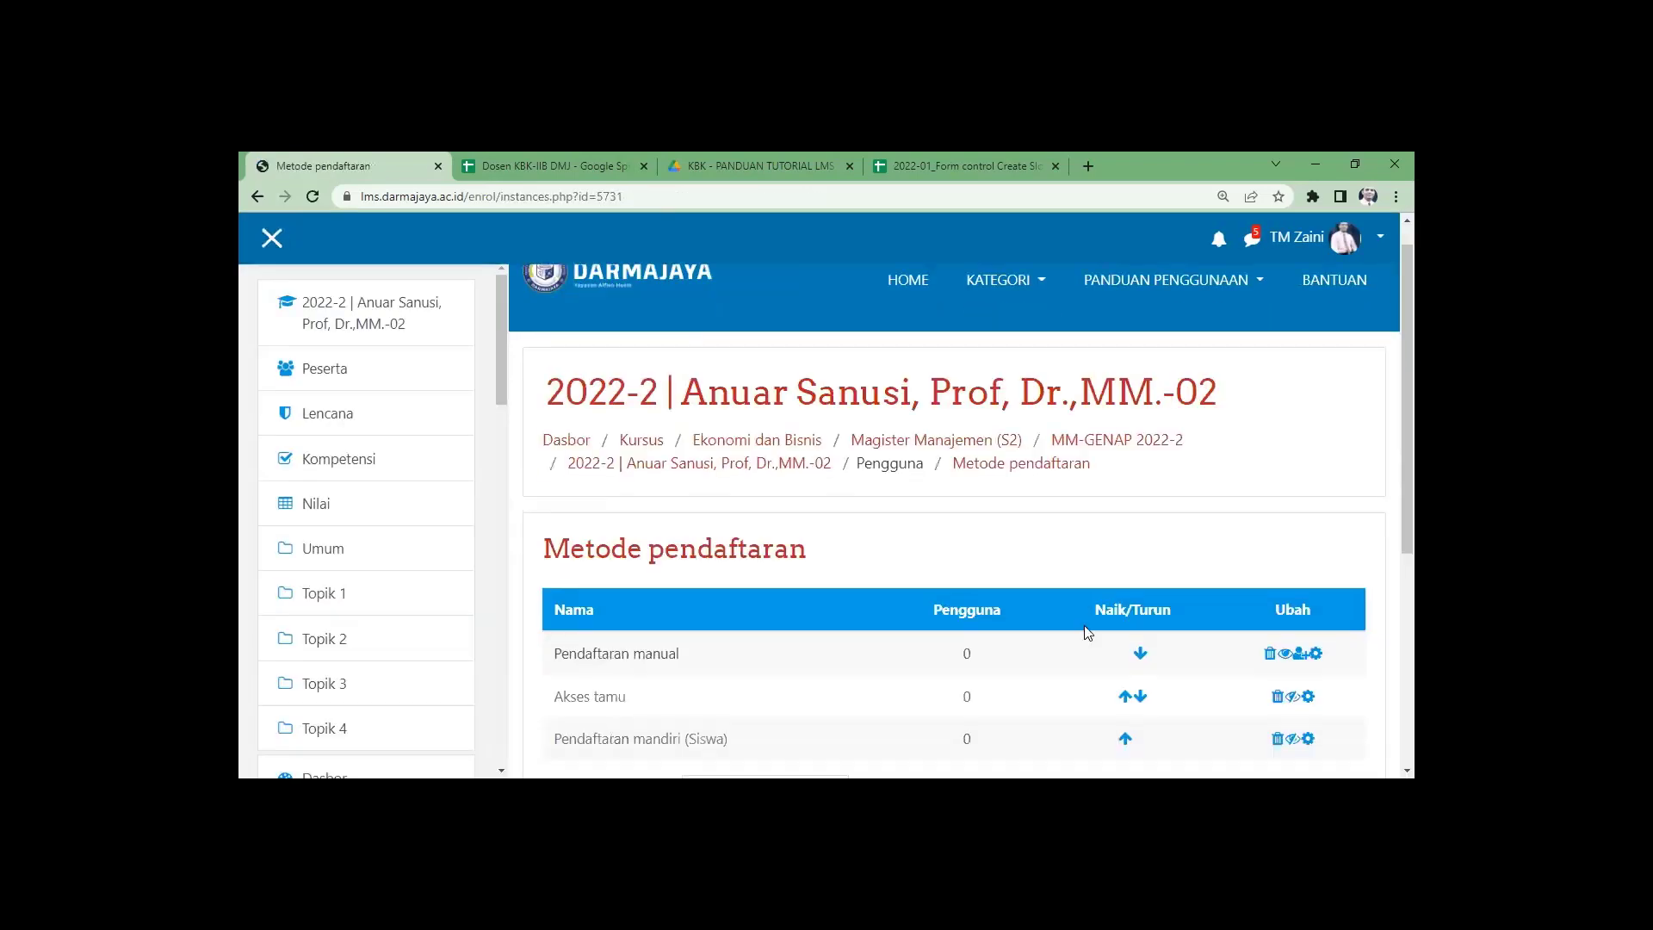
Enable Pendaftaran mandiri (self enrolment) and return to the MM-GENAP 2022-2 course list.
scroll(1119, 603, down, 3)
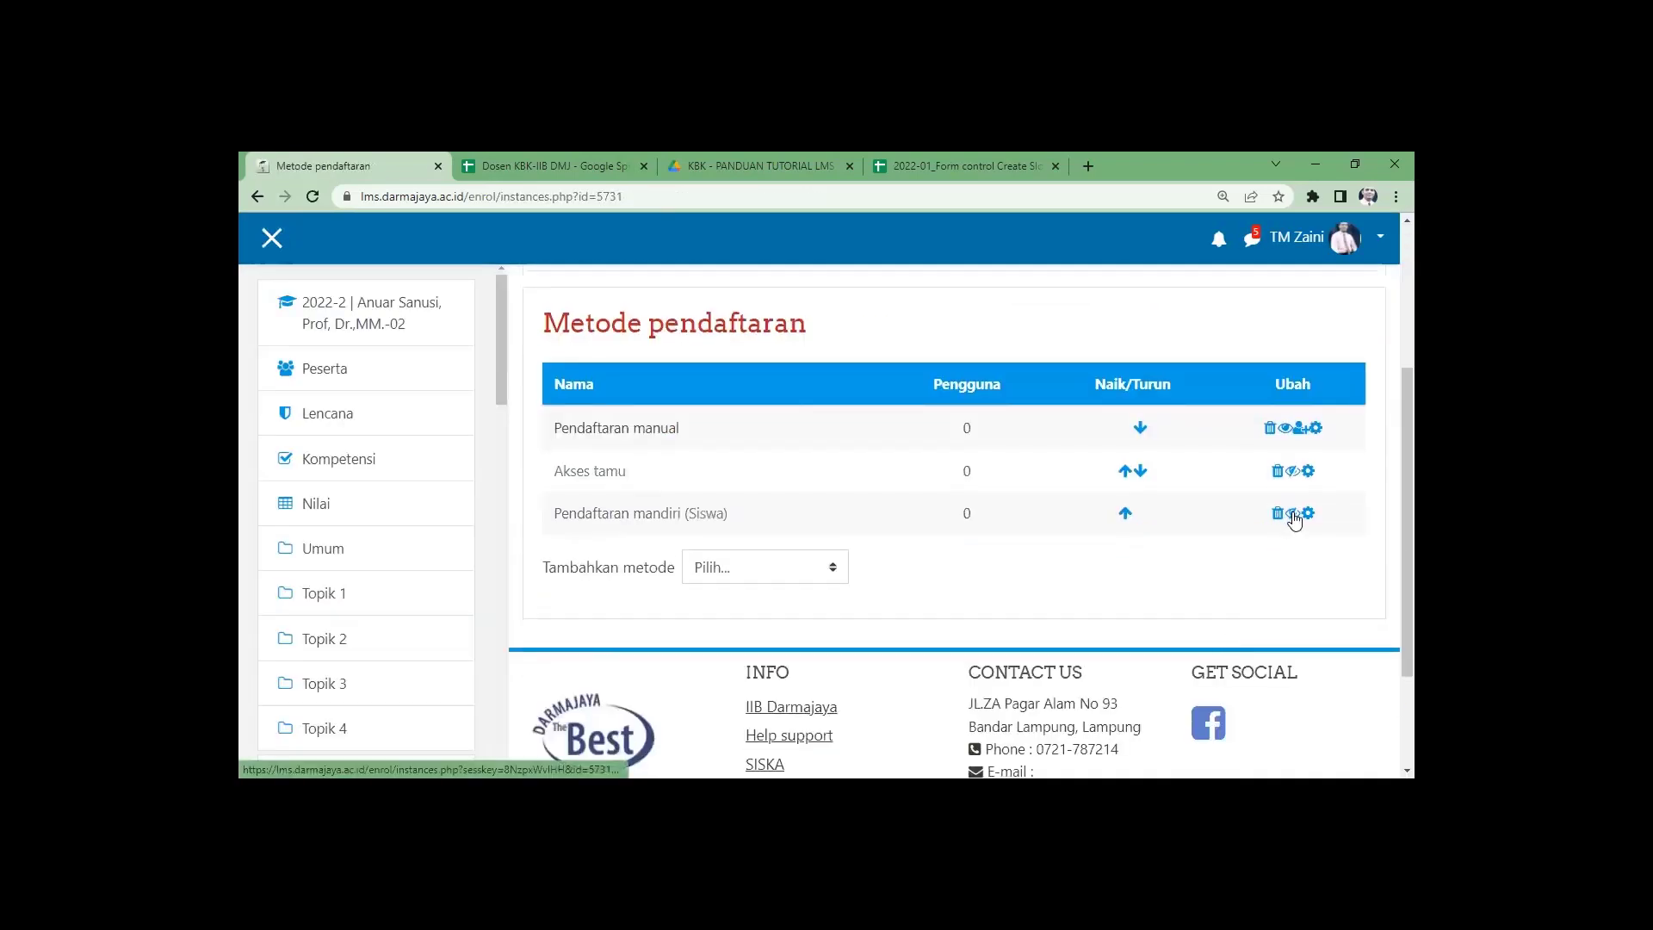
click(1292, 514)
scroll(896, 590, down, 3)
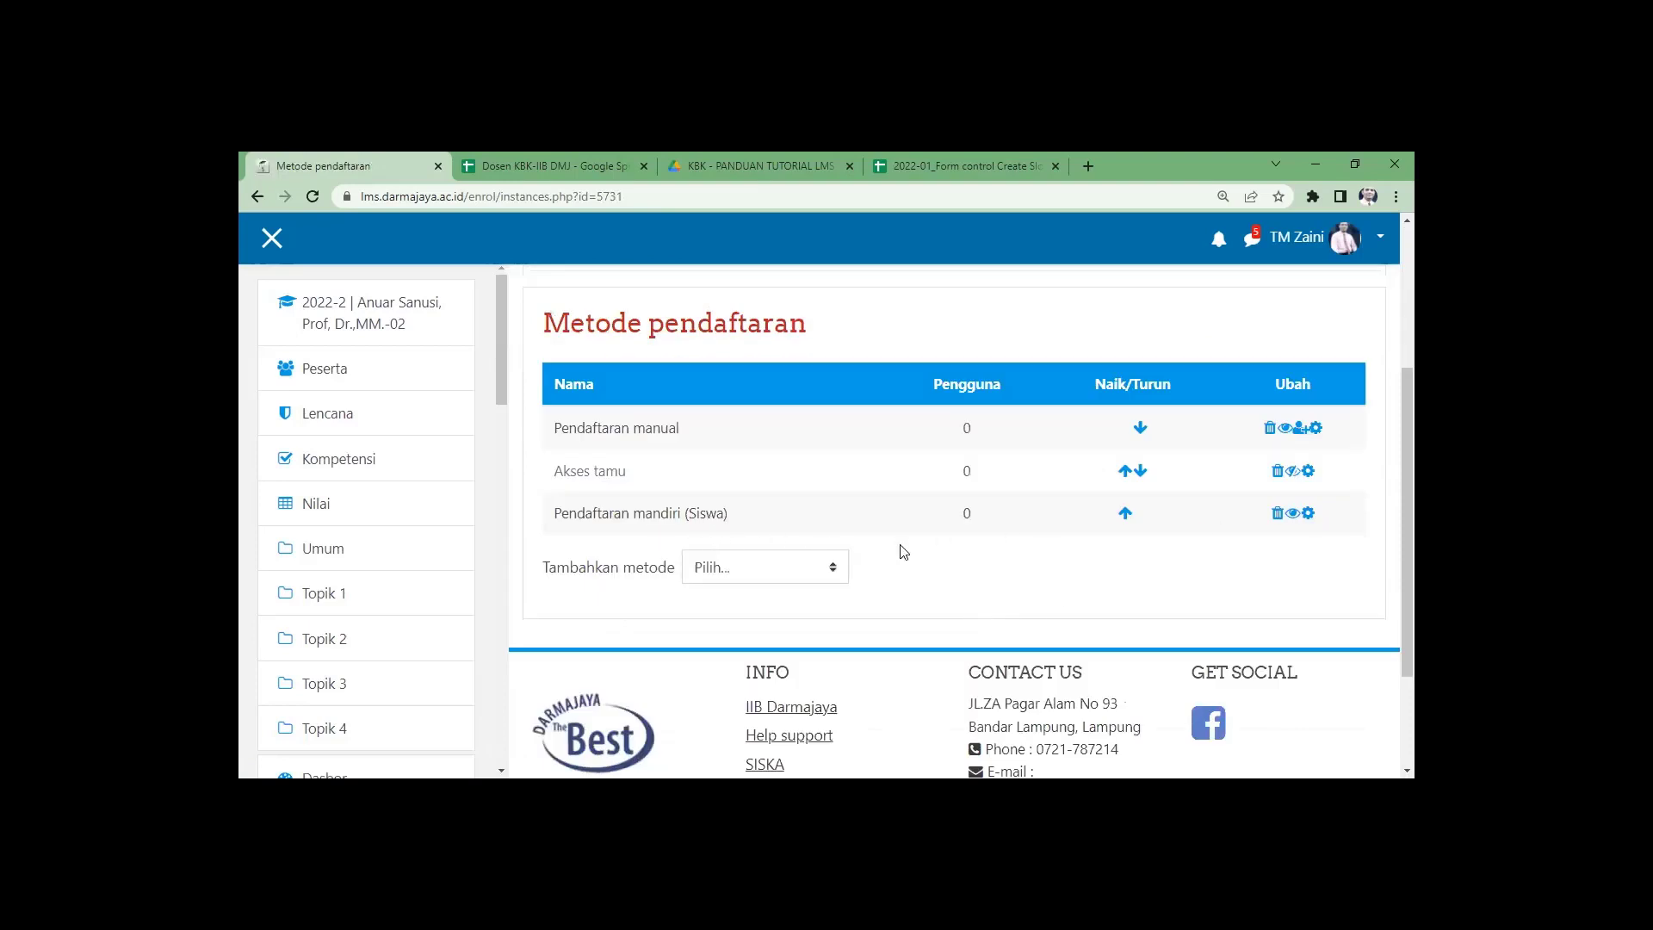
scroll(900, 551, up, 2)
click(1117, 387)
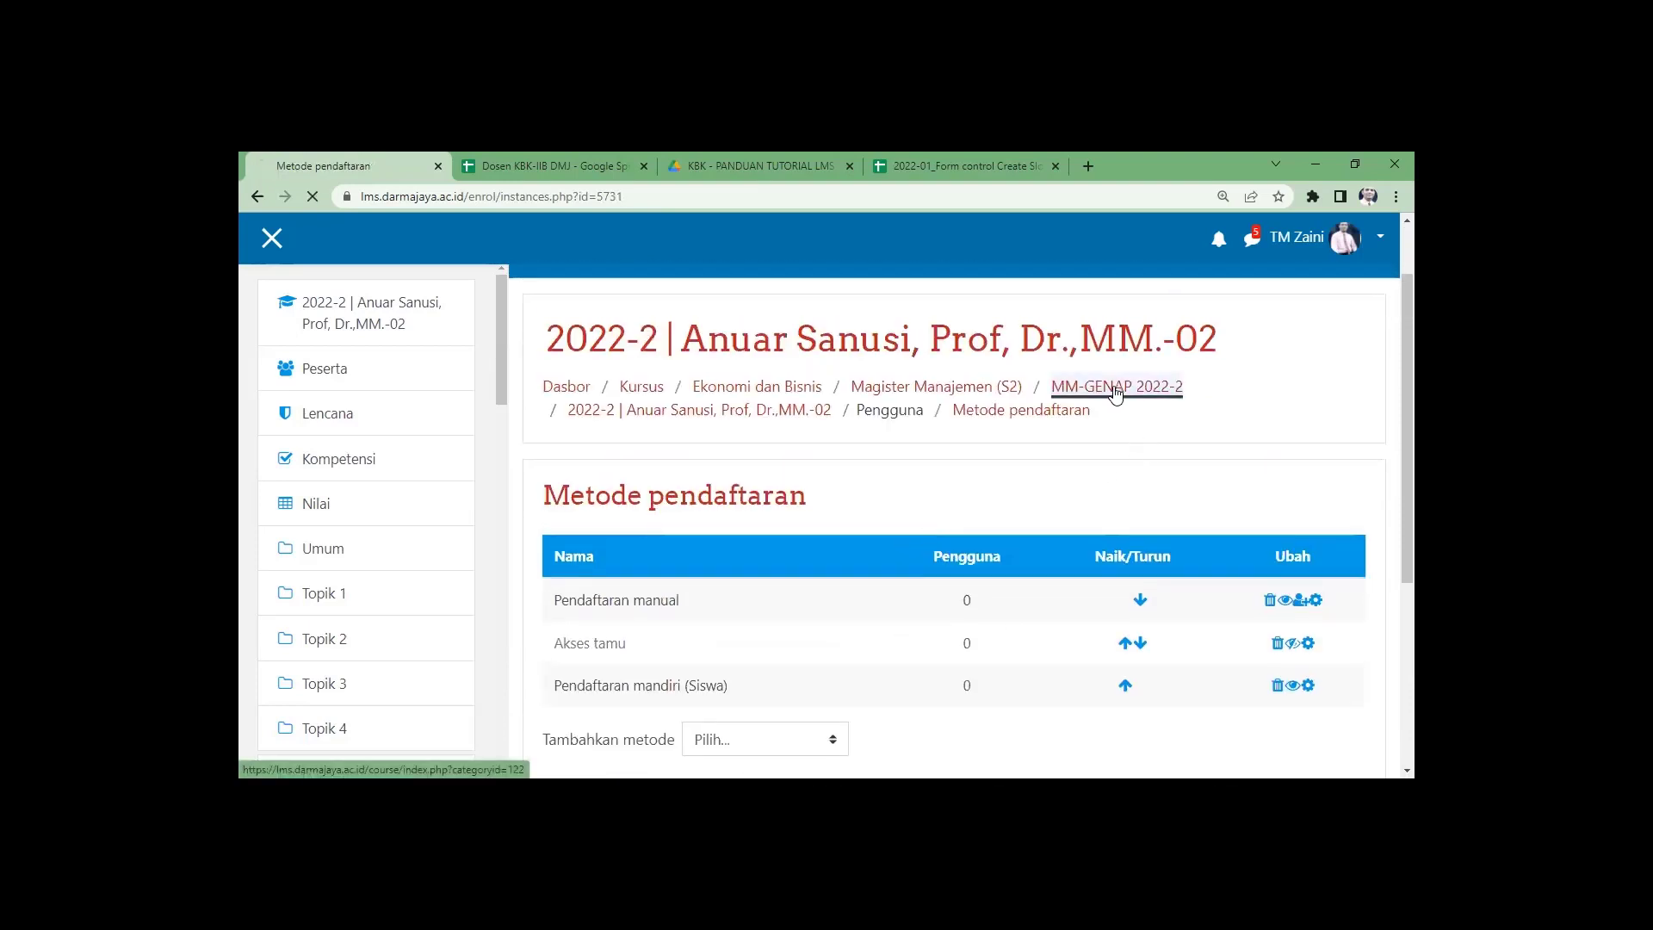
scroll(834, 546, down, 4)
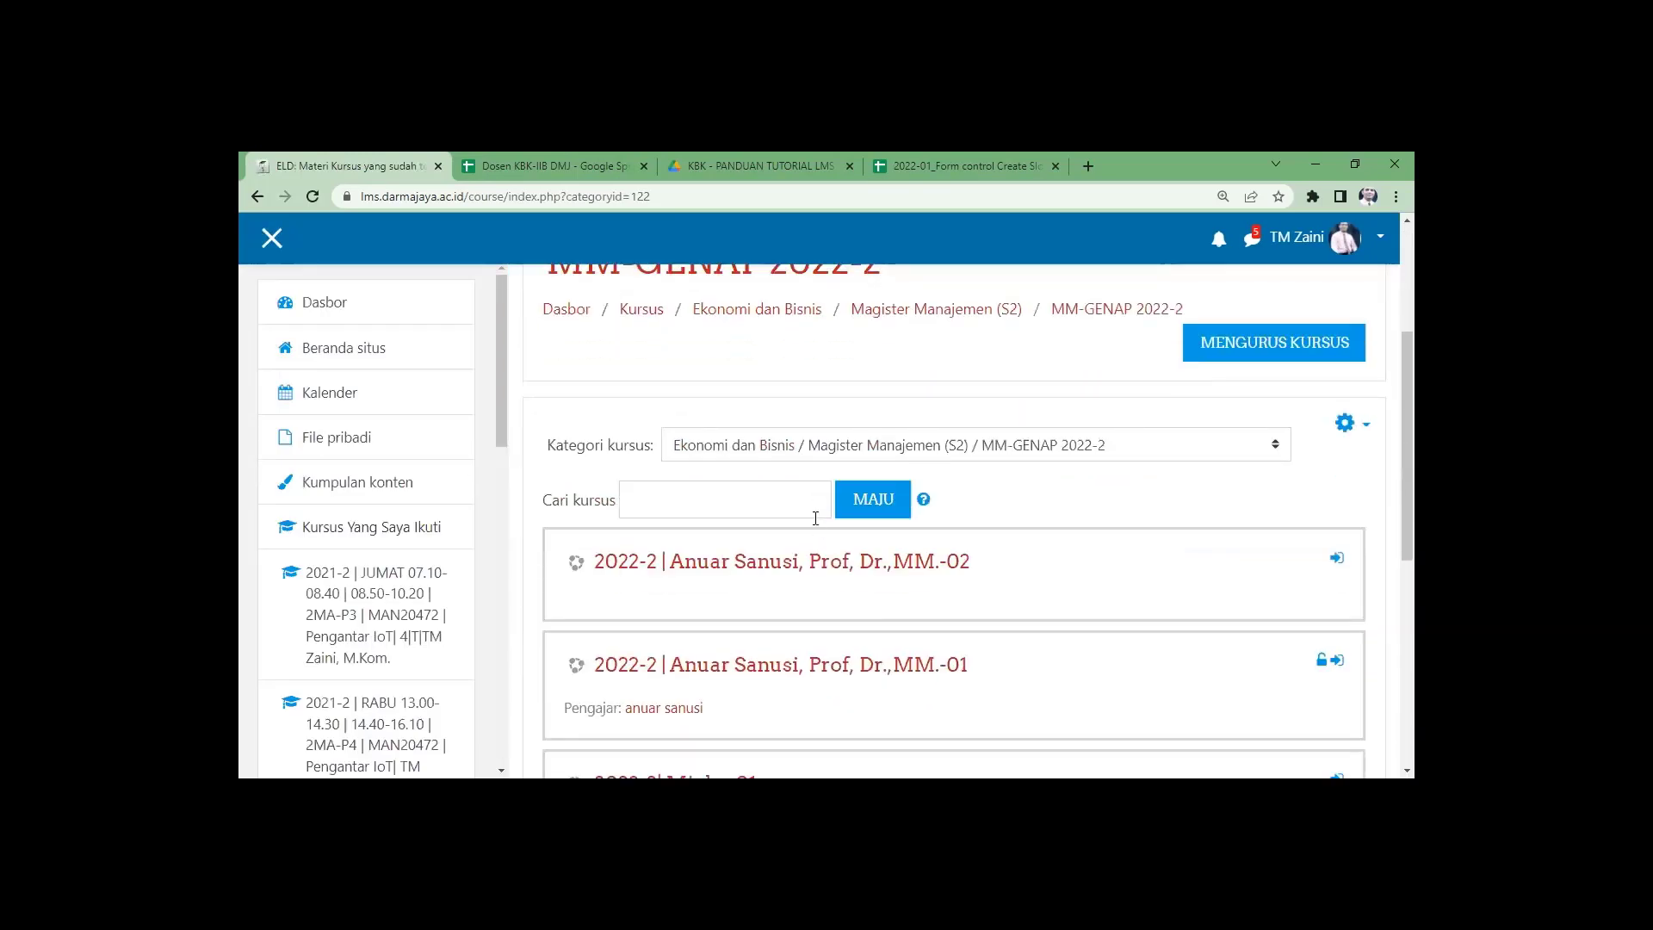
Open the -02 course's Pengguna terdaftar page, which lists 0 participants.
scroll(838, 542, up, 1)
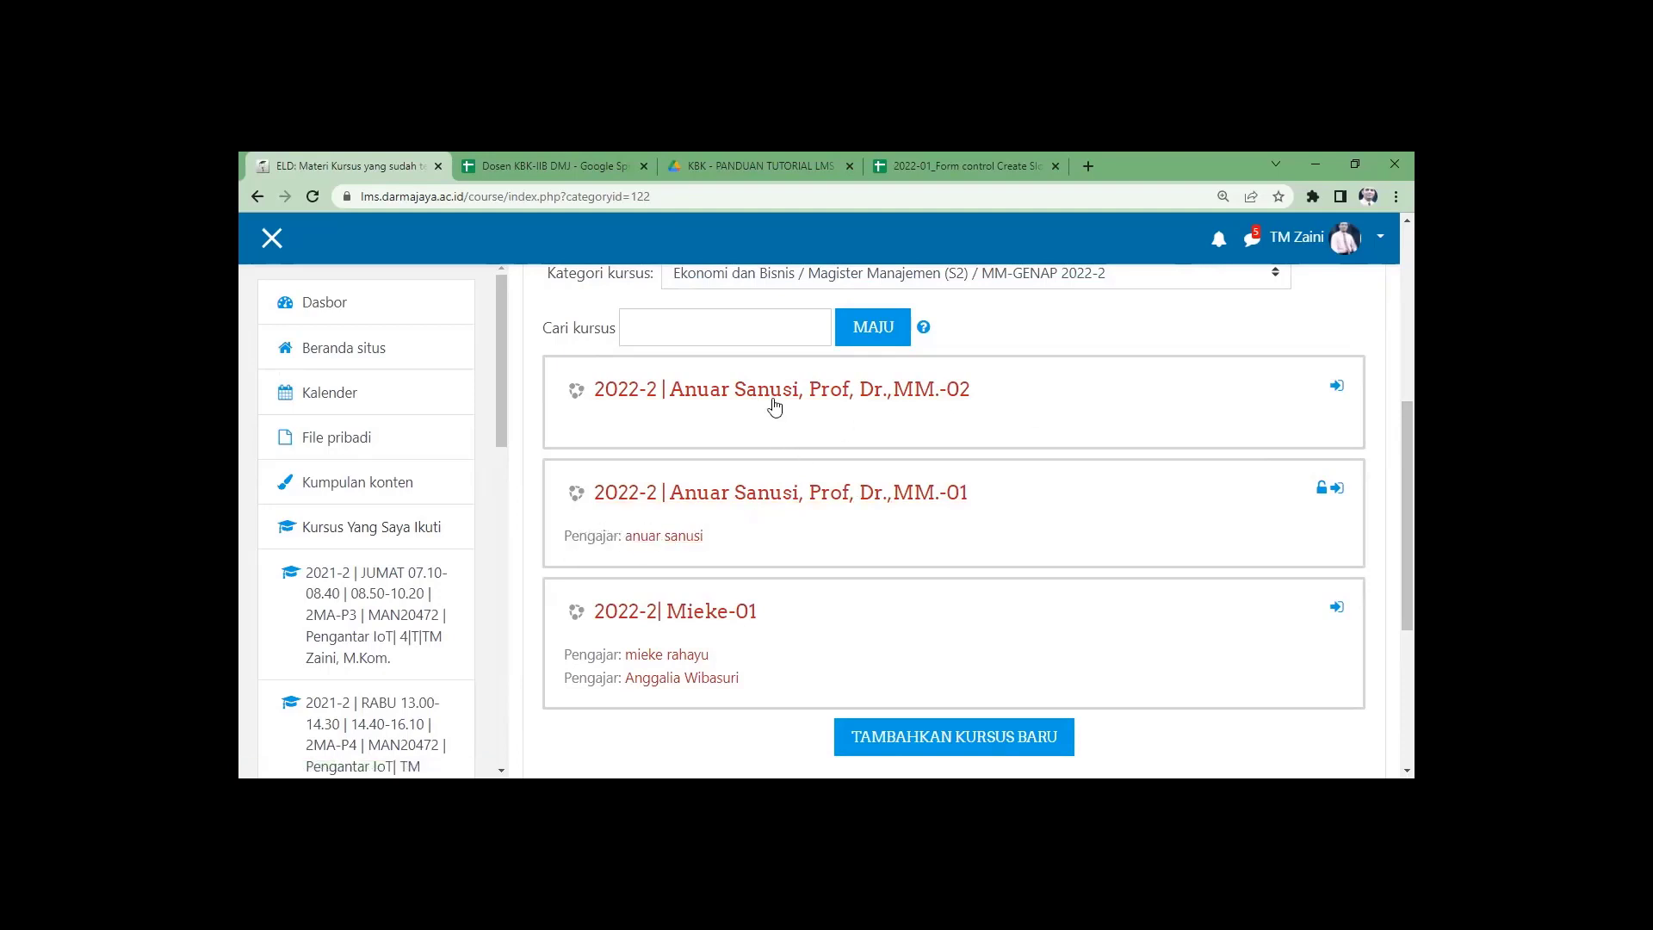
click(726, 396)
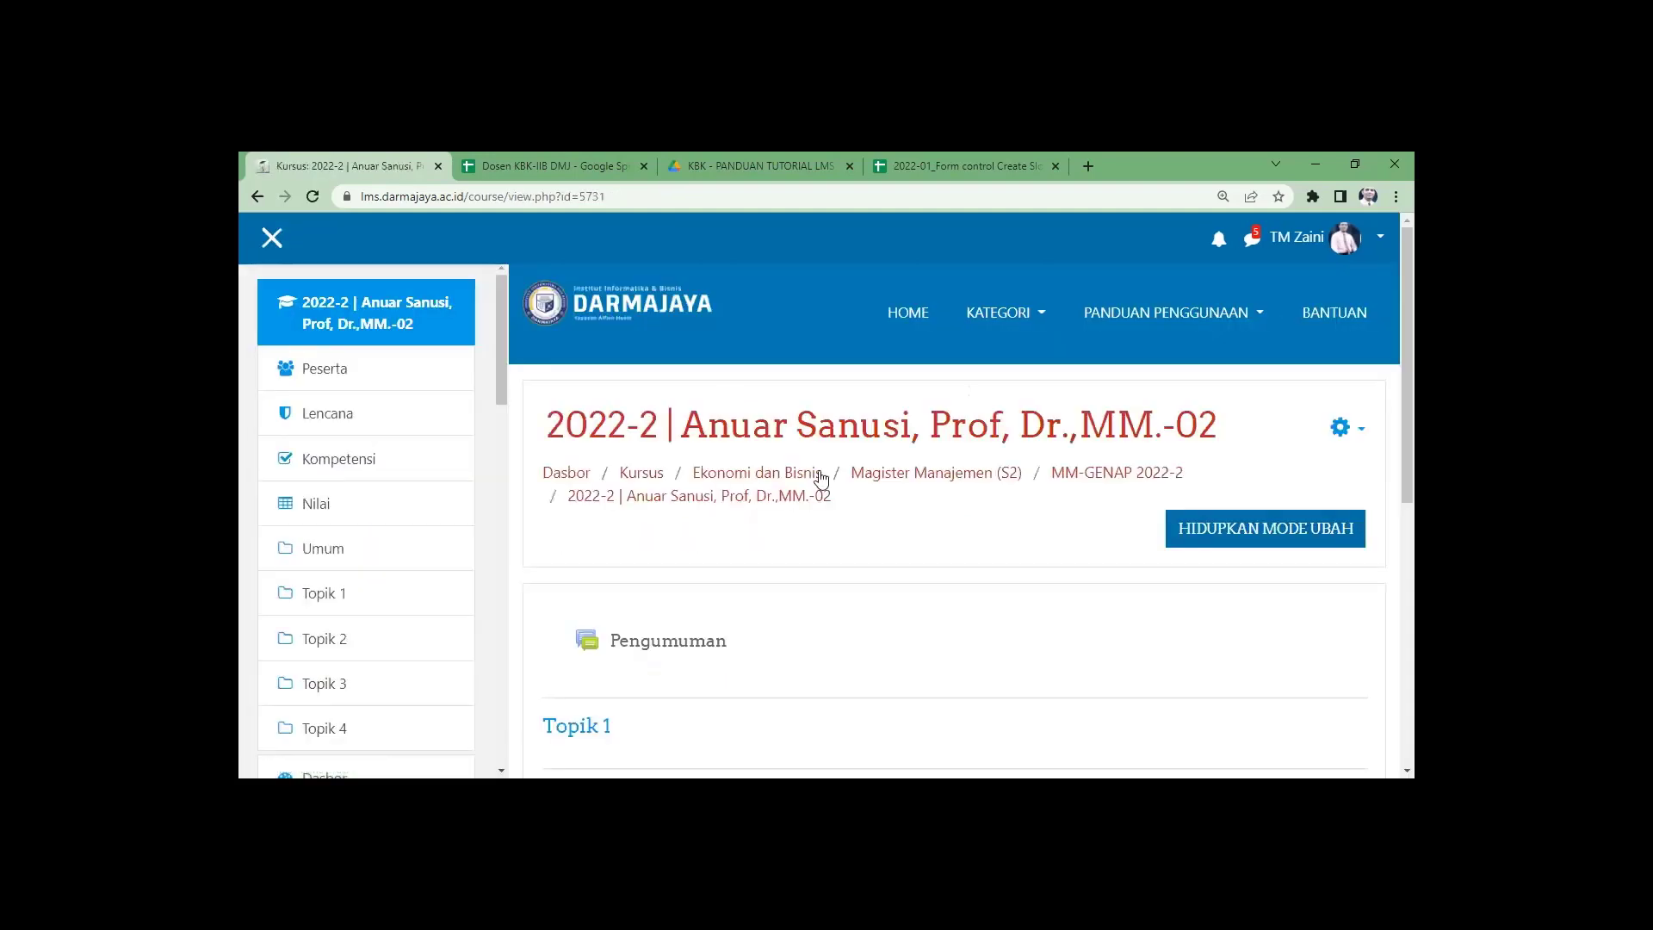
click(1345, 427)
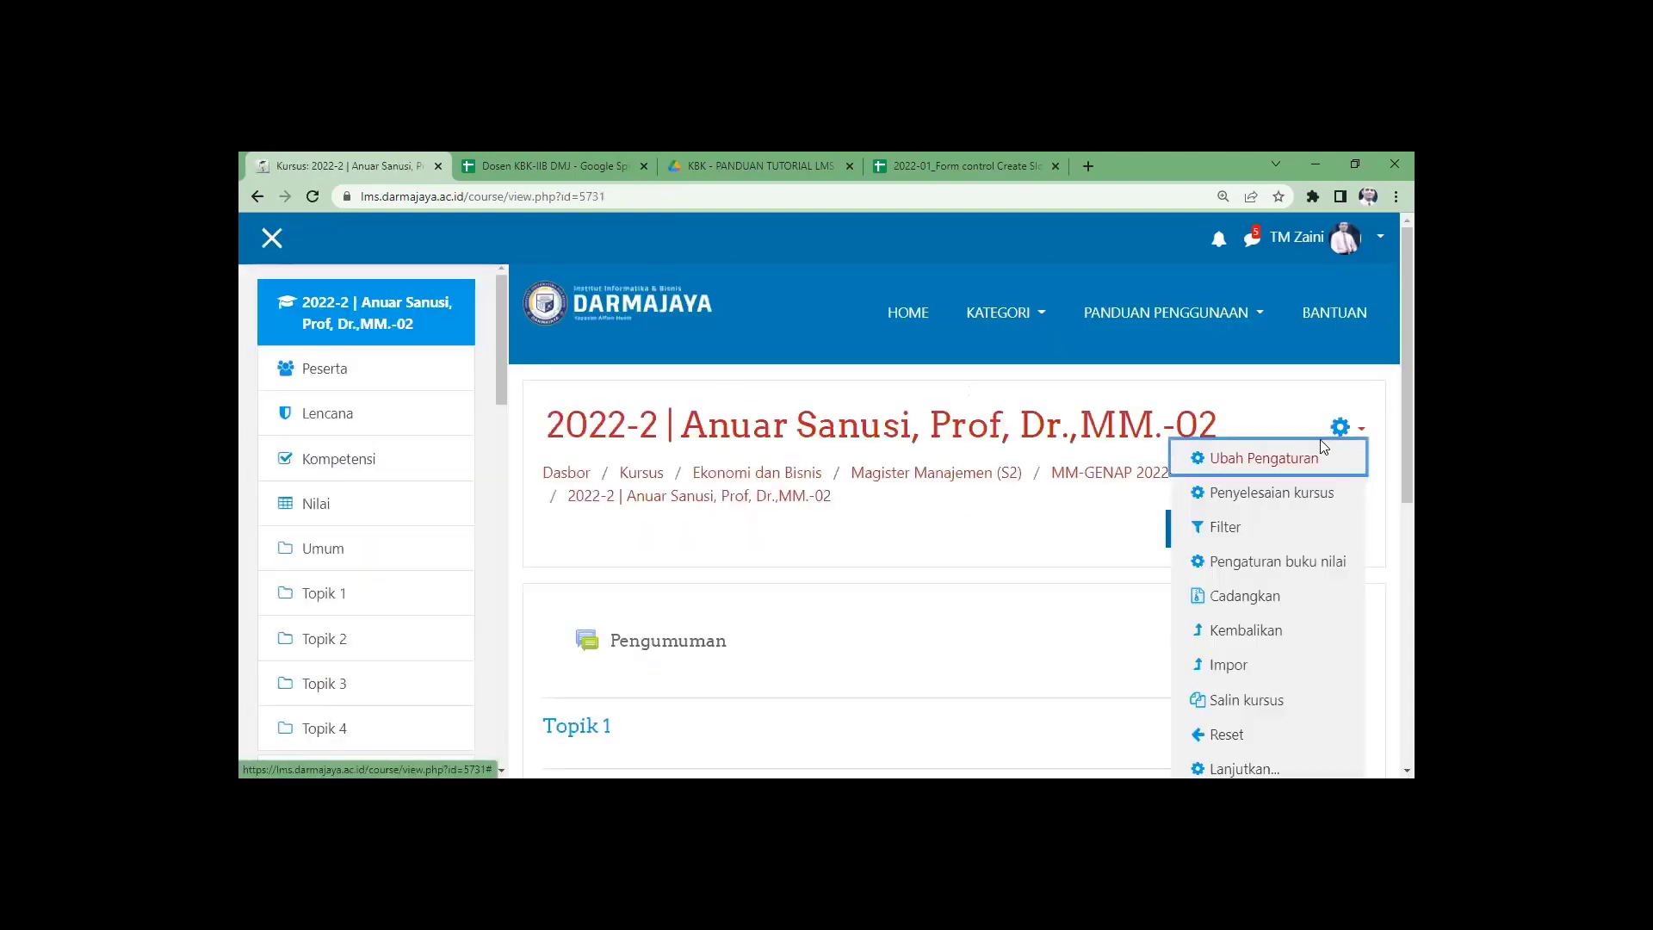
scroll(1272, 689, down, 1)
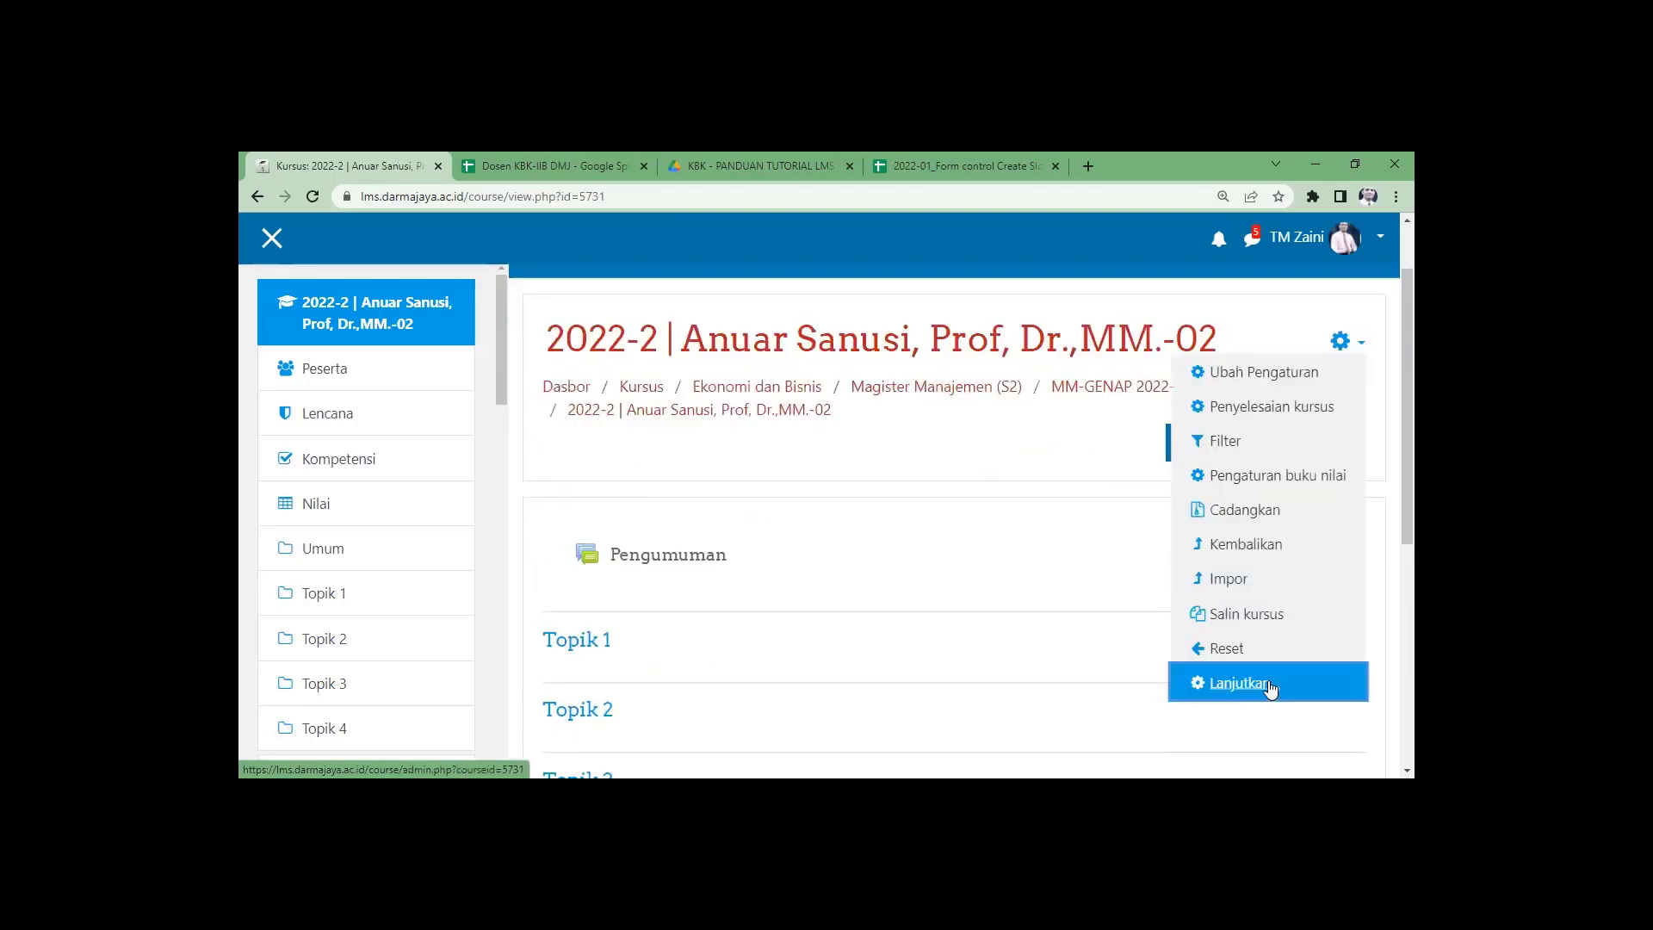
click(1272, 684)
scroll(786, 529, down, 3)
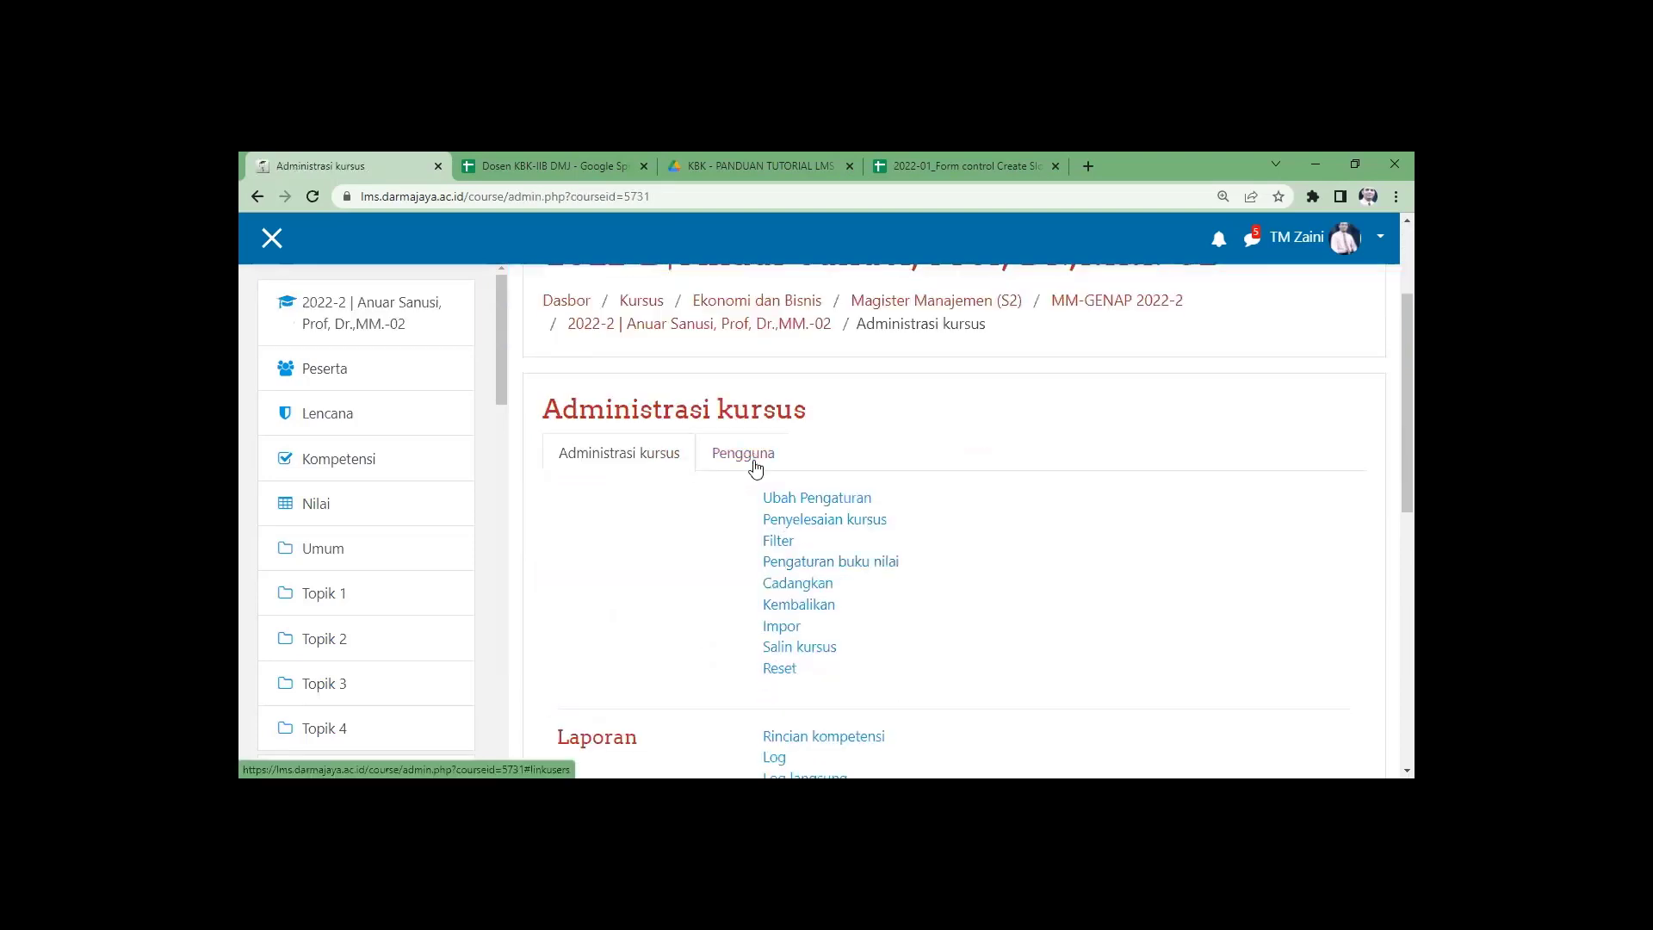
click(748, 461)
click(812, 506)
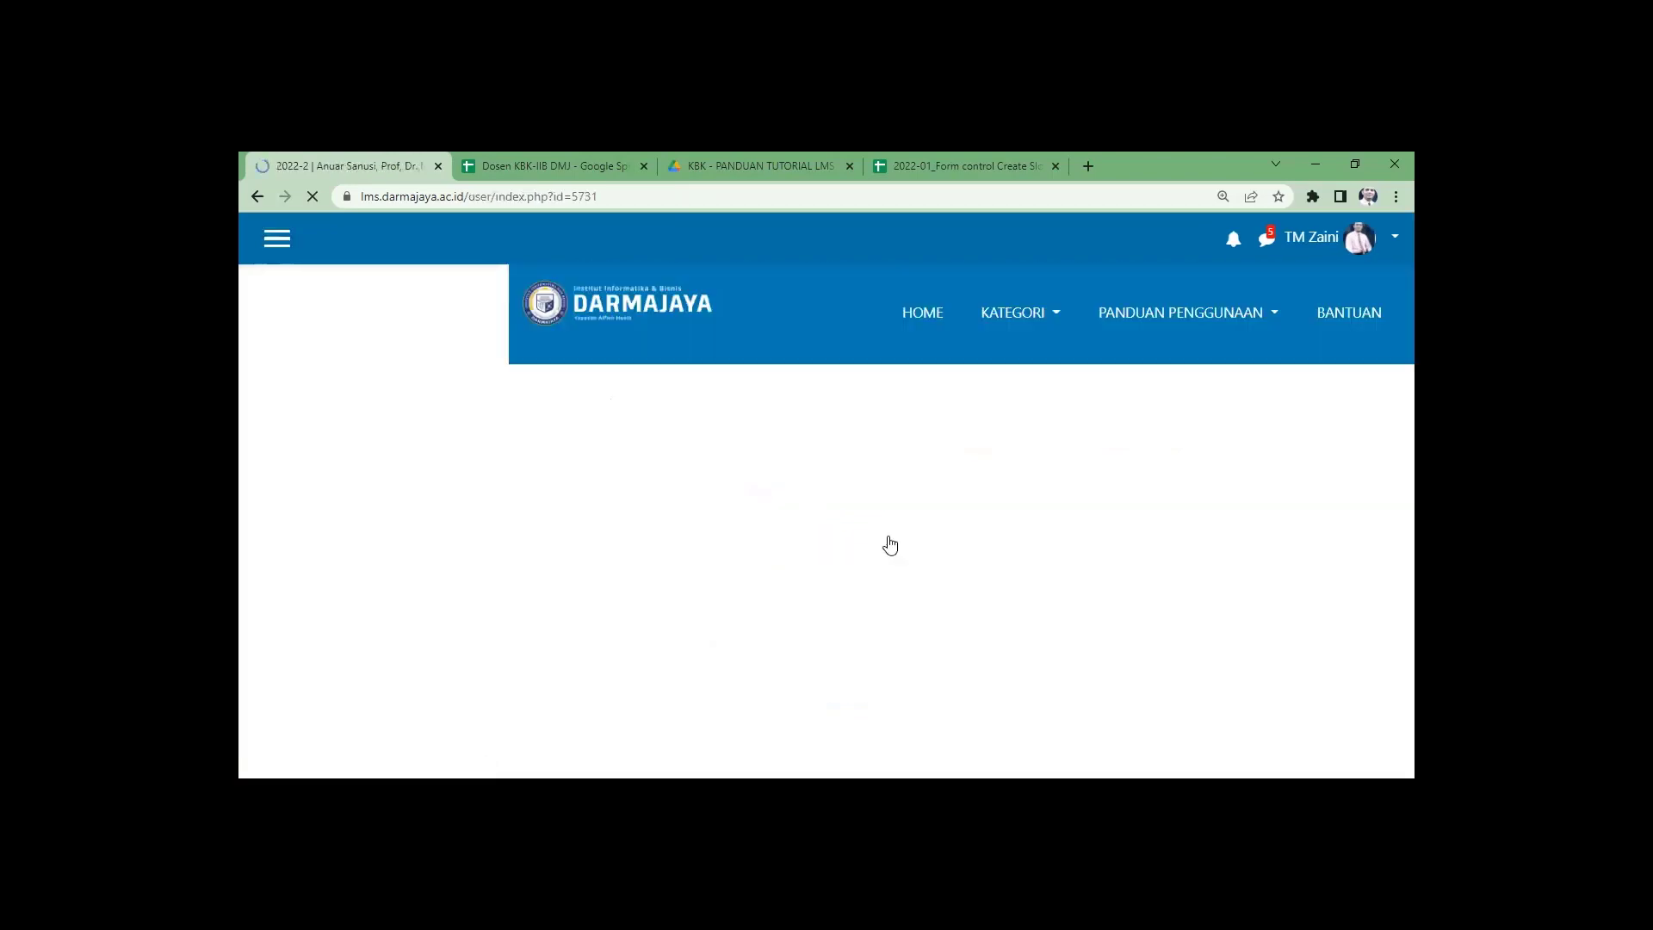
scroll(882, 542, down, 5)
scroll(878, 544, up, 3)
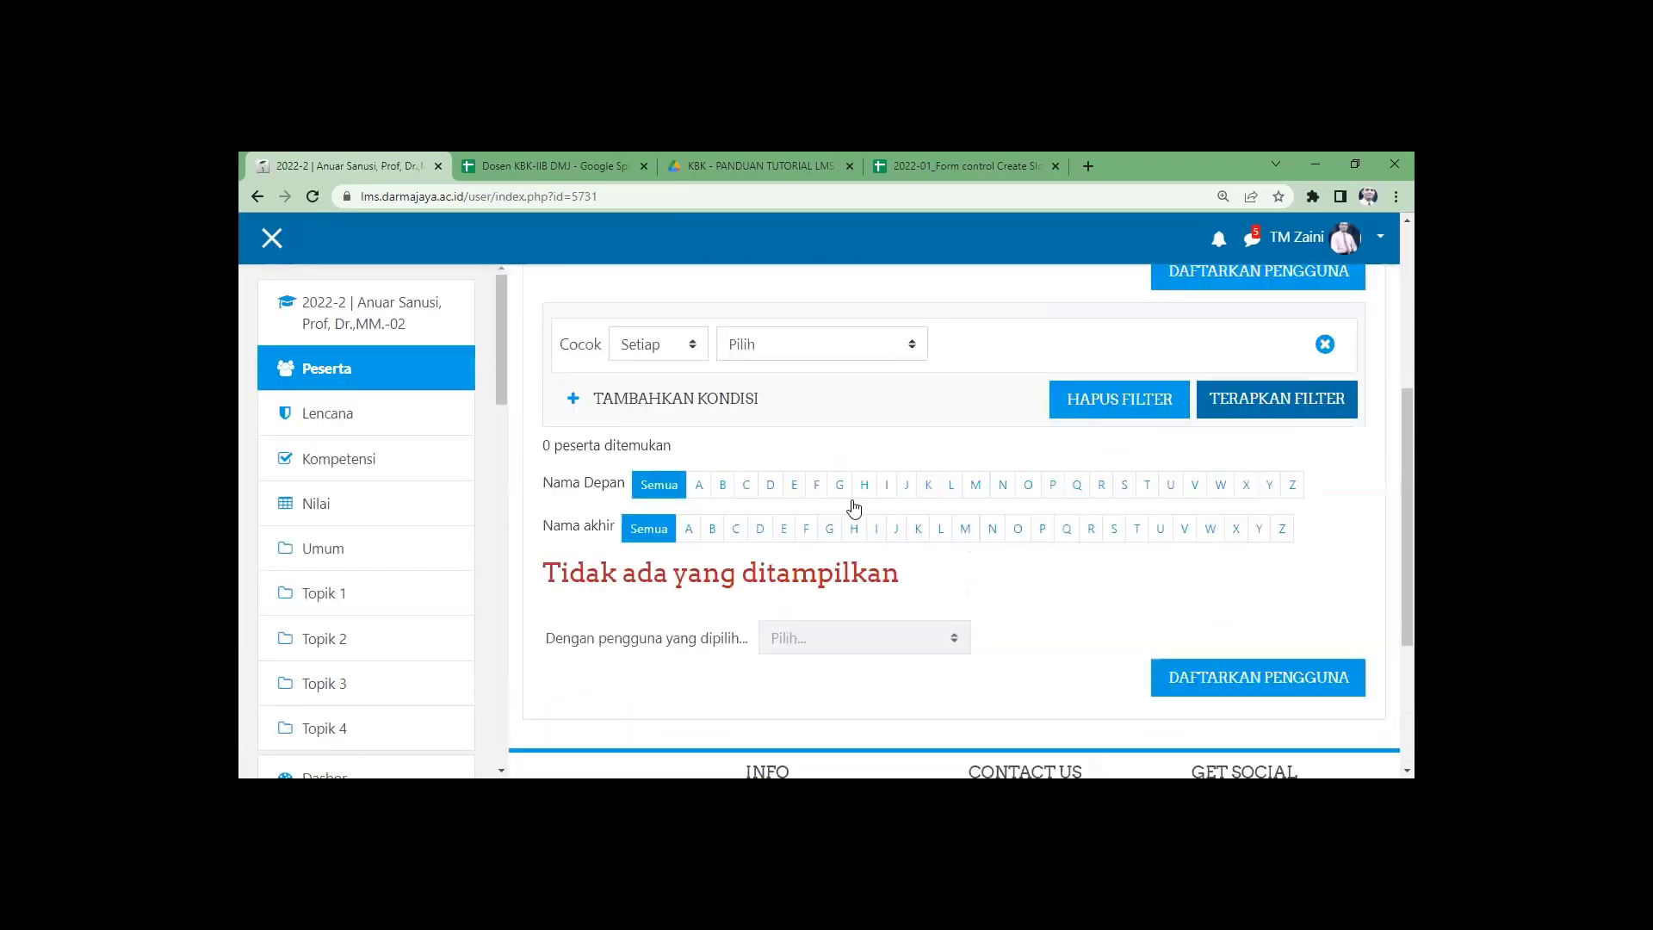
scroll(854, 508, up, 4)
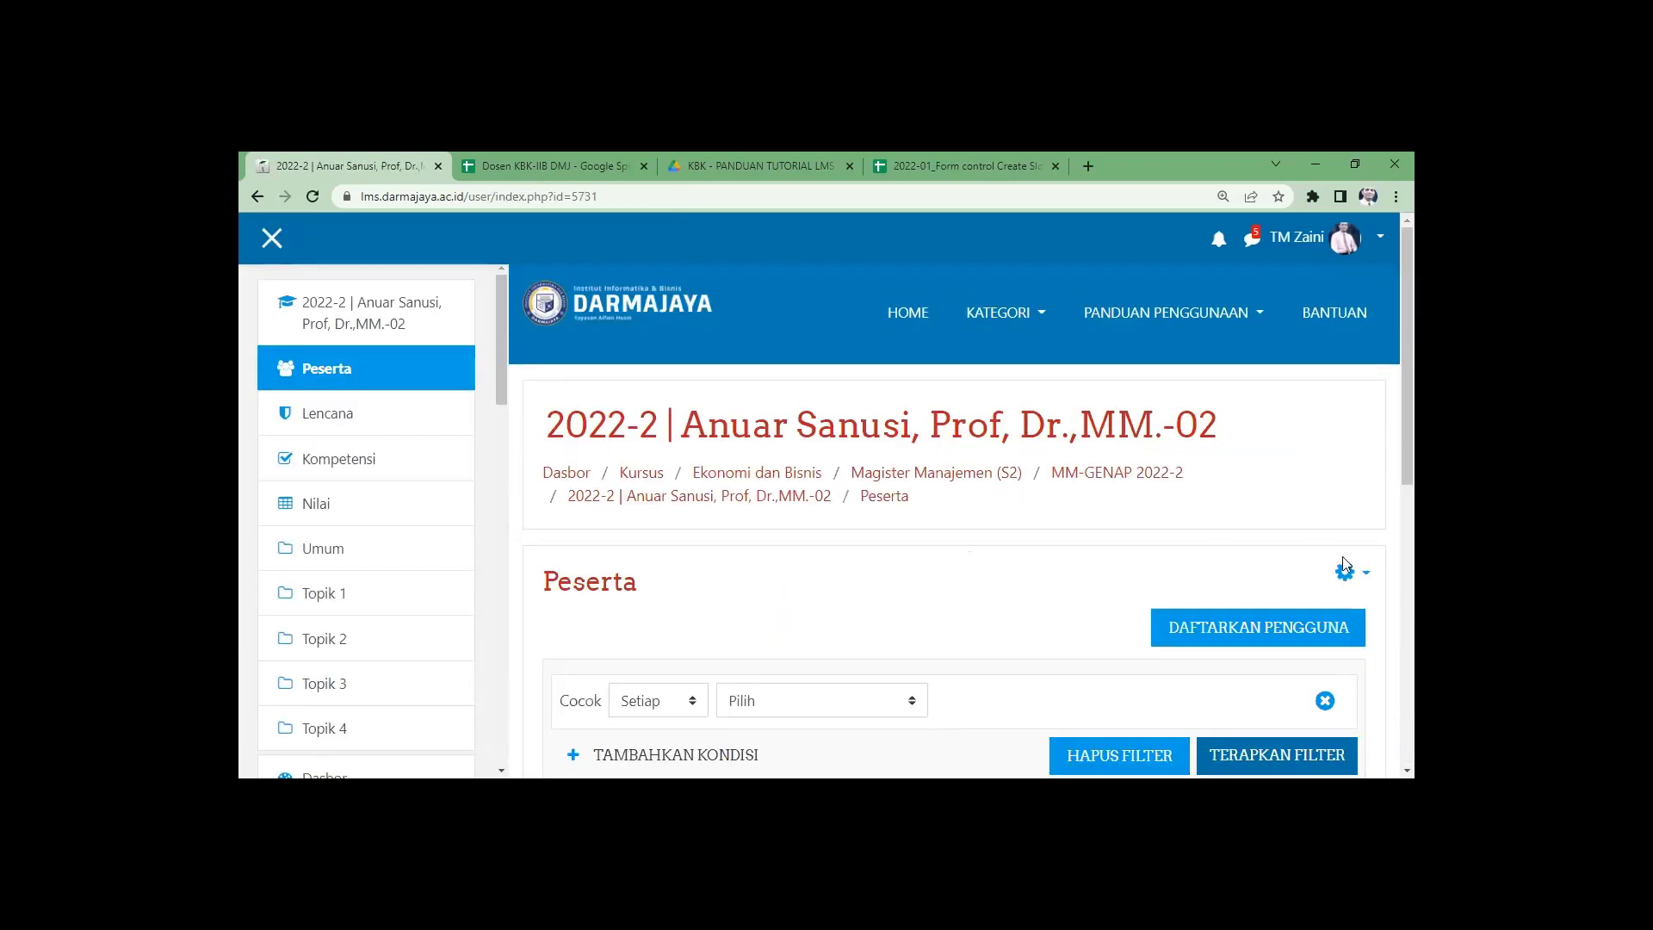
Enrol the searched lecturer in the -02 course with role Pengajar, then return to MM-GENAP 2022-2.
click(1285, 637)
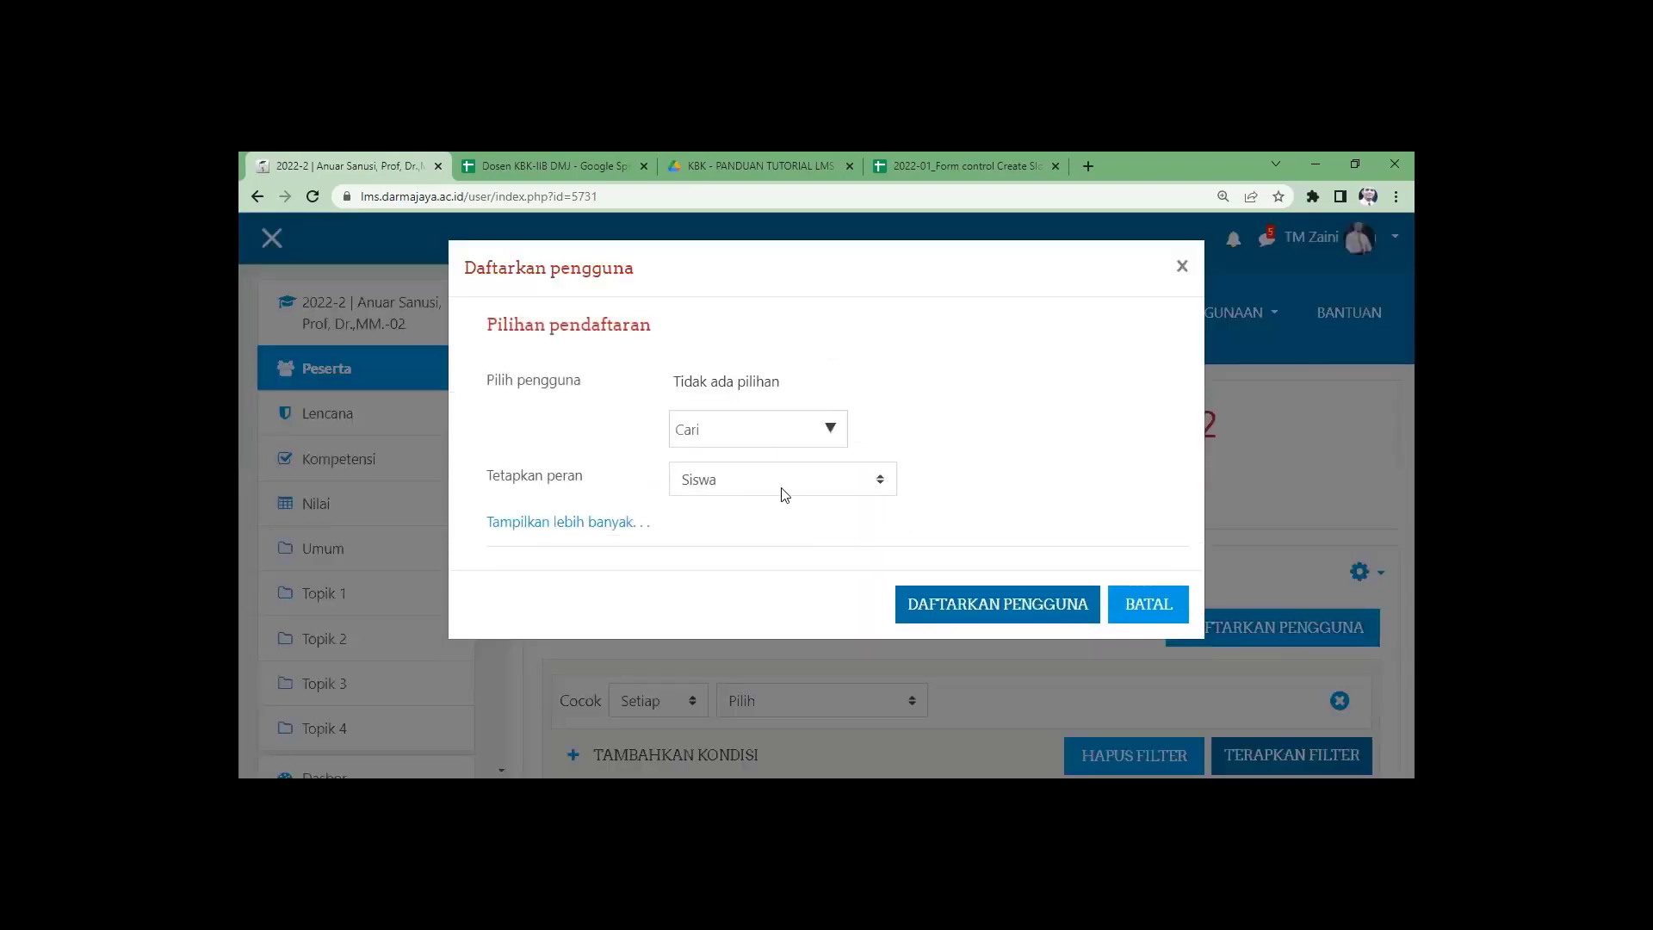
click(783, 489)
click(728, 527)
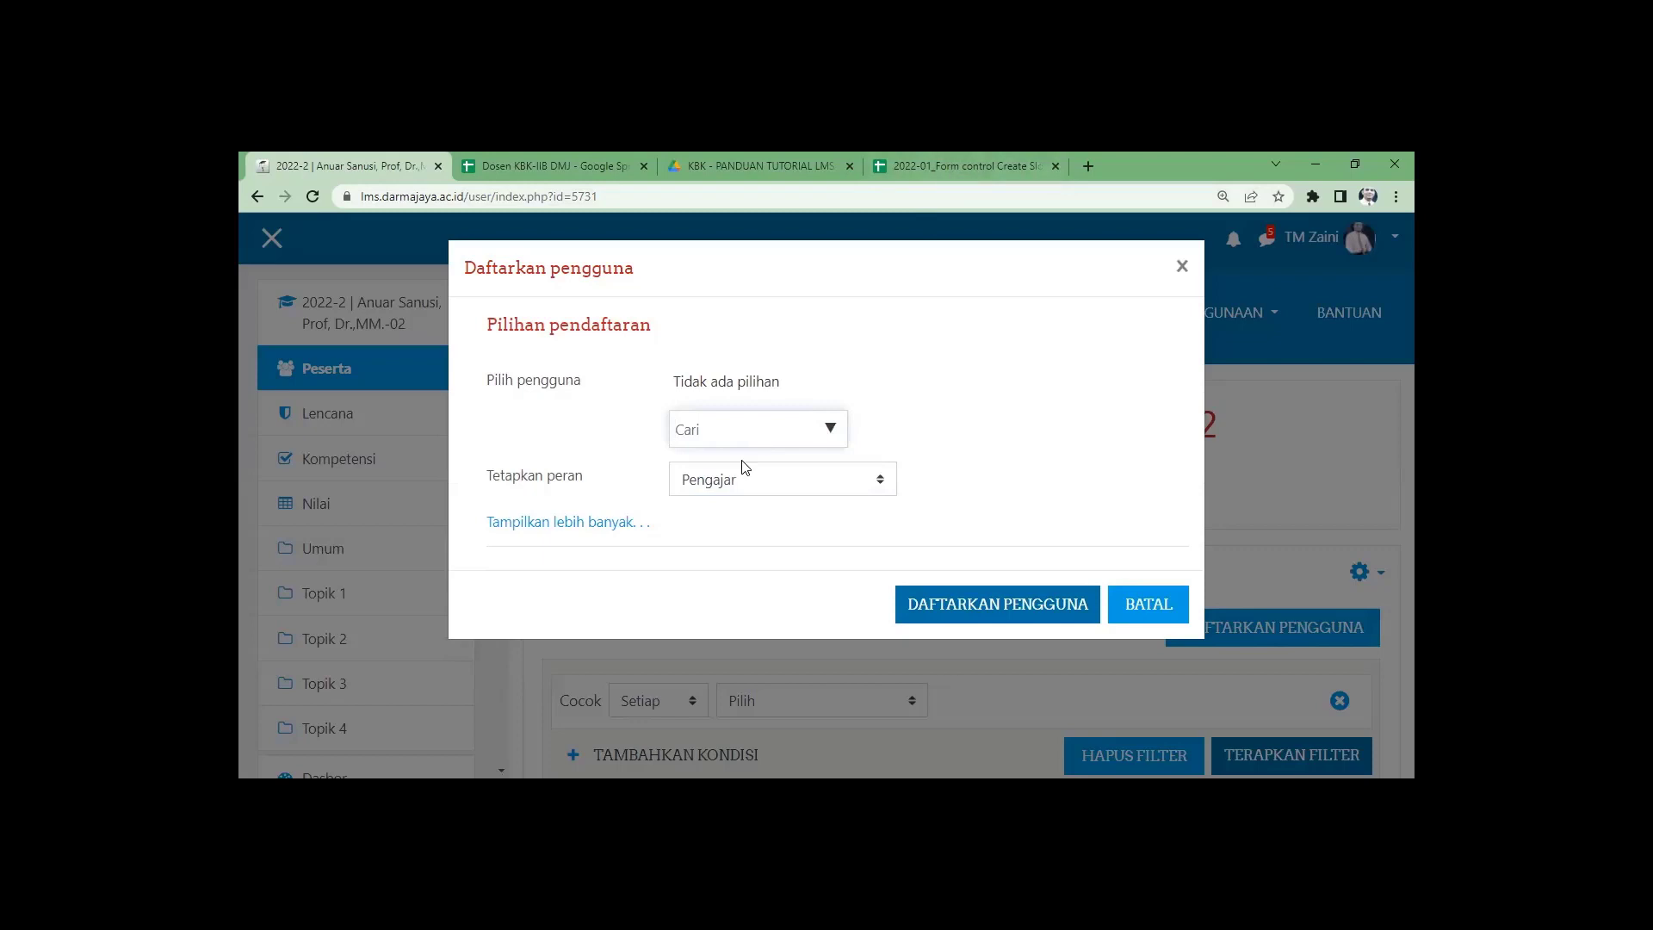
text(anuar)
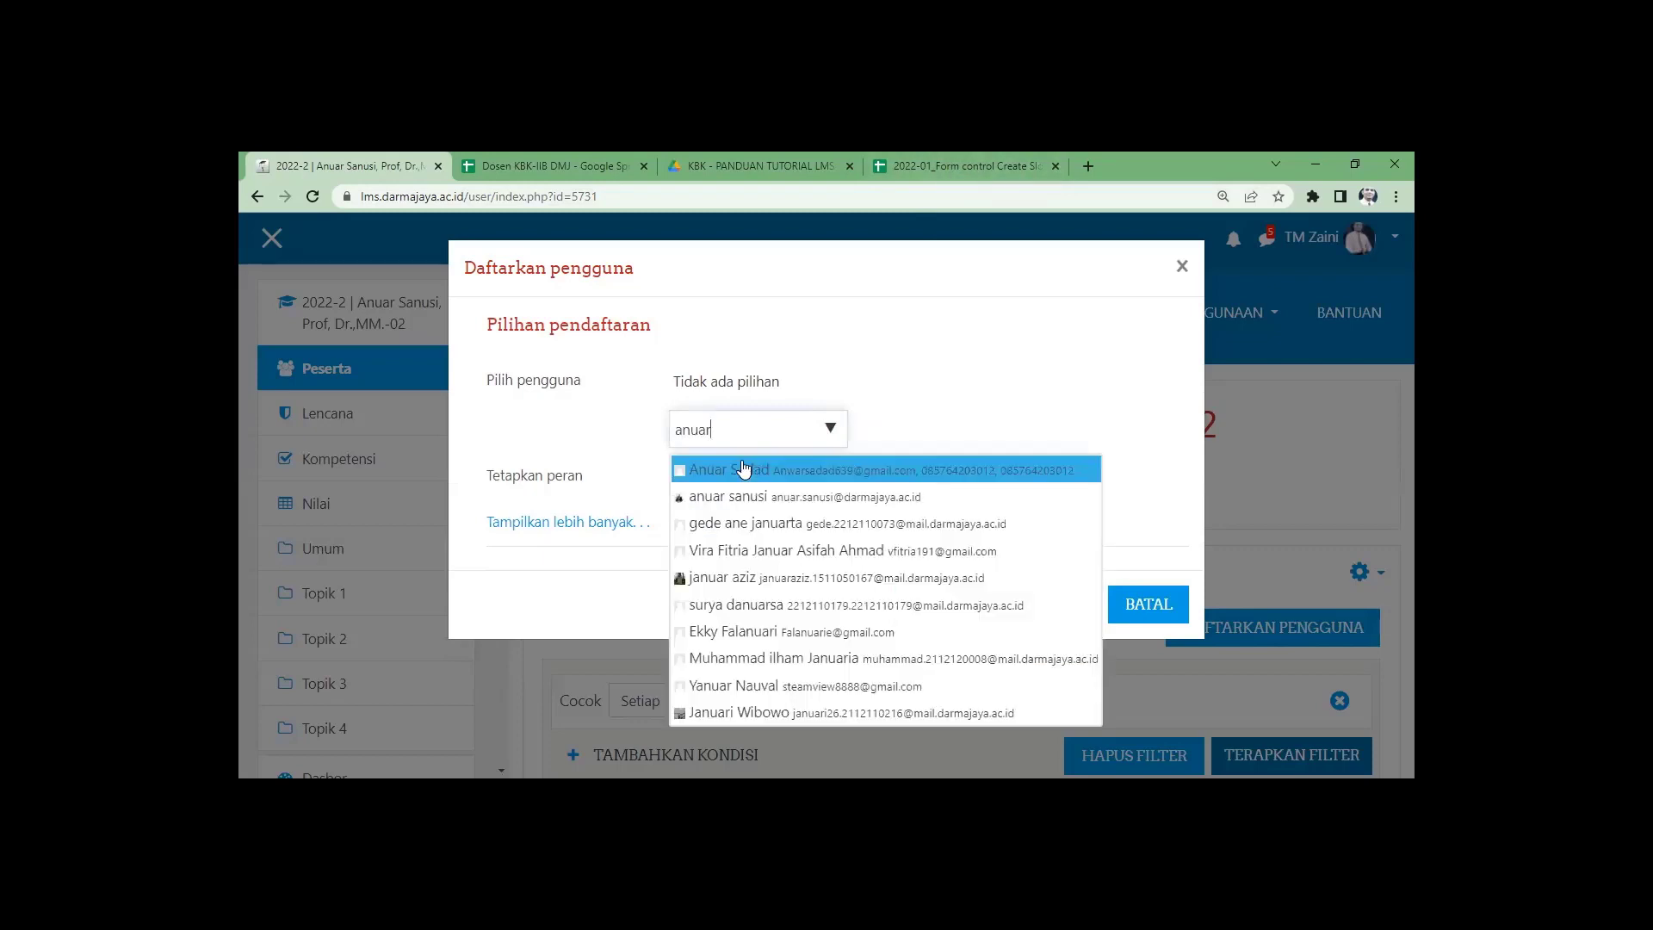
click(797, 508)
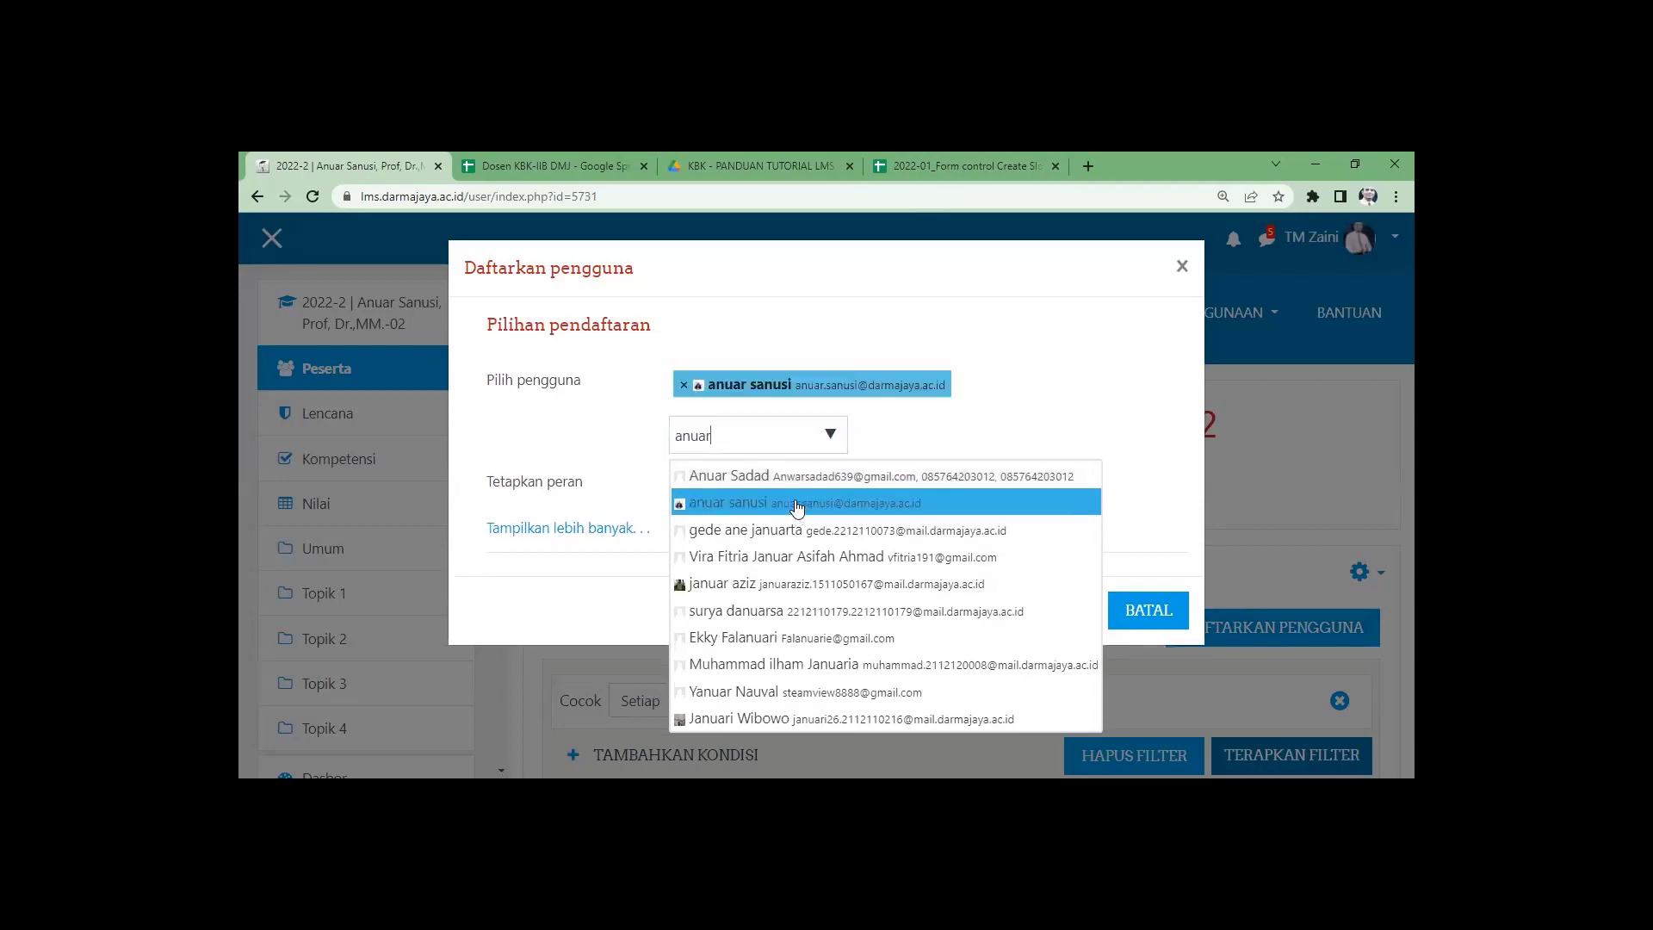
click(1053, 389)
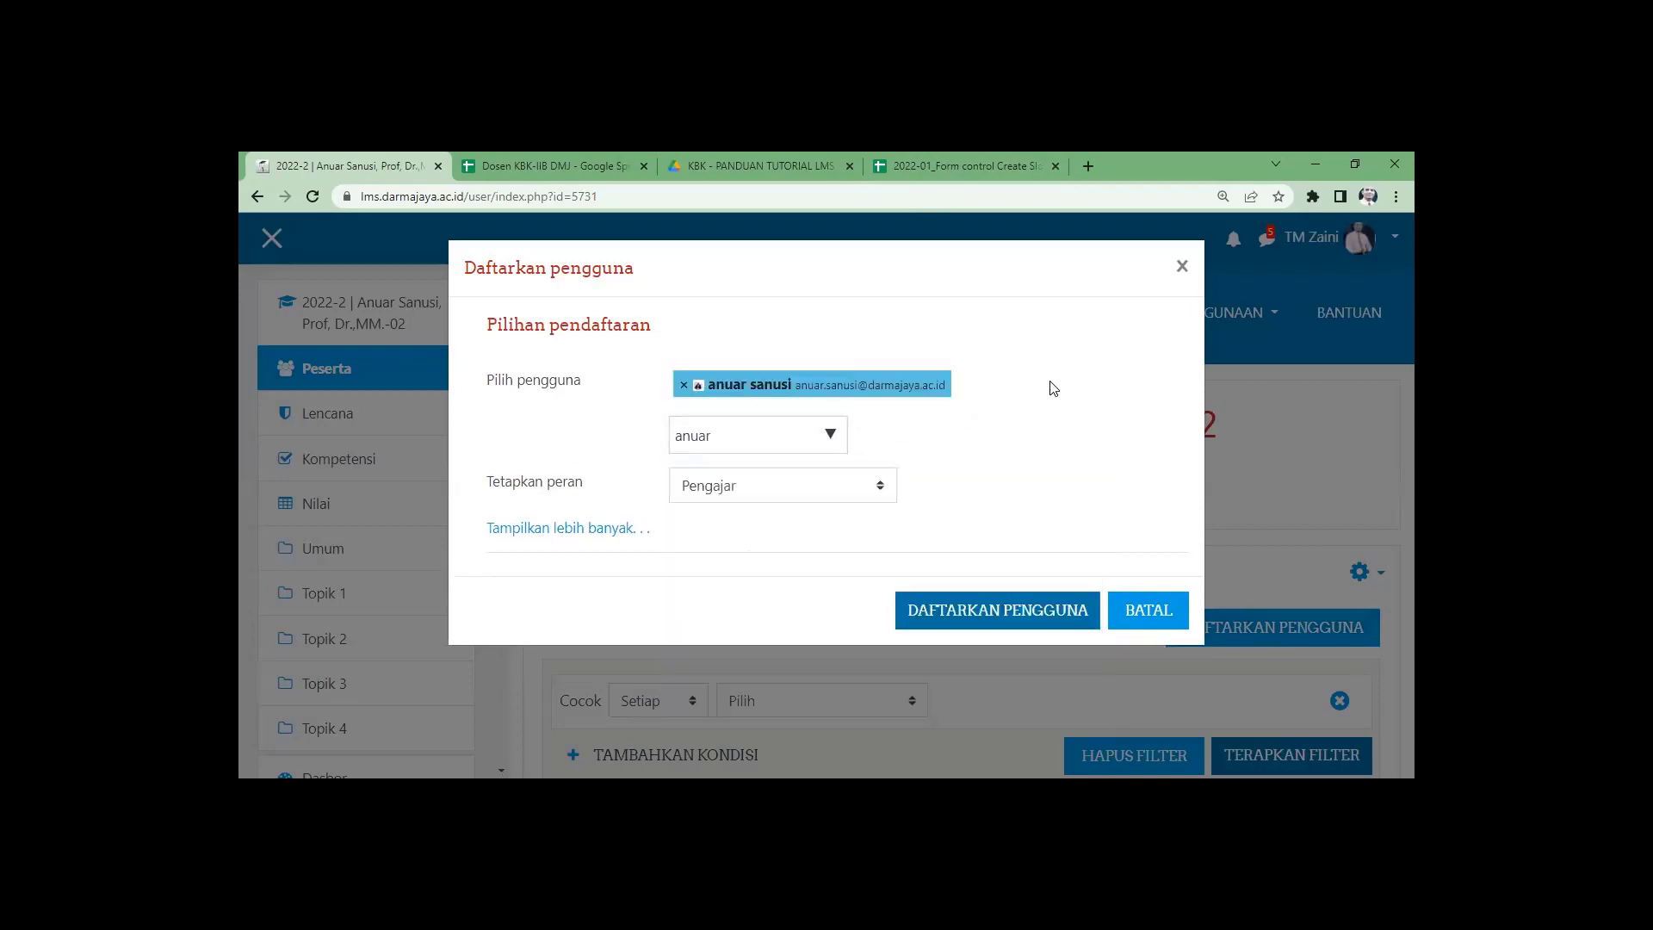
click(976, 613)
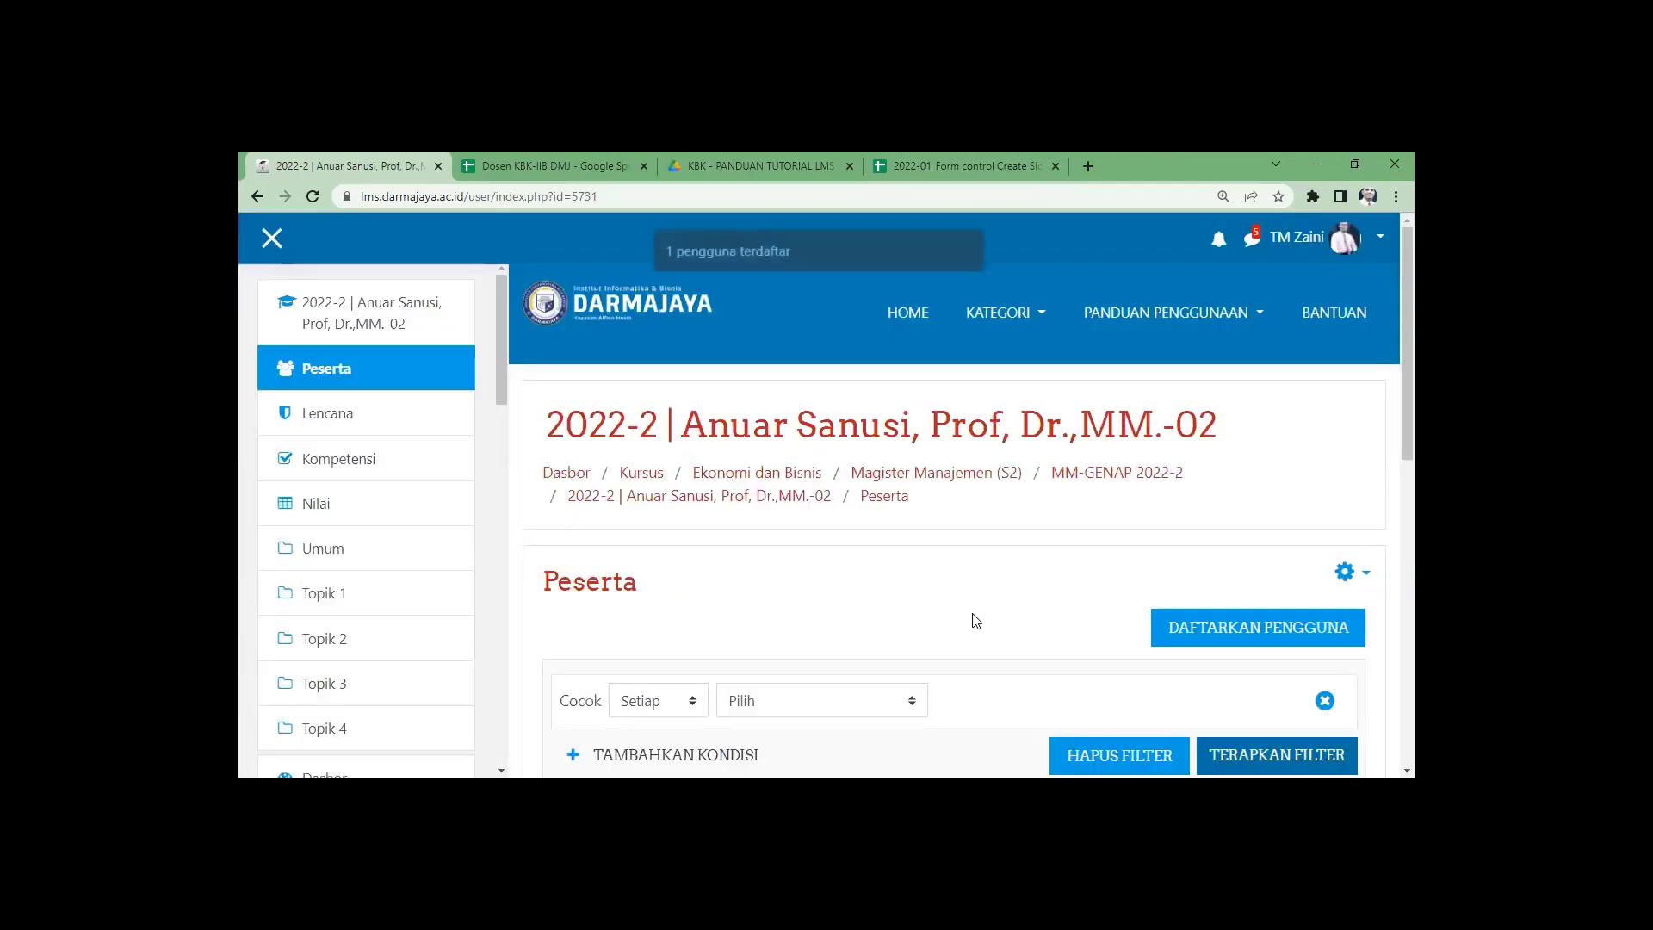
scroll(980, 616, down, 6)
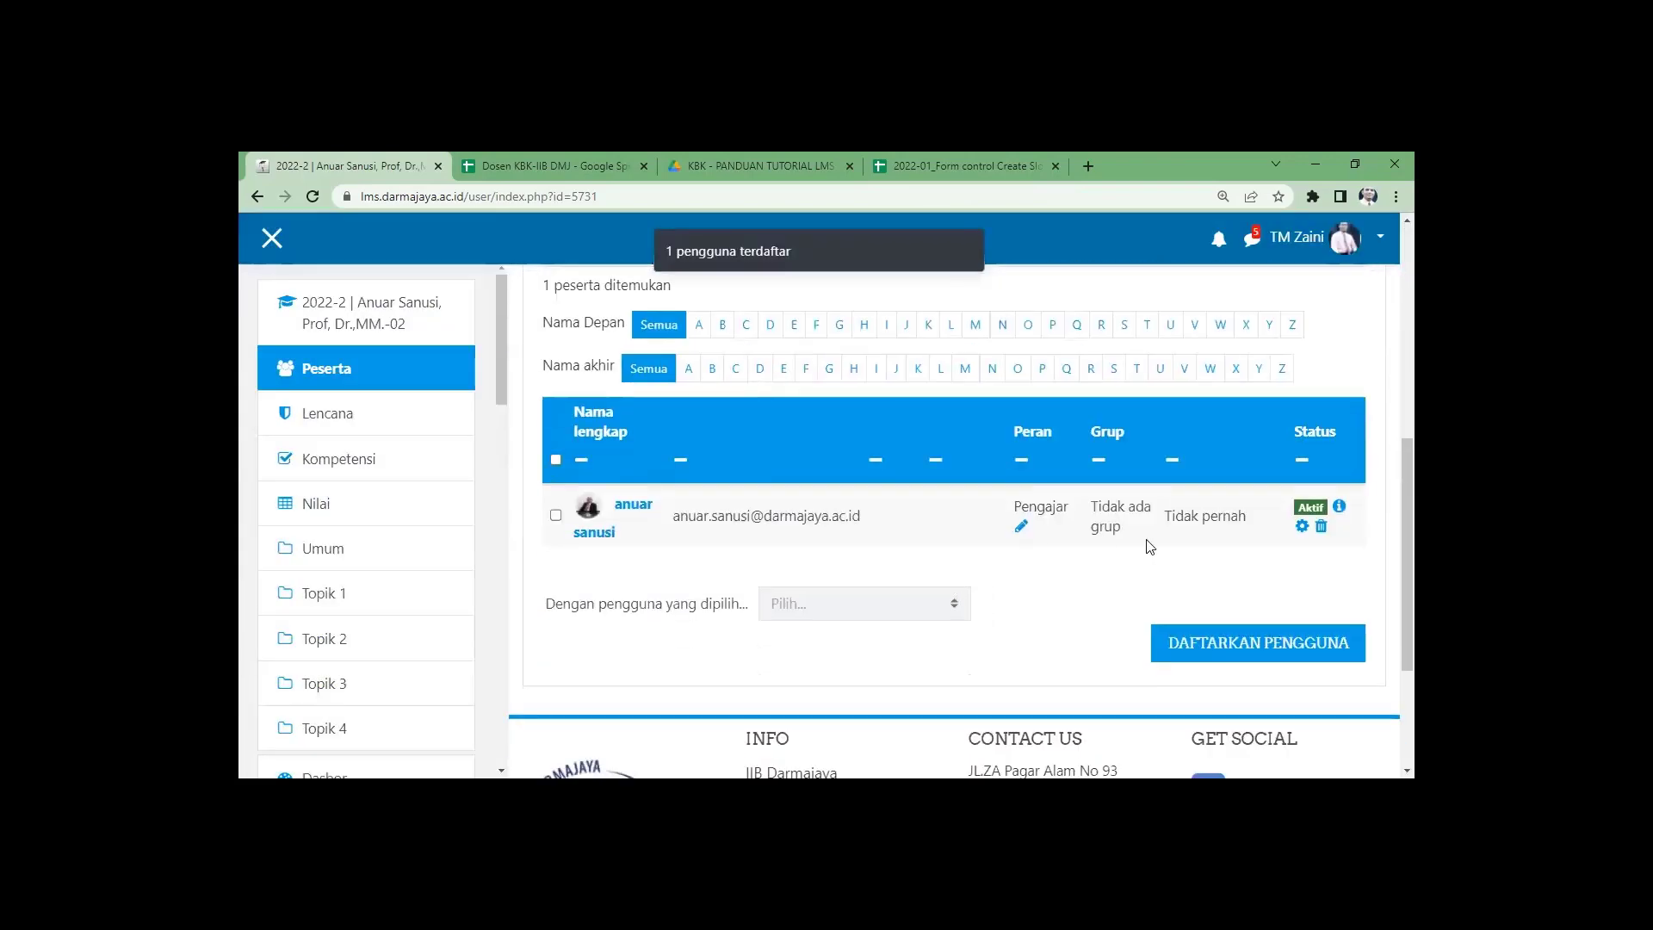
scroll(831, 600, up, 5)
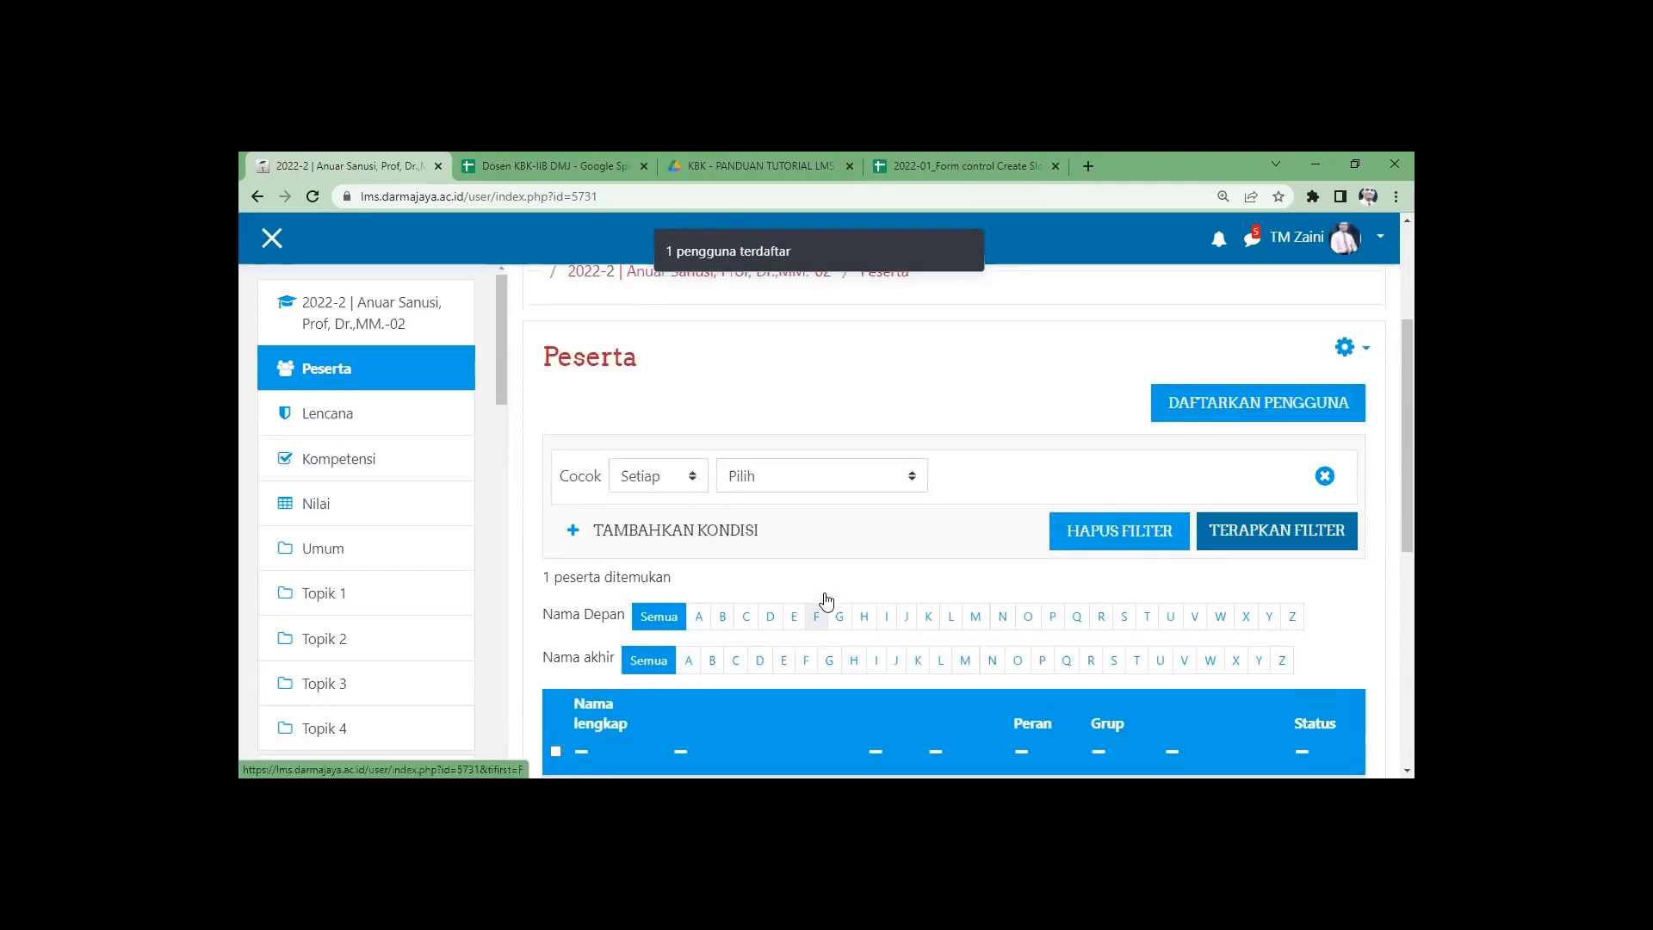
click(1110, 387)
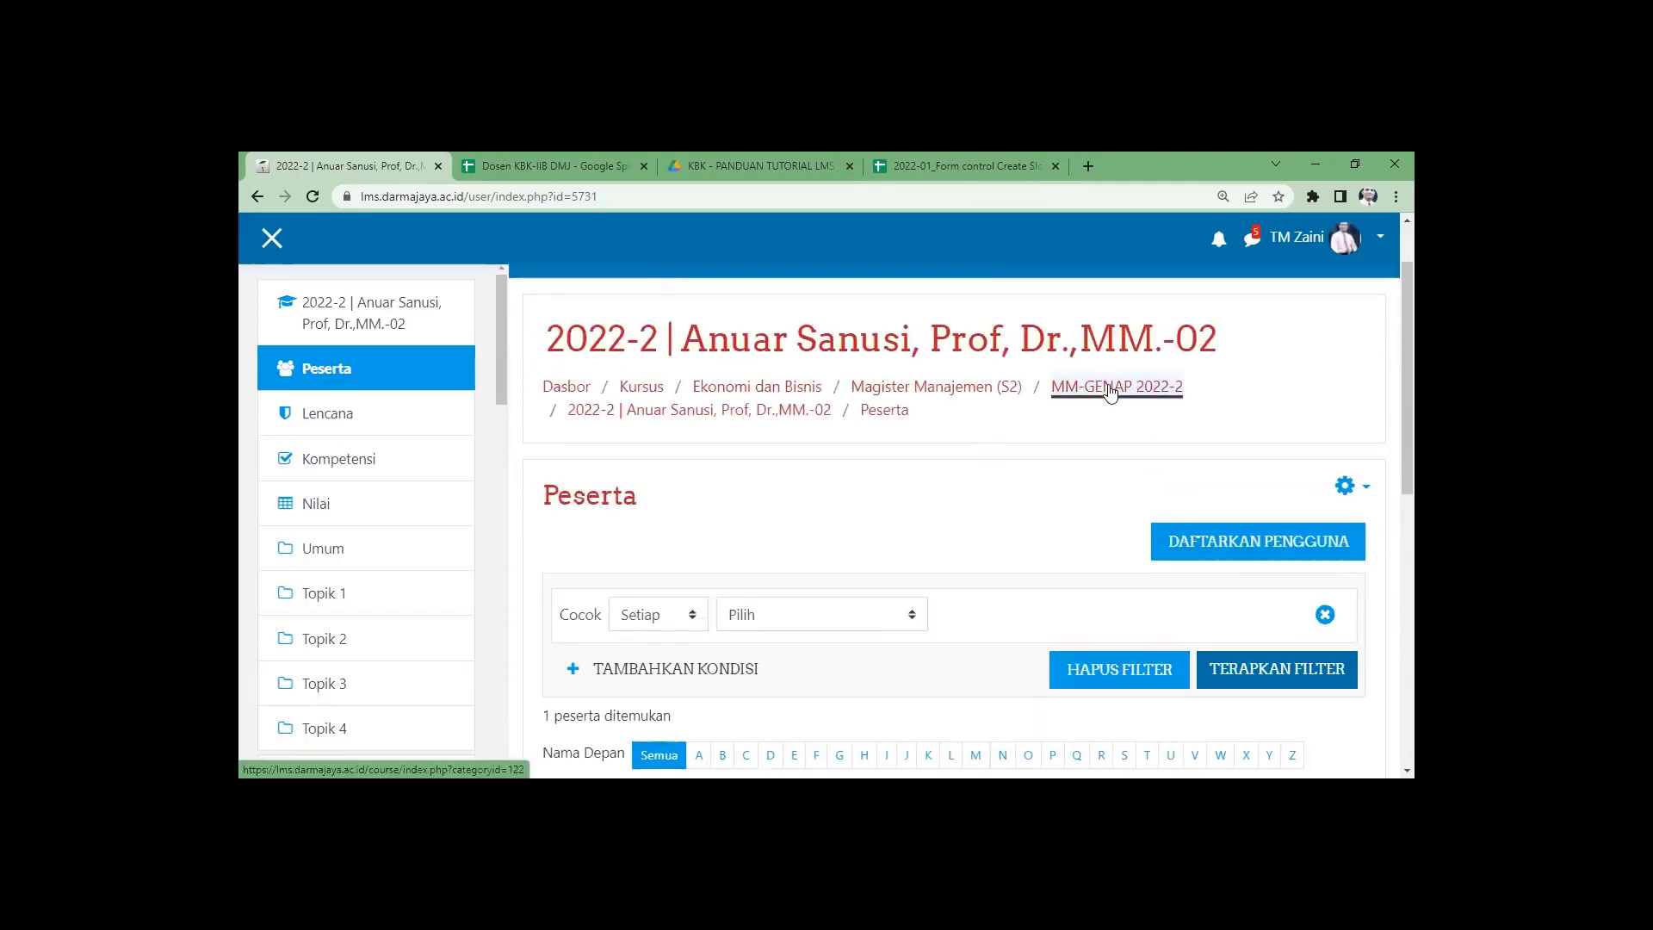
Scroll through the MM-GENAP 2022-2 category to review its three courses and their teachers.
scroll(920, 523, down, 5)
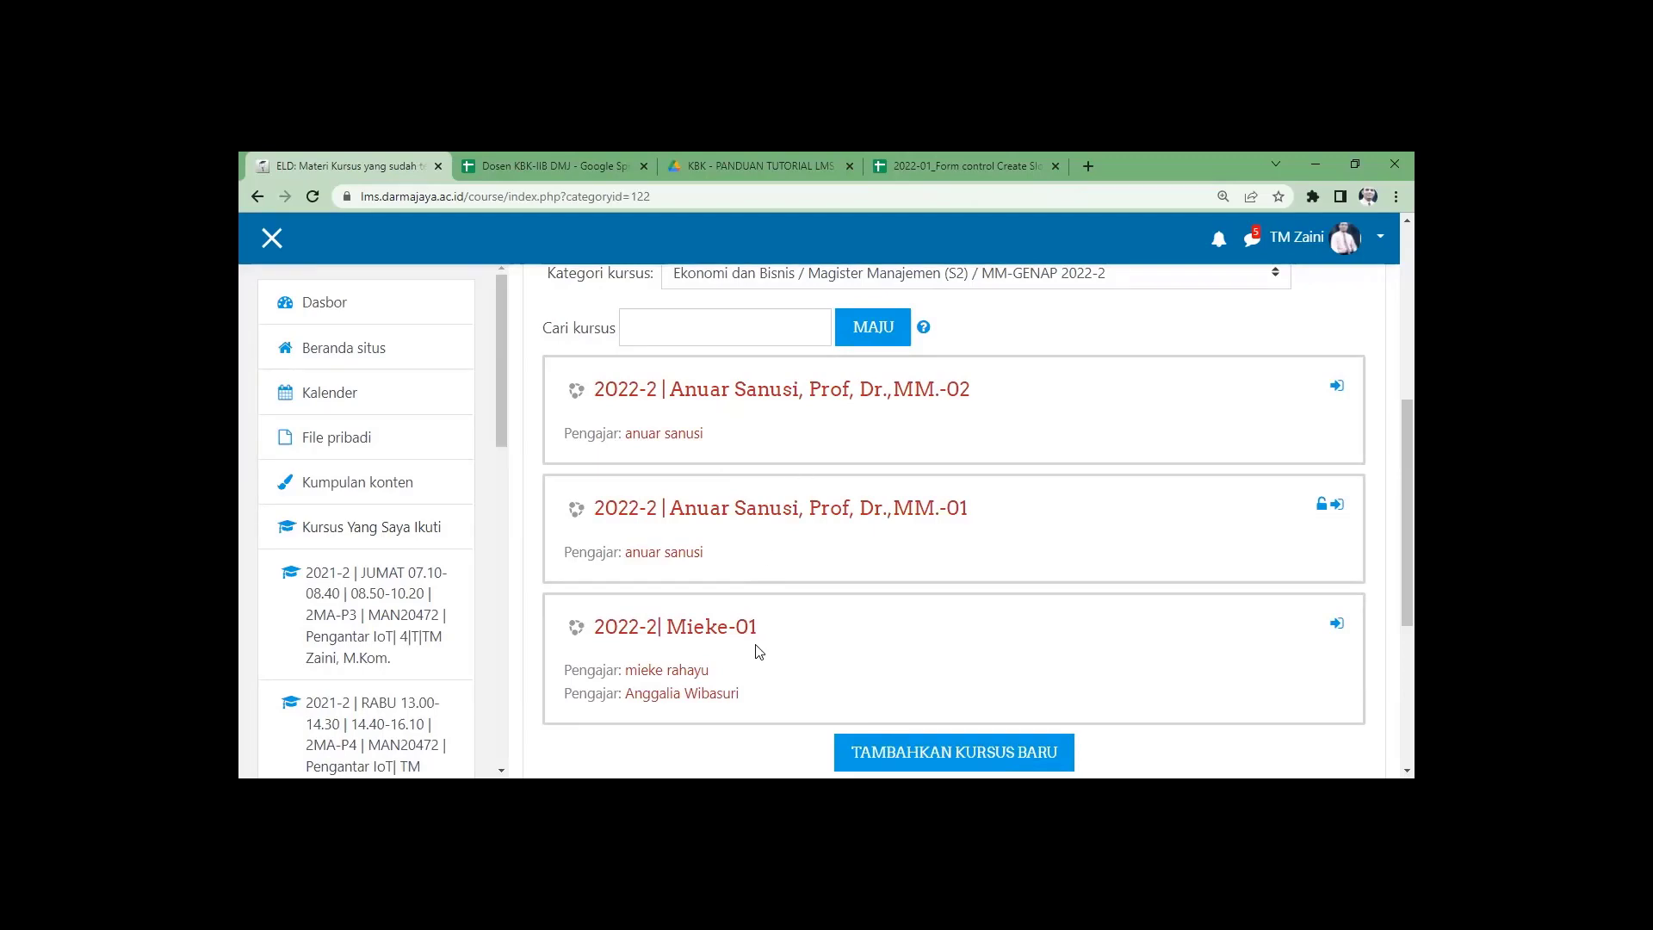
scroll(758, 652, up, 5)
scroll(758, 652, down, 4)
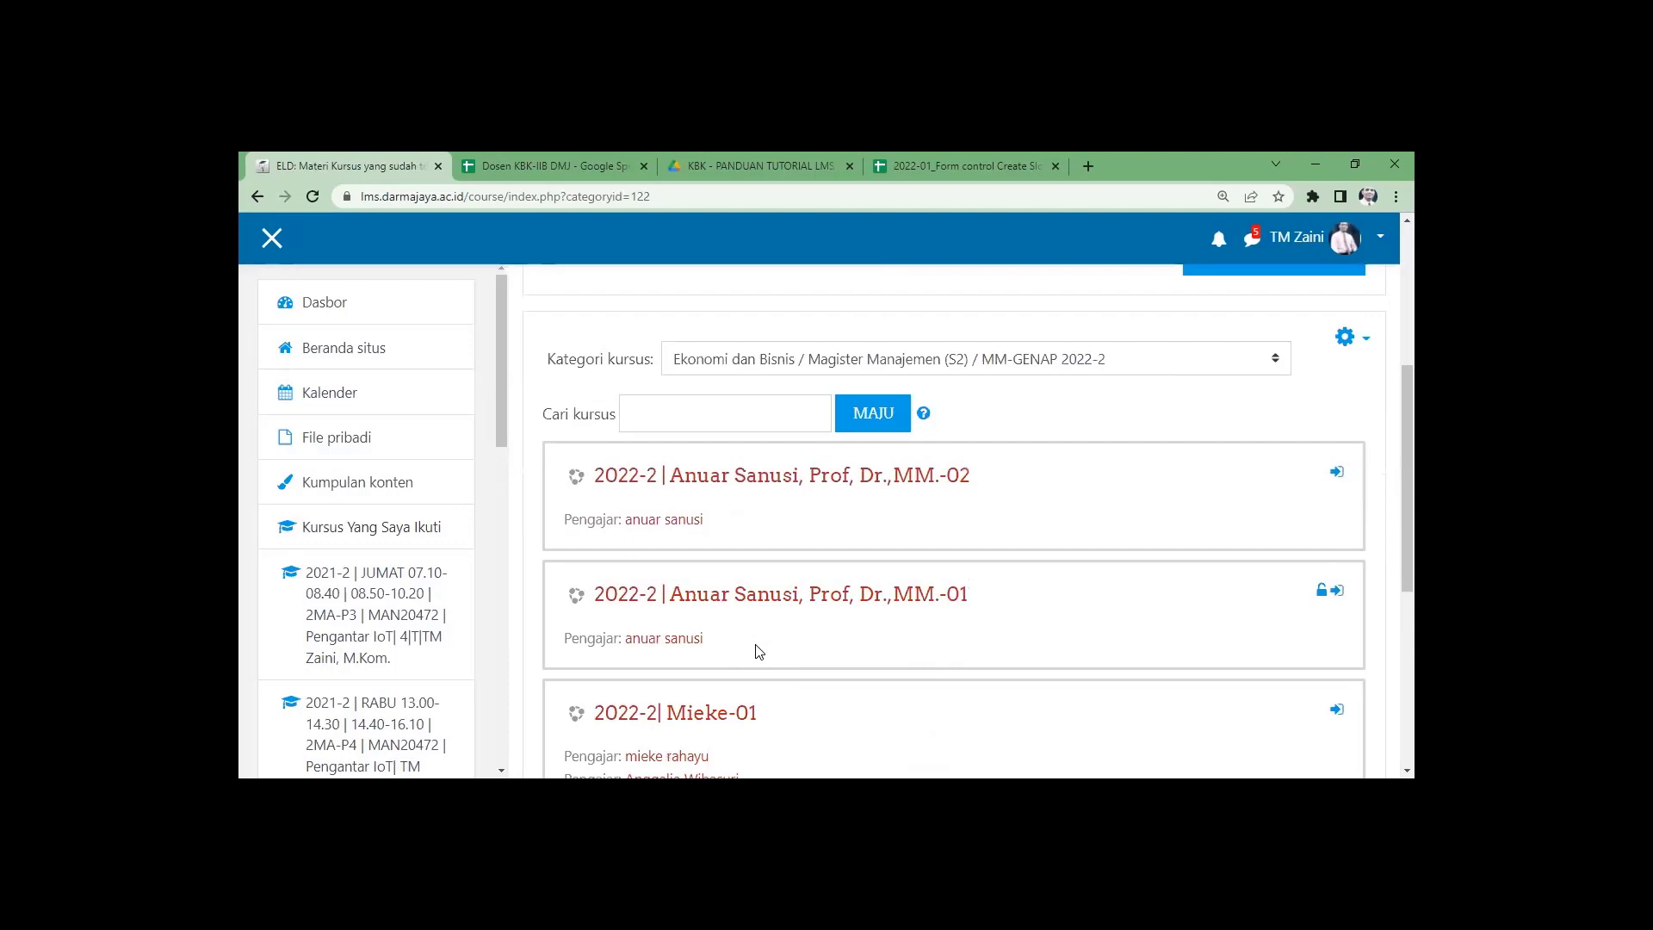
scroll(758, 652, down, 2)
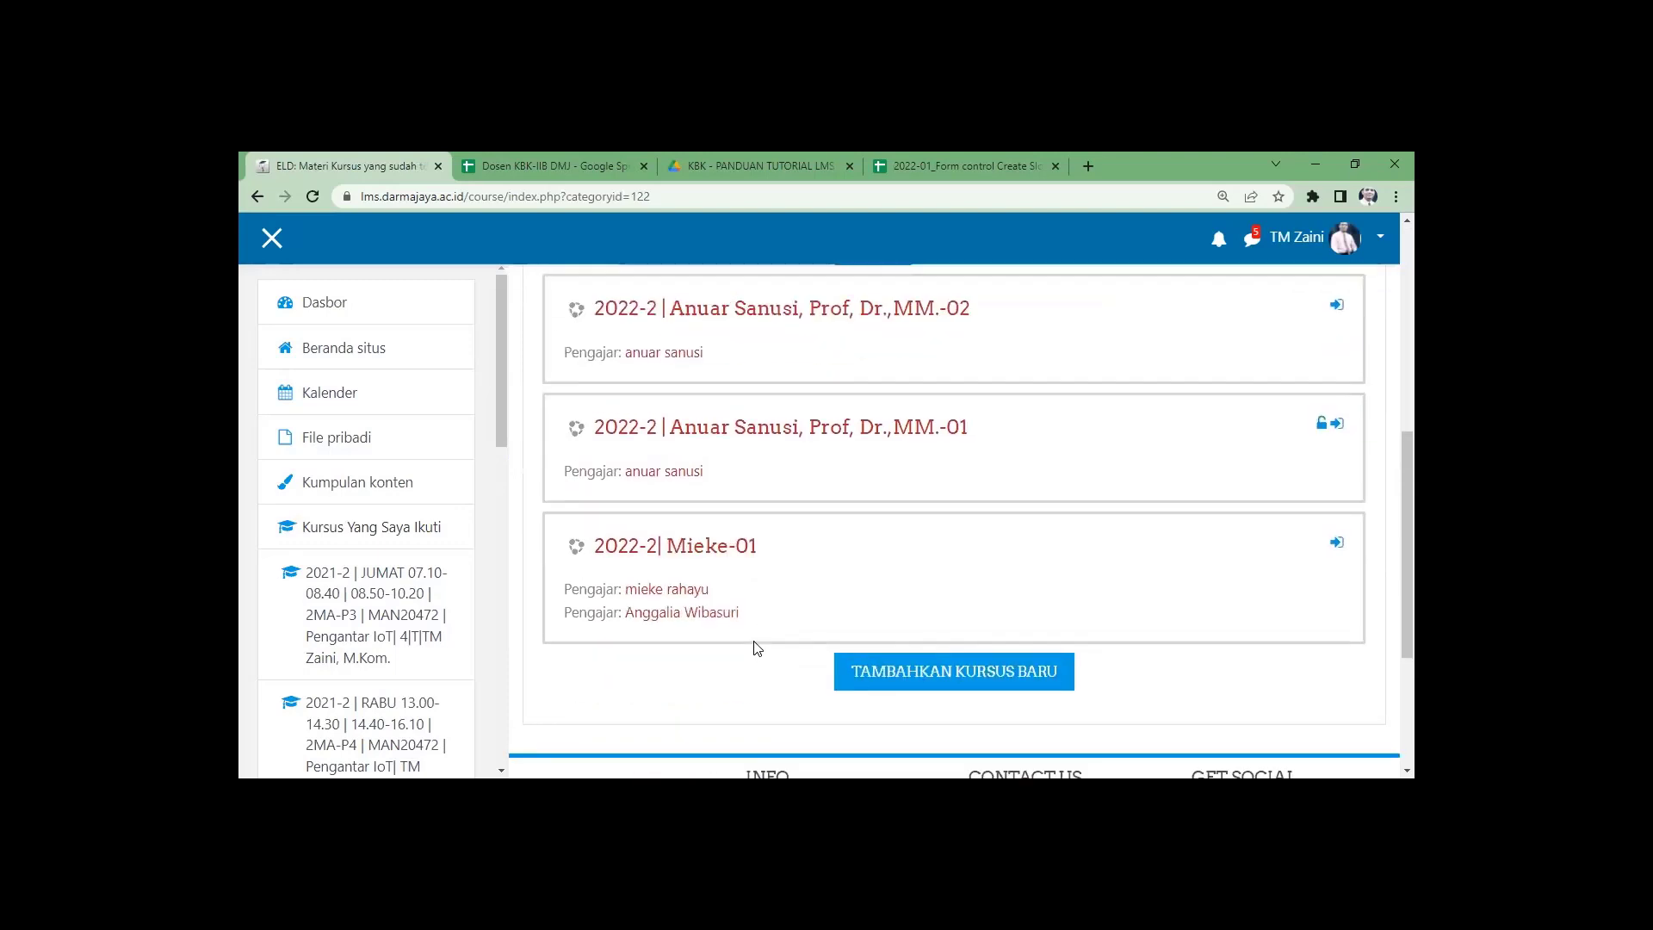
scroll(759, 651, up, 2)
scroll(756, 650, down, 1)
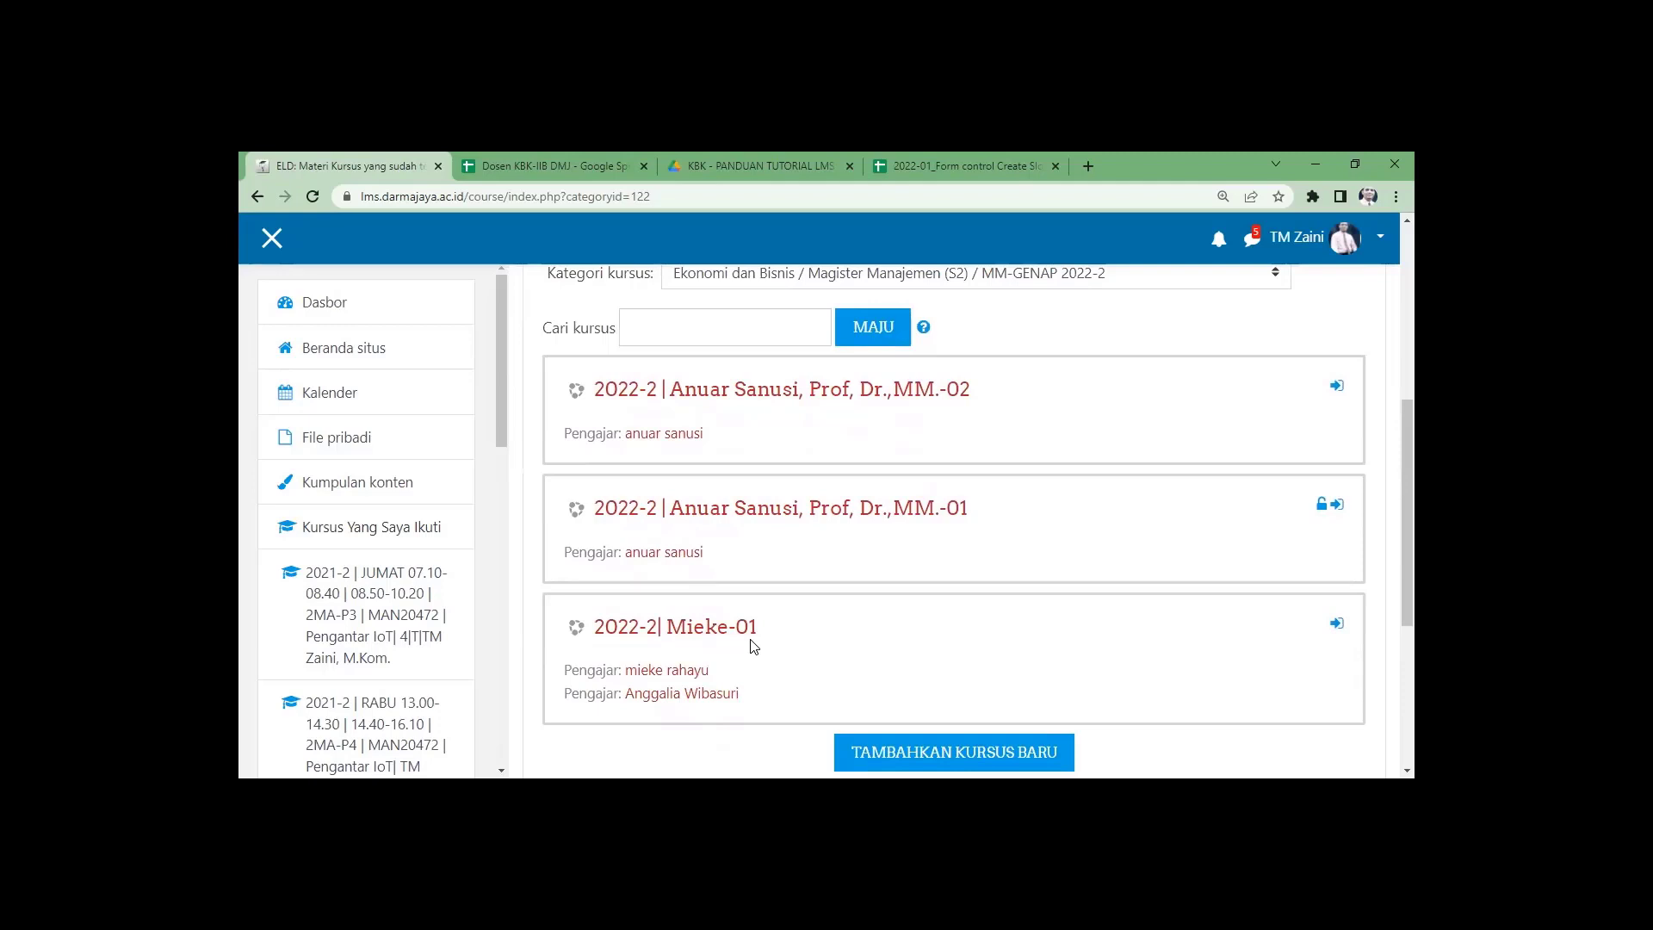
scroll(754, 647, up, 1)
scroll(755, 647, down, 1)
scroll(757, 649, down, 2)
scroll(761, 651, up, 1)
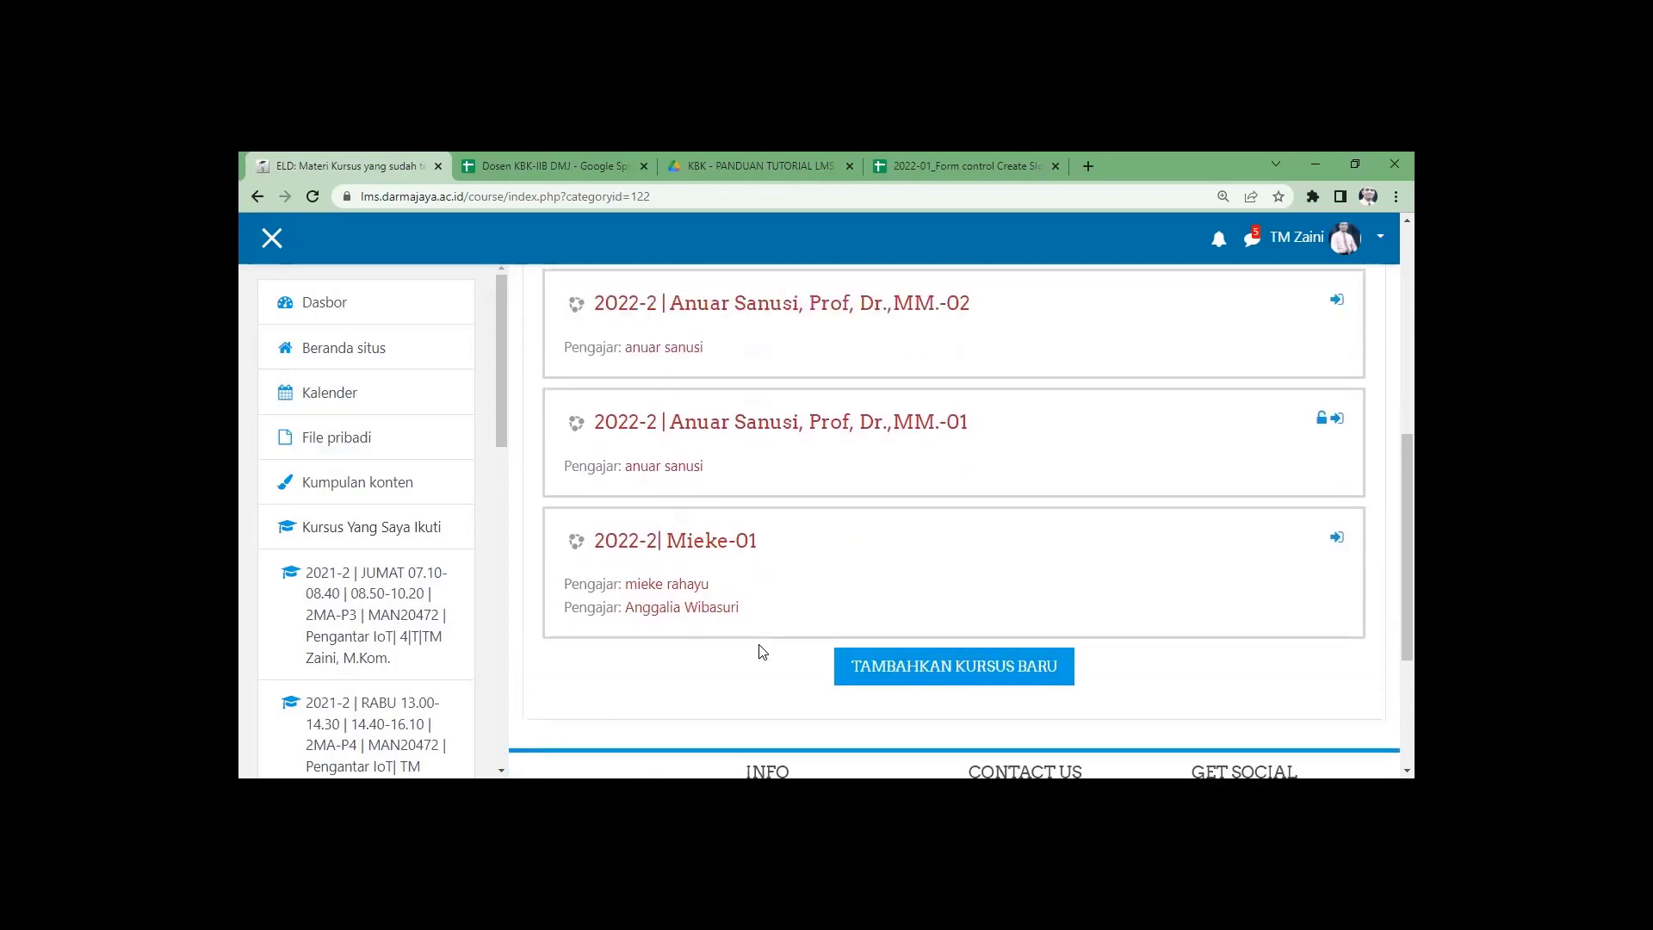
scroll(761, 652, up, 1)
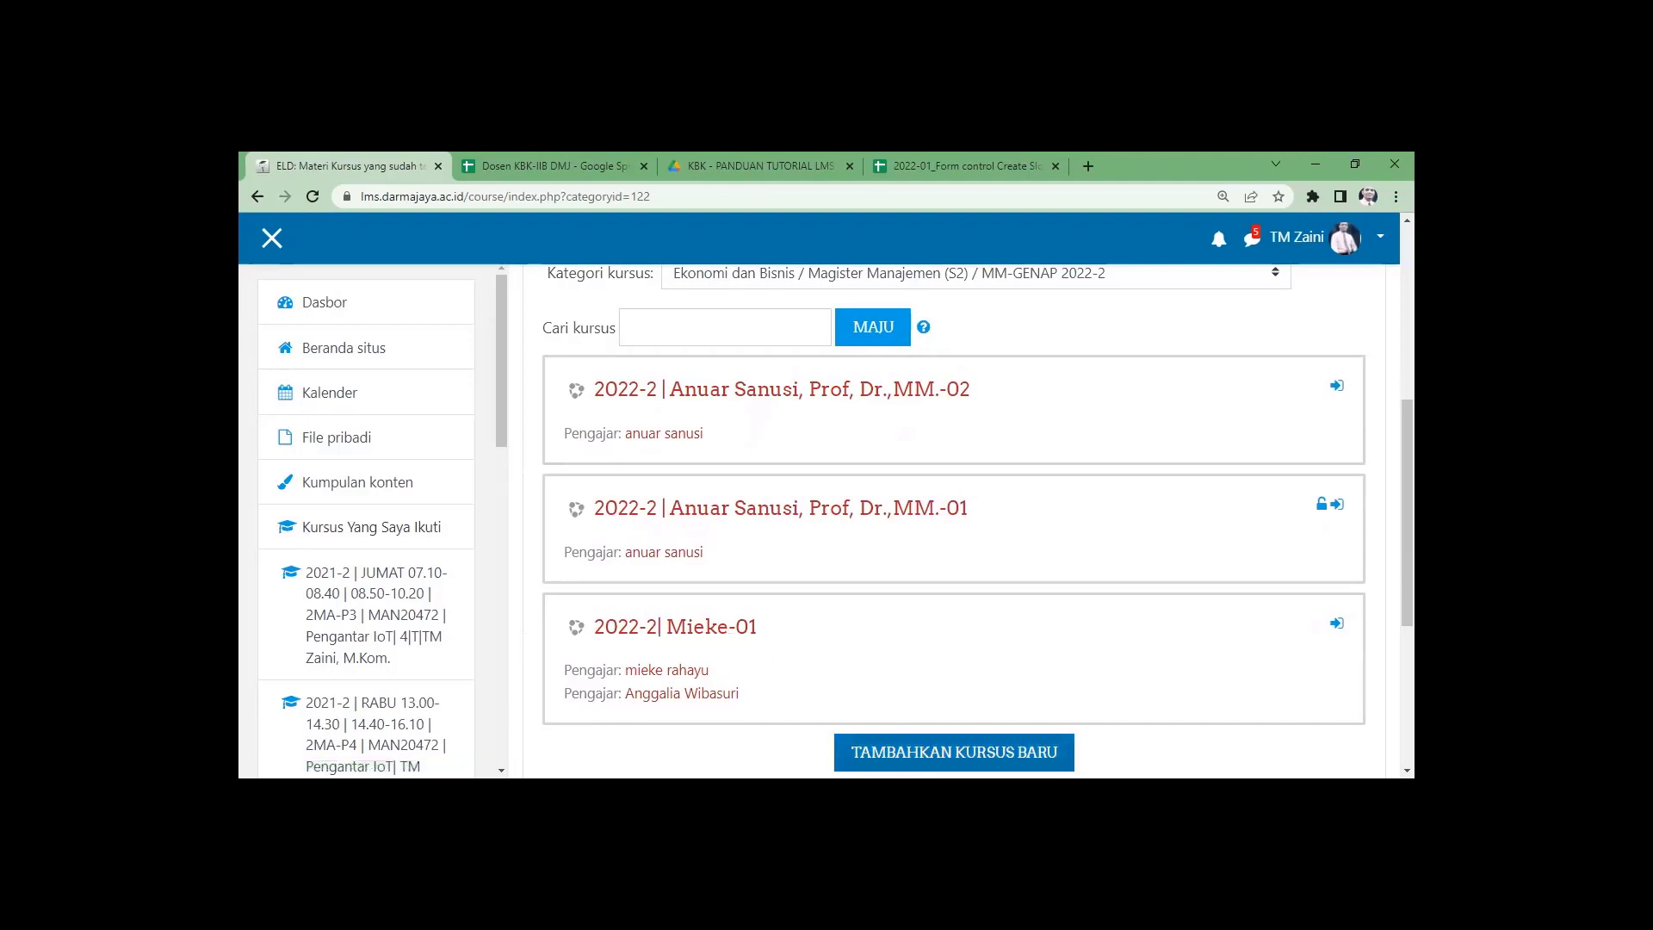
Start a new course whose full name includes the lecturer's titled name, copied into the short name.
click(954, 752)
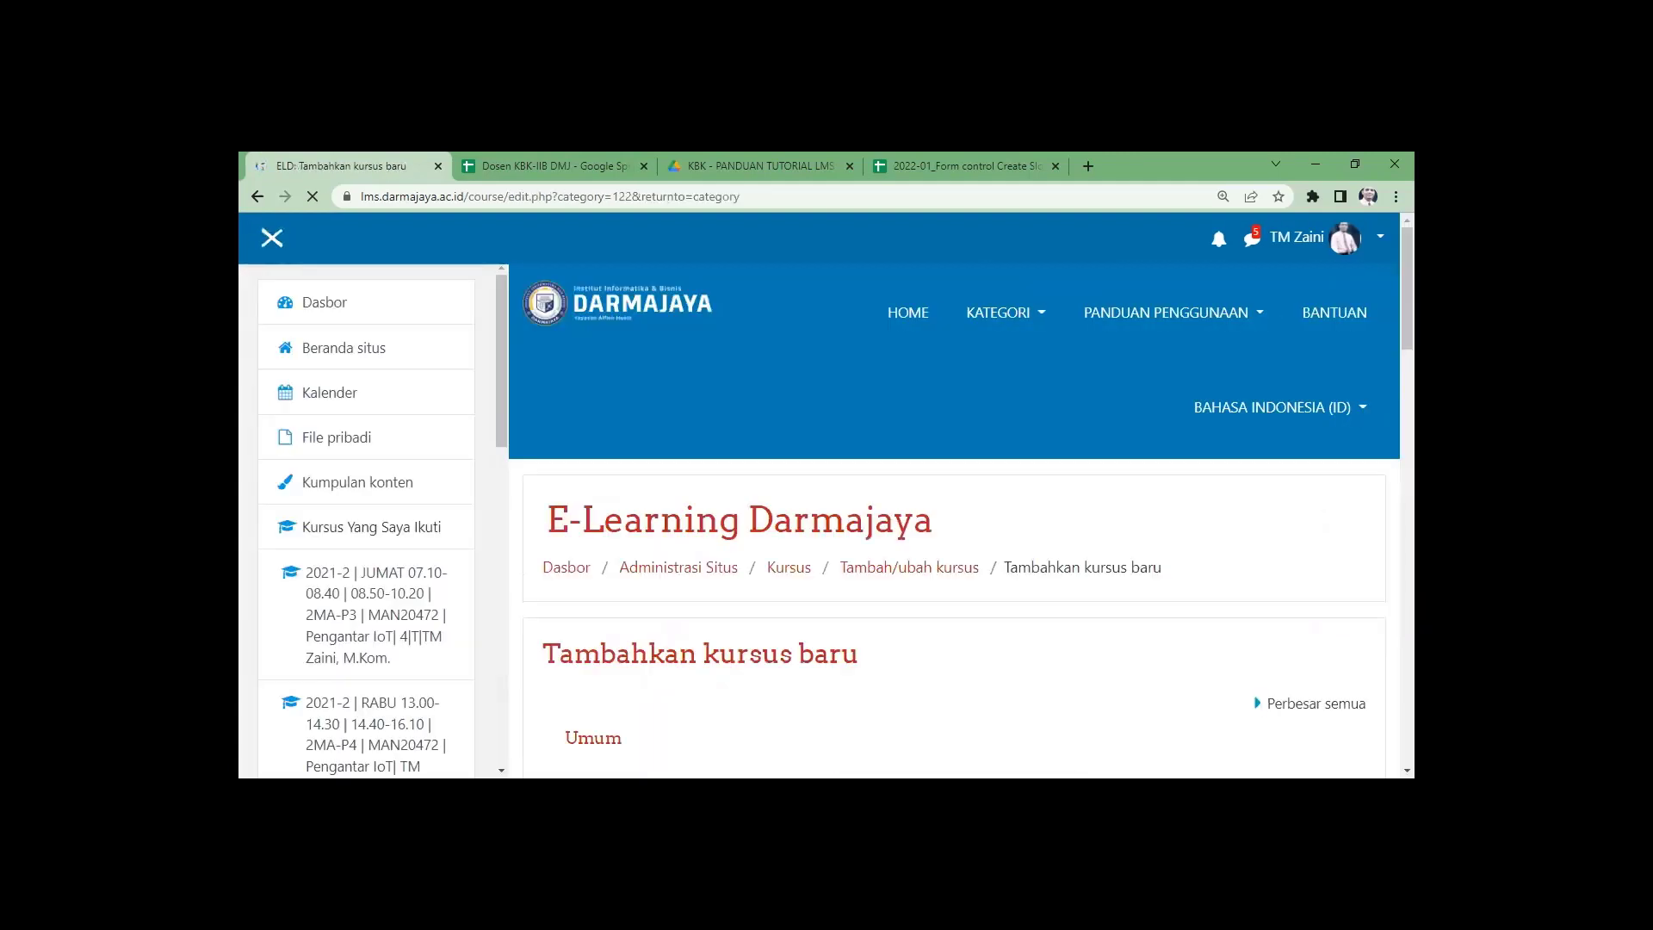
scroll(964, 674, down, 2)
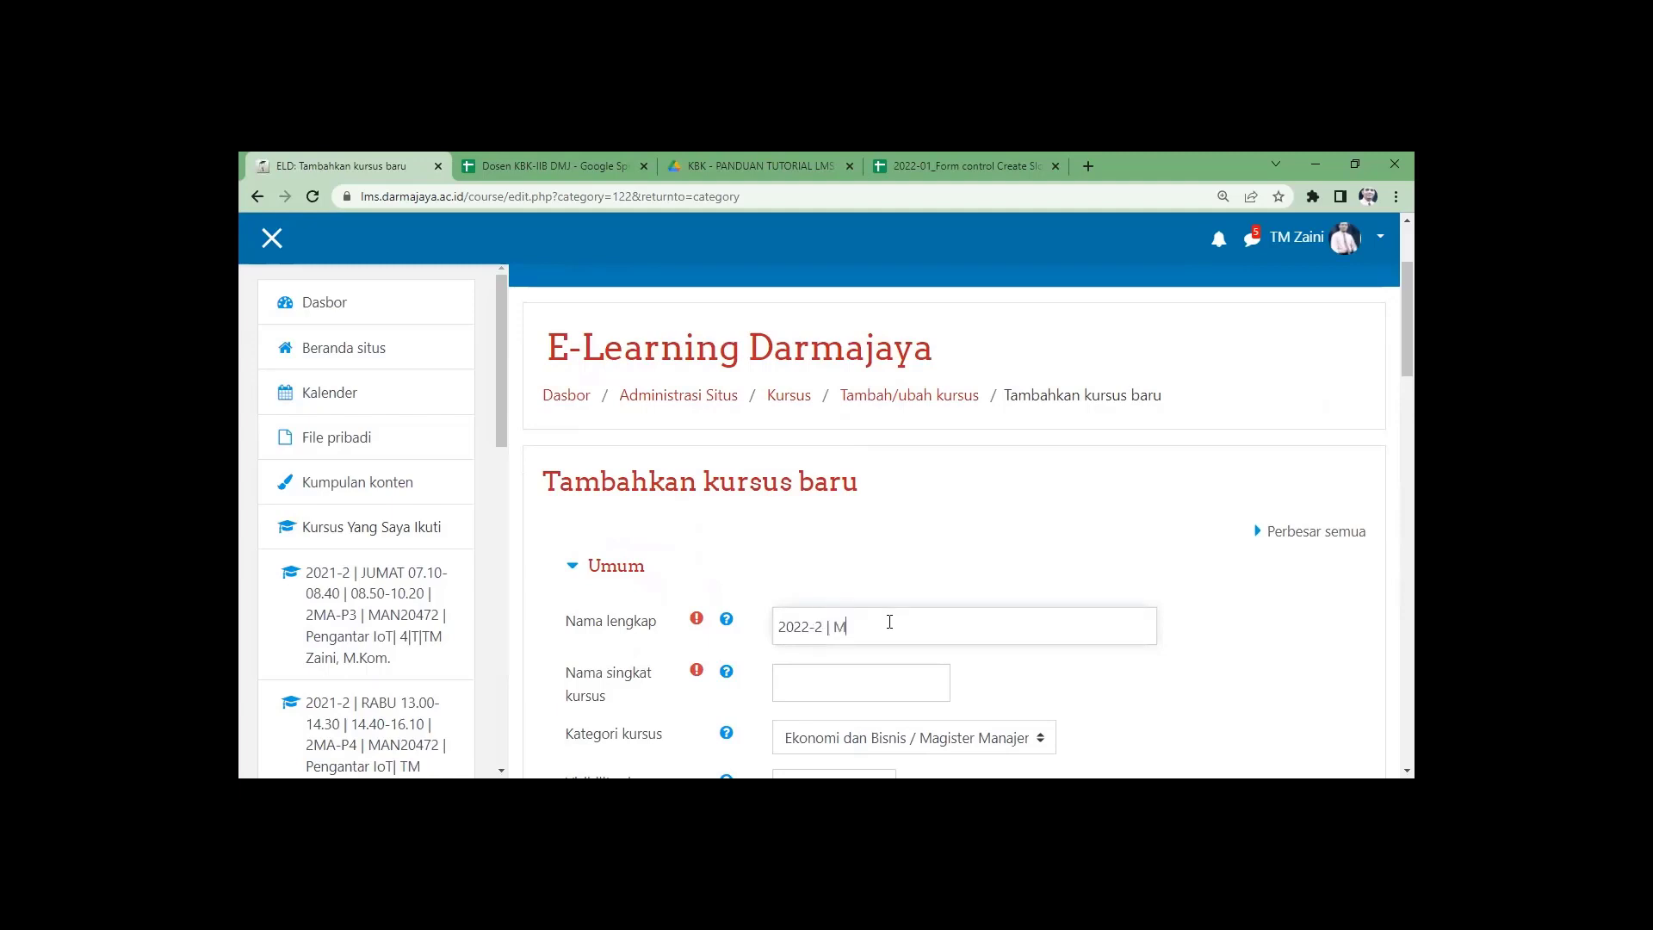
text(ieke-02)
click(833, 626)
click(831, 626)
drag(1024, 624, 761, 639)
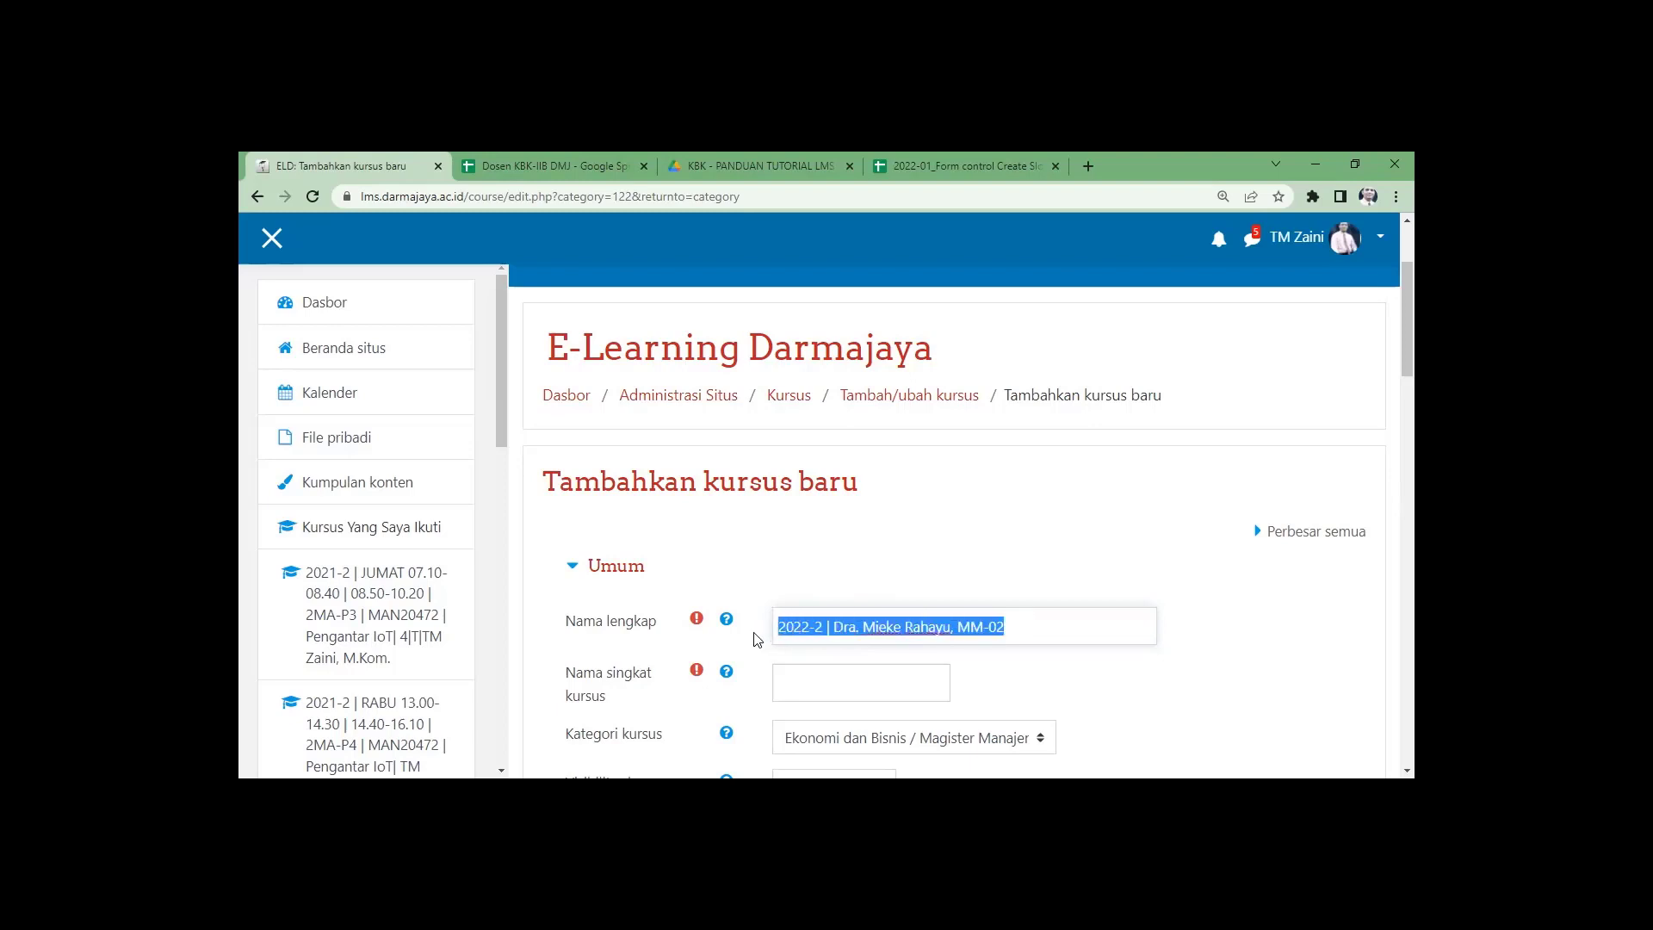
click(817, 678)
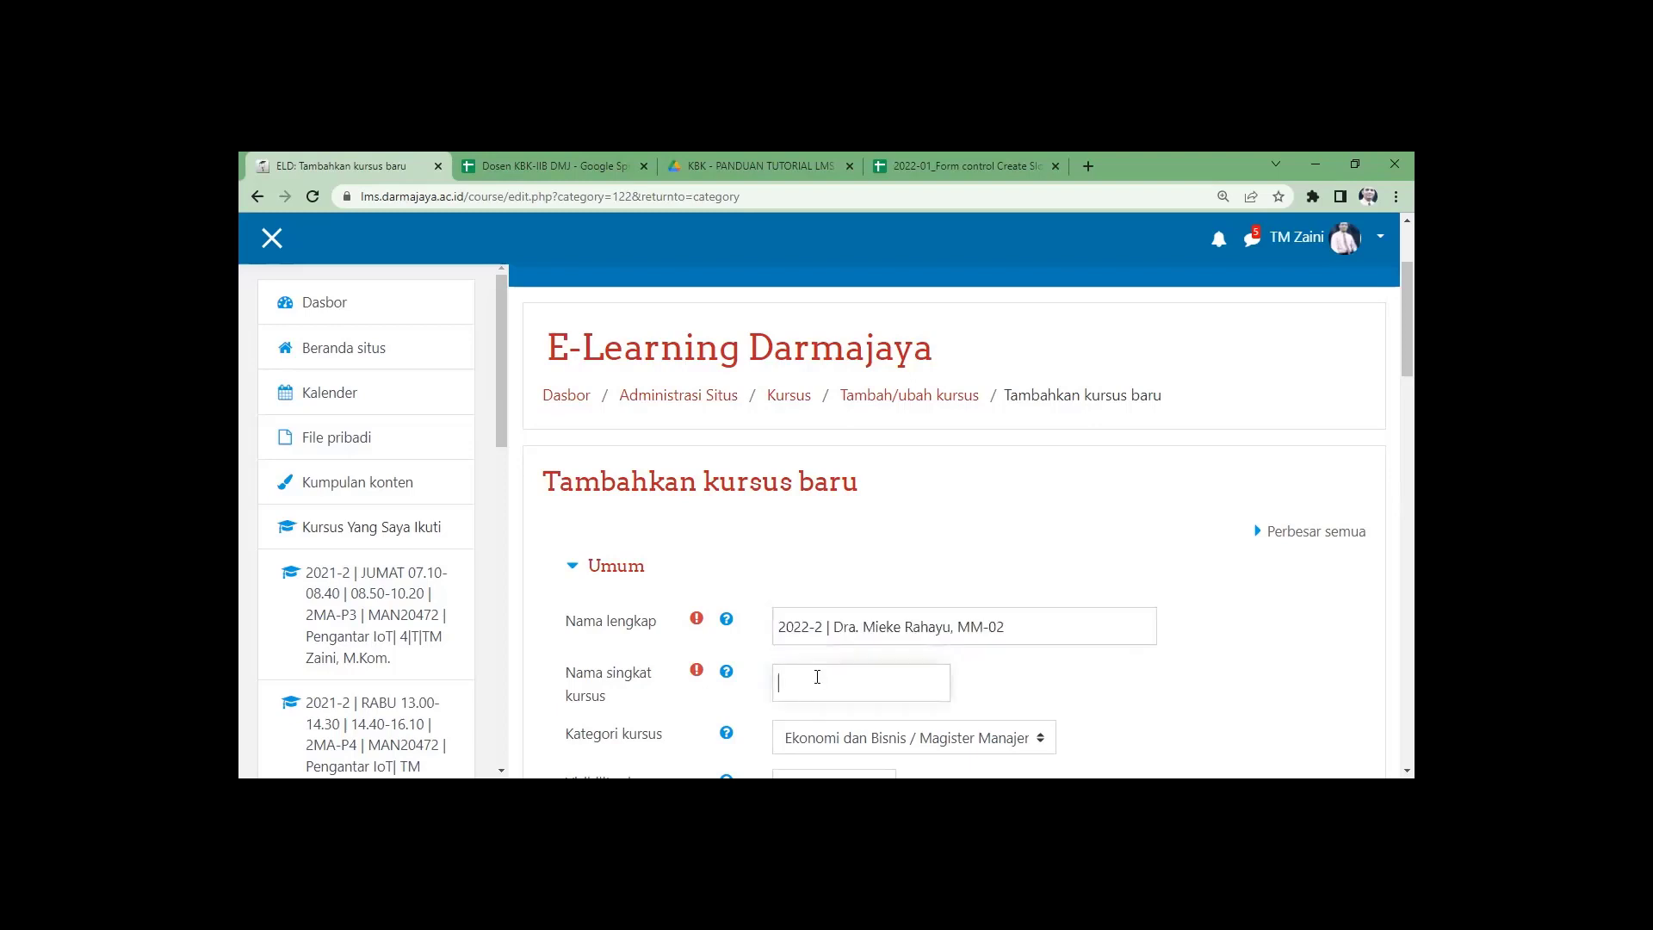
key(ctrl+v)
Set the start to Maret 2023 and the end to Juli 2023, then save.
scroll(859, 677, down, 3)
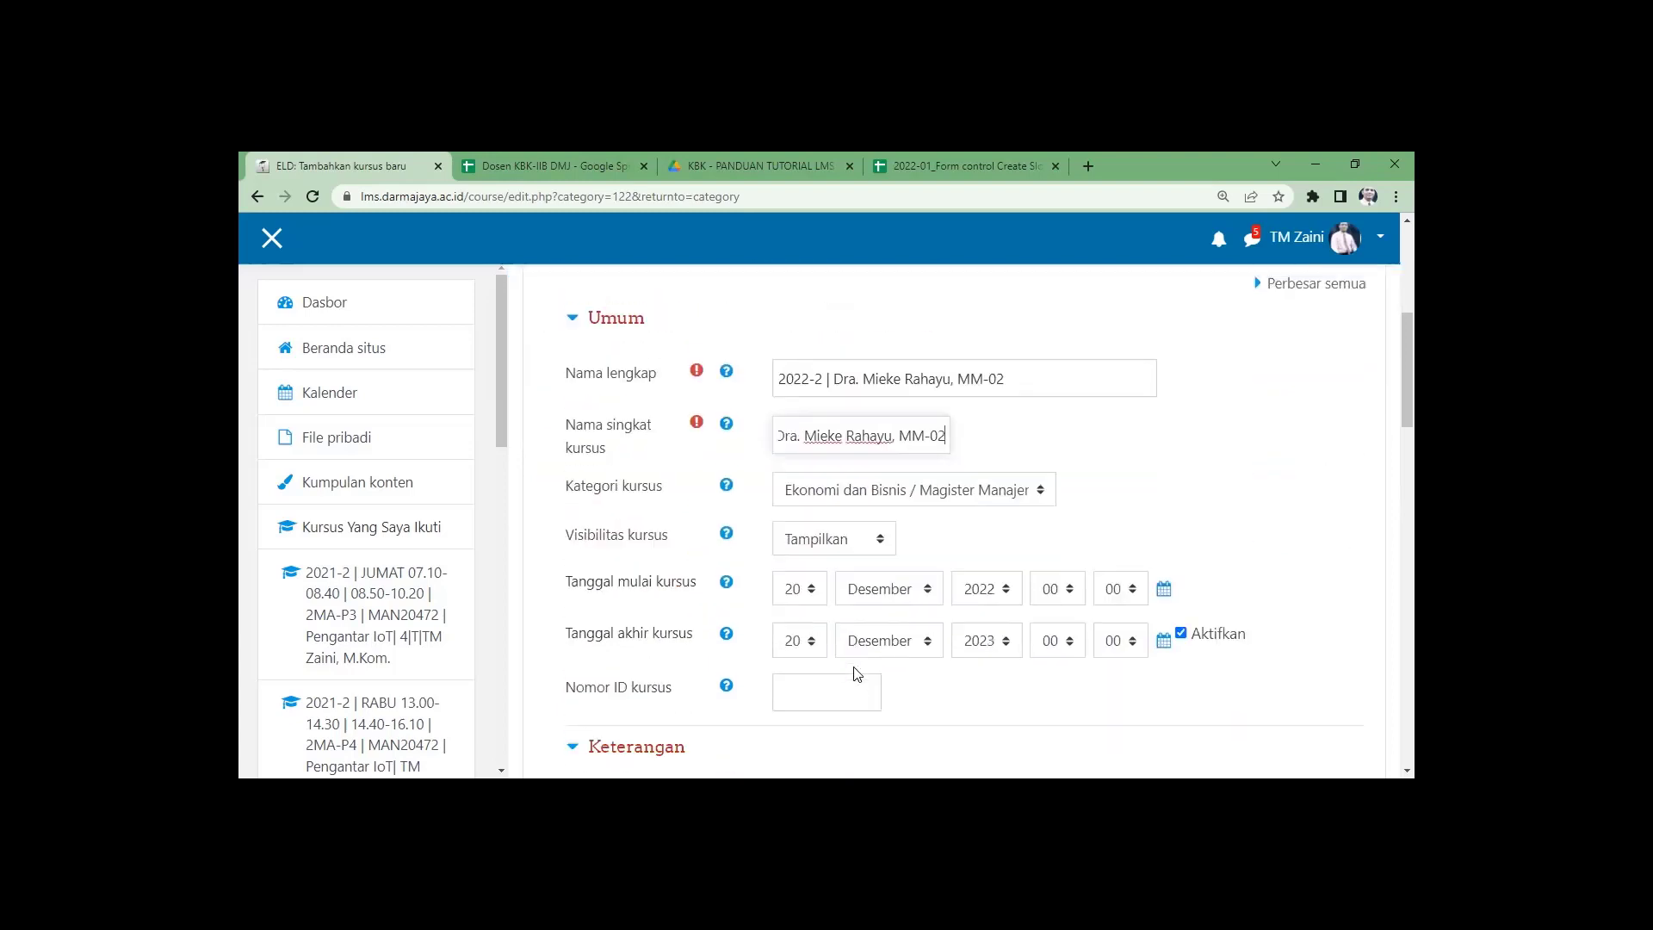
click(929, 582)
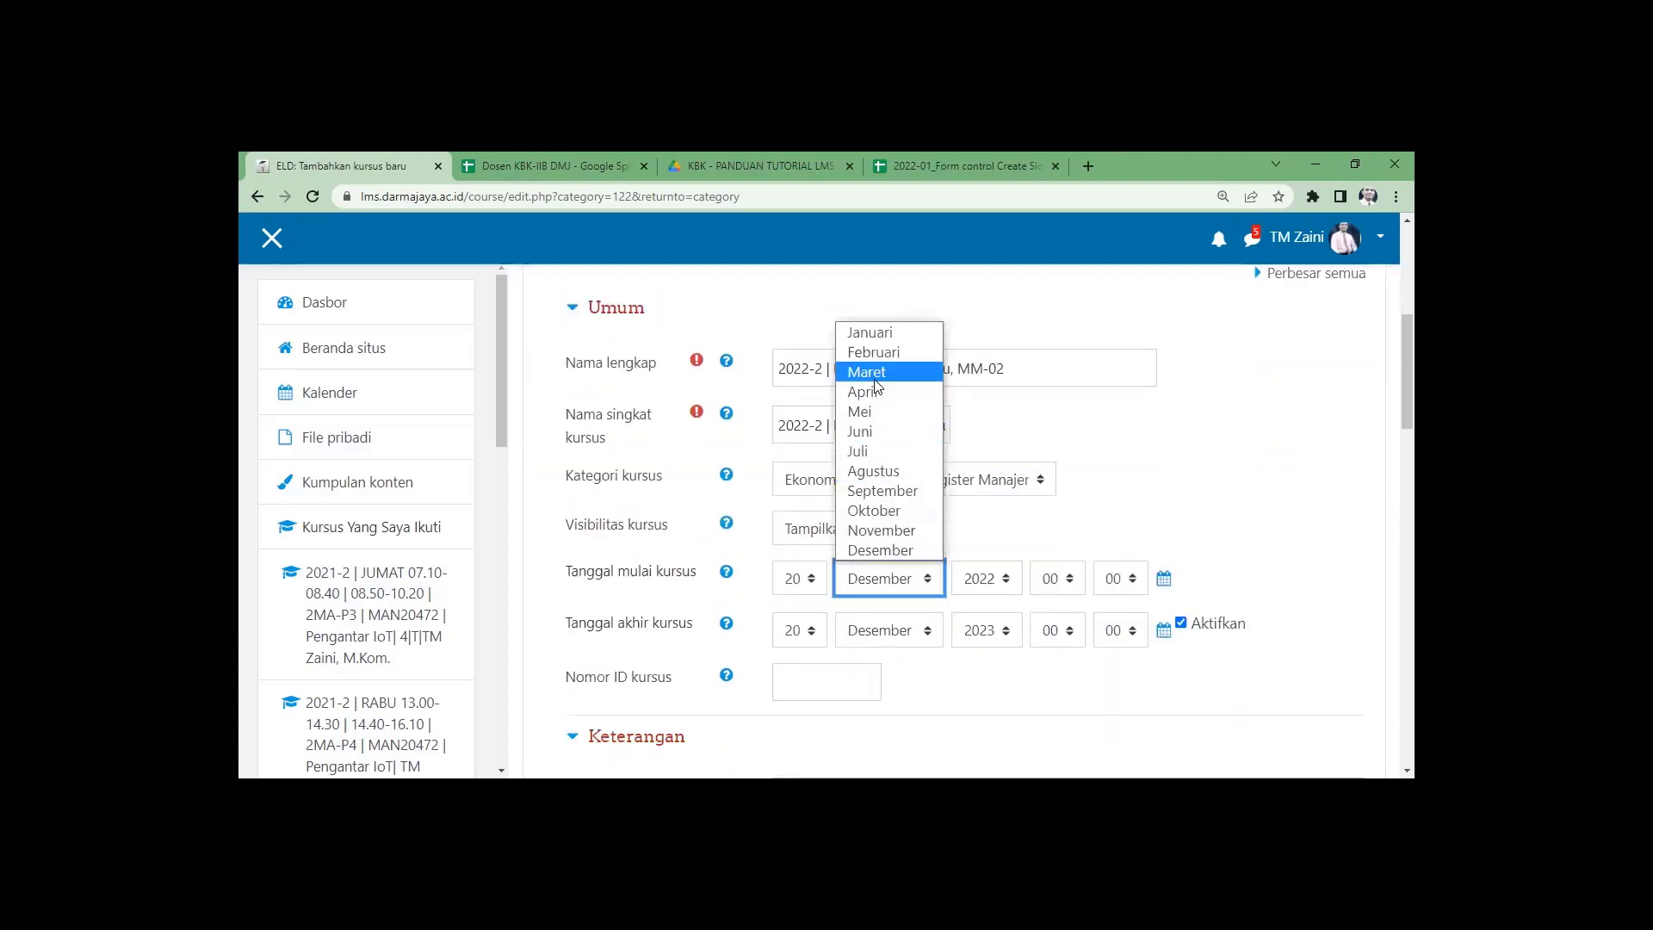
click(869, 372)
click(1001, 576)
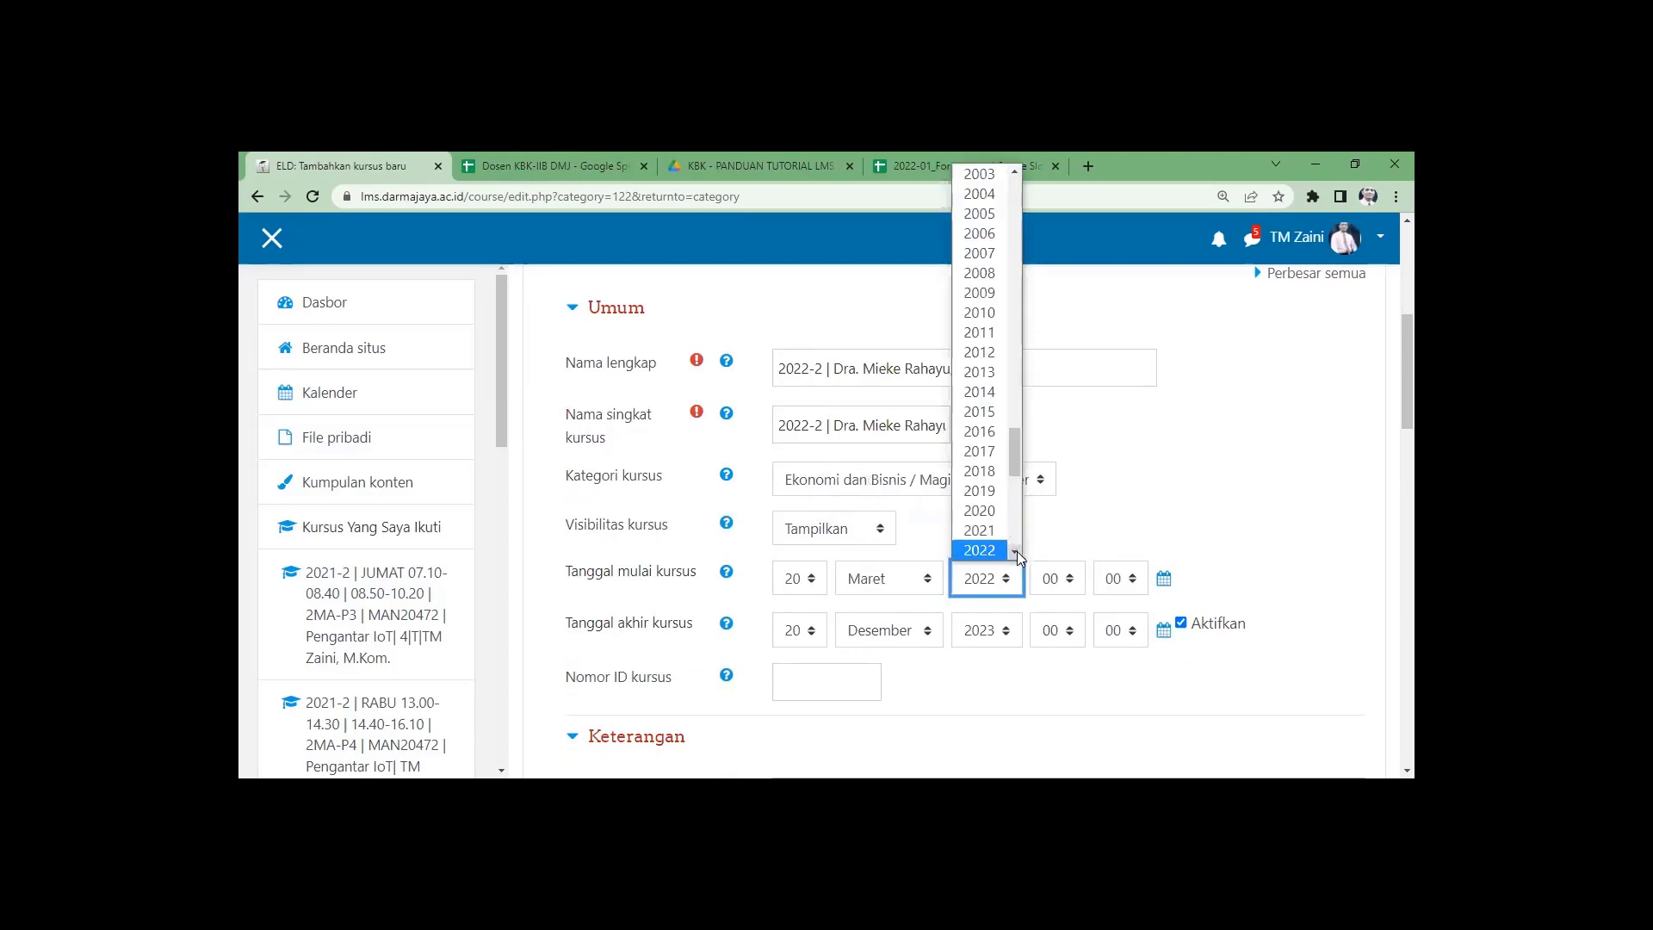
click(981, 531)
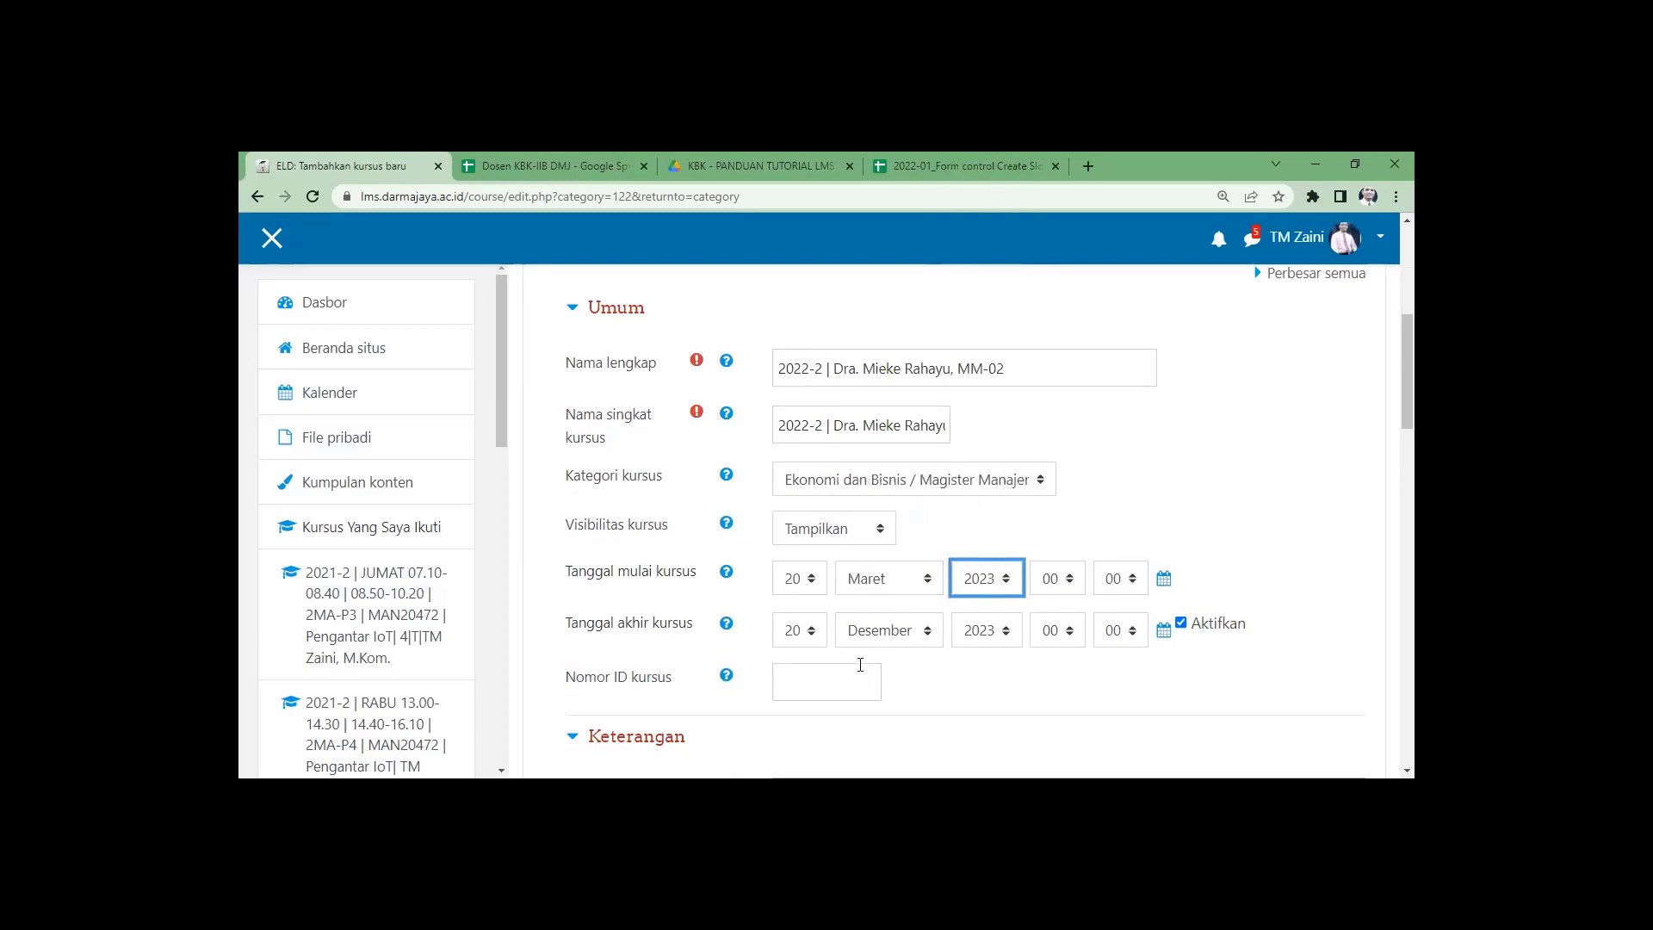
click(899, 627)
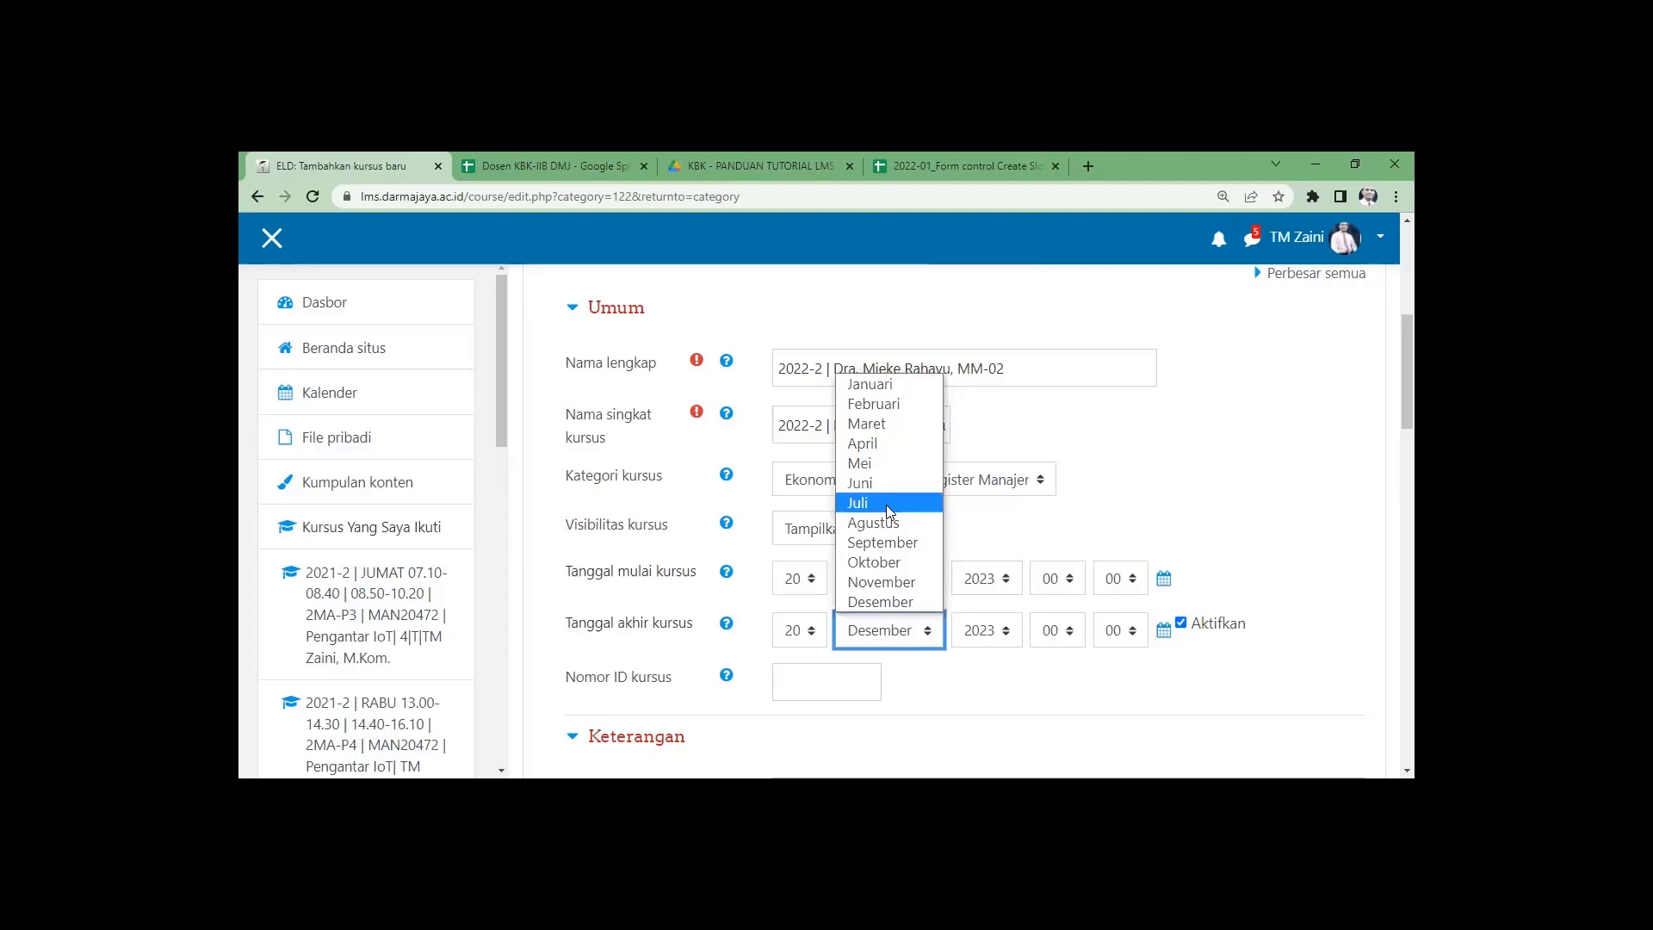
click(889, 506)
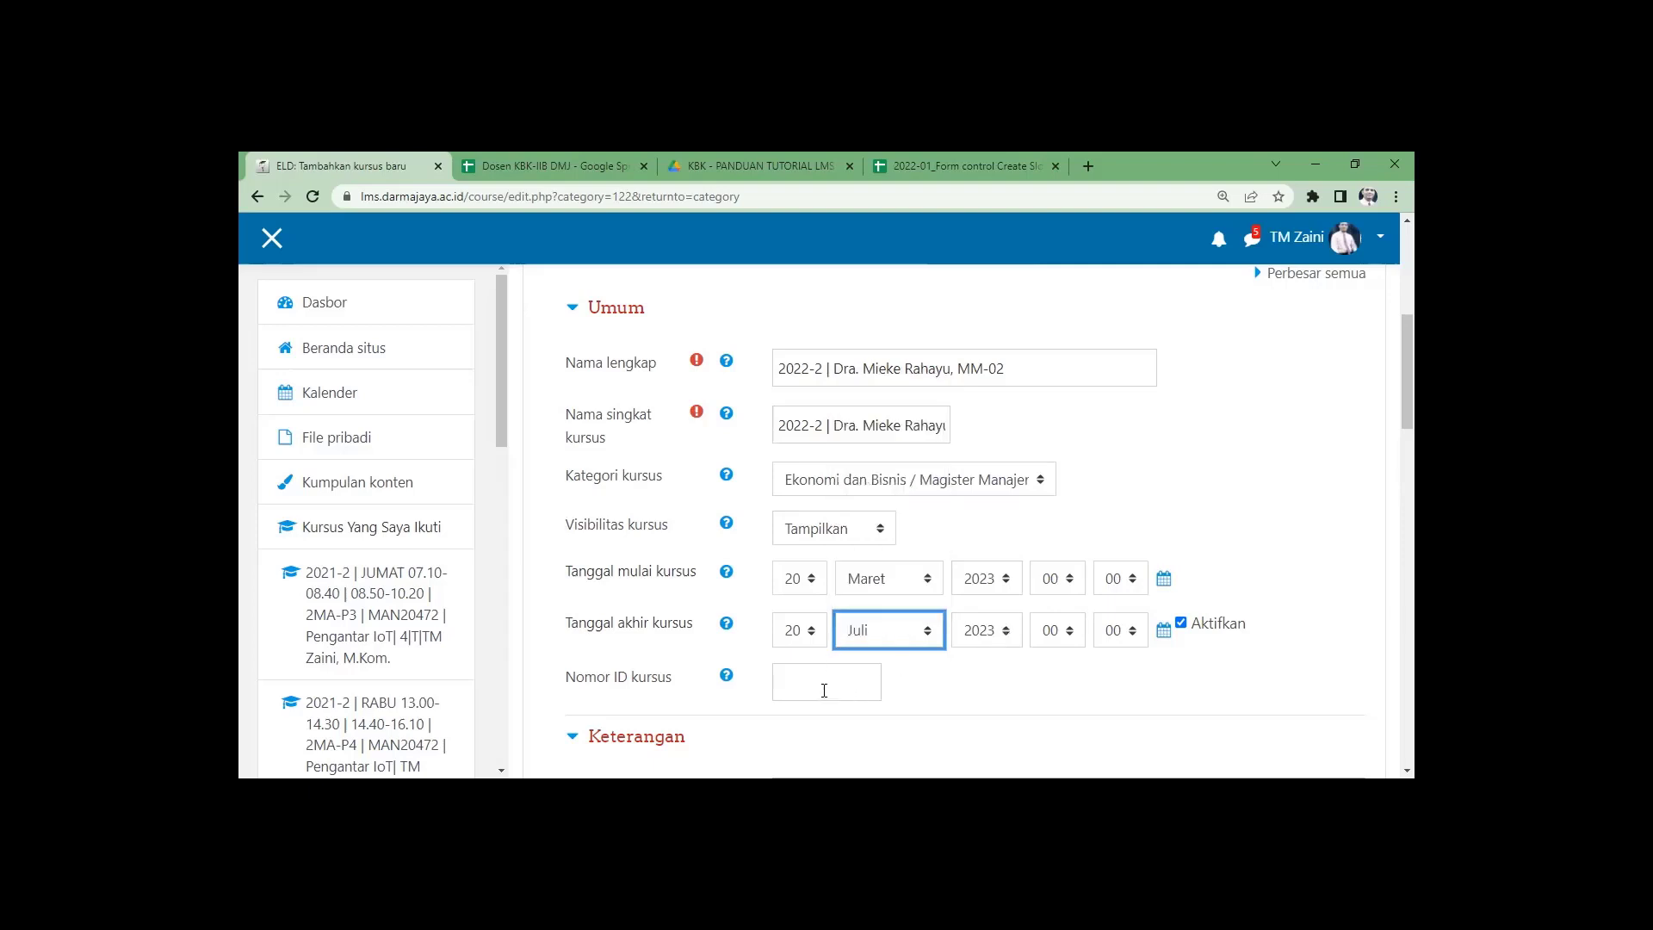
scroll(824, 690, down, 4)
scroll(791, 676, down, 15)
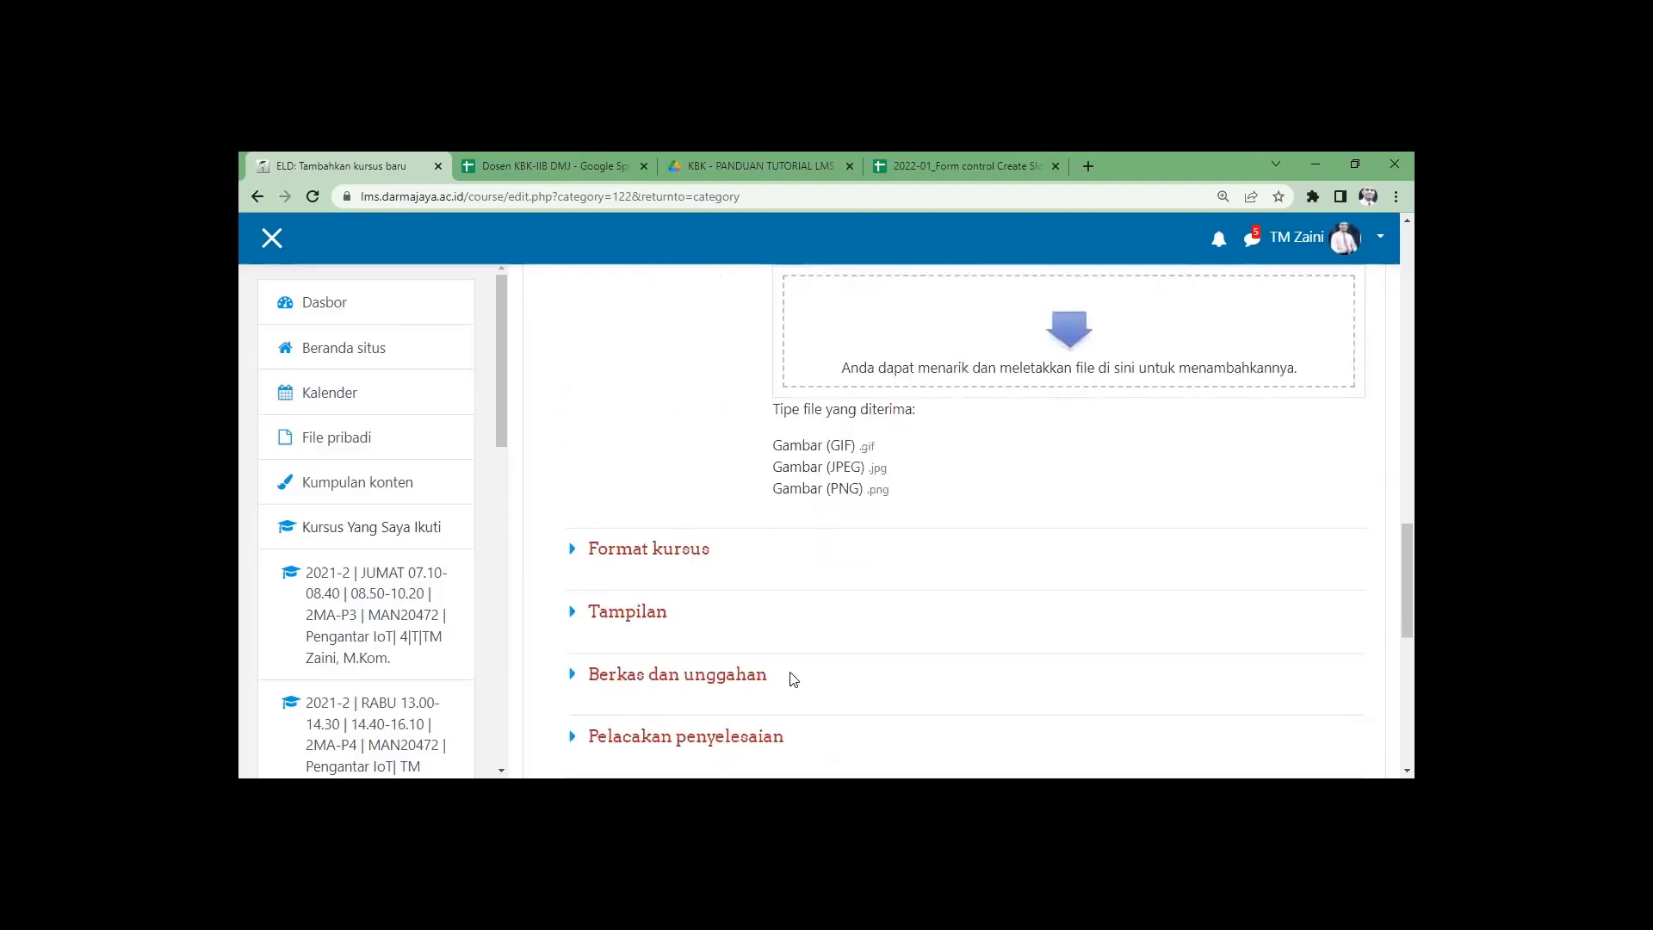
click(871, 575)
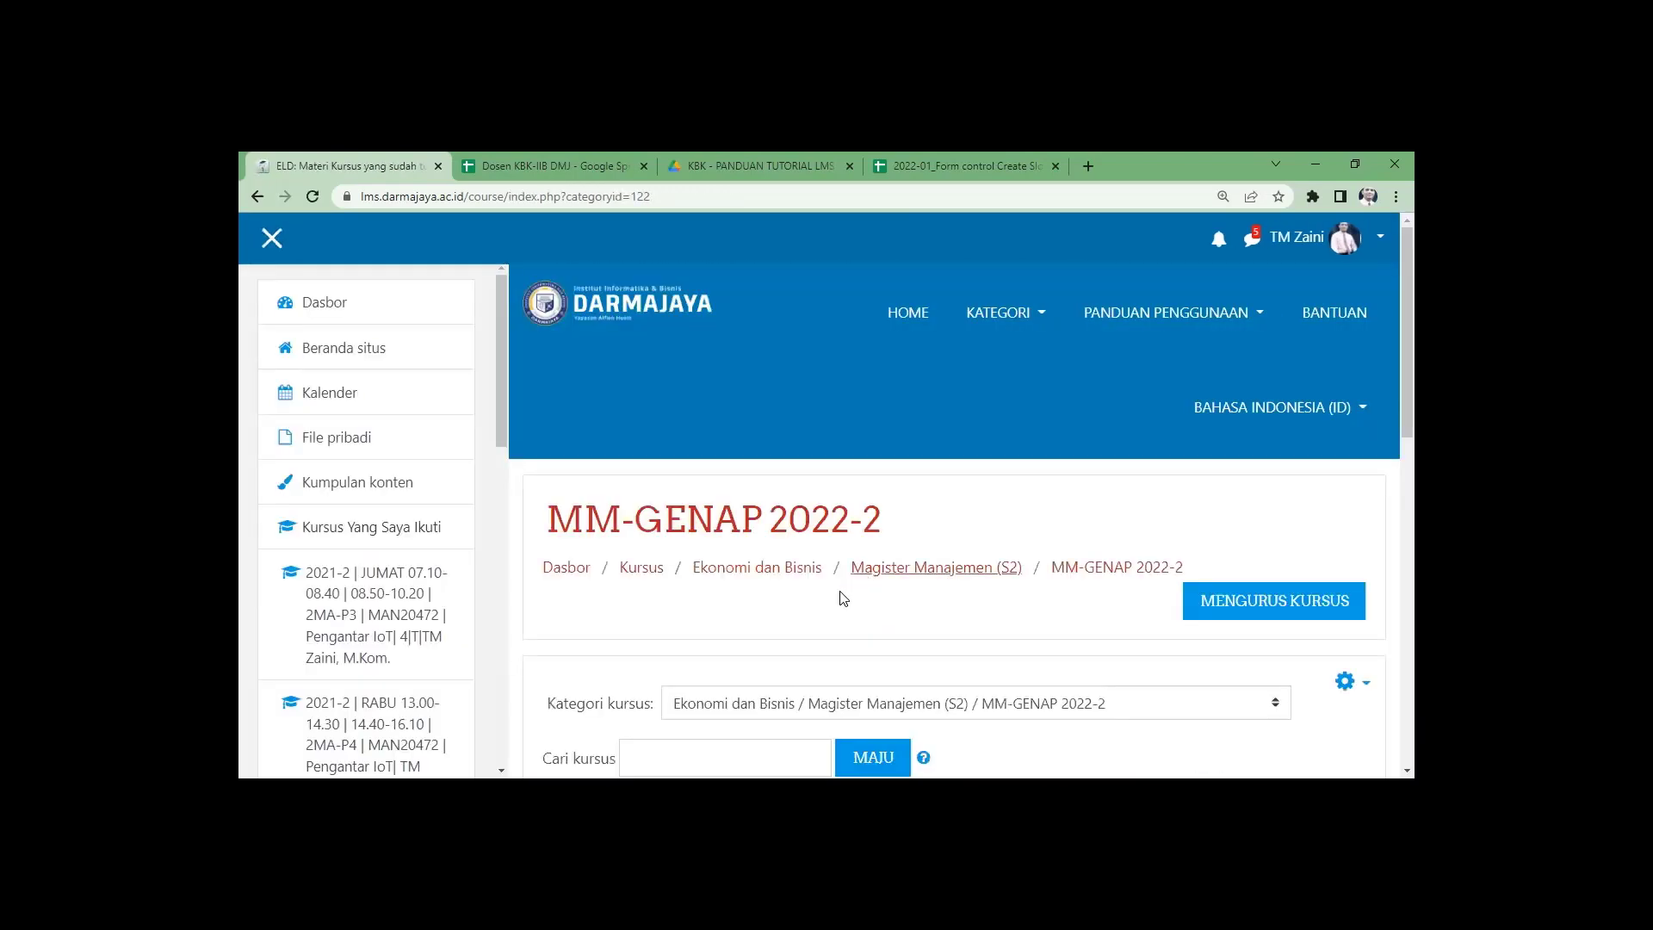
Confirm the new MM-02 course tops the list, then open the lecturer's existing 01 course.
scroll(842, 596, down, 3)
scroll(848, 590, down, 2)
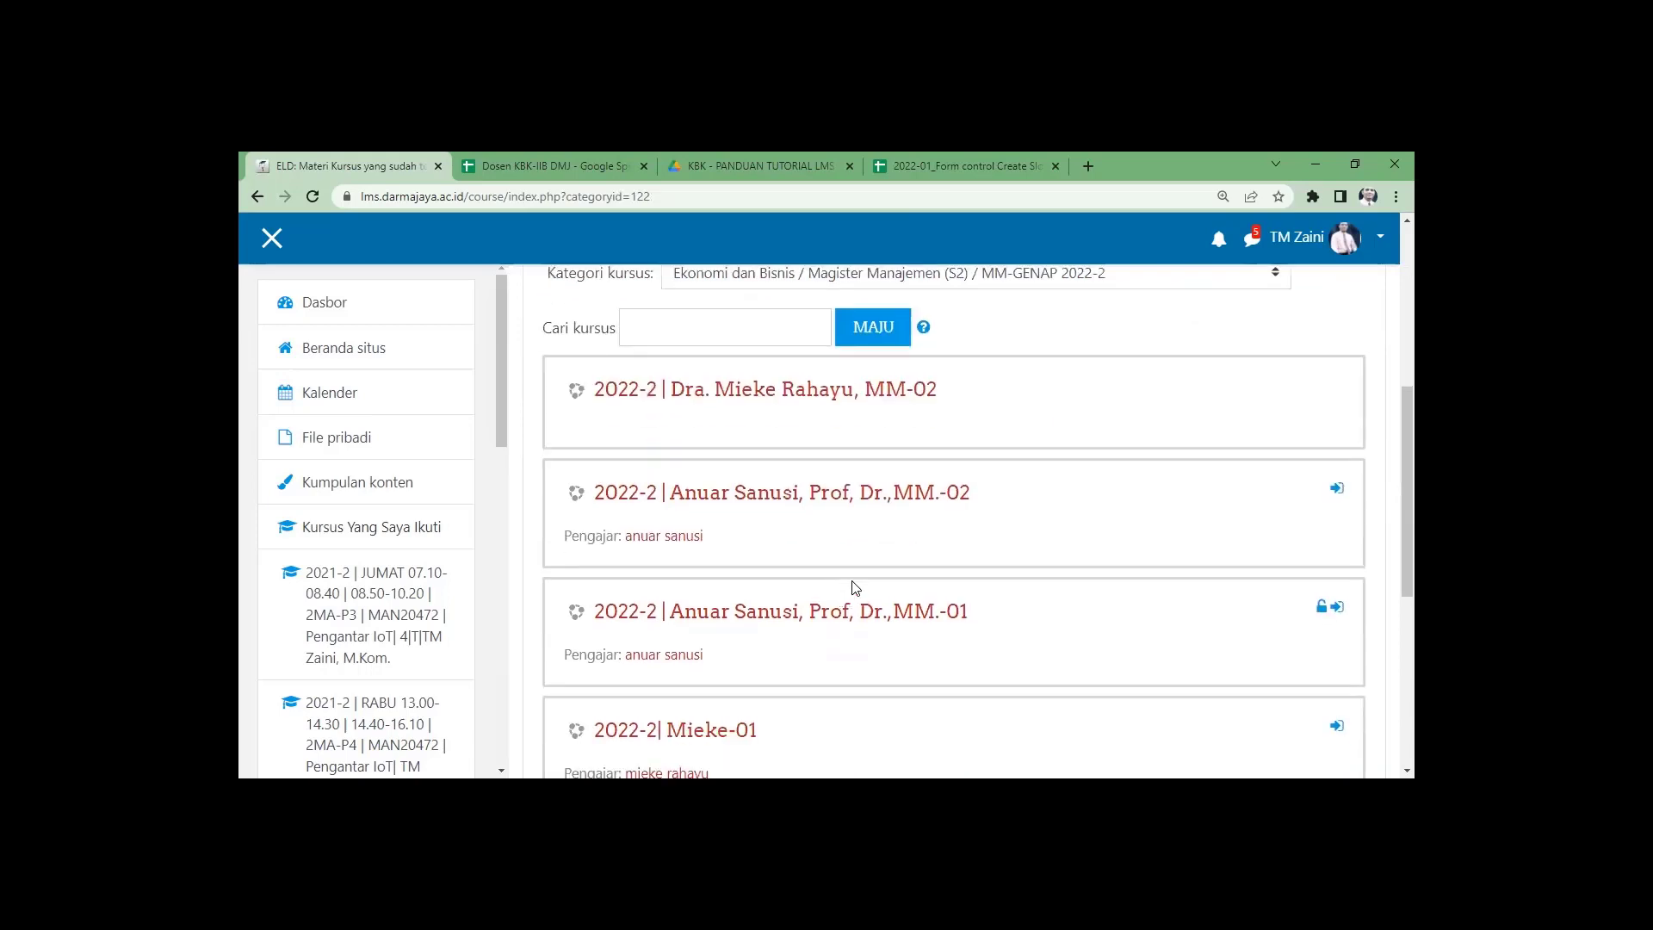
scroll(861, 533, down, 2)
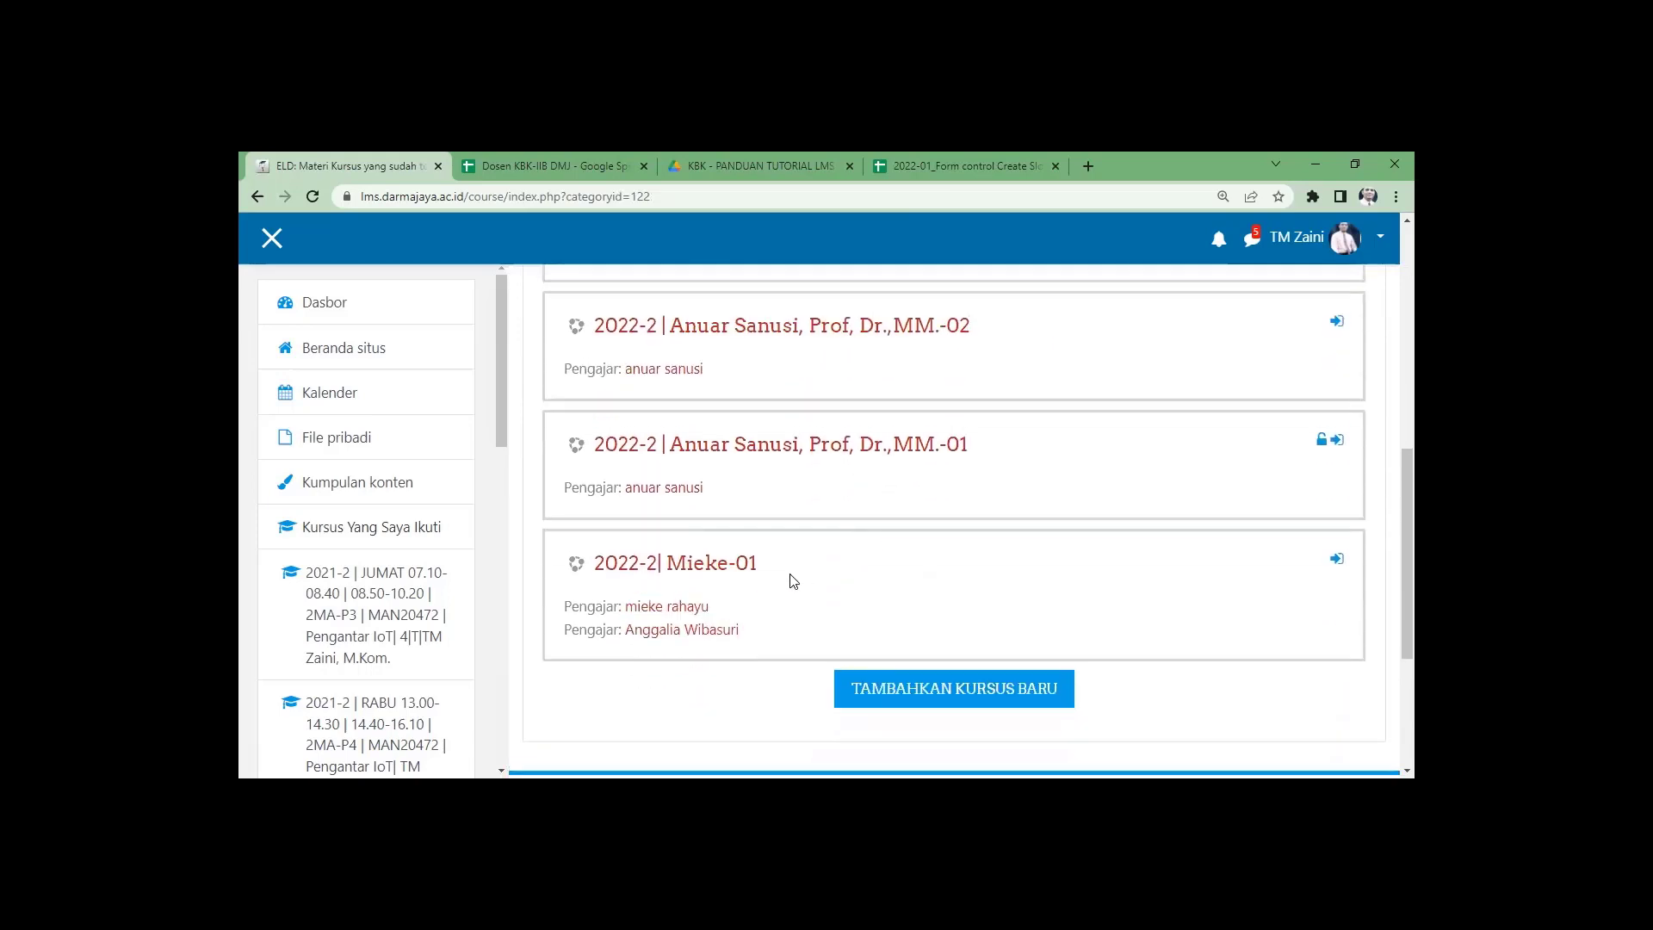
scroll(788, 579, up, 2)
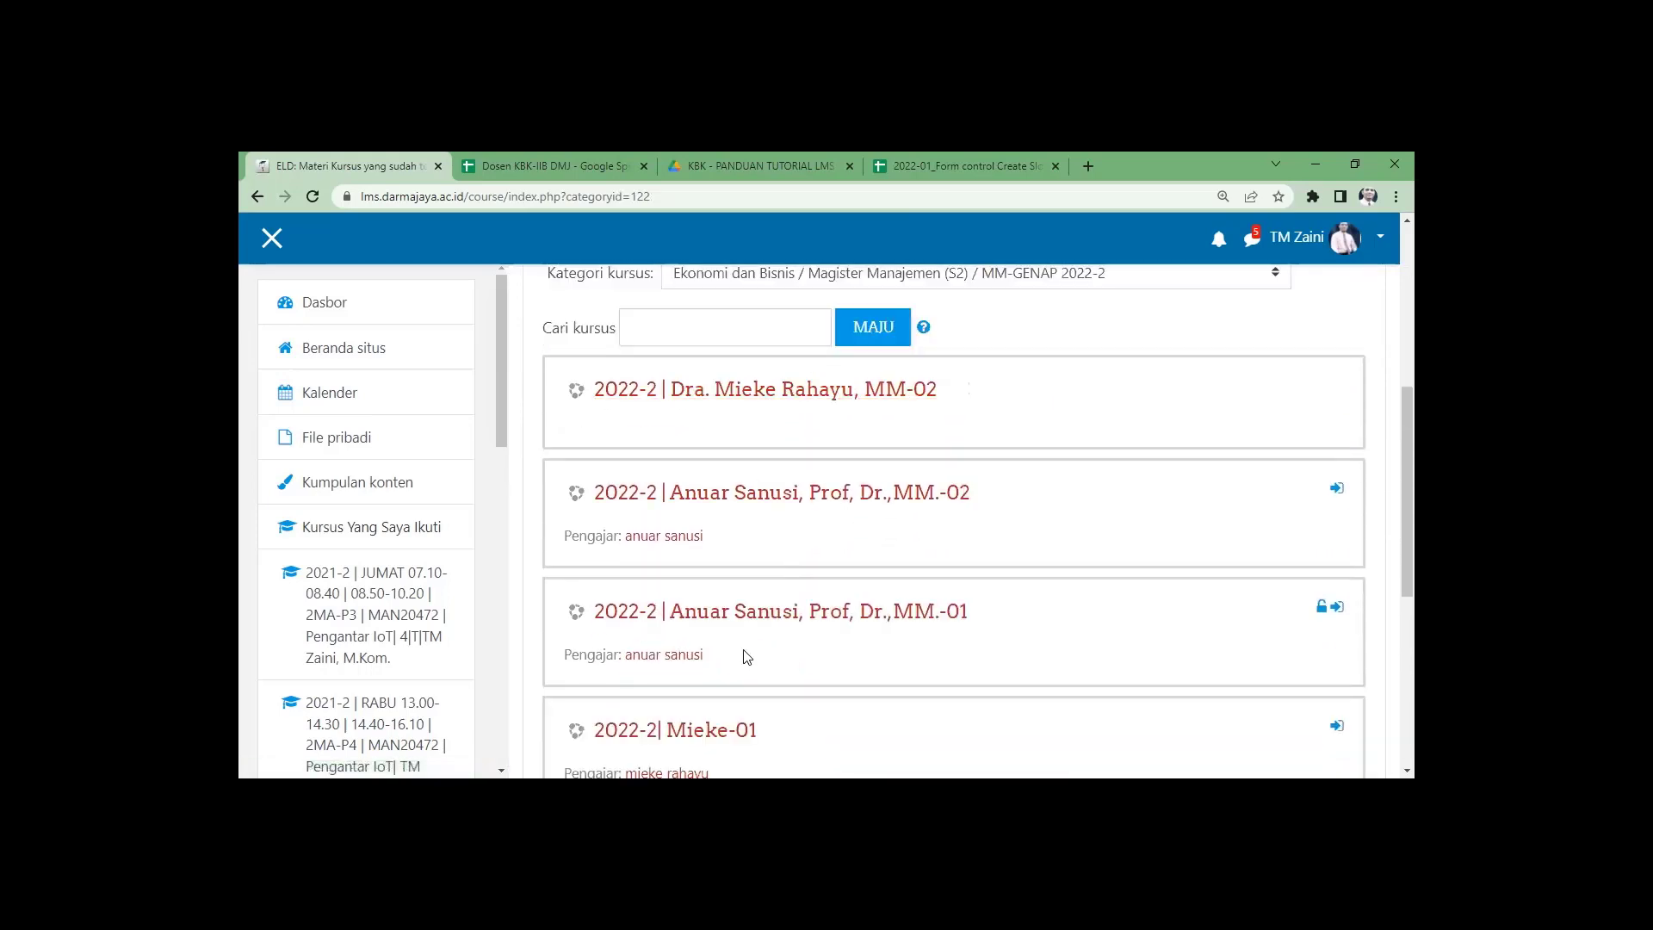
scroll(745, 634, down, 2)
scroll(885, 413, up, 2)
drag(940, 392, 673, 396)
key(ctrl+c)
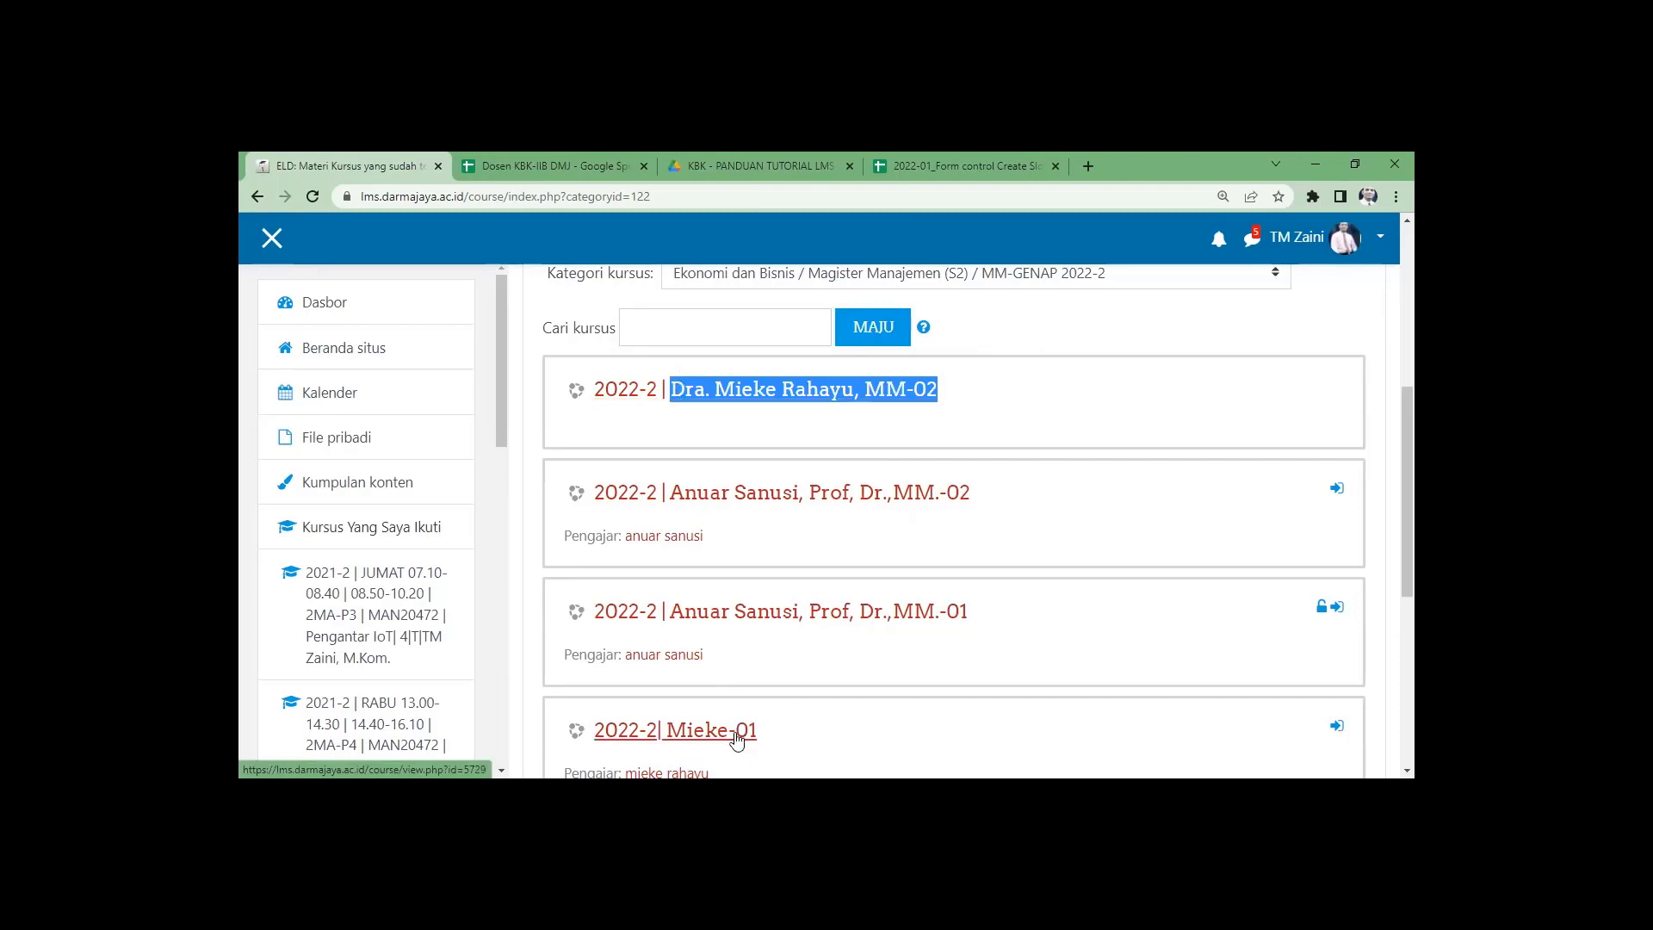
click(736, 739)
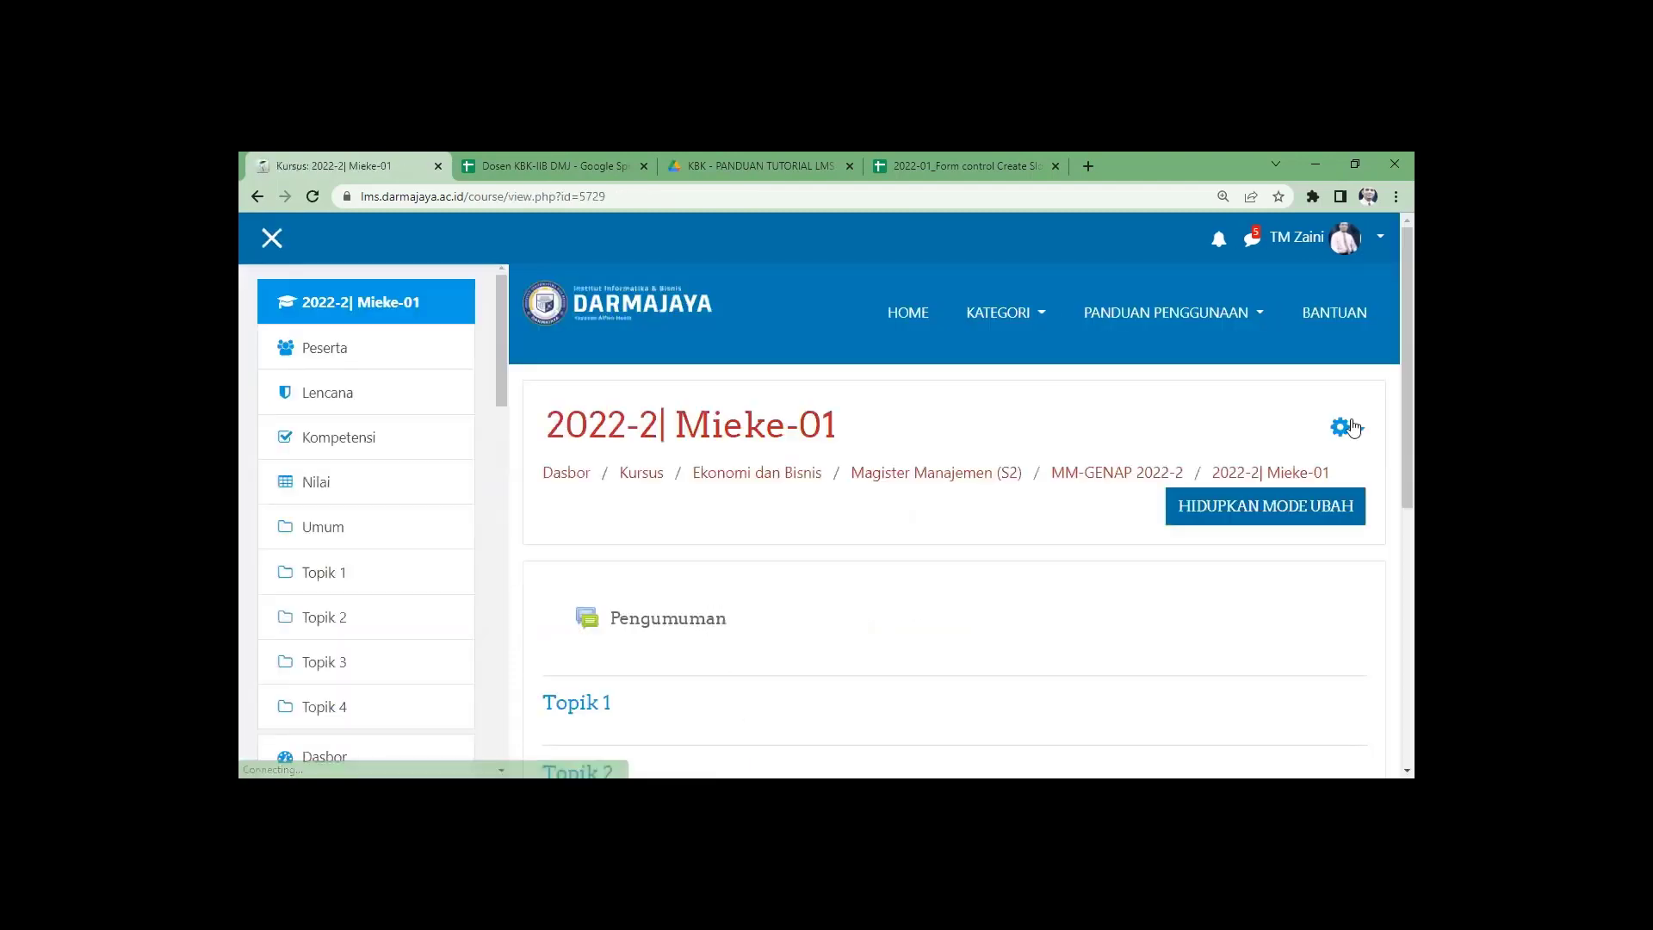
Replace the name part of both full and short names with the lecturer's titled name and MM-01.
click(1352, 427)
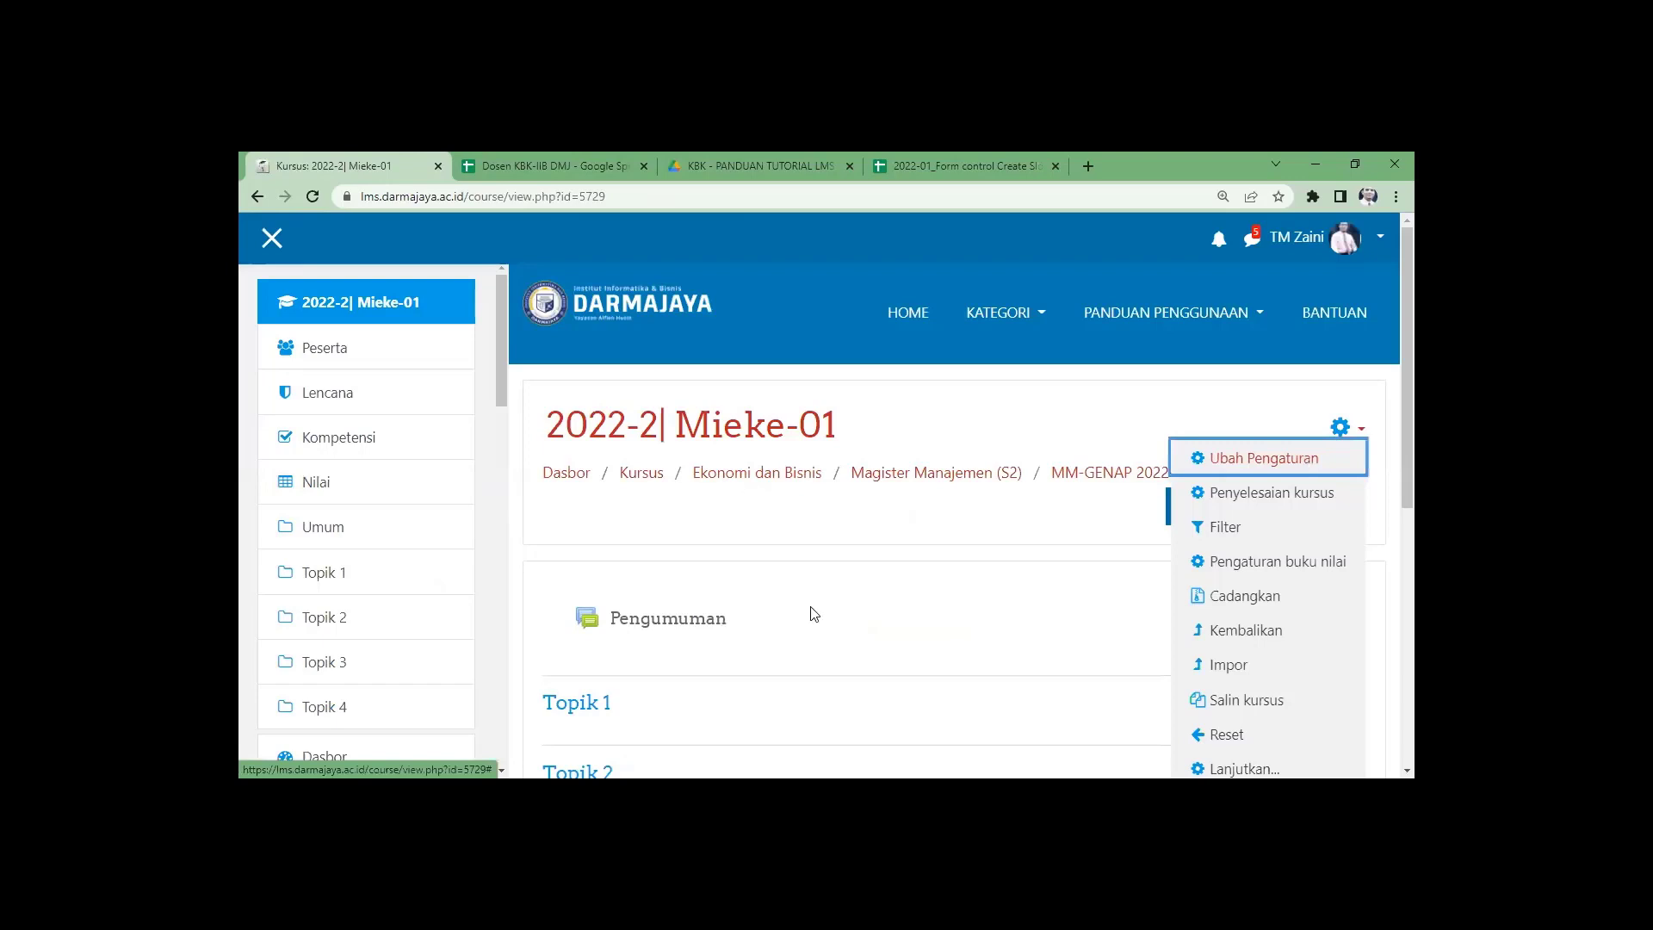
scroll(814, 613, down, 3)
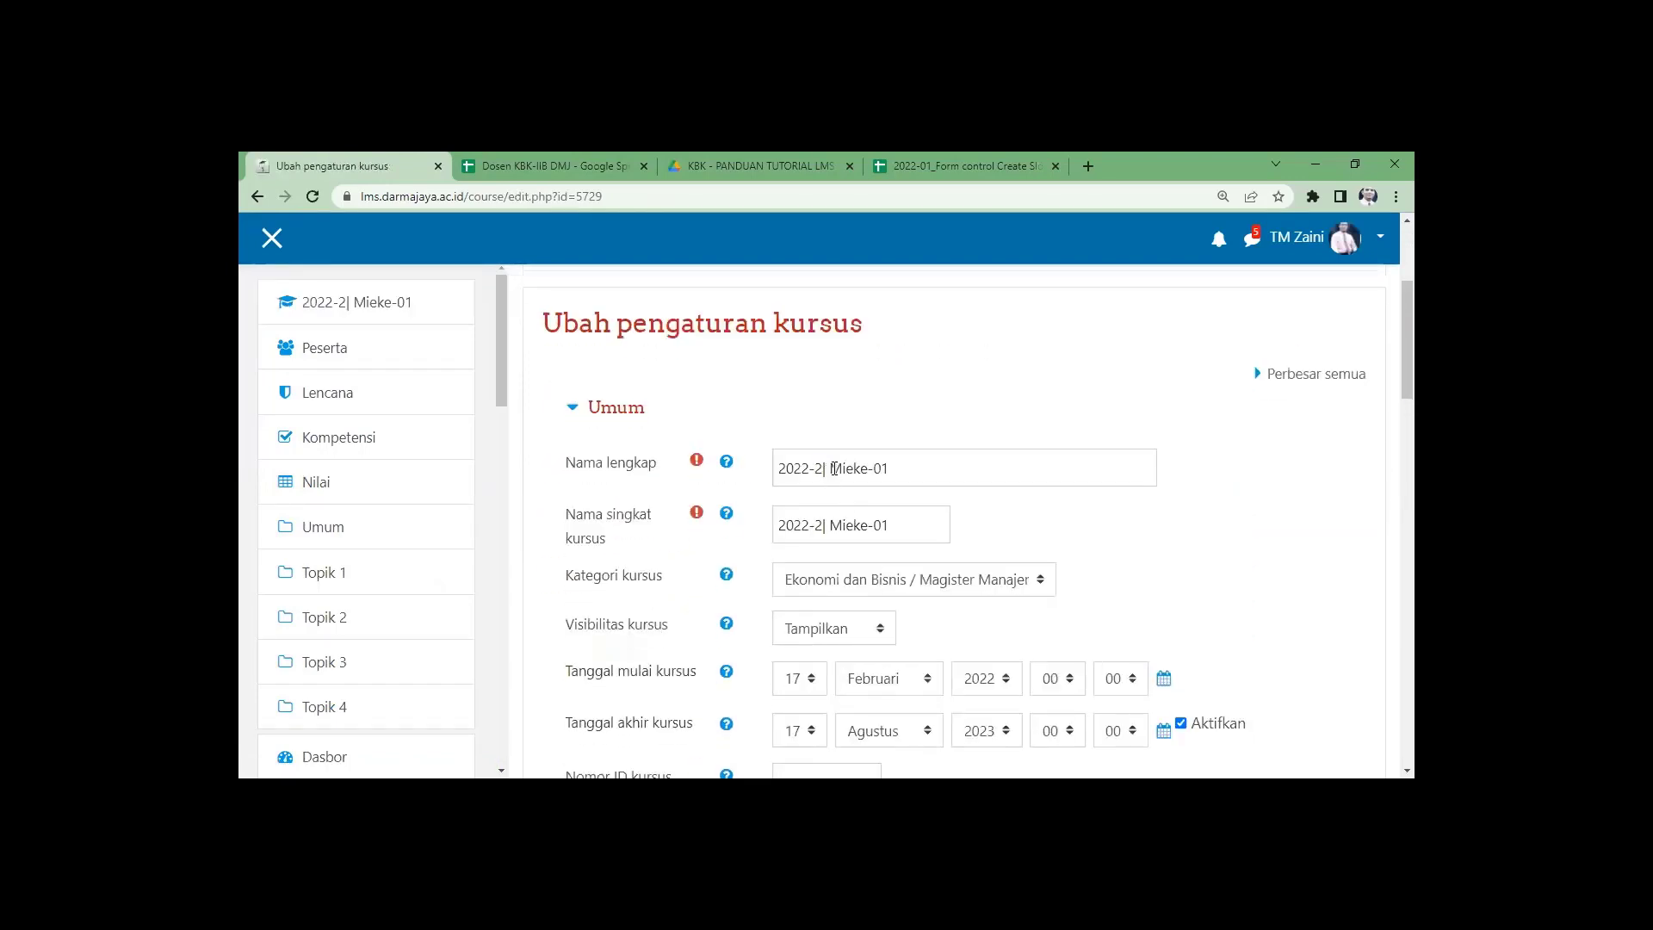
drag(832, 467, 1000, 467)
key(ctrl+v)
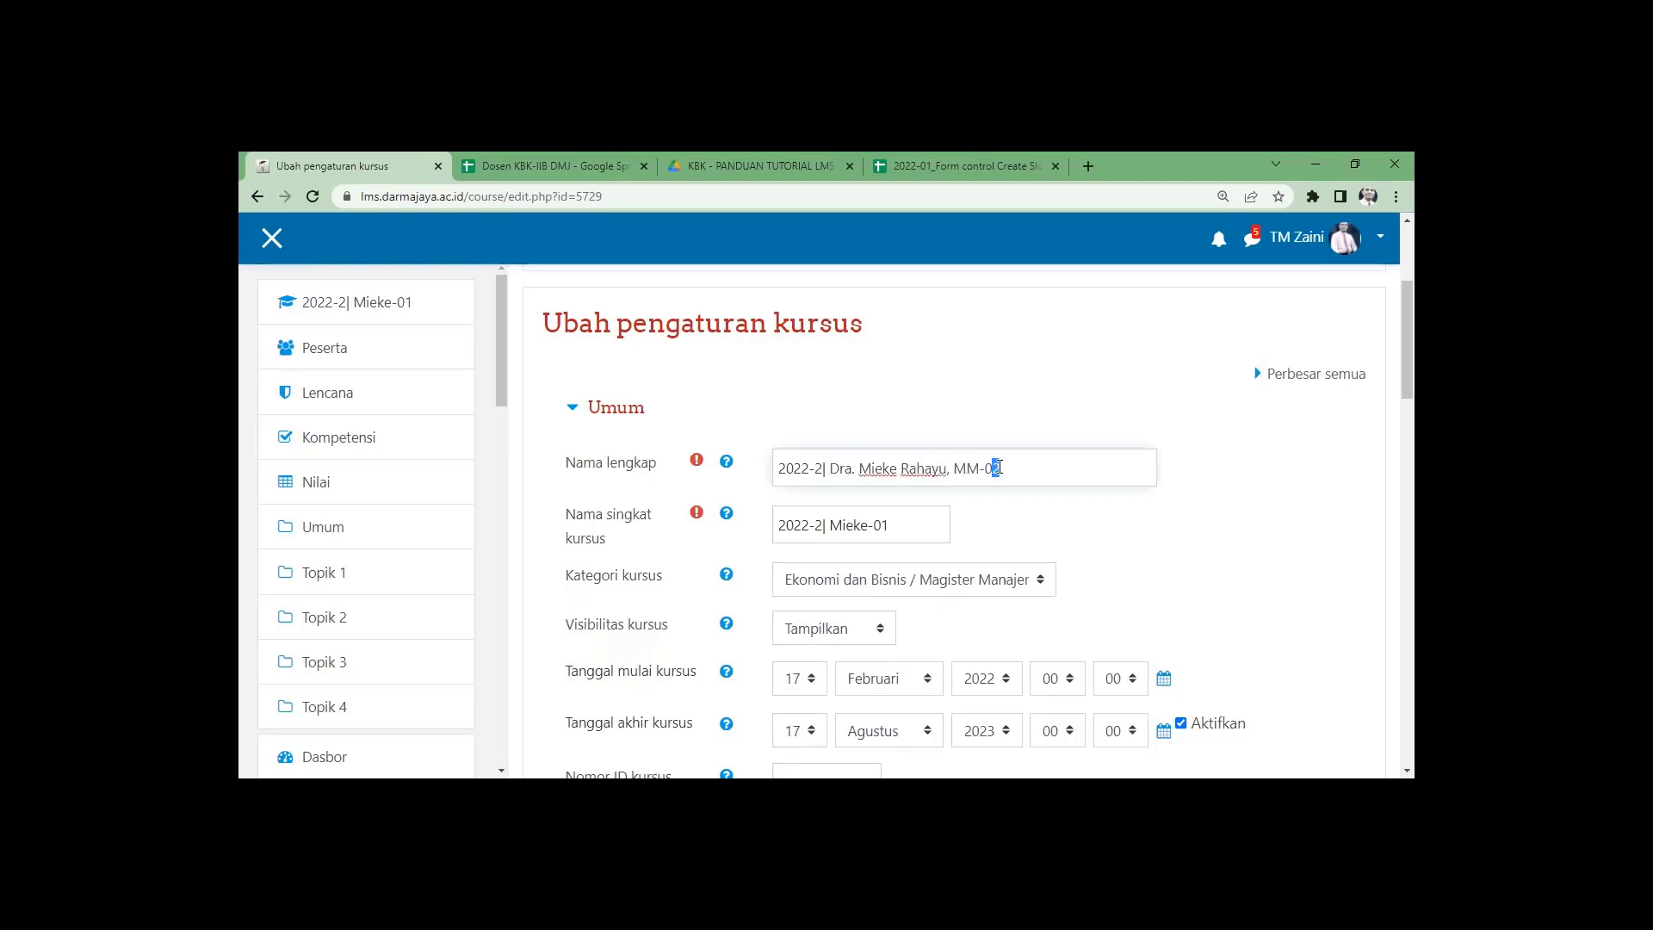
text(1)
drag(830, 468, 1067, 456)
key(ctrl+c)
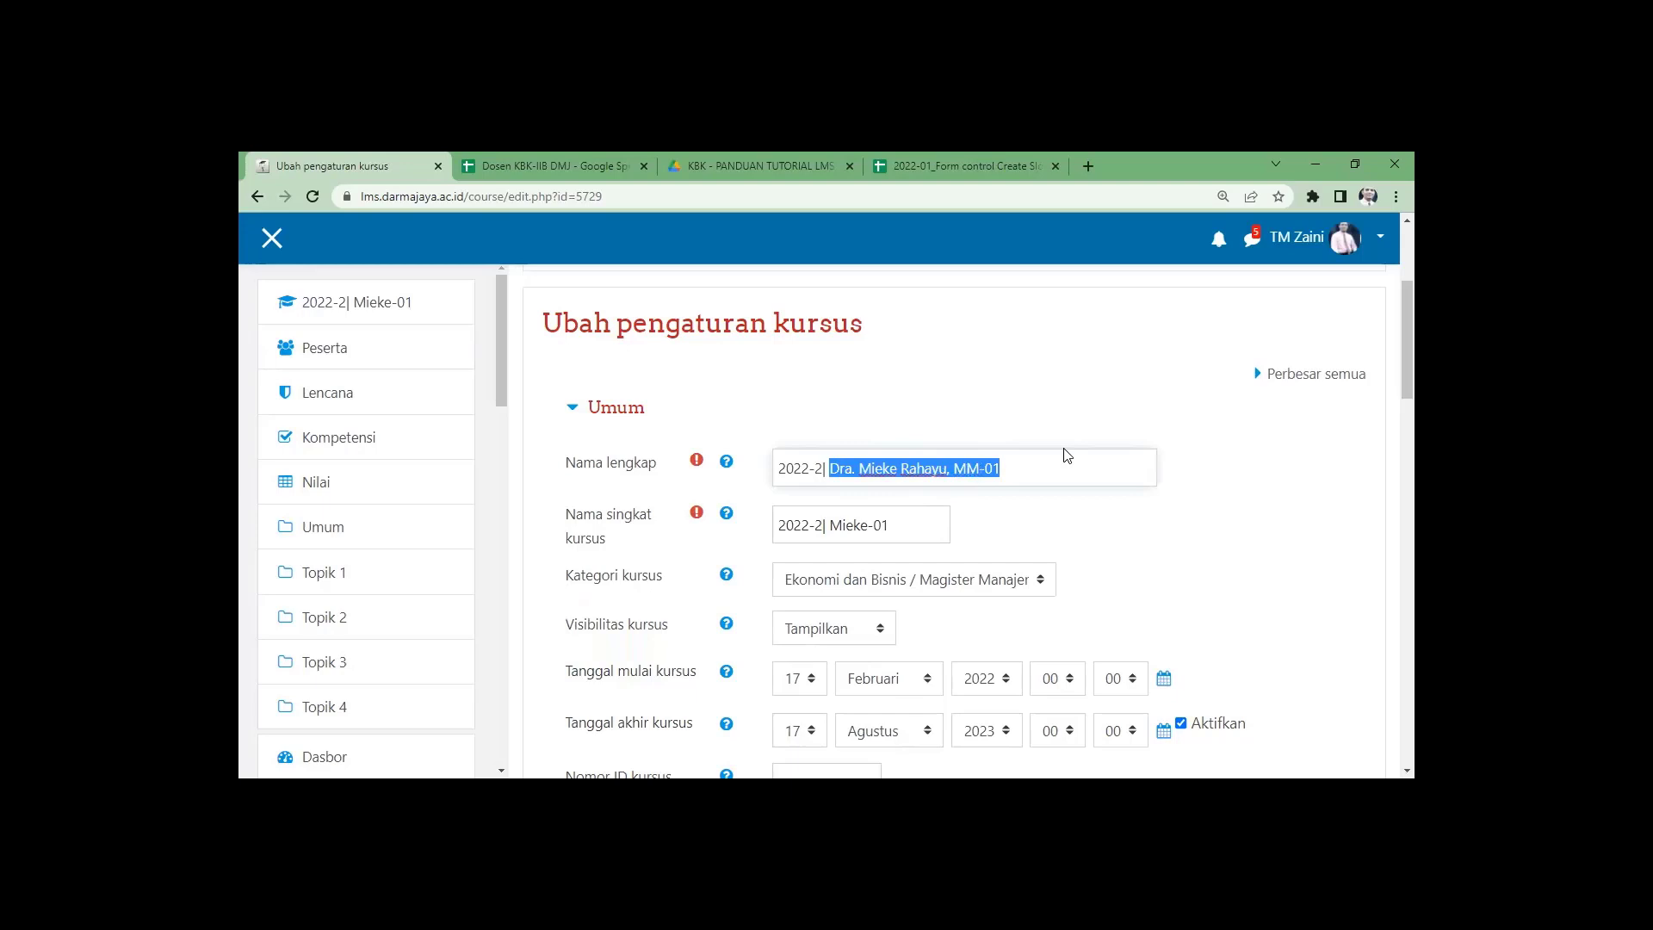
drag(830, 525, 978, 529)
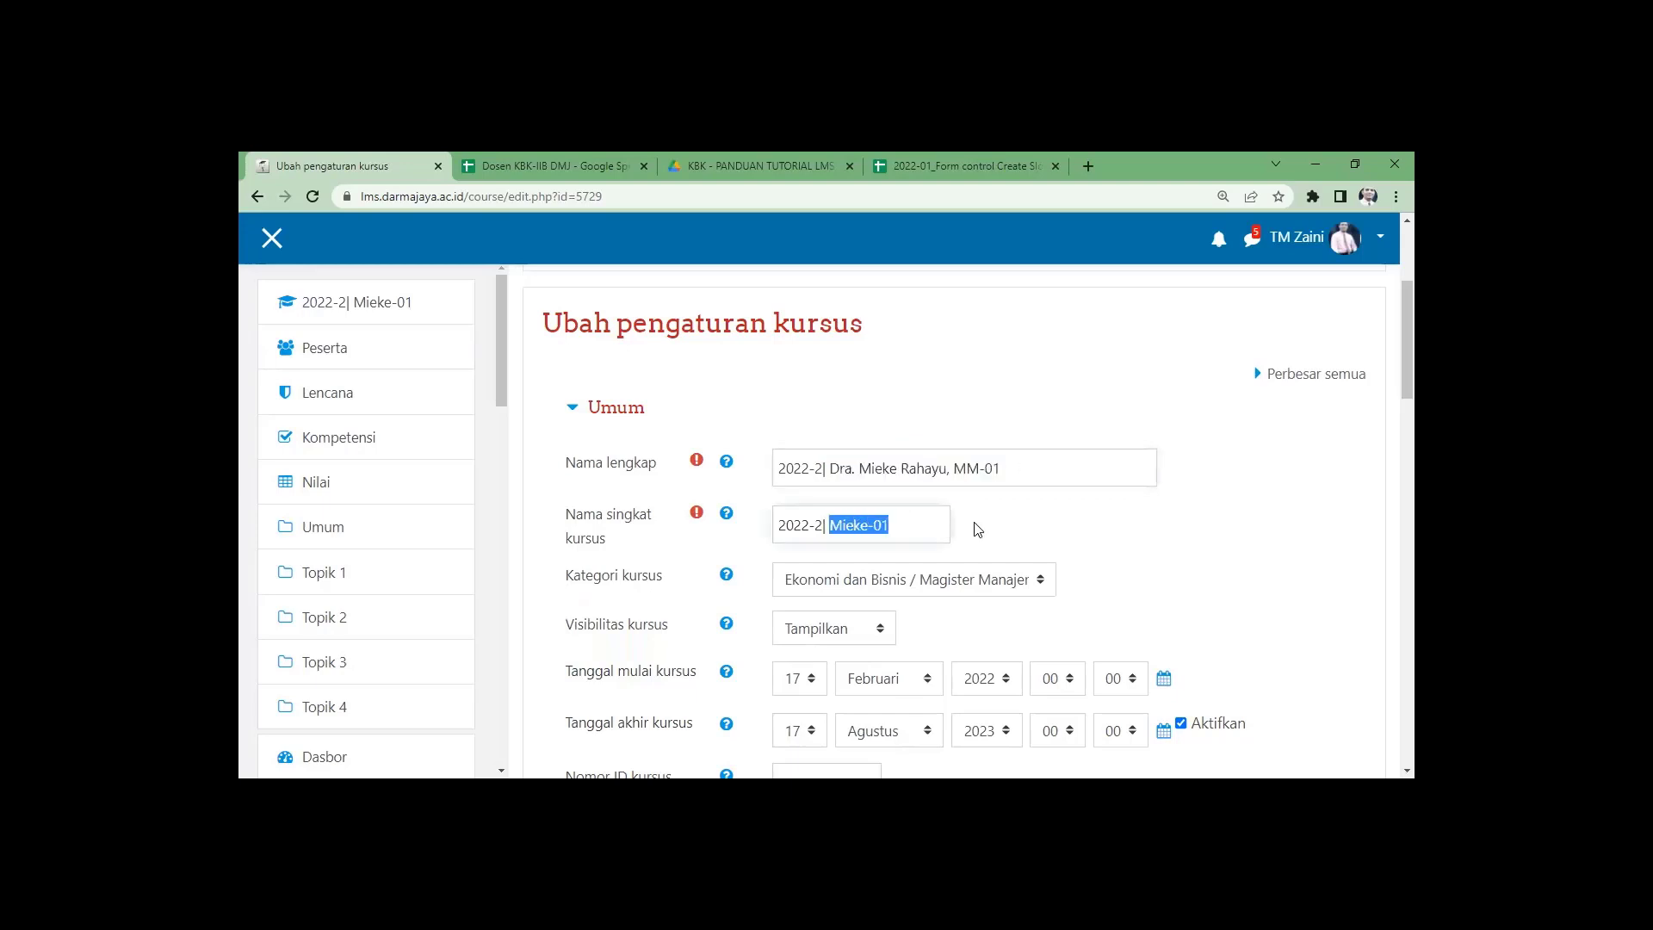
key(ctrl+v)
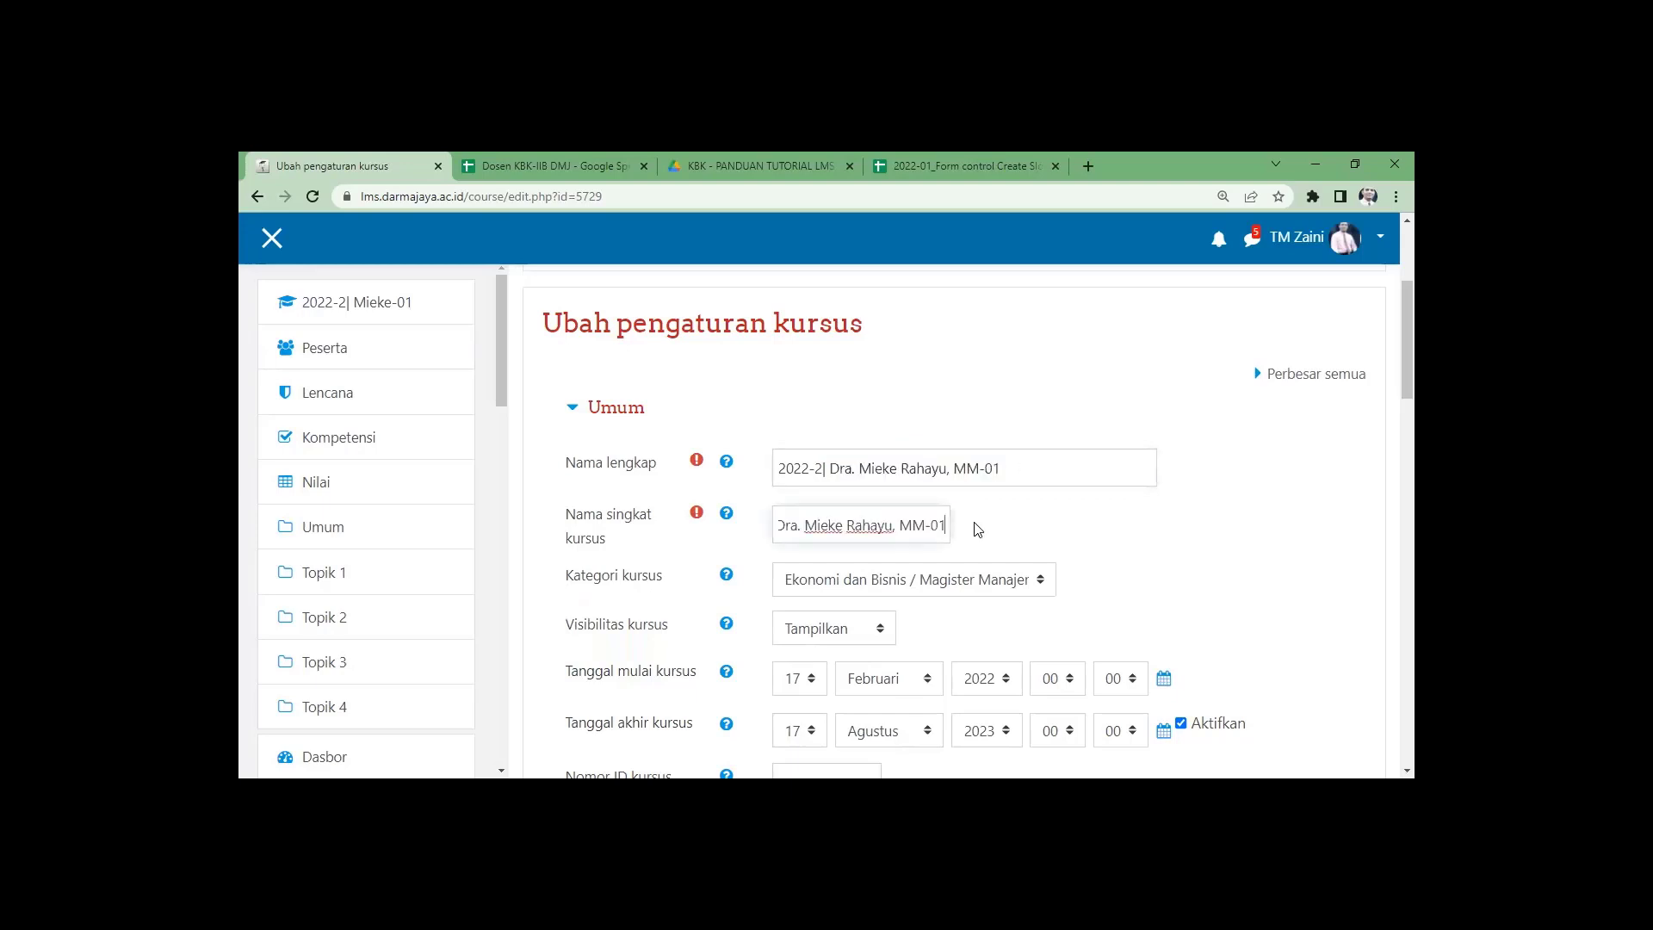
click(951, 439)
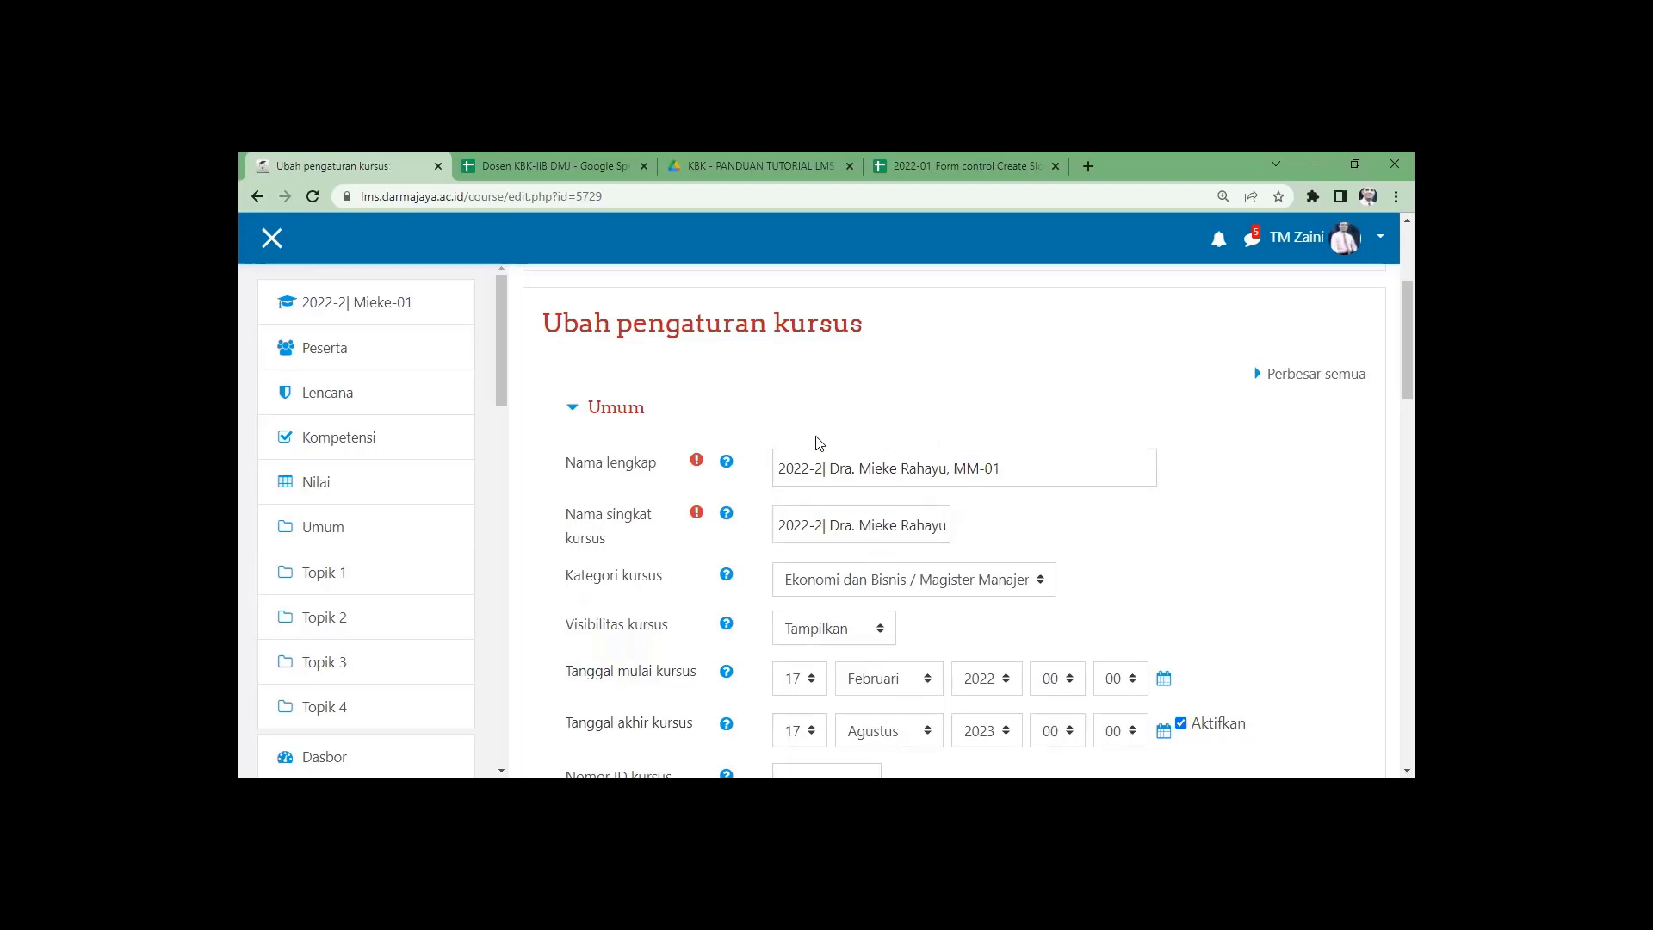
click(822, 471)
Set the course end date to 20 Juli 2023 and save, displaying the course.
scroll(750, 560, down, 4)
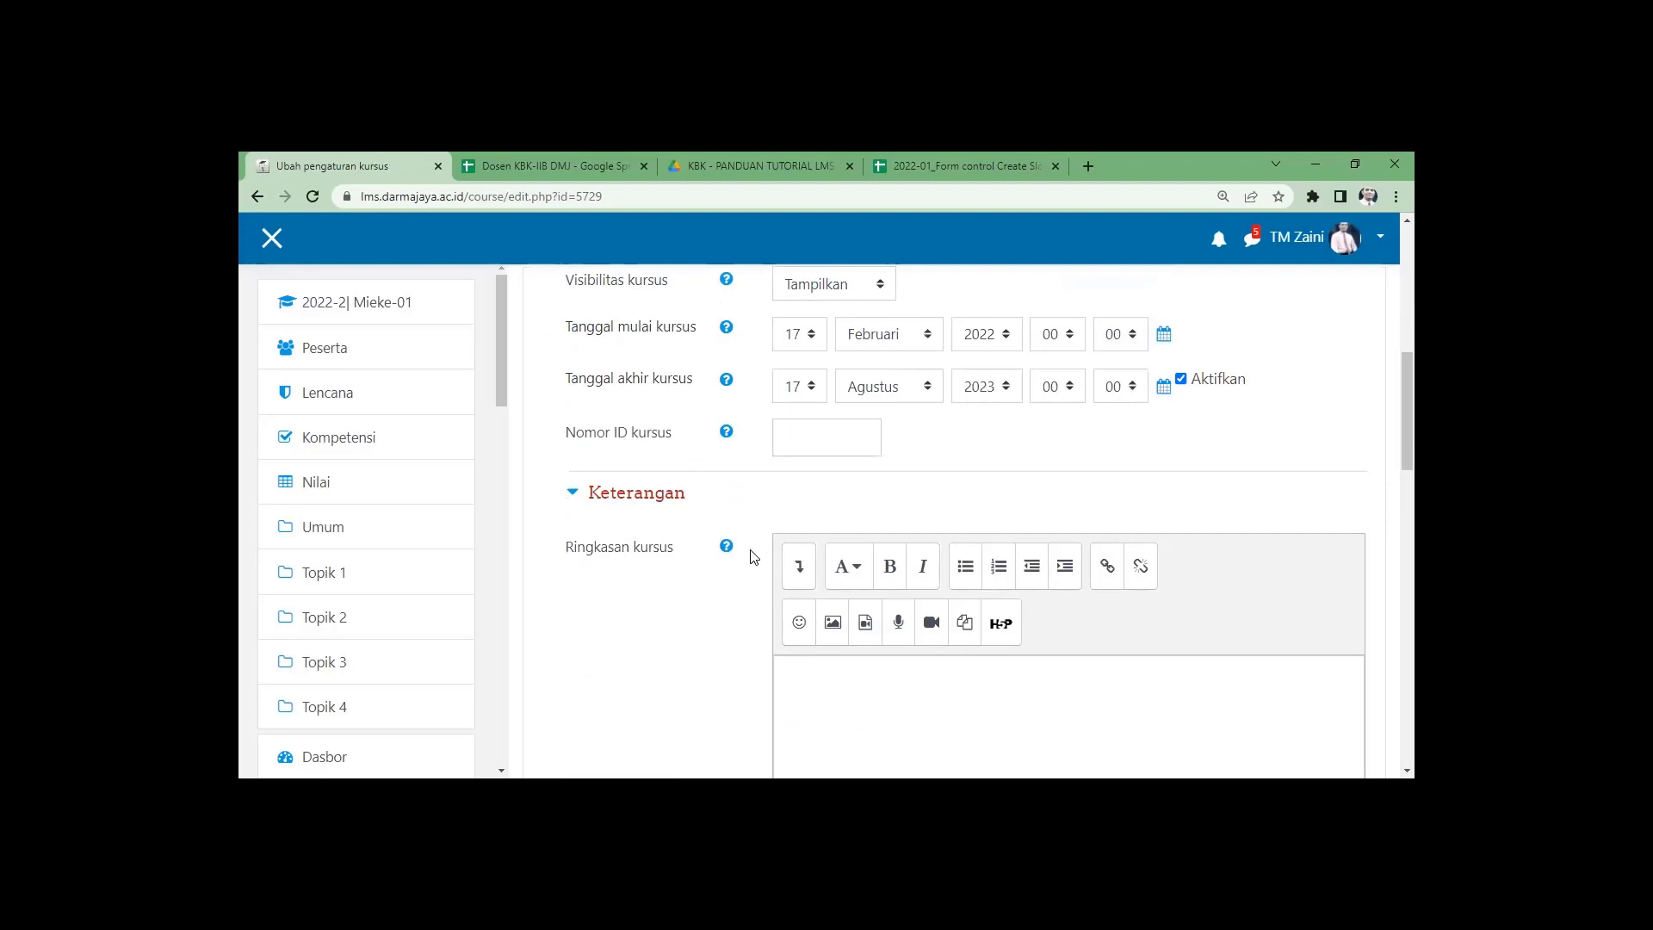
scroll(750, 558, down, 4)
scroll(745, 555, up, 6)
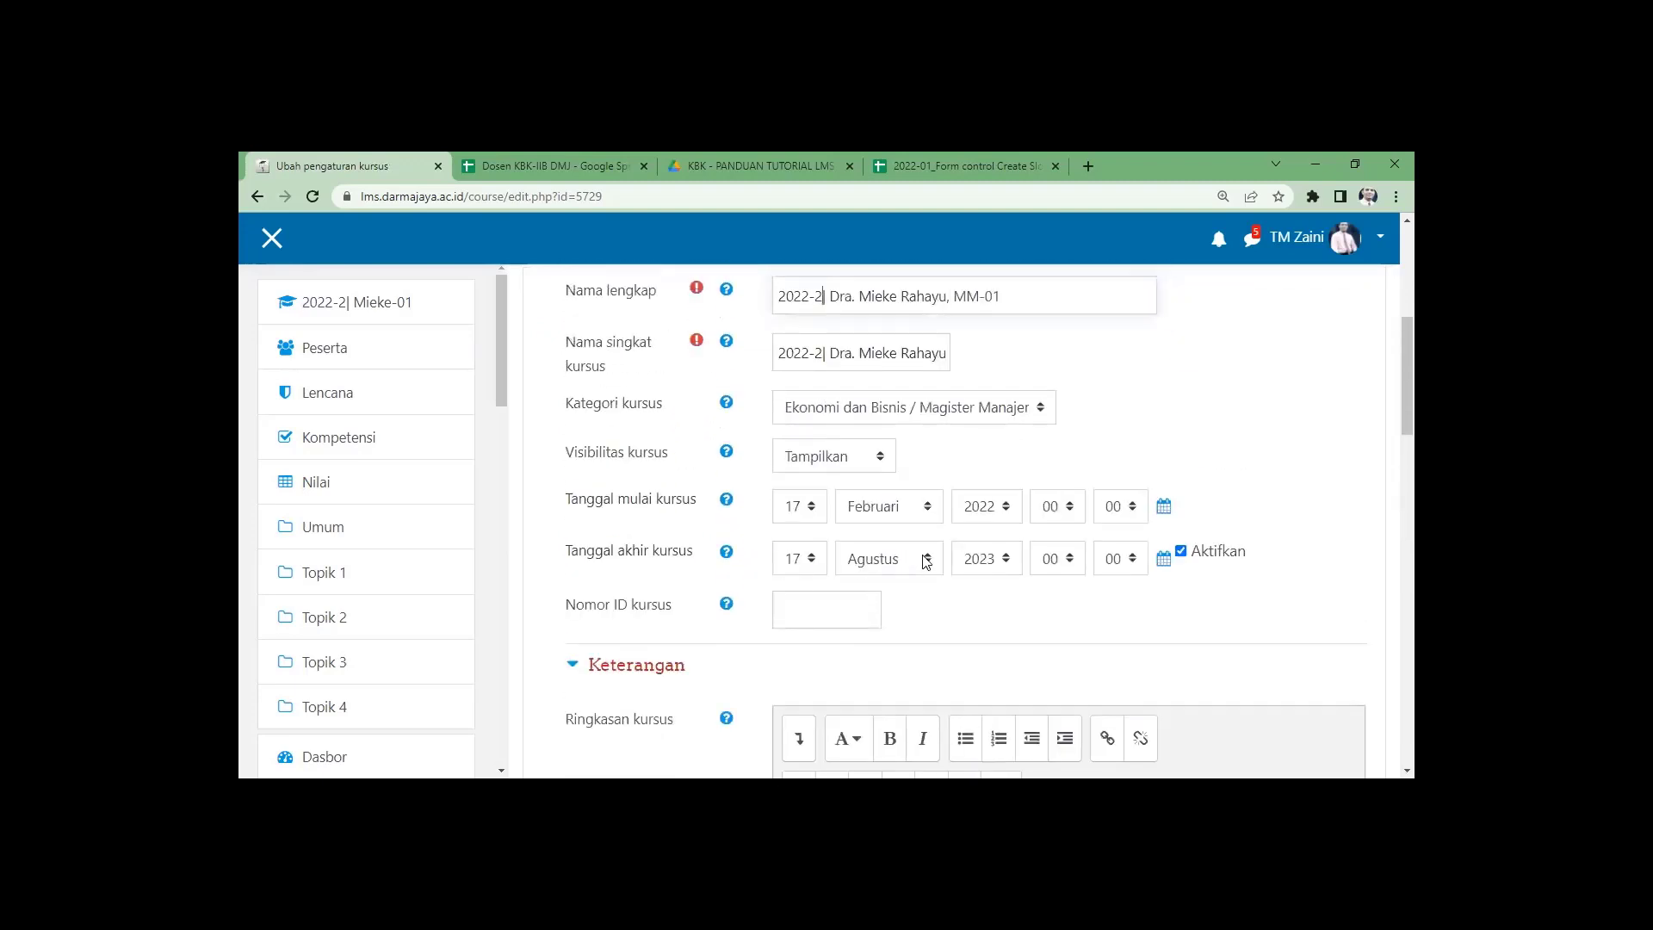
click(925, 559)
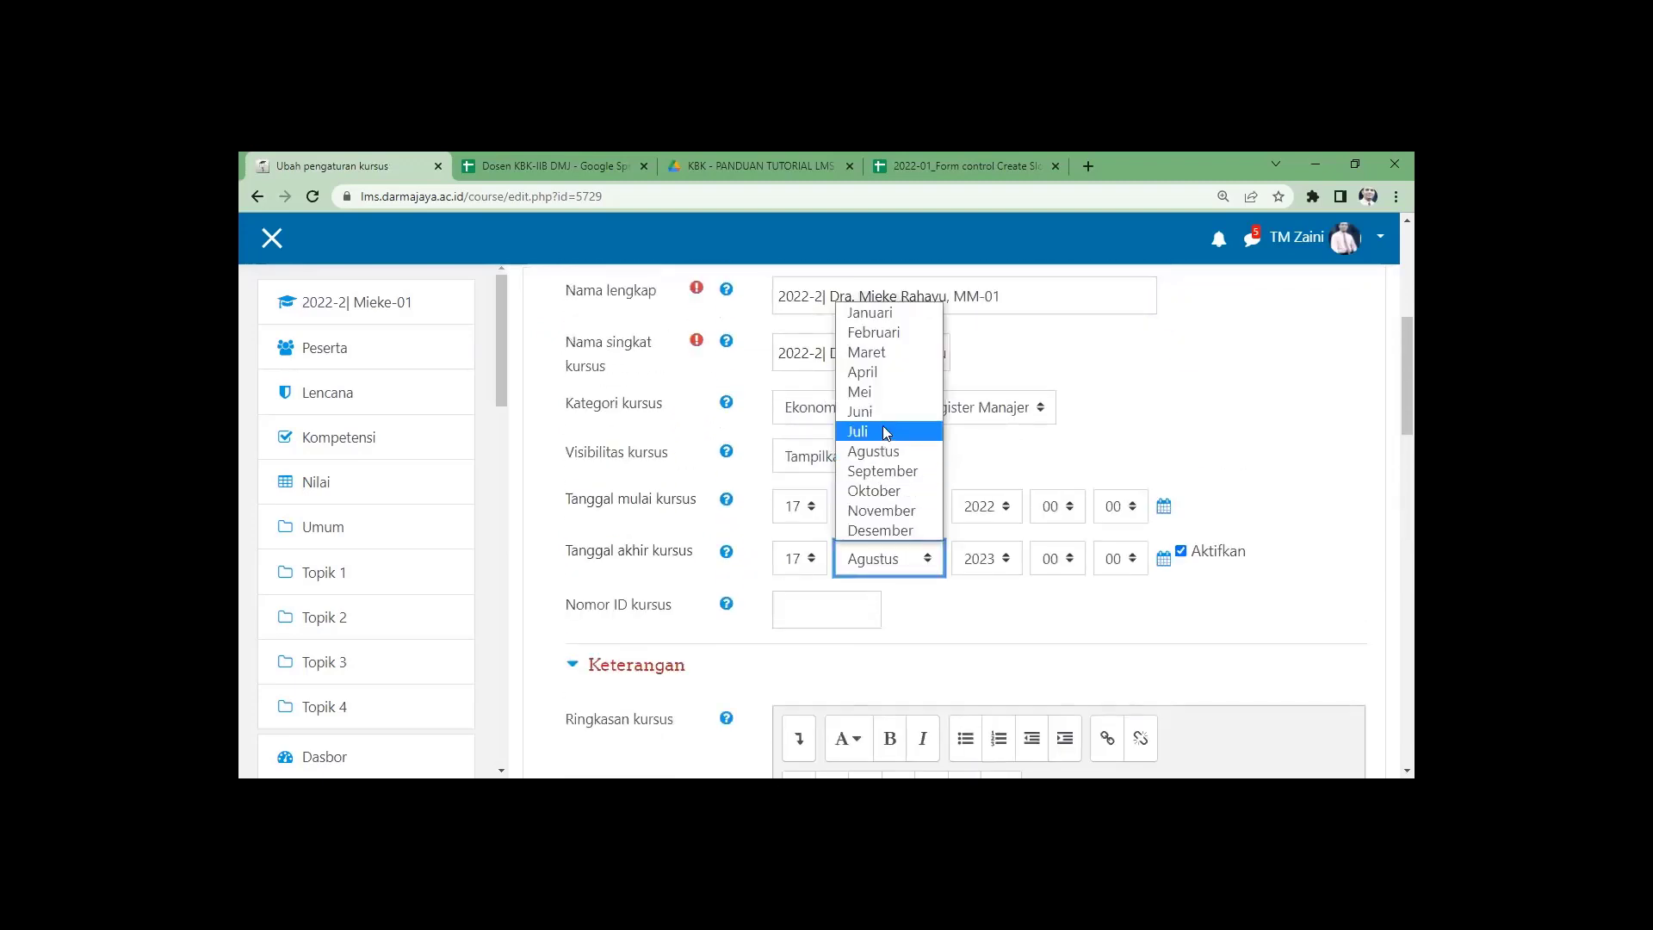
click(885, 431)
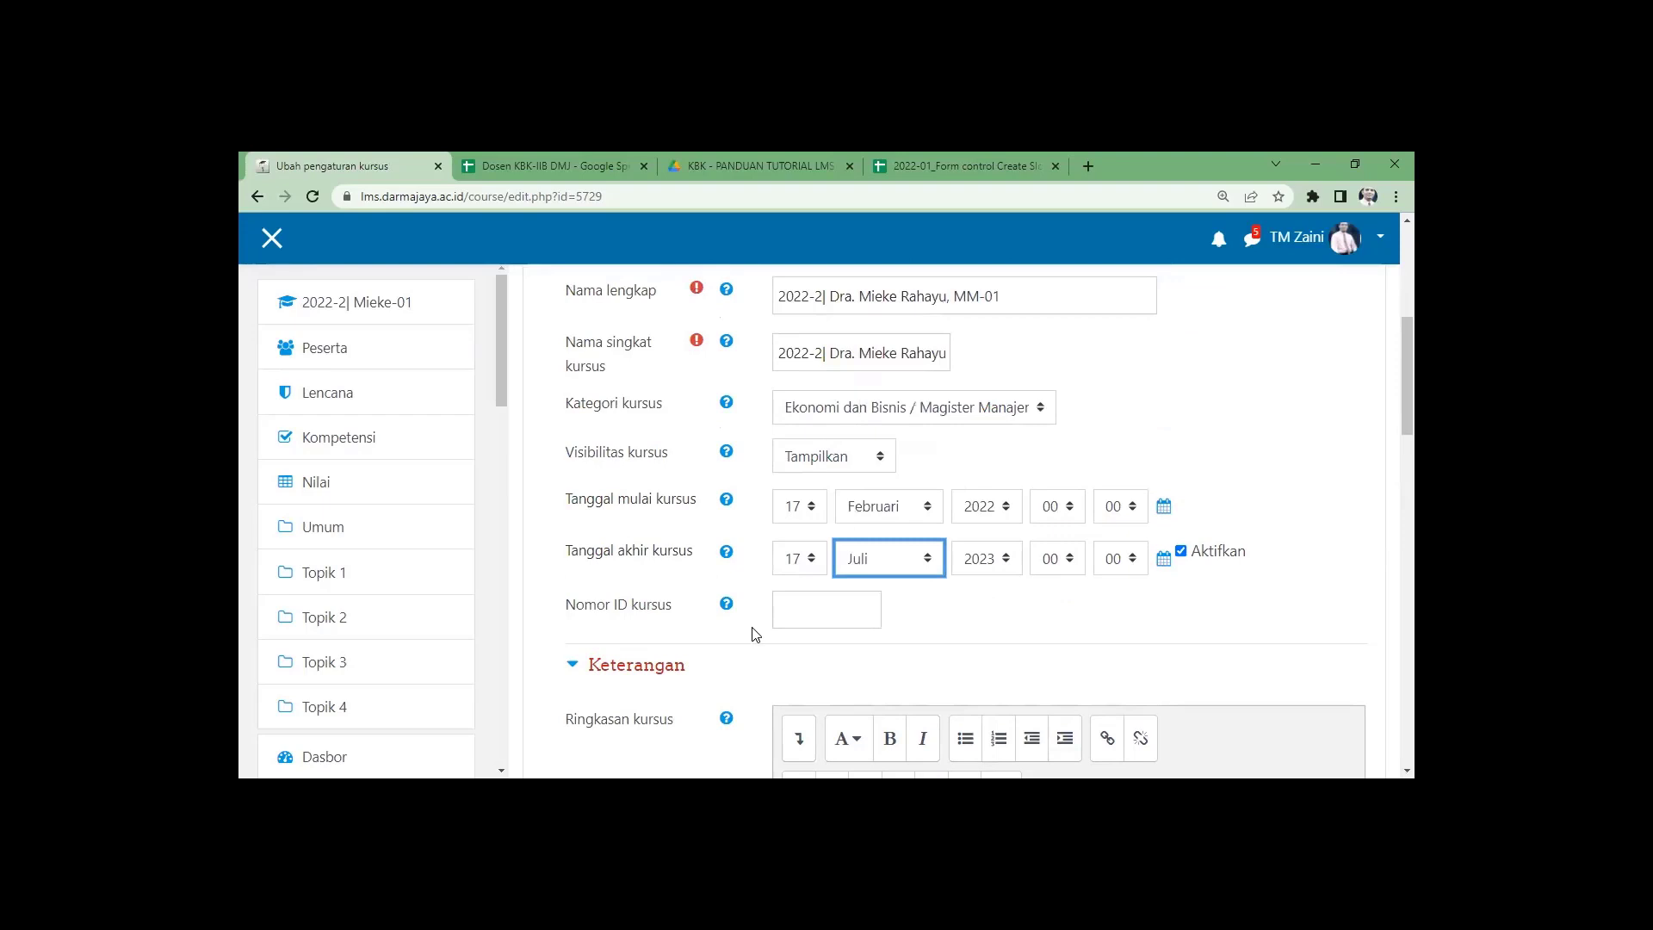
click(813, 560)
click(805, 530)
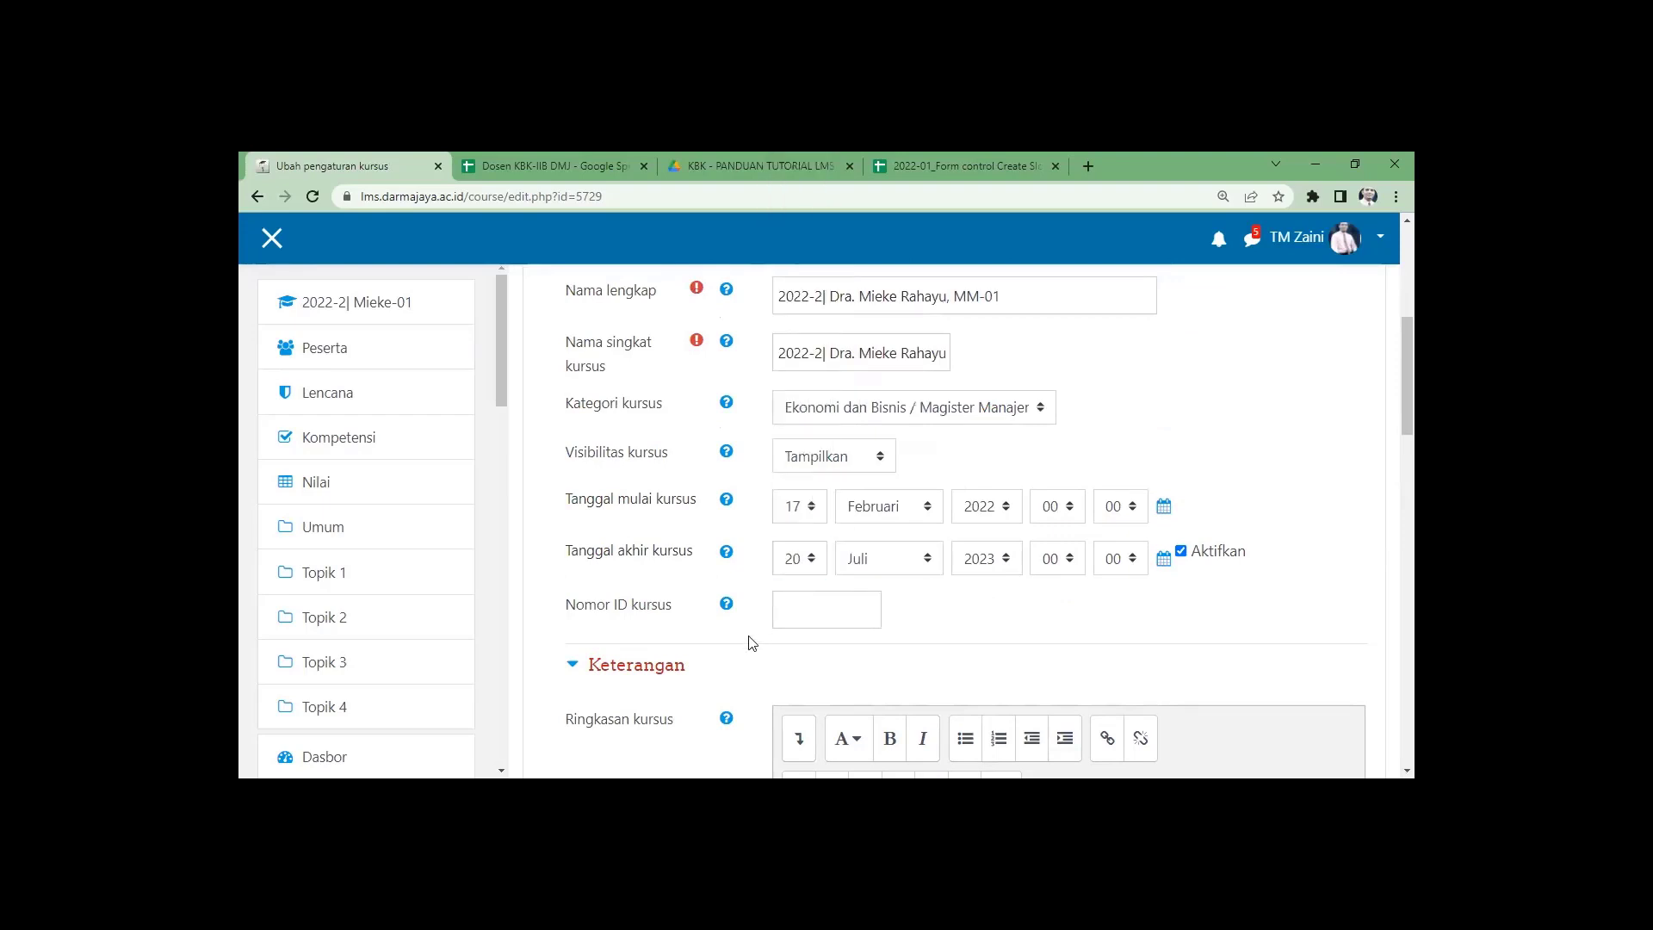
scroll(731, 645, down, 1)
scroll(730, 644, down, 15)
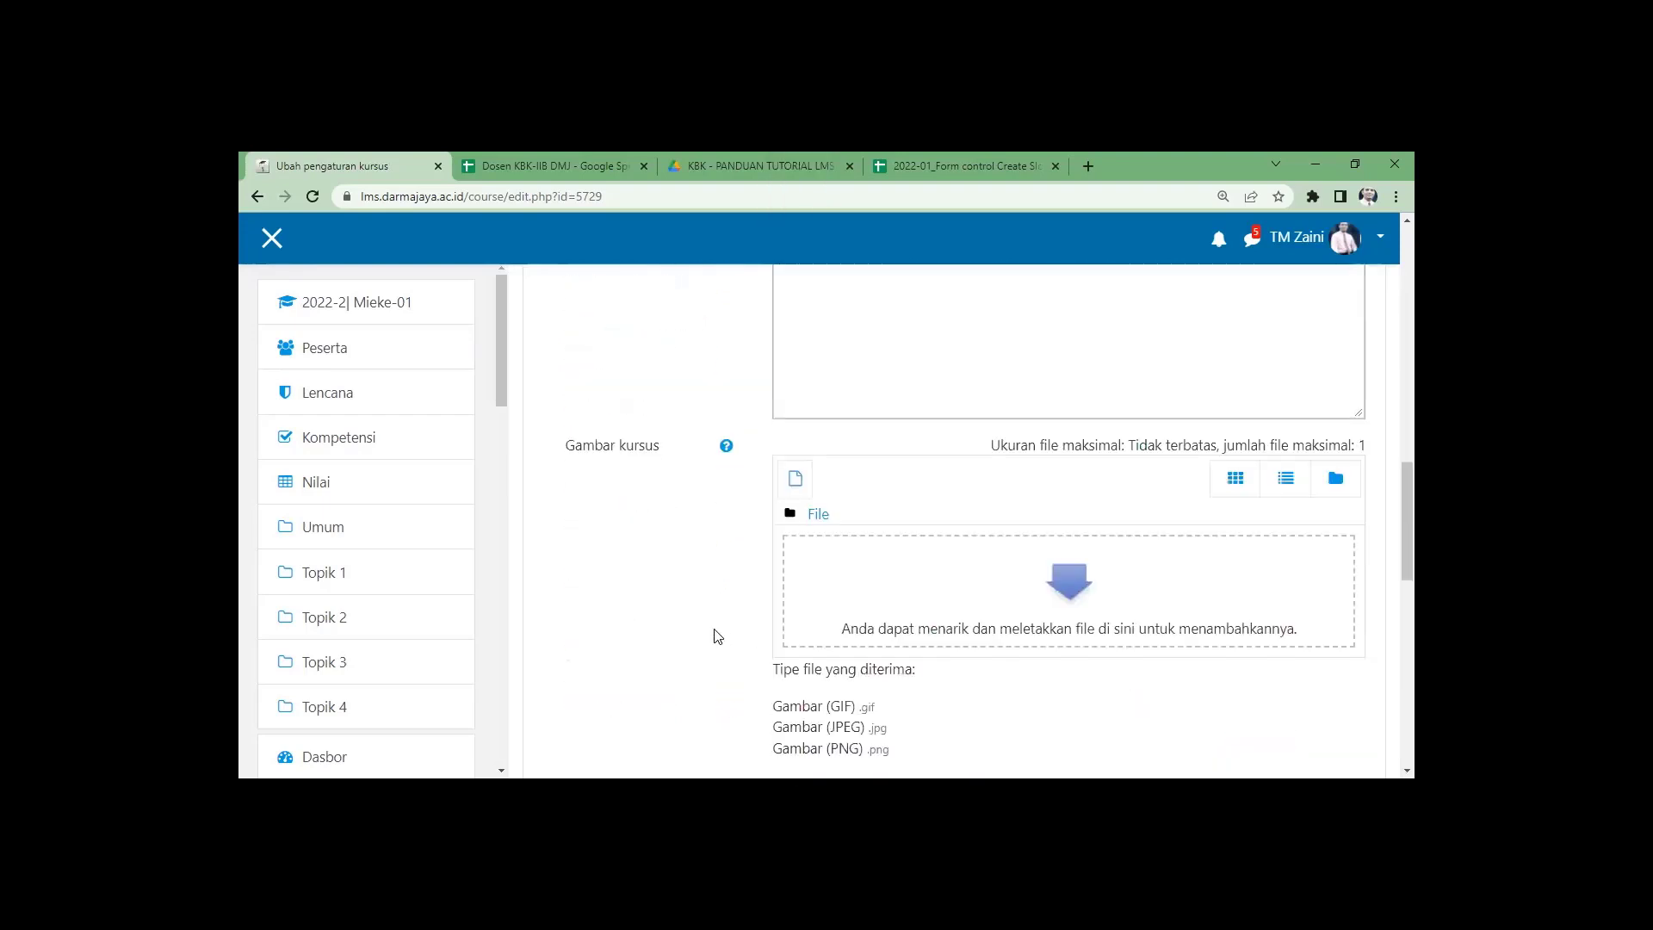
click(818, 588)
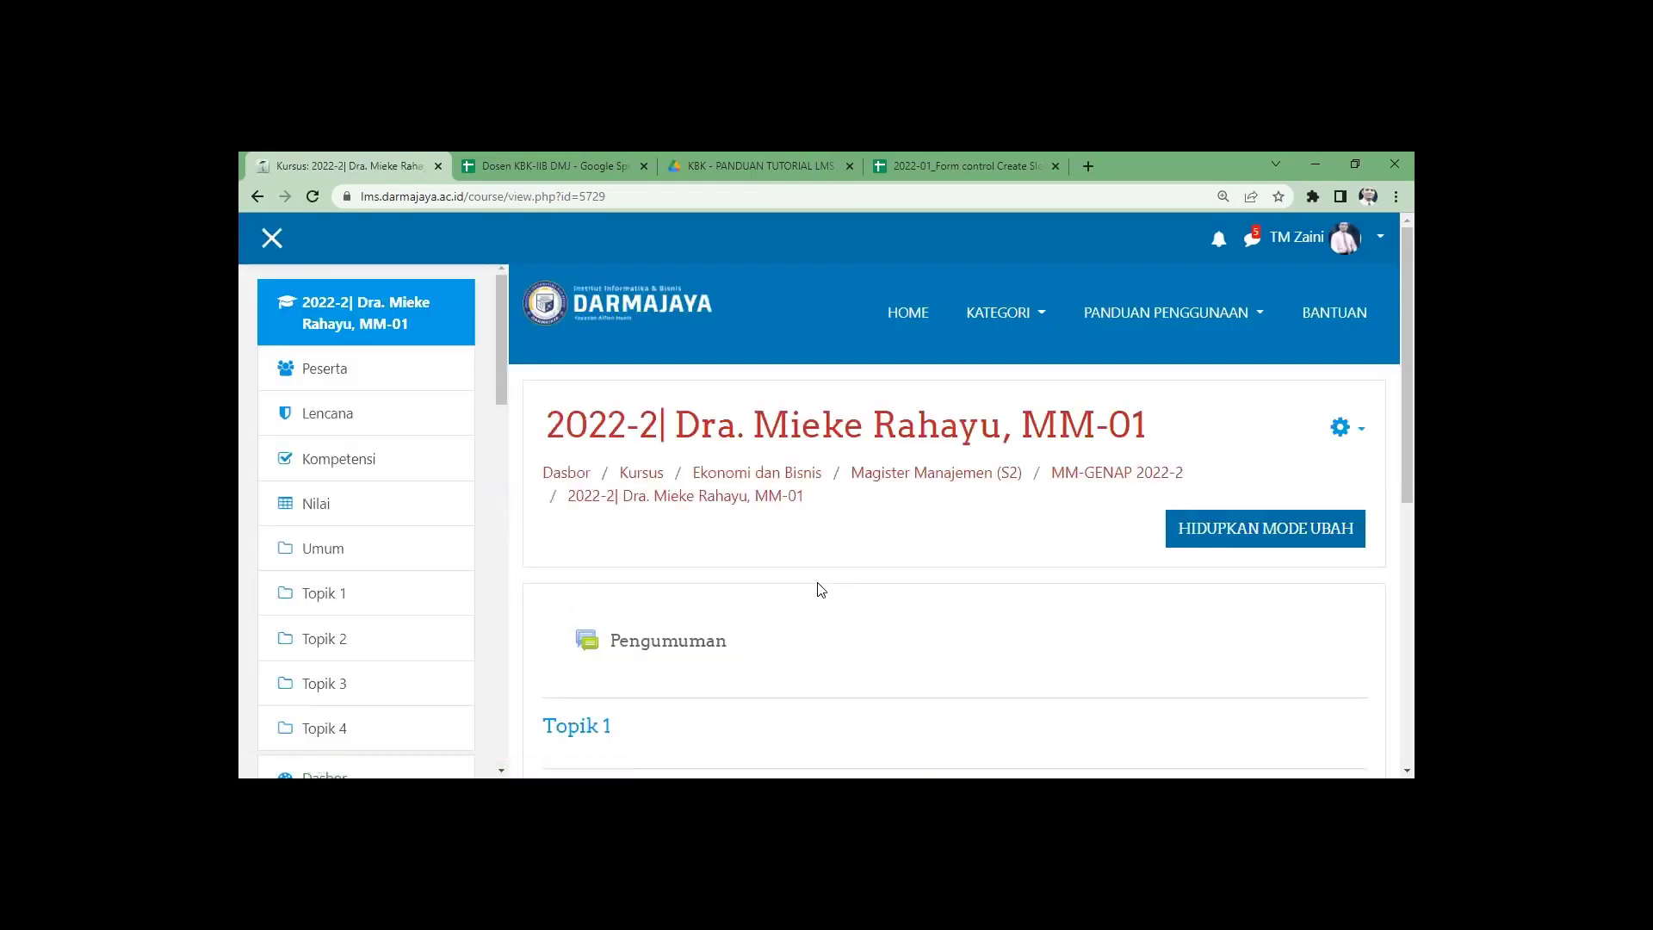
Go back to the MM-GENAP 2022-2 list and open the lecturer's MM-02 course.
click(1076, 481)
scroll(819, 570, down, 5)
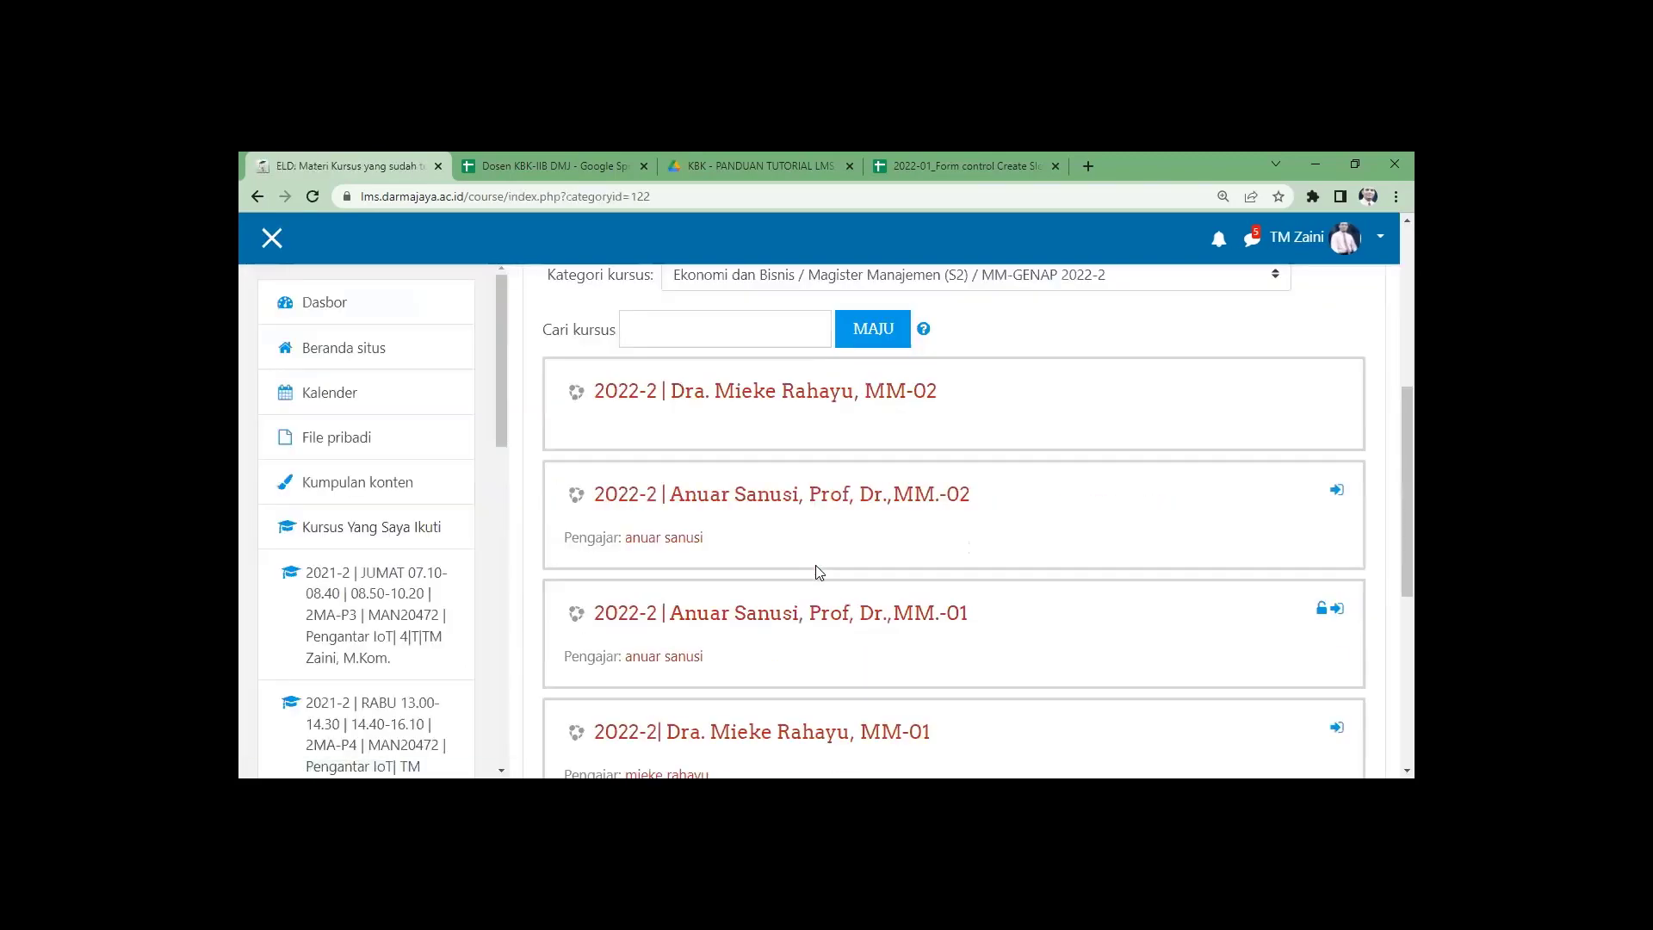
scroll(764, 546, down, 2)
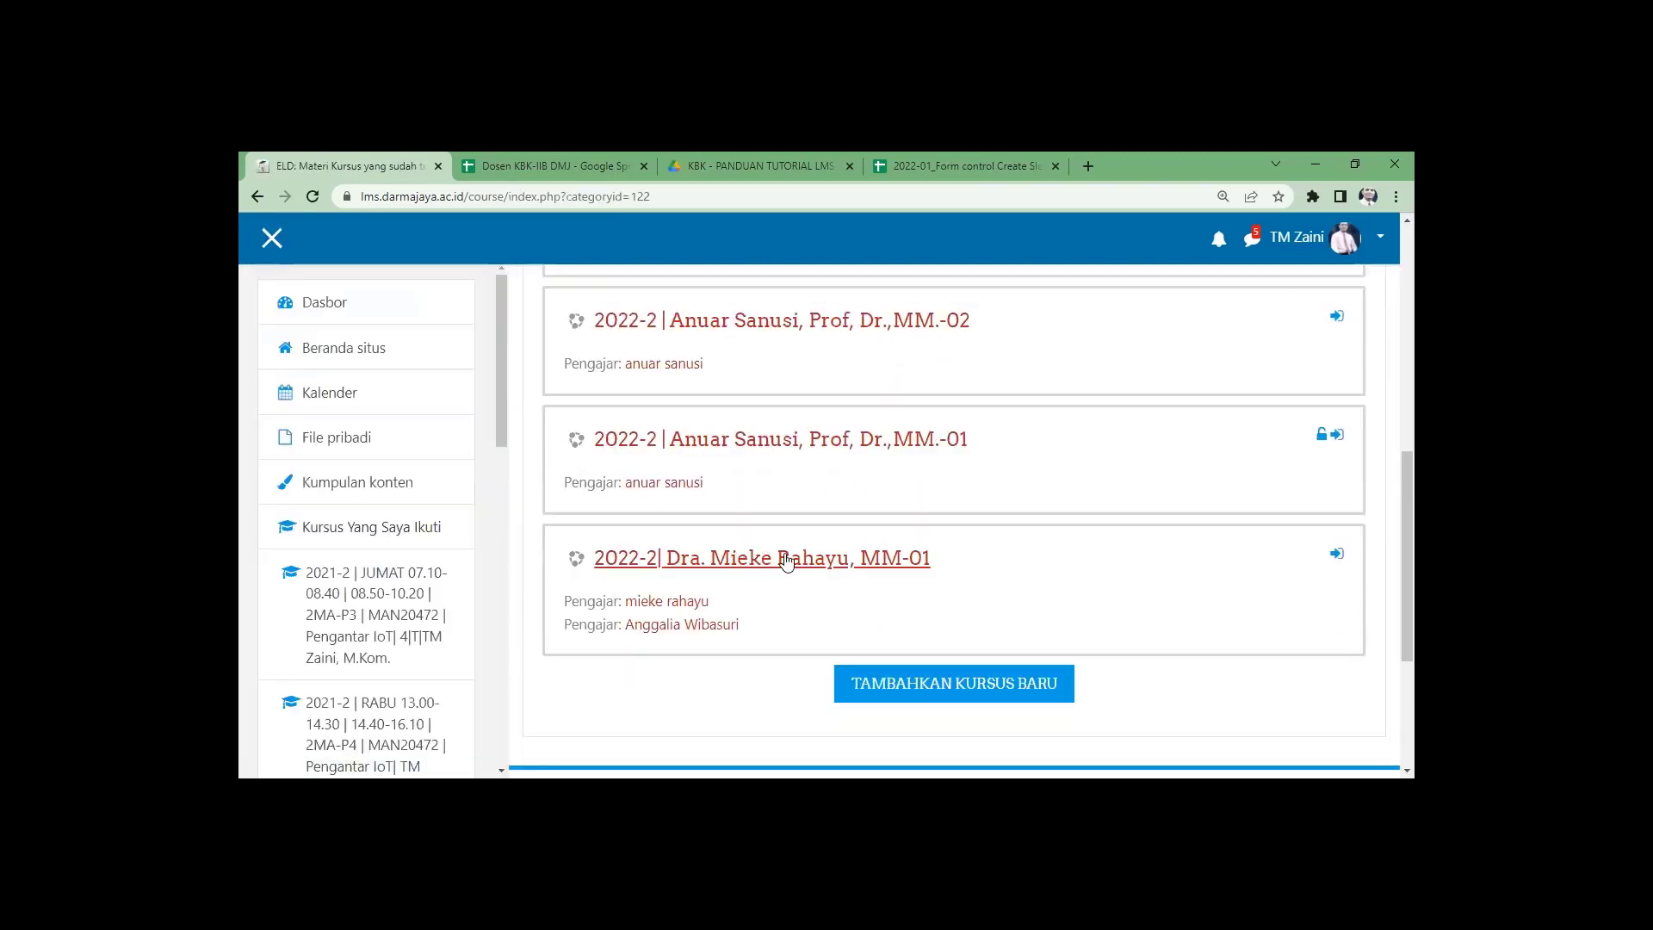
scroll(786, 561, up, 2)
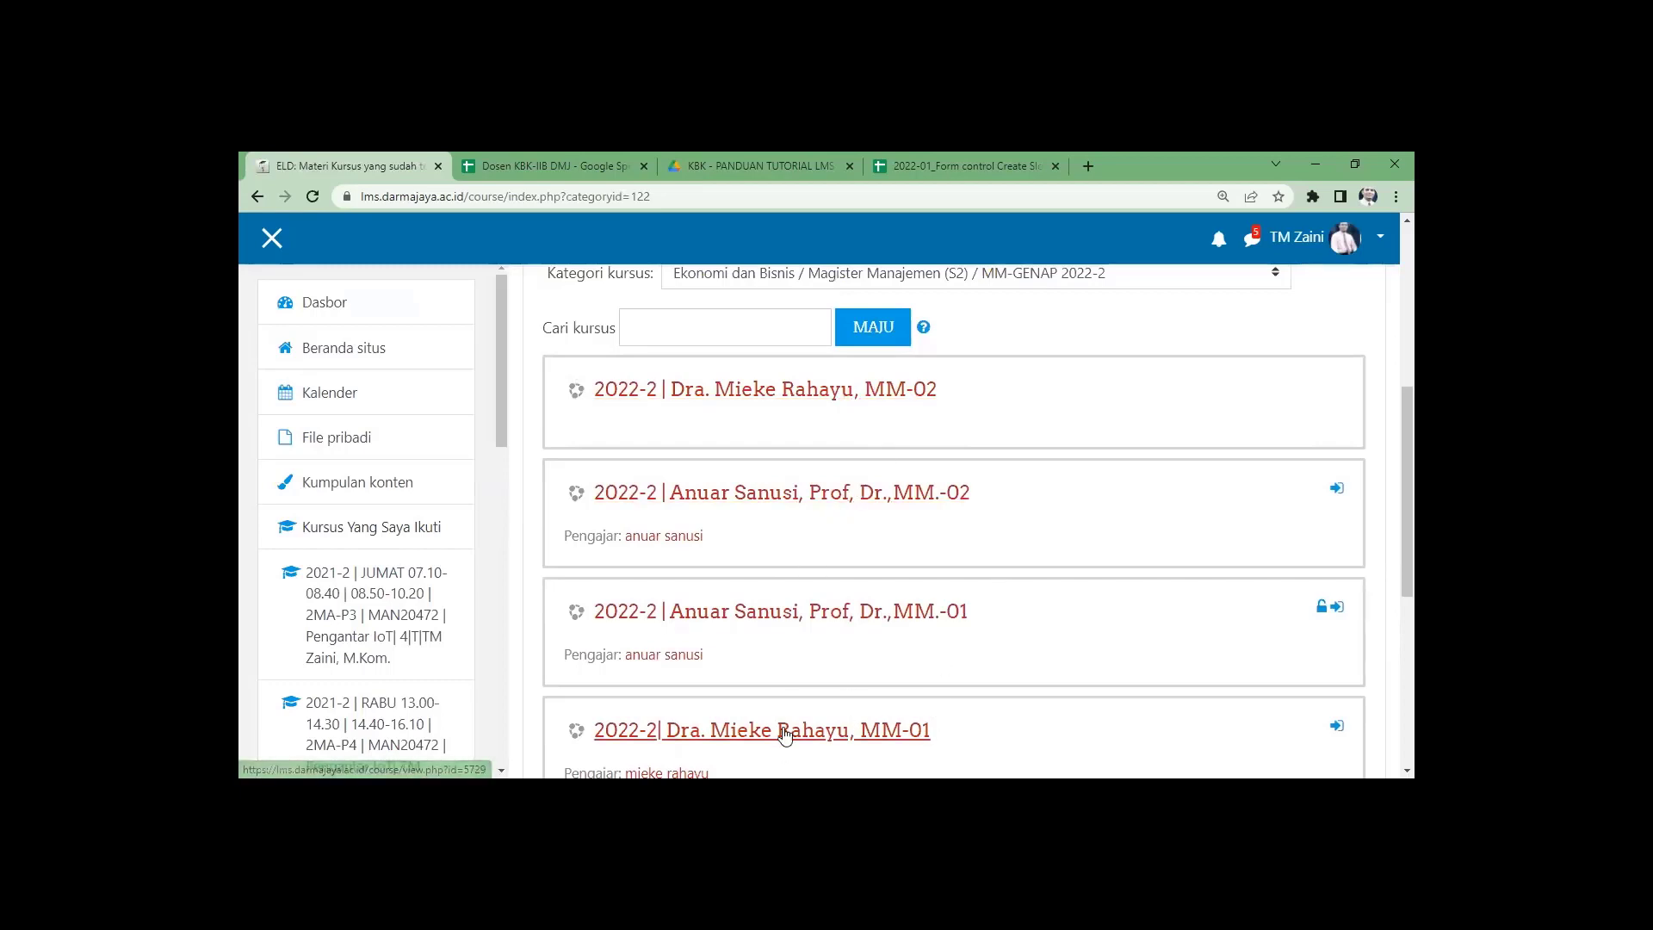
scroll(730, 641, down, 2)
scroll(727, 635, up, 3)
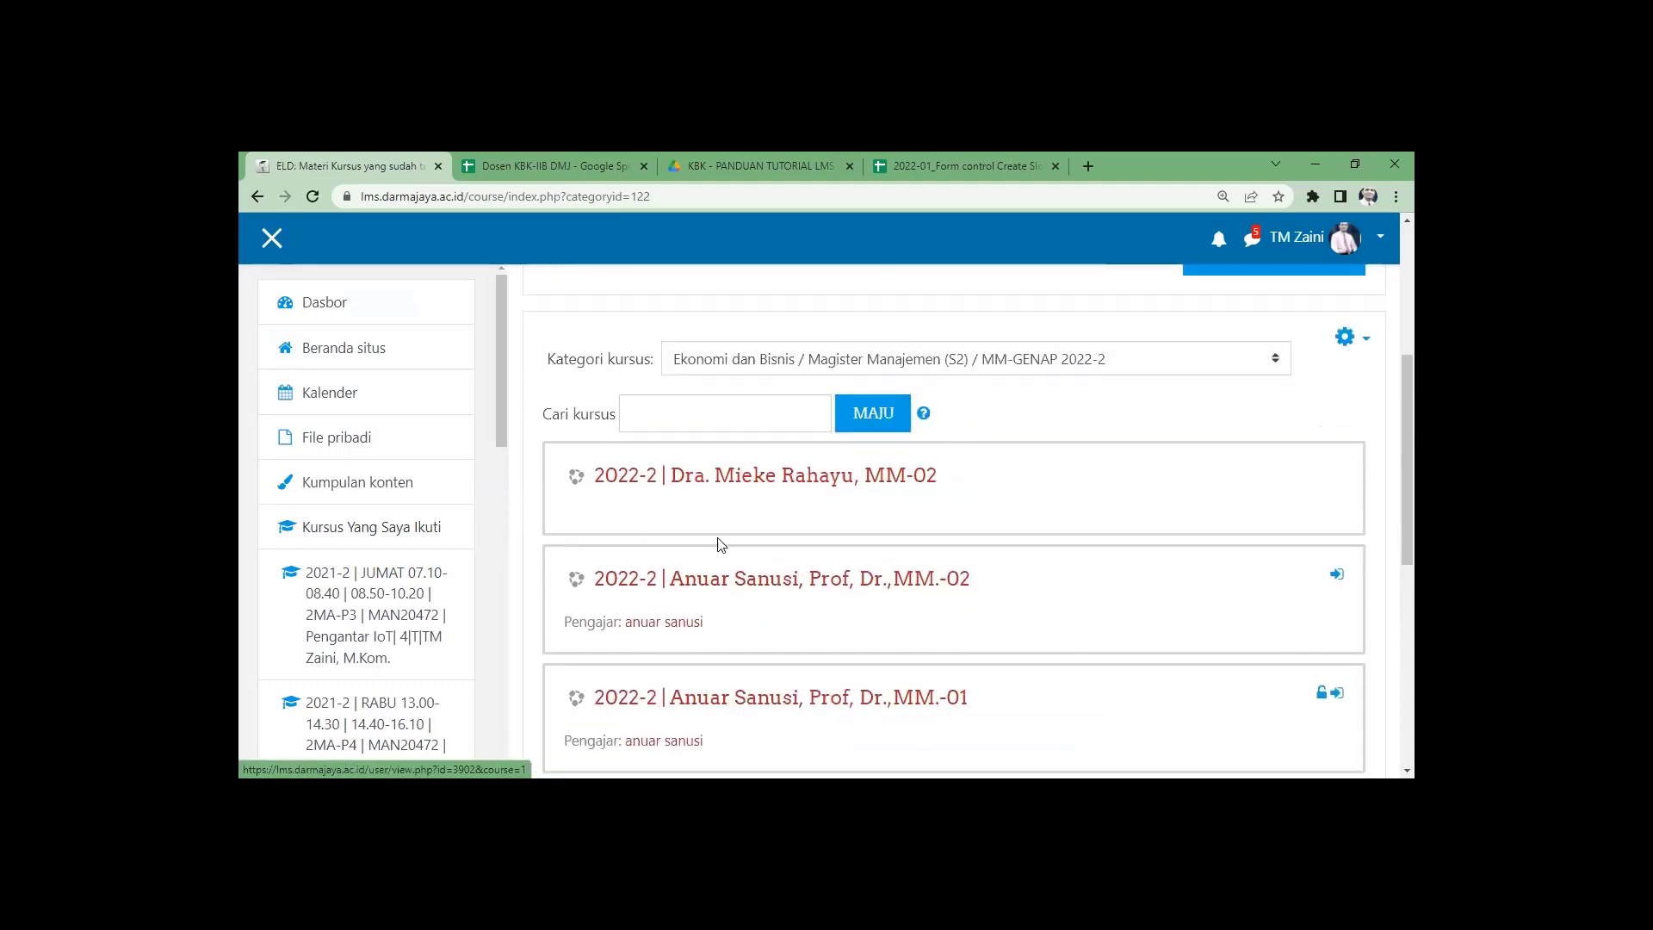
click(740, 482)
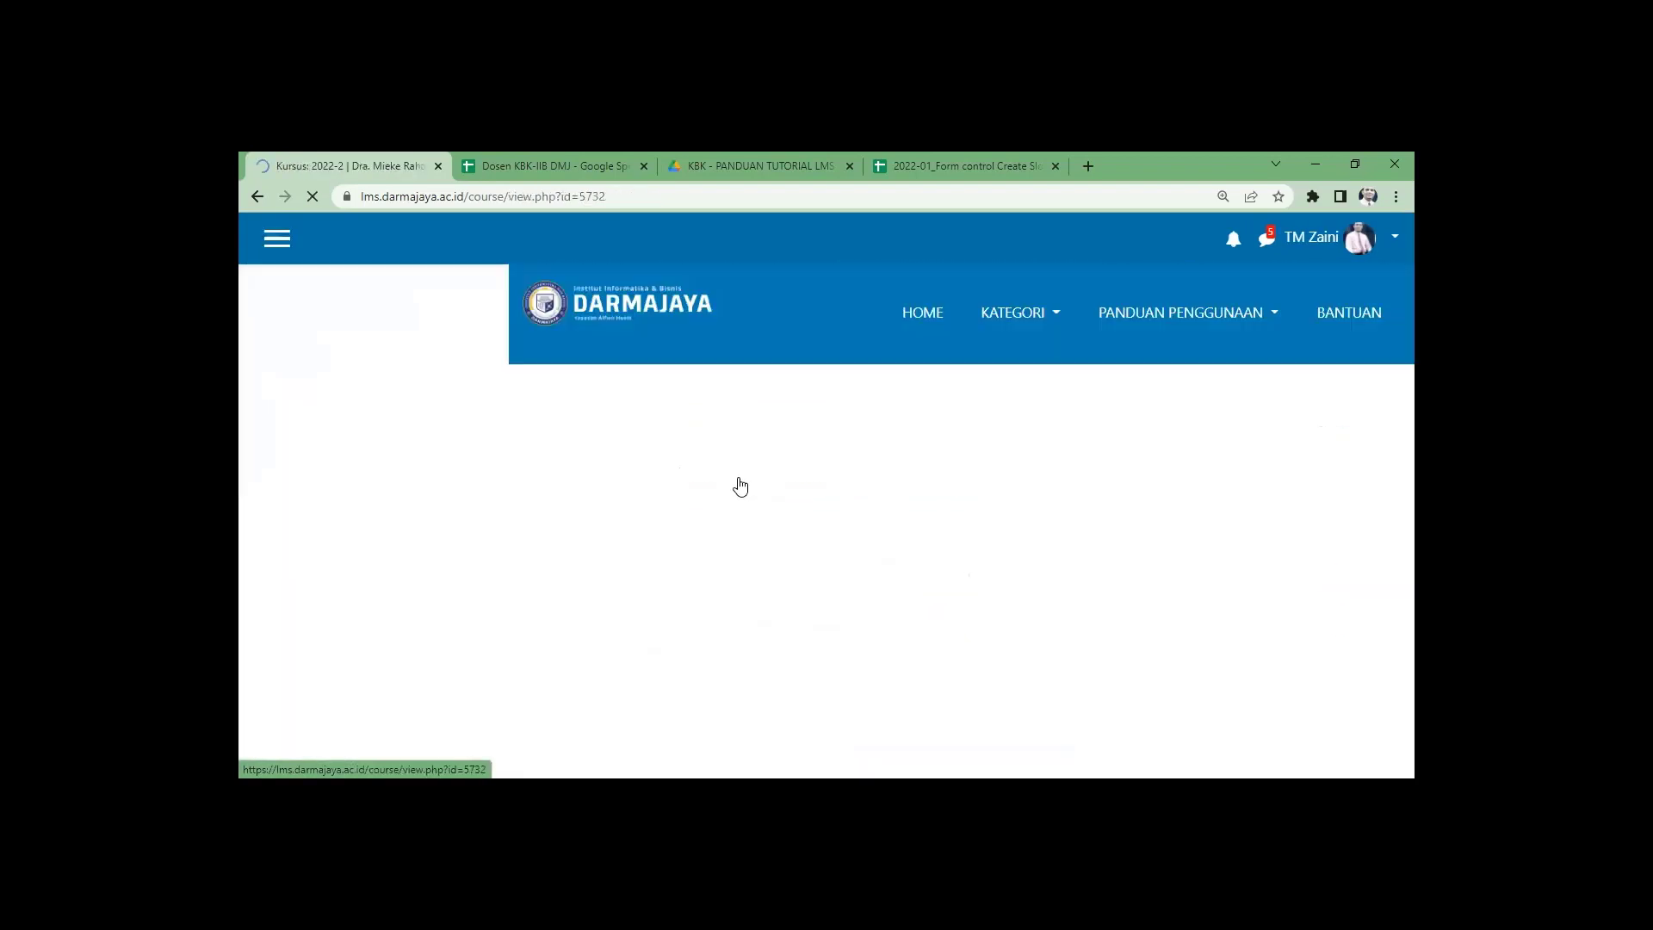
Open the MM-02 course's Pengguna terdaftar participant list.
click(1366, 428)
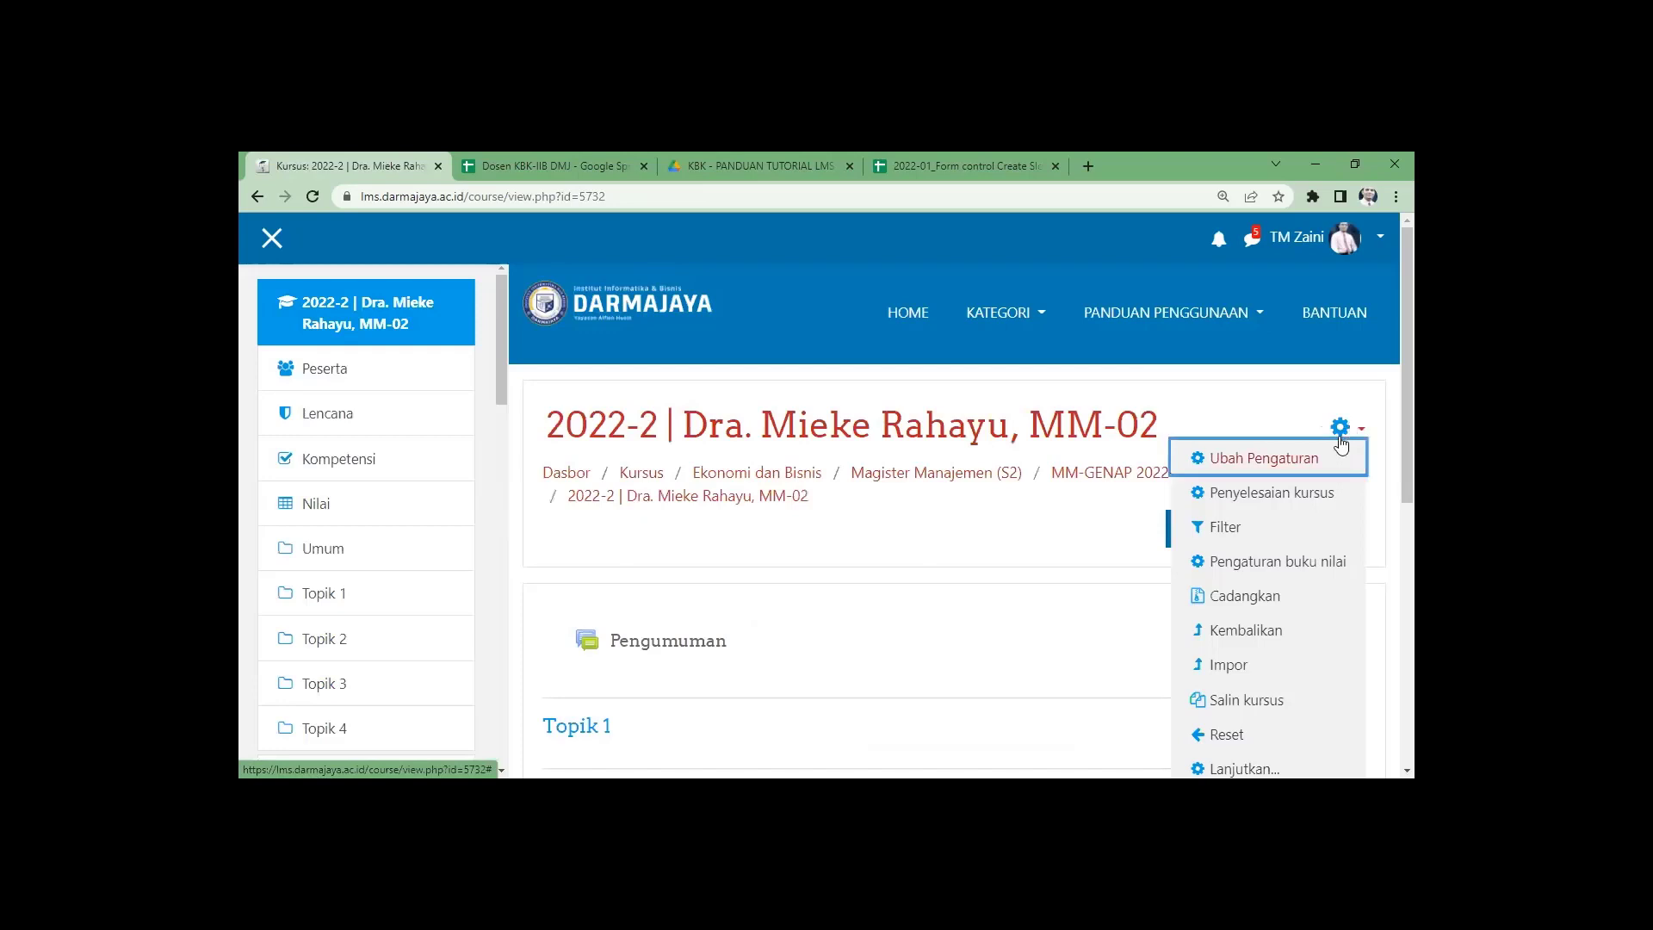
scroll(1296, 684, down, 1)
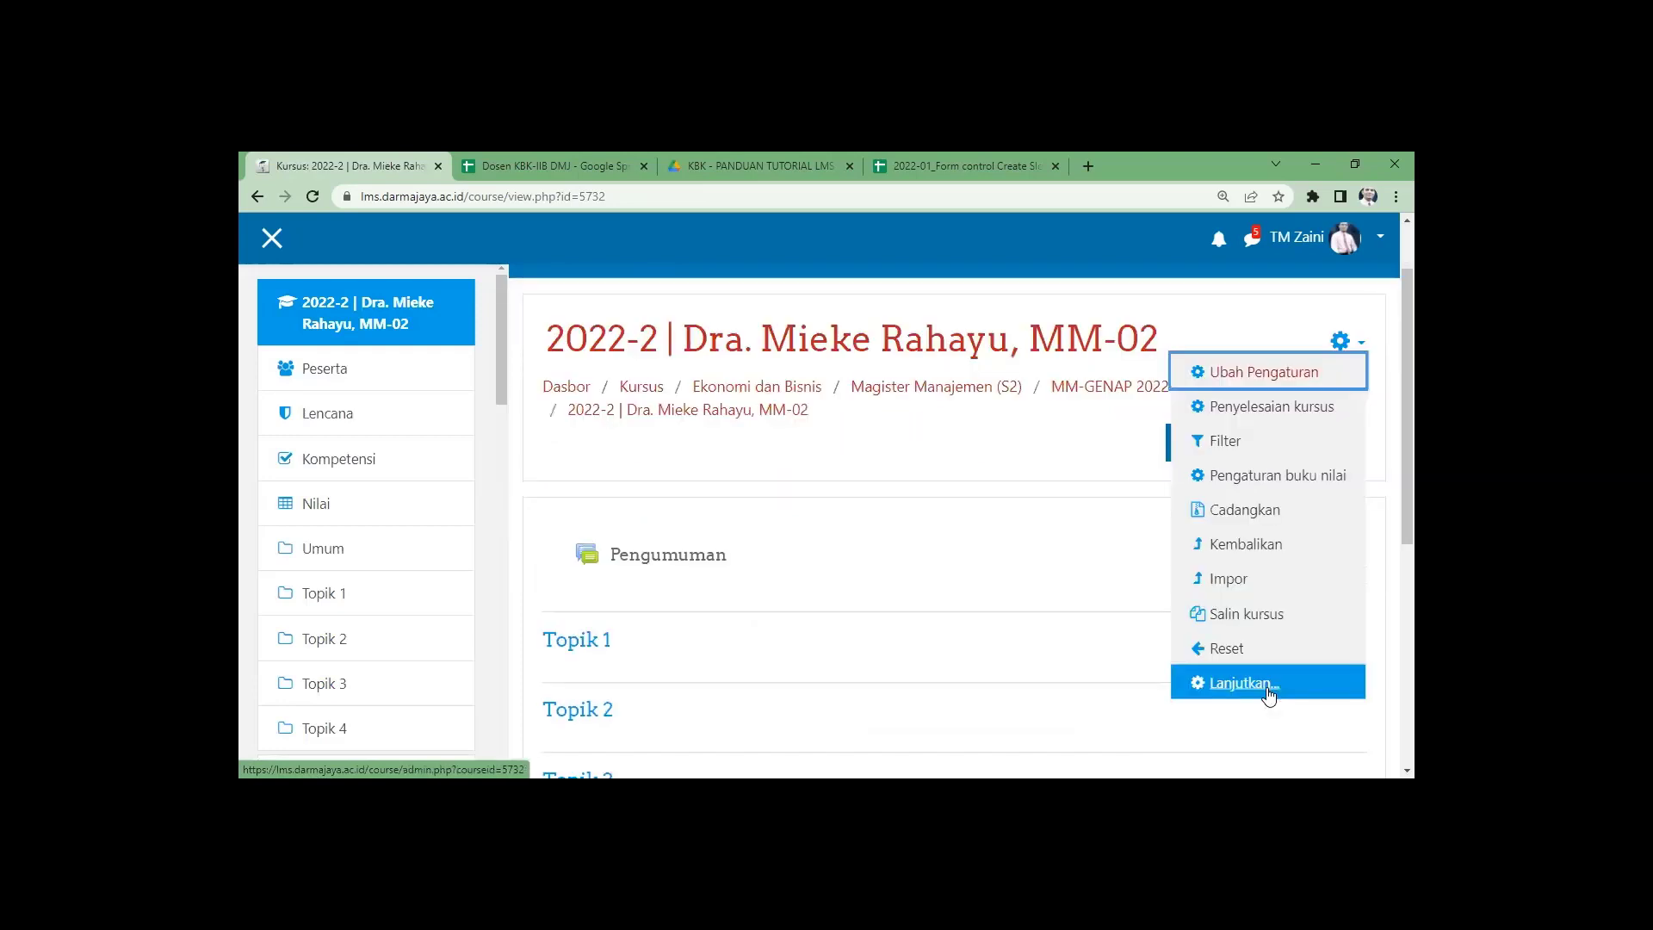
click(1266, 690)
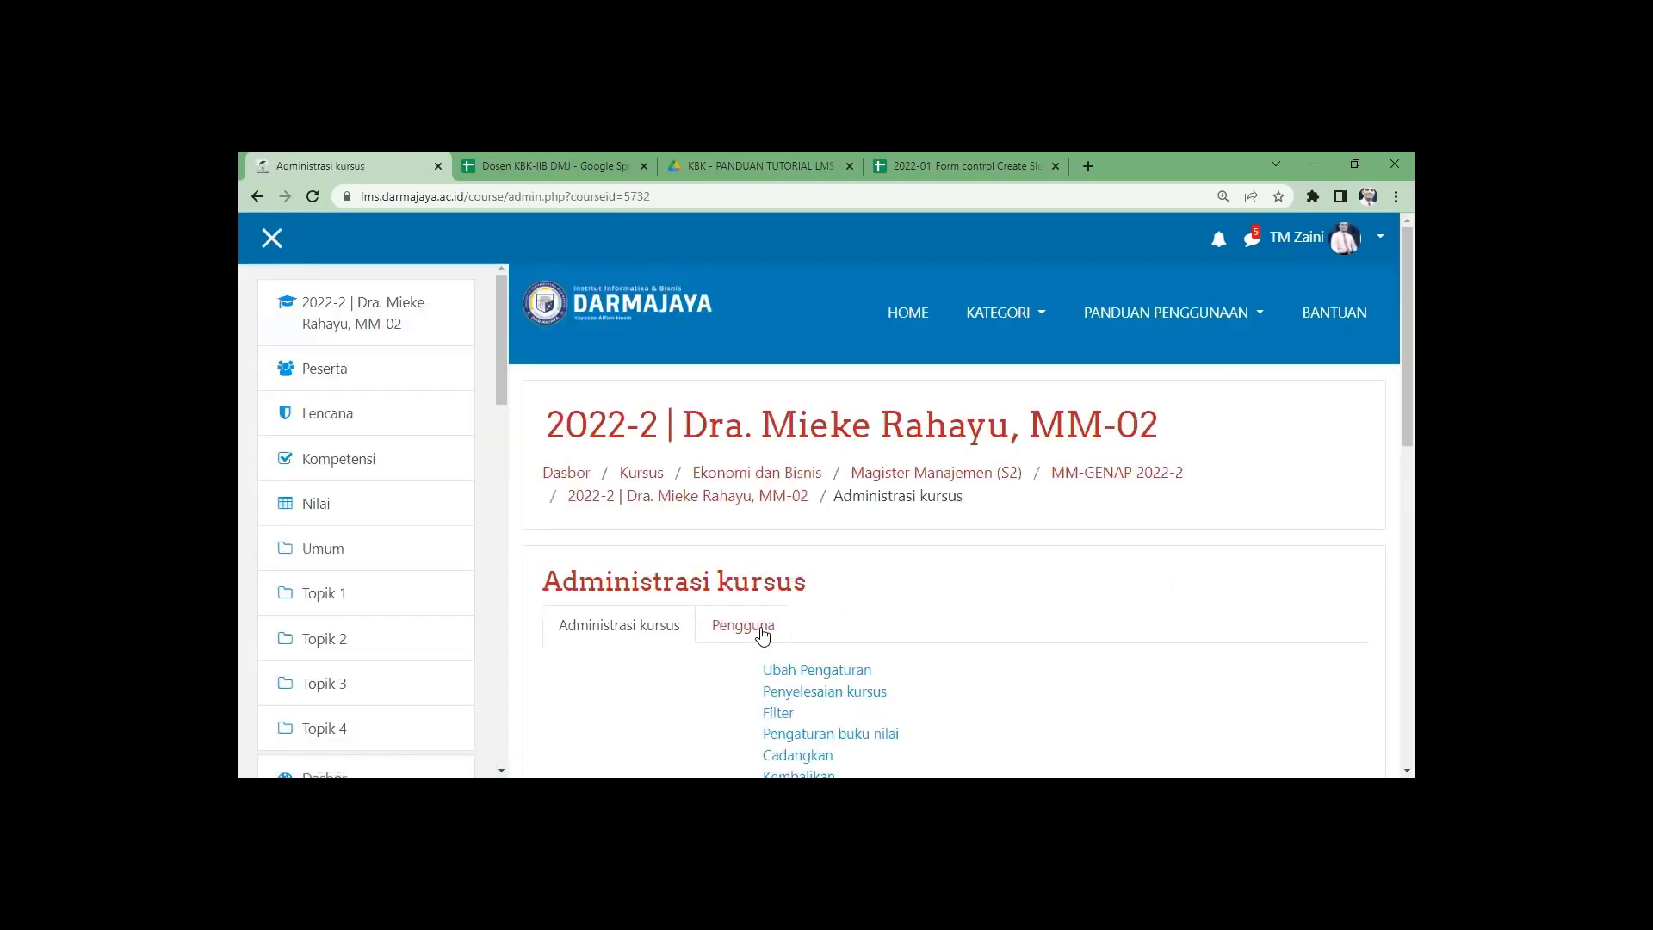
click(763, 633)
scroll(763, 633, down, 3)
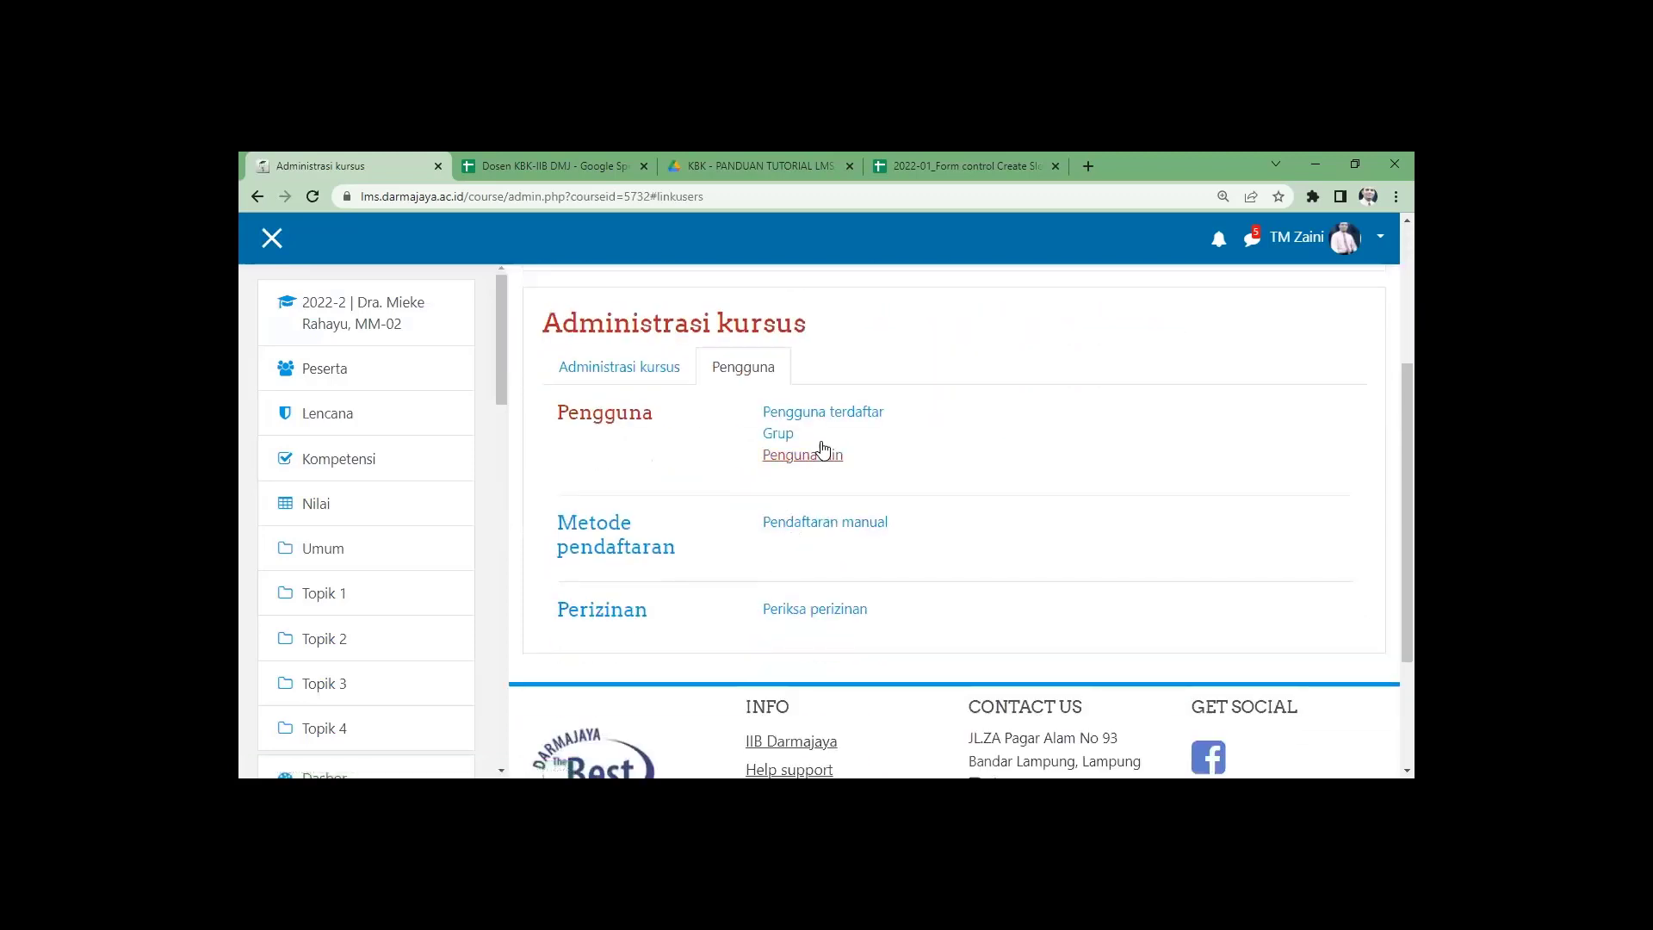
click(822, 415)
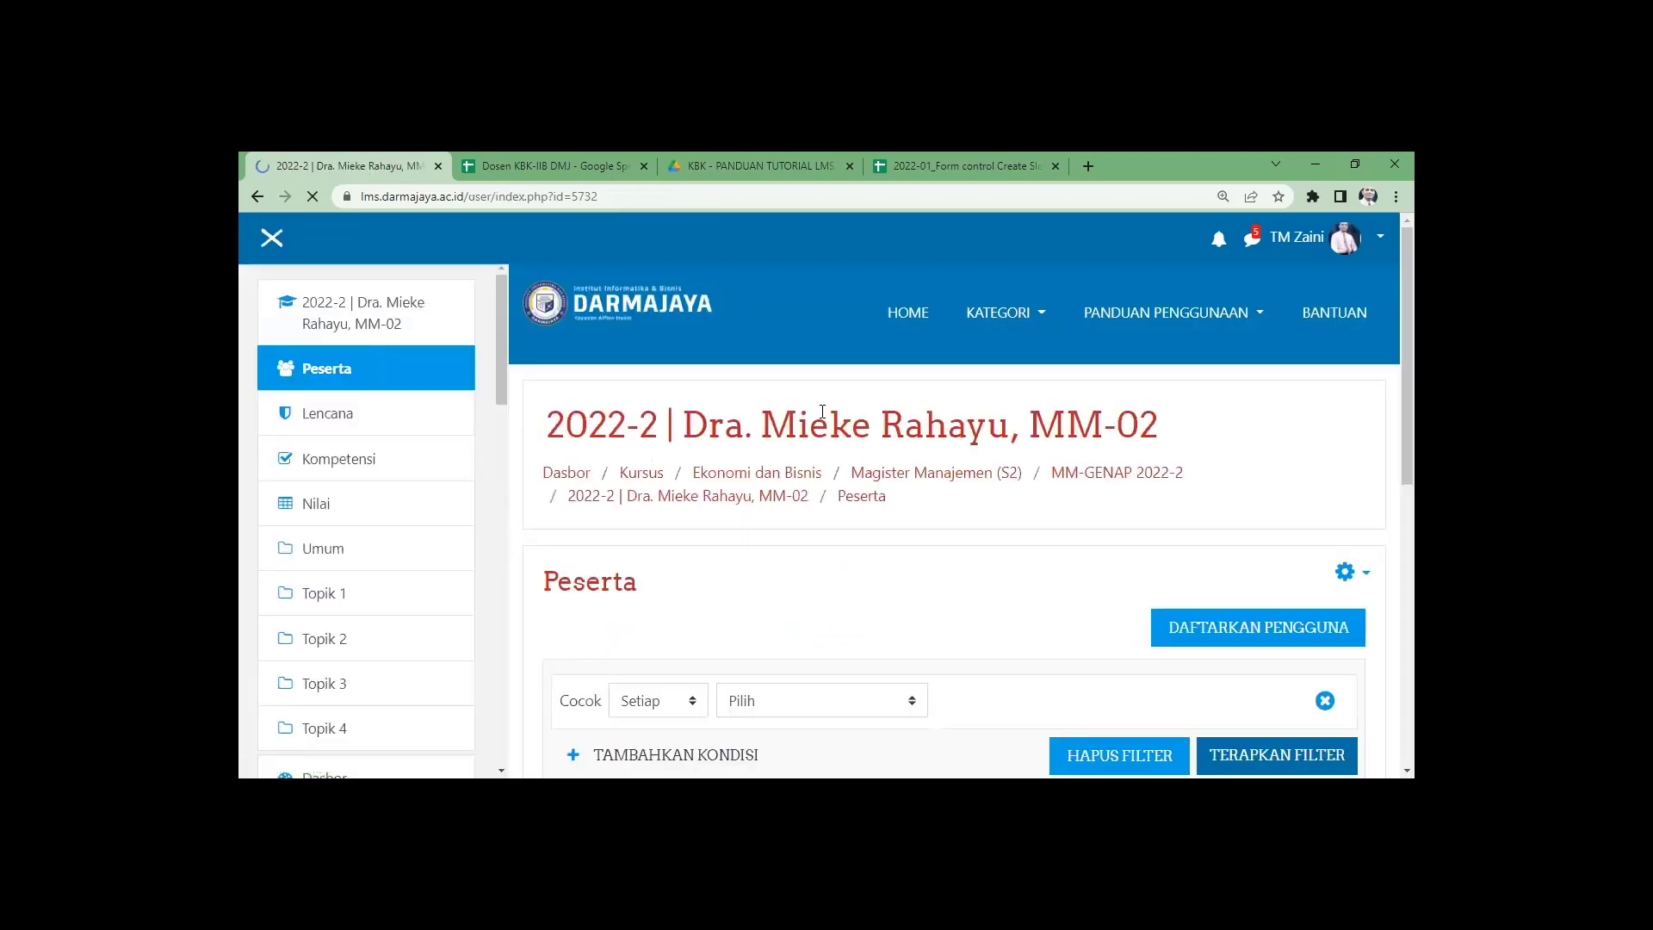
scroll(1017, 600, down, 2)
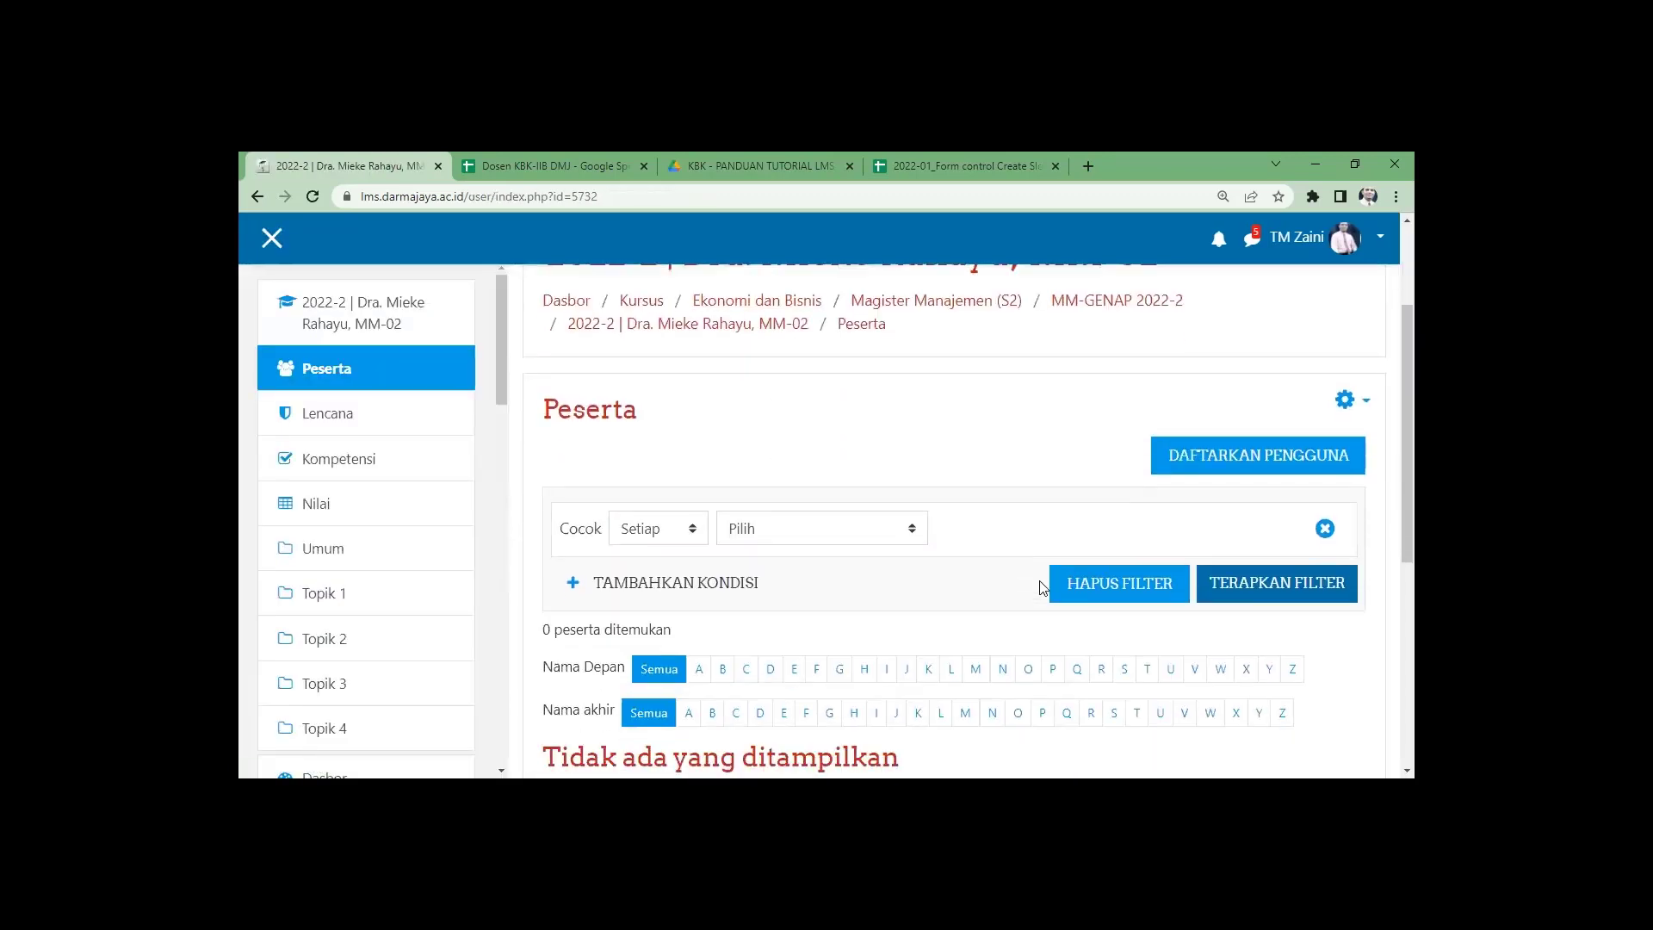
Start enrolling a user with role Pengajar and search for the lecturer's name.
click(1178, 463)
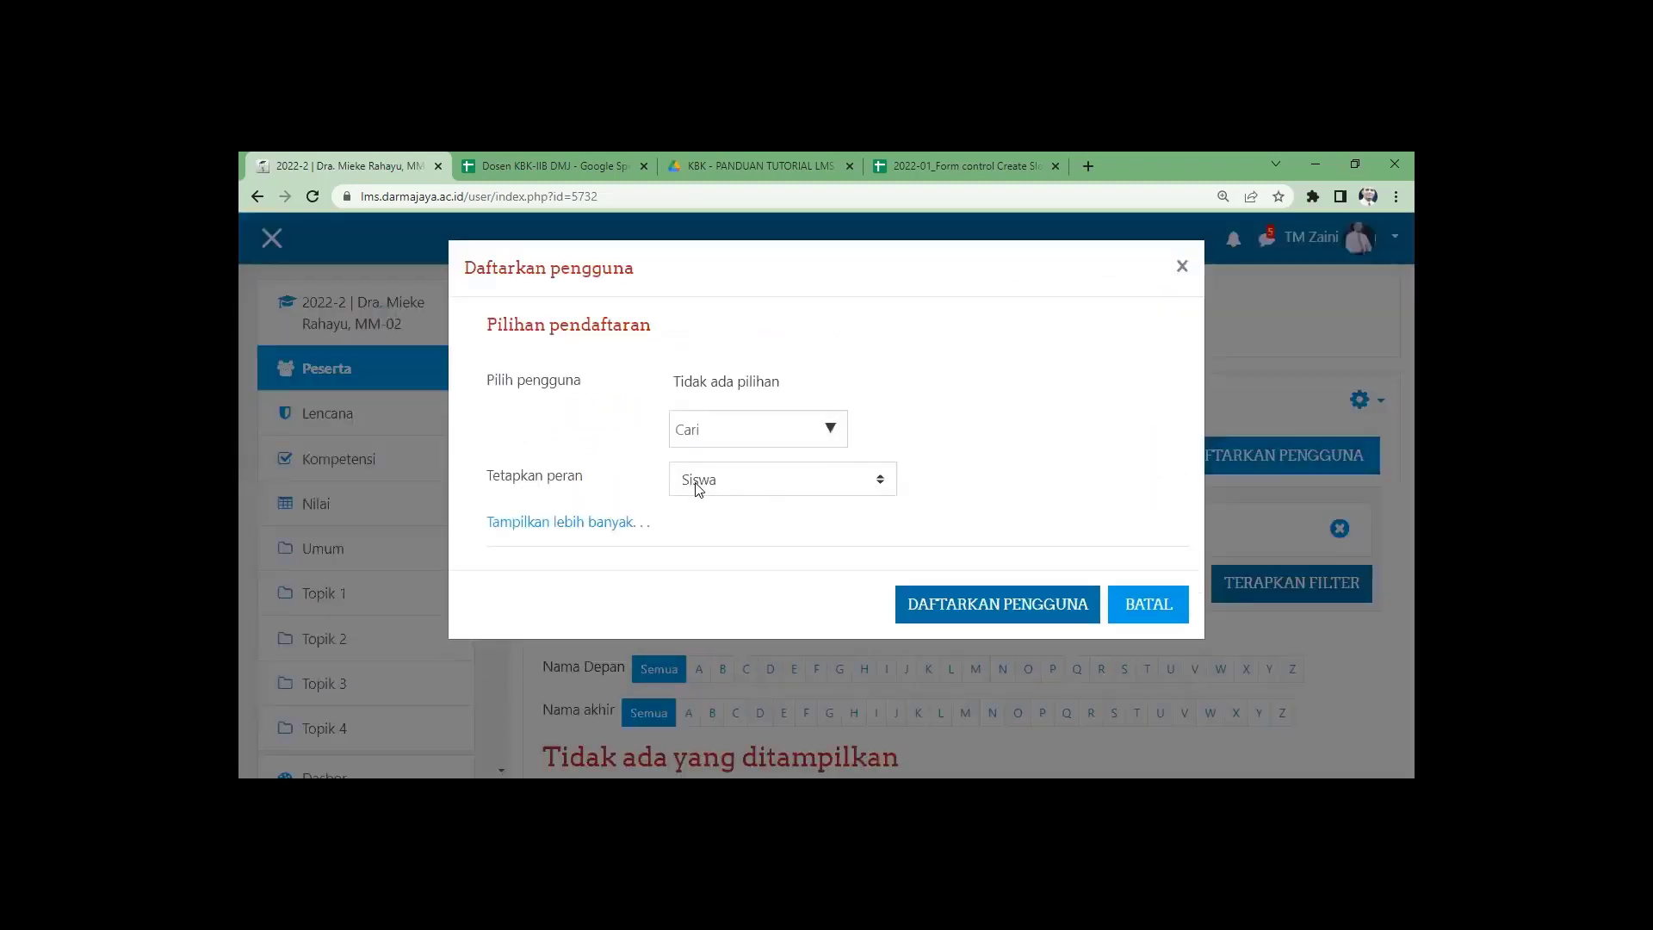
click(697, 487)
click(710, 524)
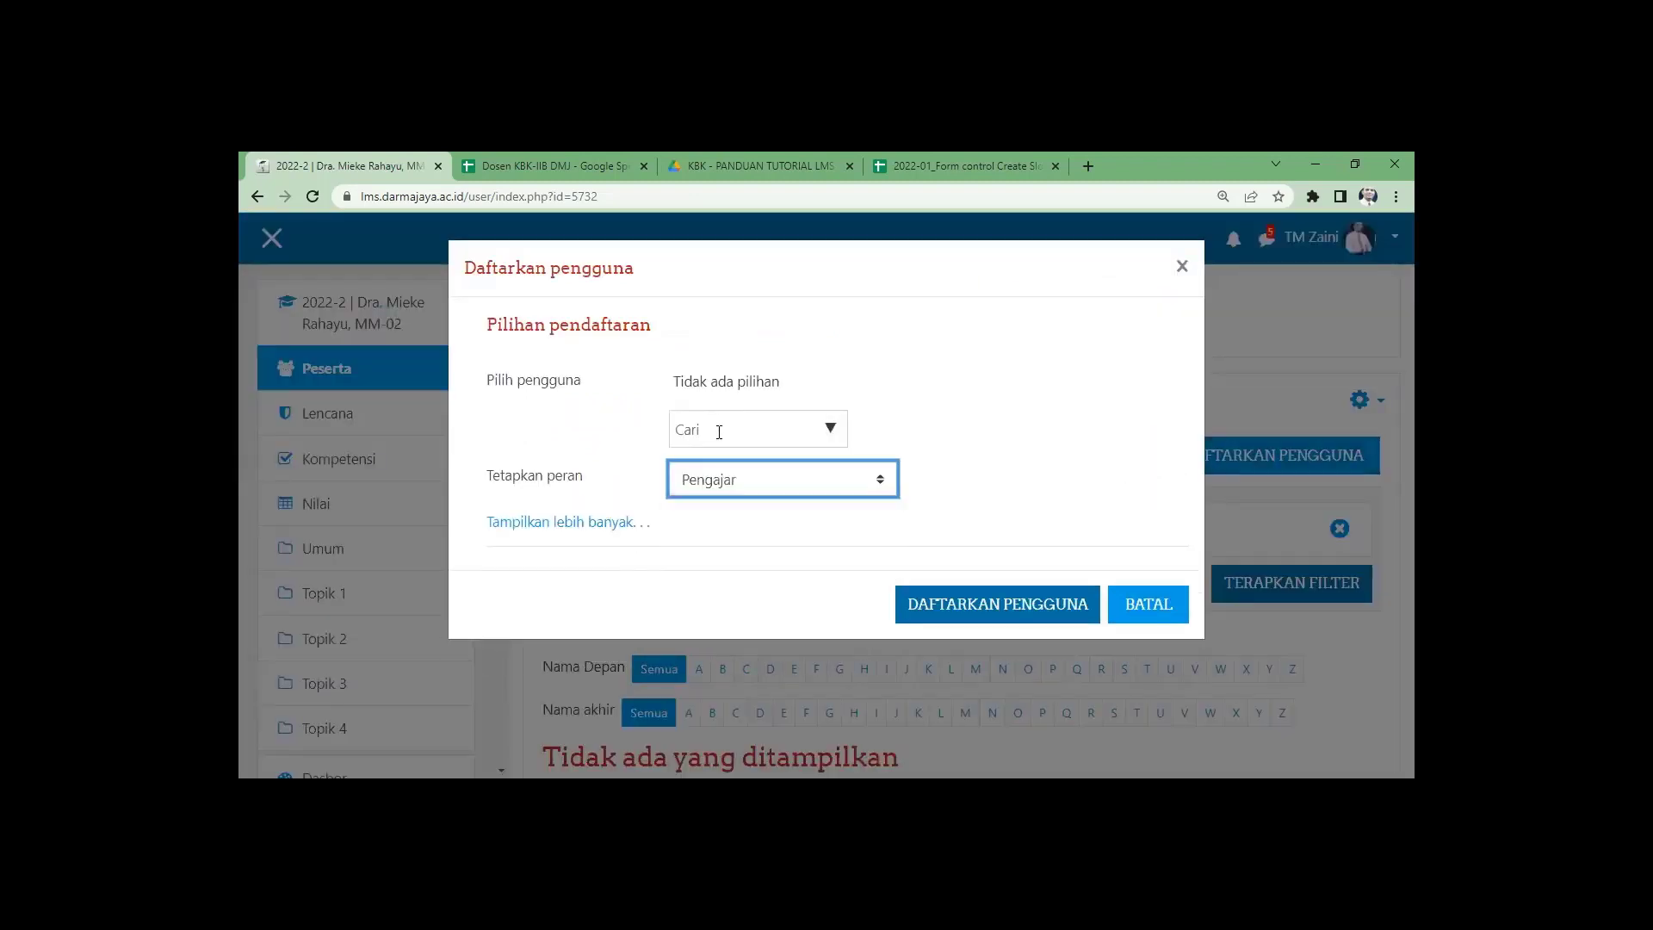
click(719, 432)
text(m)
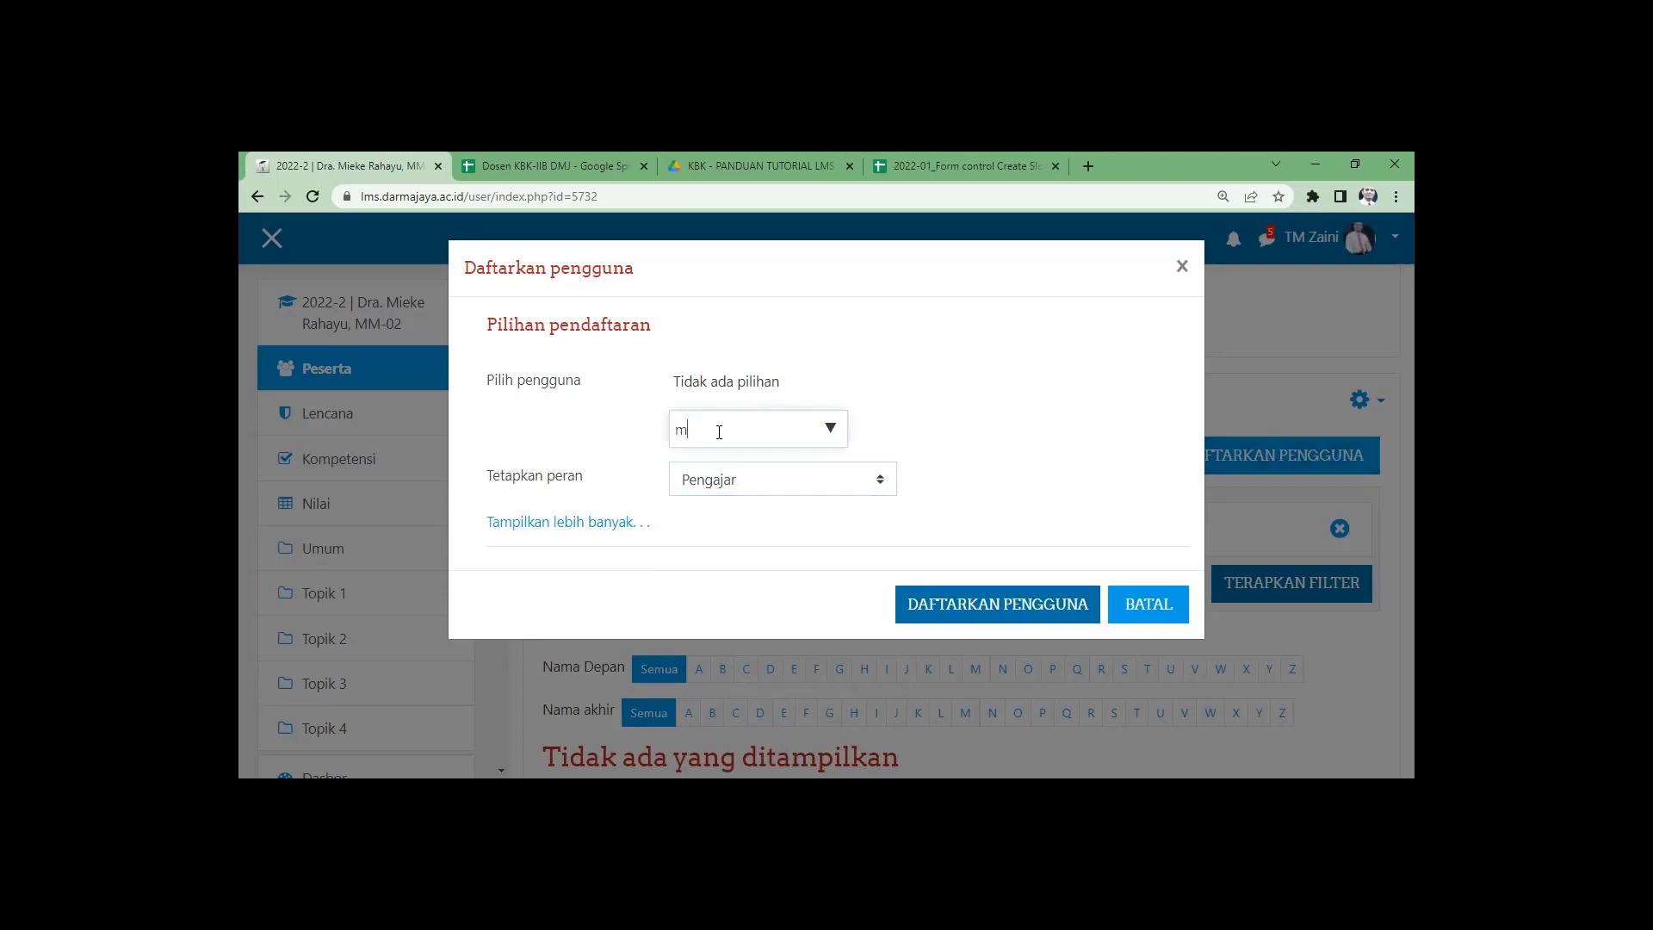
text(ieke)
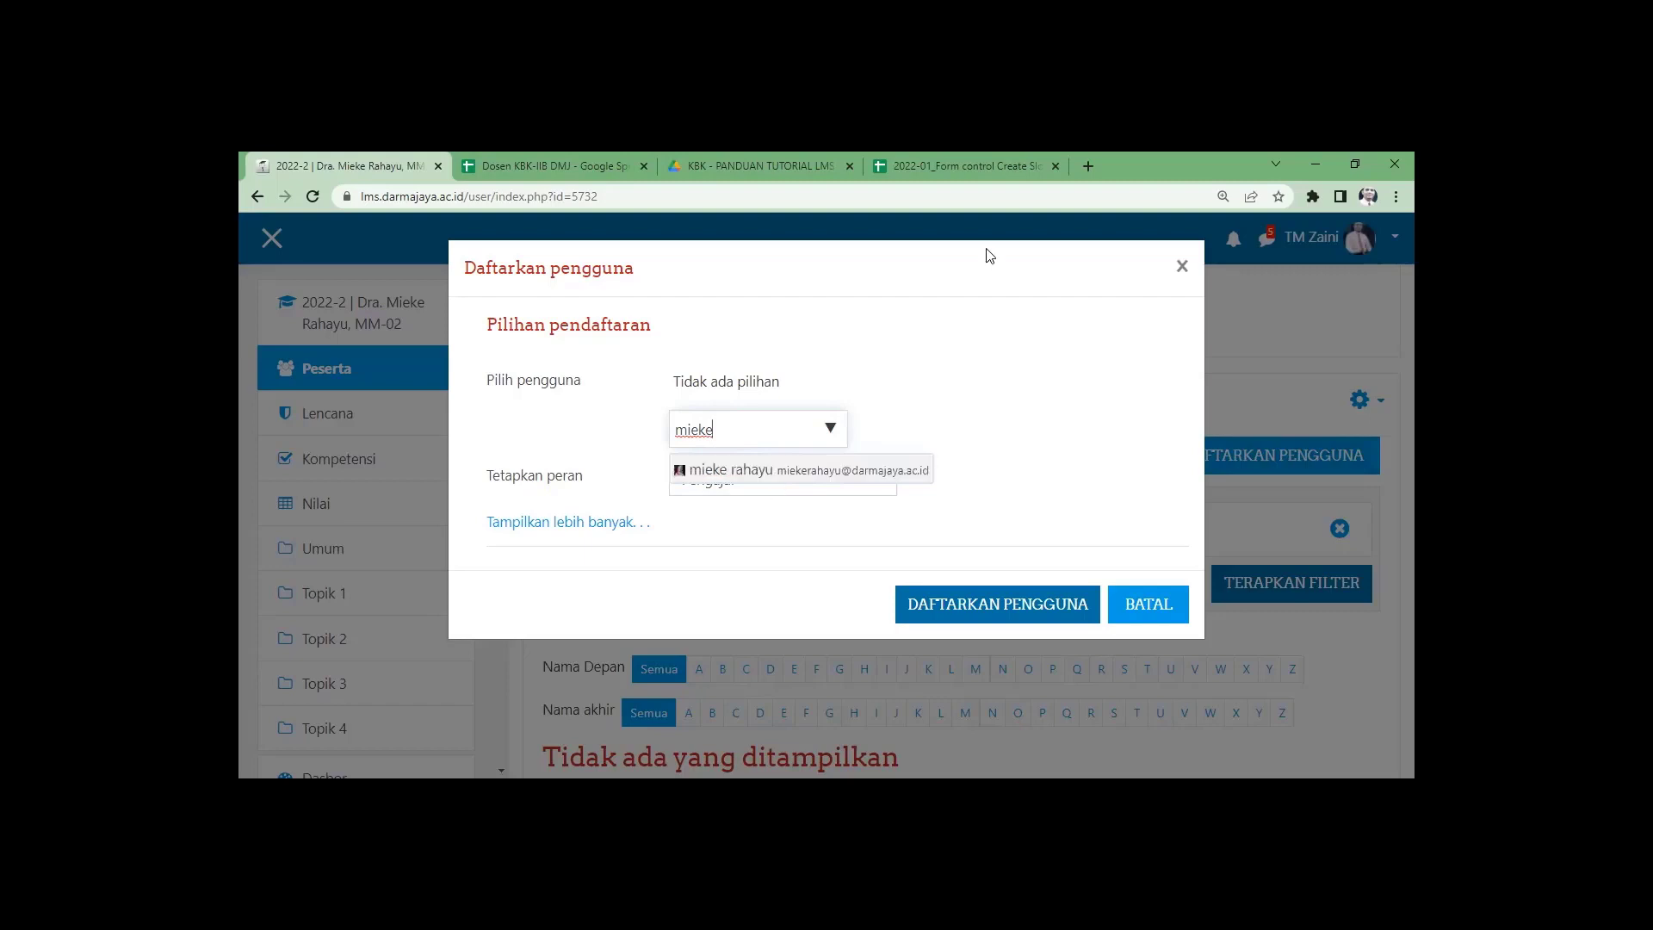
Pick the lecturer from the search results and enrol them in MM-02 as Pengajar.
click(953, 167)
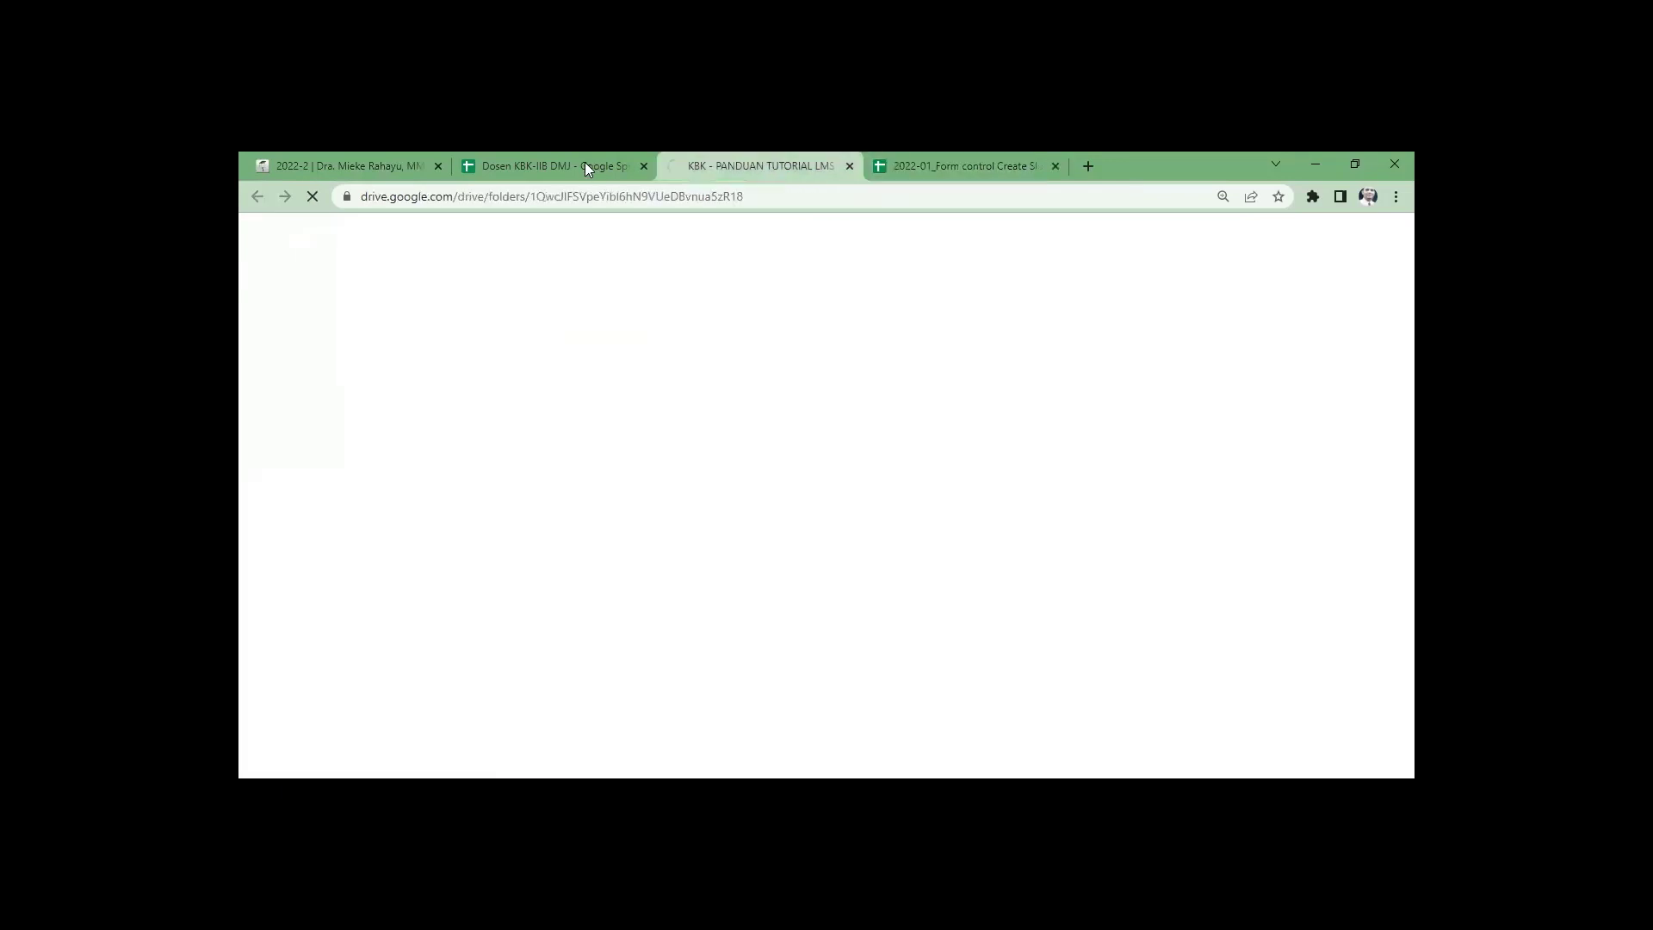
click(363, 164)
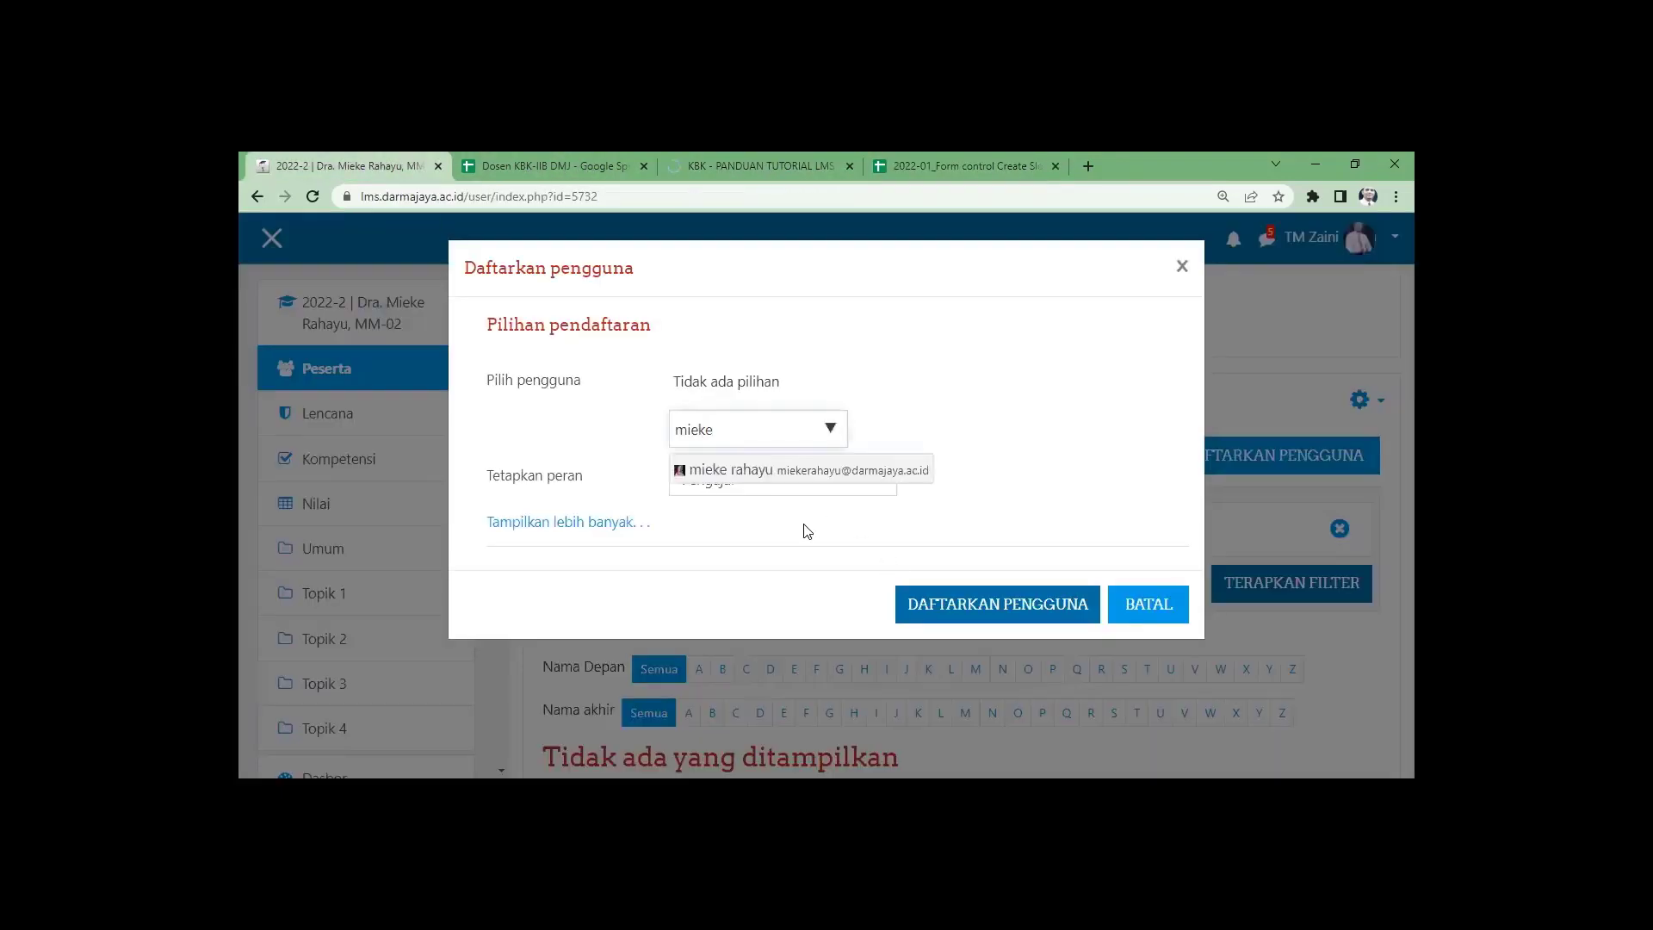
click(857, 480)
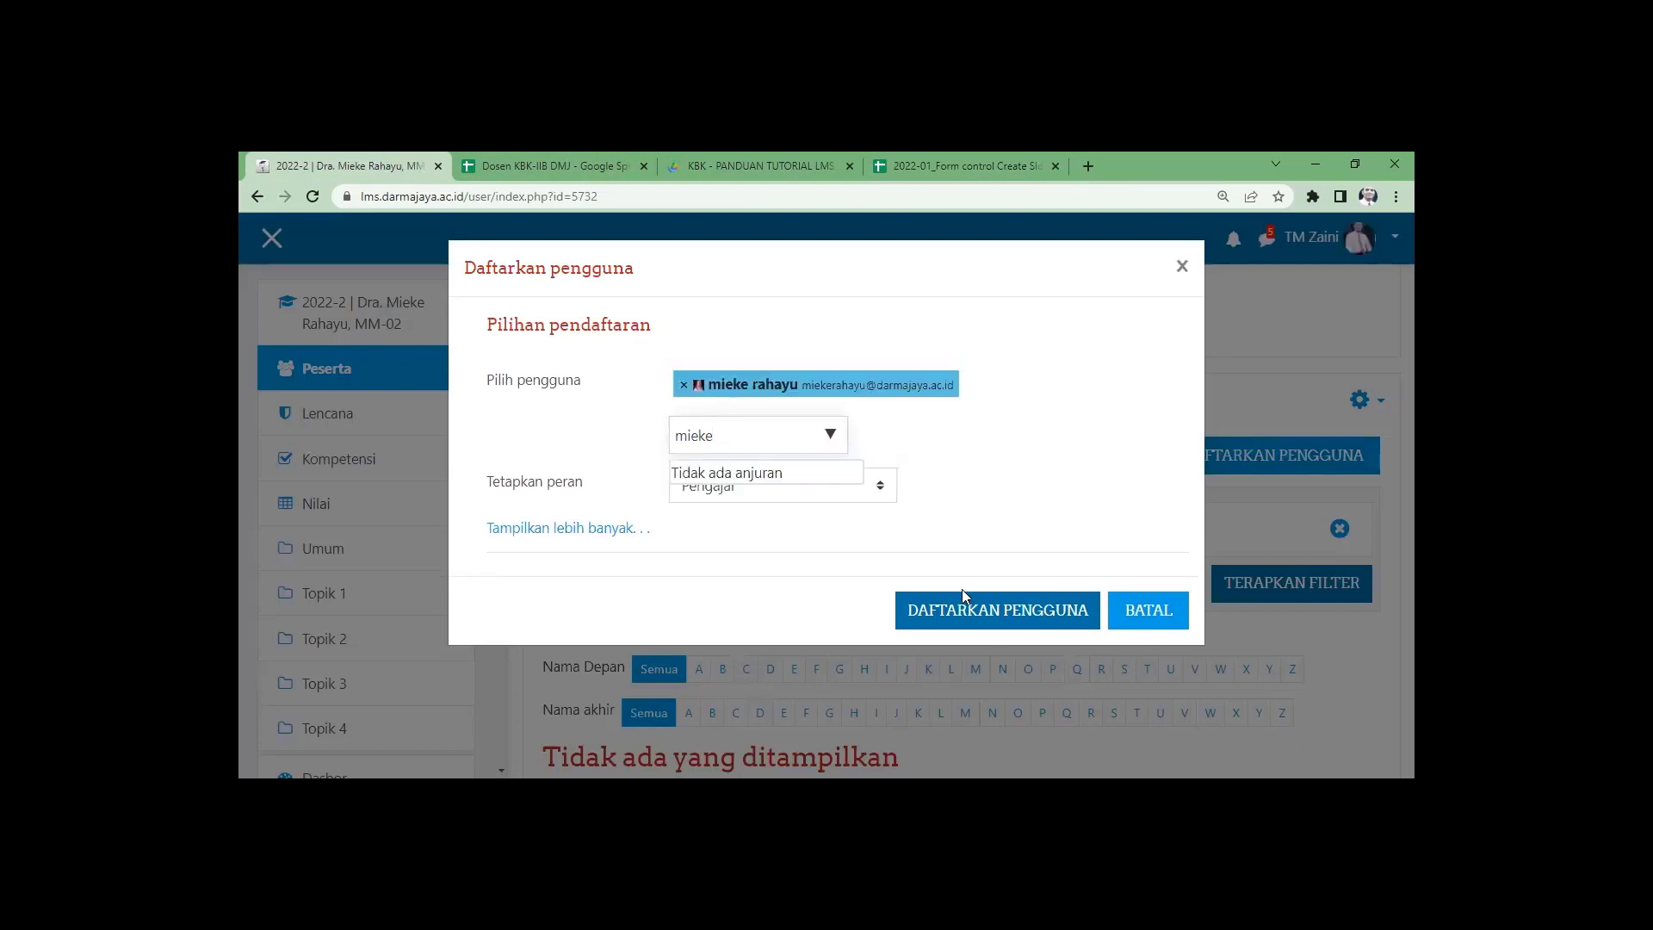
click(977, 616)
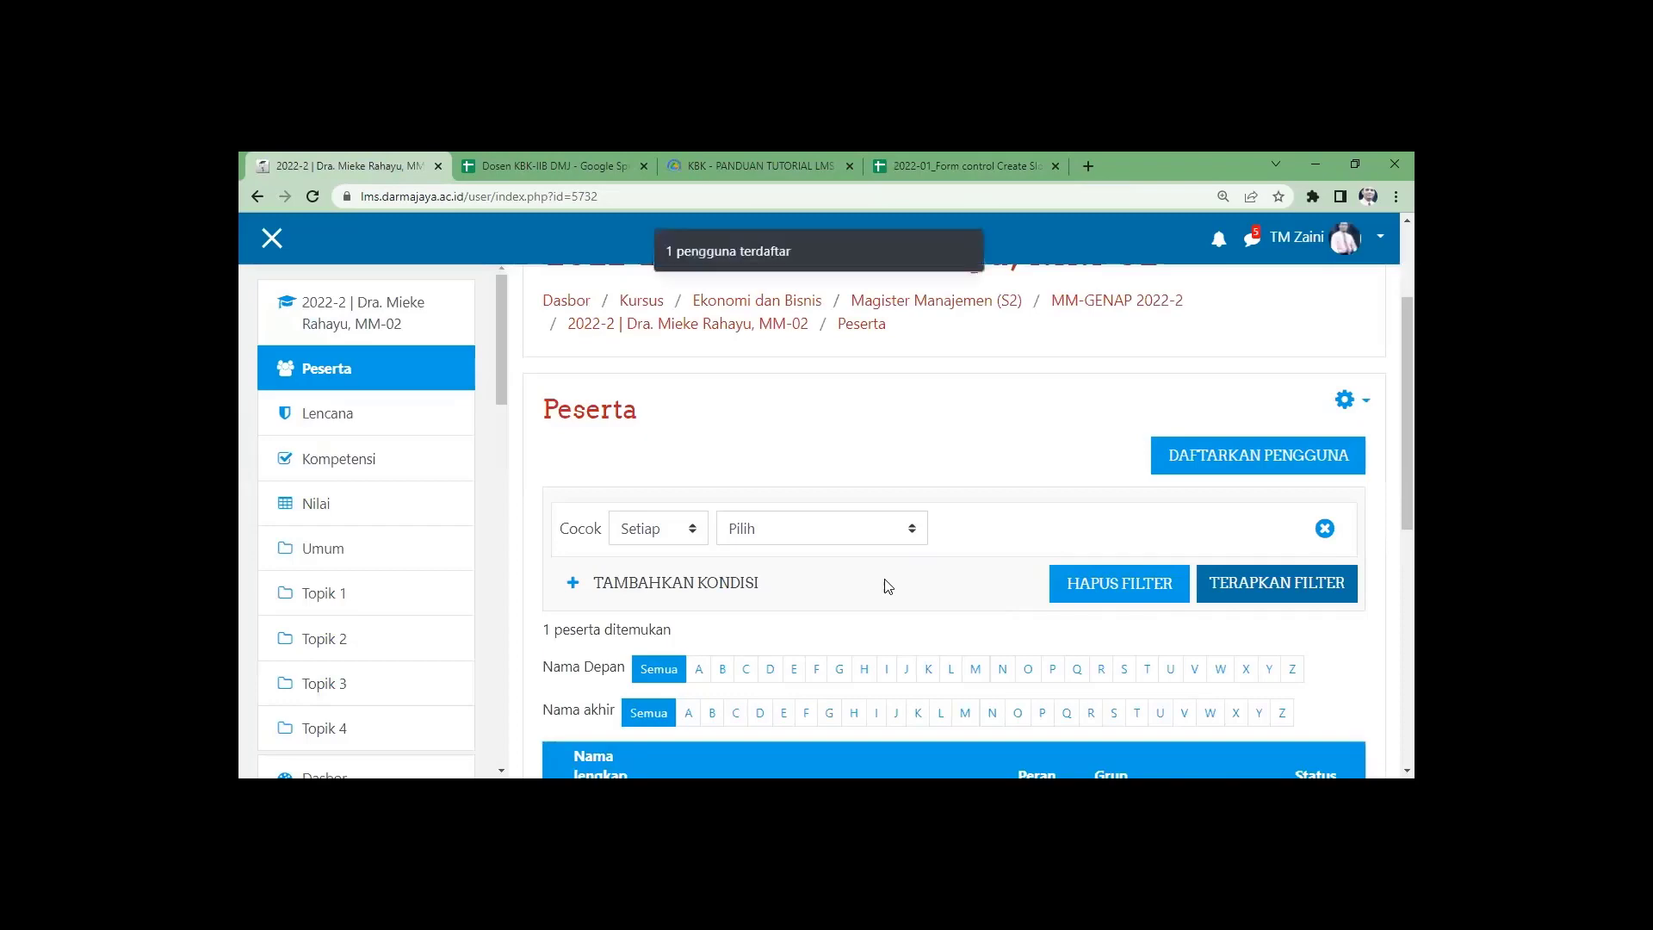
scroll(941, 542, down, 4)
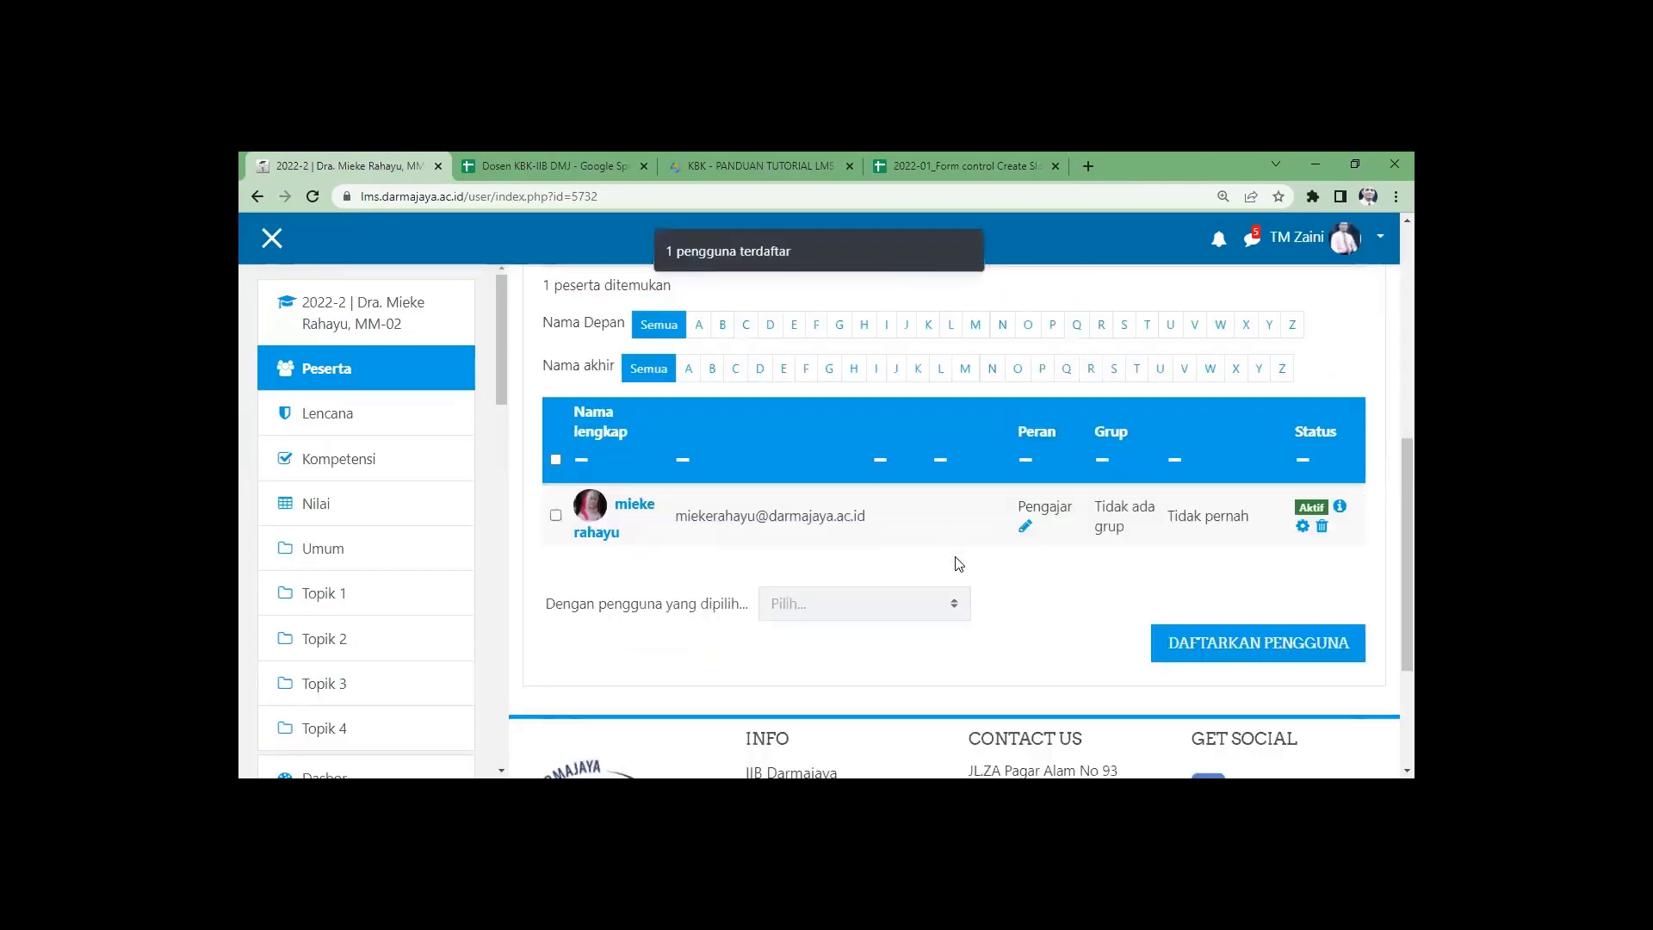
scroll(958, 564, up, 5)
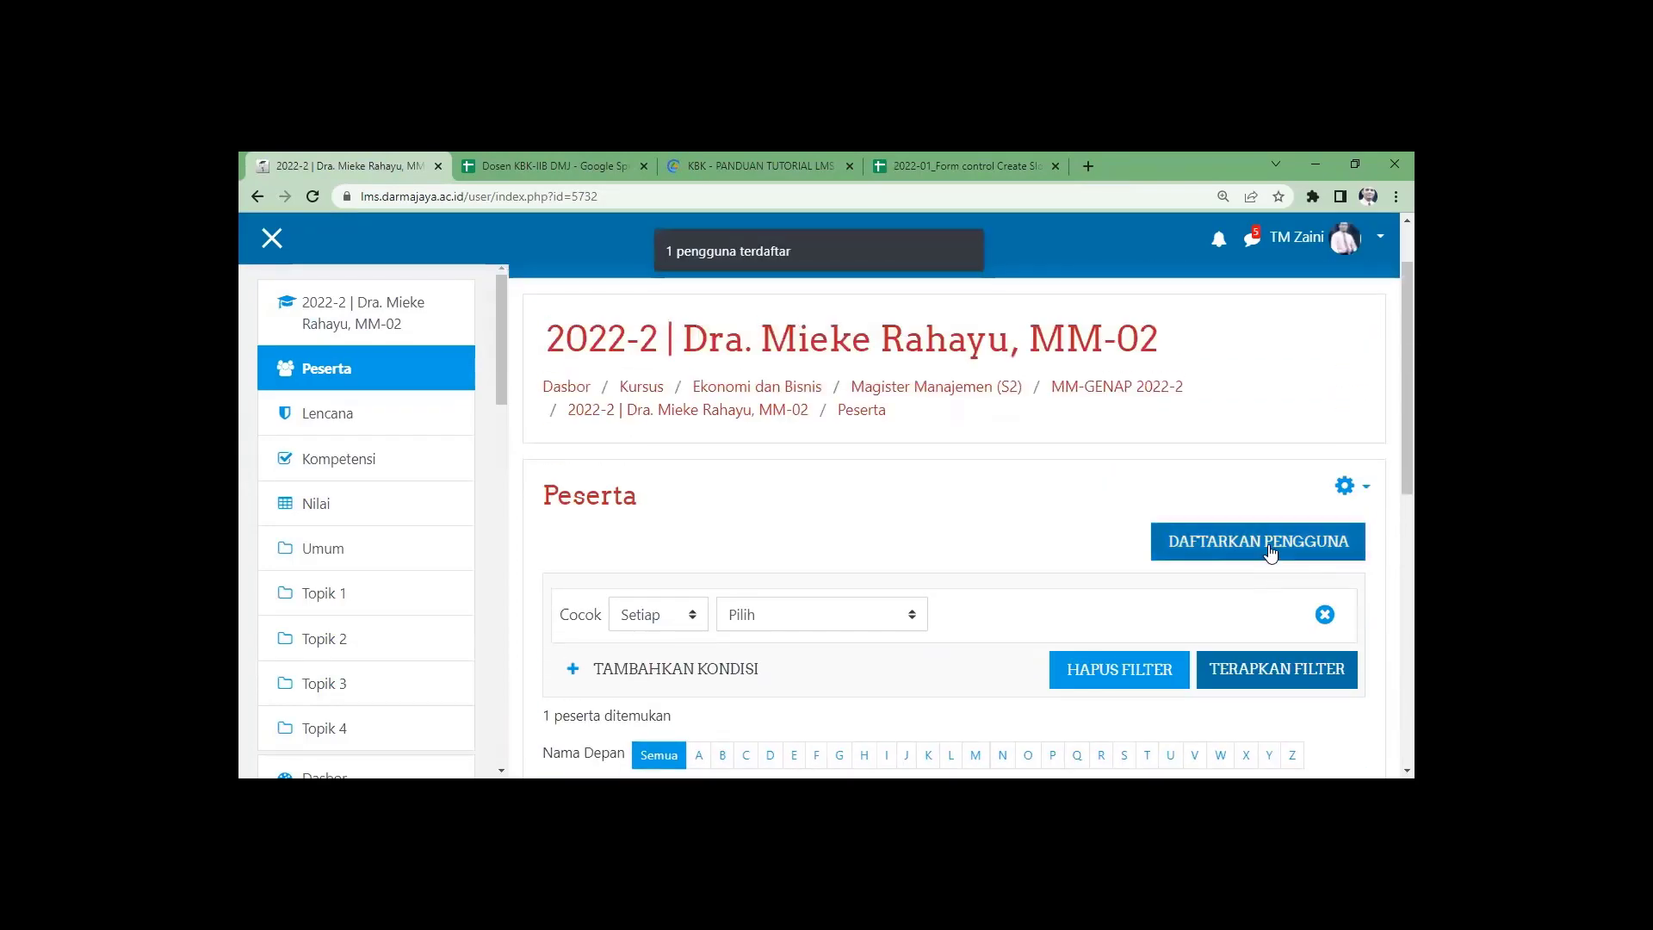
Reopen and cancel the enrol users form, then bring up the participants page actions.
click(1268, 544)
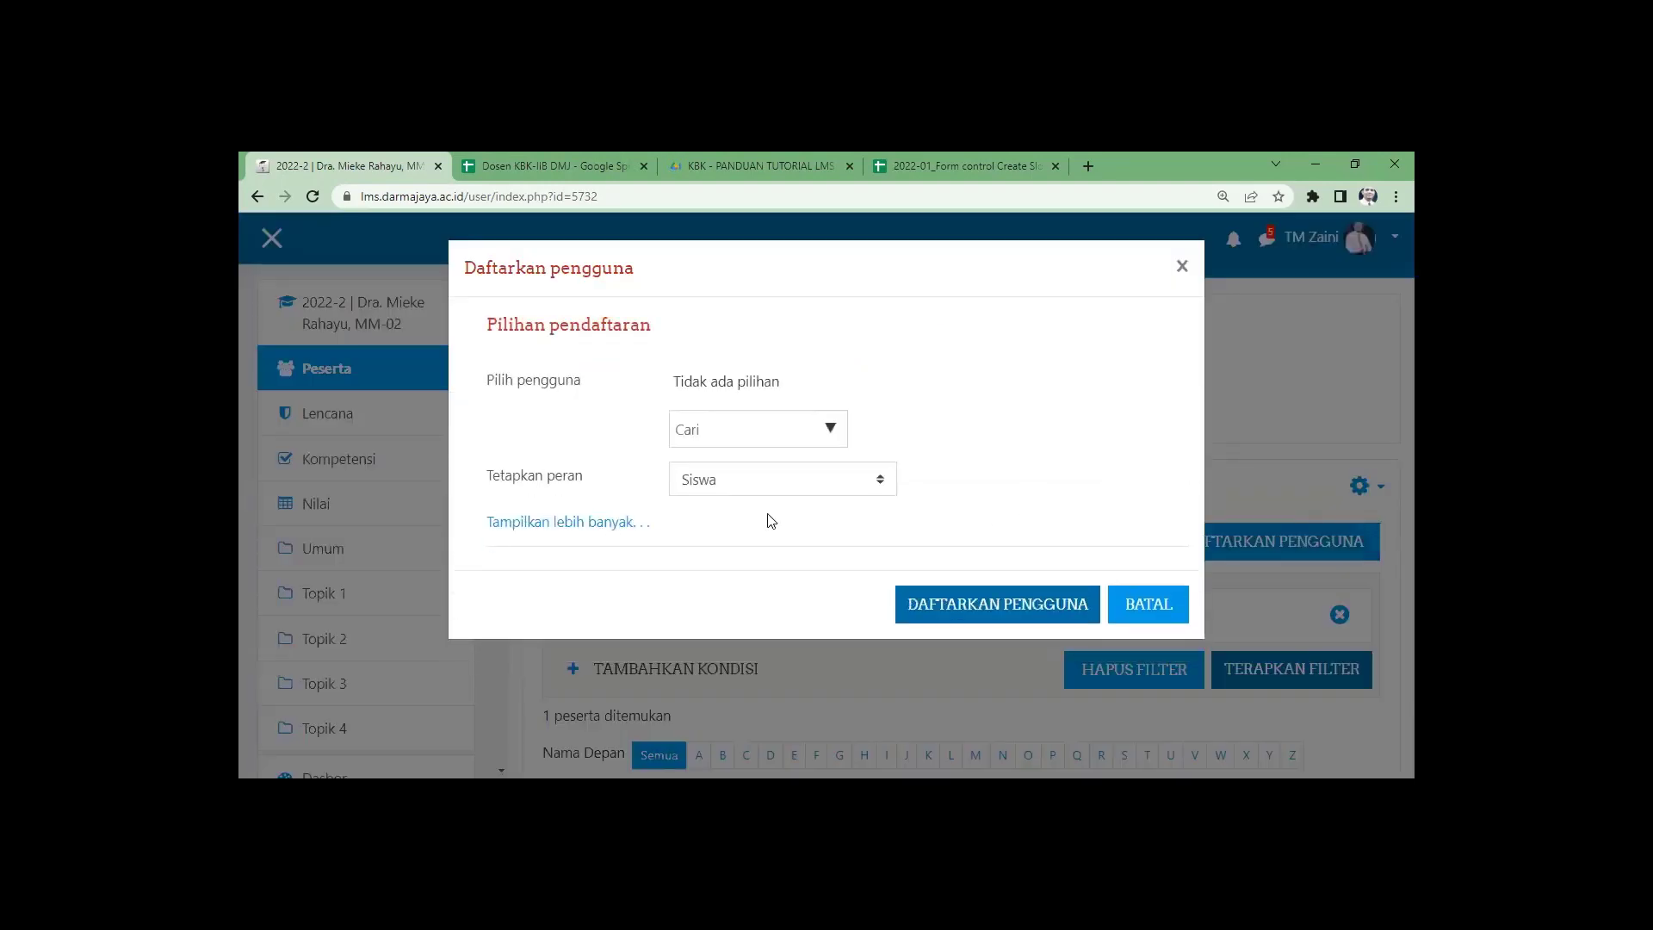
click(1154, 607)
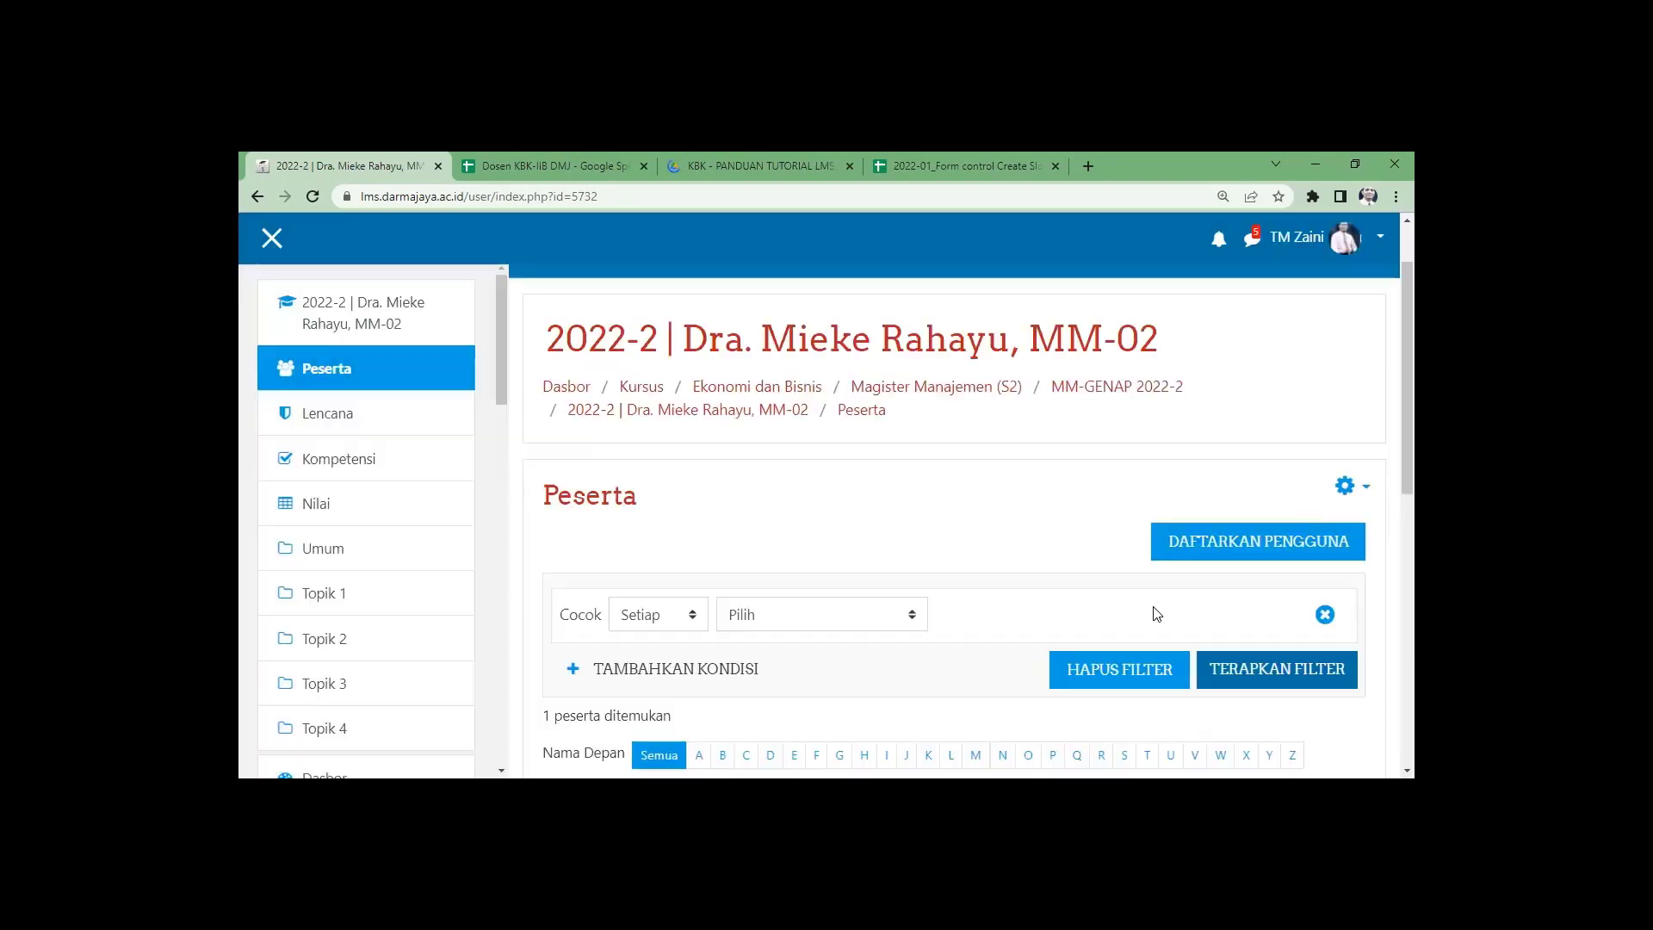
click(1350, 488)
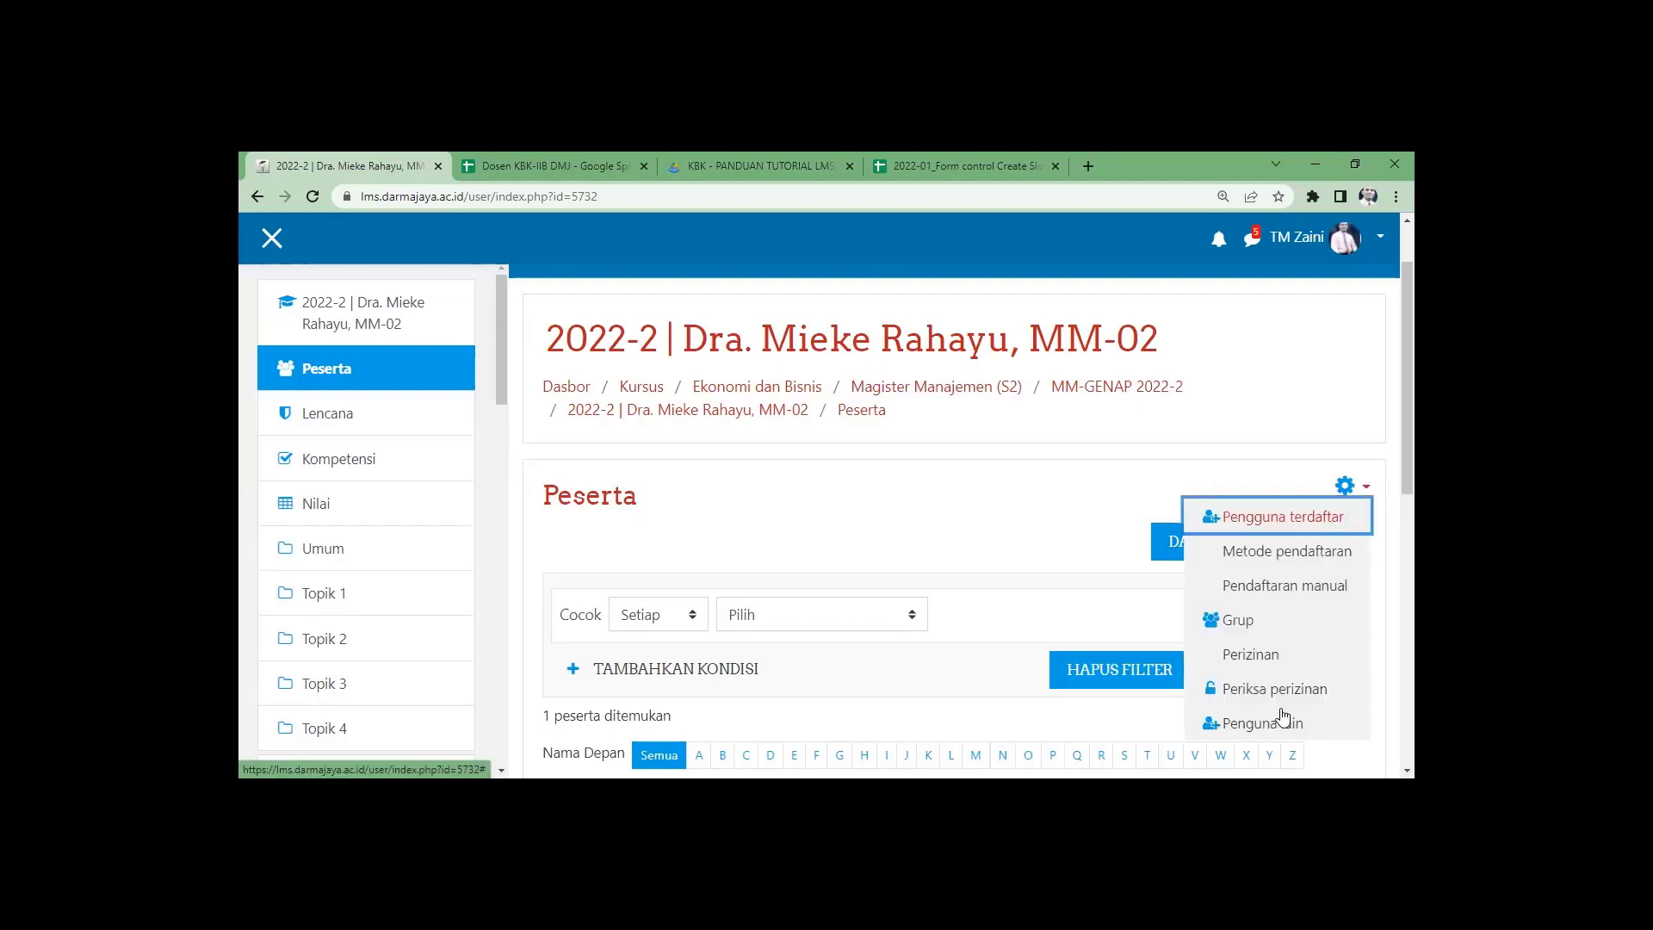
Save the MM-02 course's Pendaftaran manual settings unchanged.
scroll(1250, 564, down, 2)
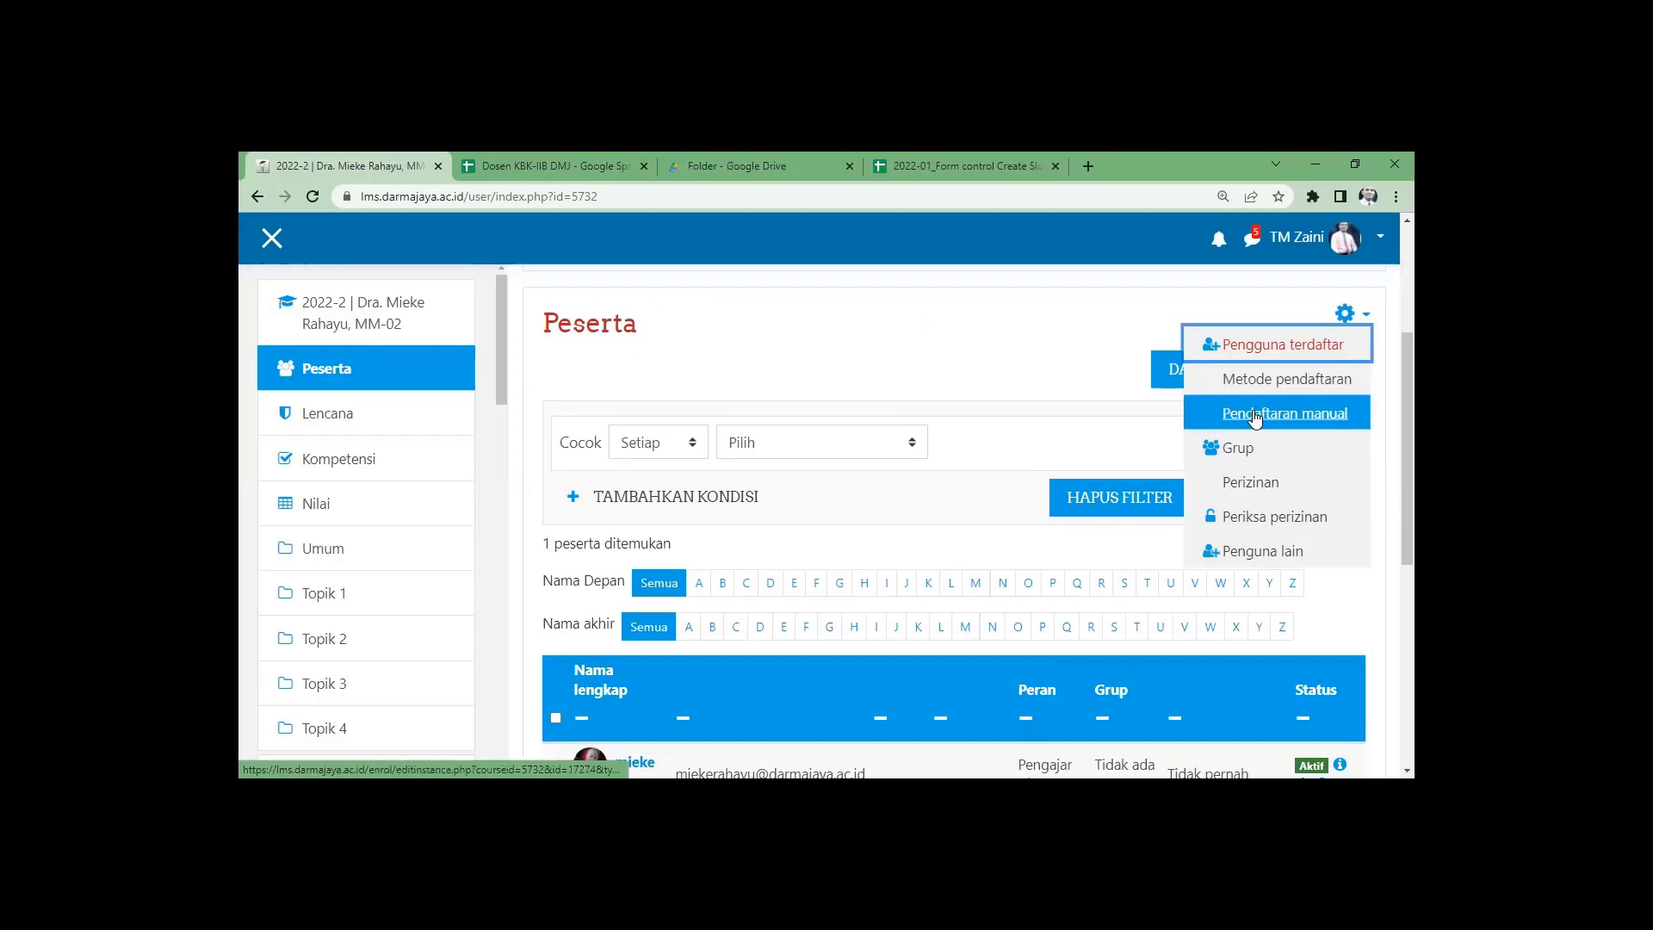
click(1064, 370)
click(1345, 315)
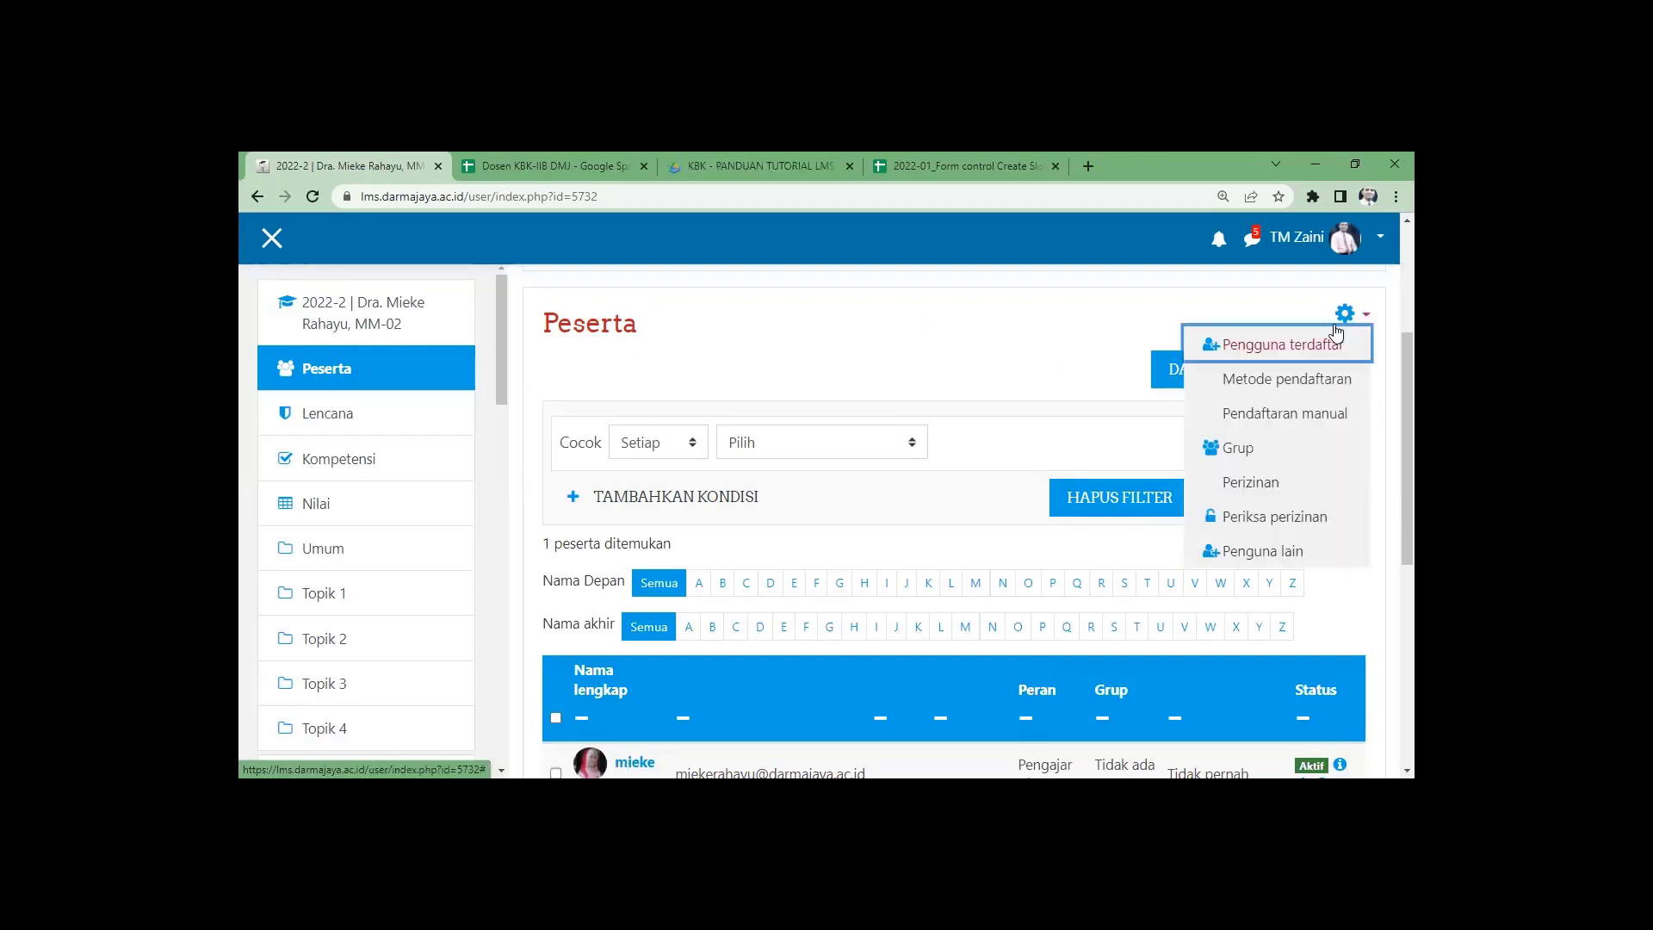
click(1286, 415)
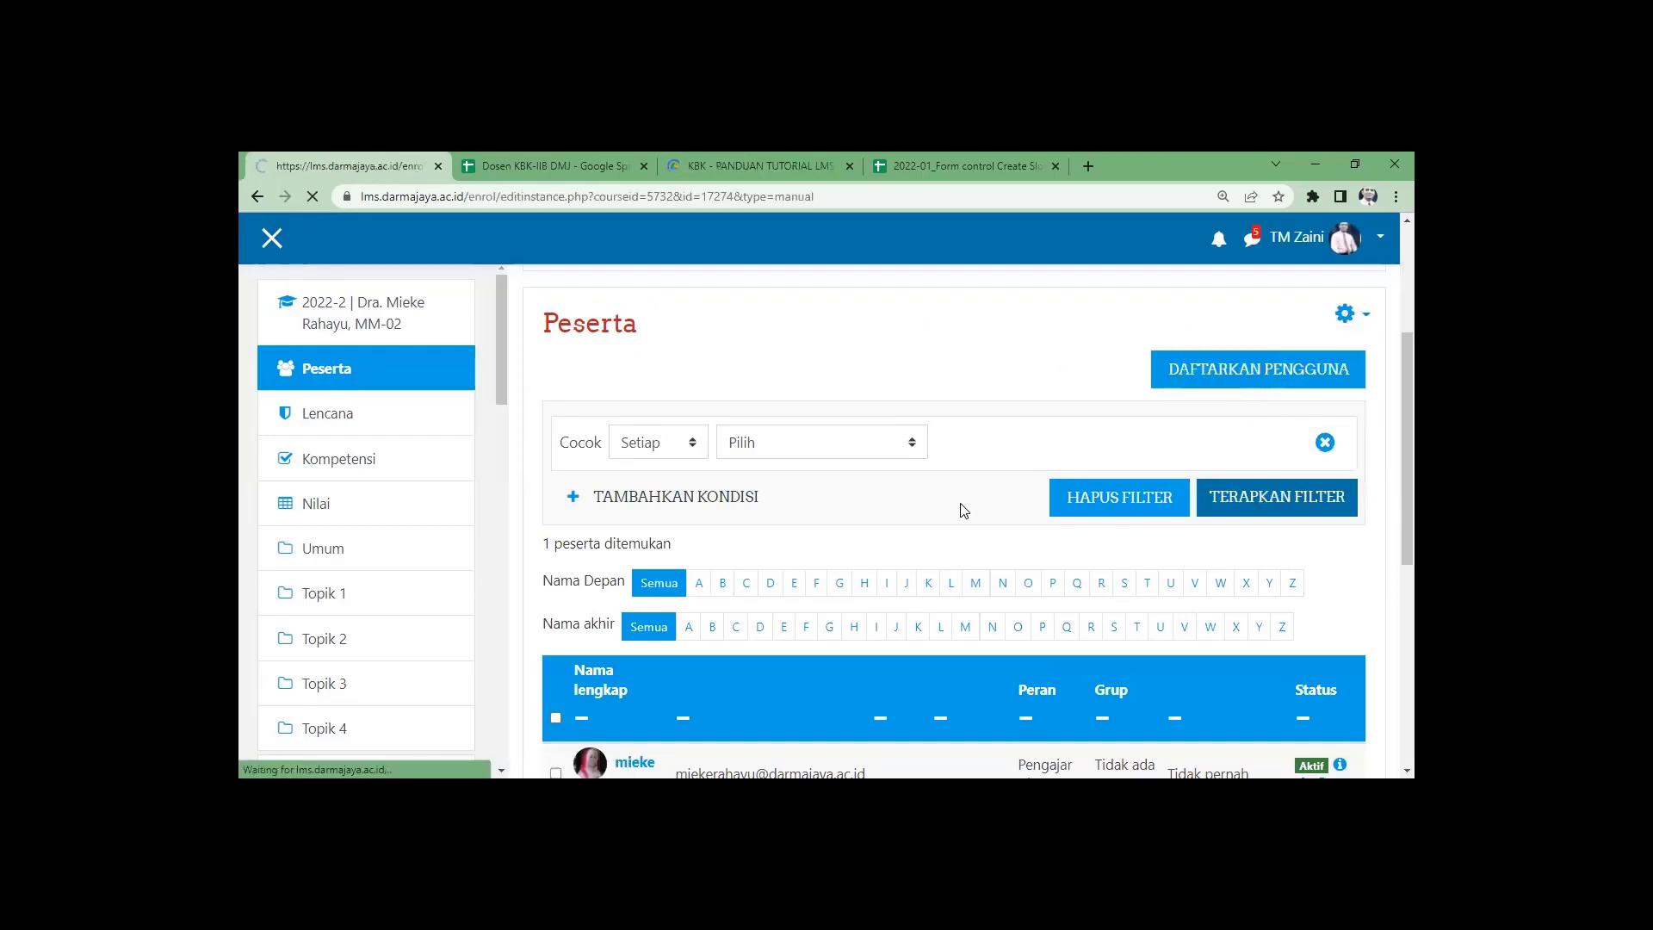
scroll(887, 530, down, 2)
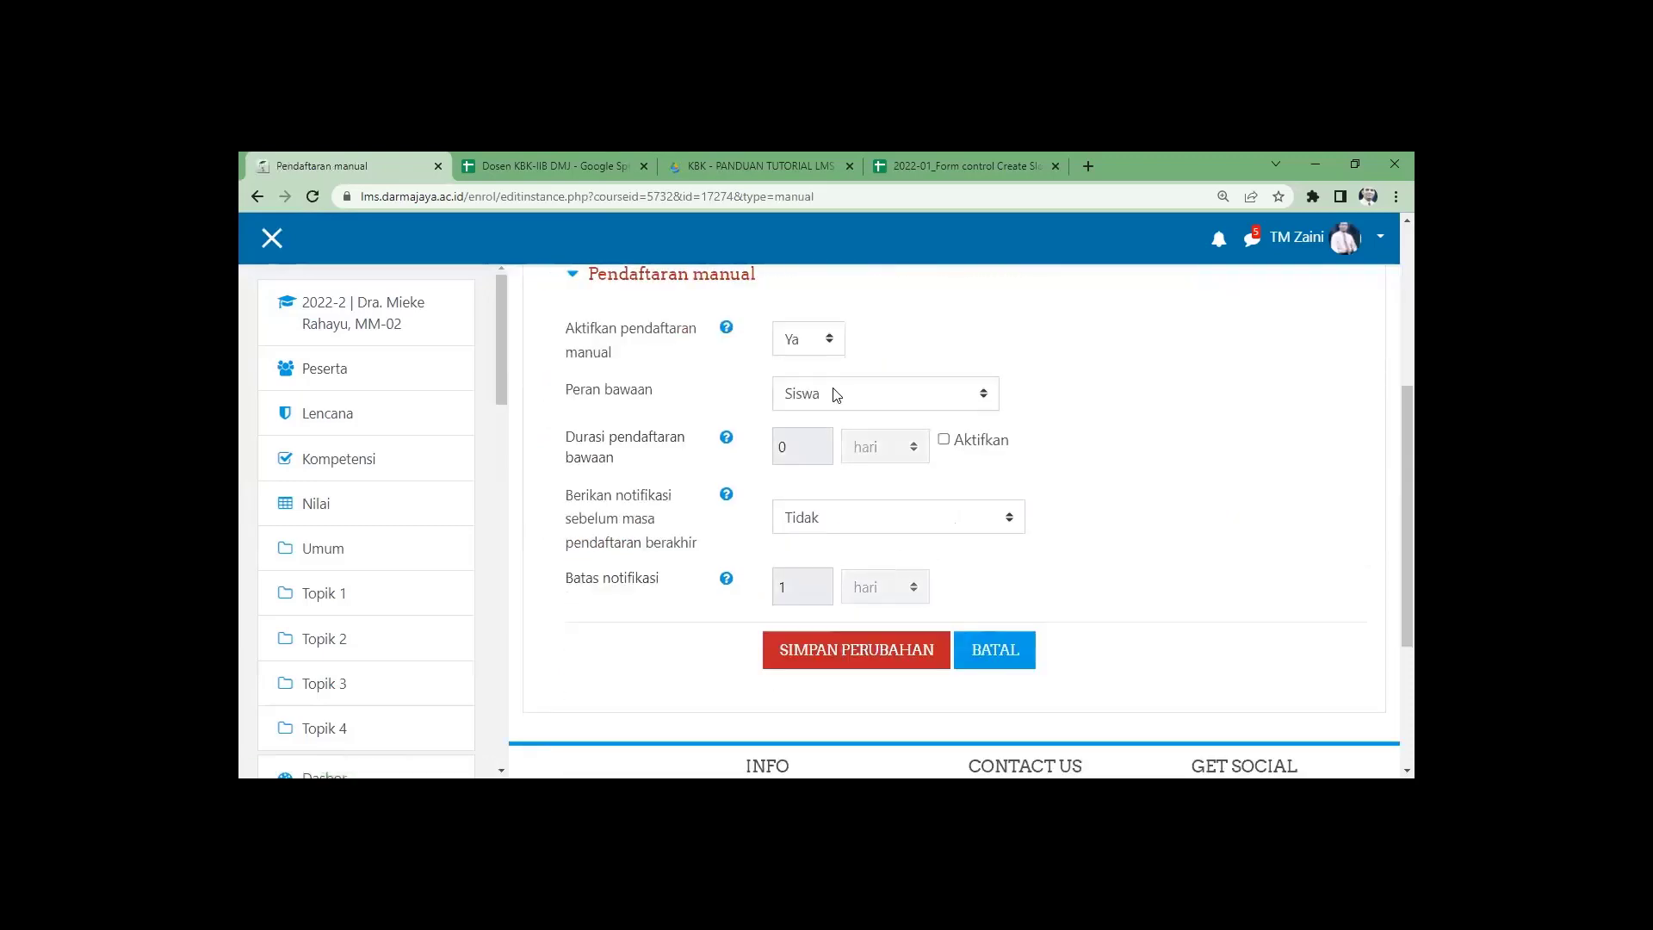
click(851, 661)
Enable the Pendaftaran mandiri (Siswa) method on the Metode pendaftaran page.
scroll(1110, 690, down, 3)
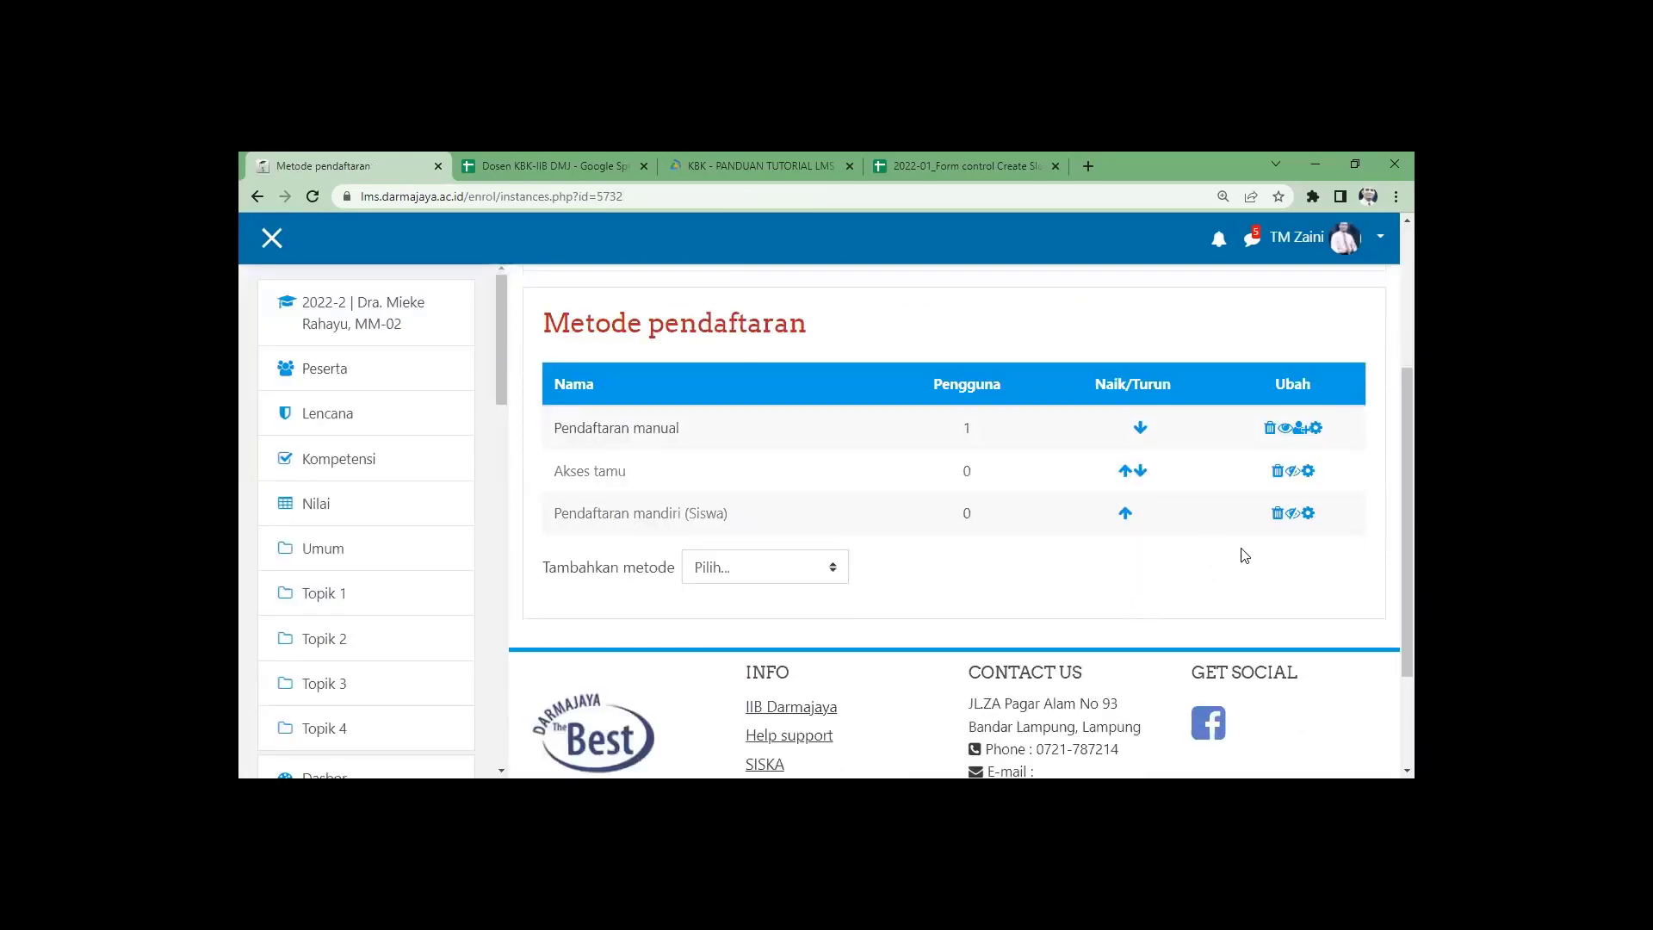
click(1292, 515)
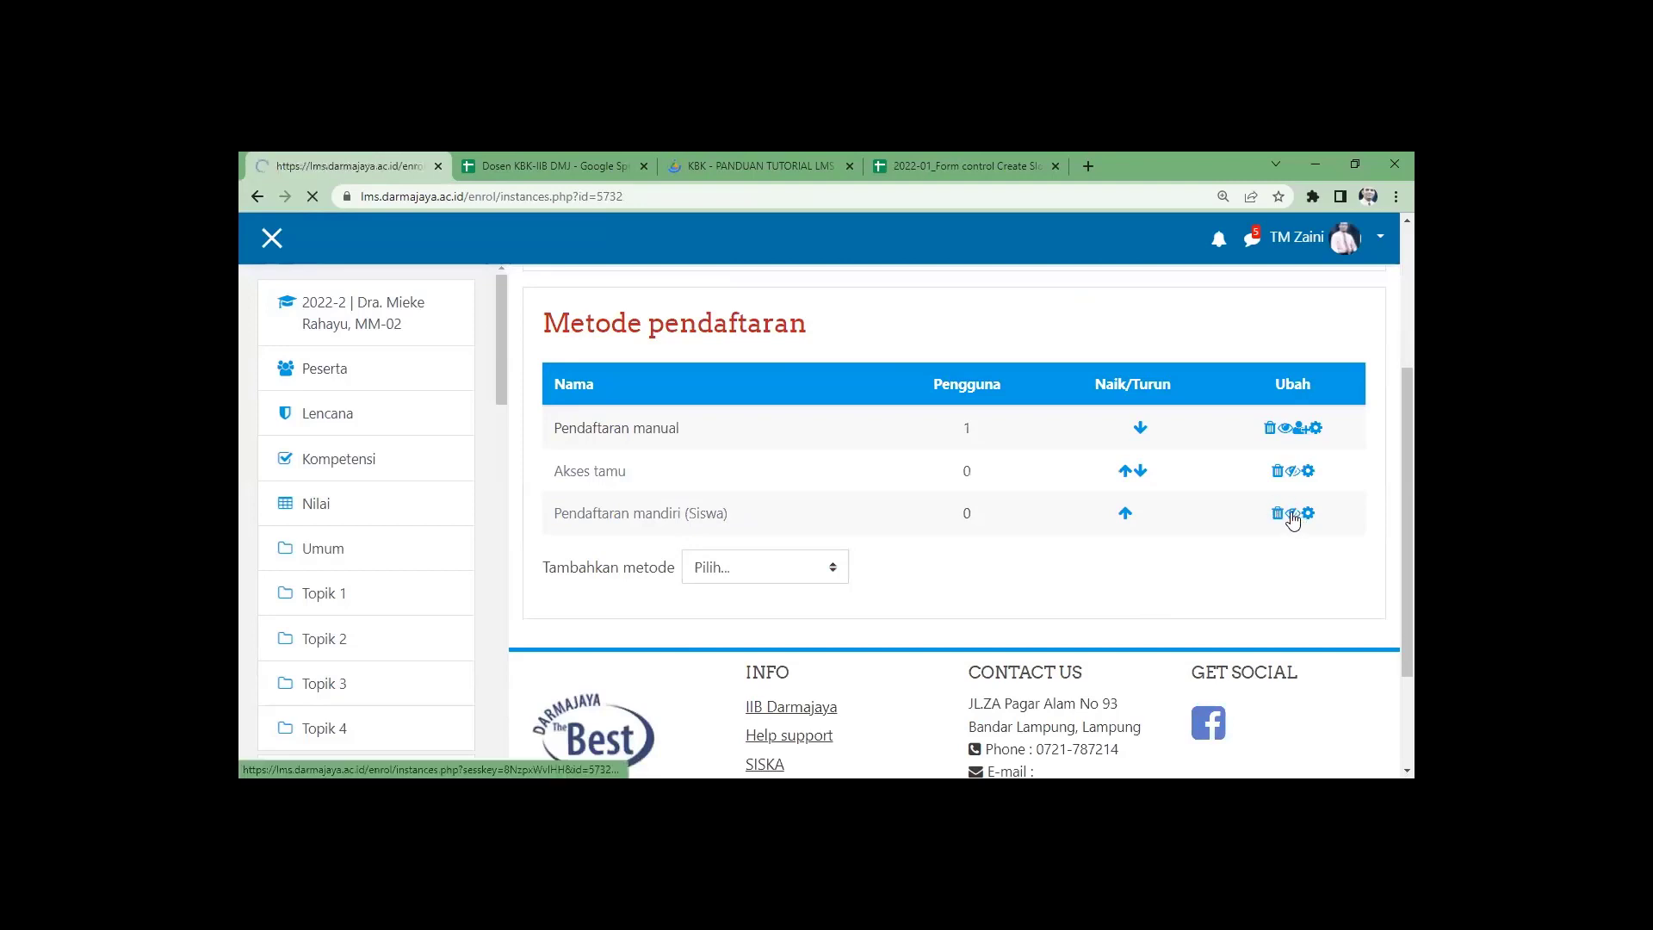
scroll(1254, 576, down, 4)
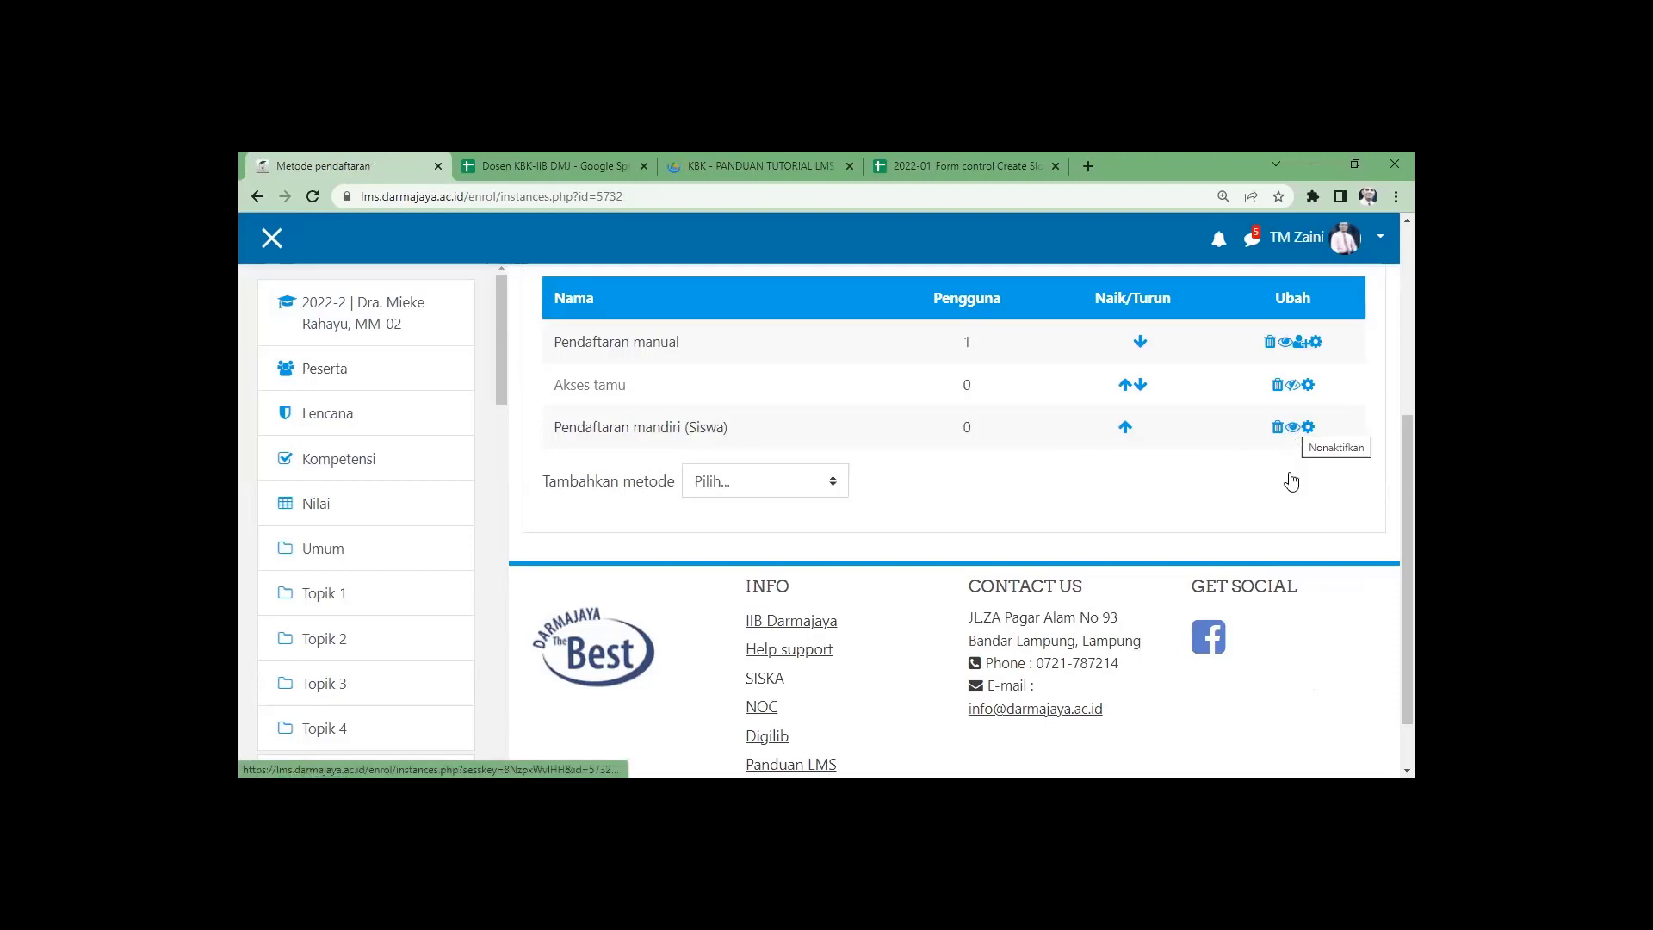
scroll(1290, 479, up, 1)
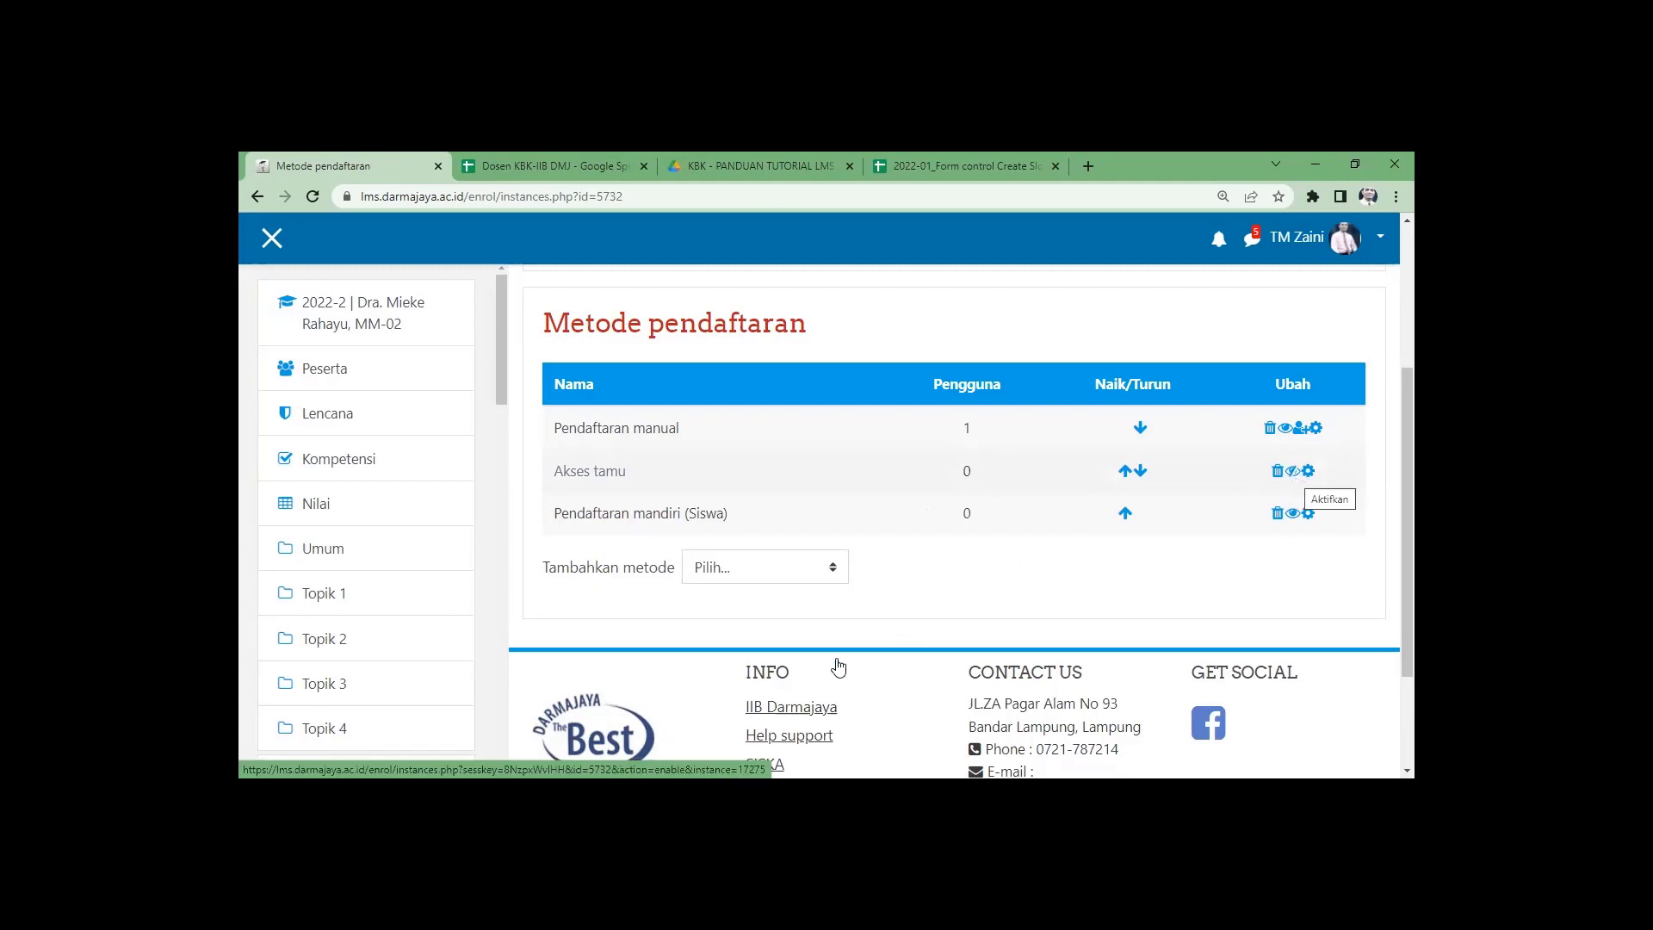
scroll(837, 667, up, 2)
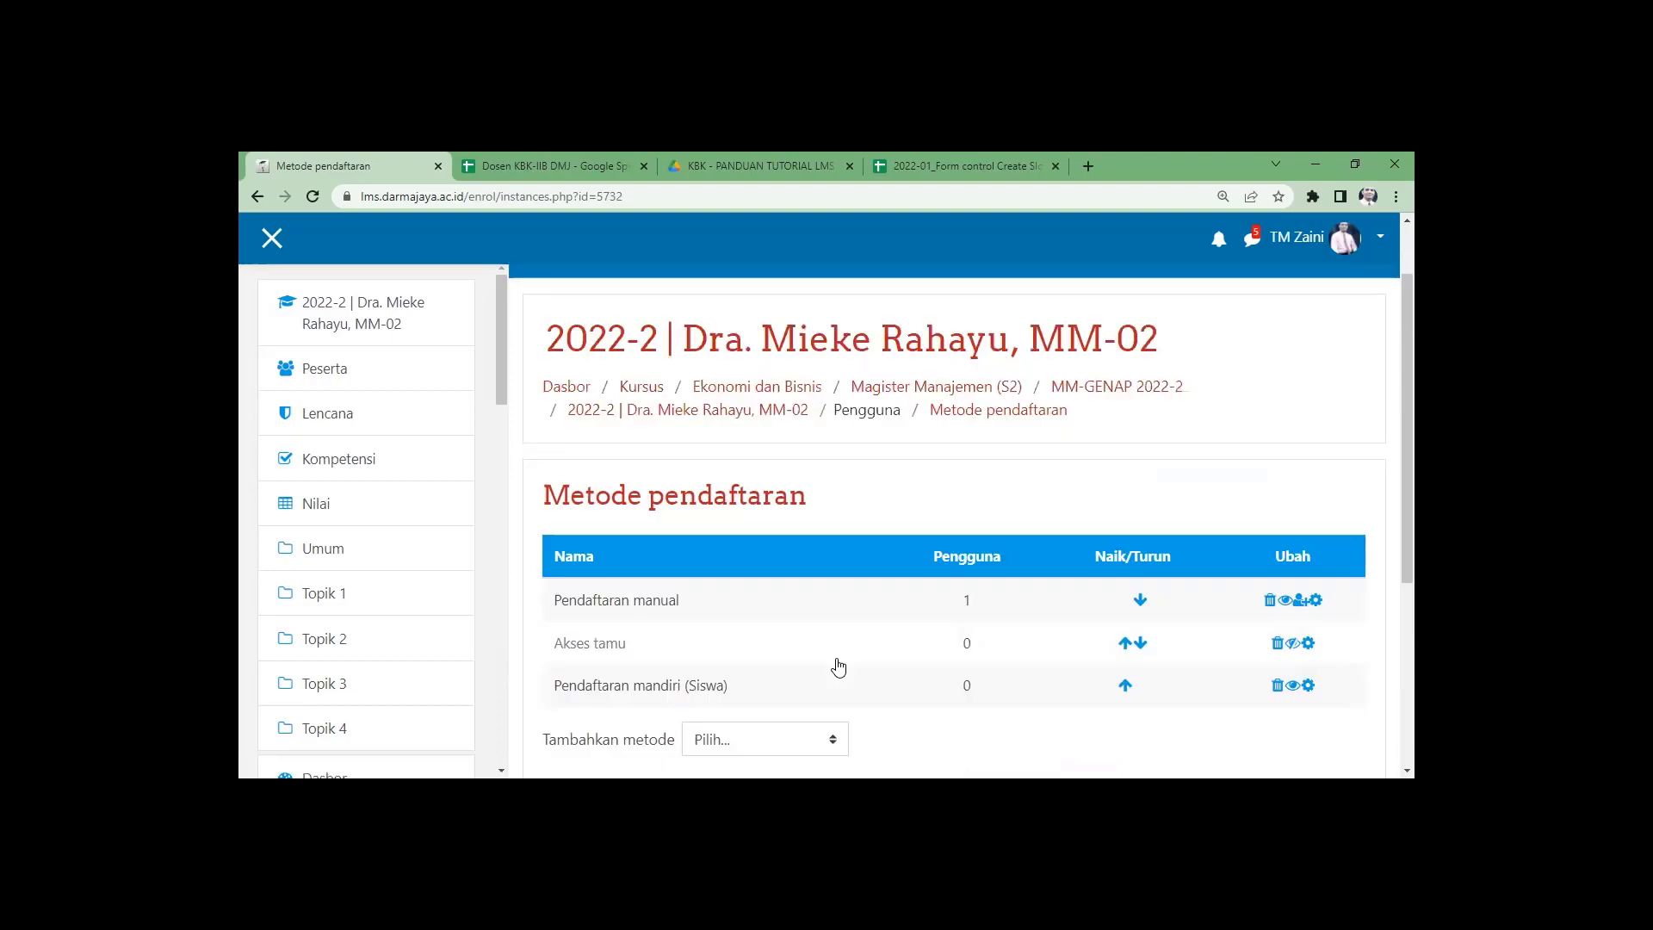
scroll(837, 667, down, 3)
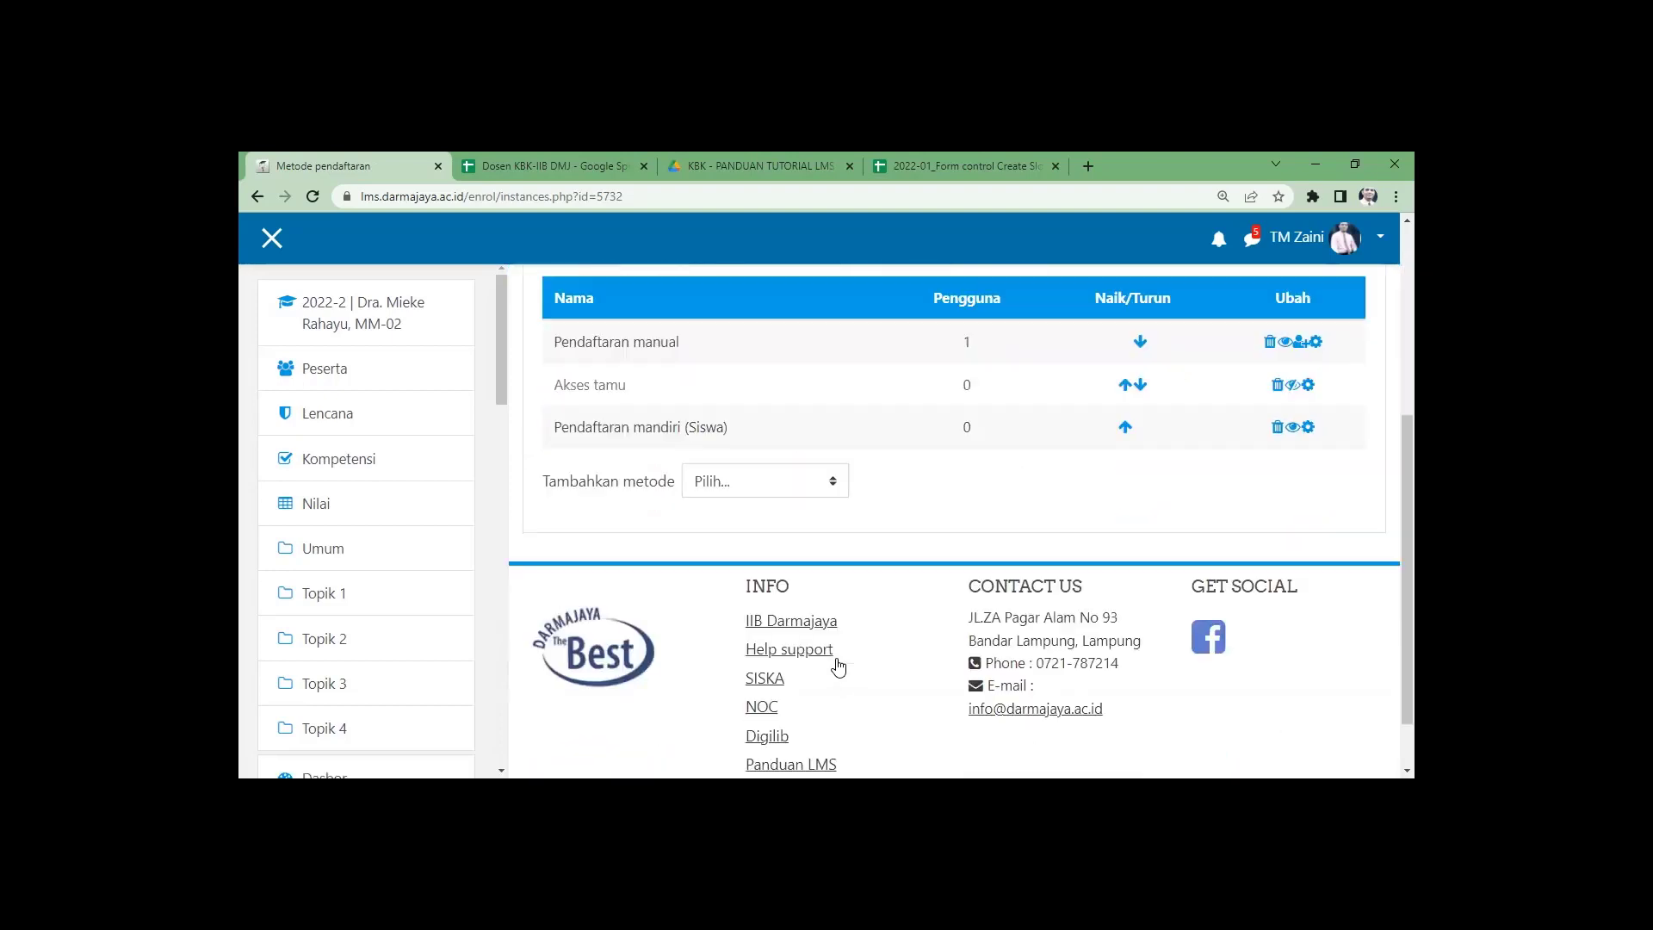
scroll(837, 667, up, 4)
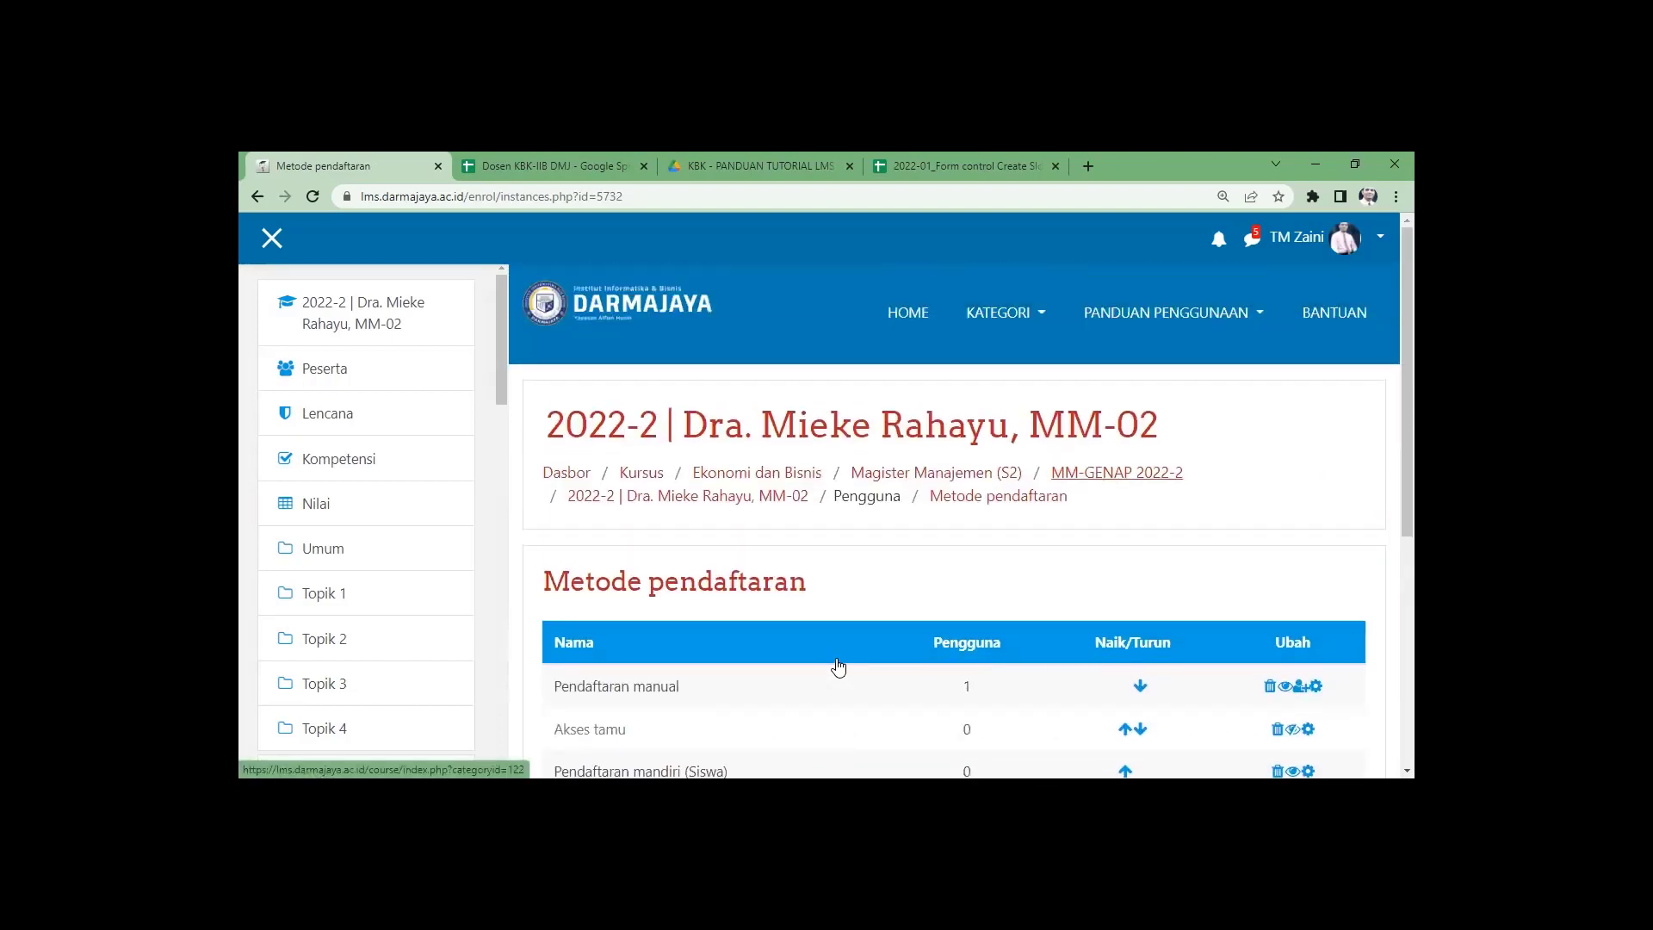
Review the zoomed-out MM-GENAP 2022-2 course list, then switch to the Form control Create Slot spreadsheet.
click(1117, 473)
scroll(837, 667, down, 7)
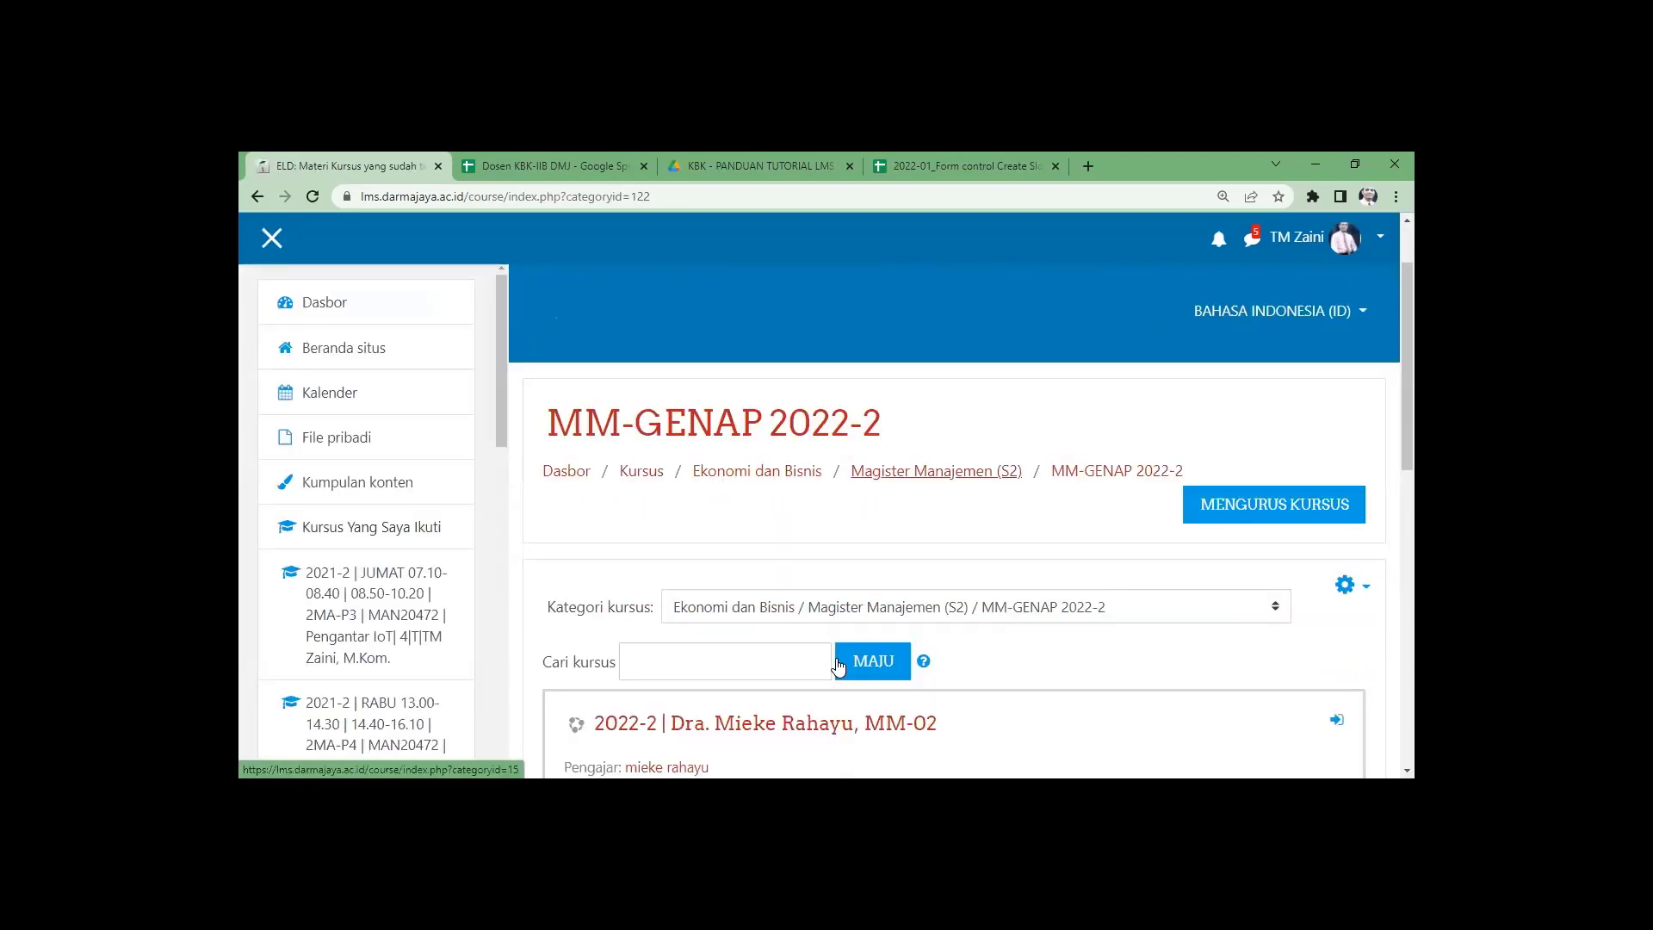
scroll(838, 667, up, 2)
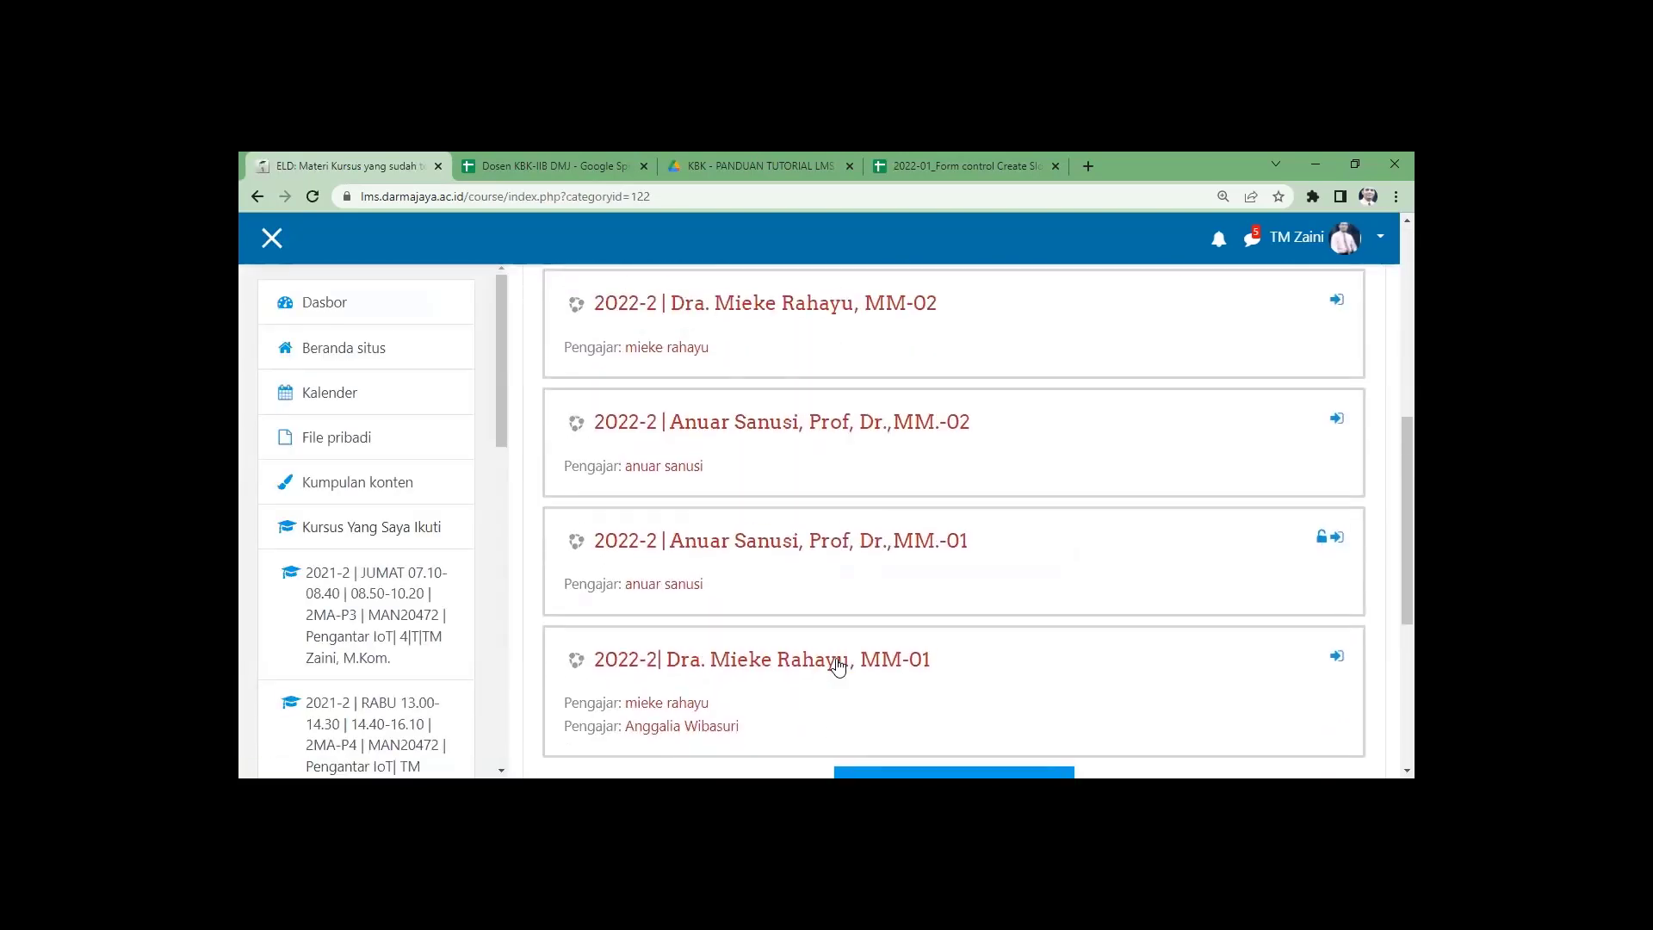
scroll(888, 533, up, 1)
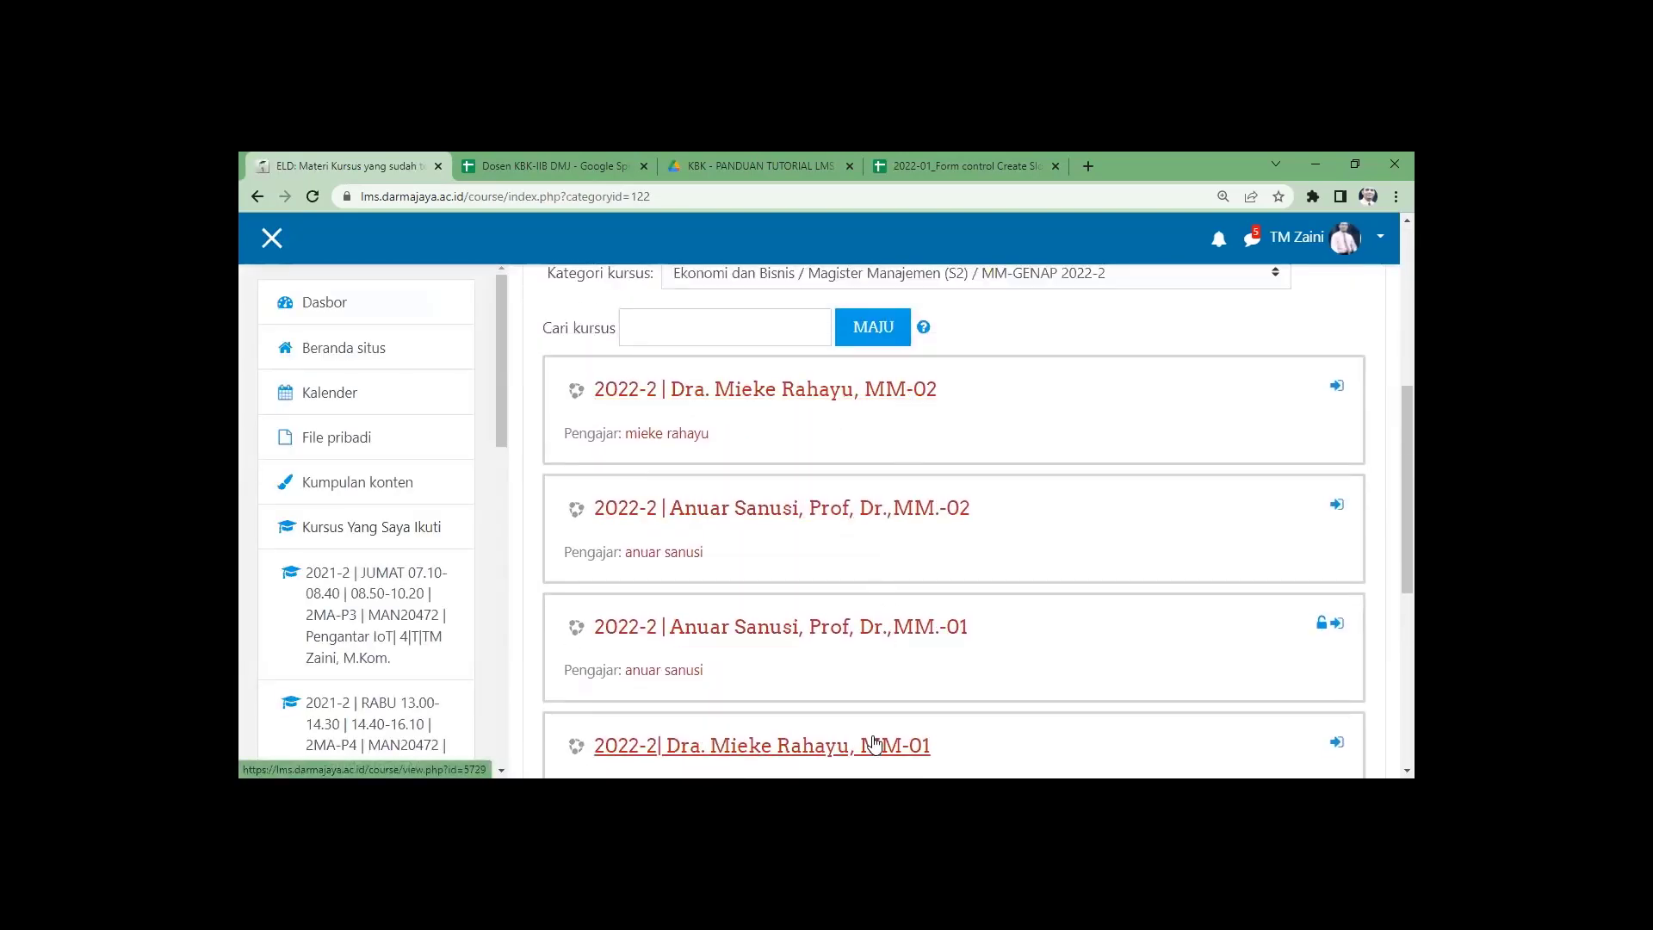
scroll(866, 689, down, 1)
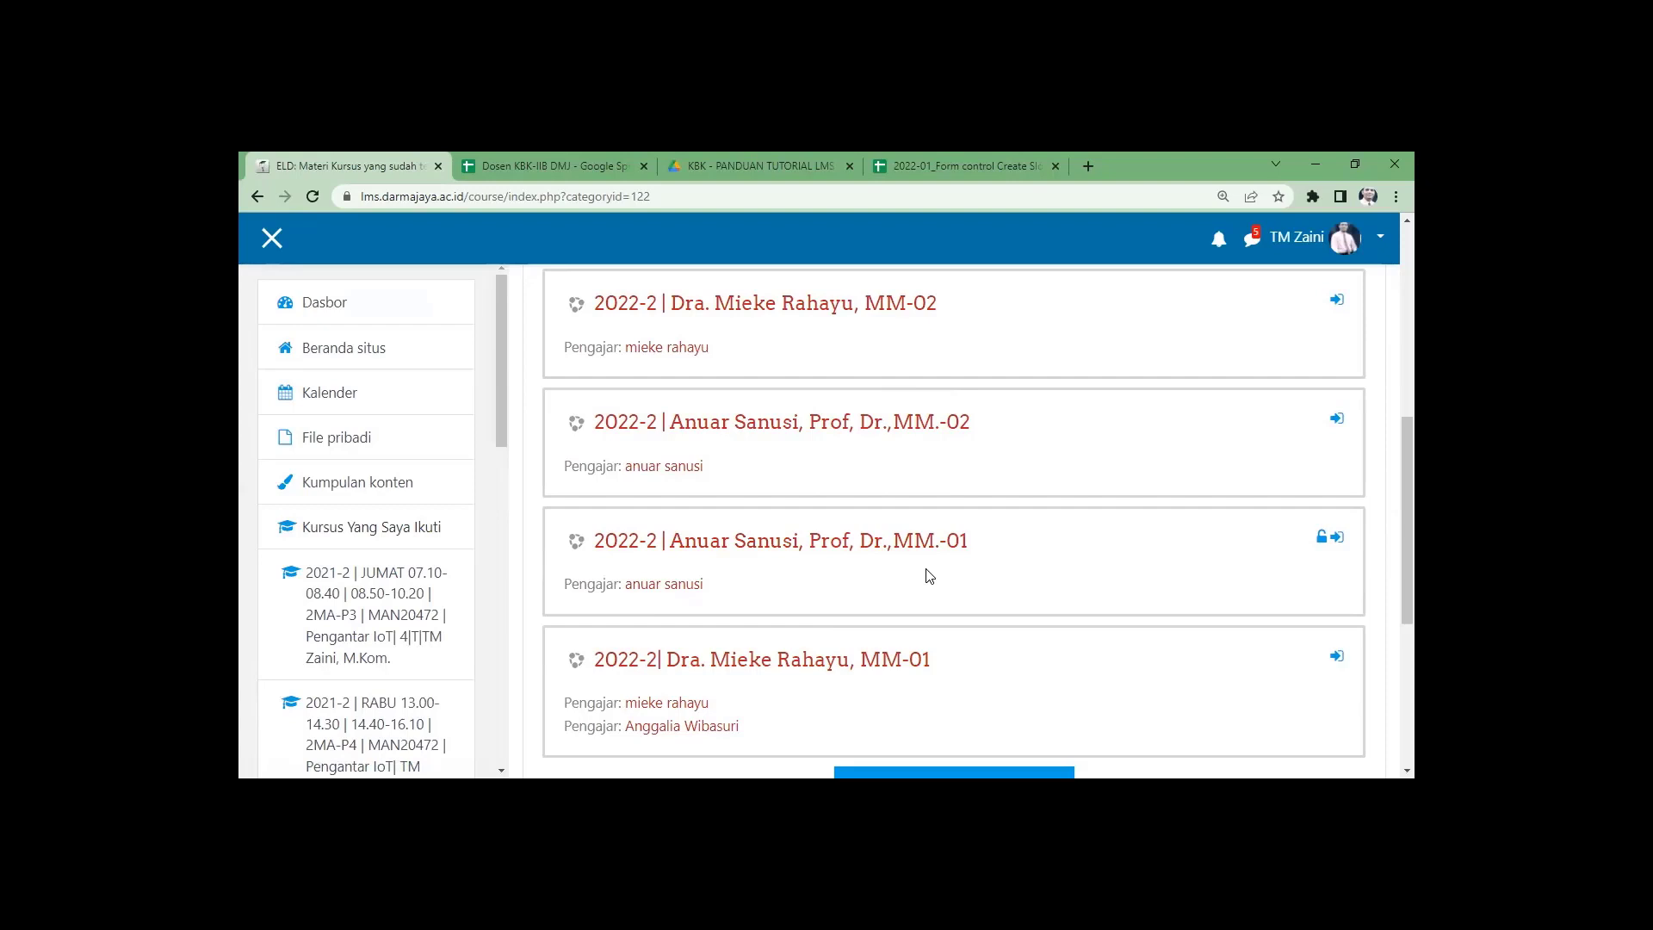
scroll(929, 576, up, 2)
scroll(929, 576, down, 1)
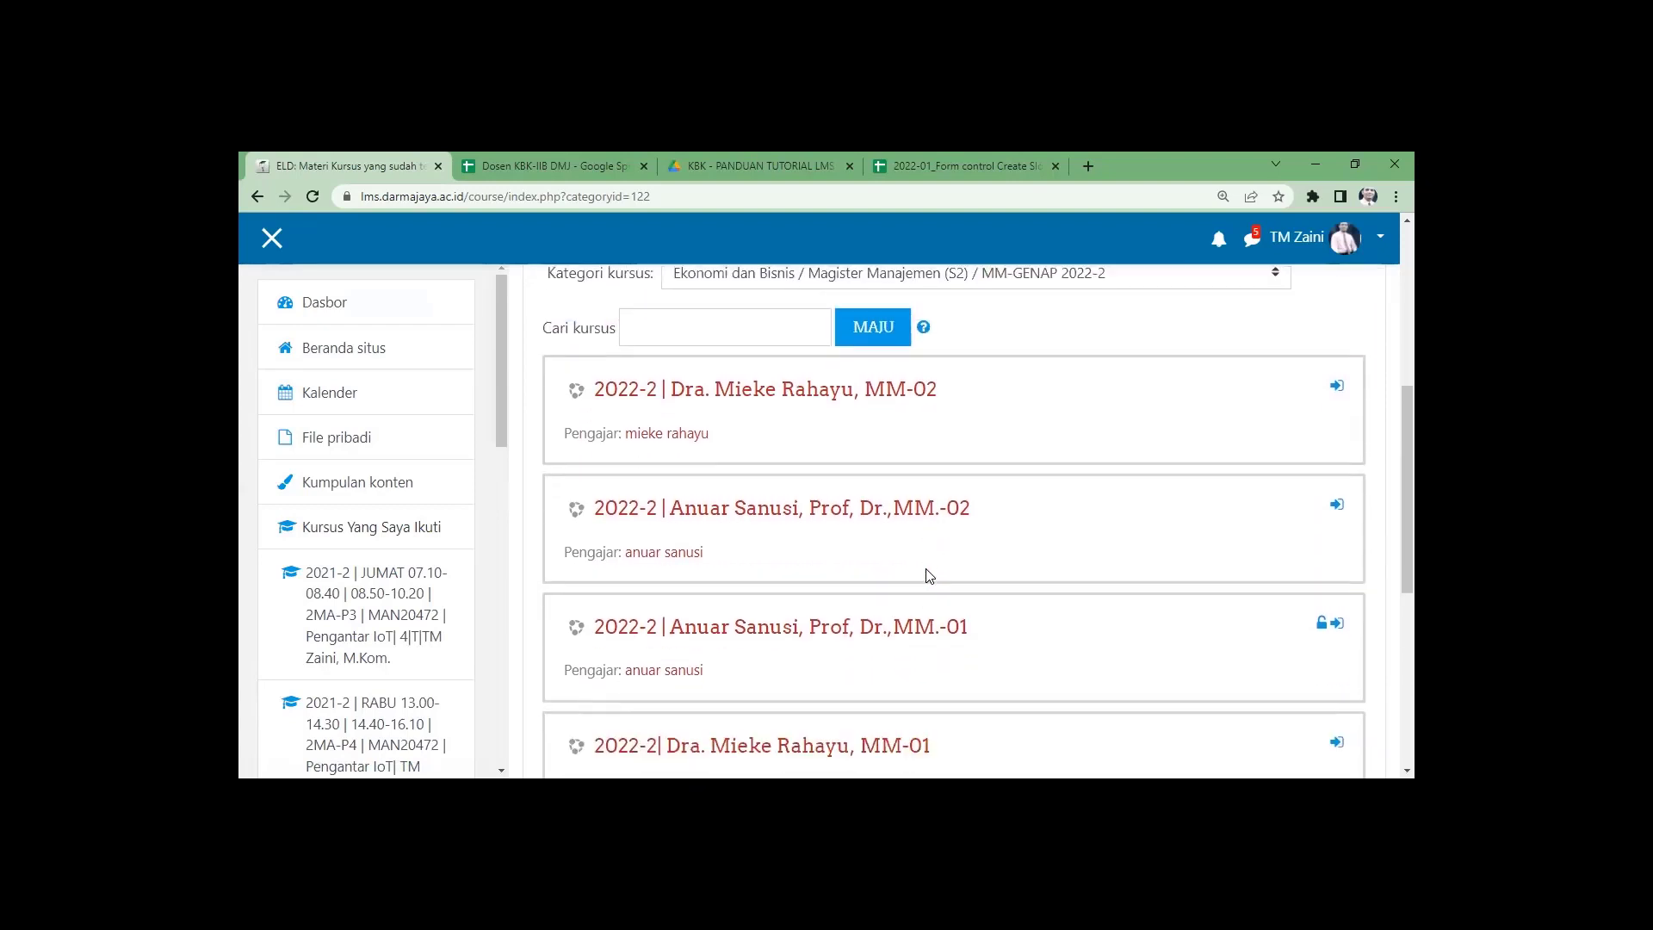
key(ctrl+minus)
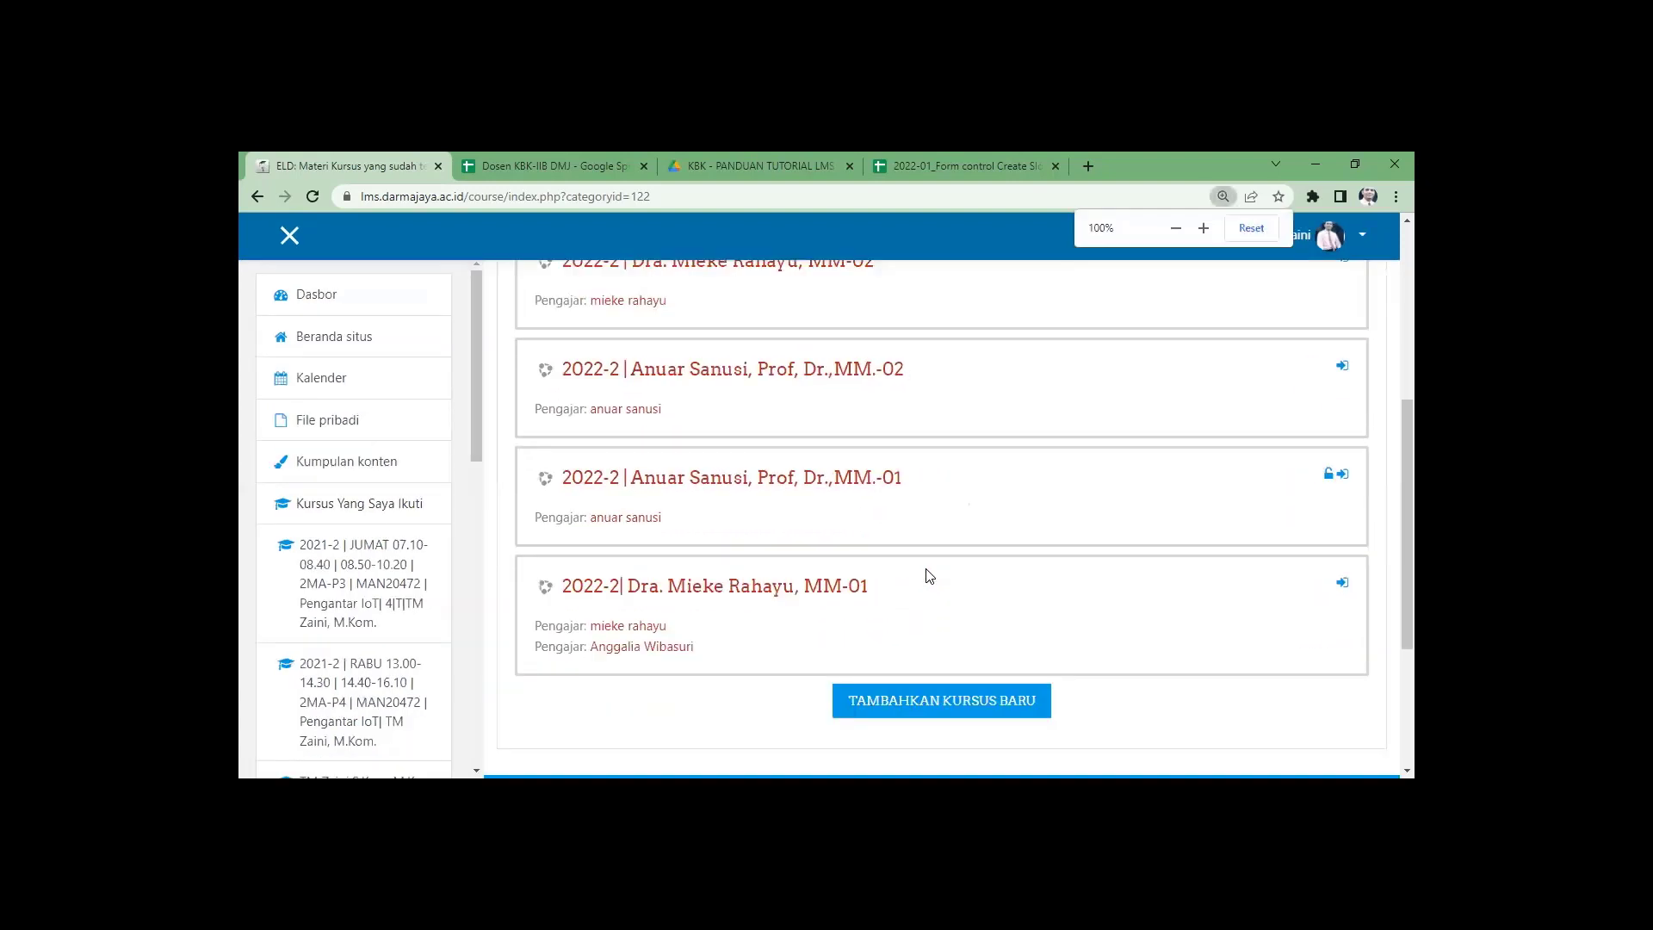
key(ctrl+minus)
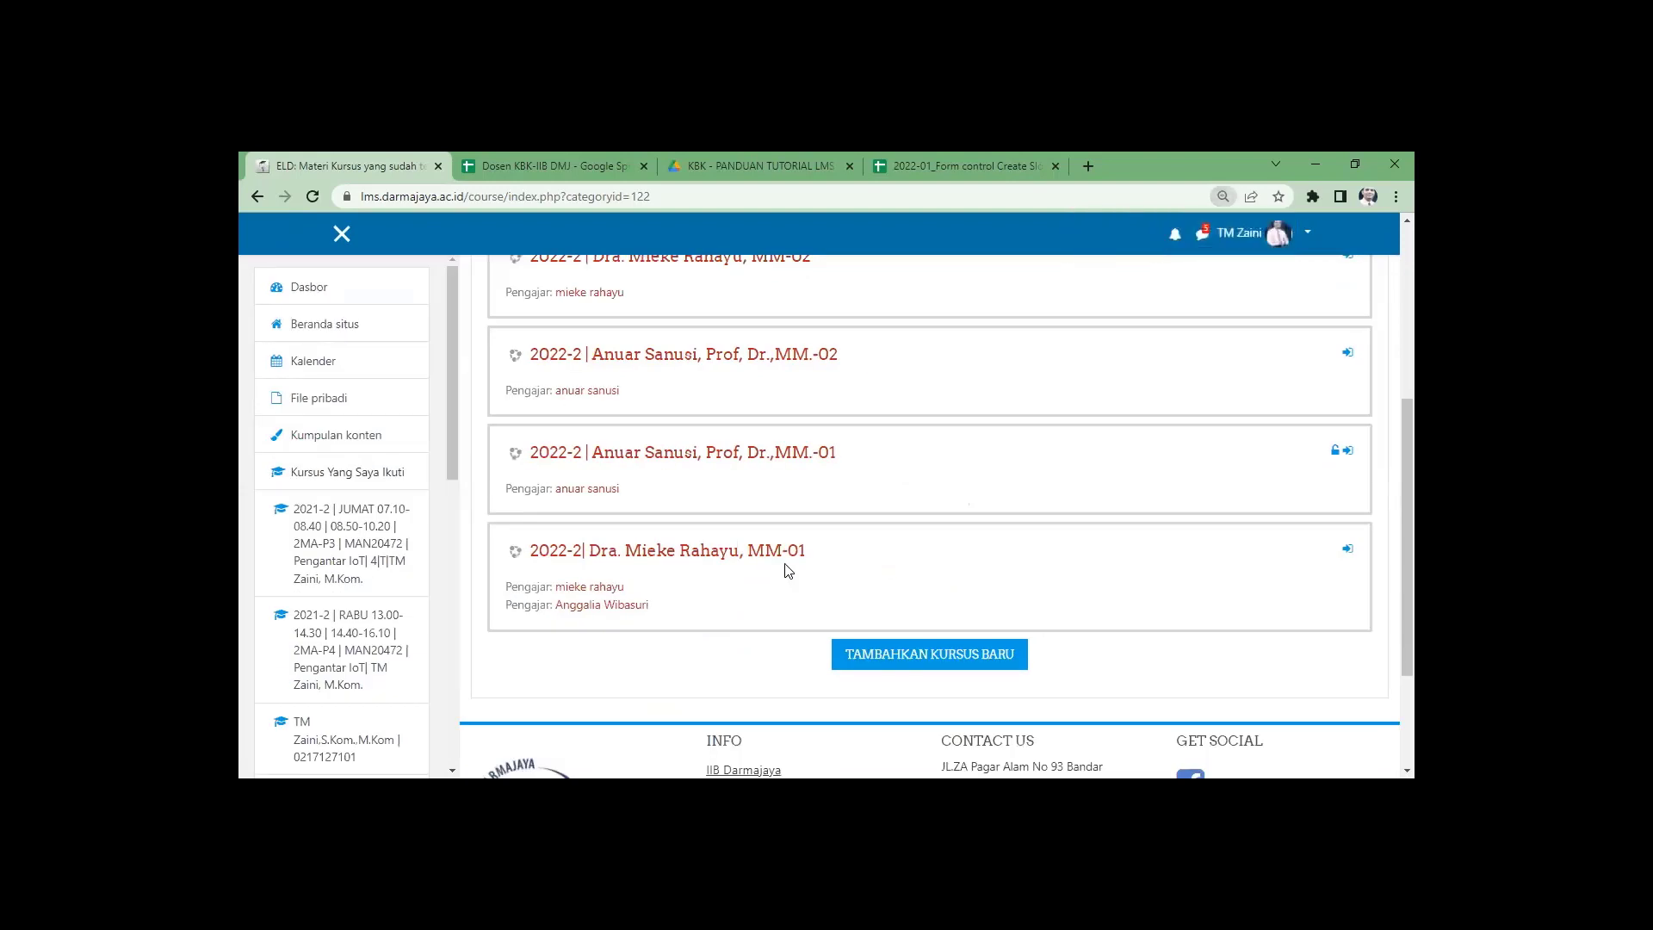
scroll(785, 568, up, 2)
scroll(785, 568, down, 1)
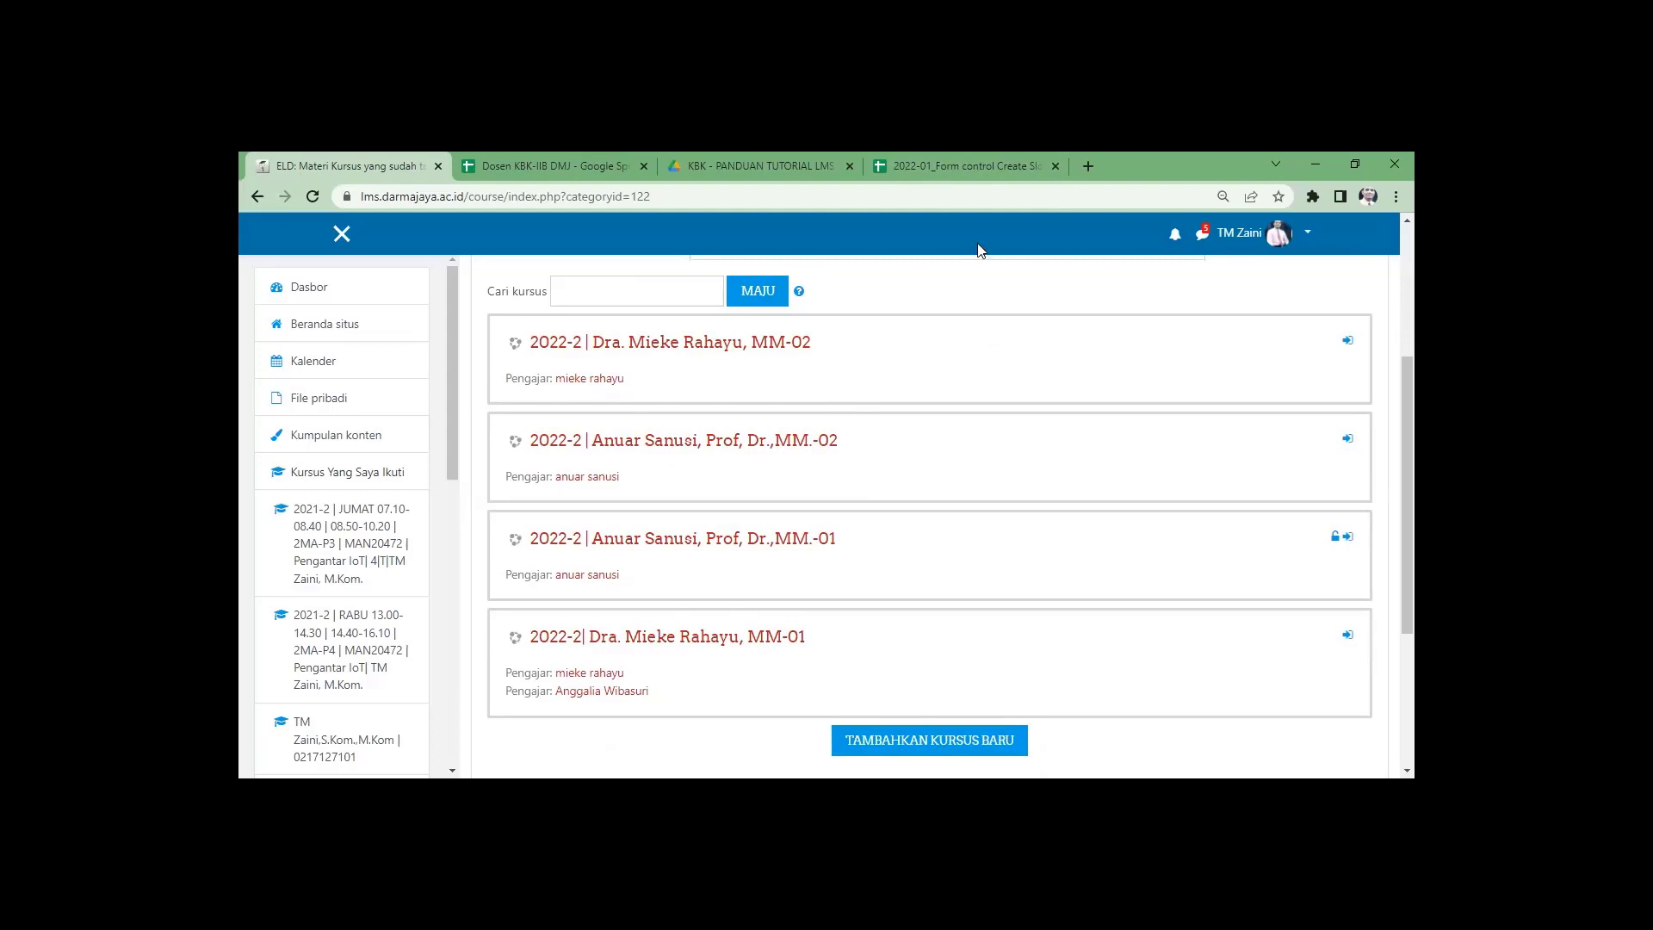
click(958, 163)
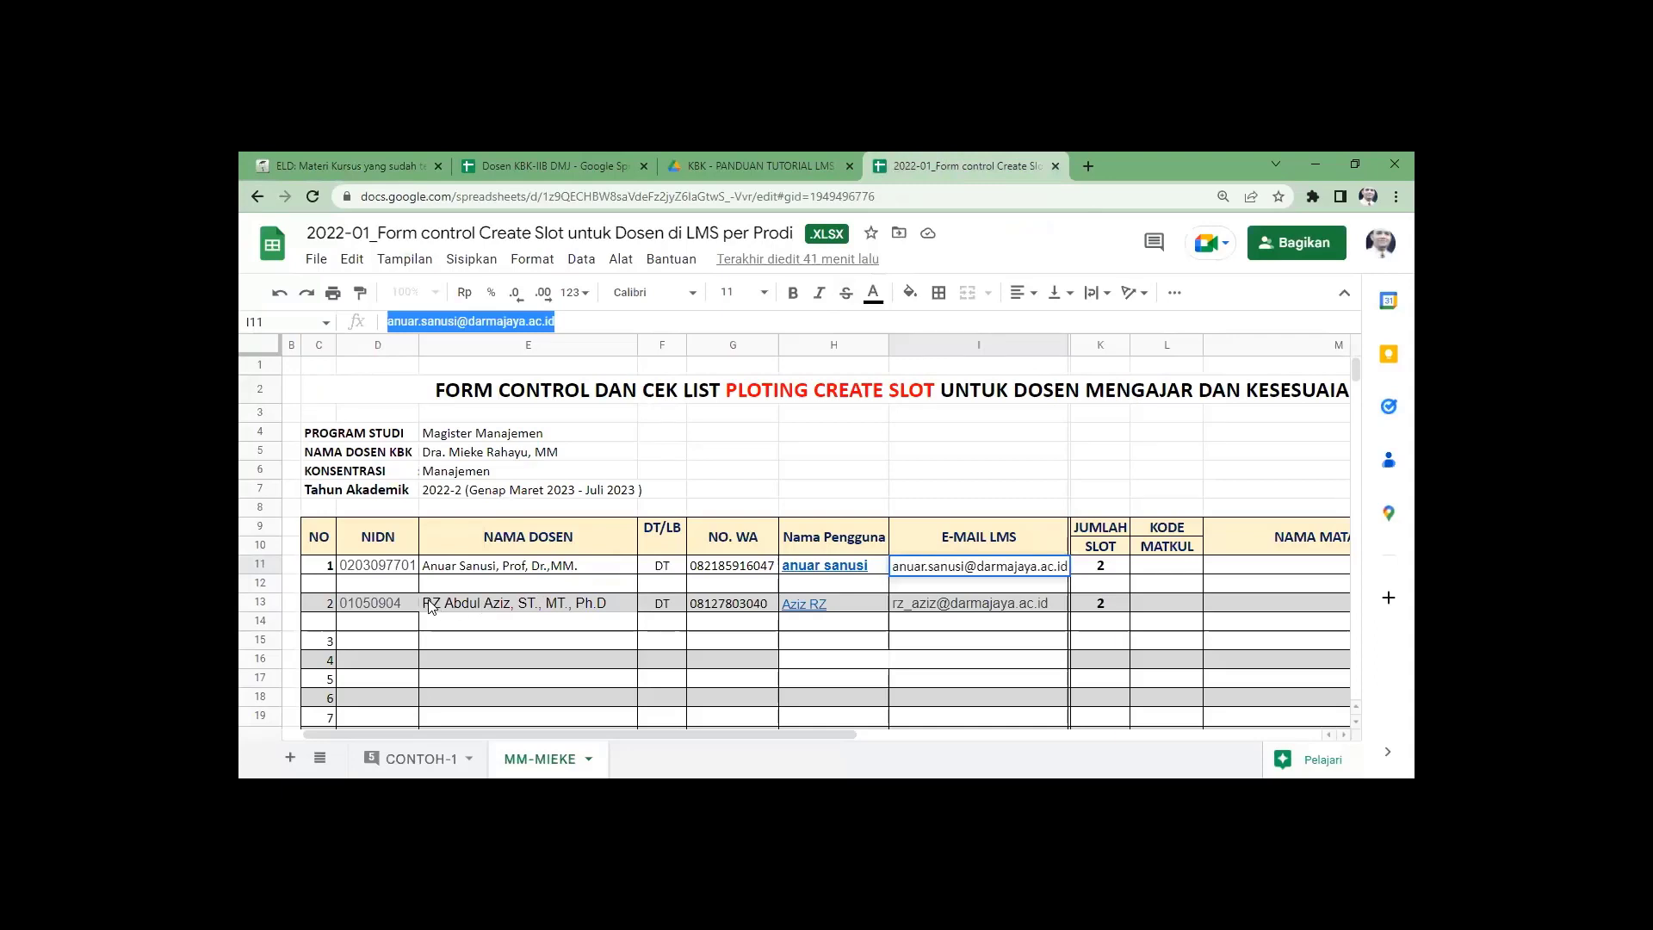
Select the second lecturer's LMS e-mail in cell I13, then return to the LMS.
click(895, 600)
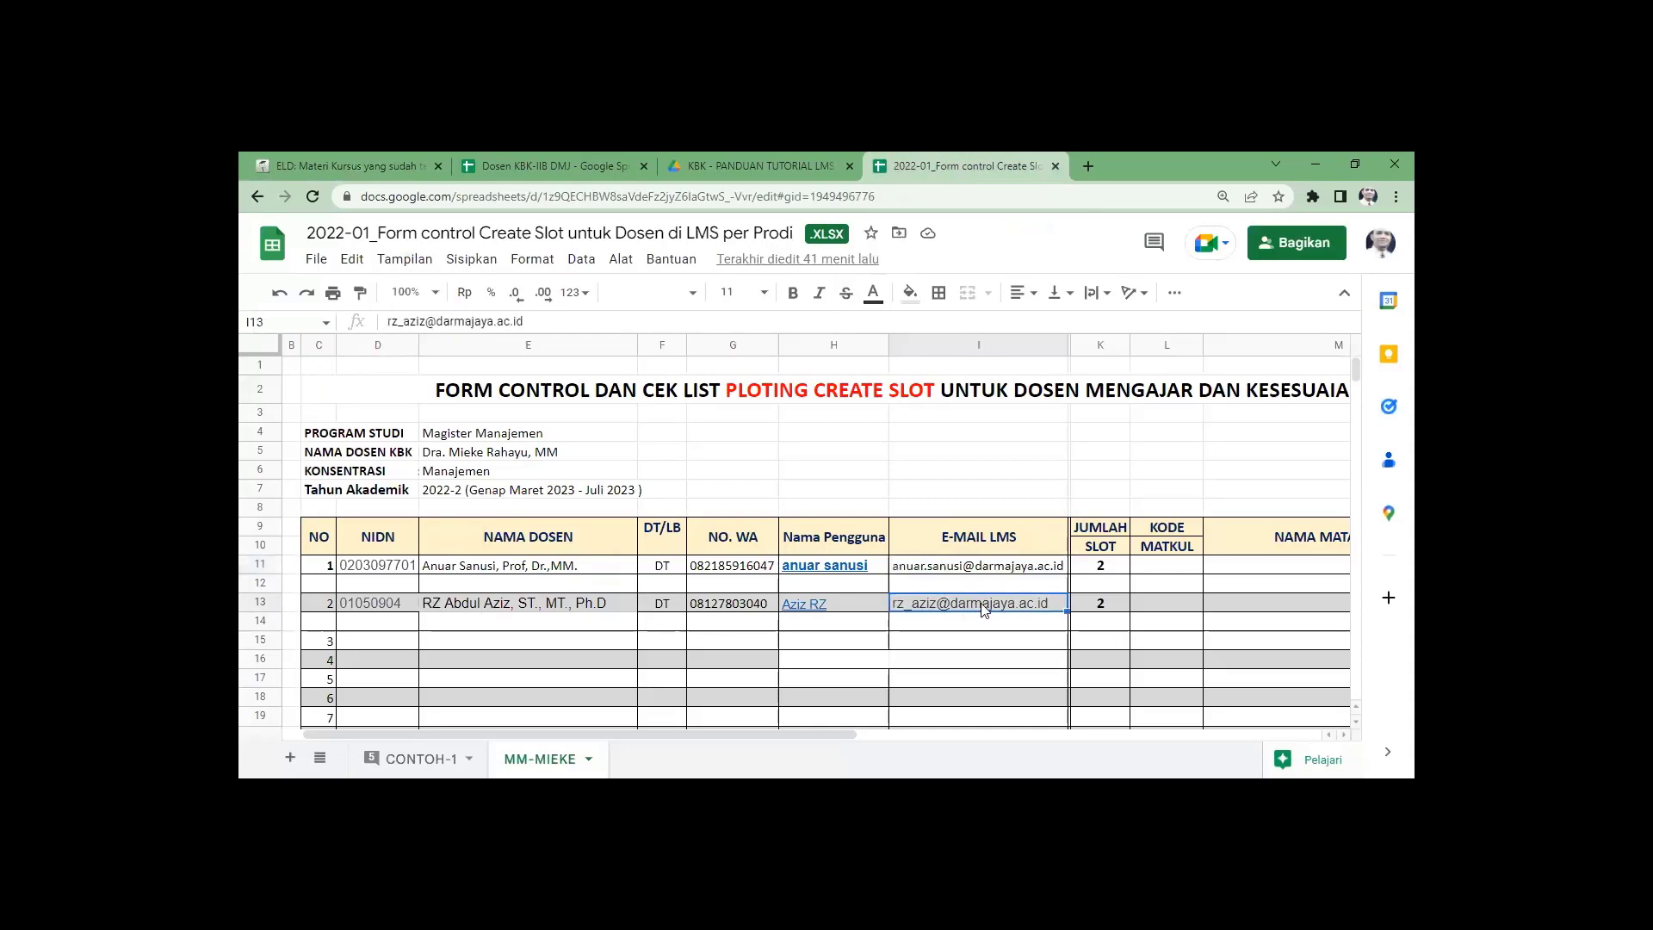
drag(534, 321, 388, 321)
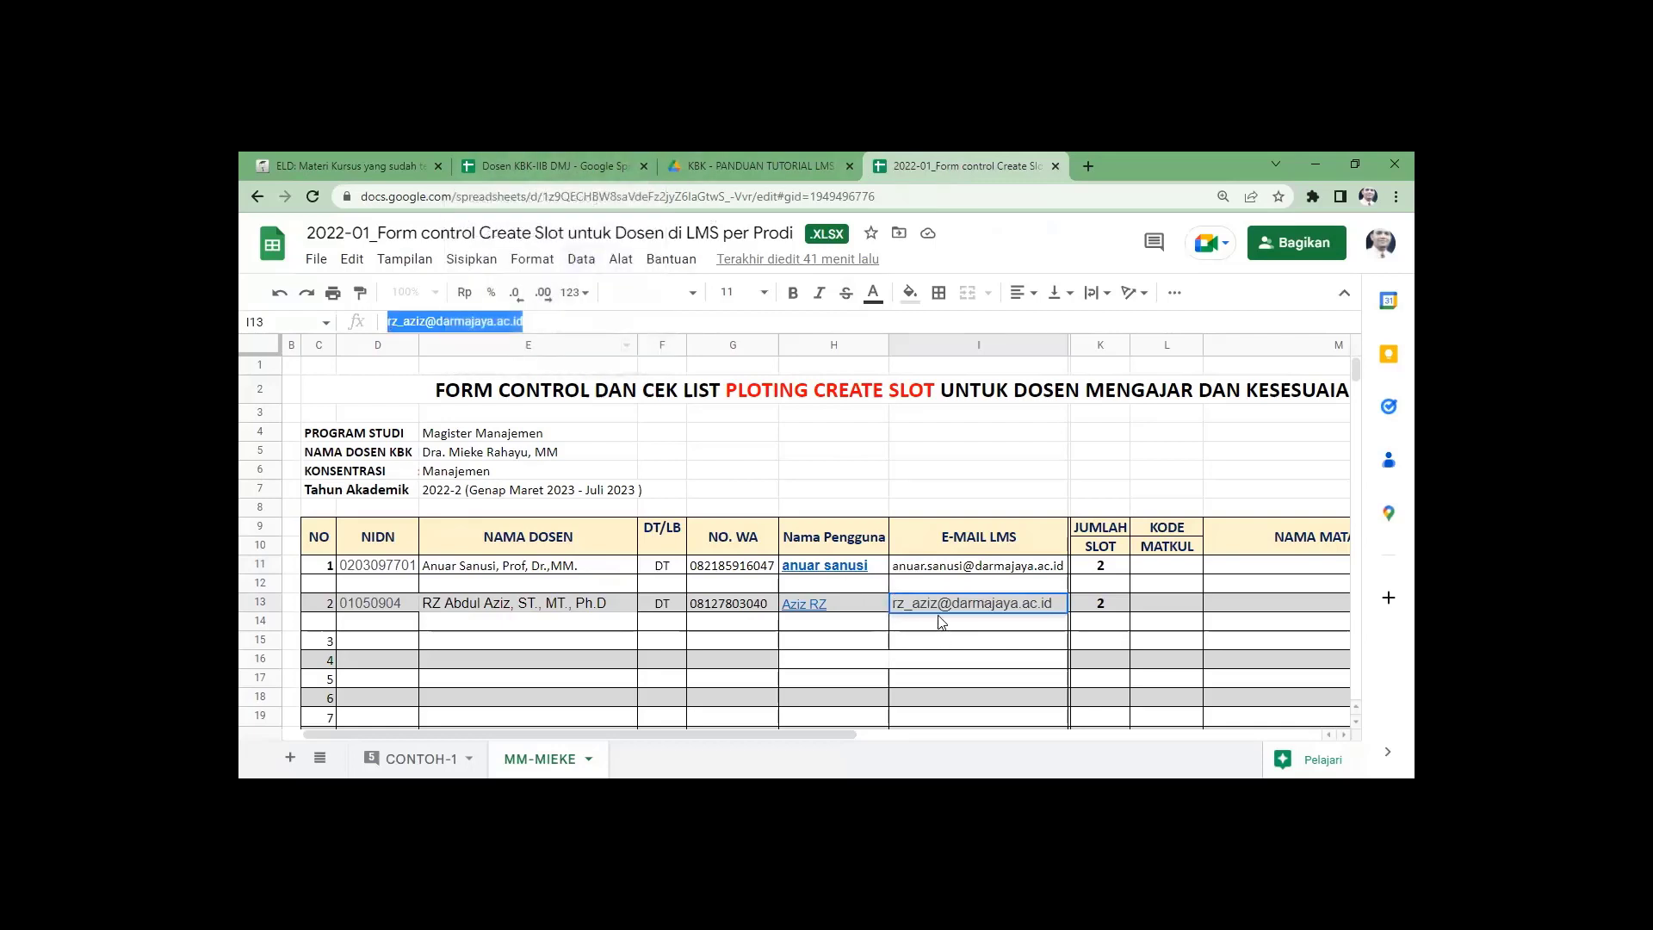
click(312, 163)
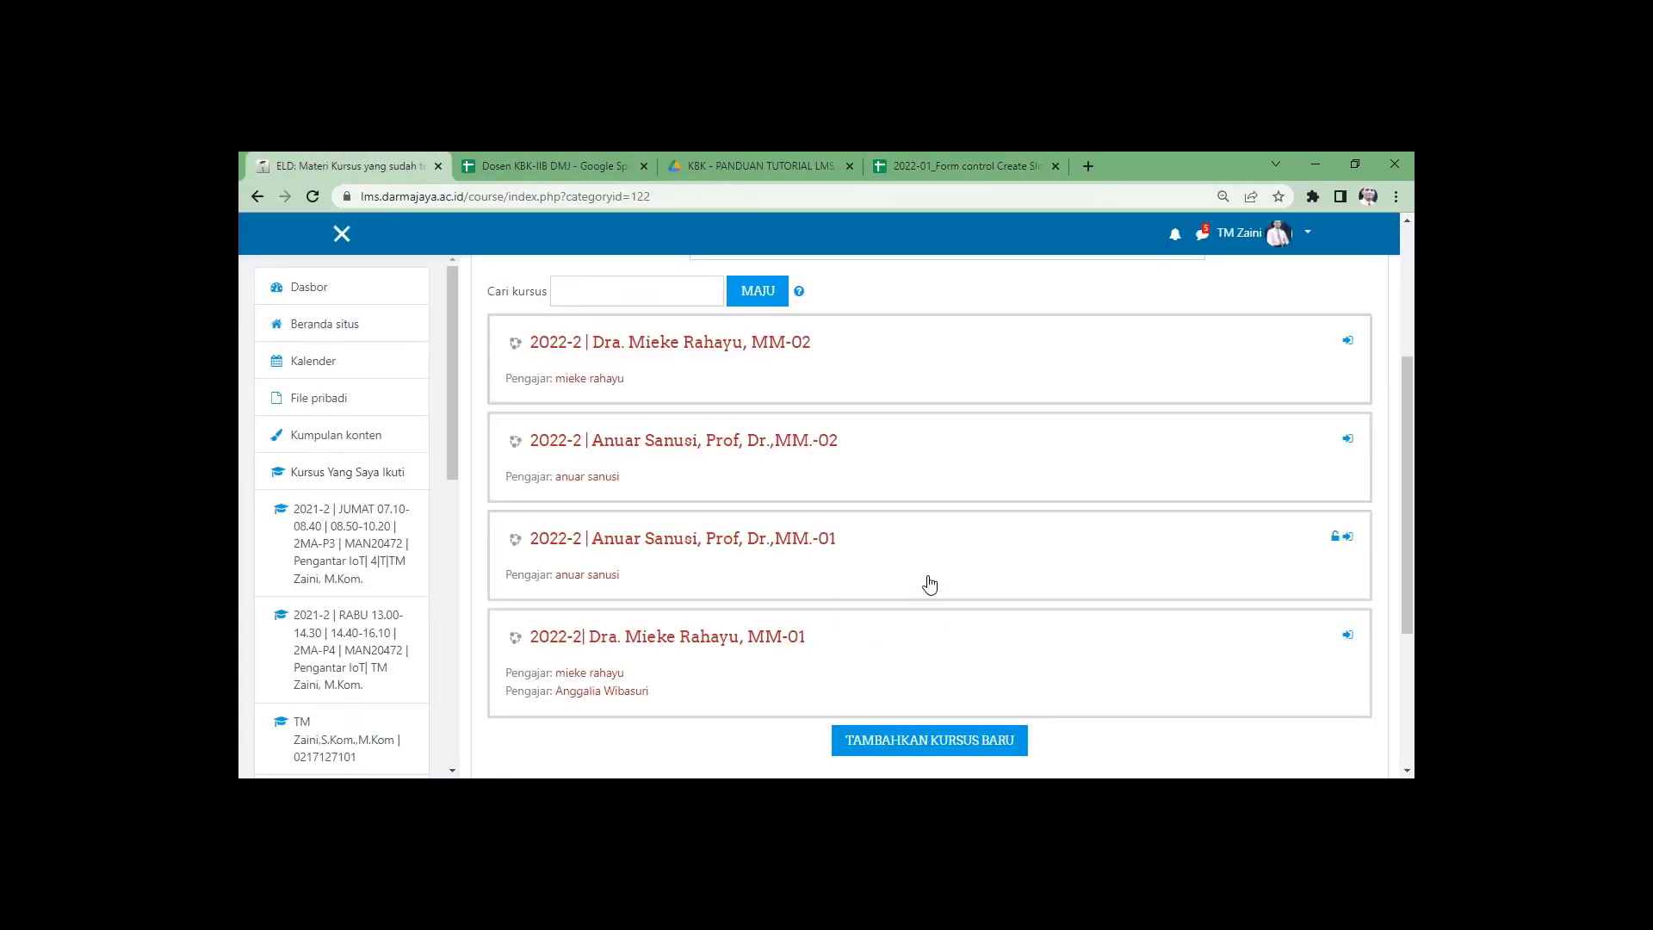
Start a new course, pasting the second lecturer's name from the sheet as full and short name.
scroll(929, 584, down, 2)
click(930, 584)
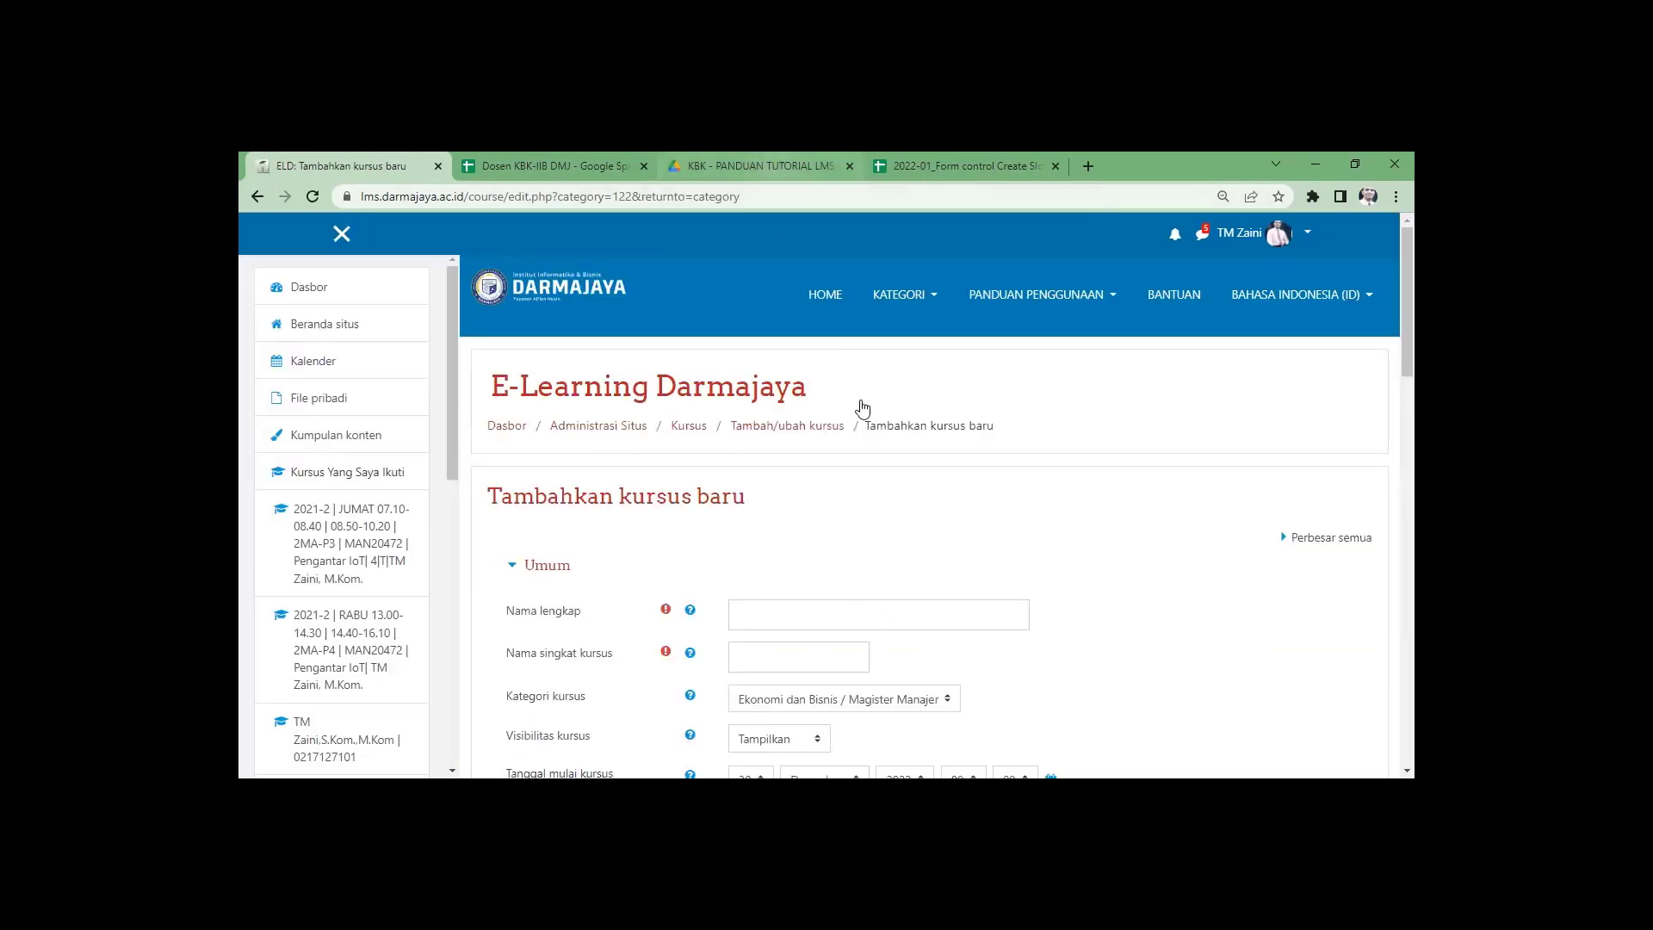
click(915, 167)
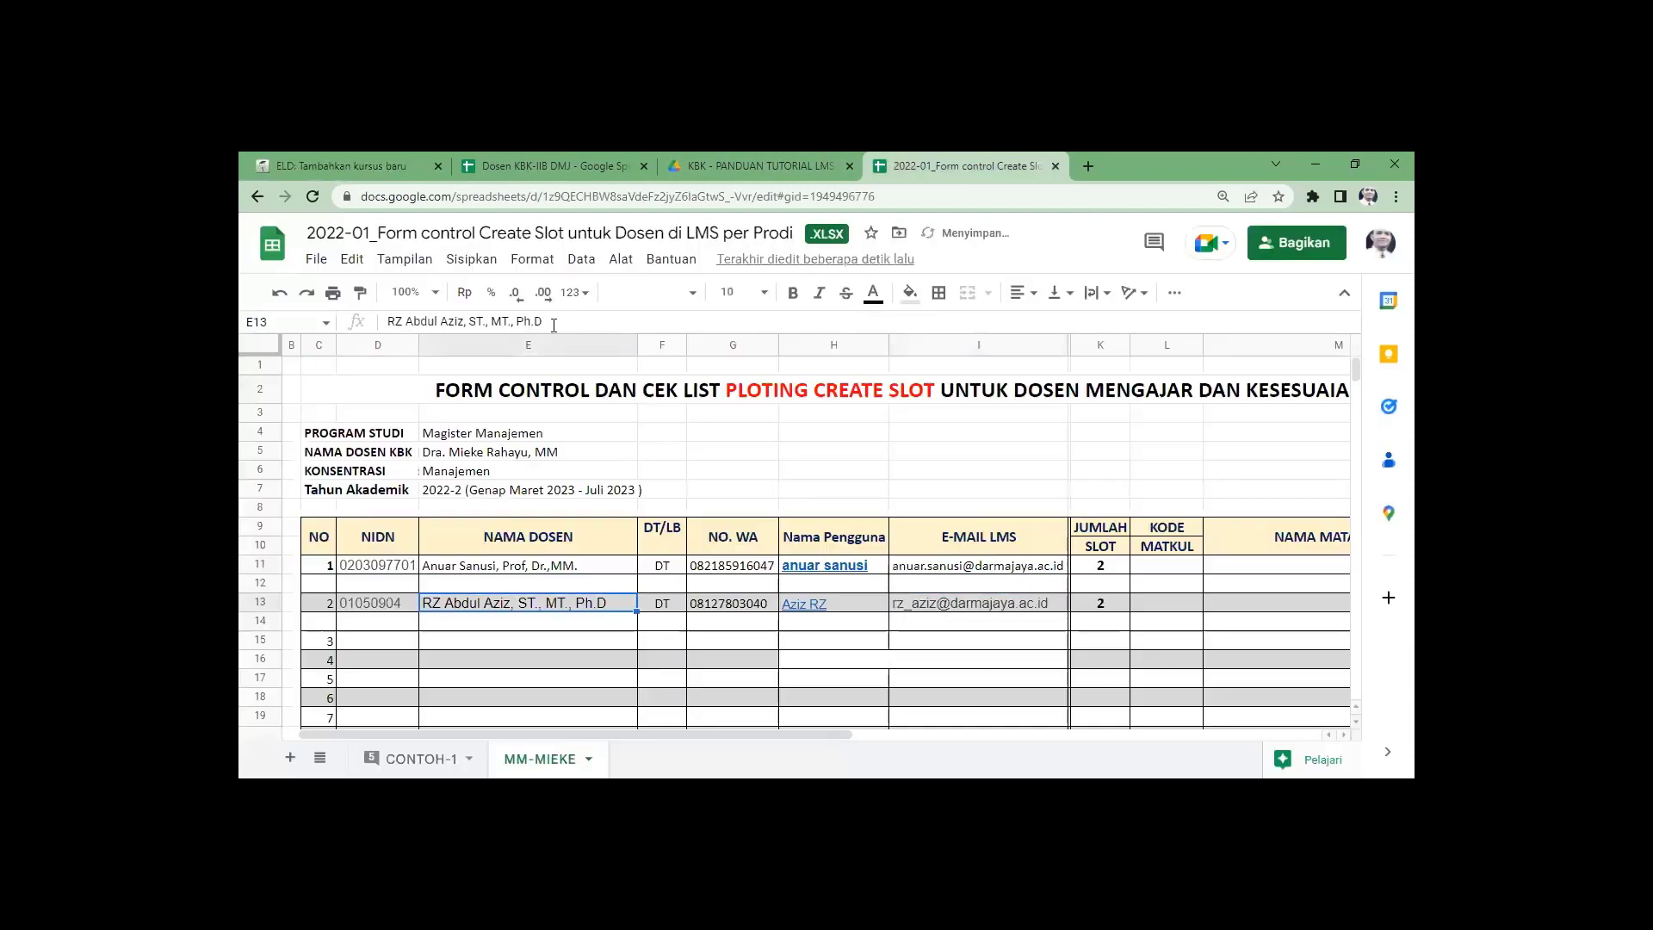
drag(555, 320, 390, 316)
key(ctrl+c)
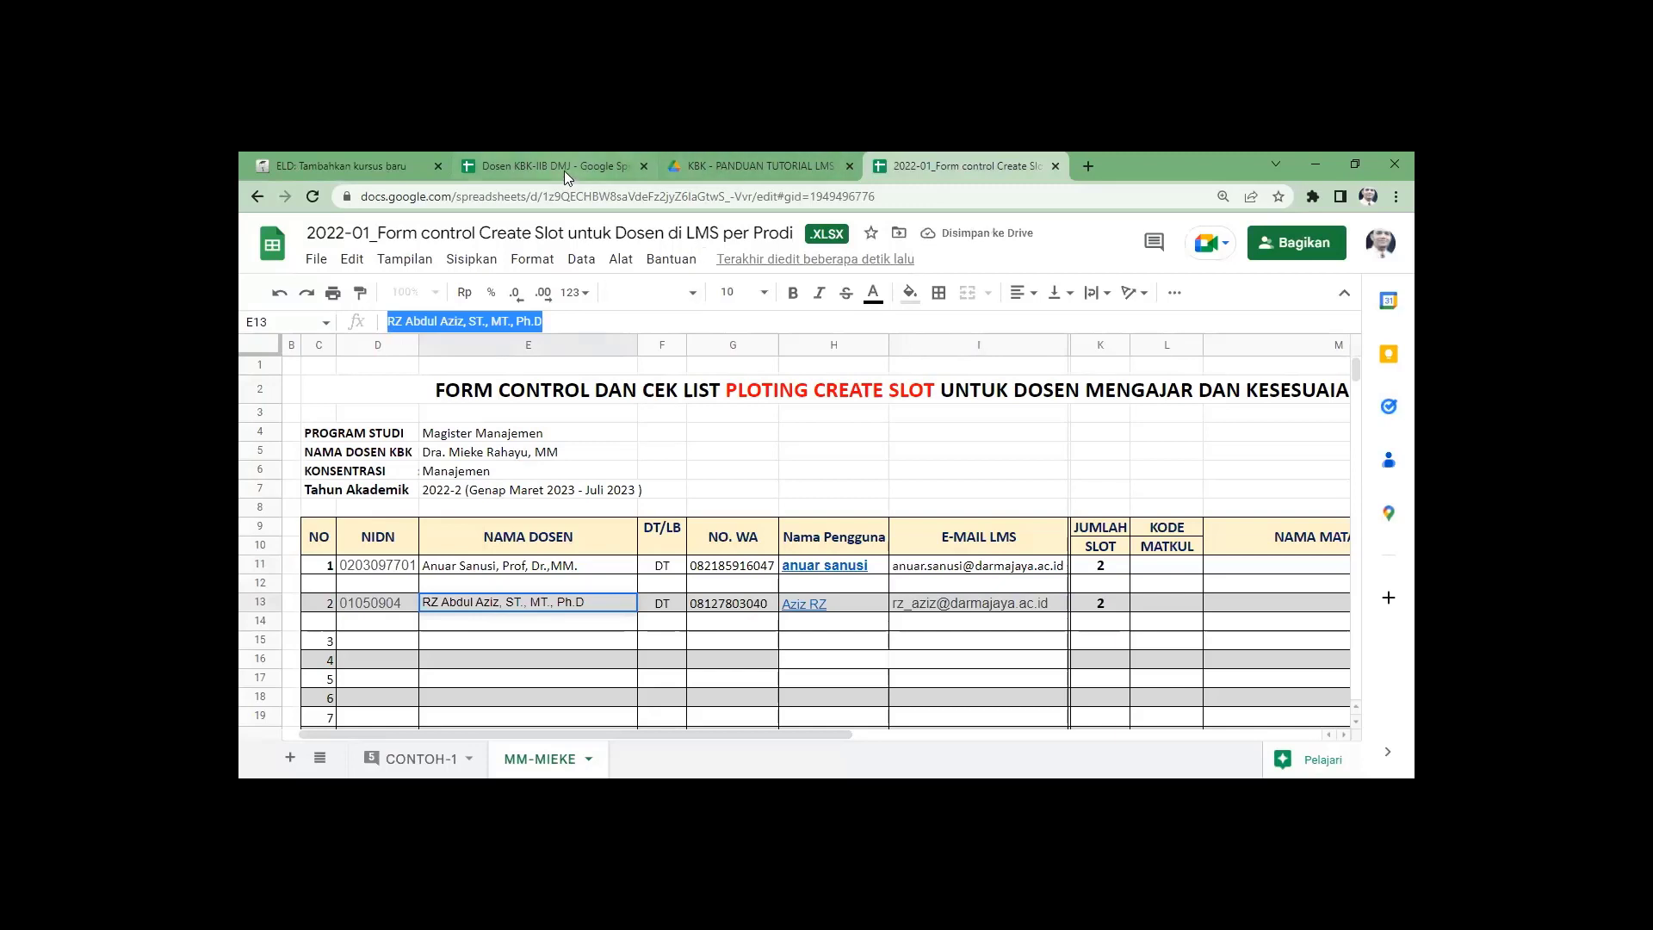
click(379, 167)
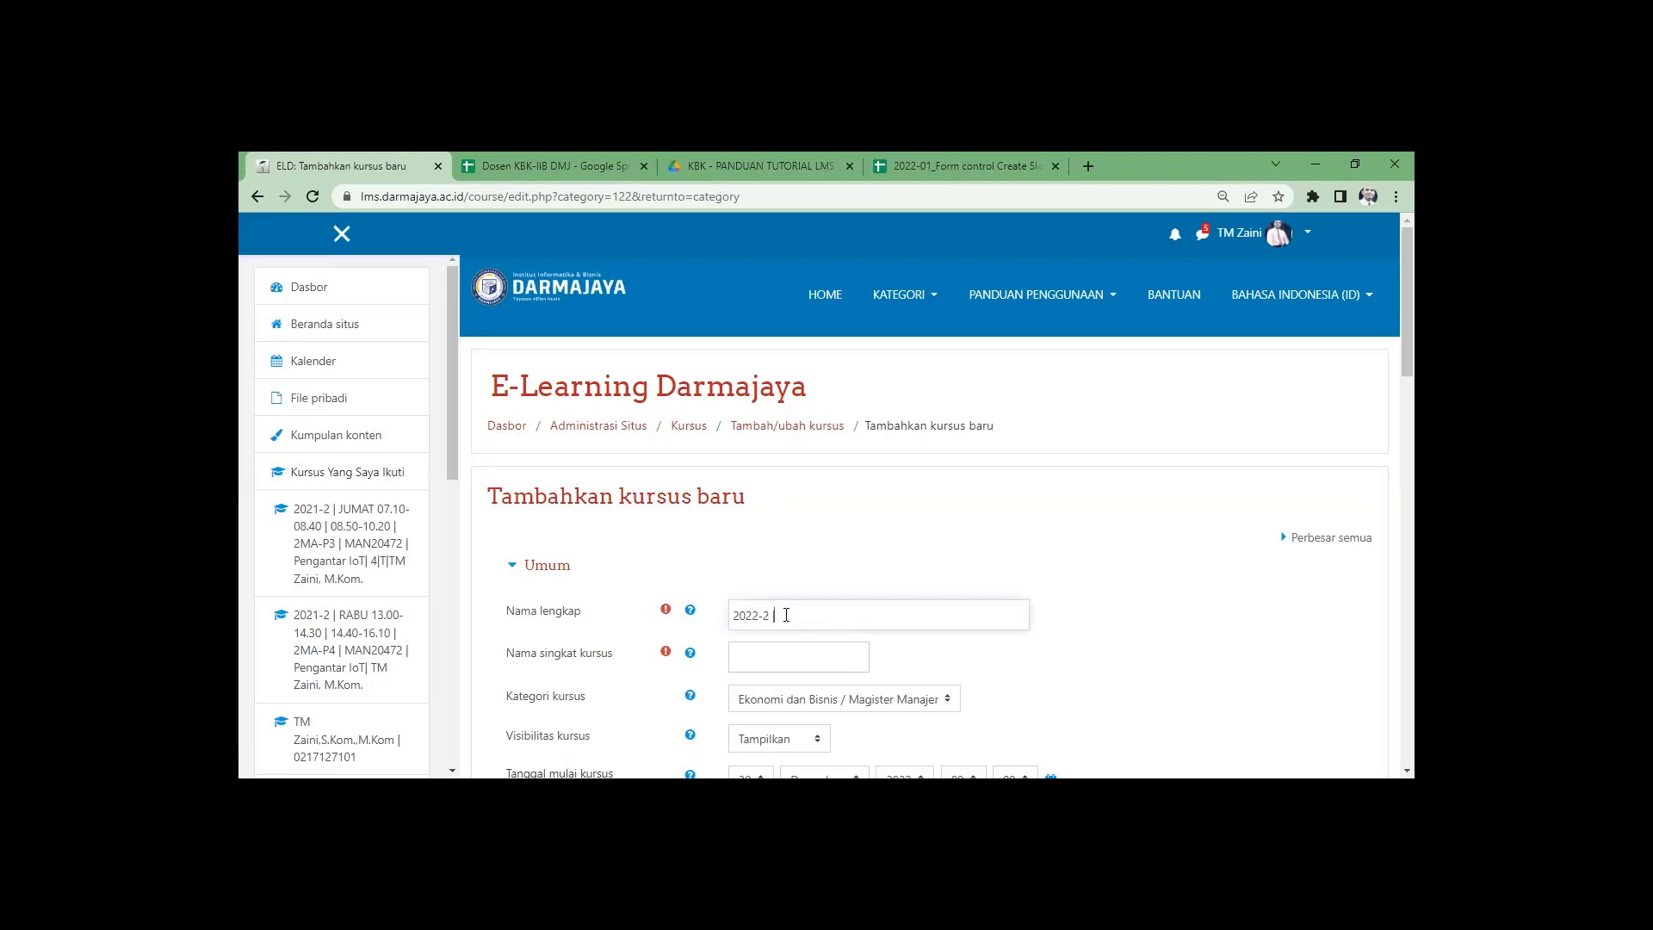
key(ctrl+v)
drag(968, 620, 723, 619)
key(ctrl+c)
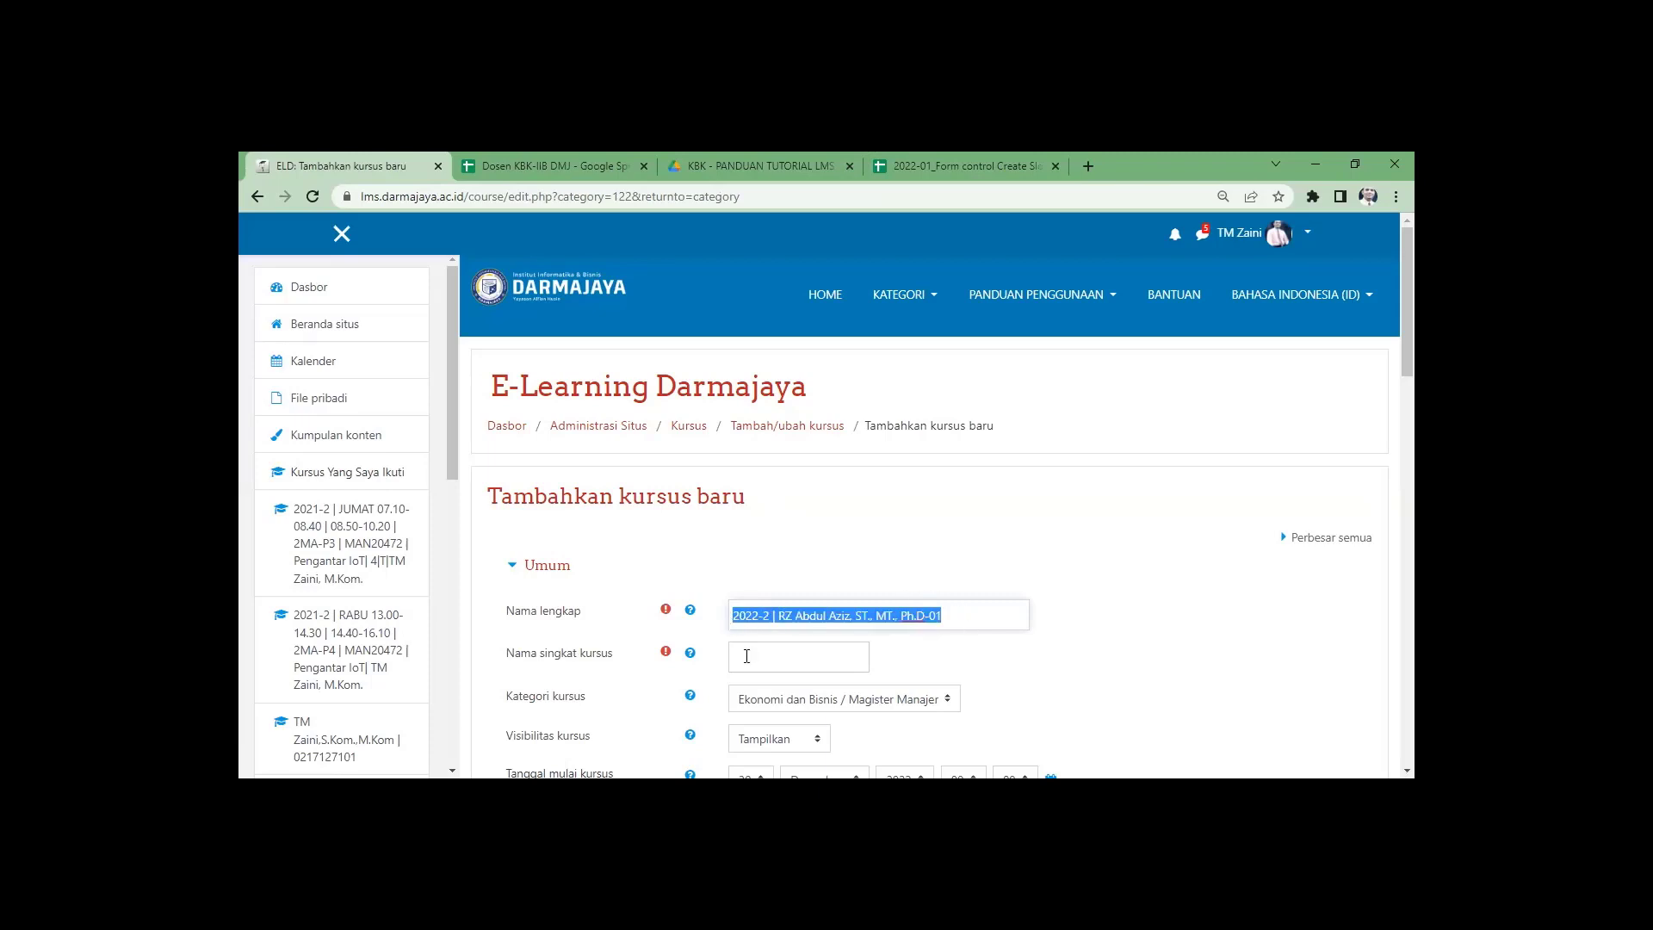
click(748, 657)
key(ctrl+v)
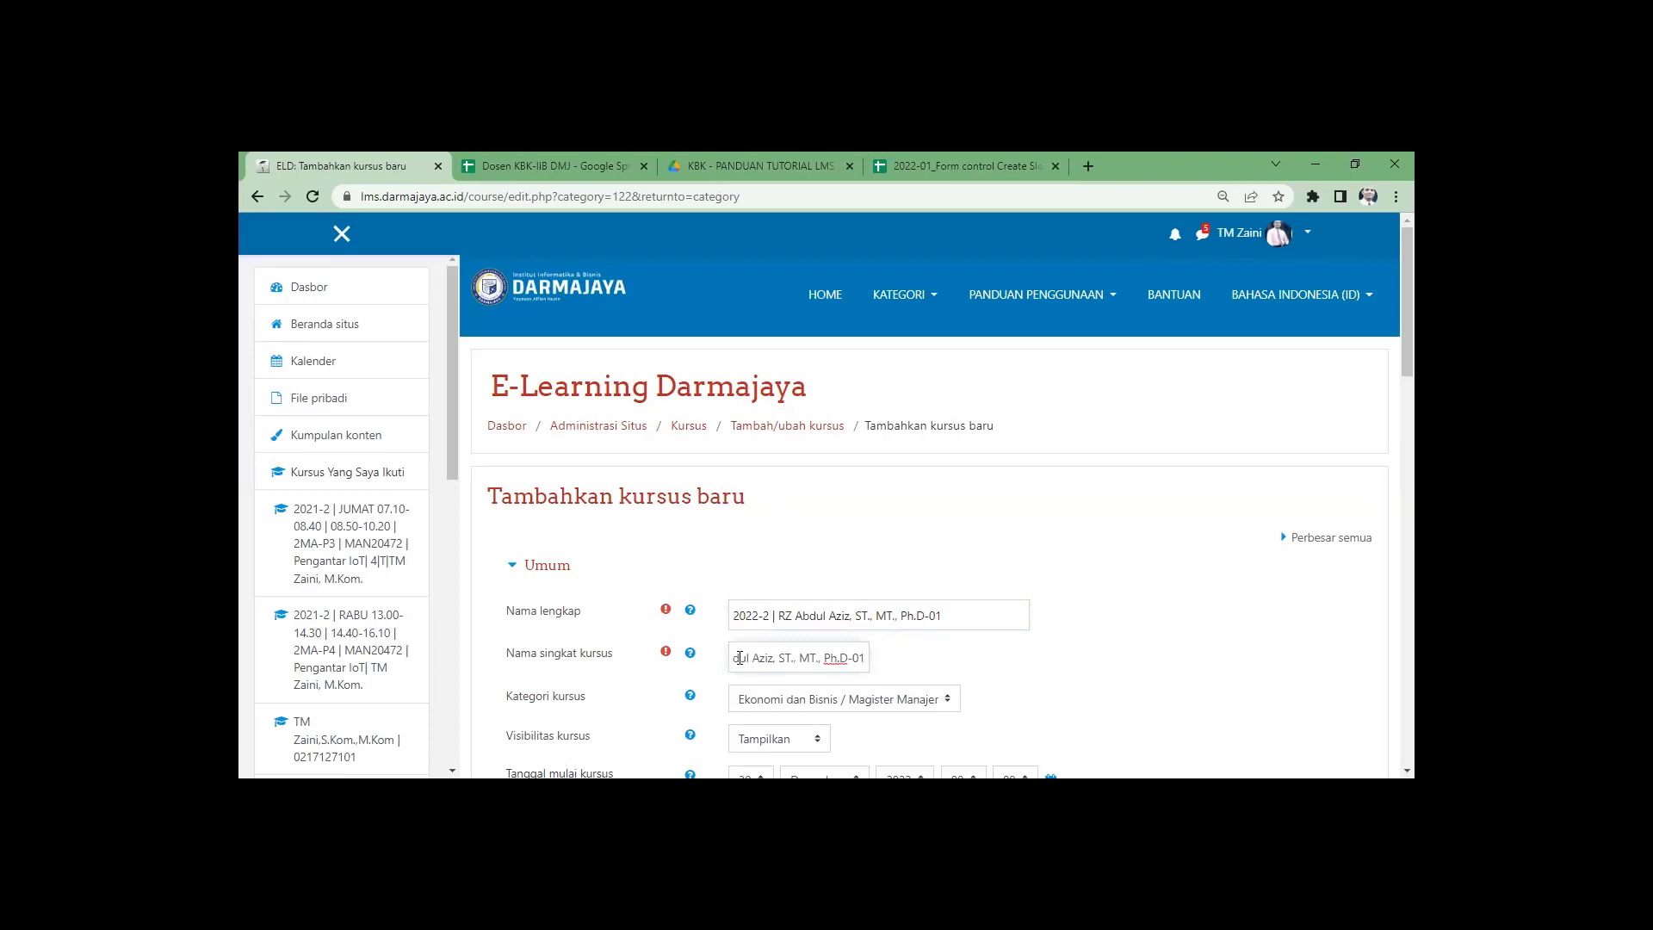
Set the course dates to 20 Maret 2023 – 20 Juli 2023 and save it.
scroll(710, 659, down, 2)
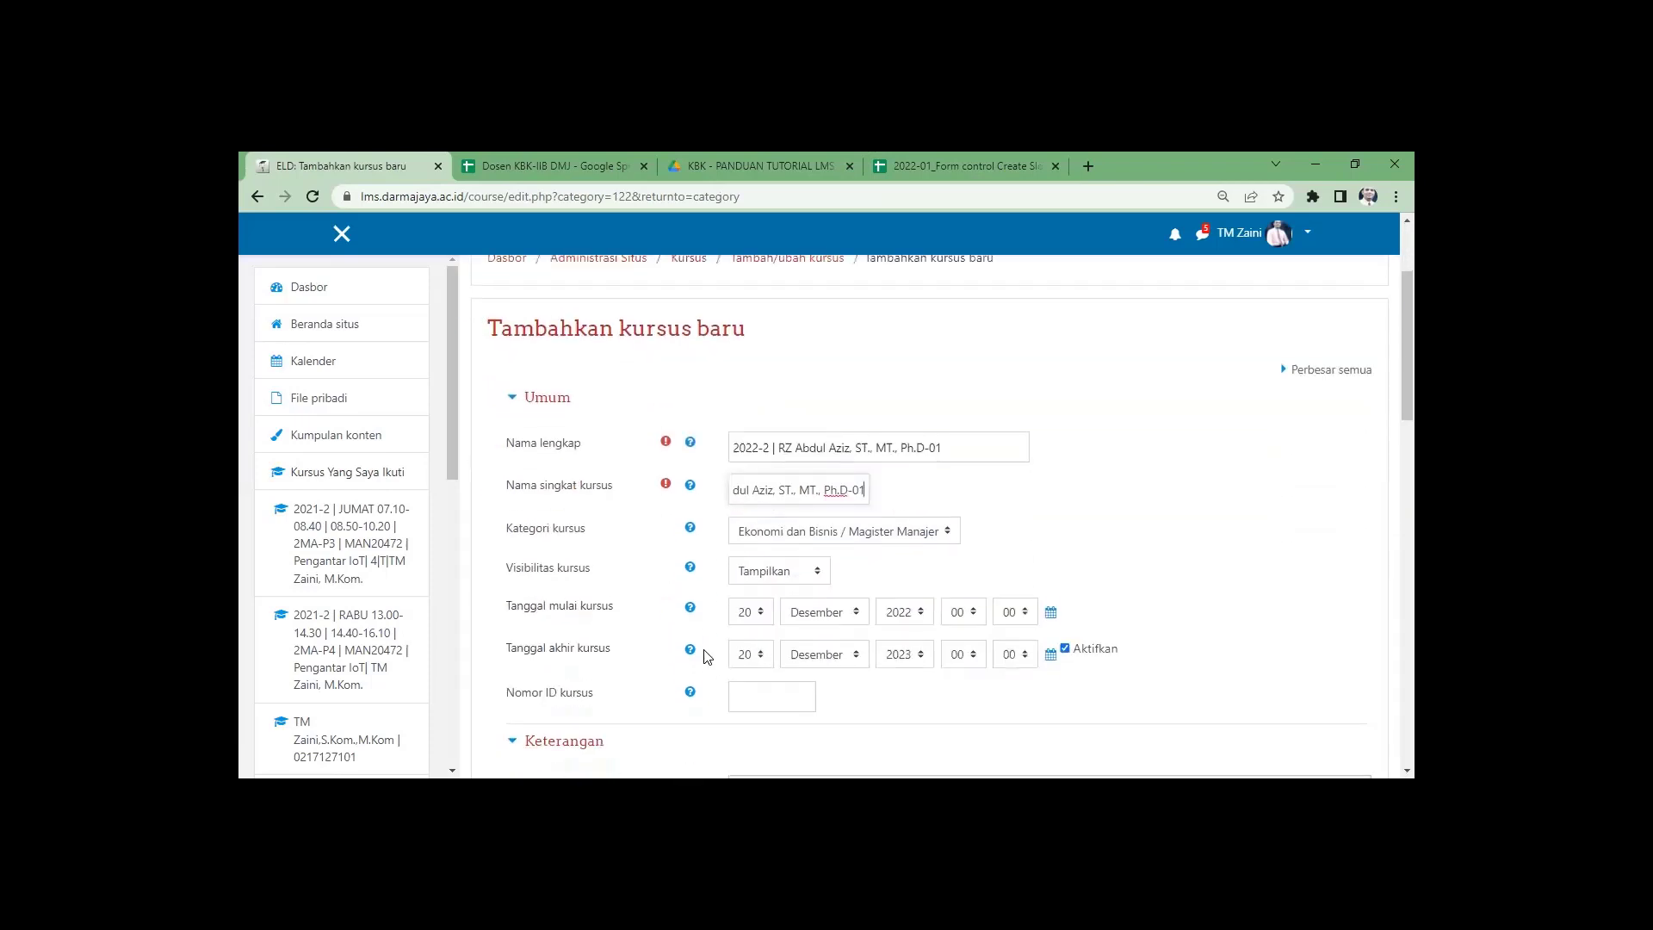
click(835, 608)
click(810, 429)
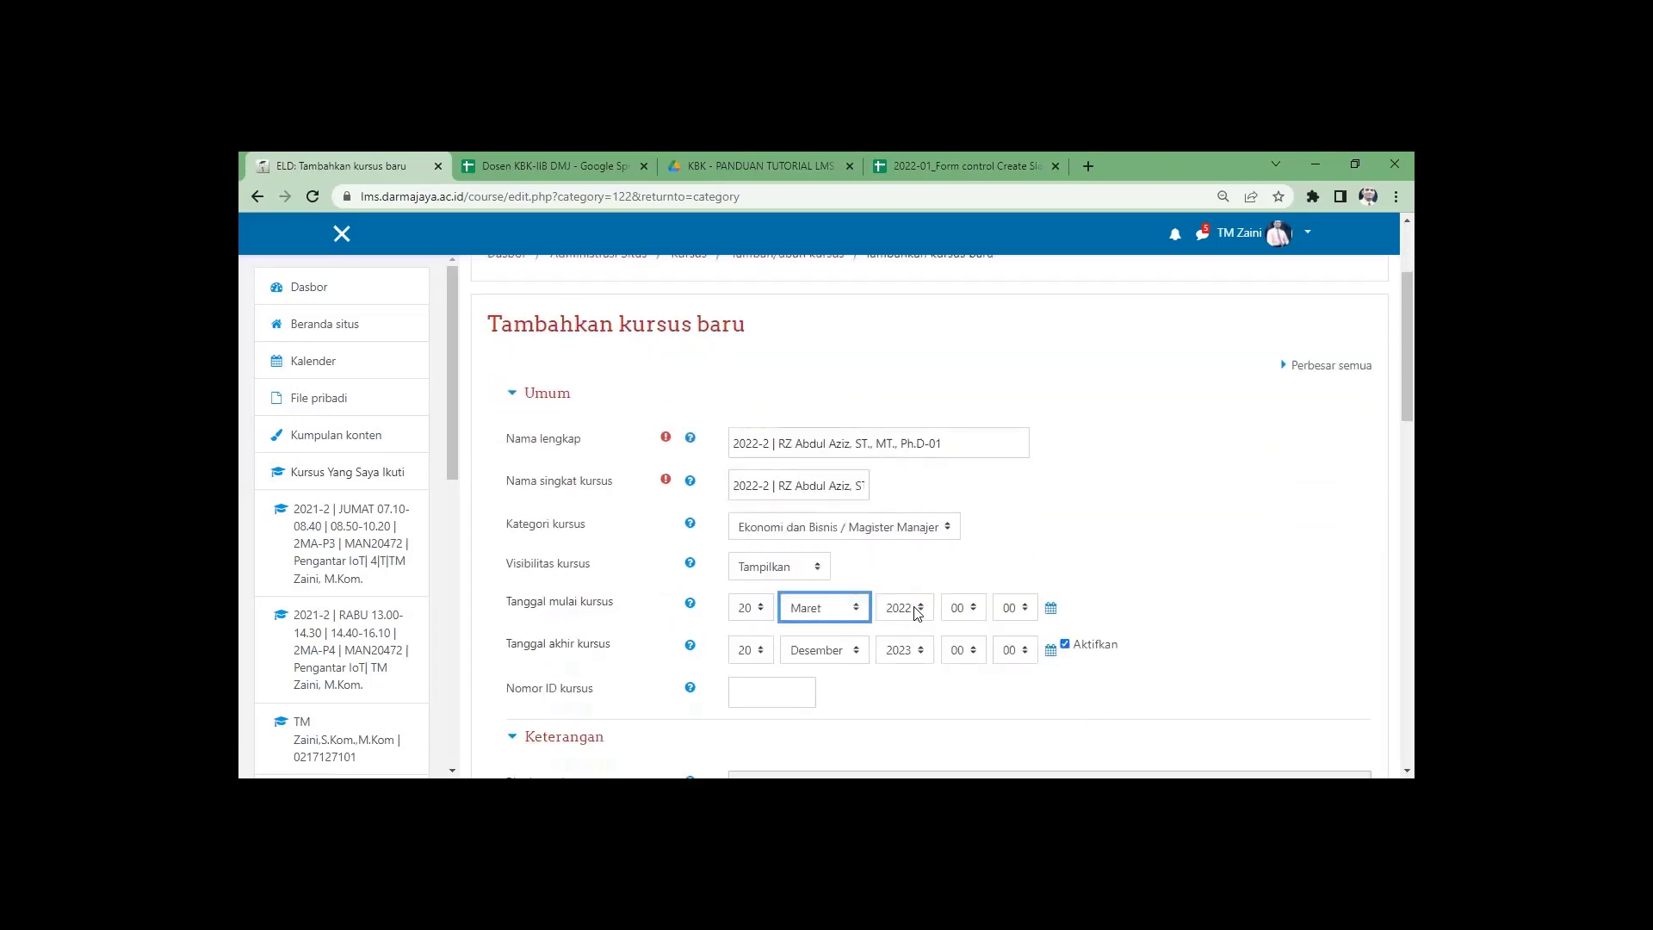
click(915, 610)
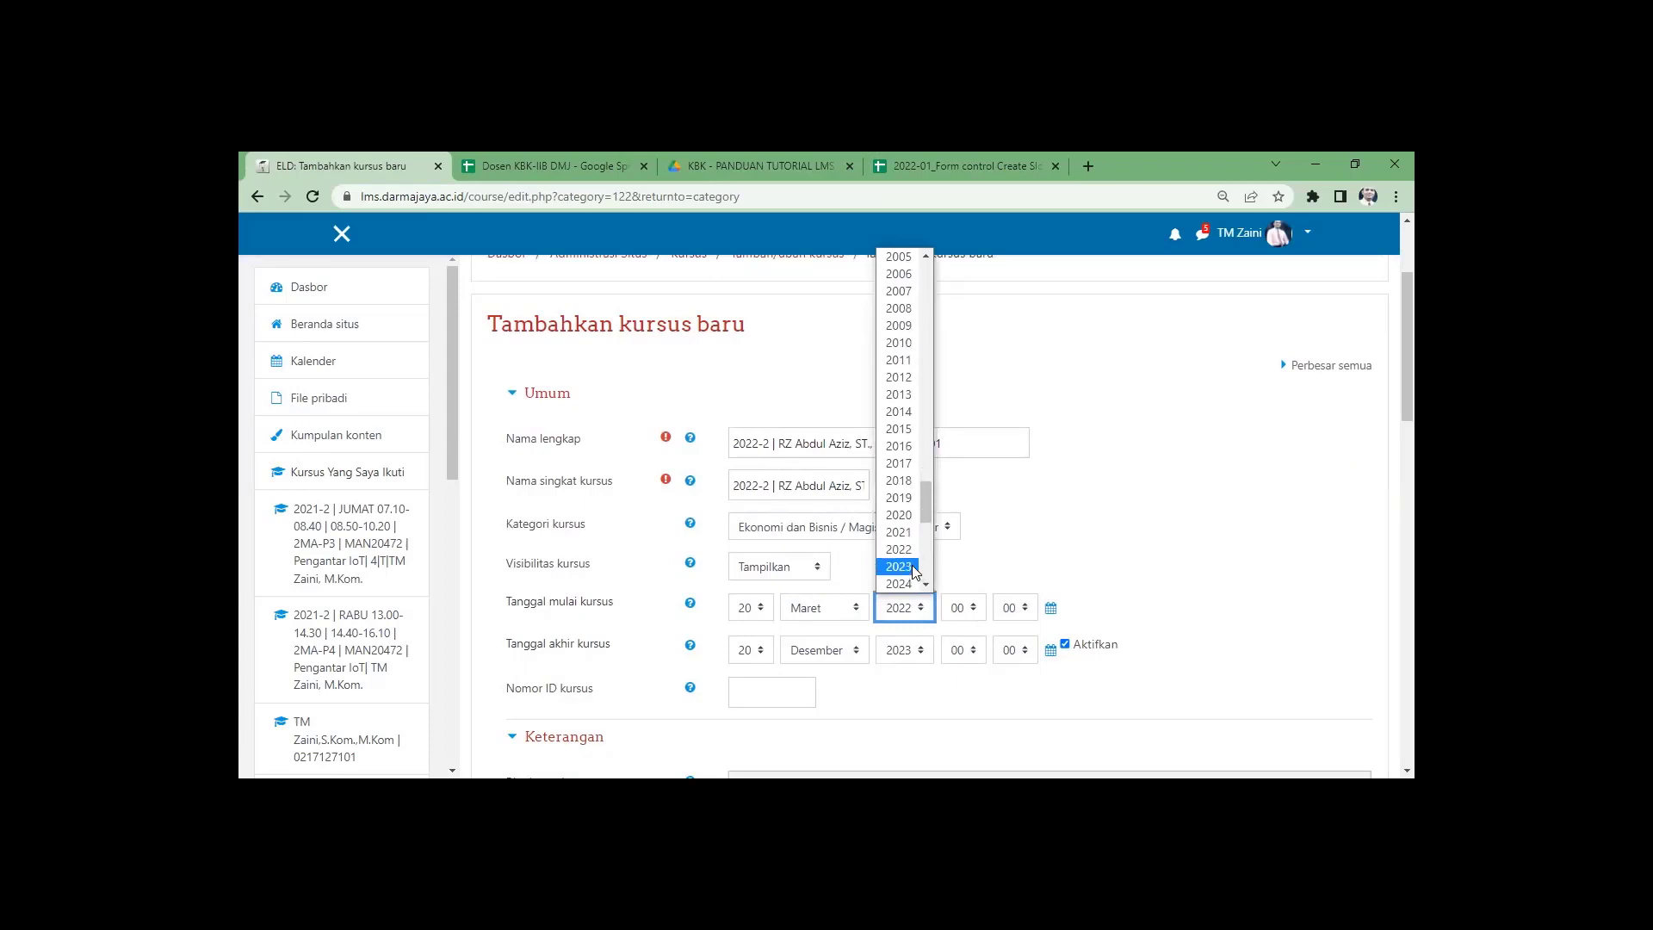
click(914, 572)
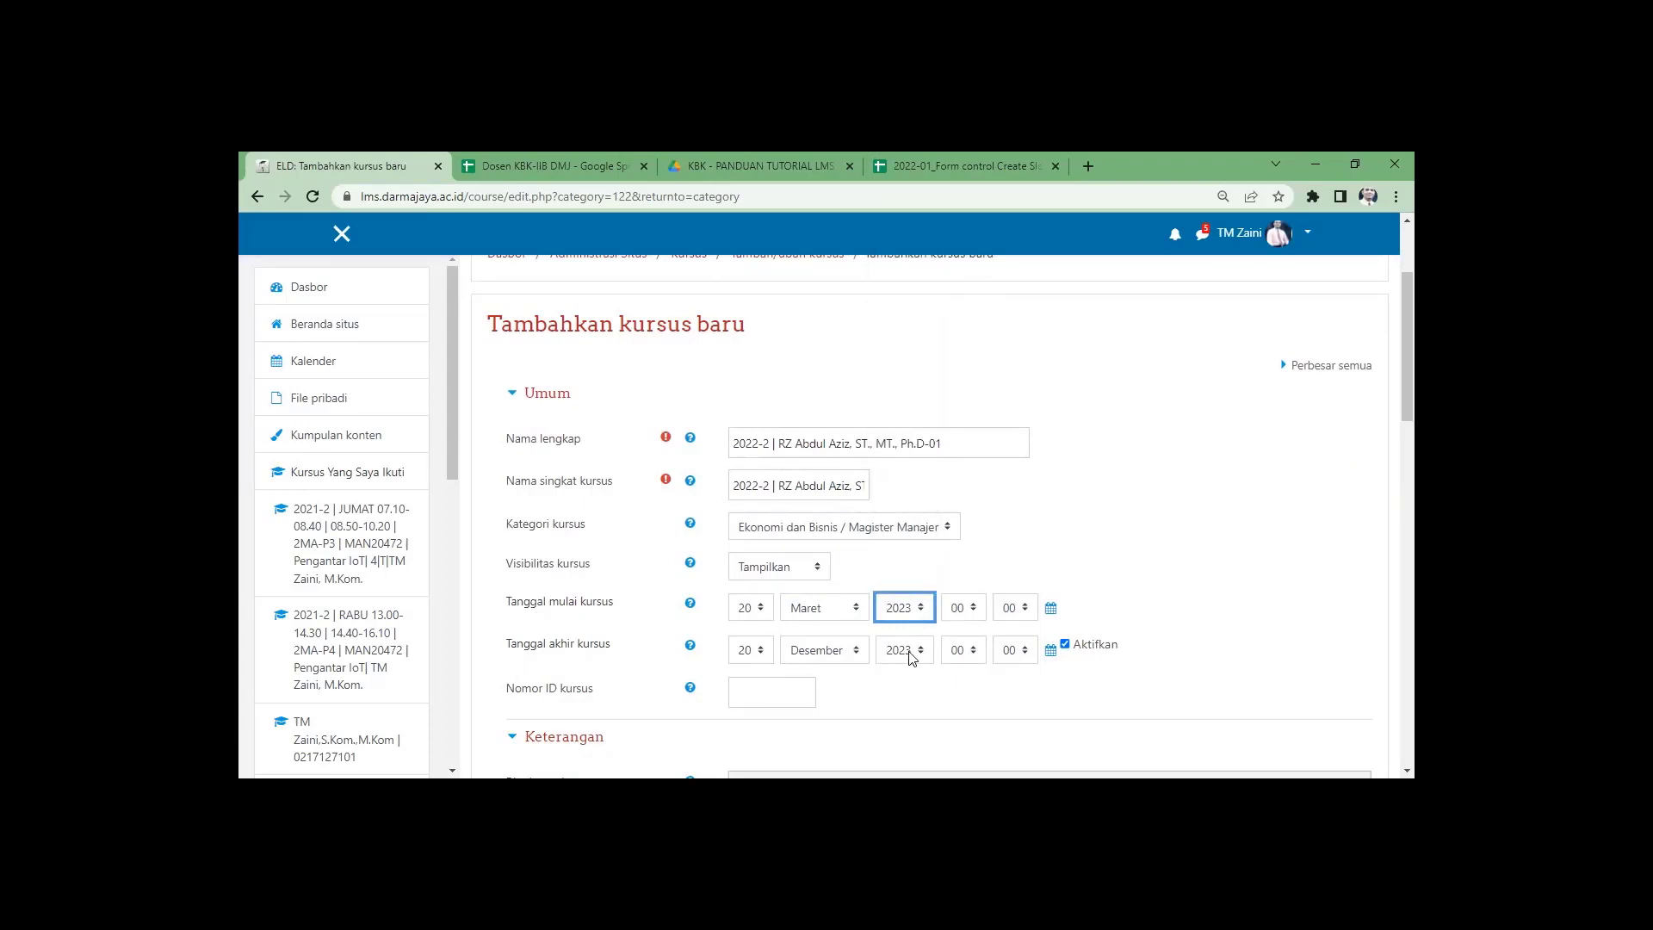
click(857, 652)
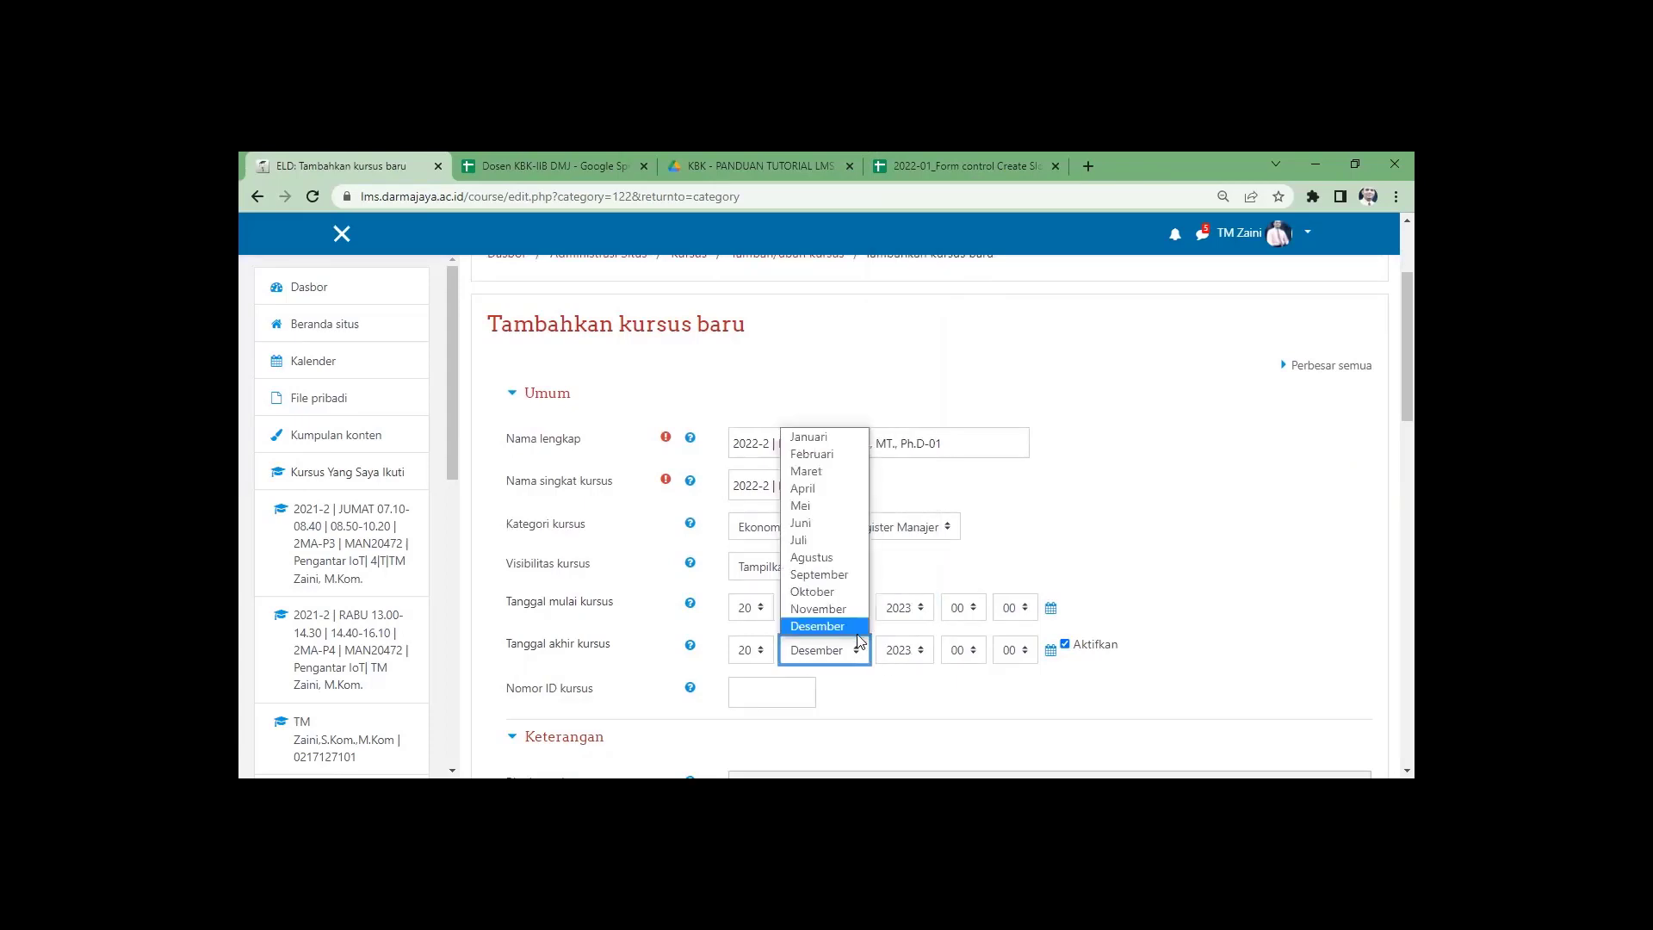
click(826, 542)
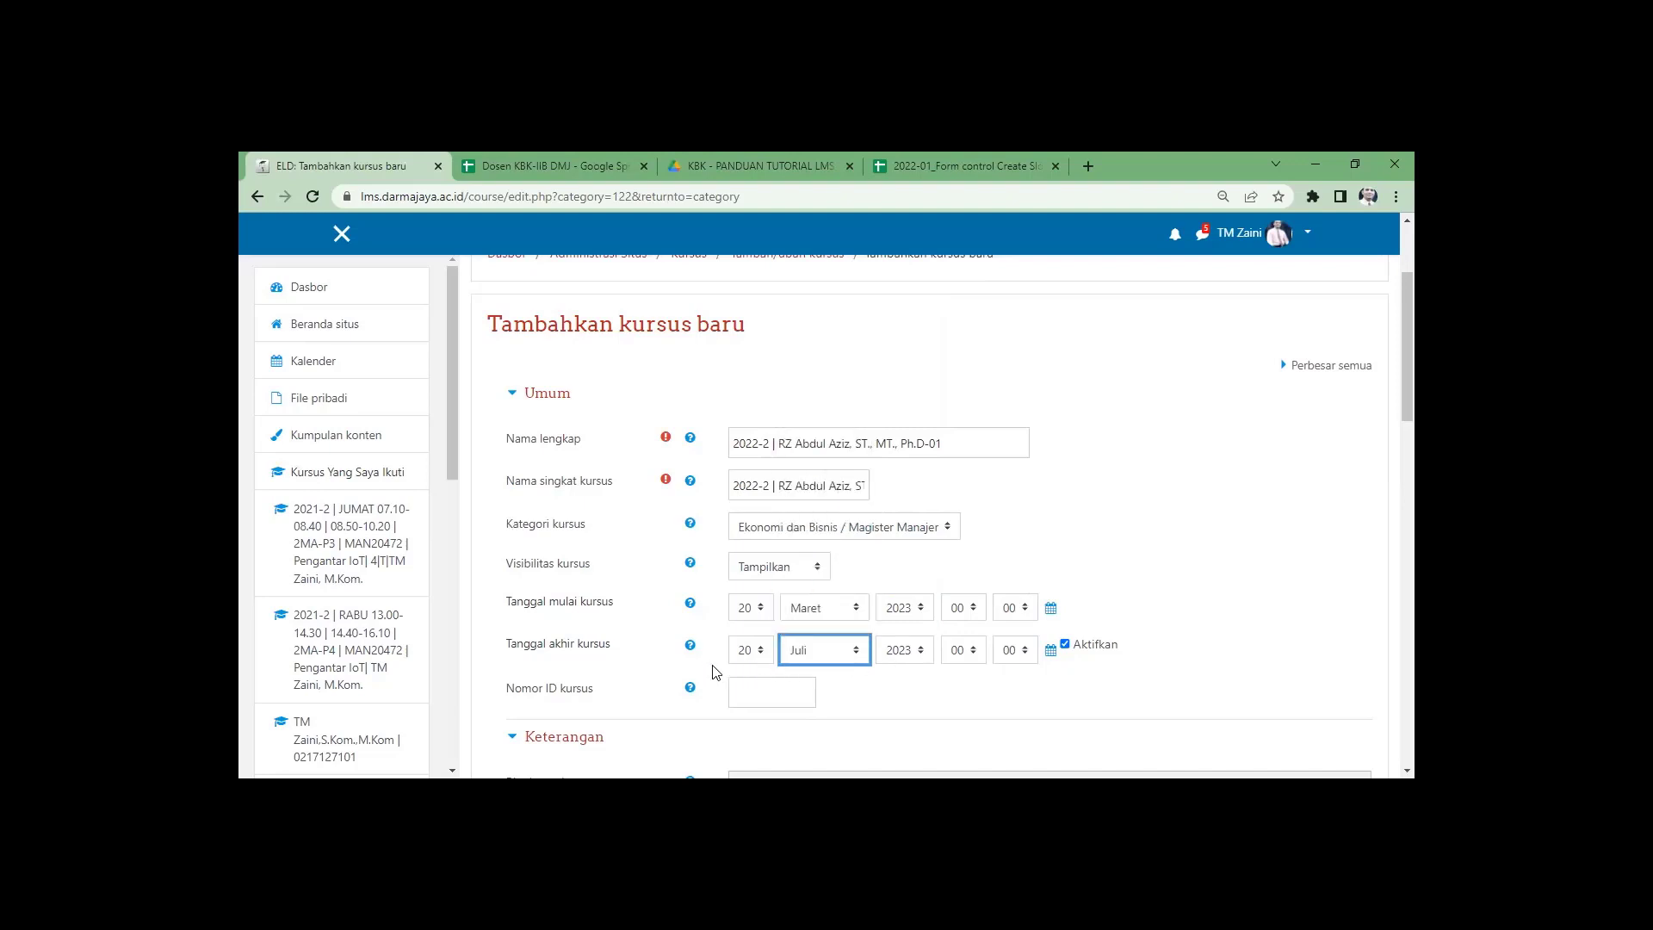
scroll(654, 664, down, 15)
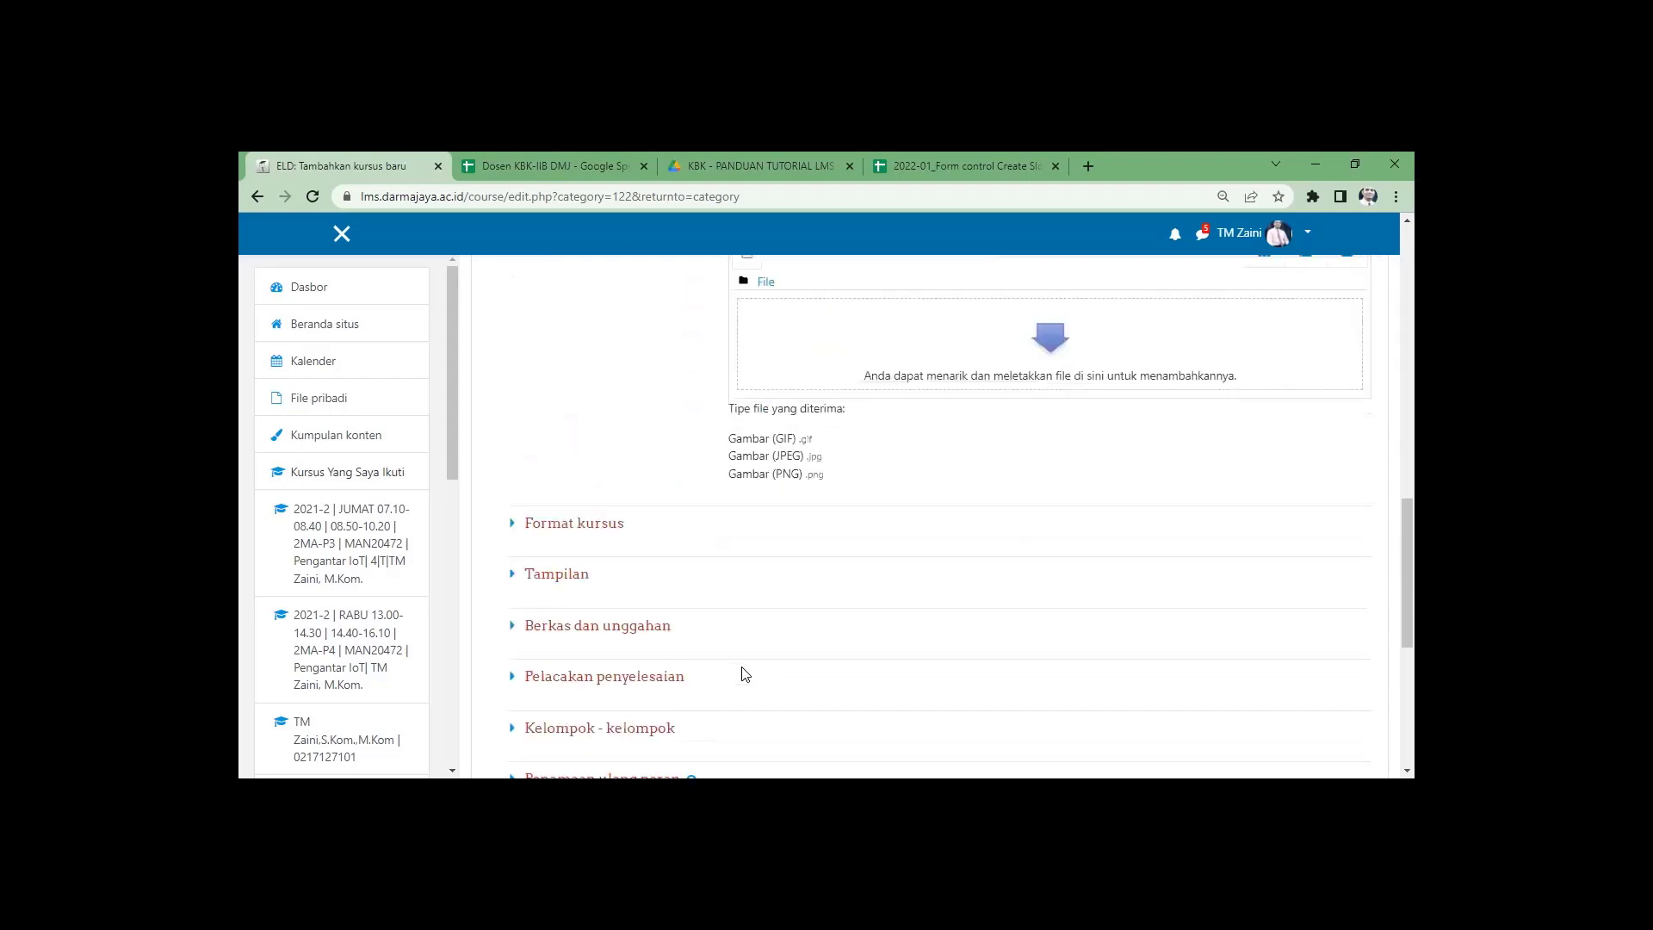
click(786, 641)
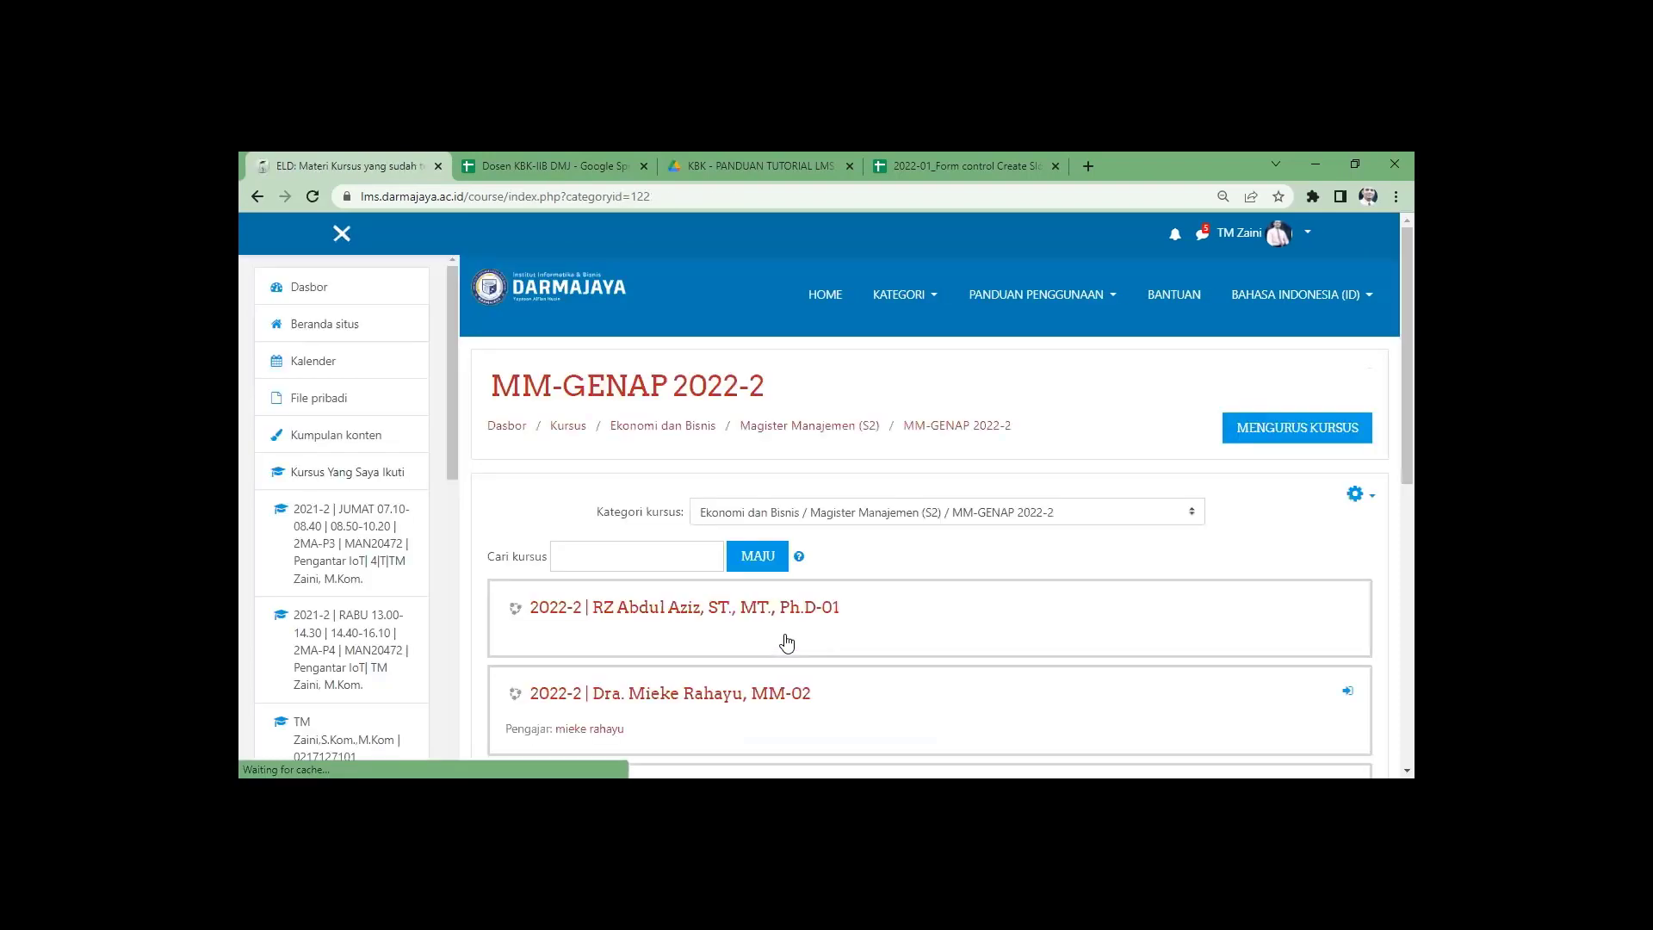
Copy the new -01 course title from the list and open a blank add-course form.
scroll(820, 626, down, 3)
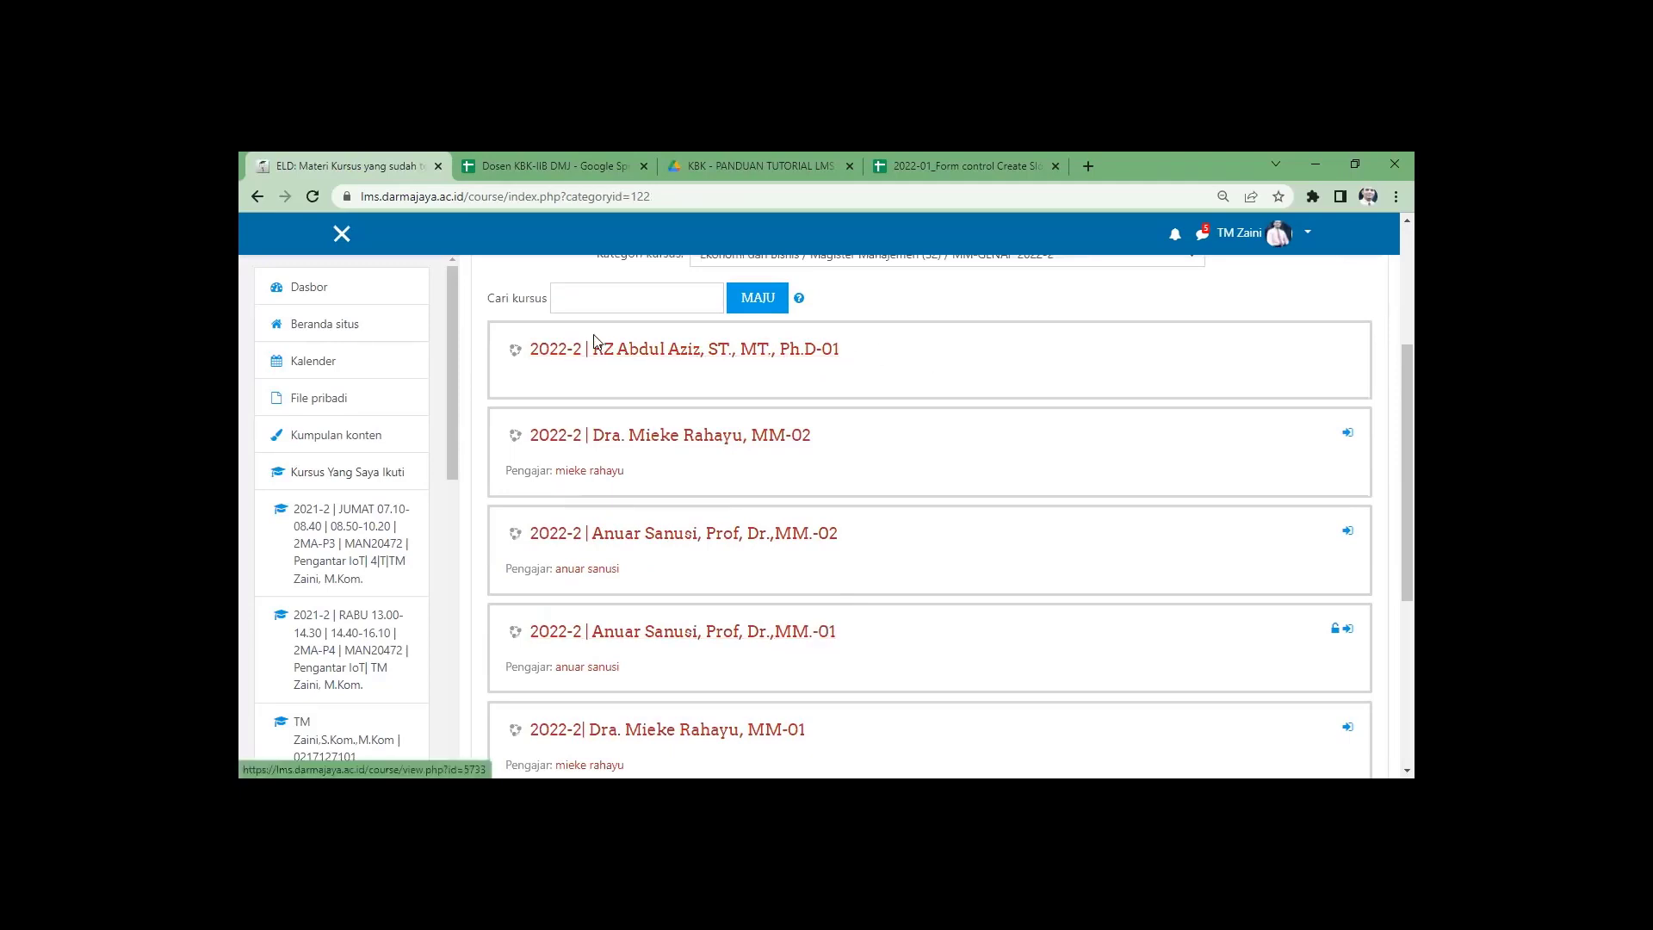
triple_click(533, 346)
key(ctrl+c)
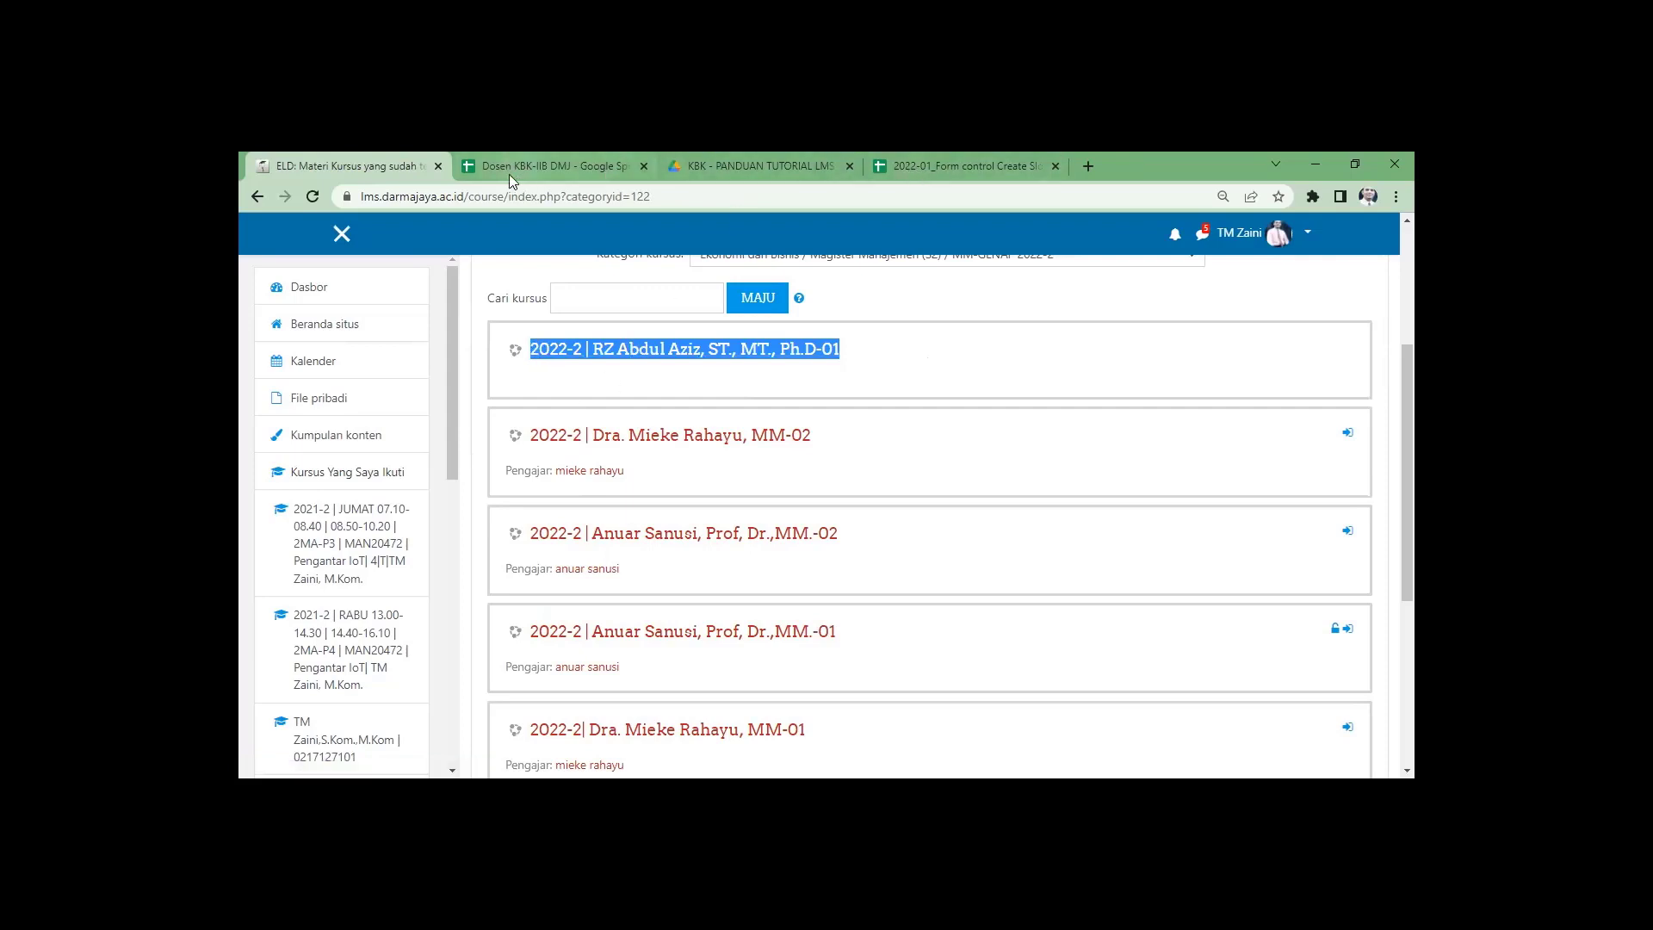
scroll(865, 566, down, 5)
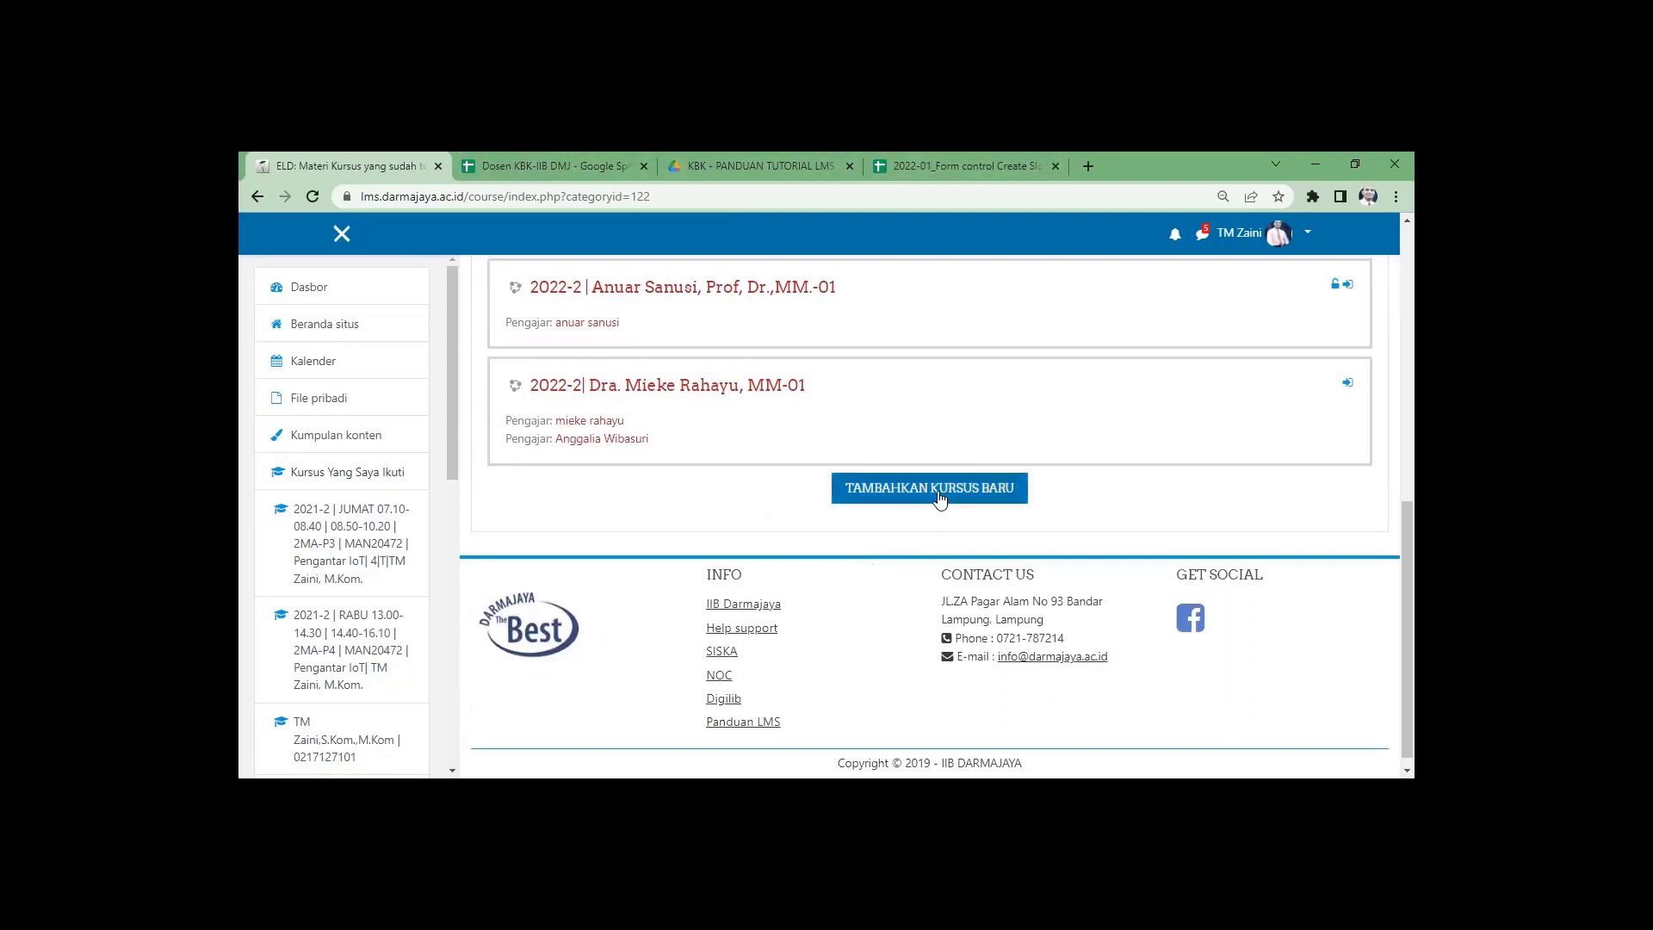
click(938, 497)
scroll(851, 540, up, 5)
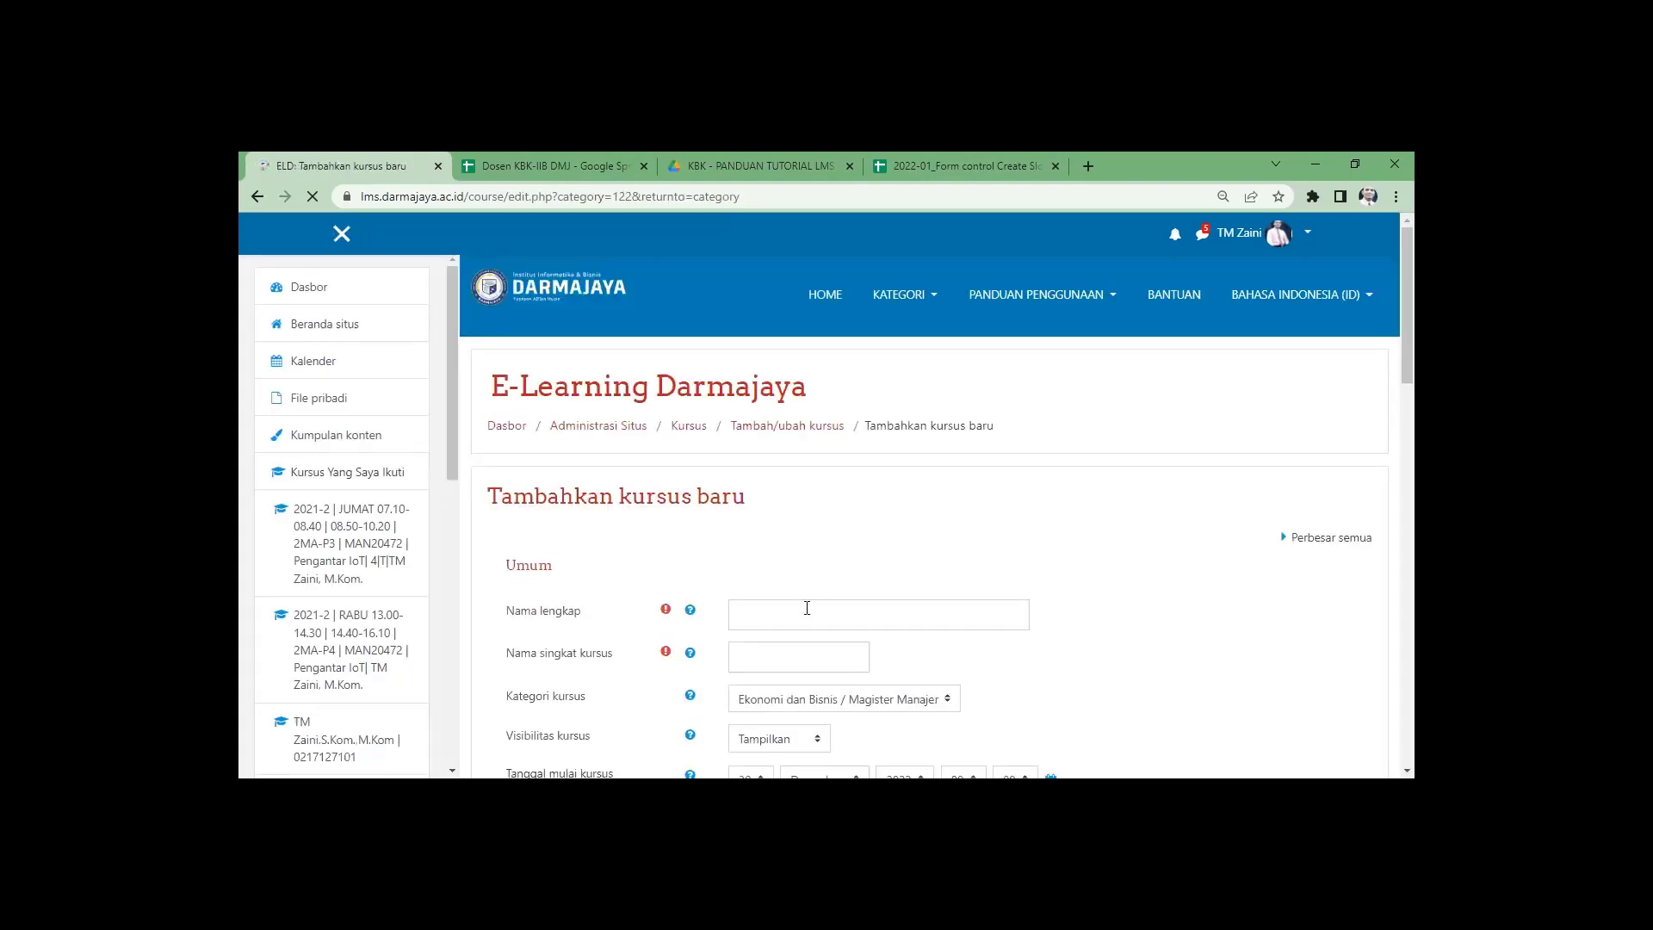
Paste the copied course name, change its section to 02, and reuse it as the short name.
click(806, 611)
key(ctrl+v)
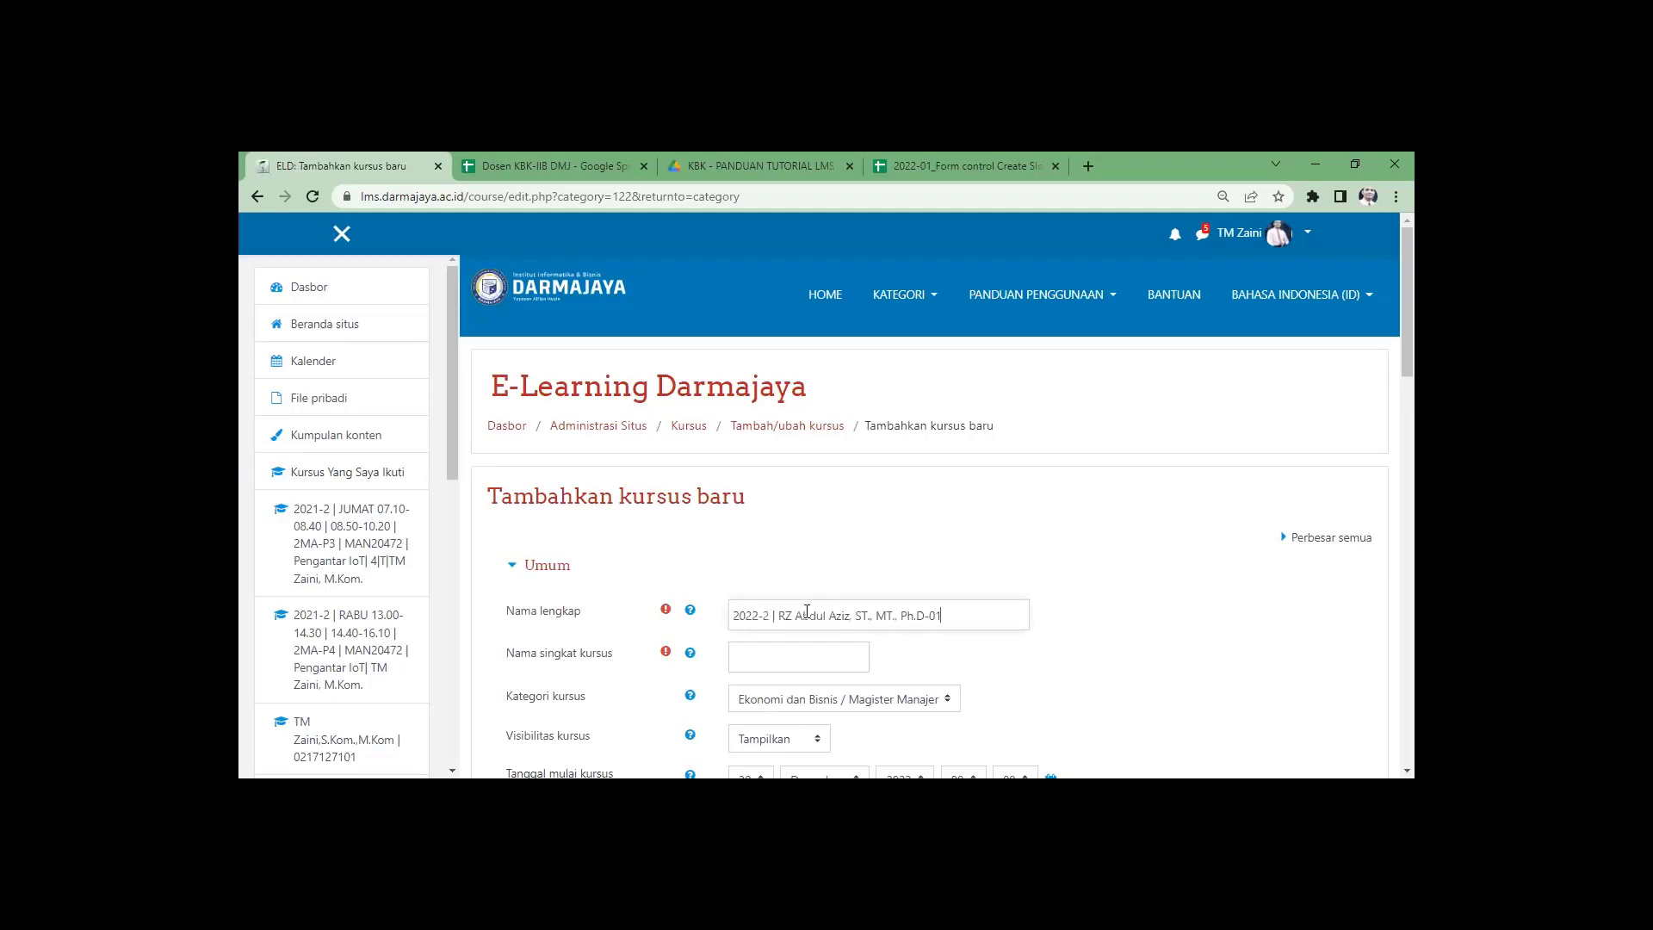
drag(938, 614, 942, 614)
text(2)
key(ctrl+a)
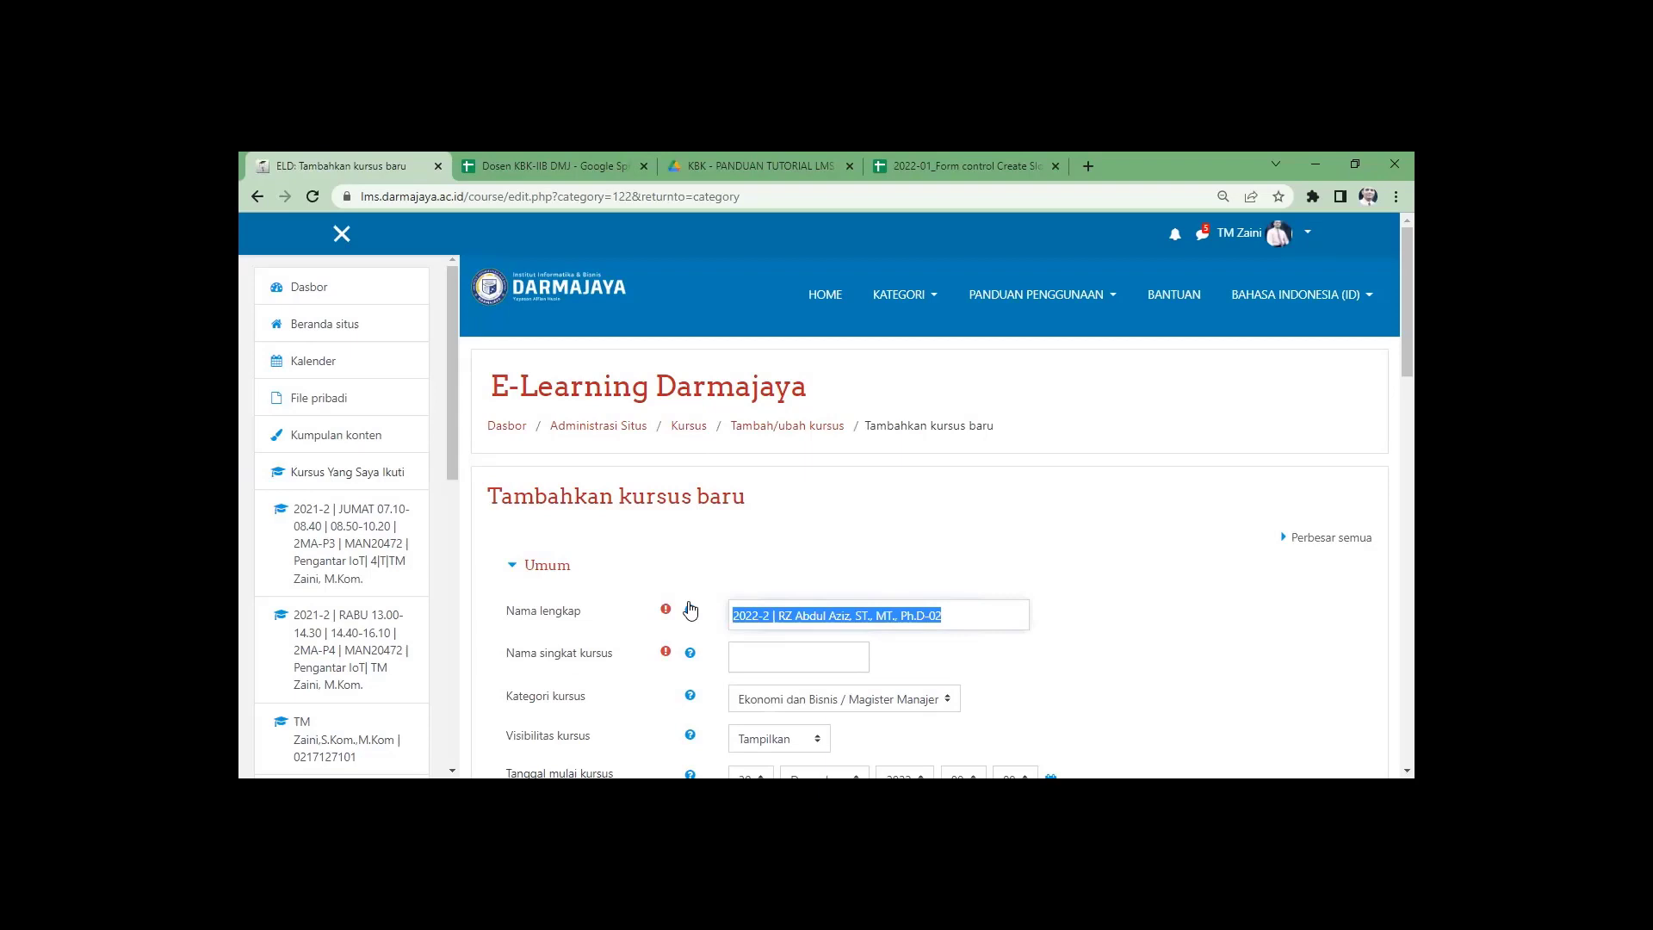
click(751, 658)
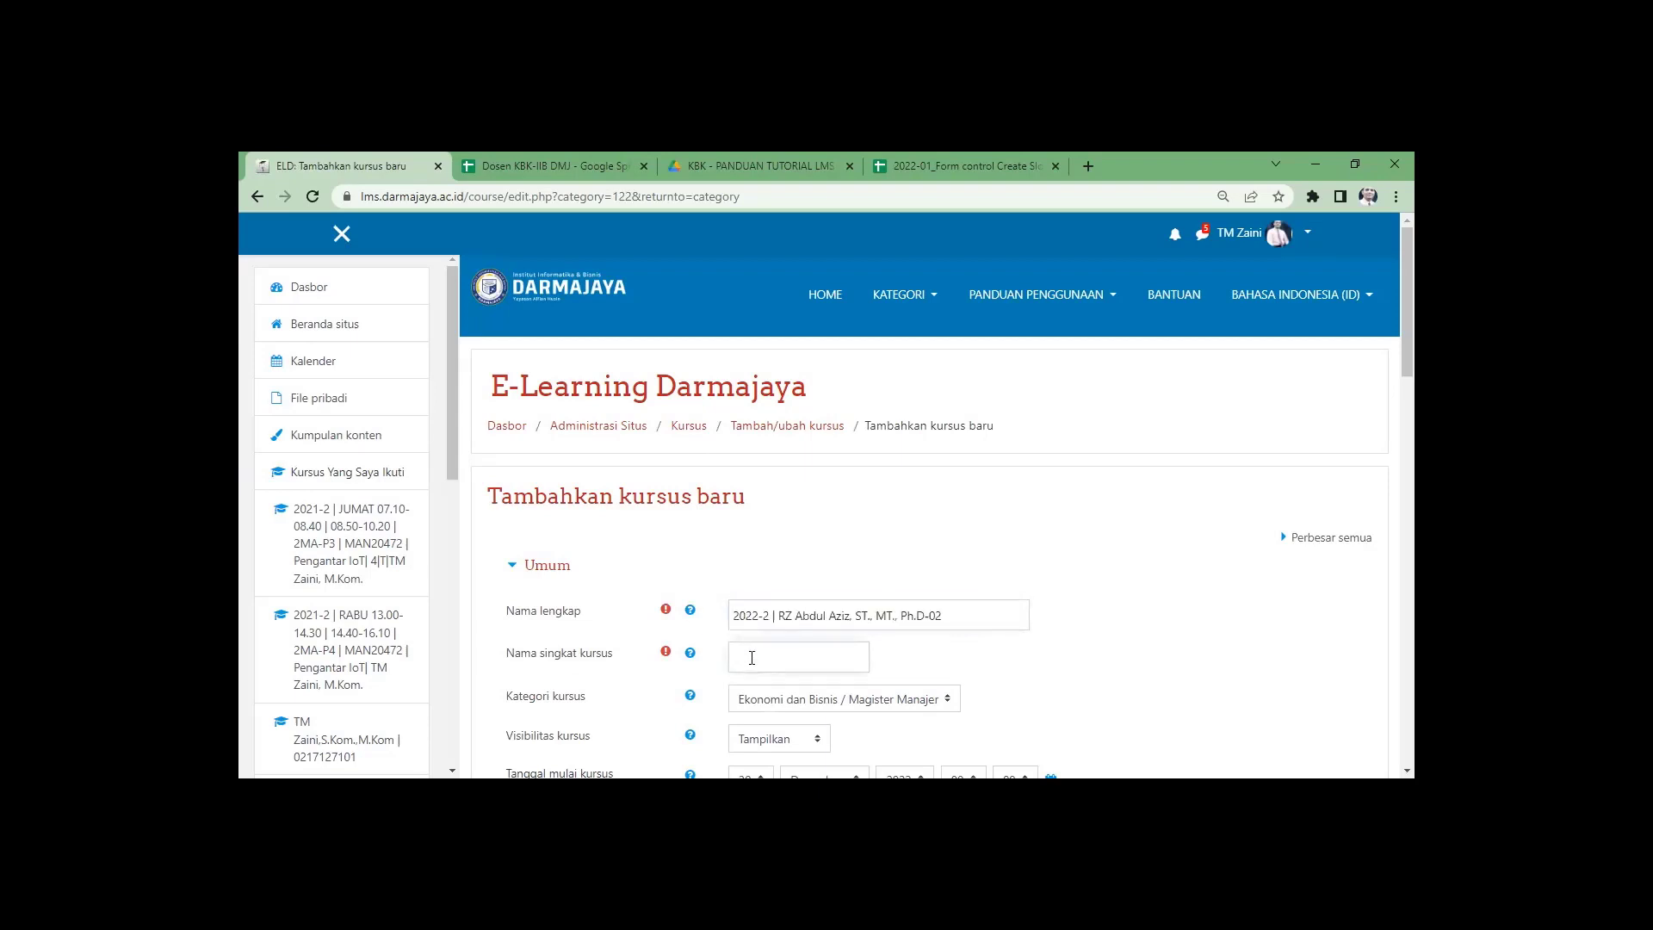
key(ctrl+v)
Set the course to run 20 Maret 2023 – 20 Juli 2023 and save it.
scroll(699, 662, down, 2)
click(824, 609)
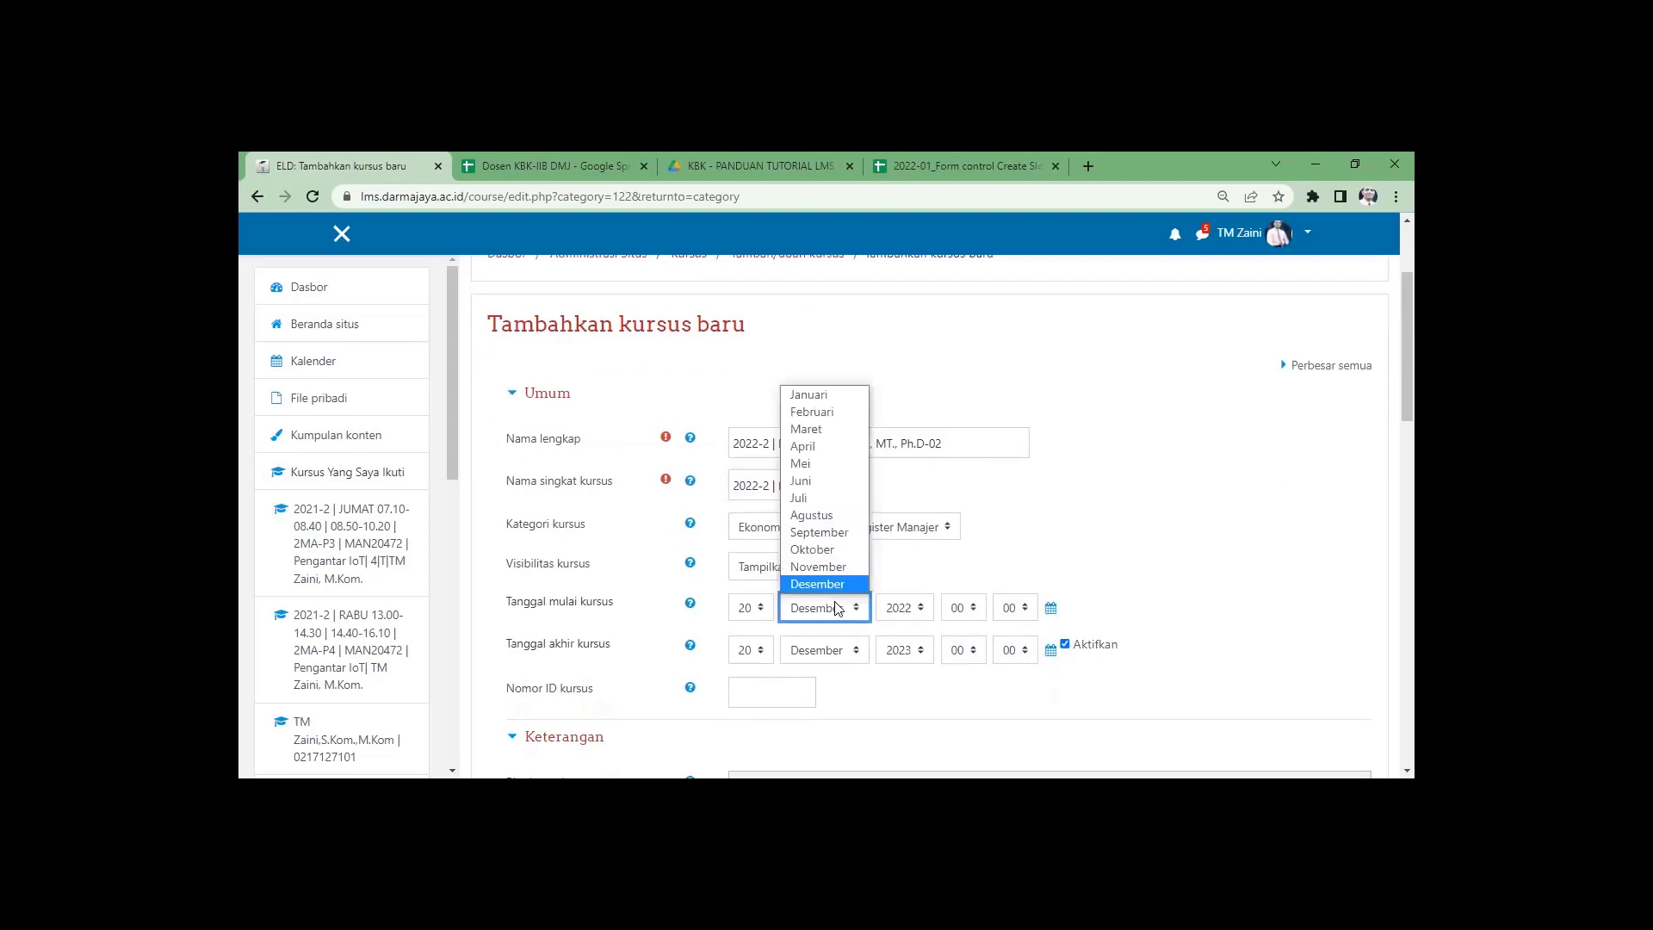
click(819, 437)
click(922, 610)
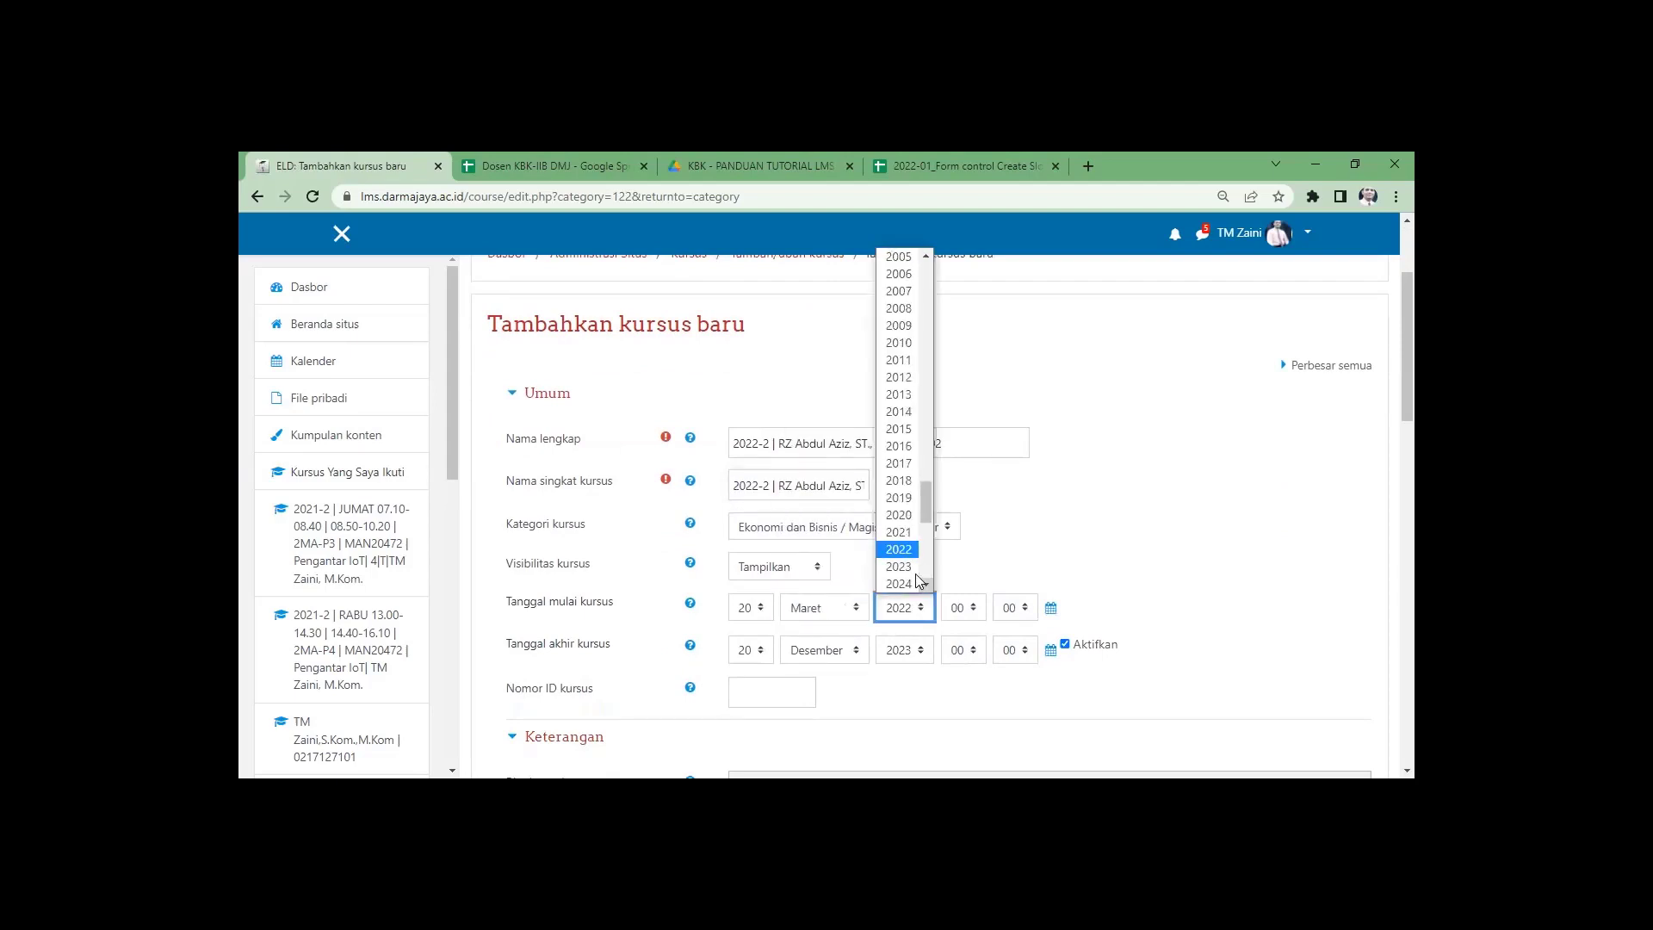
click(899, 561)
click(843, 652)
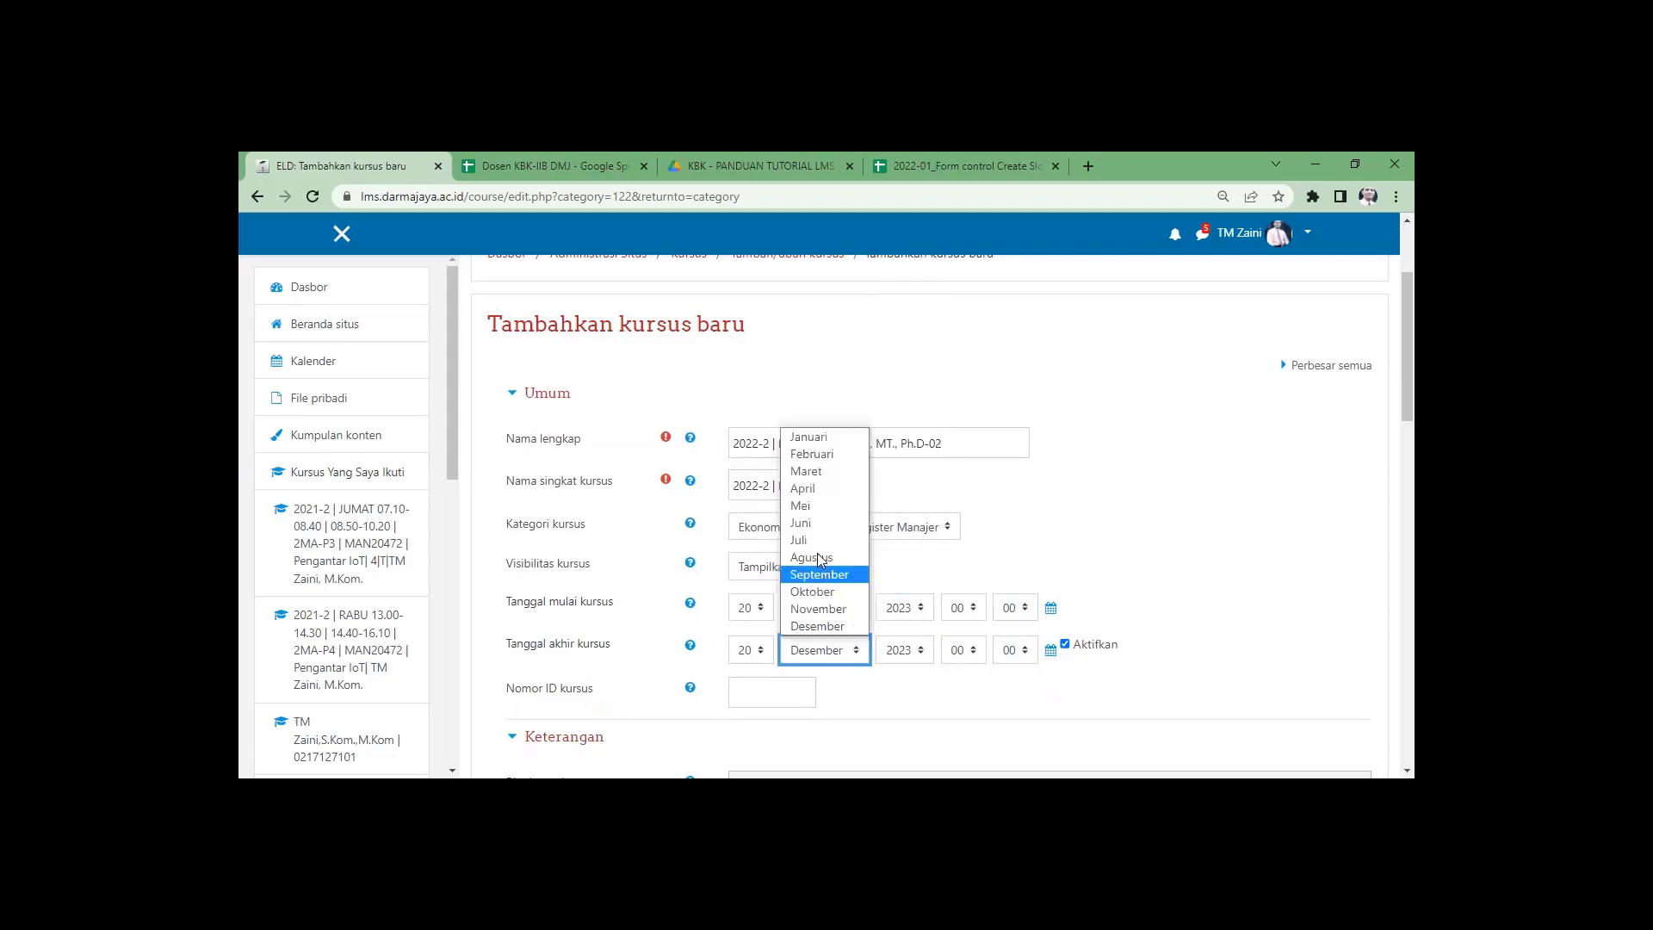
click(810, 535)
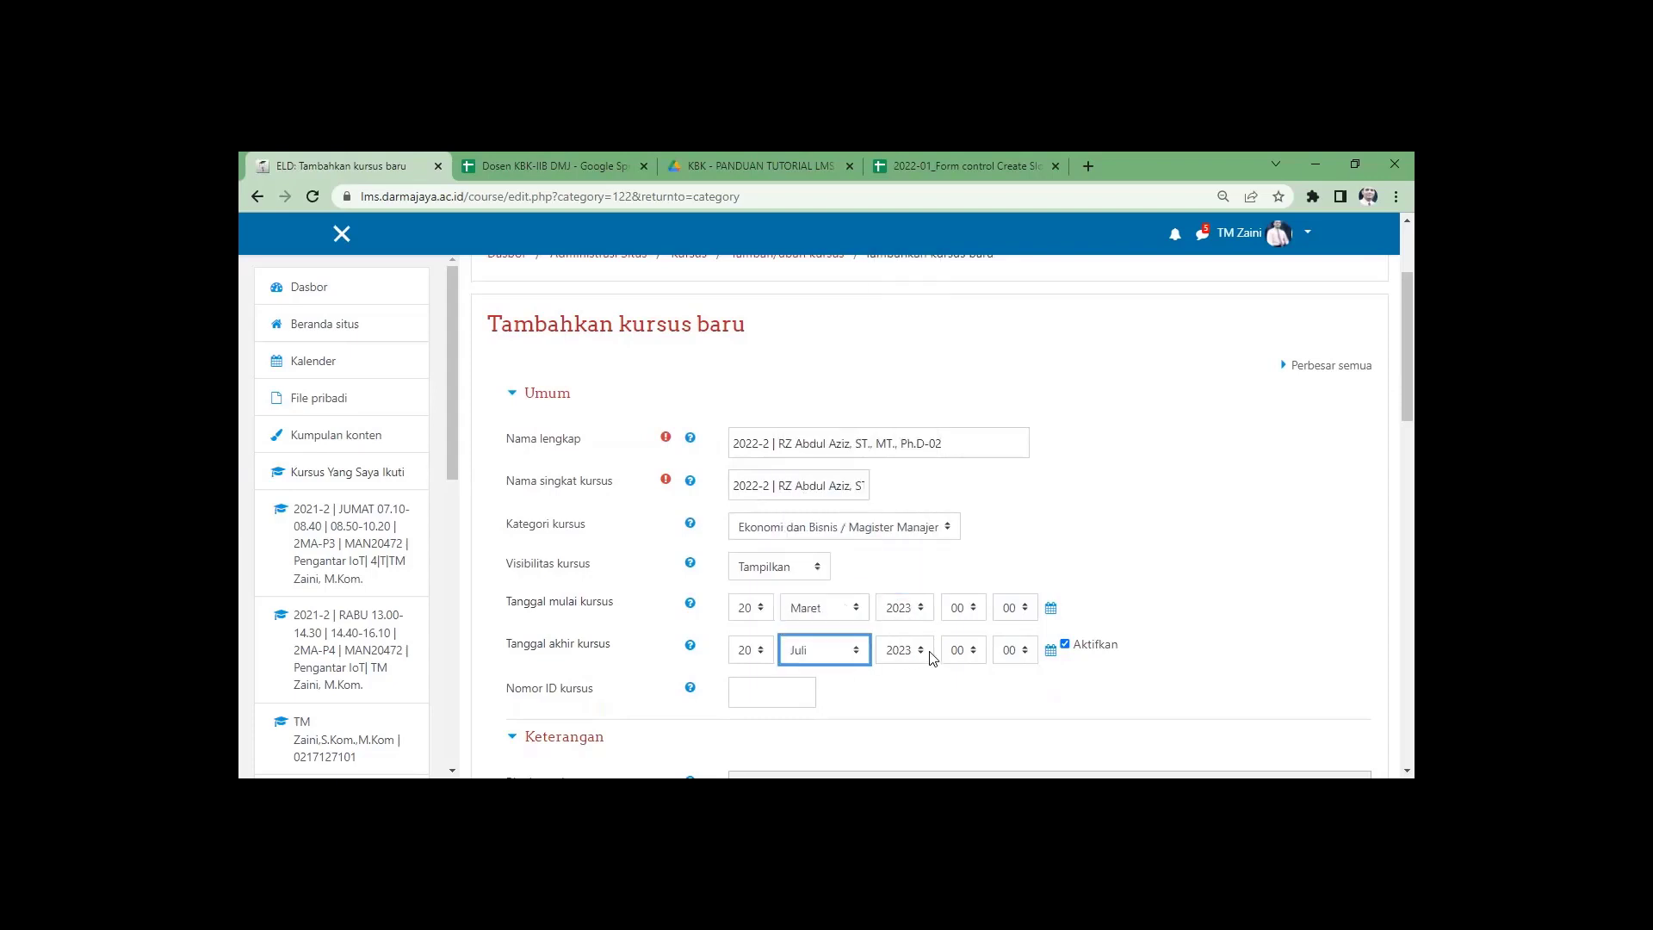
click(665, 663)
scroll(663, 662, down, 3)
scroll(662, 662, down, 12)
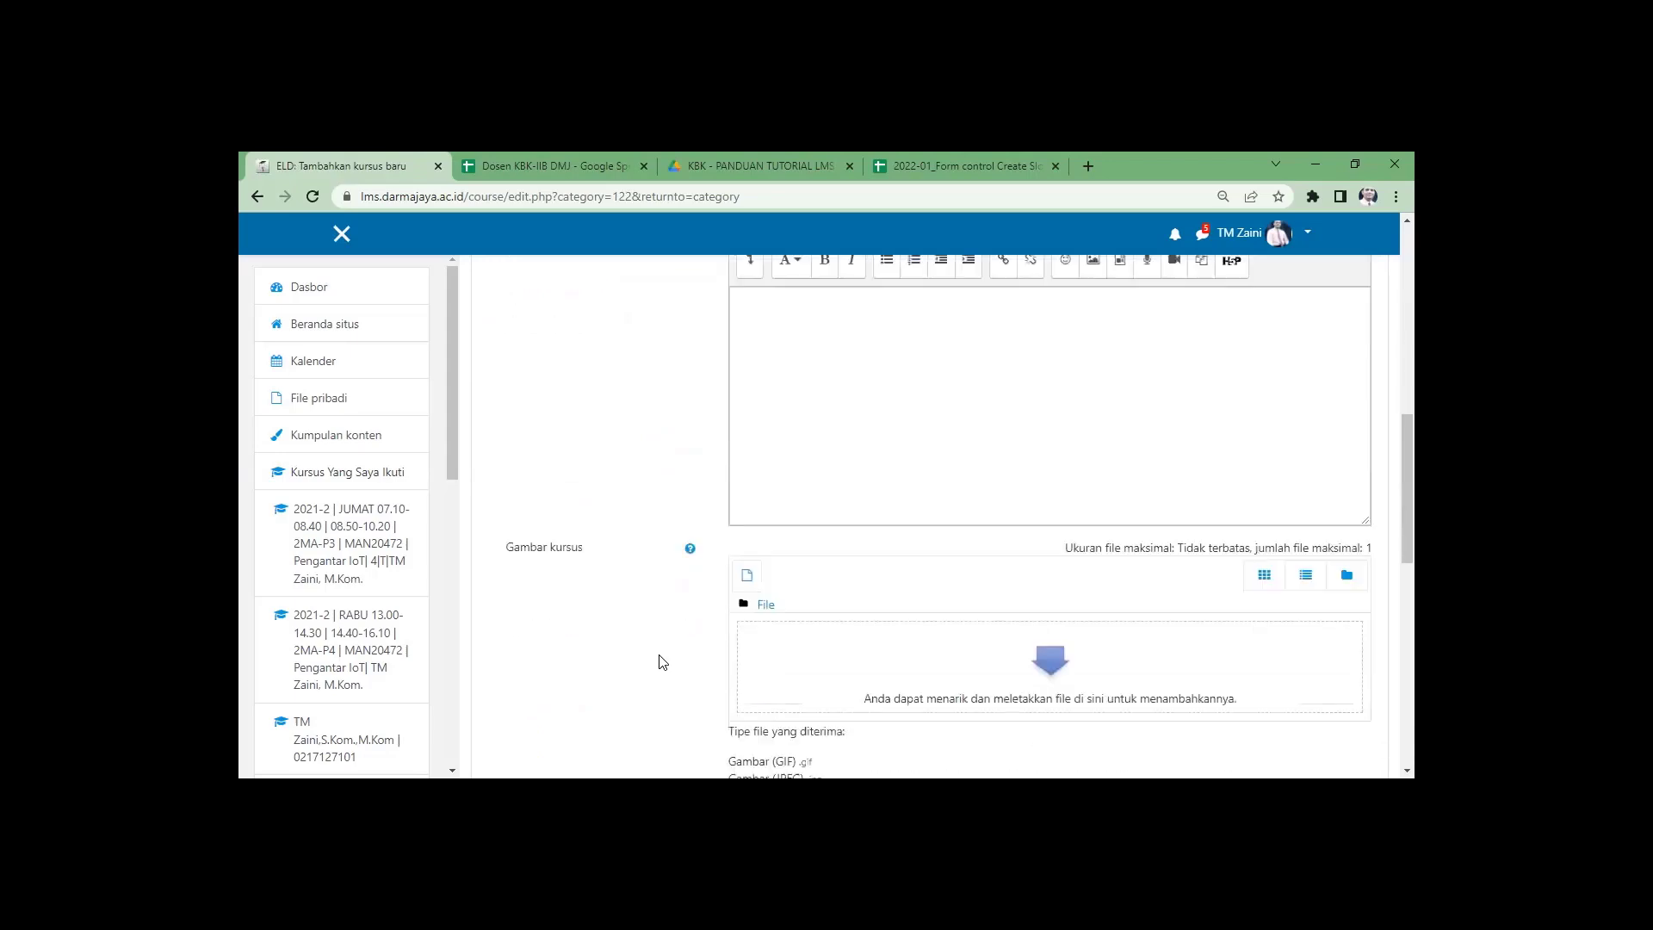
click(770, 550)
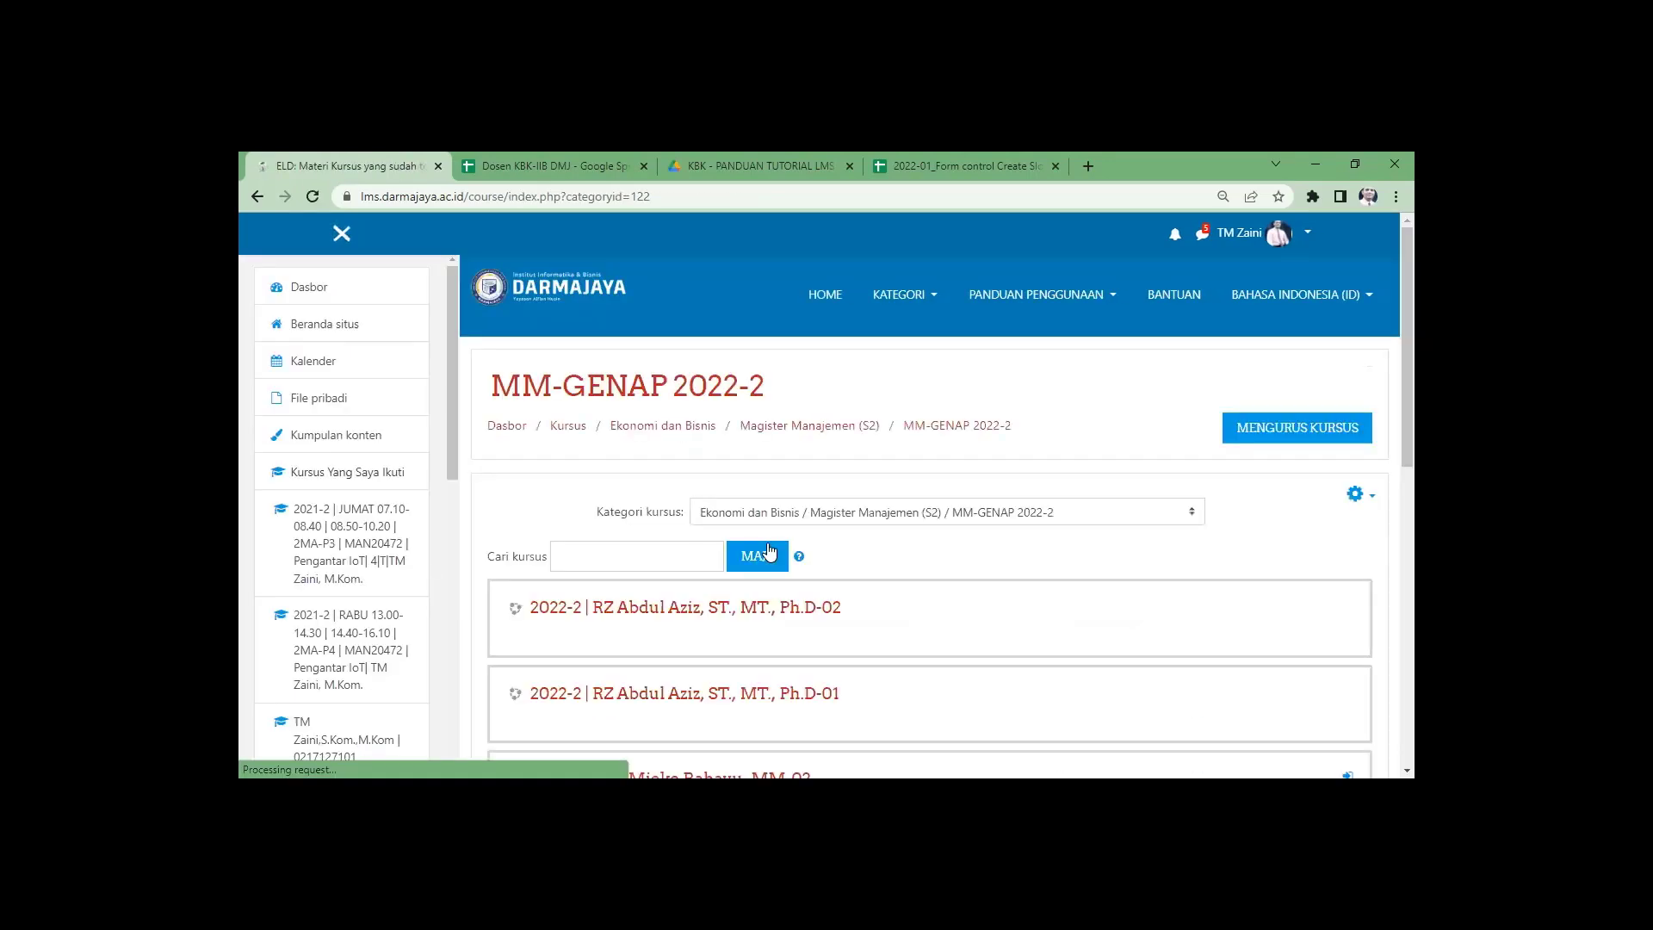
Open the -01 course's Pengguna terdaftar list via its administration page and start enrolling a user.
scroll(764, 626, down, 3)
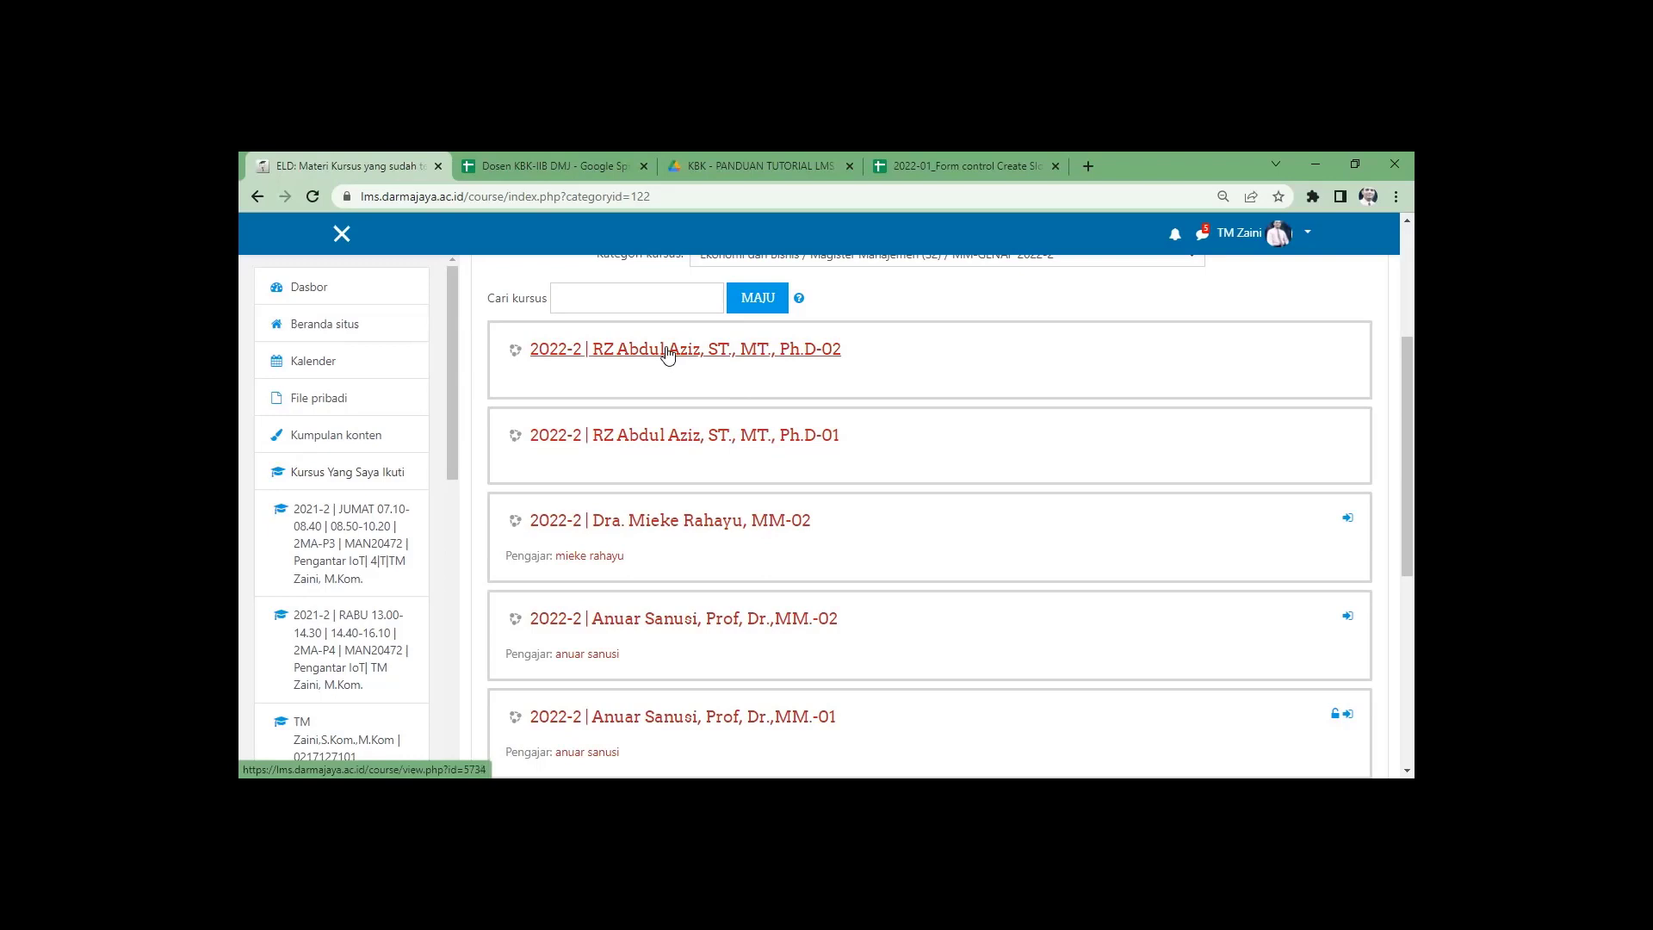
click(683, 443)
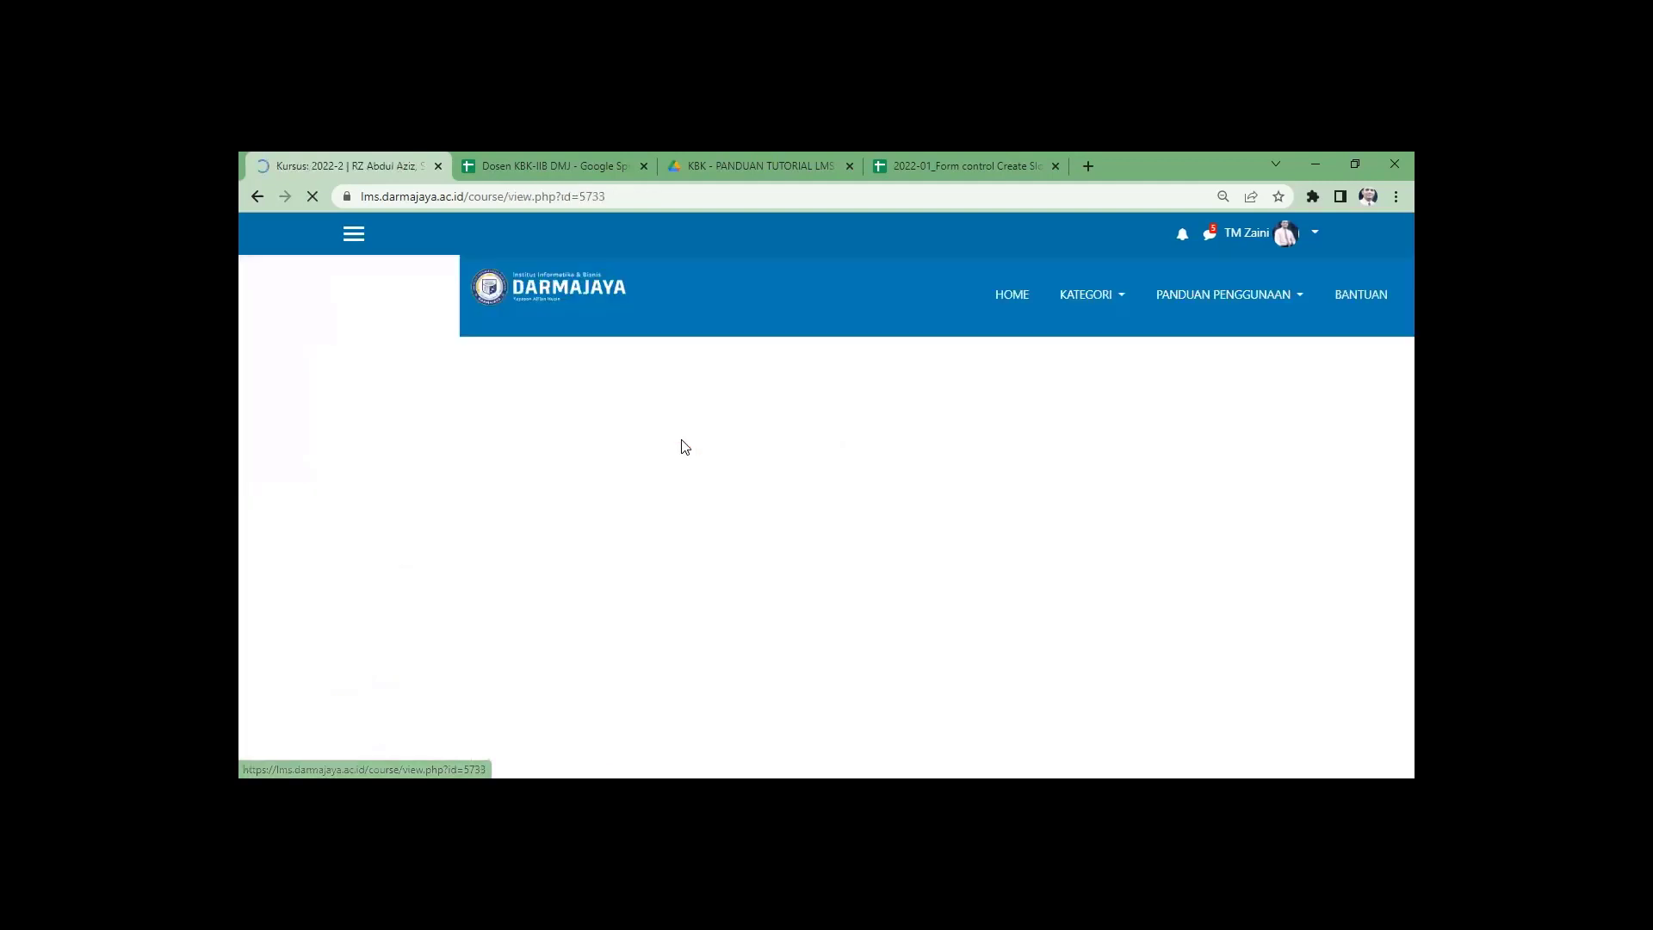
click(1353, 389)
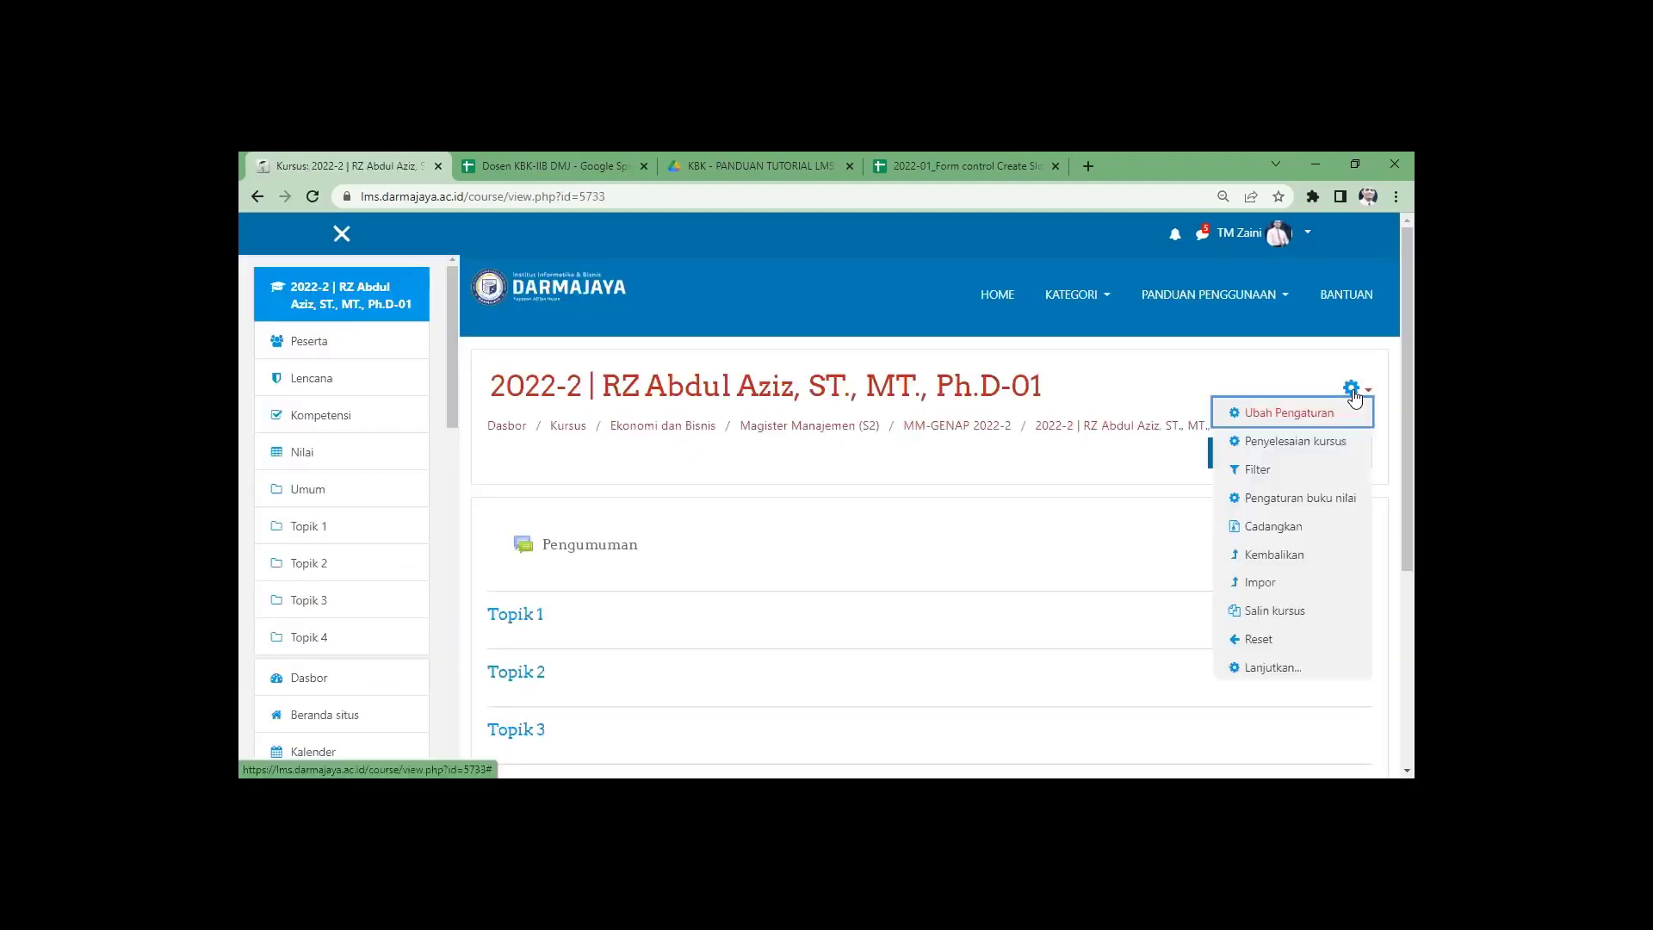
click(1270, 668)
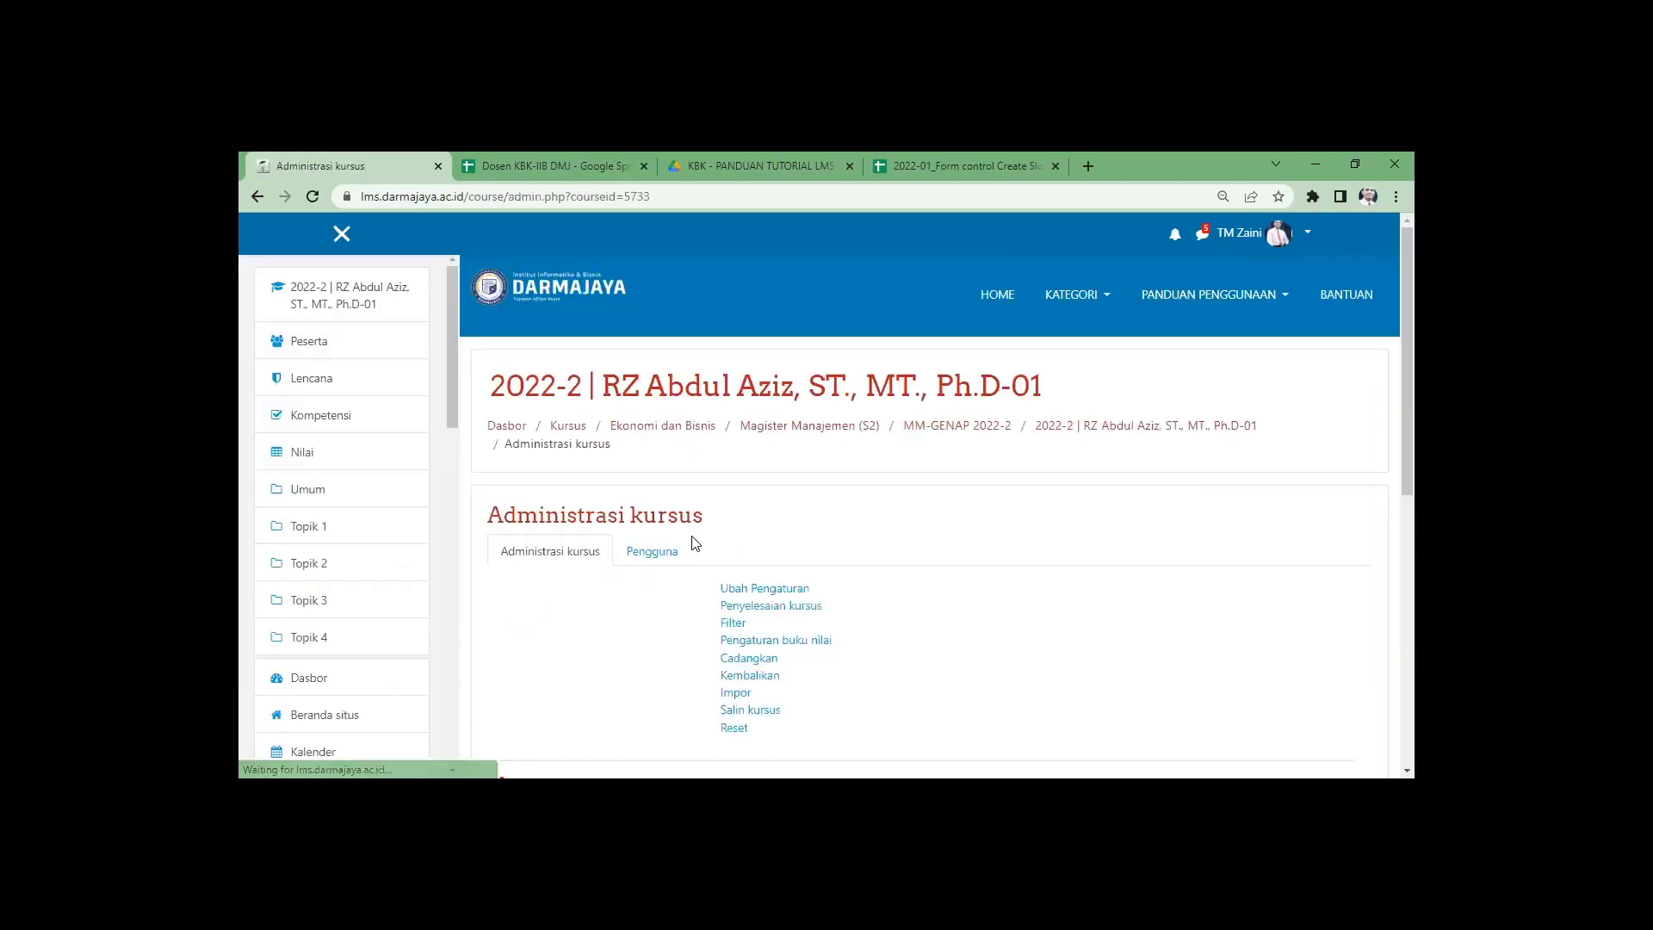
click(668, 552)
click(766, 592)
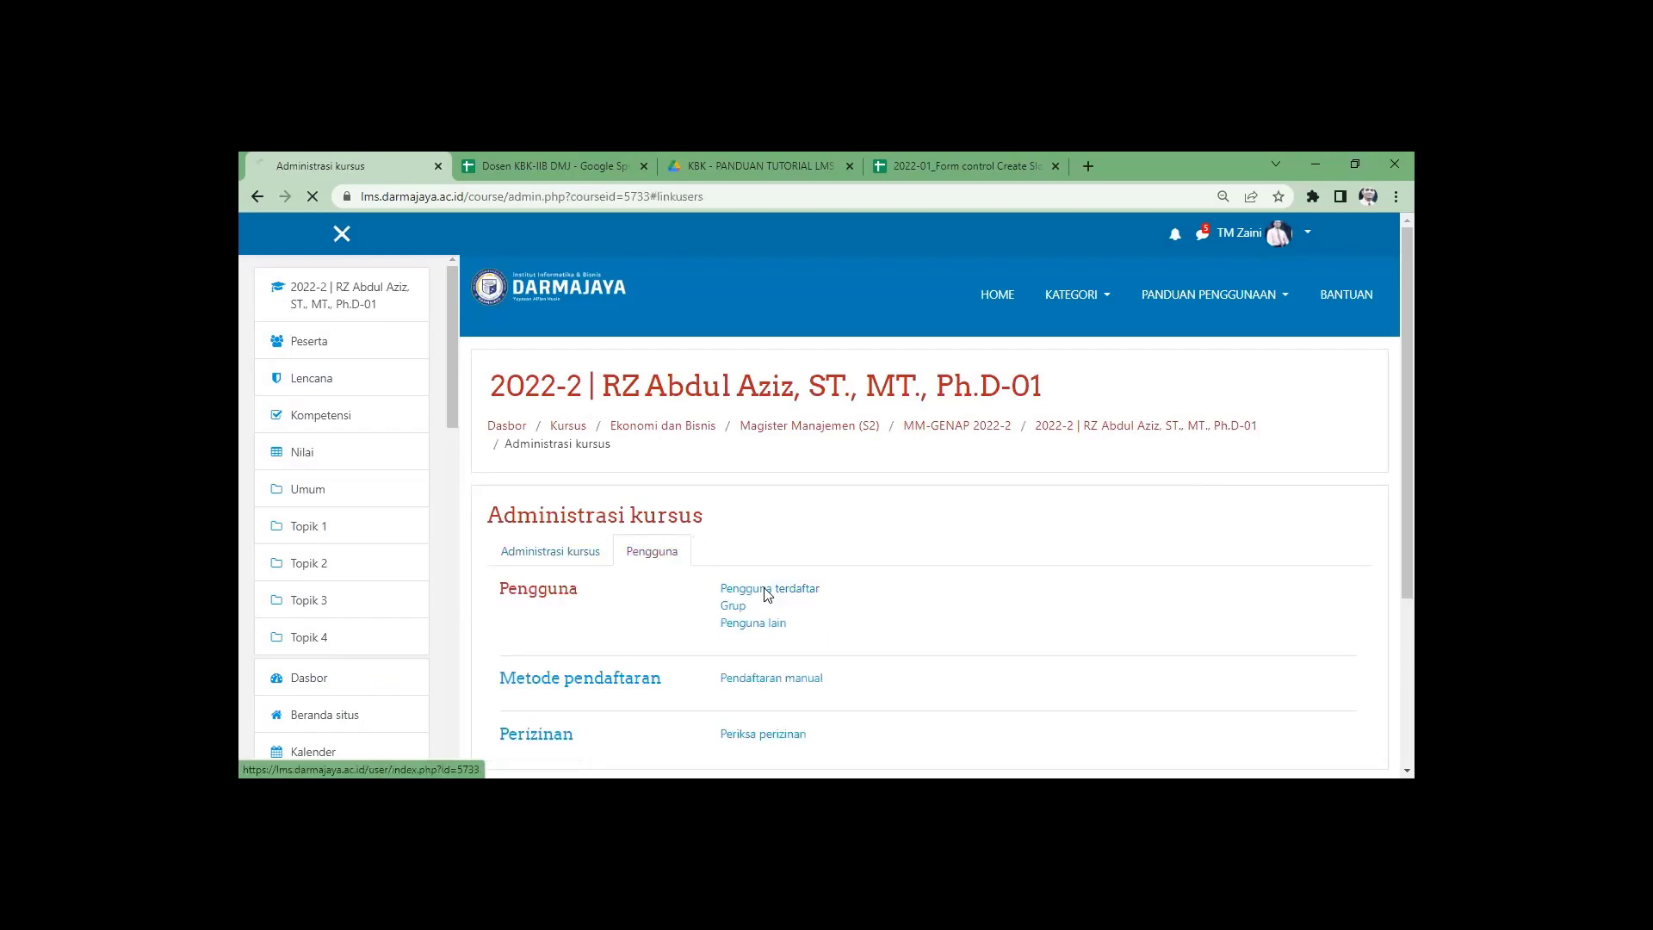
scroll(977, 560, down, 3)
click(1273, 277)
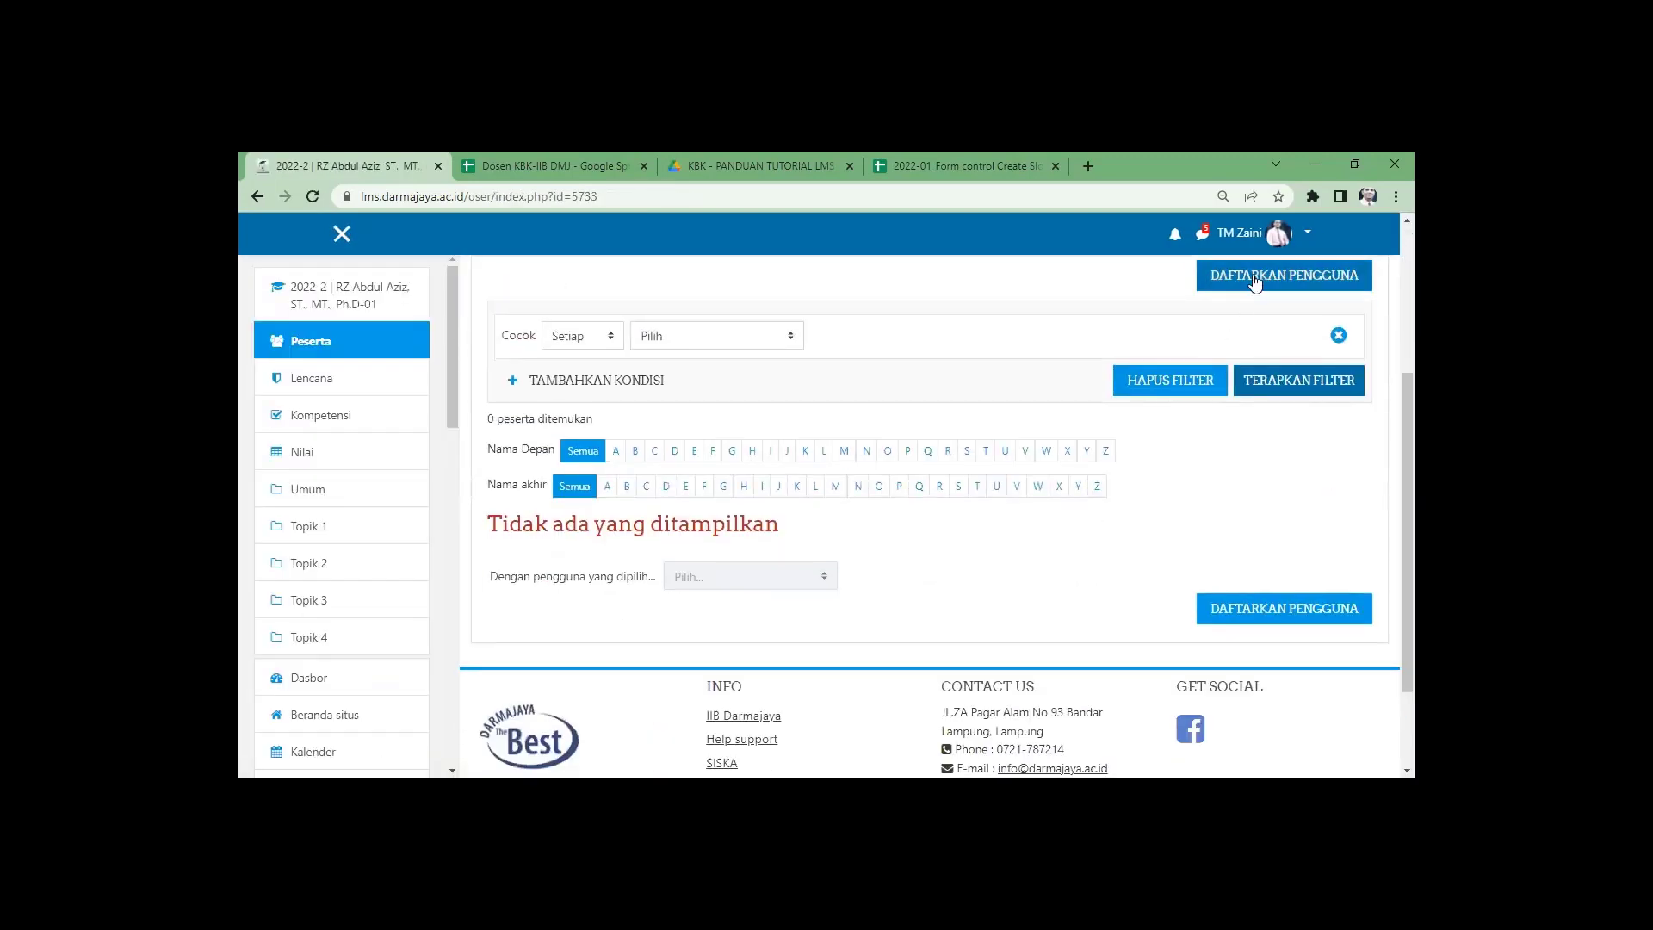
Enrol the second lecturer in the -01 course as Pengajar, then open its manual enrolment settings.
scroll(827, 513, up, 2)
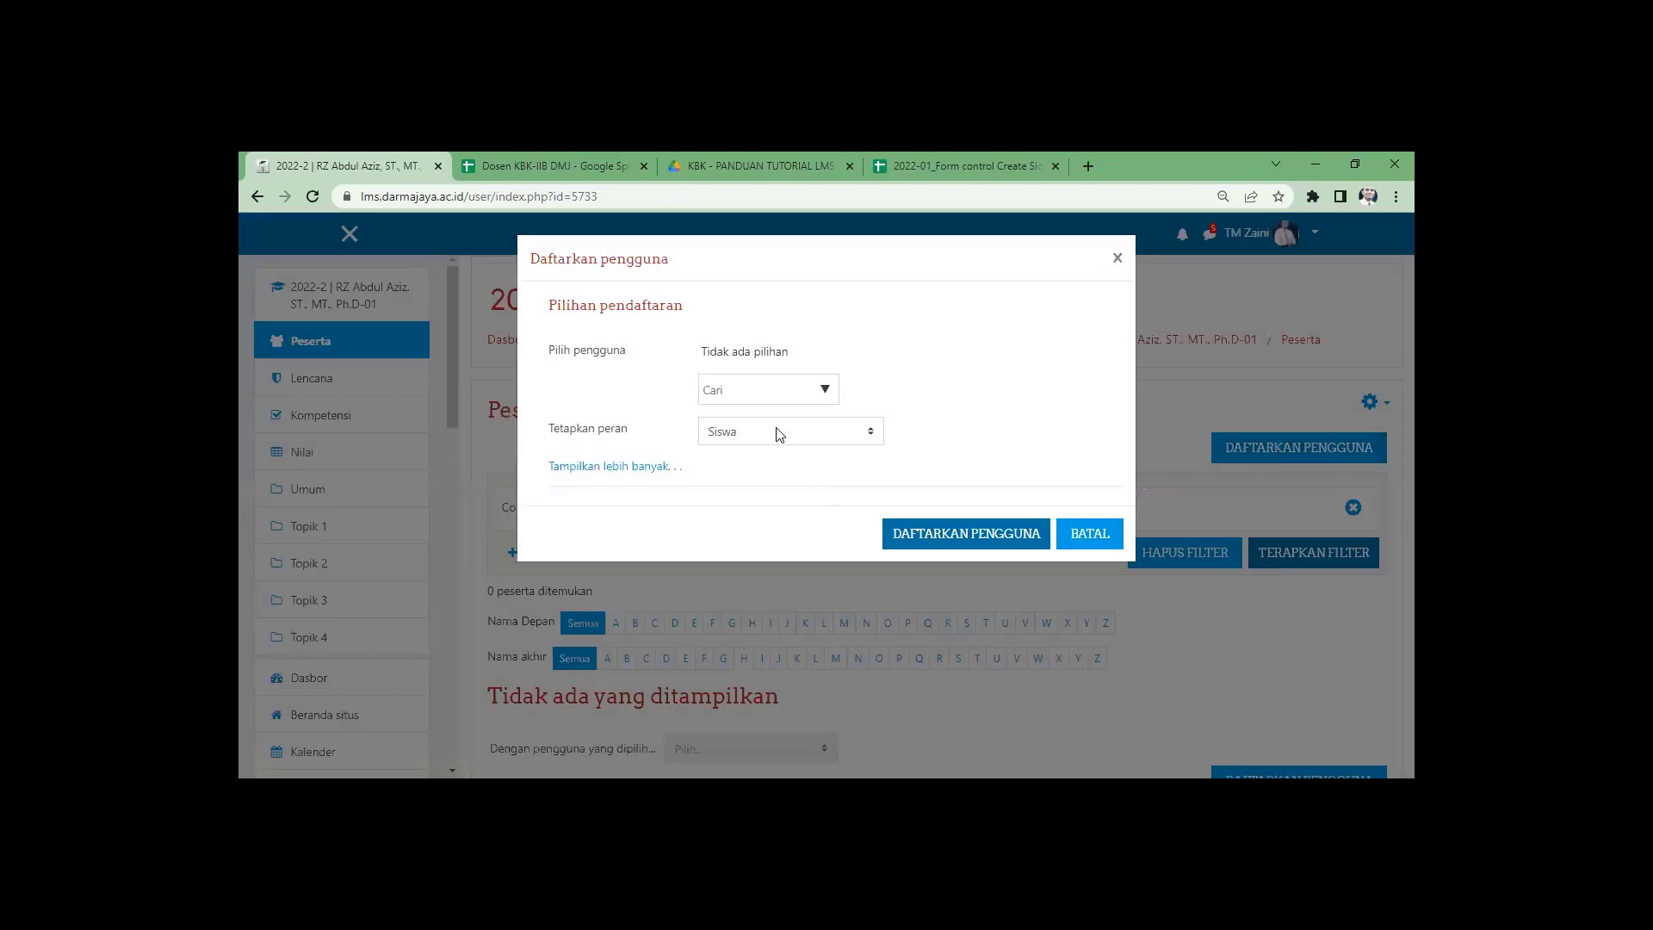
click(779, 433)
click(748, 473)
click(753, 389)
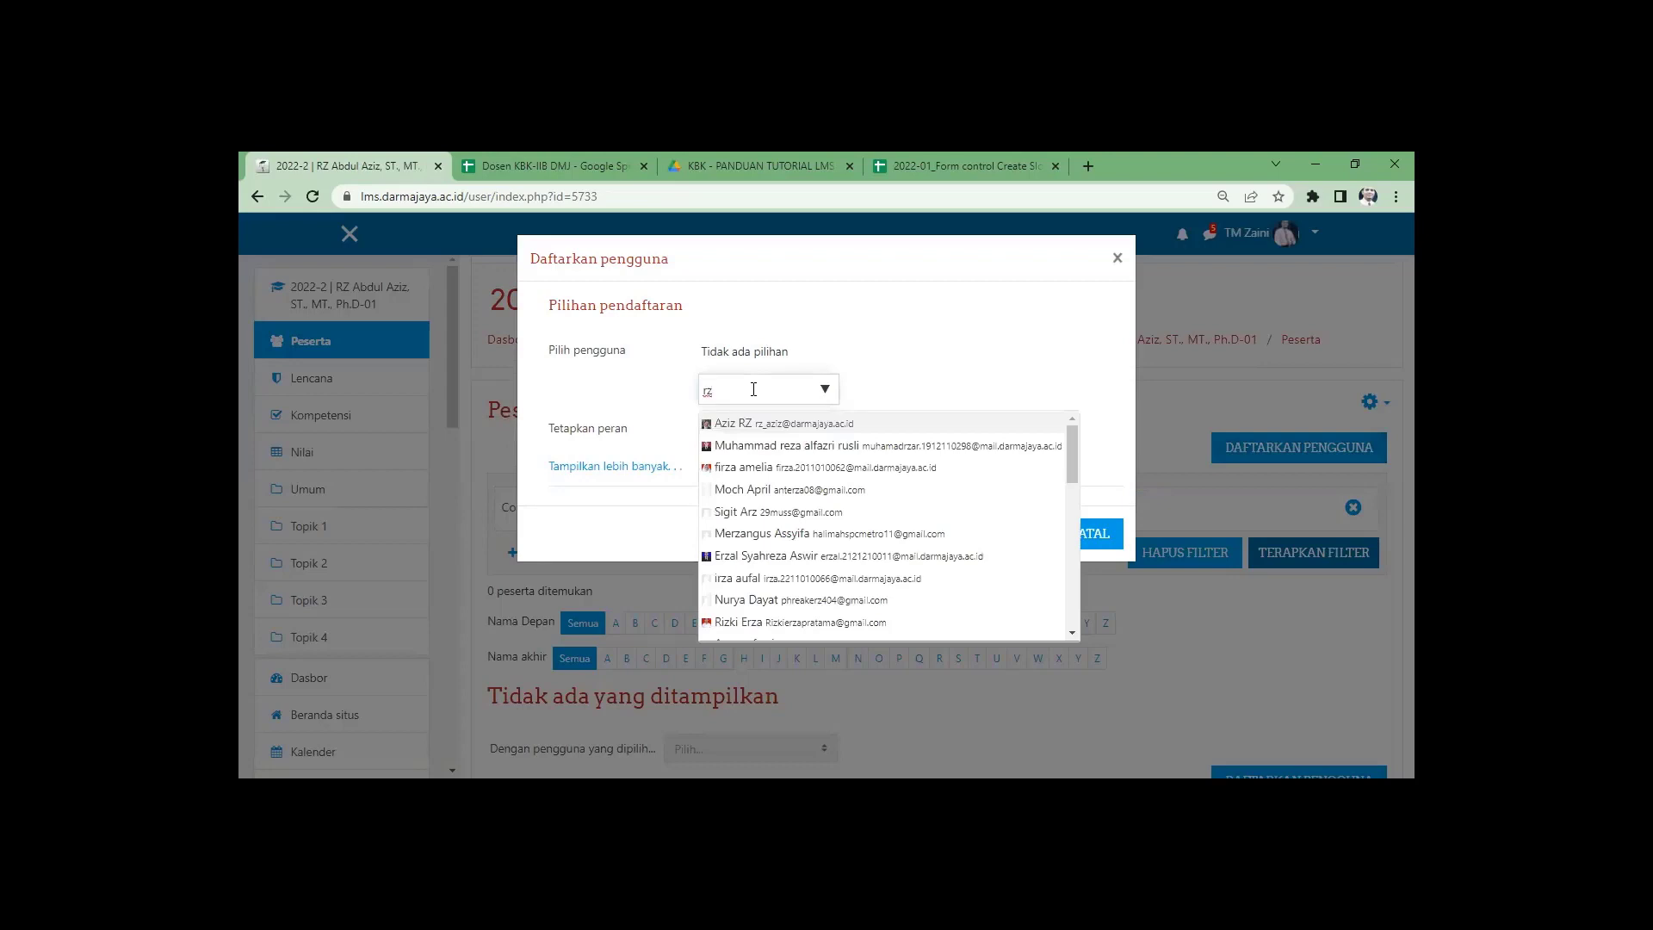
click(785, 428)
click(921, 391)
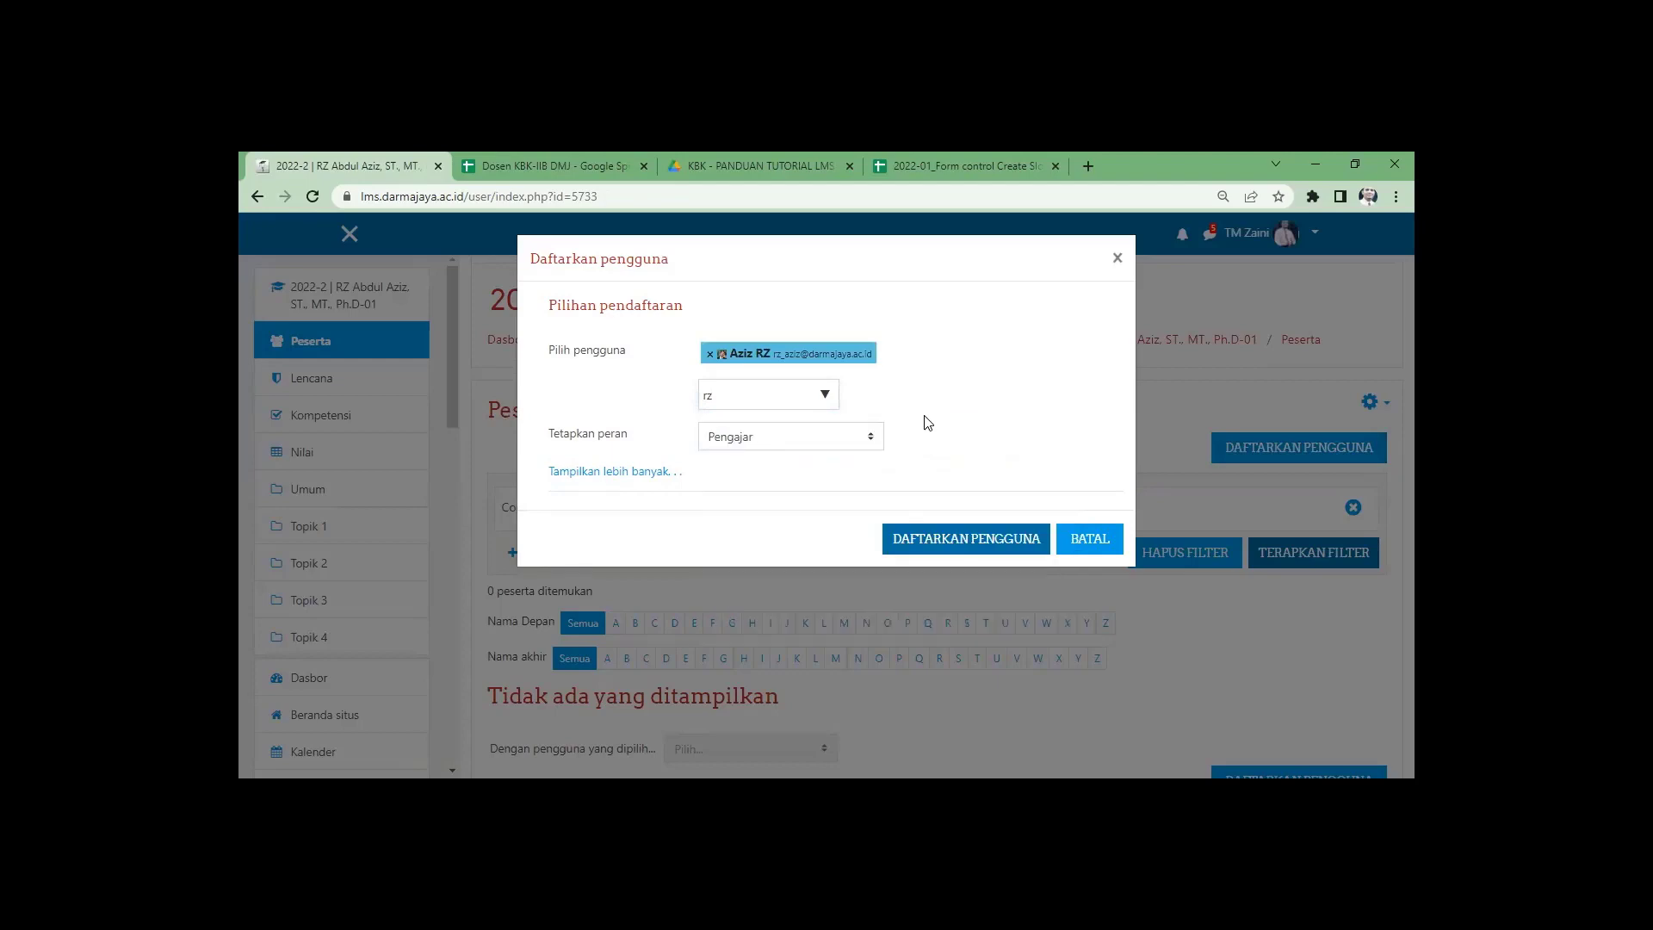
click(972, 548)
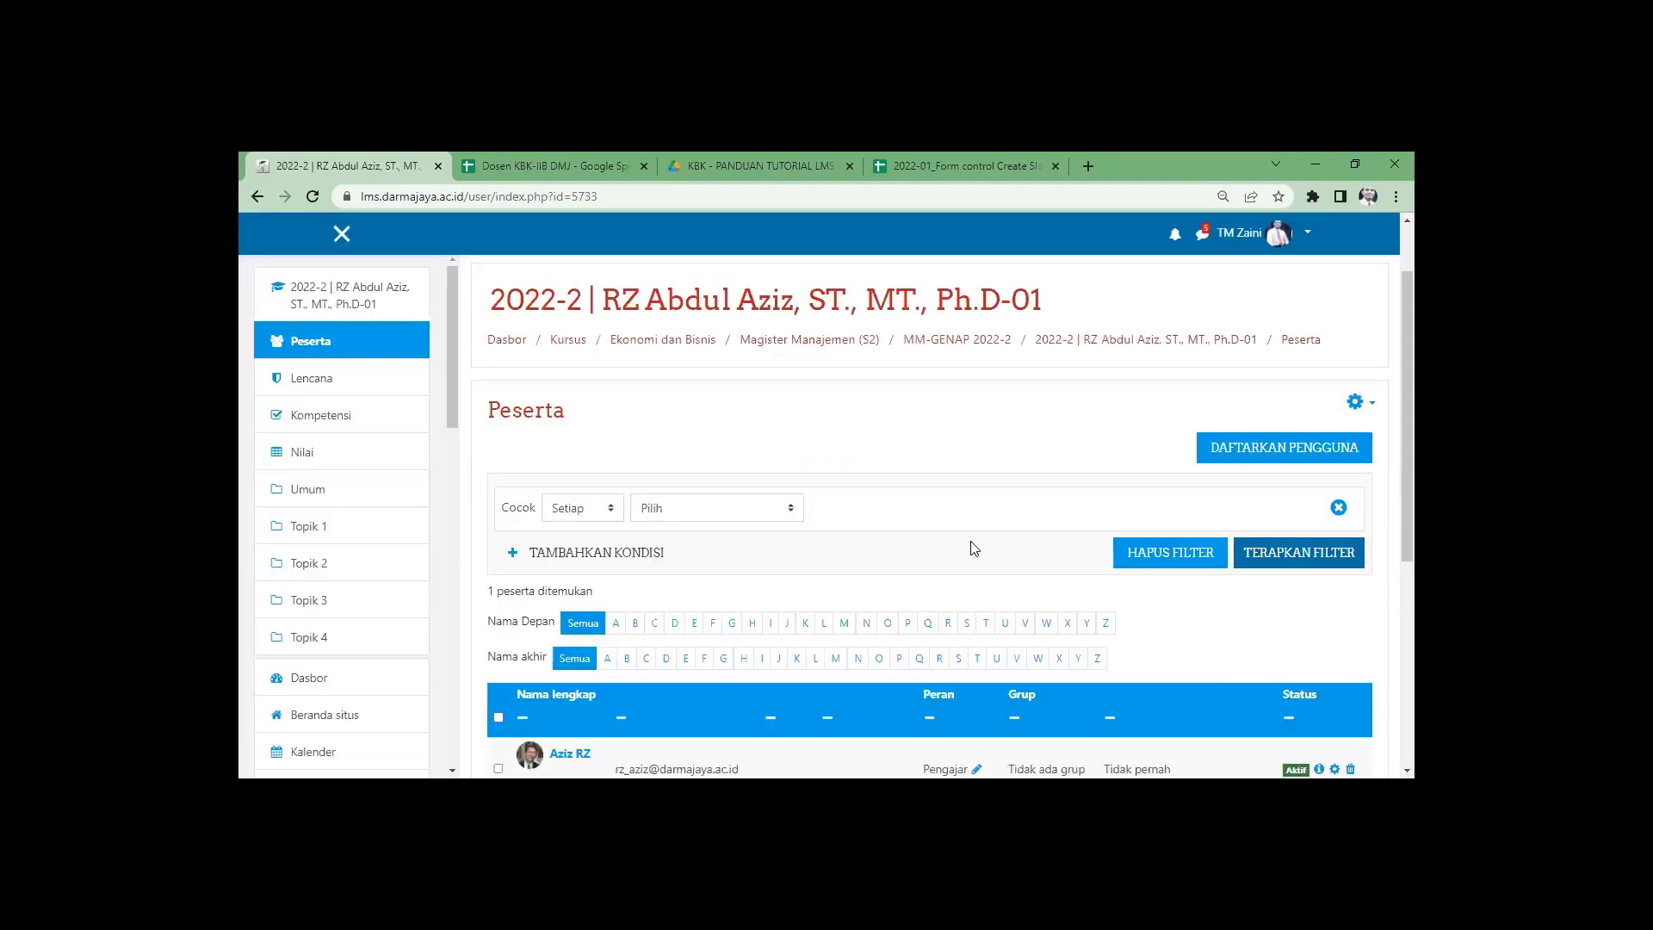
scroll(973, 559, down, 3)
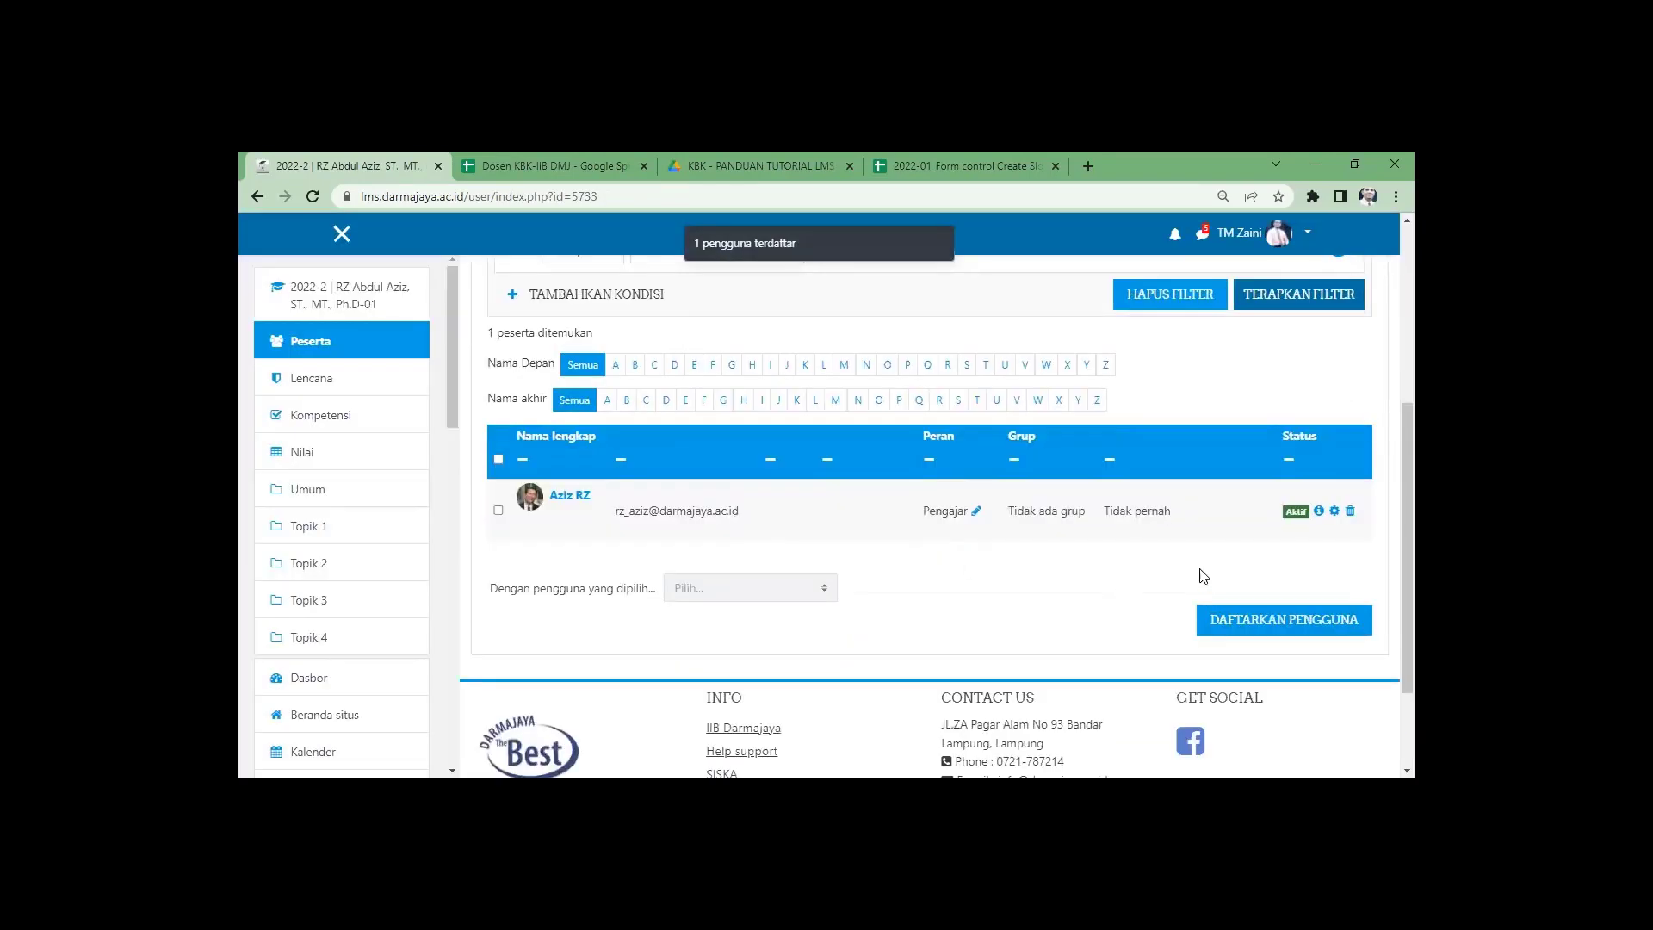
scroll(1205, 573, up, 2)
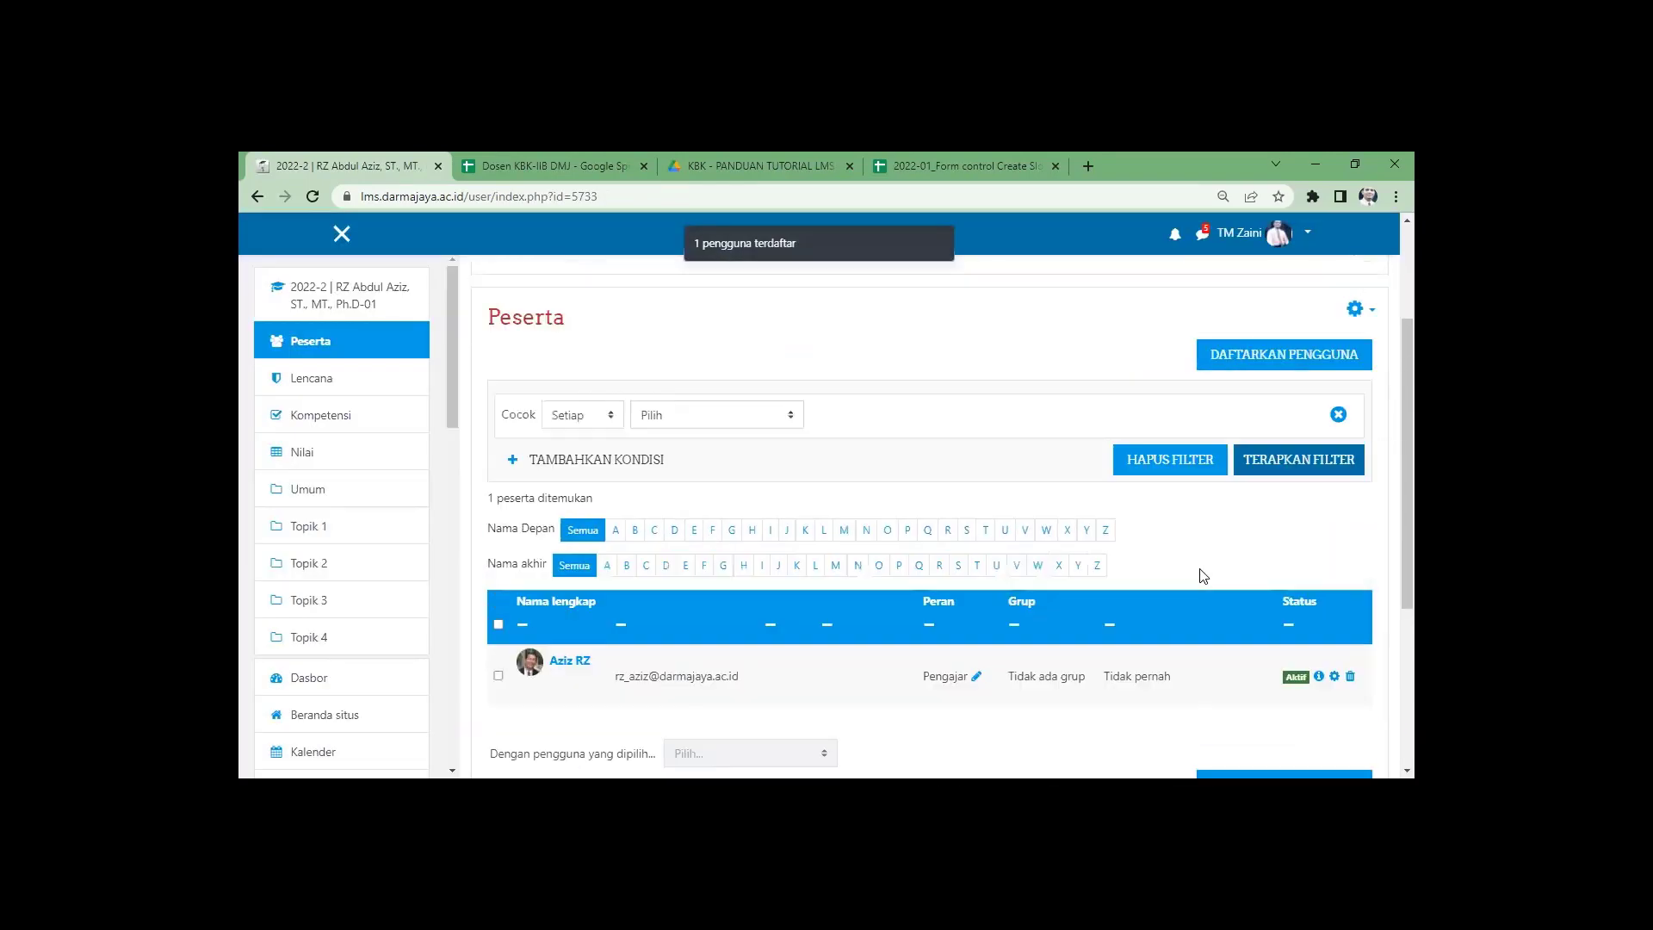
click(1355, 321)
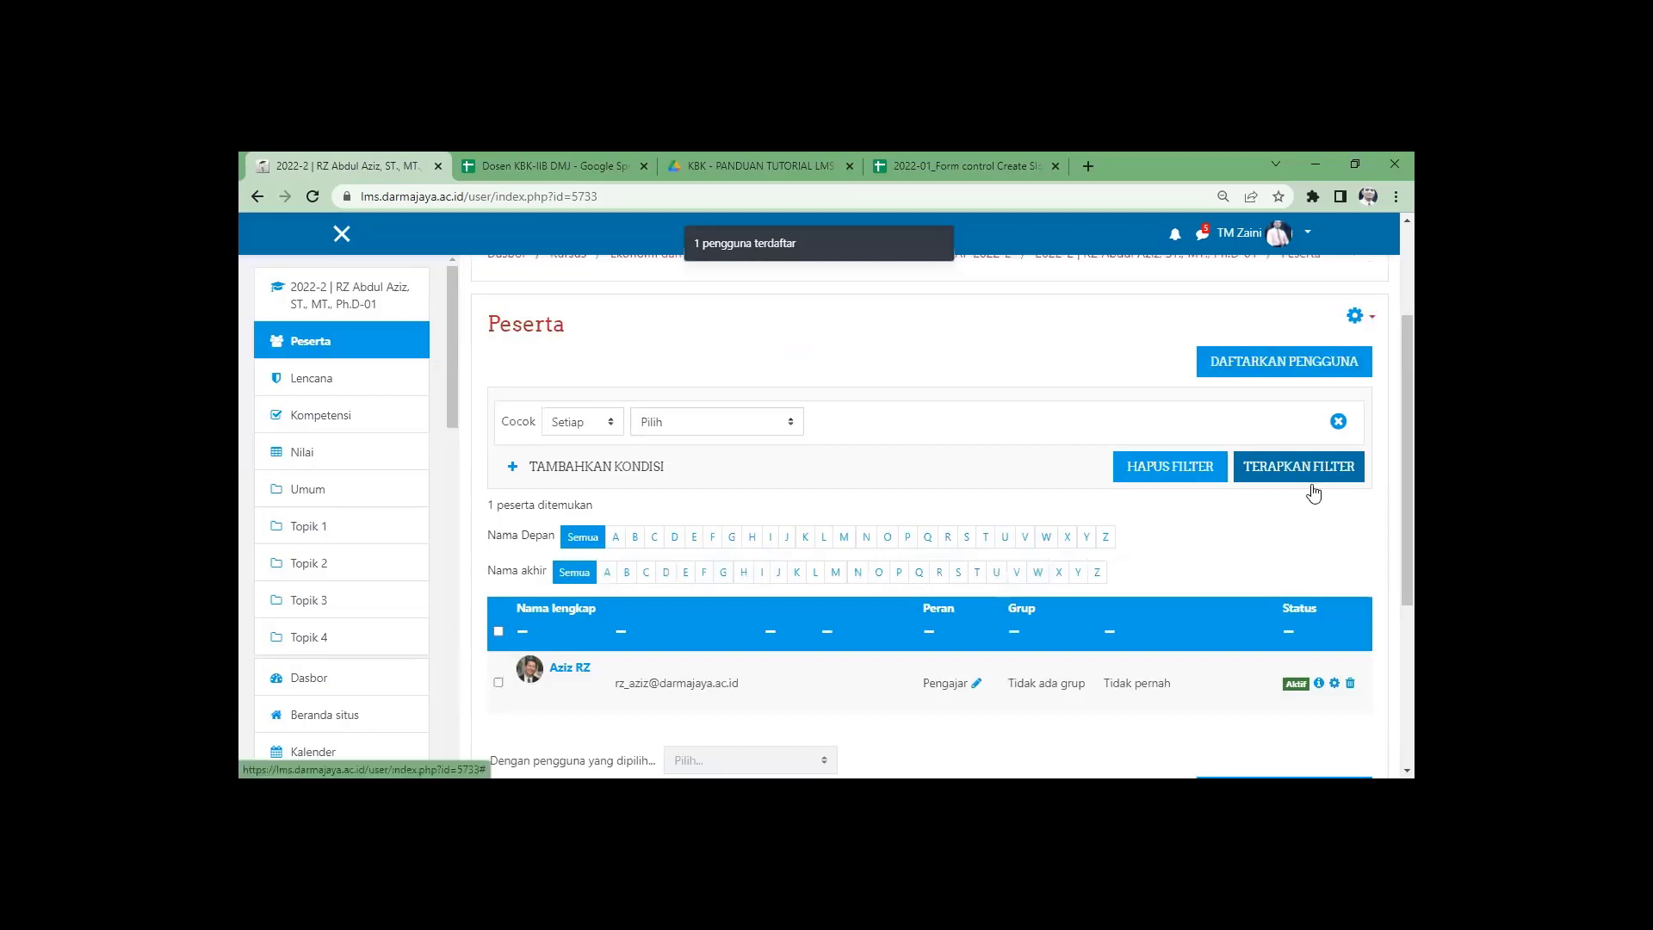
click(1311, 393)
Save the -01 manual enrolment settings, return to the MM-GENAP 2022-2 list, and open the -02 course.
scroll(793, 594, down, 3)
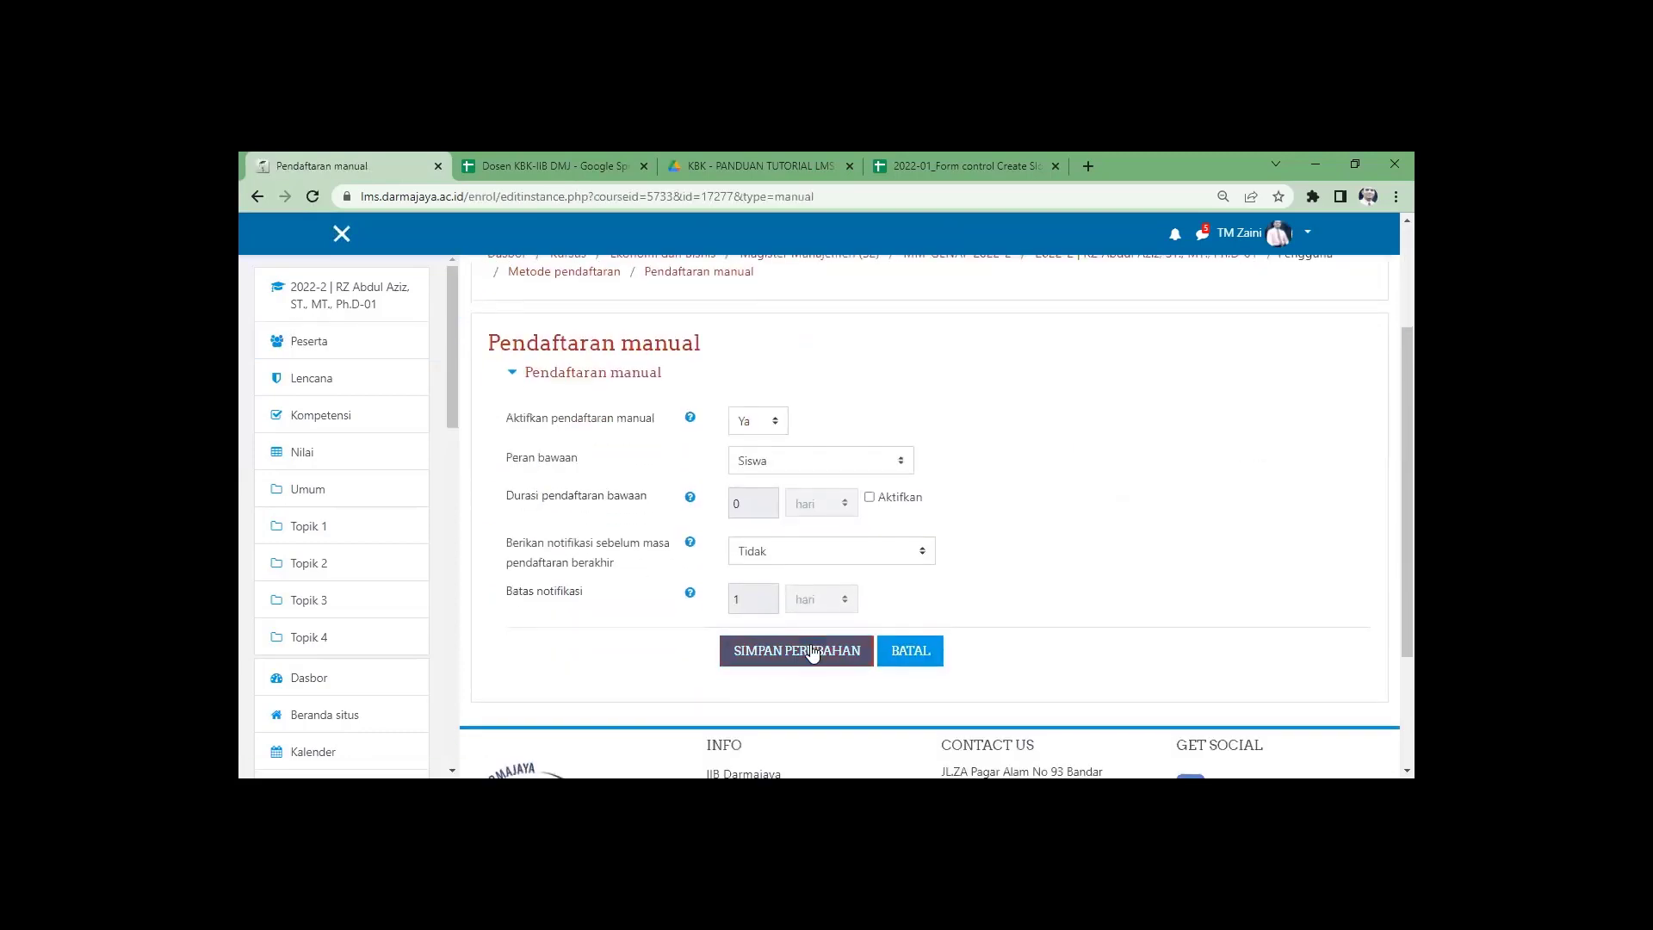
click(815, 652)
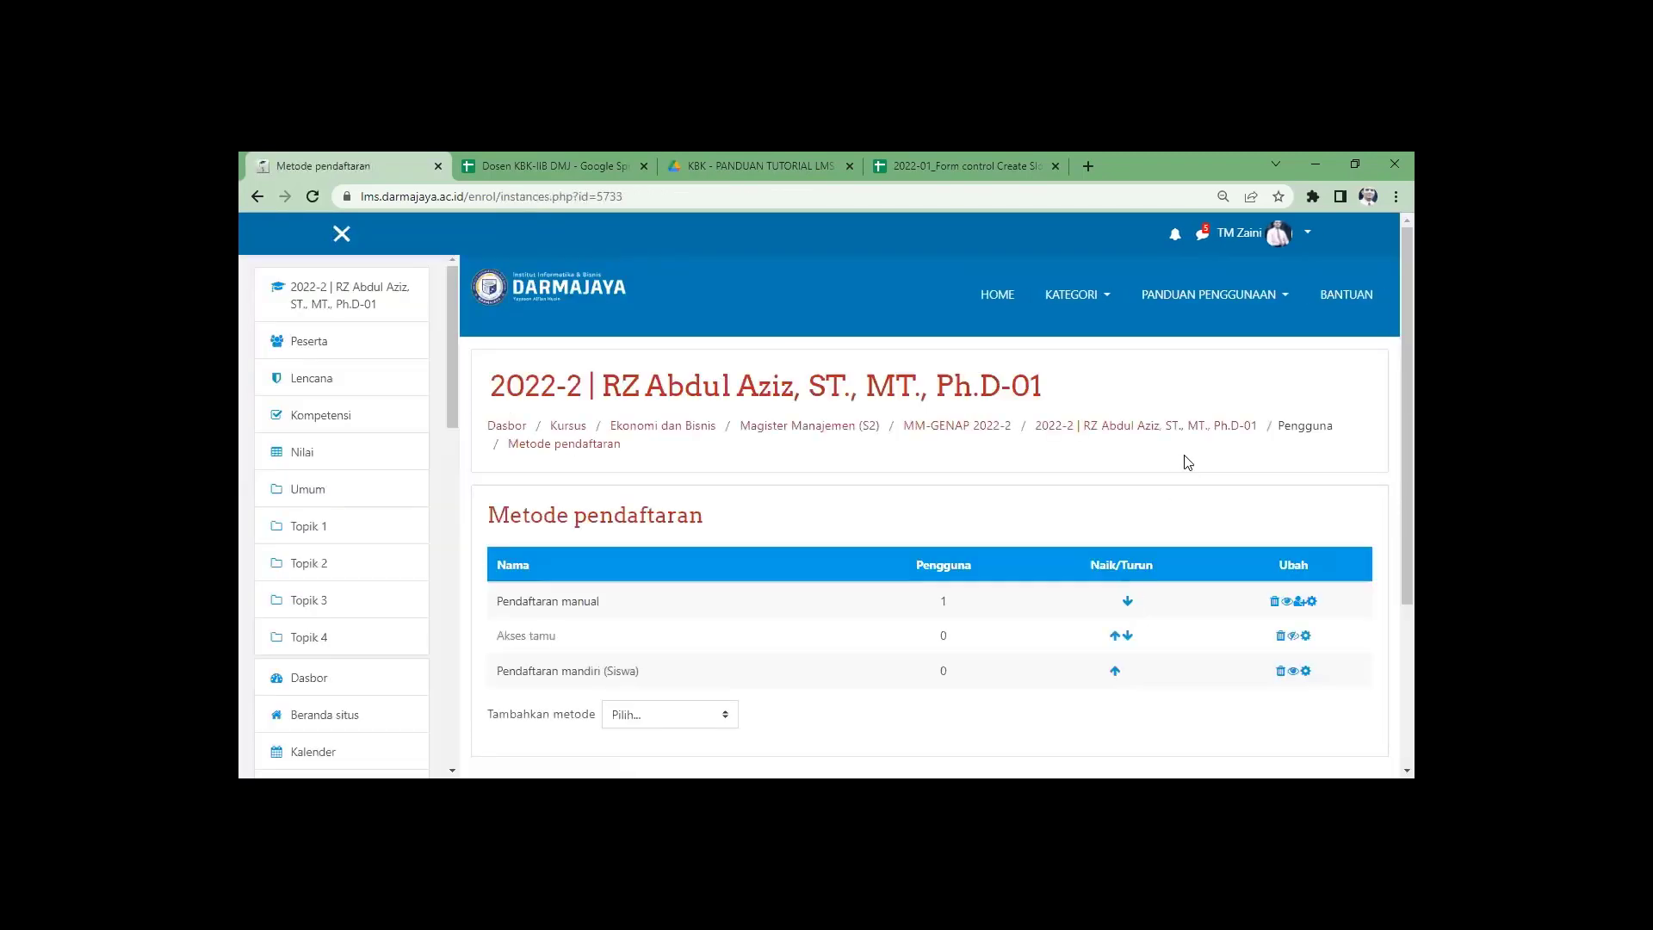
click(1164, 435)
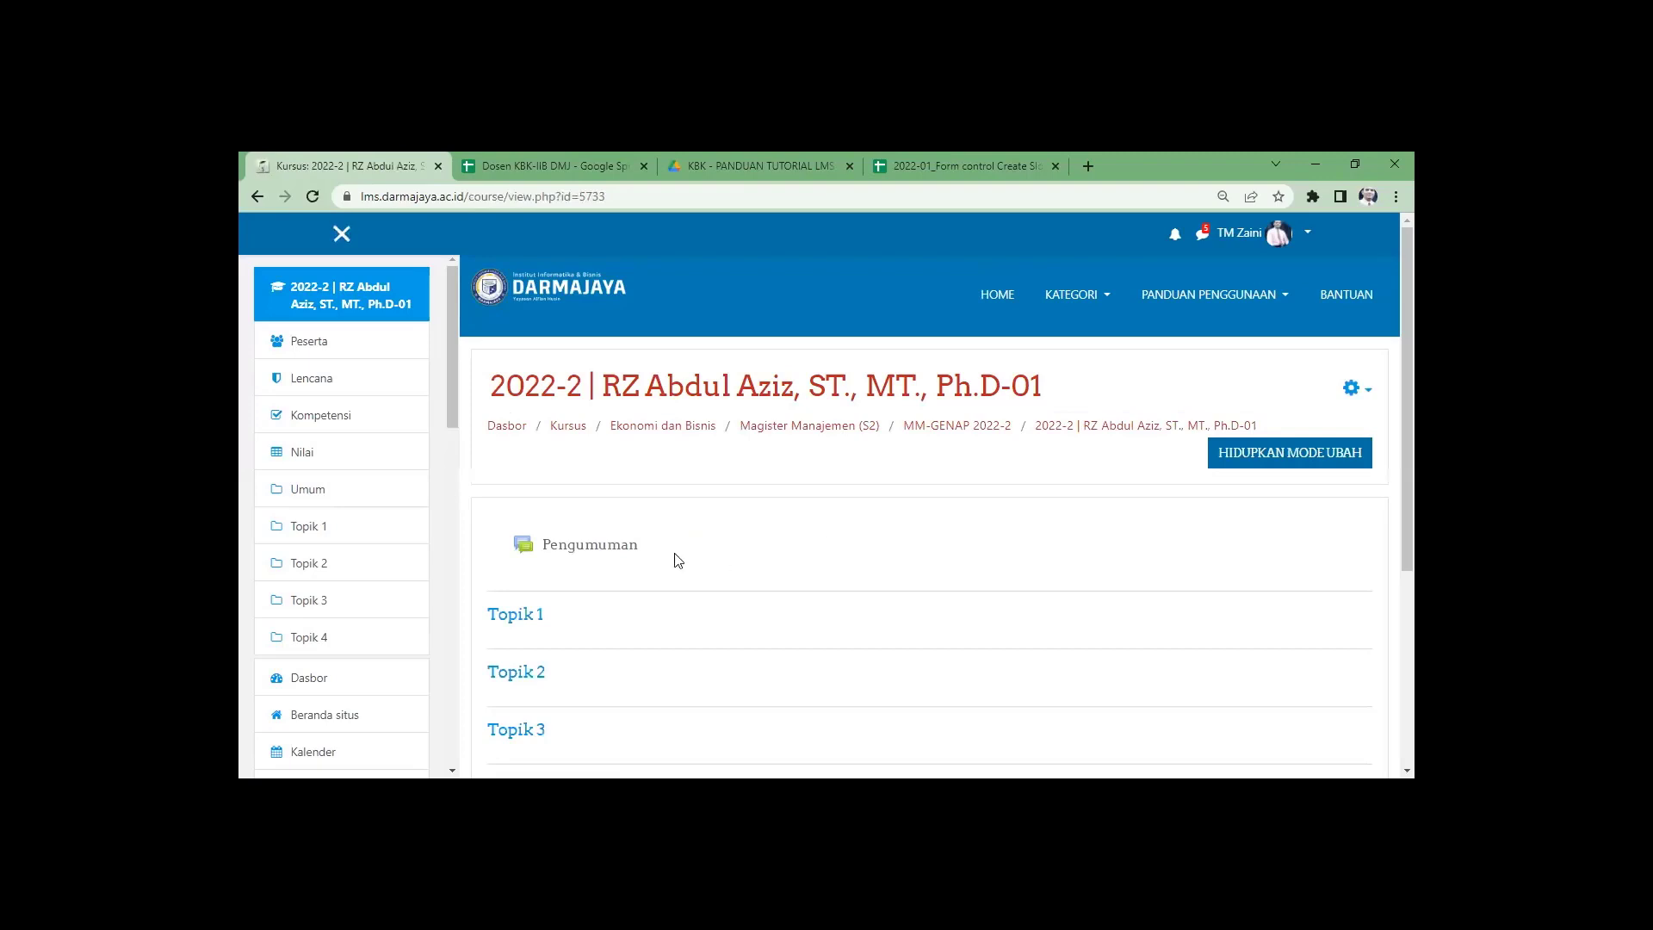
click(964, 428)
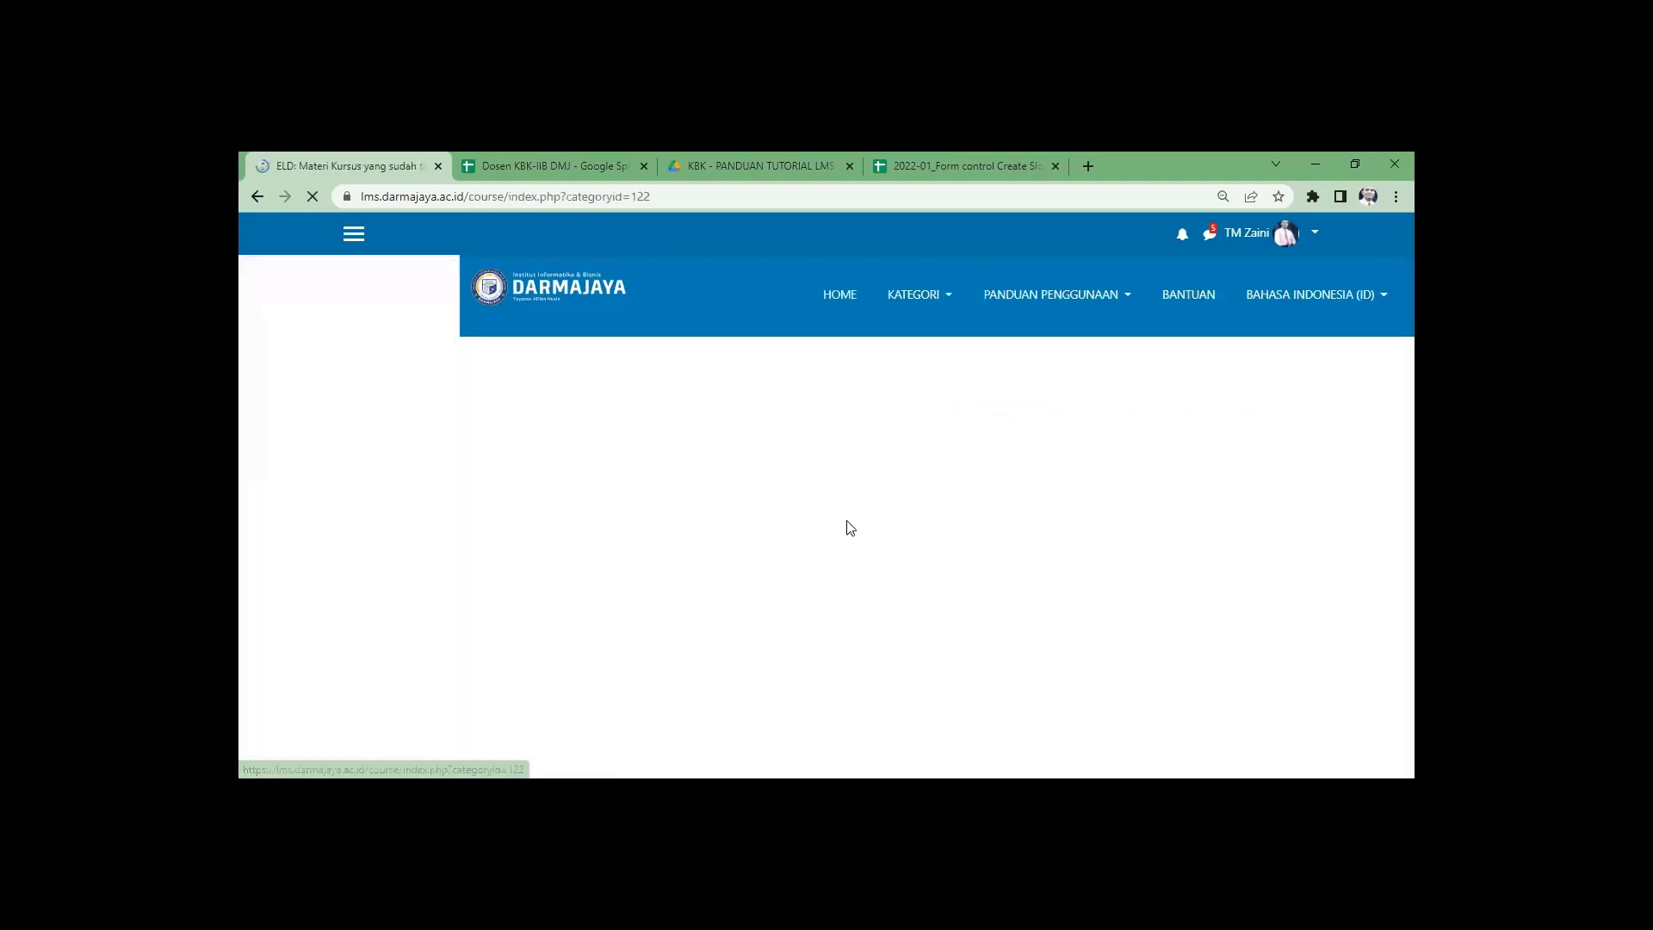
scroll(851, 526, down, 3)
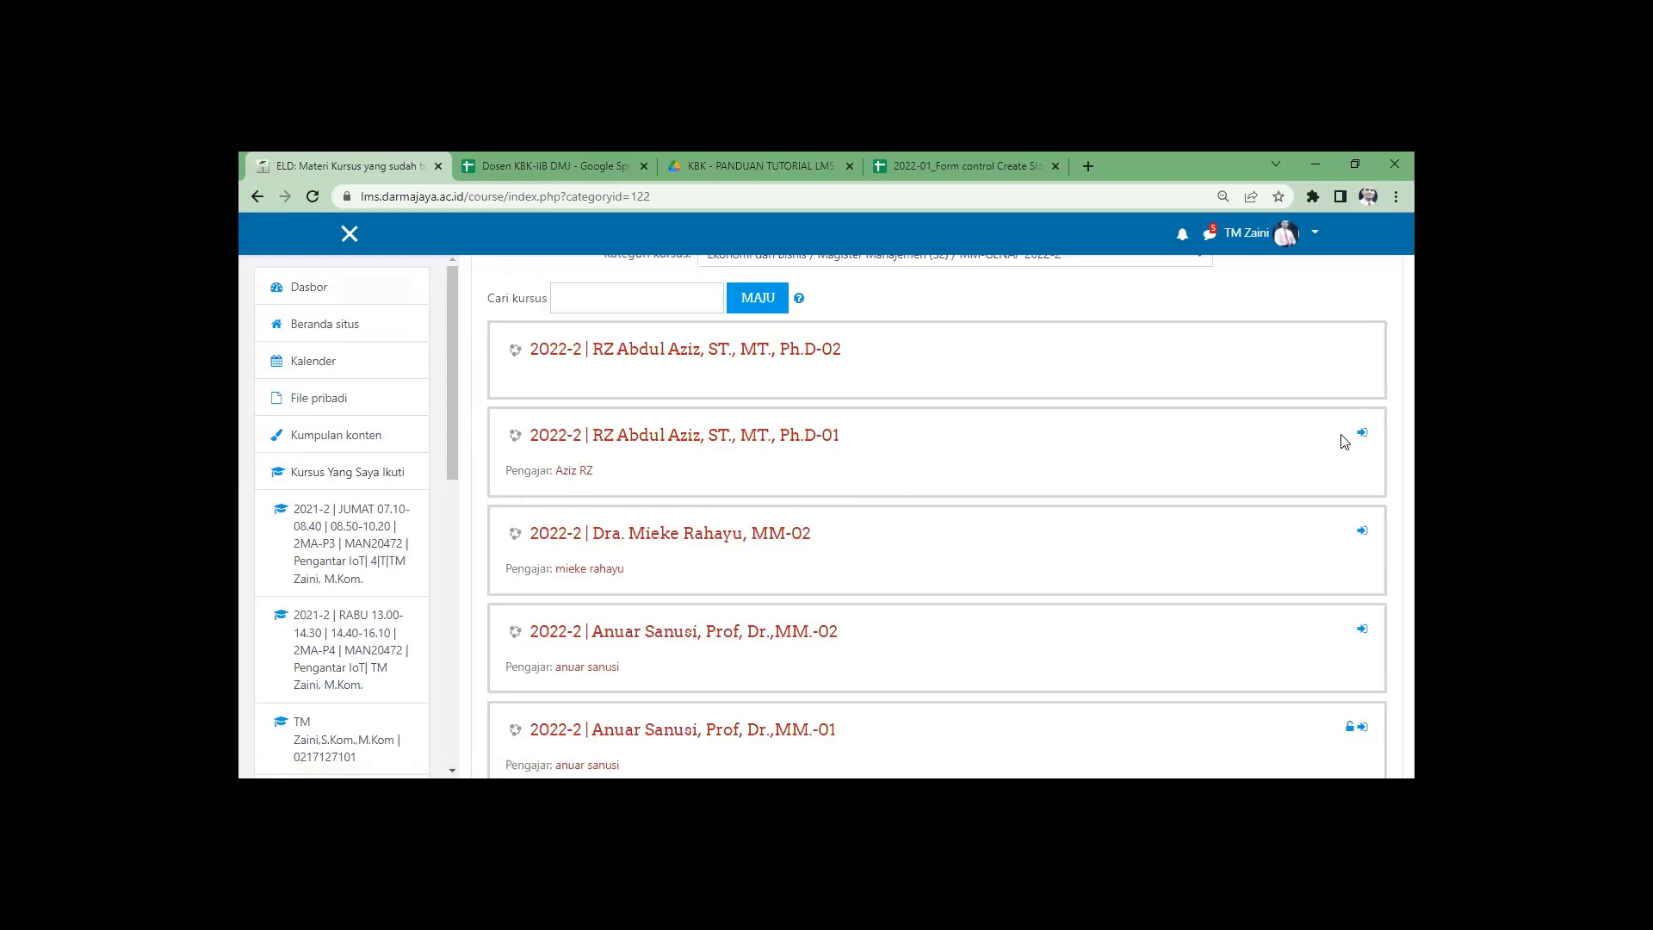
click(698, 350)
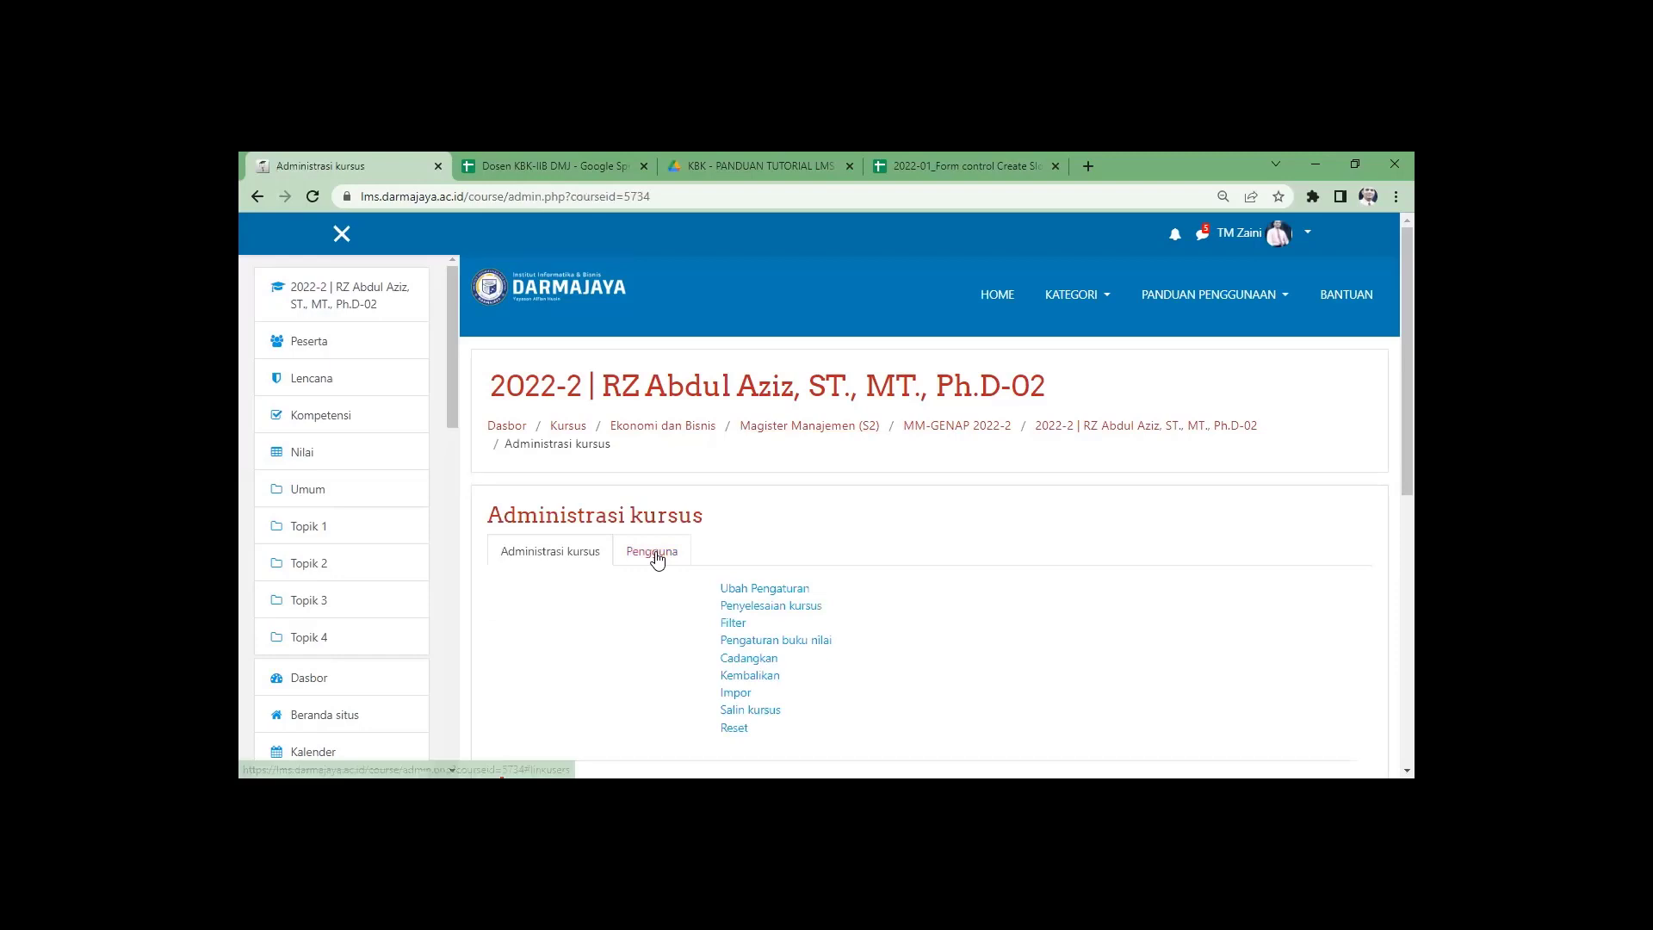
Open the Ph.D-02 course's list of enrolled participants.
click(656, 558)
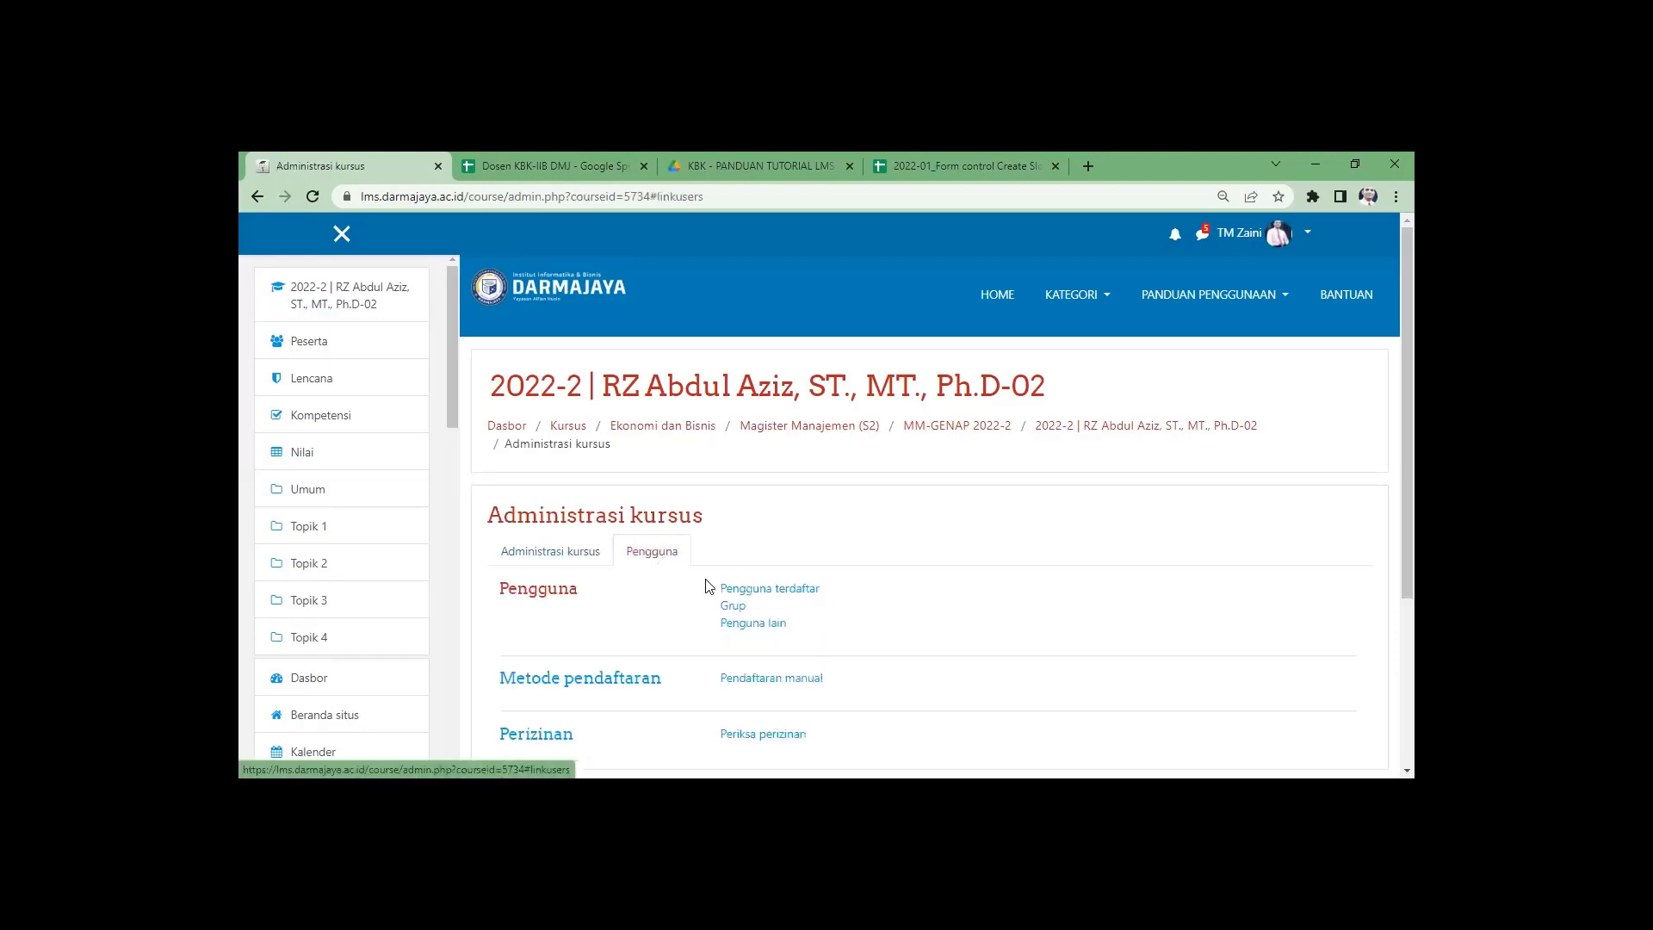
click(775, 593)
scroll(916, 564, down, 3)
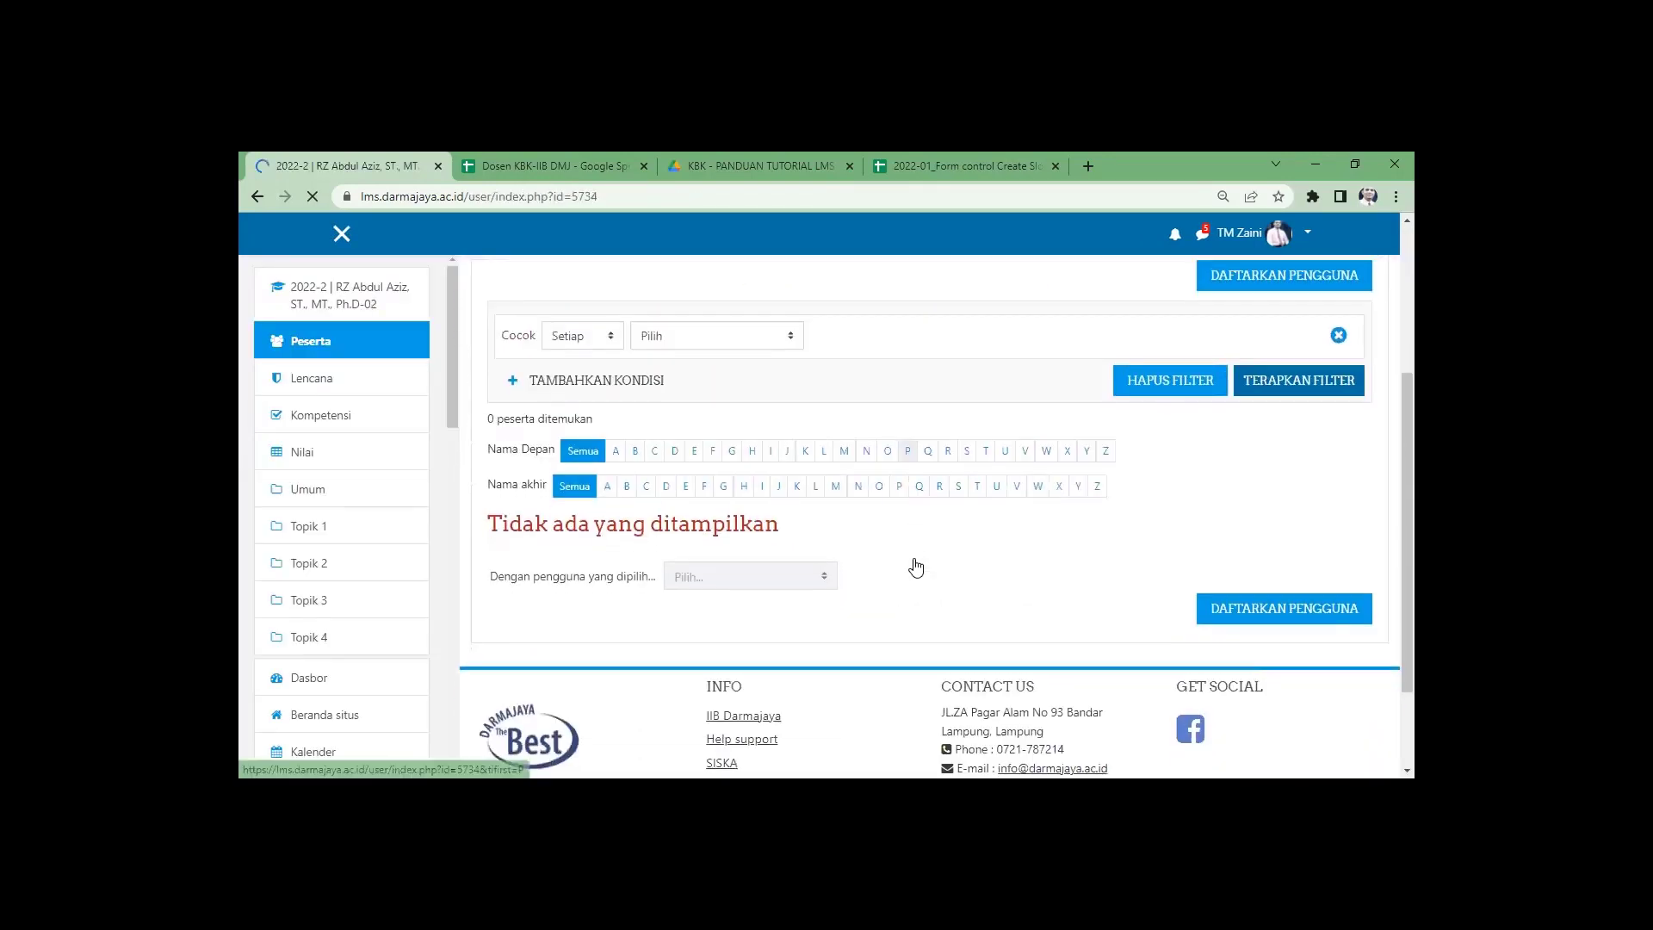
scroll(908, 449, up, 2)
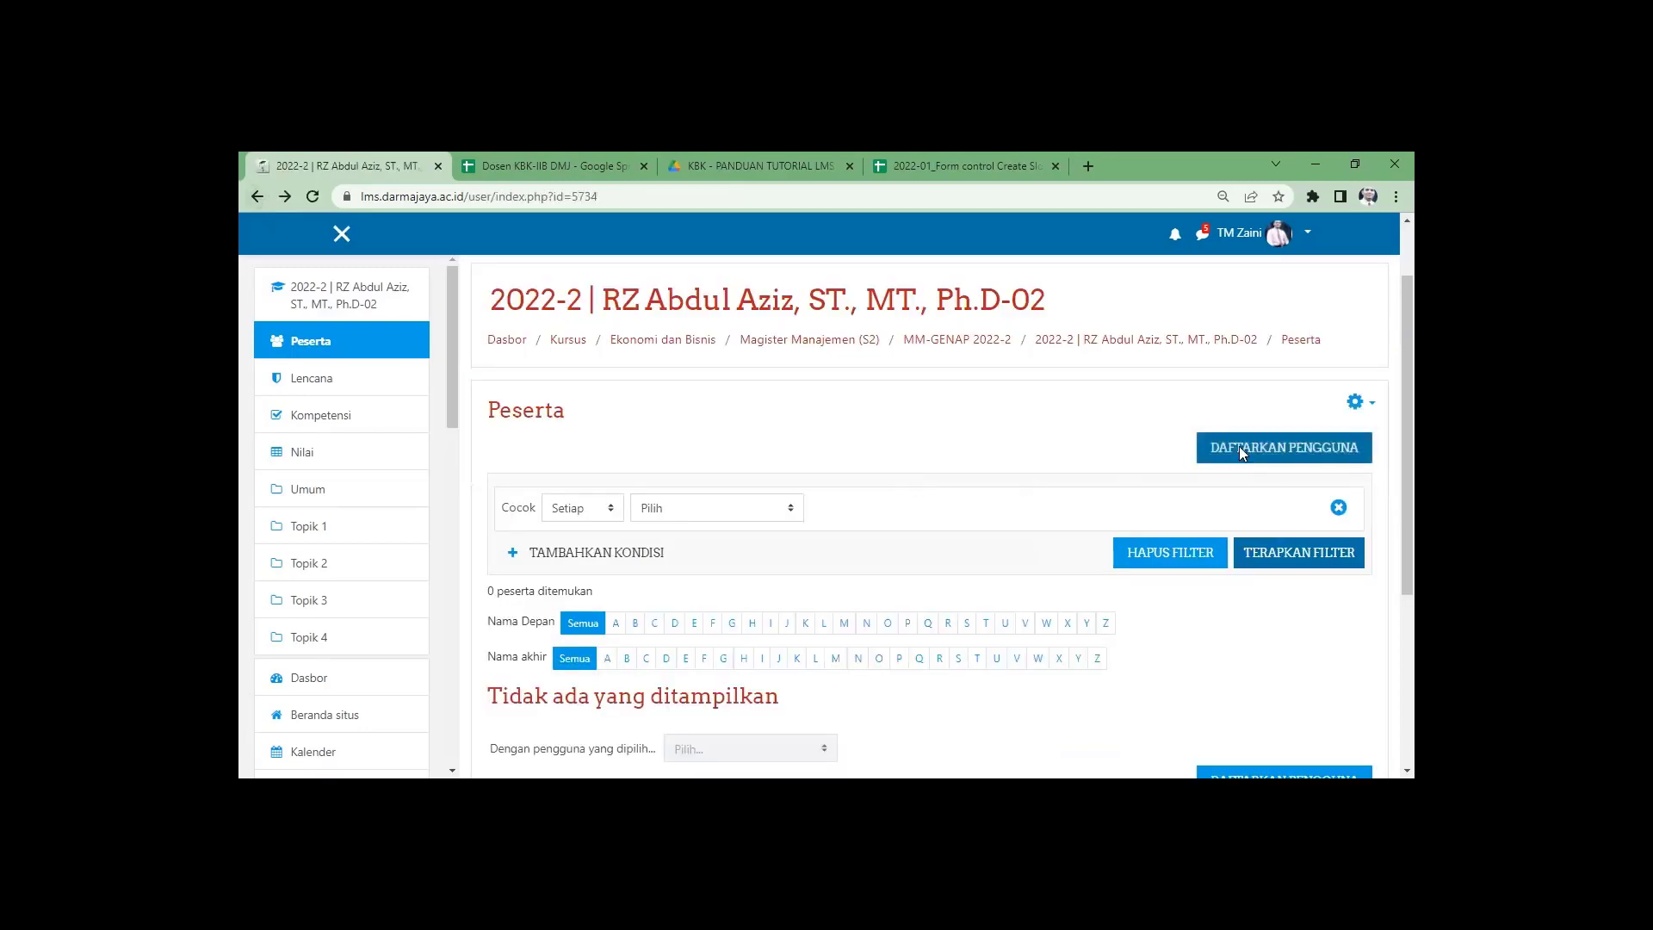
Start a user enrolment with the Pengajar role and pick a lecturer from the search.
click(1238, 446)
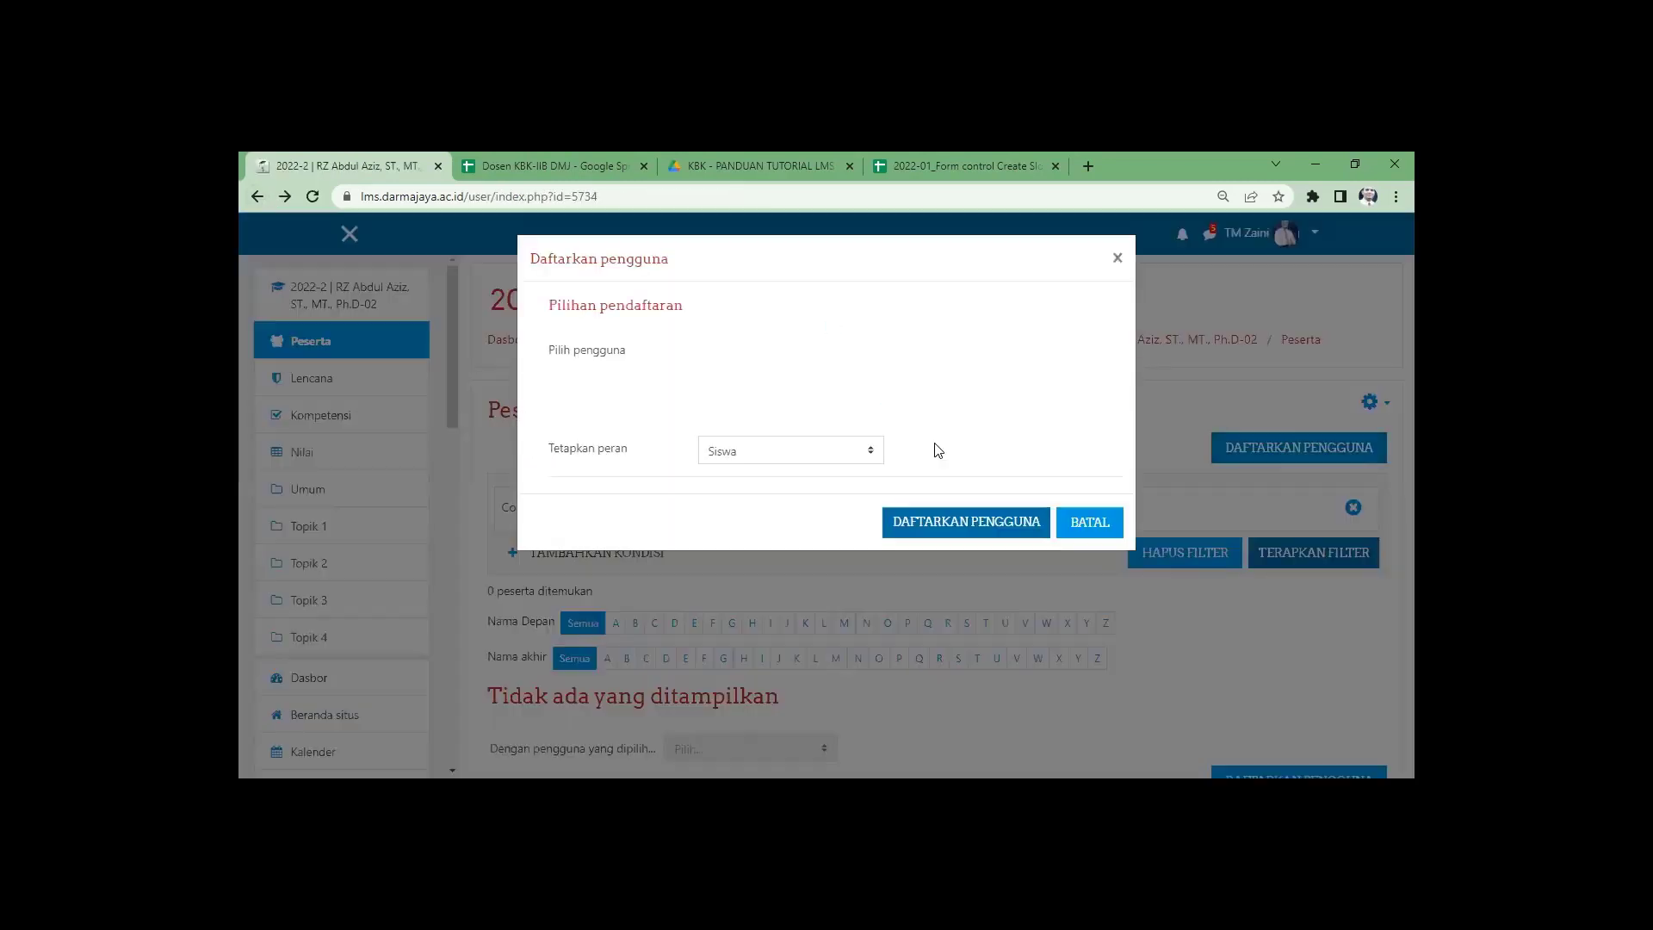
click(747, 437)
click(749, 479)
click(748, 389)
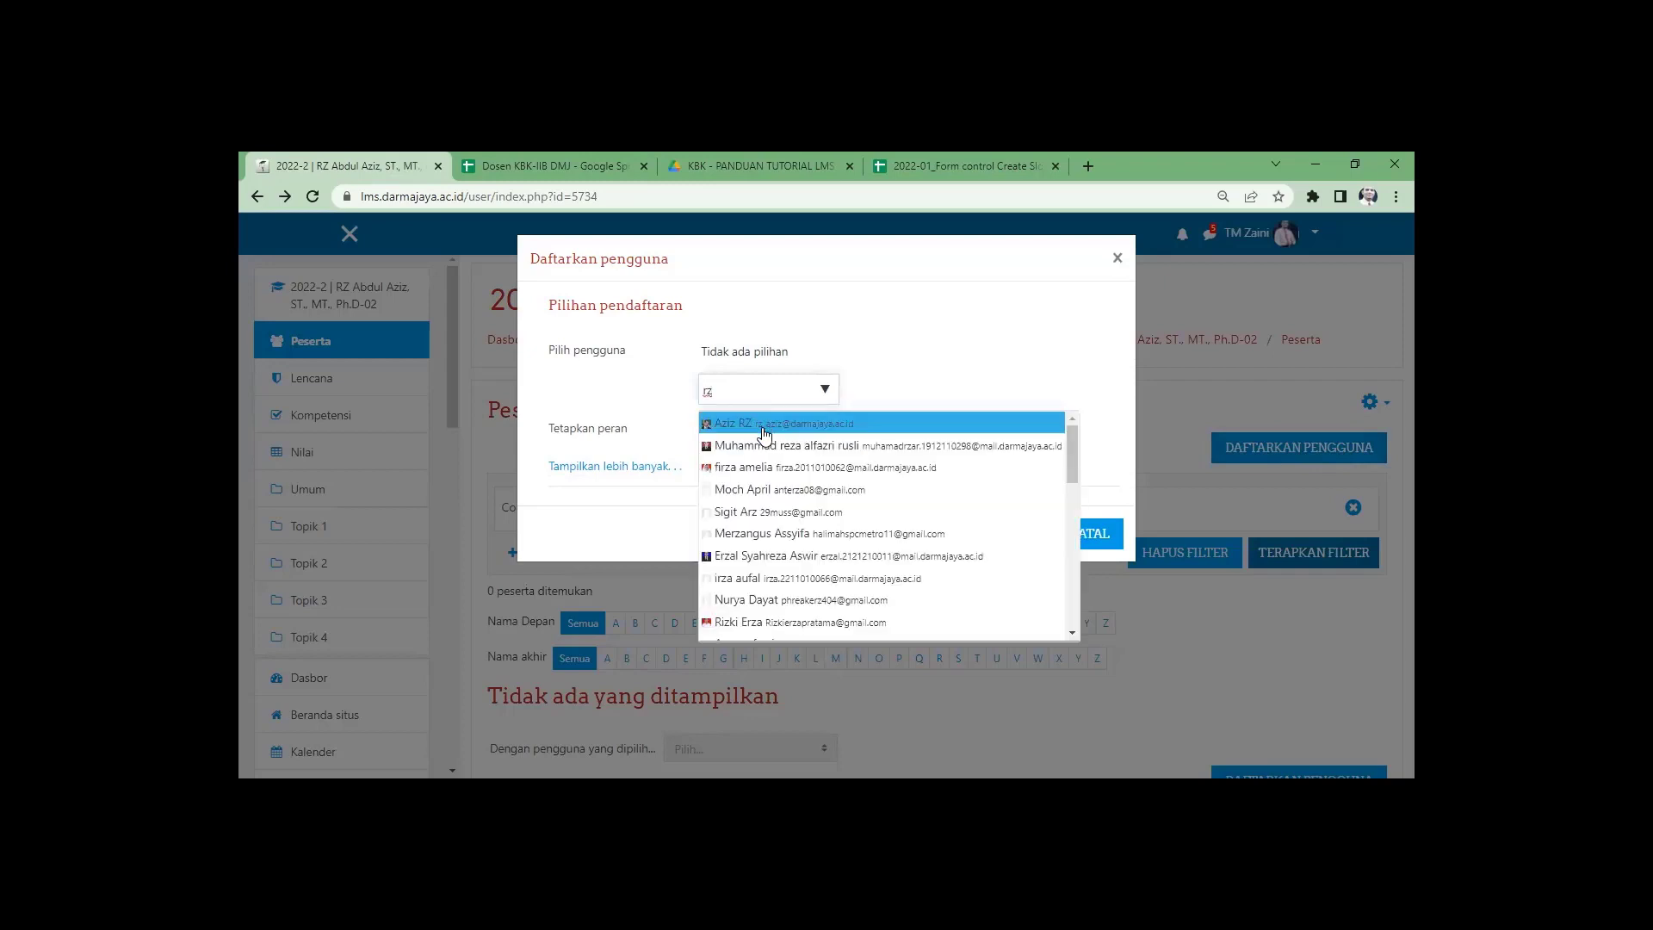
click(765, 426)
click(1079, 336)
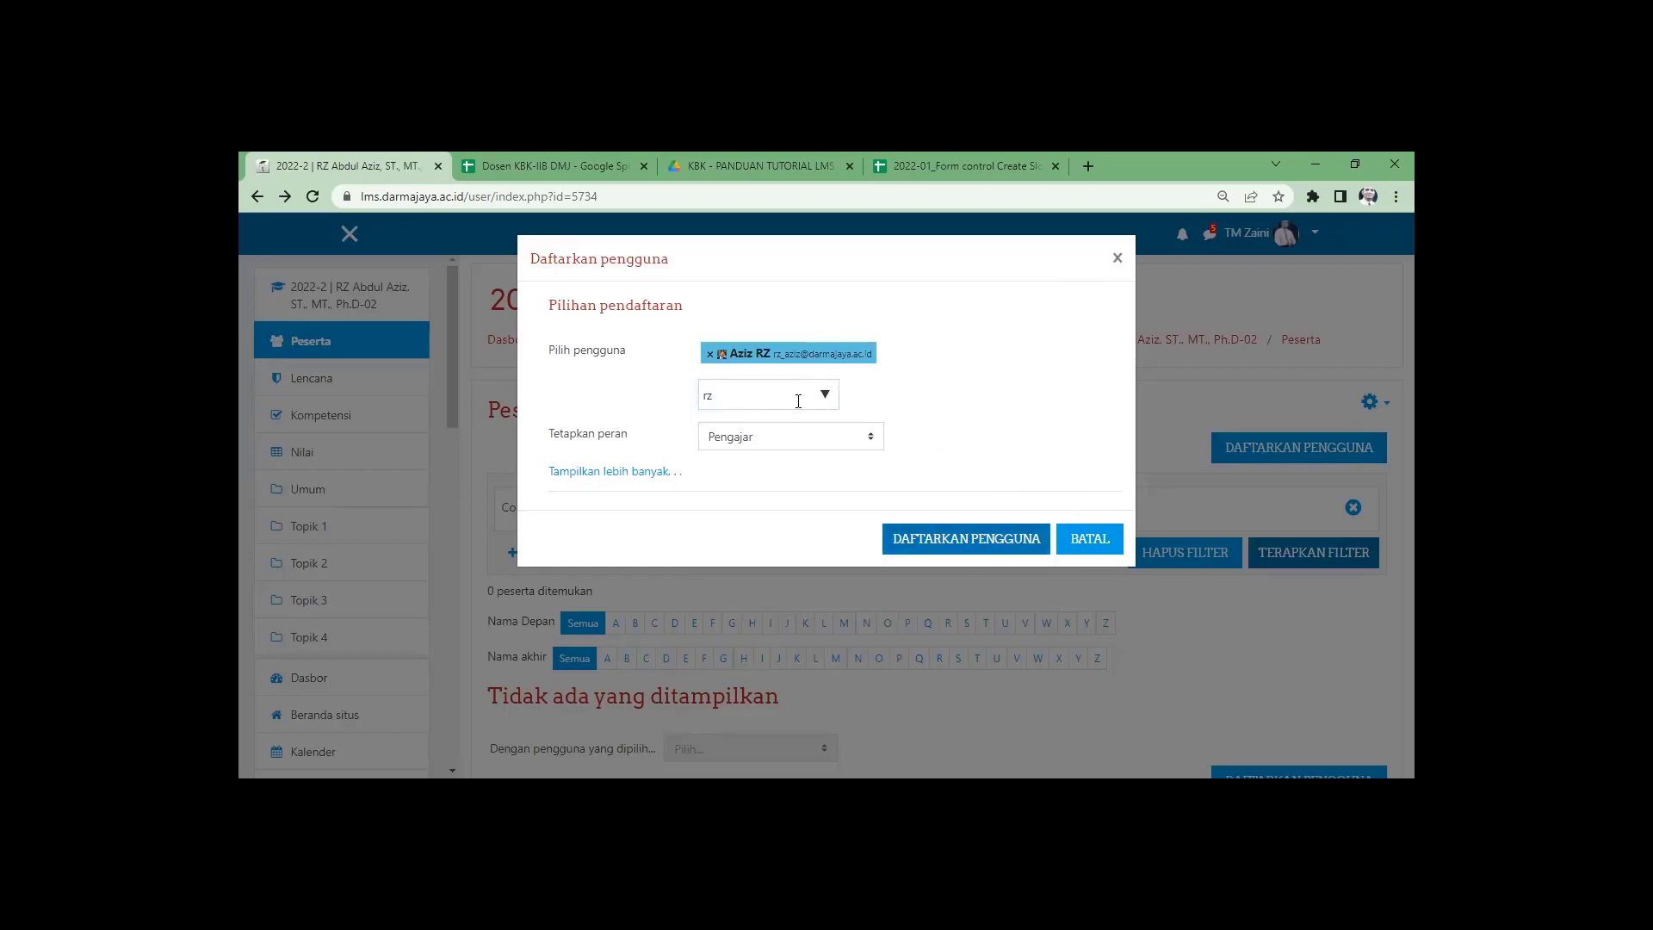
click(825, 399)
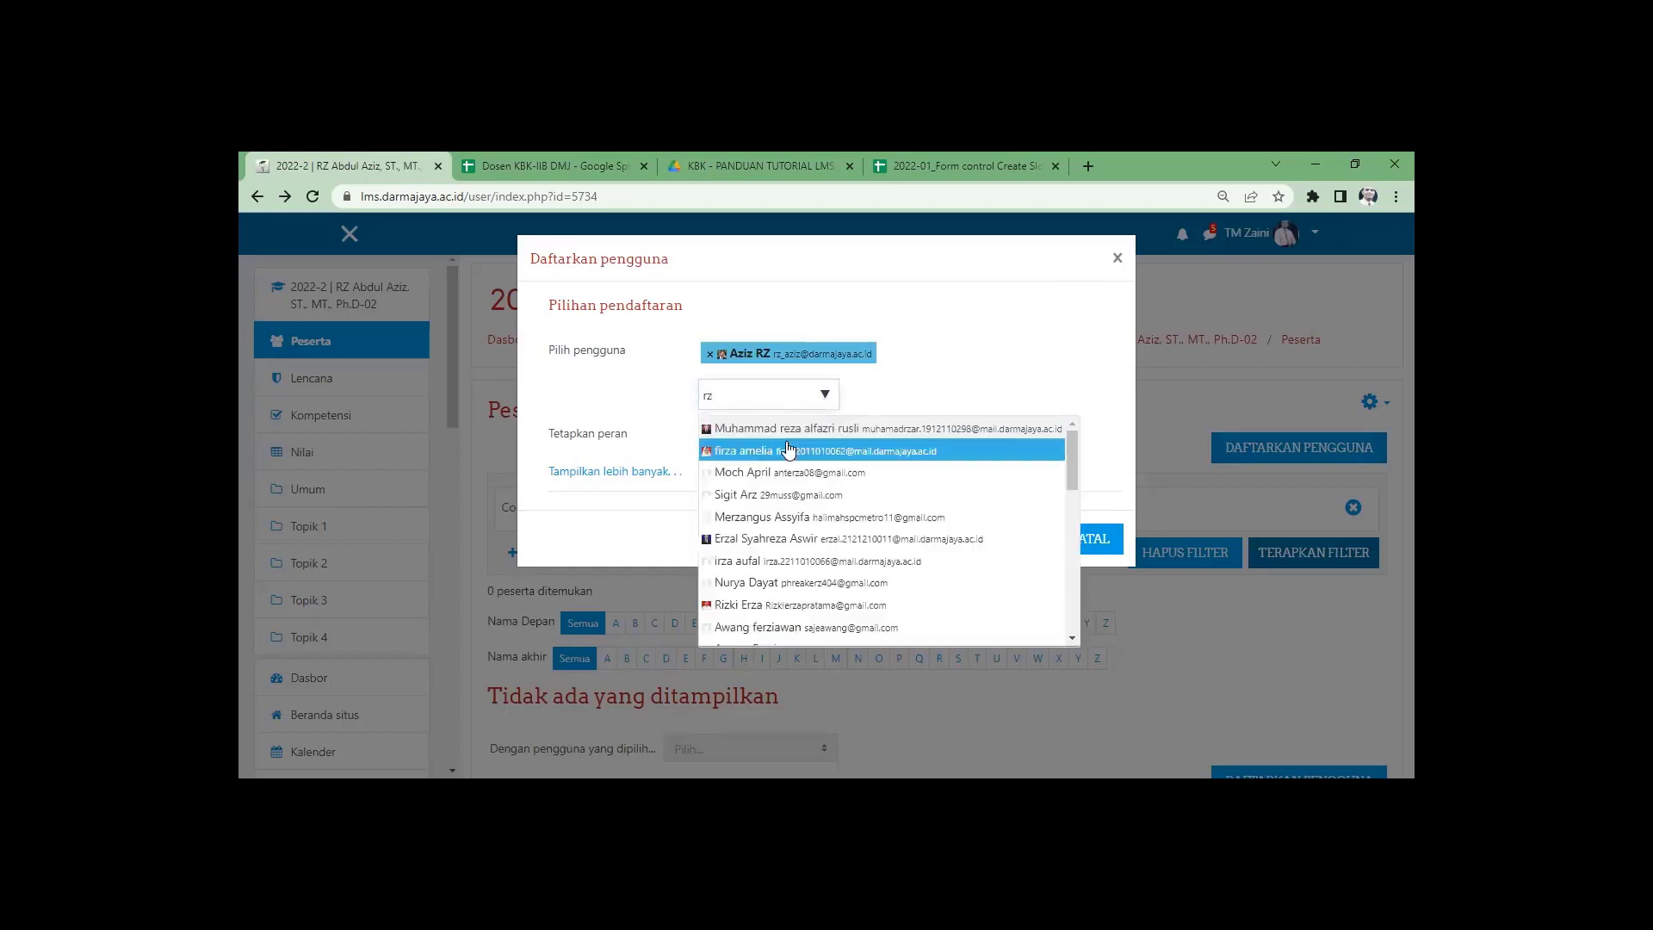
Replace the selection with the course's own lecturer found by search, and enrol them.
click(709, 354)
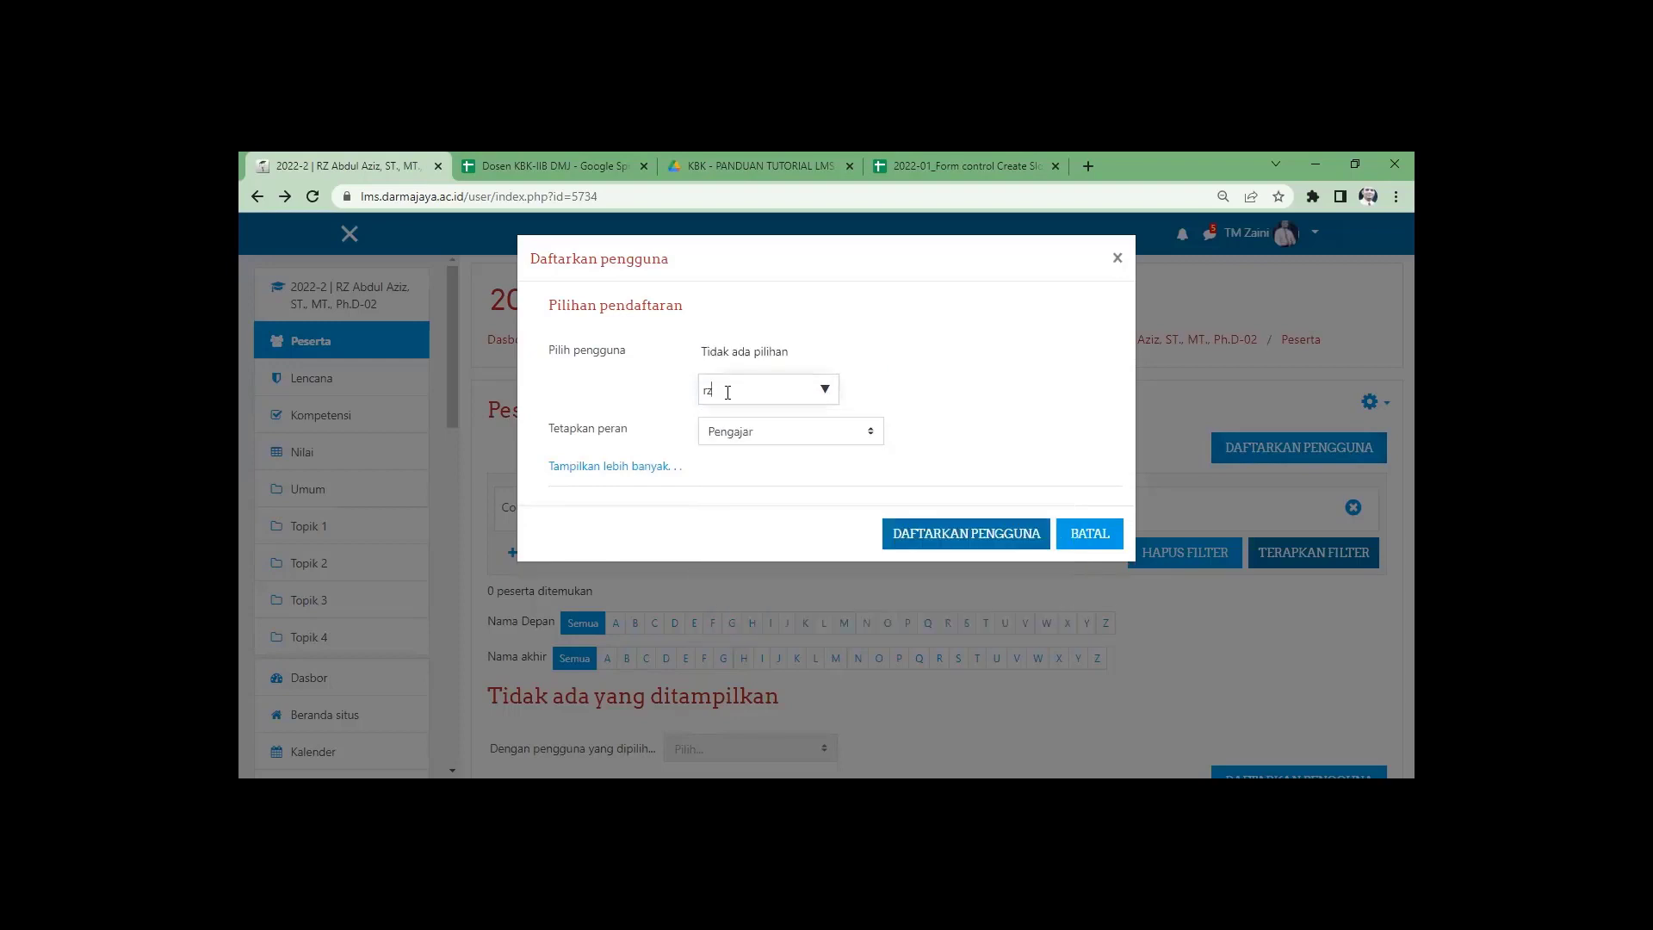
click(727, 392)
text(rz)
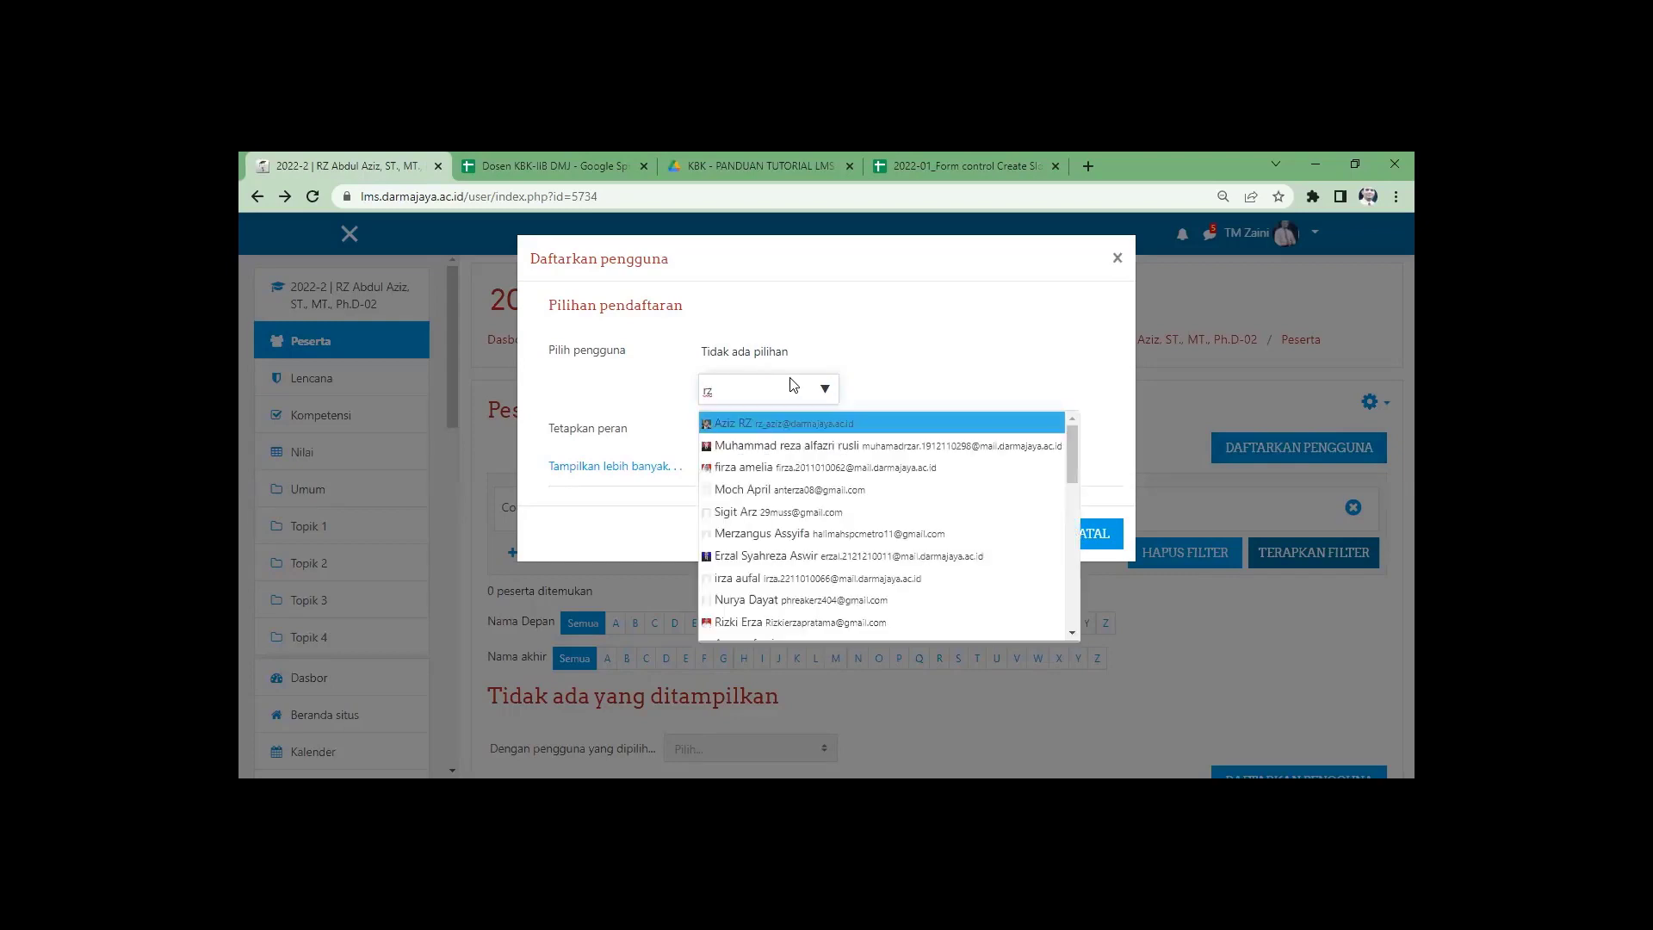
key(Return)
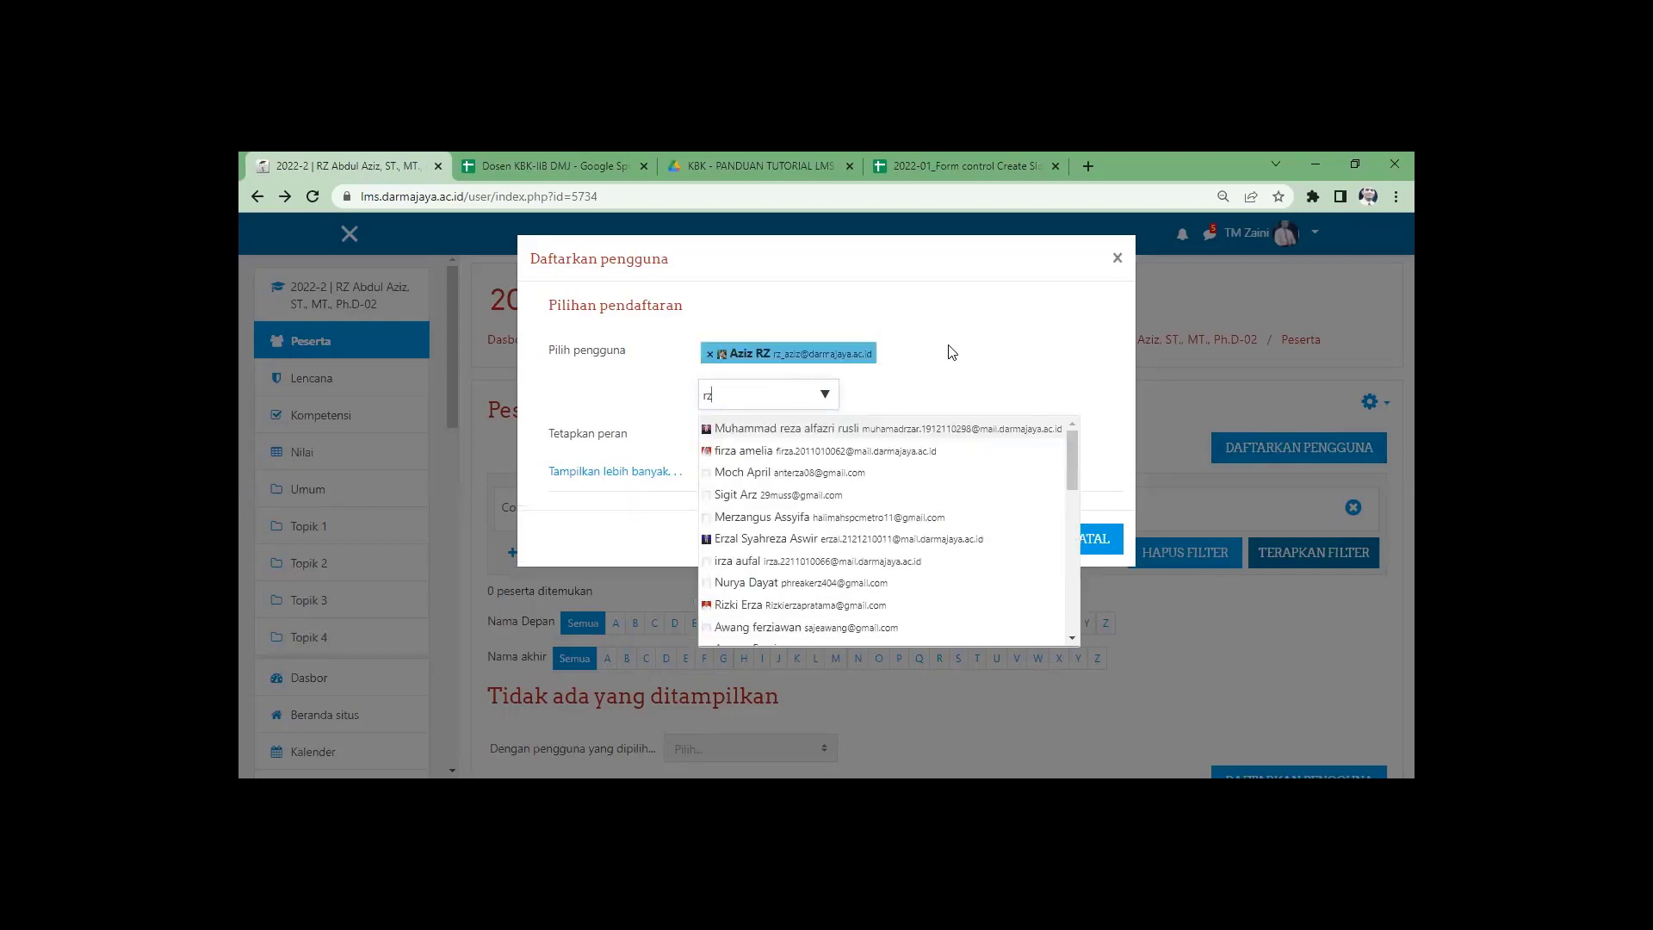
click(967, 359)
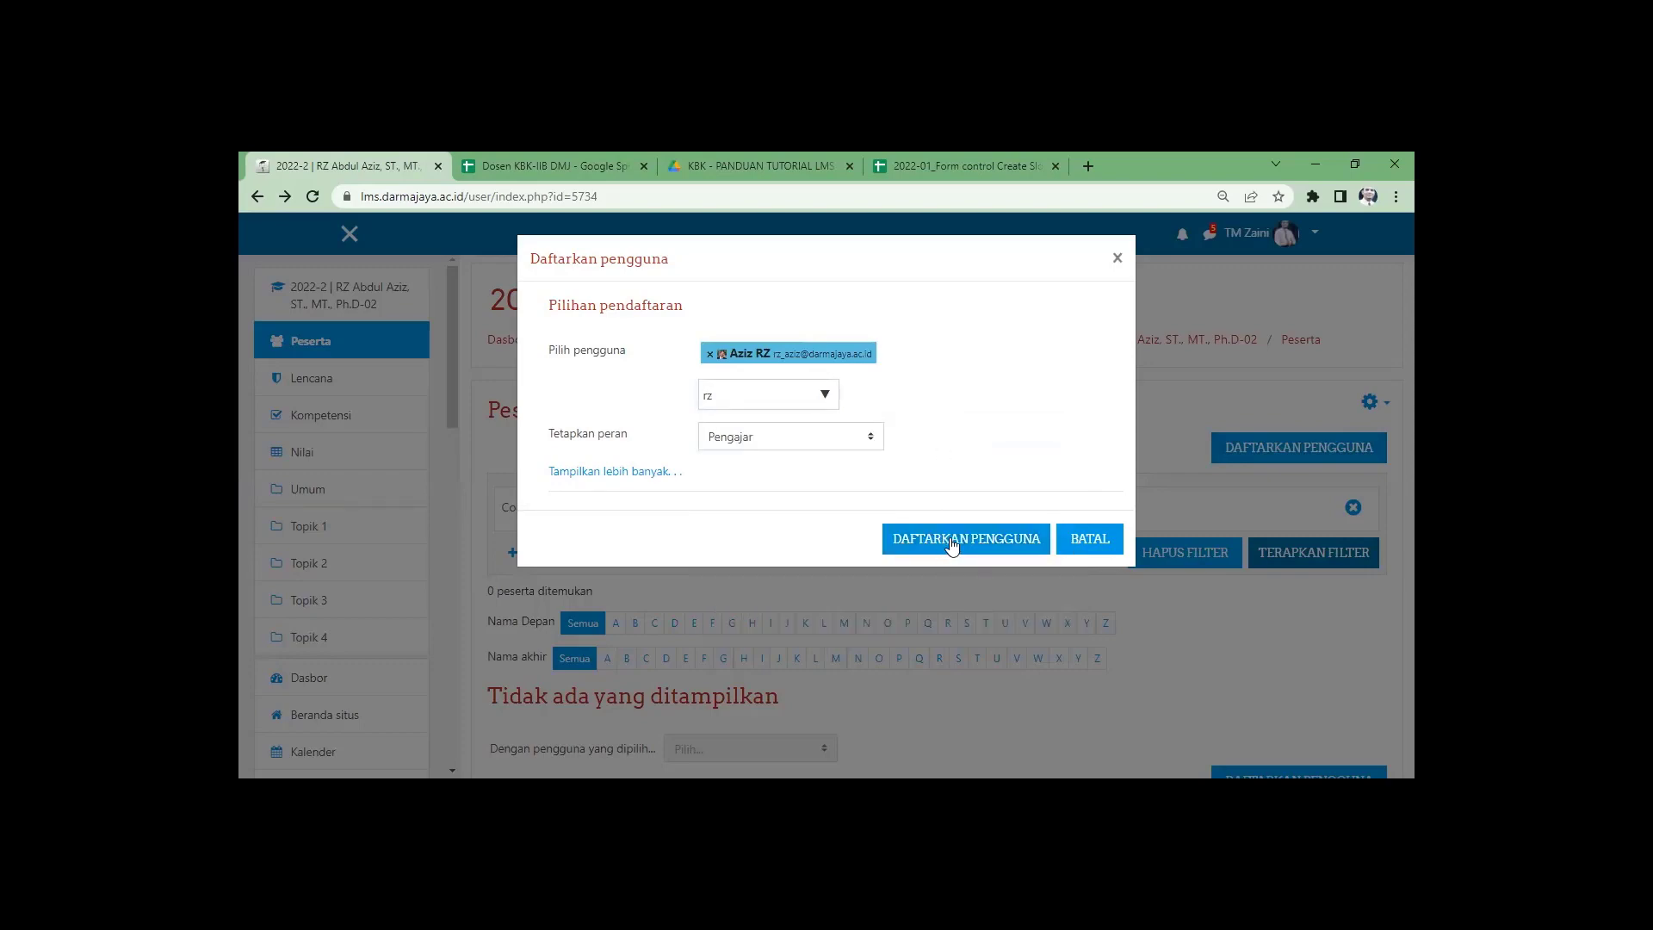
click(945, 542)
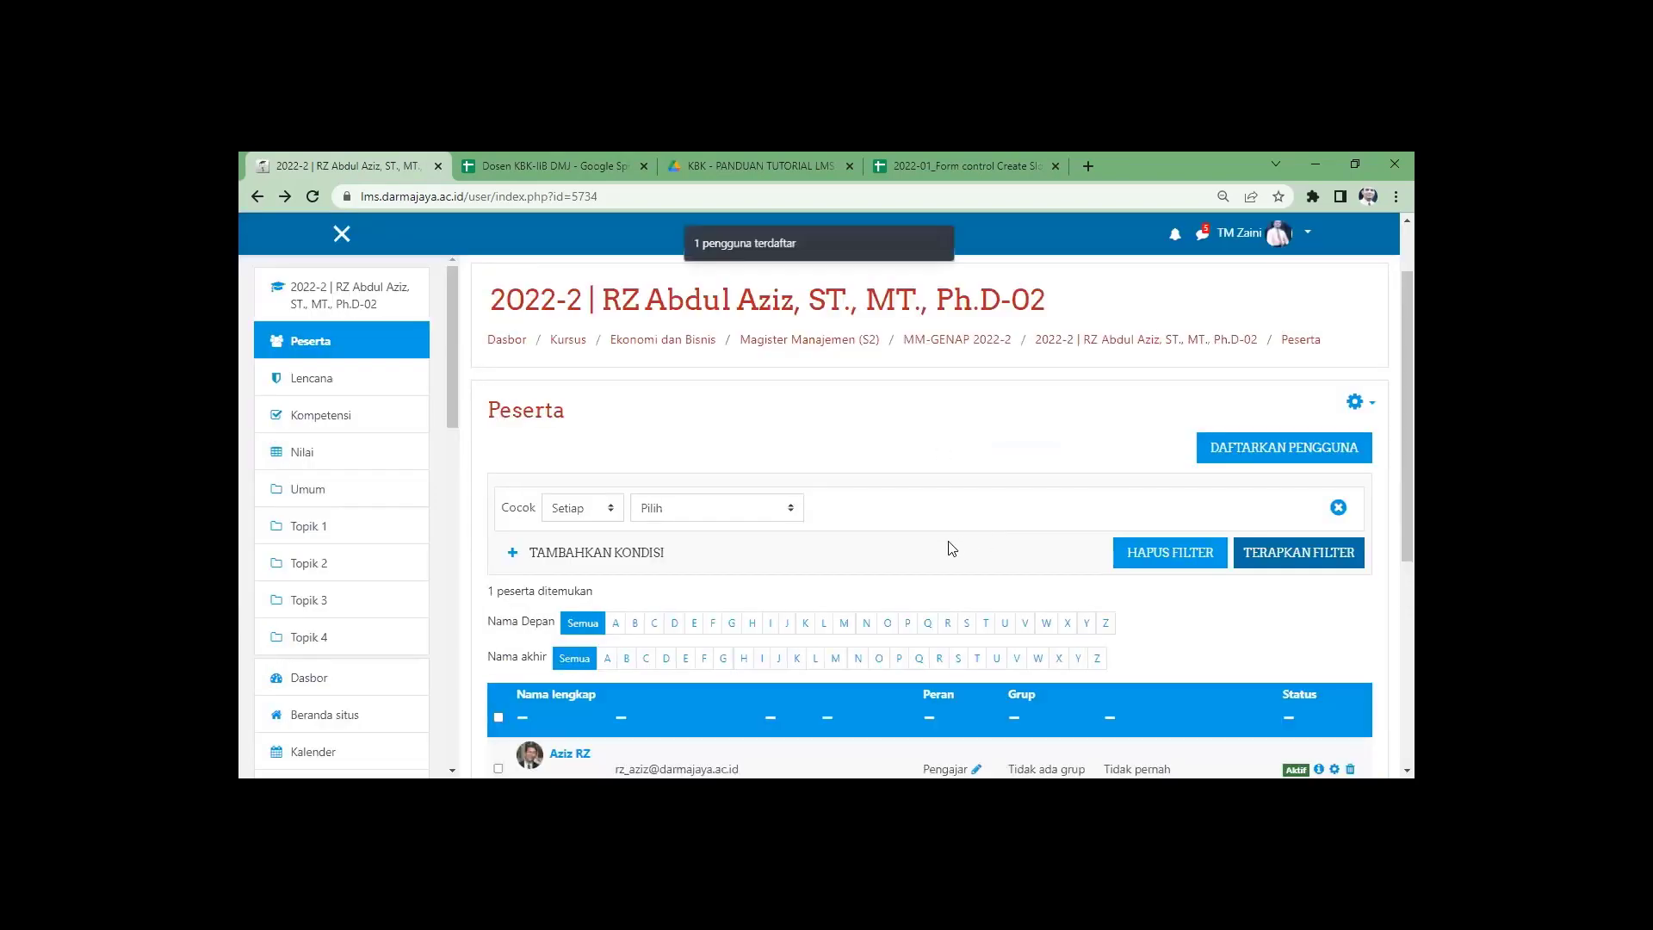
Save the Ph.D-02 course's manual enrolment (Pendaftaran manual) settings.
scroll(778, 465, down, 4)
scroll(973, 491, up, 3)
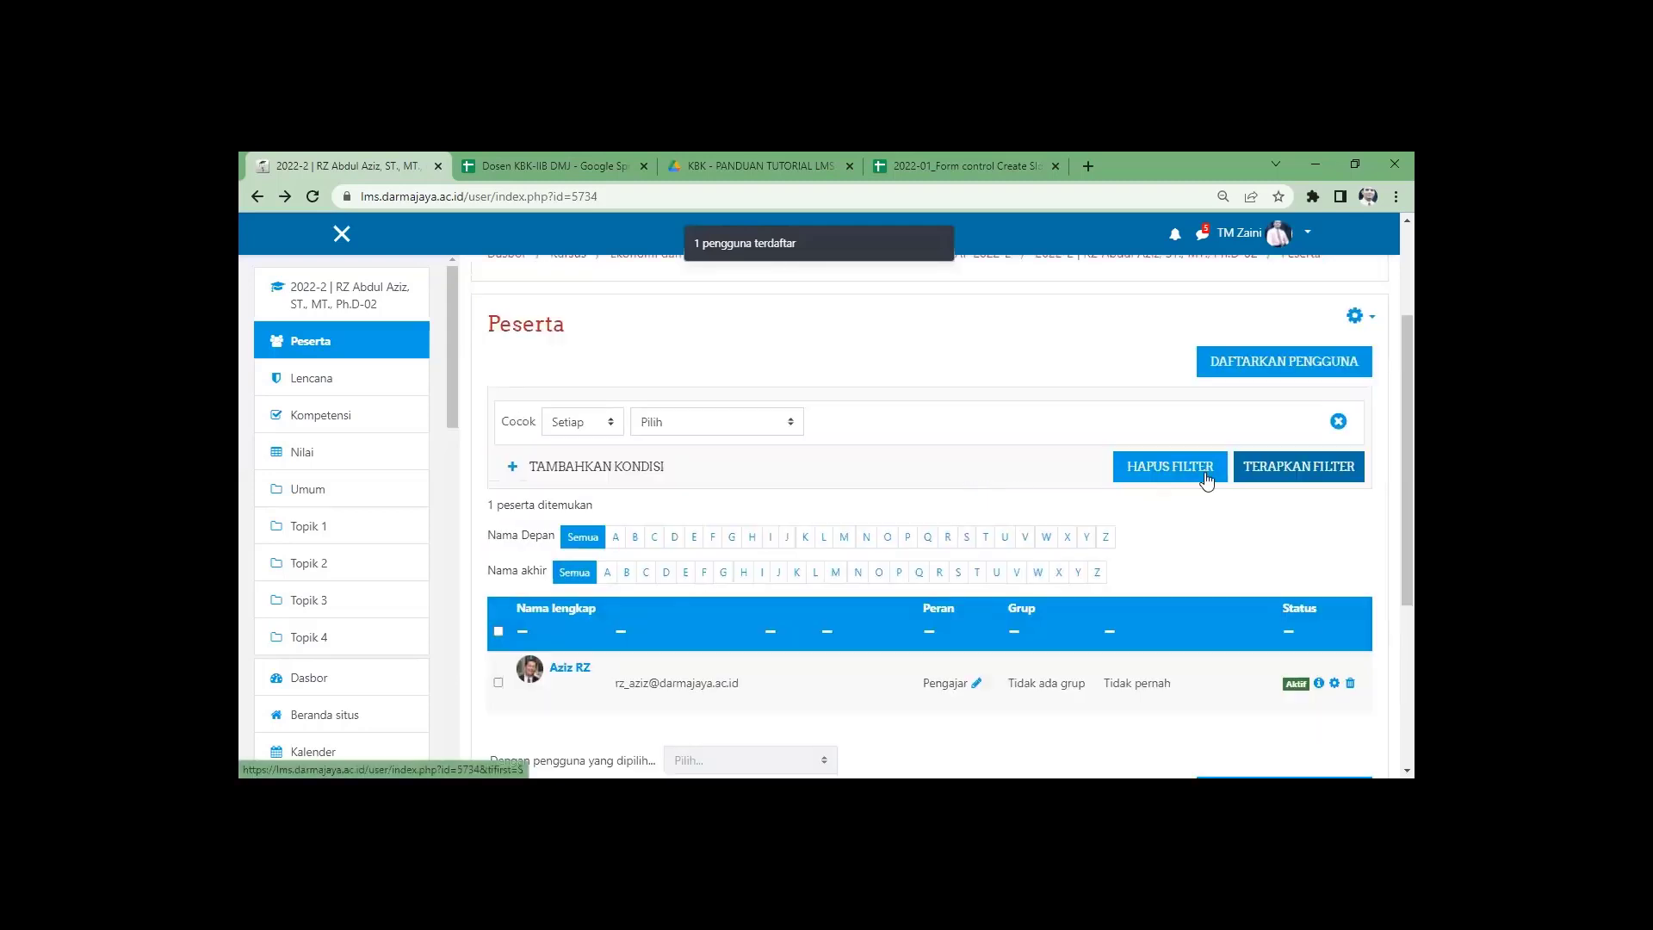
click(1363, 317)
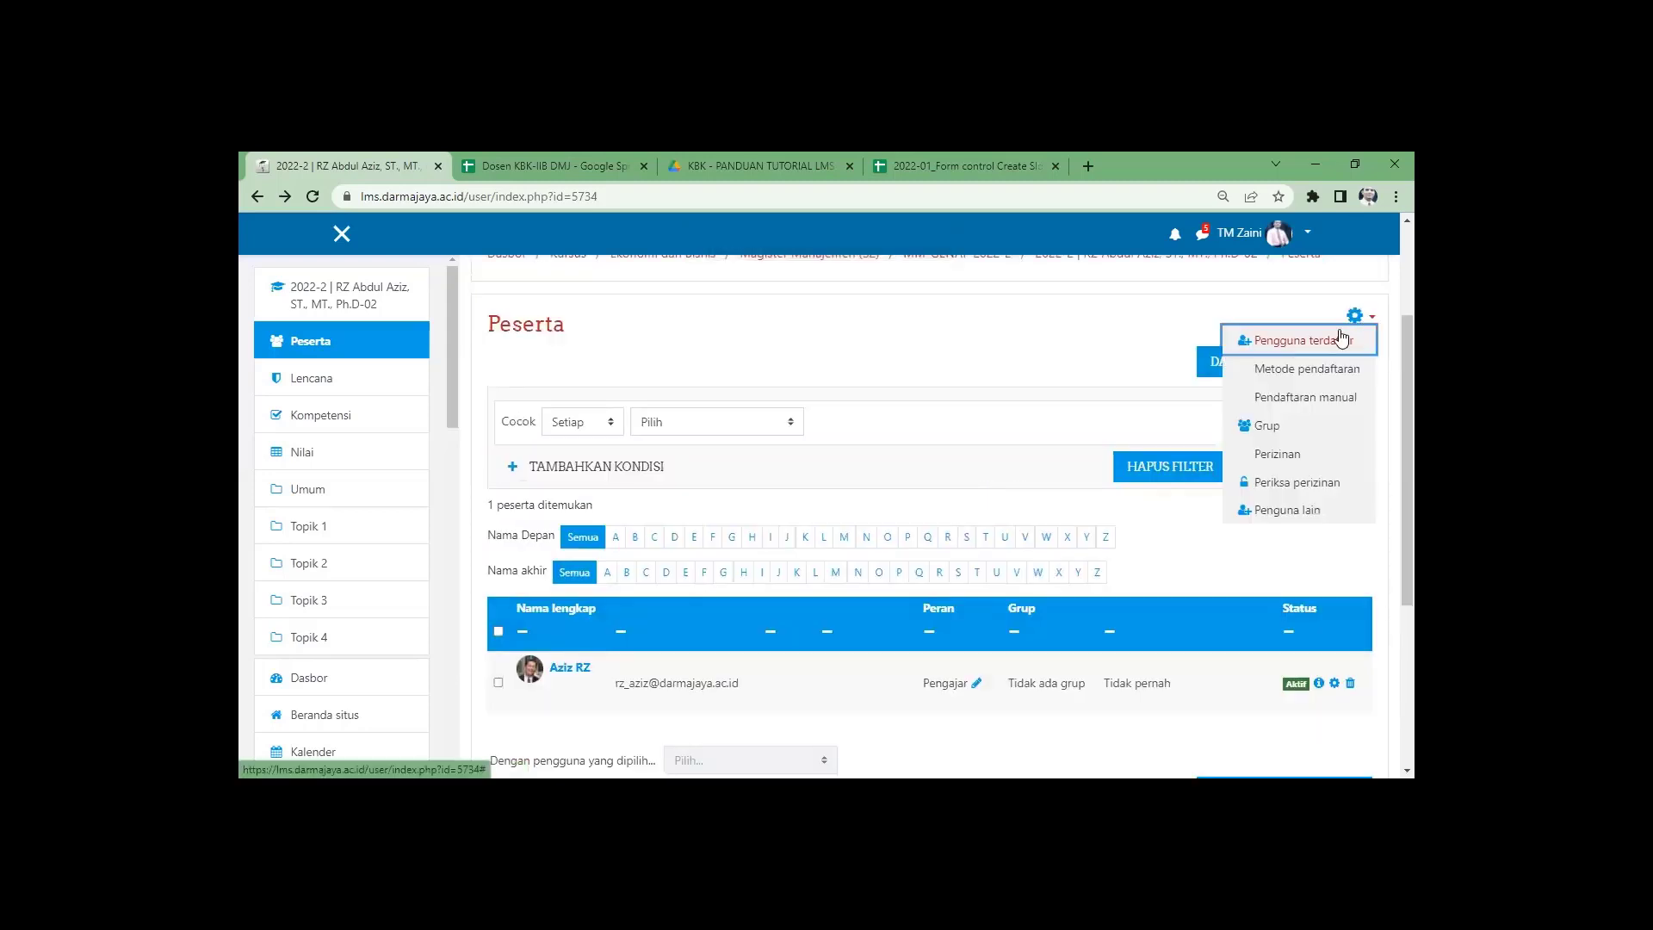
click(1326, 402)
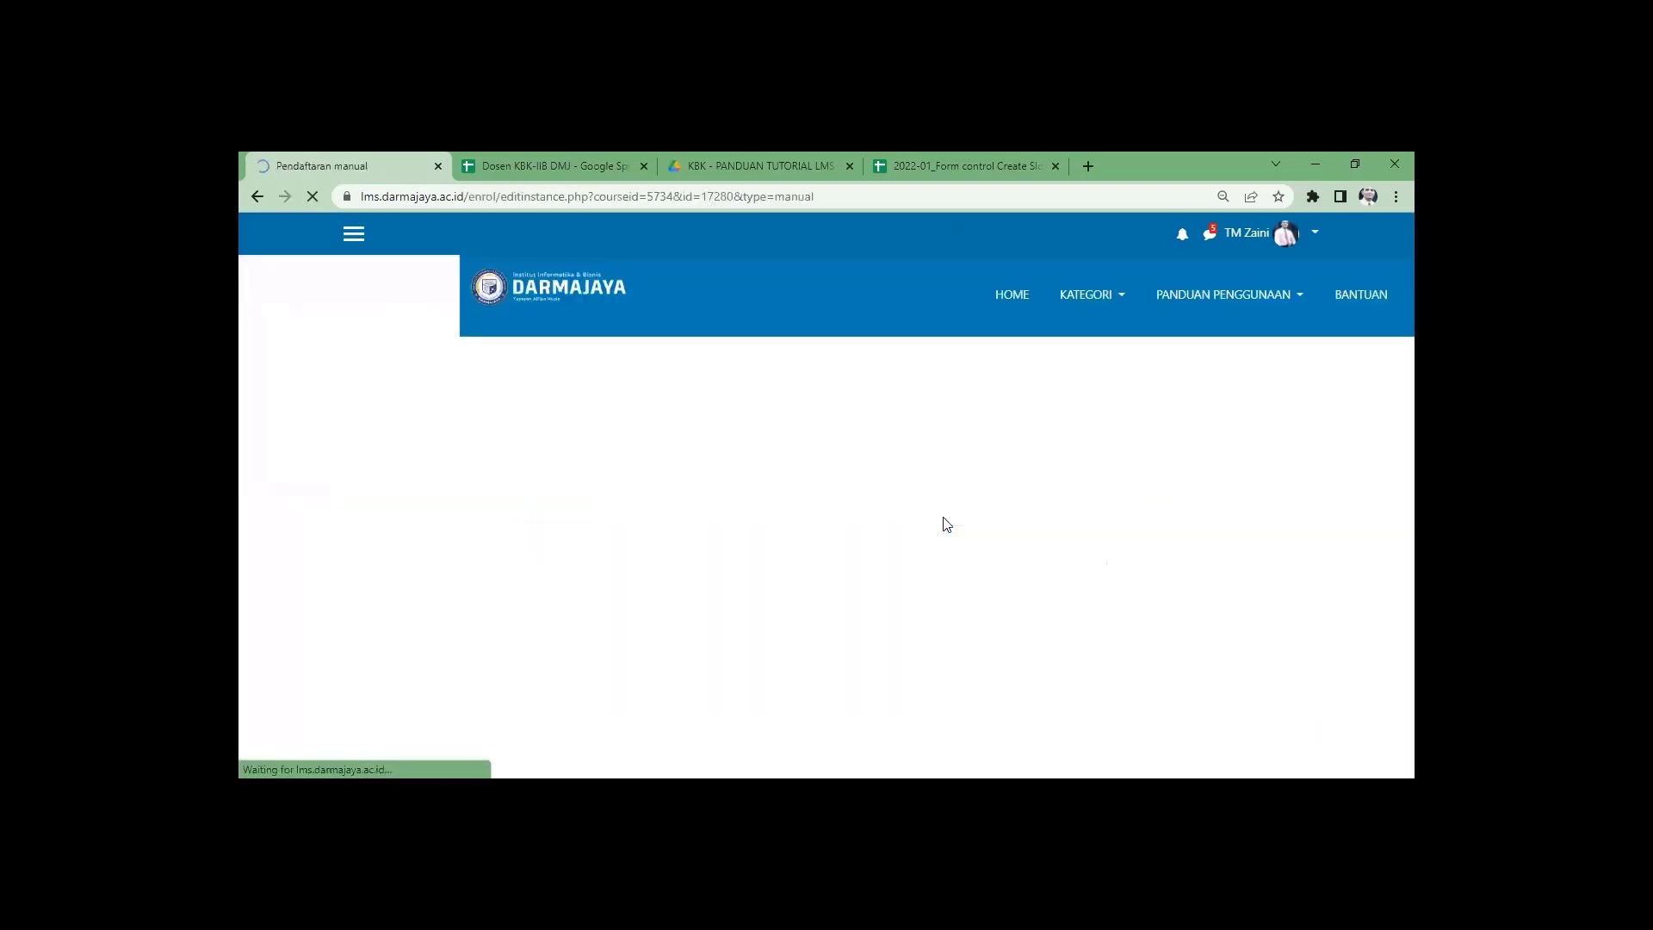
scroll(932, 523, down, 3)
click(818, 570)
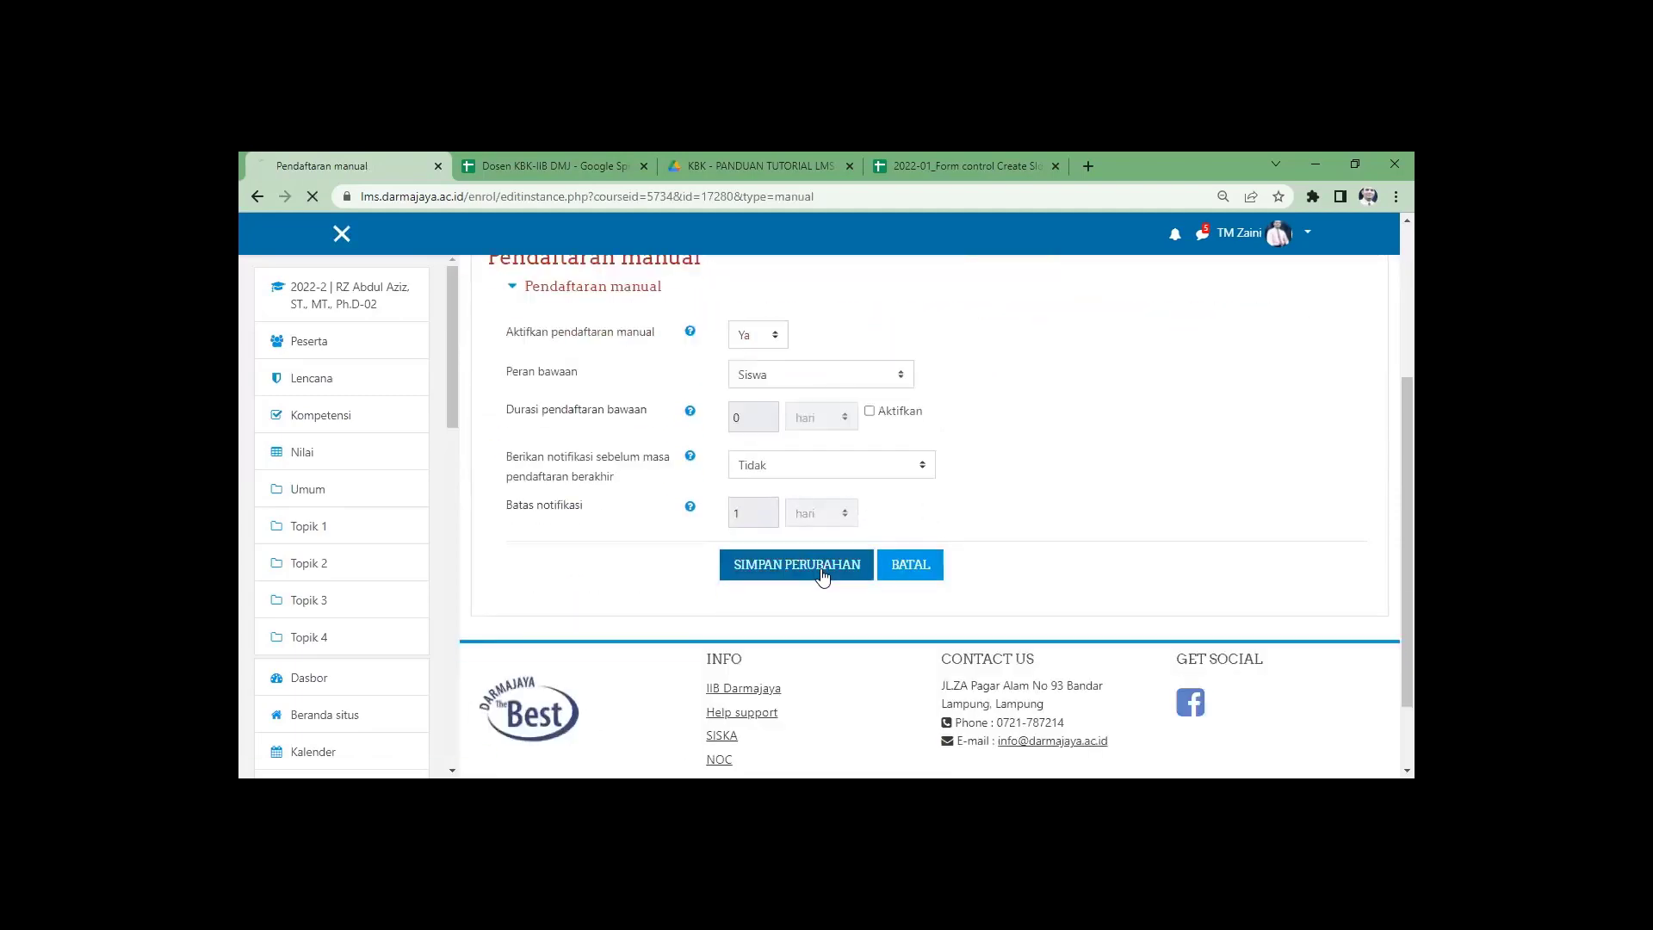
Enable Akses tamu guest access and toggle the Pendaftaran mandiri (Siswa) method.
scroll(1128, 564, down, 2)
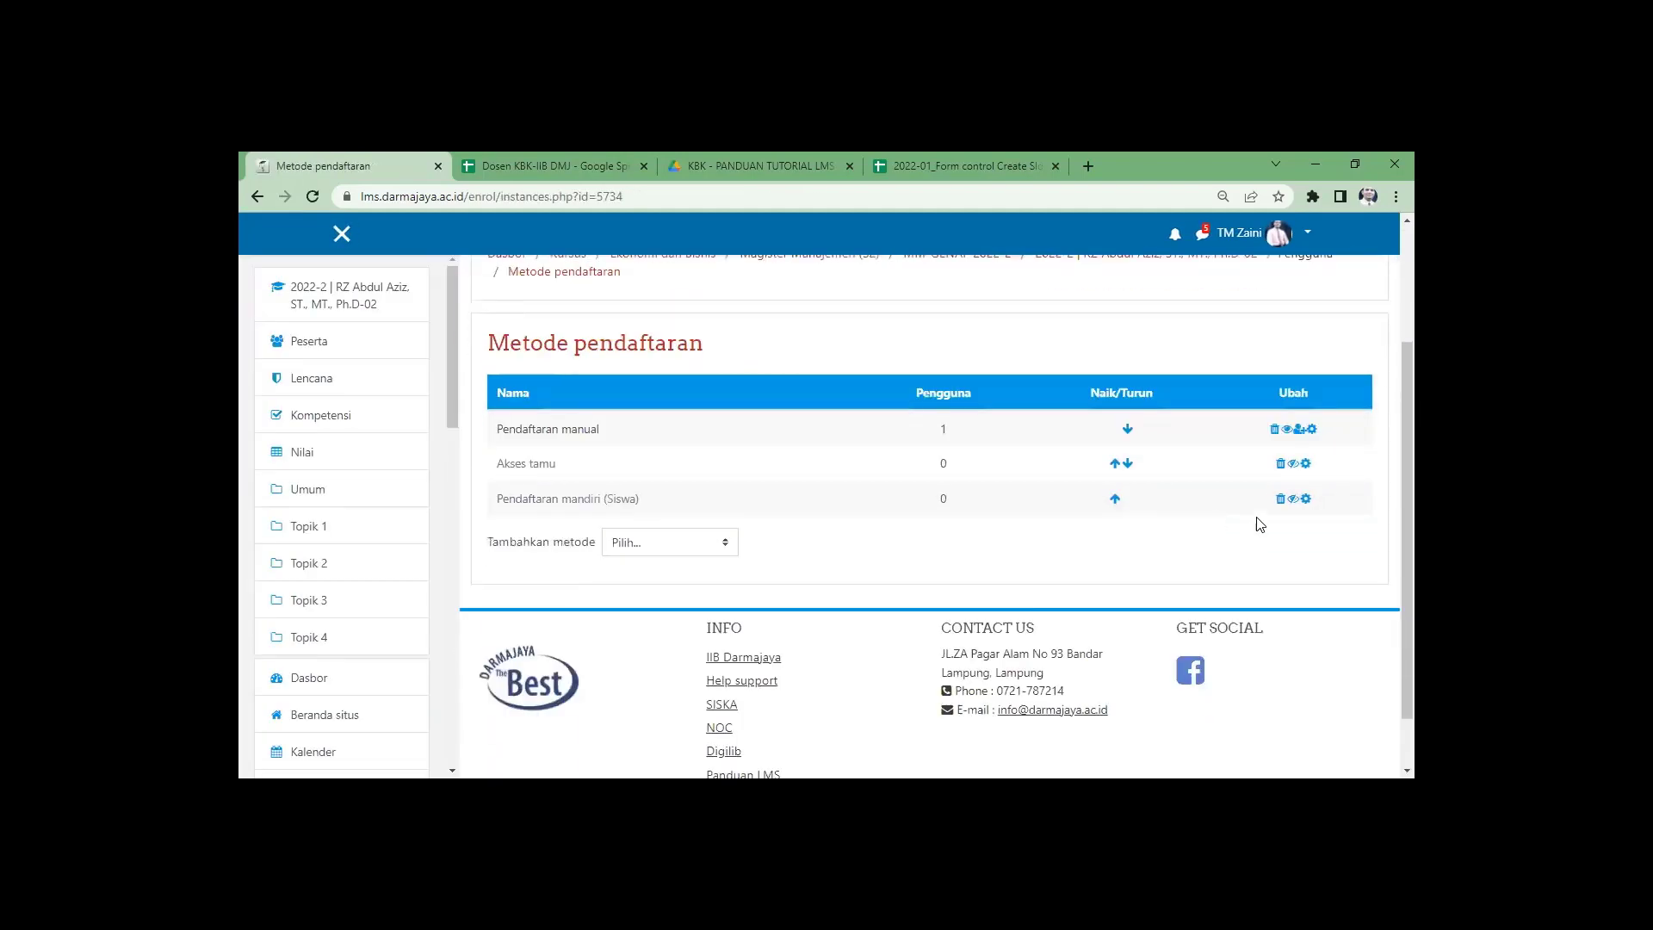
click(1292, 463)
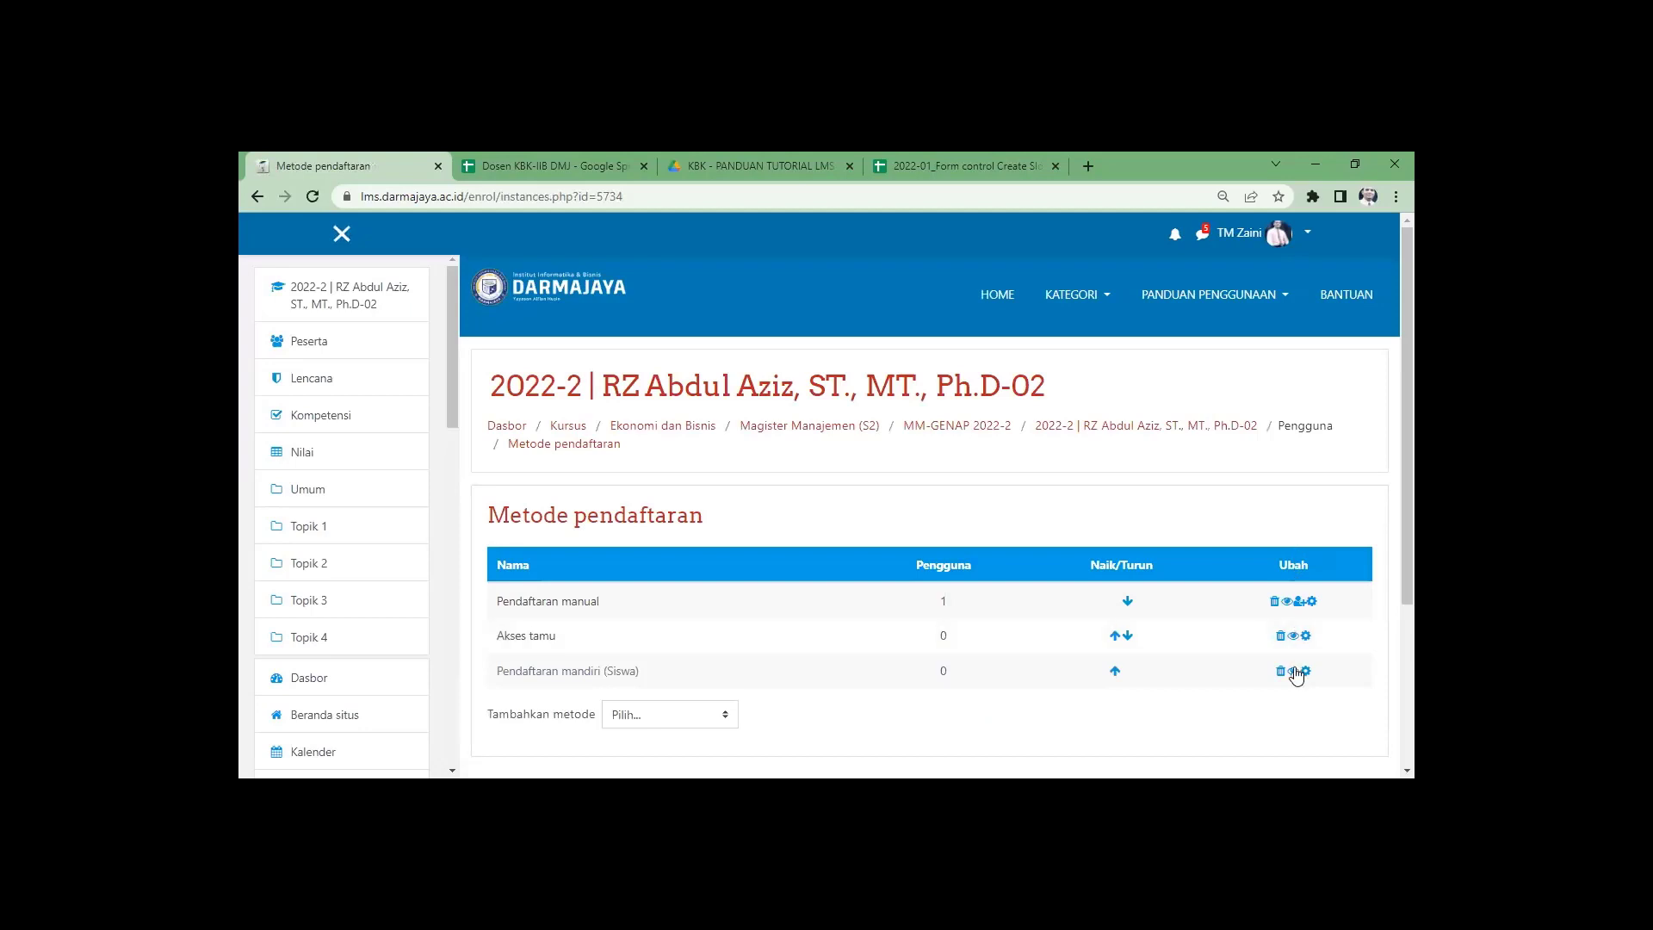
click(1293, 671)
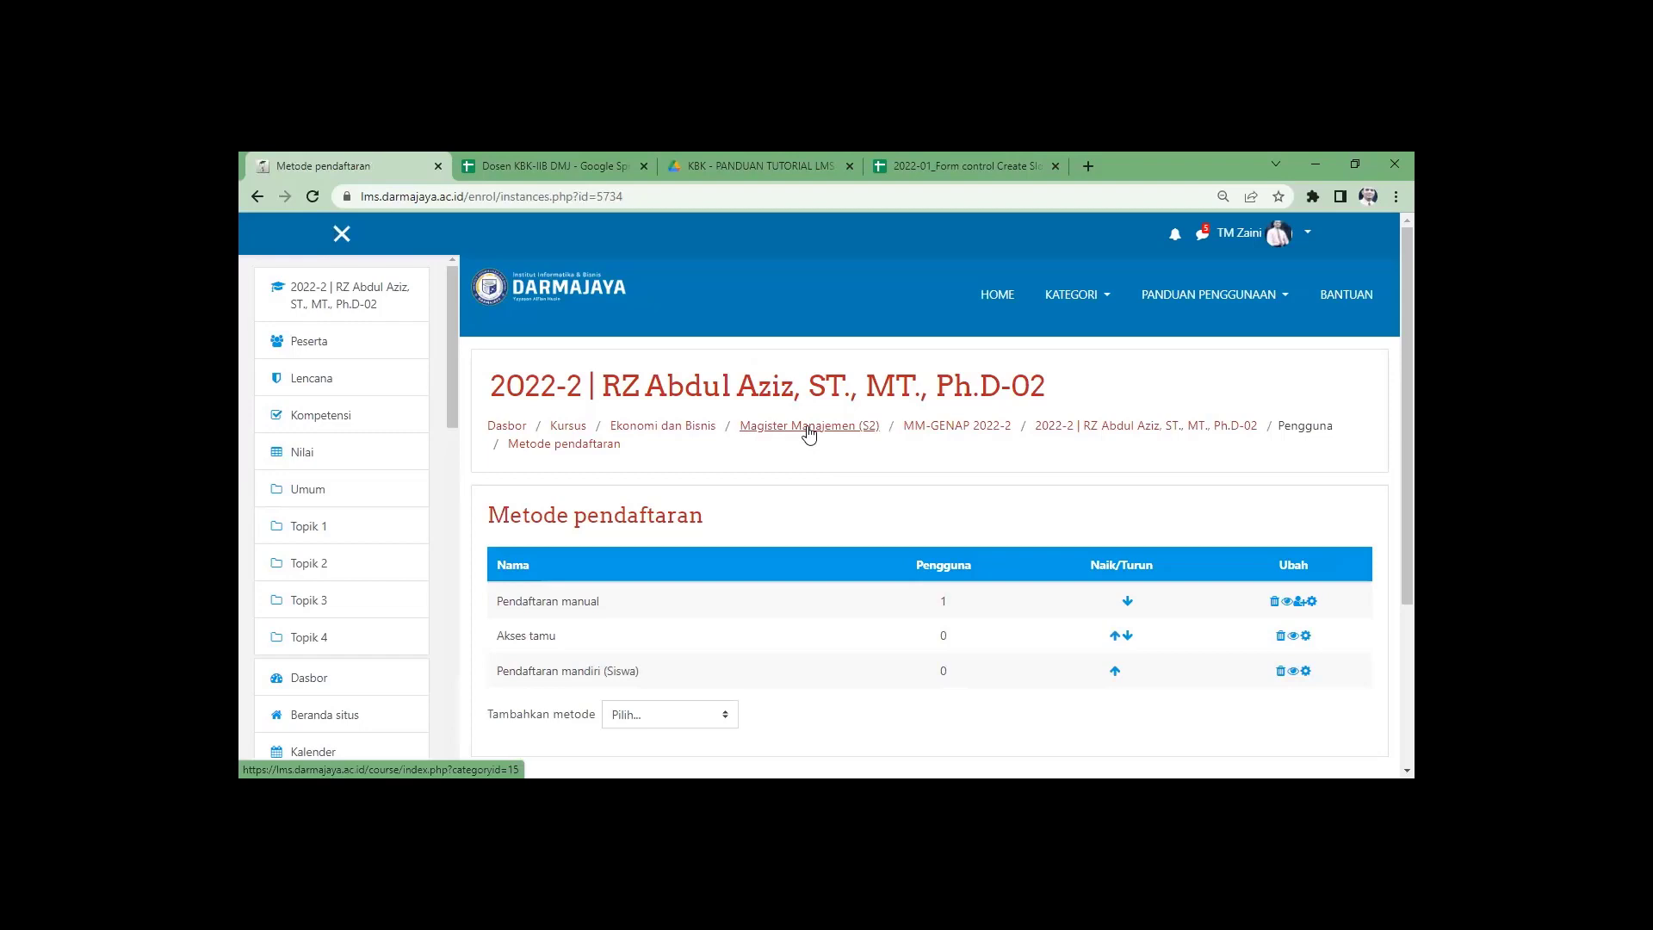
Go through Magister Manajemen (S2) to MM-GENAP 2022-2 and check the Ph.D-02 card's teacher.
click(810, 430)
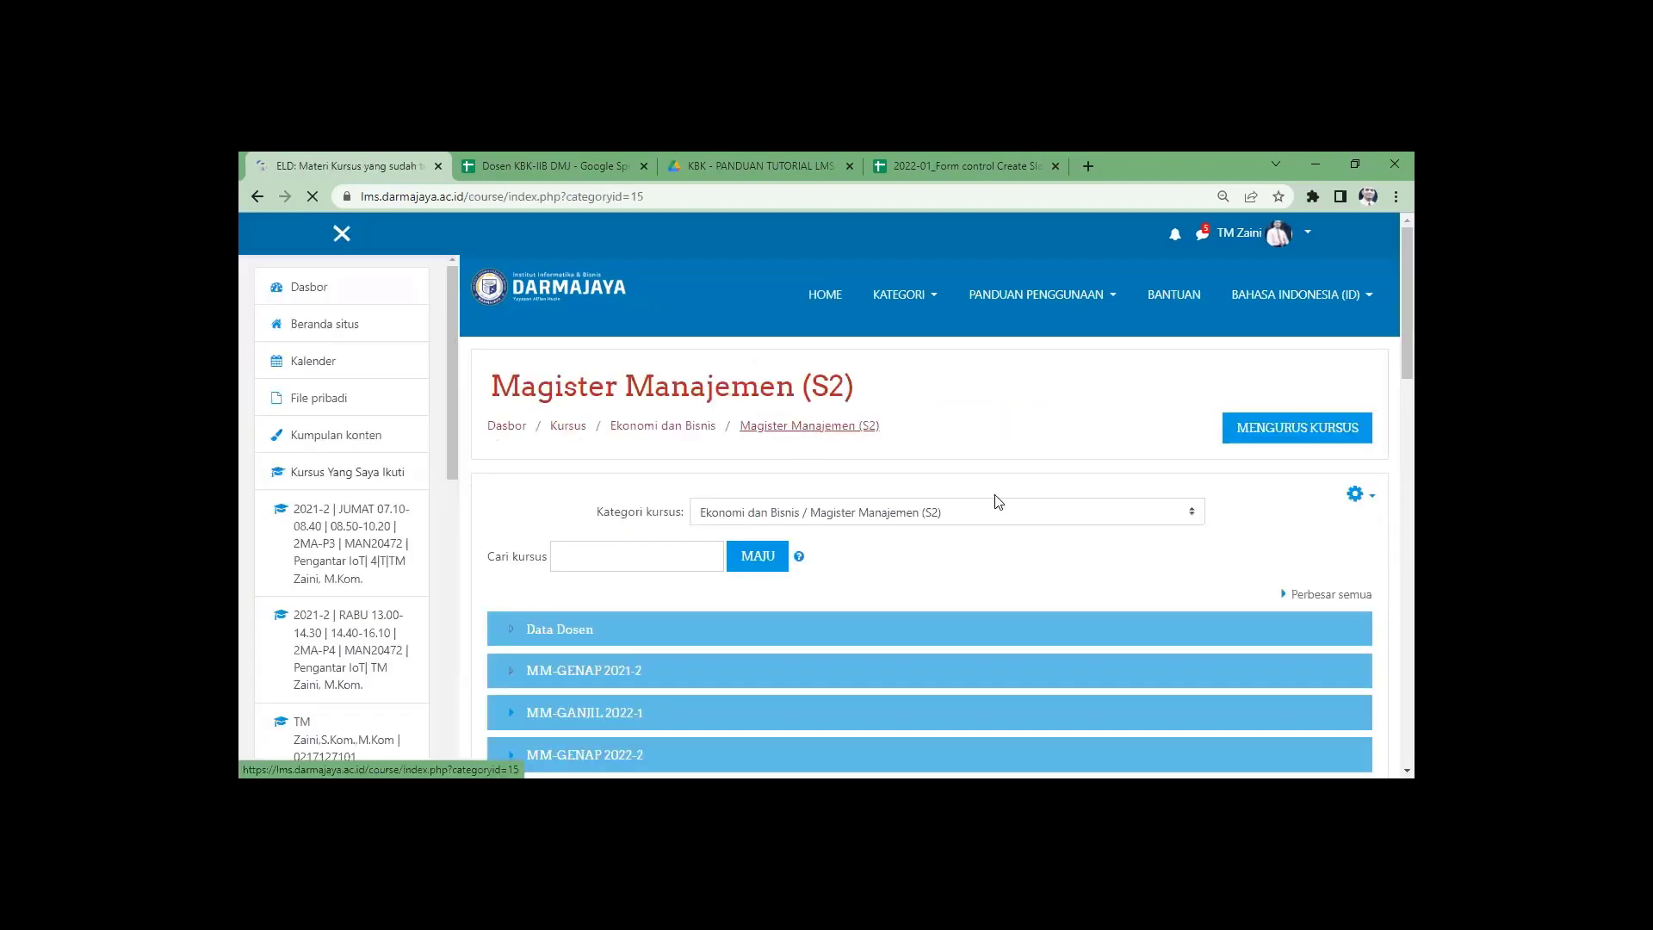
scroll(766, 513, down, 2)
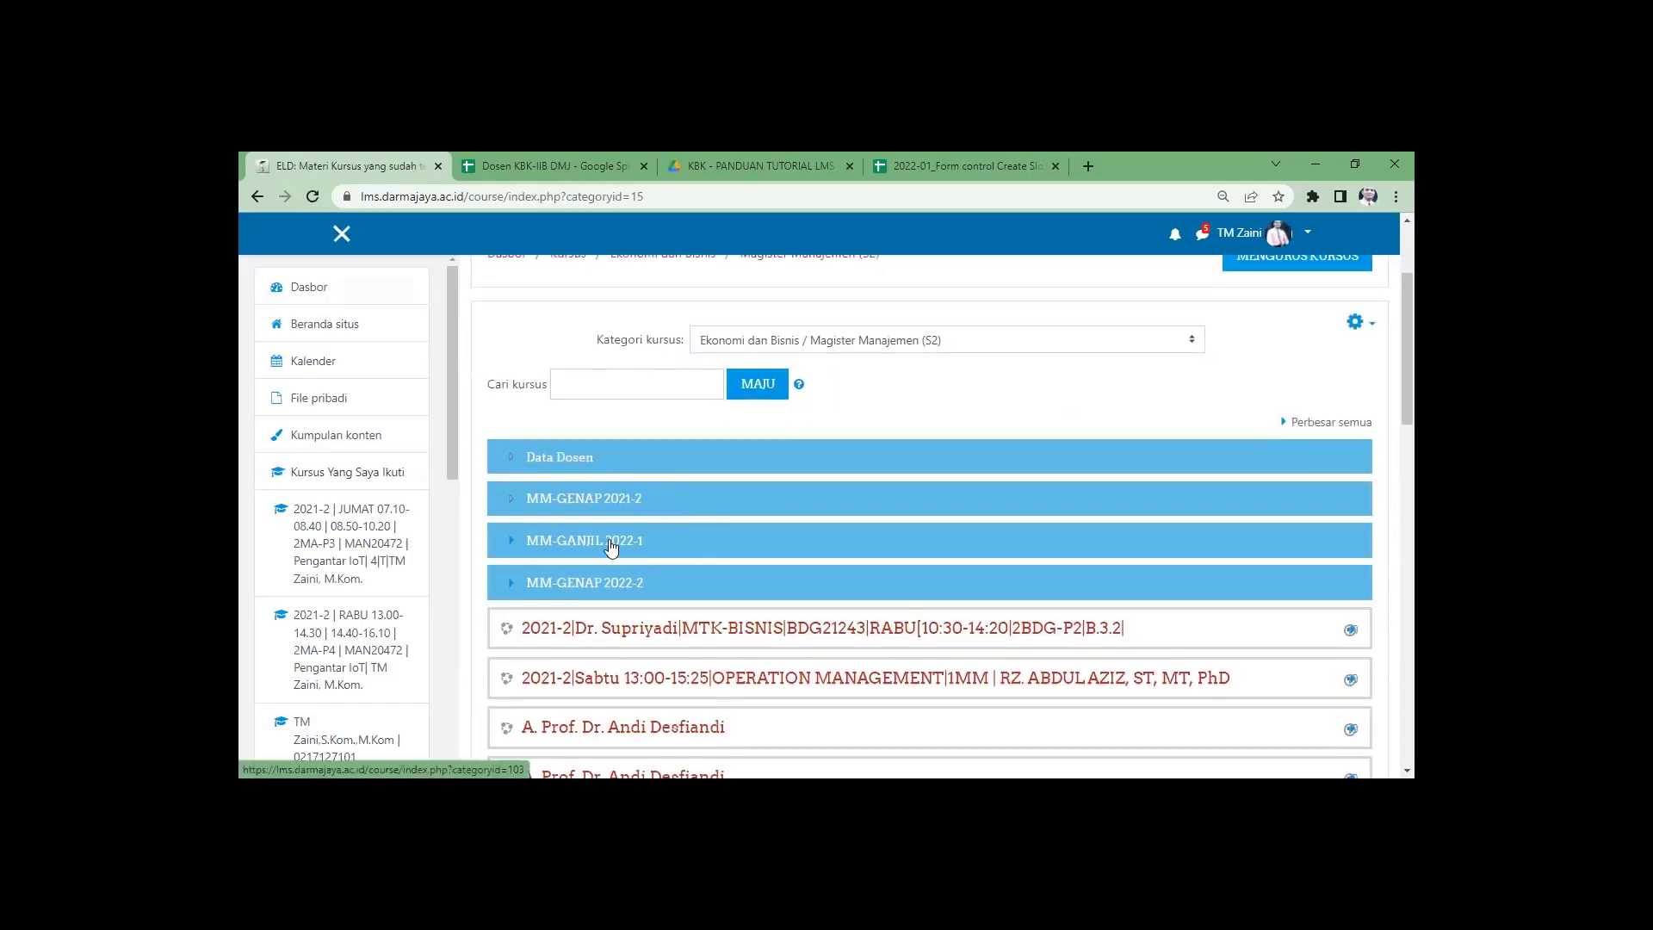
click(593, 586)
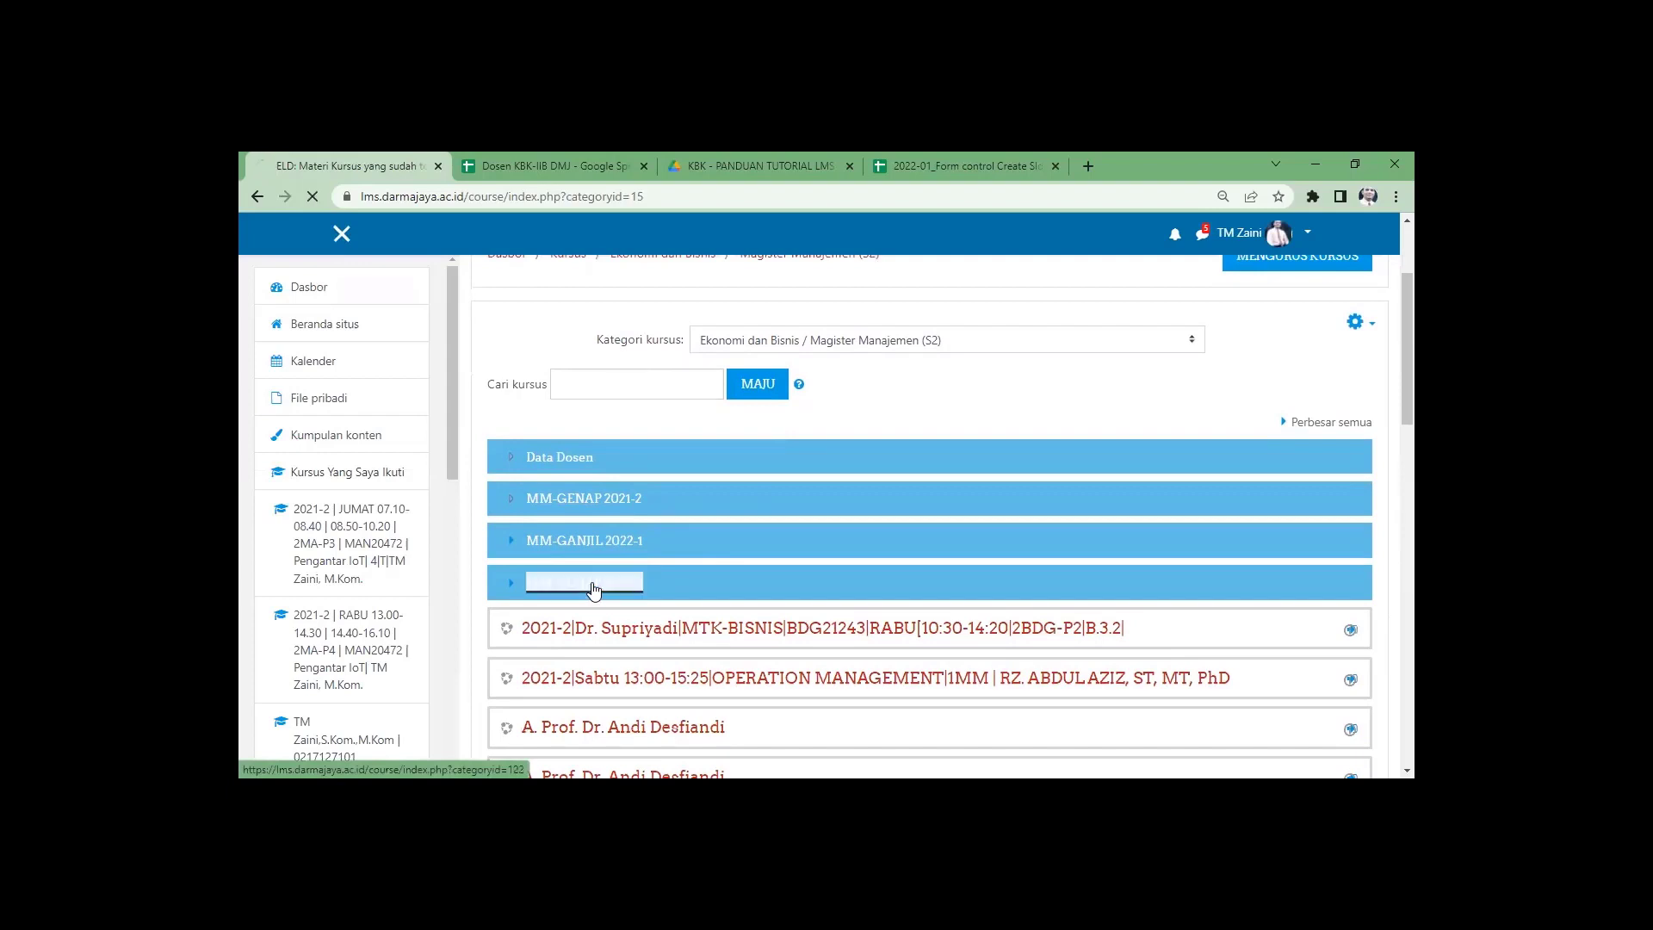
scroll(1140, 497, down, 3)
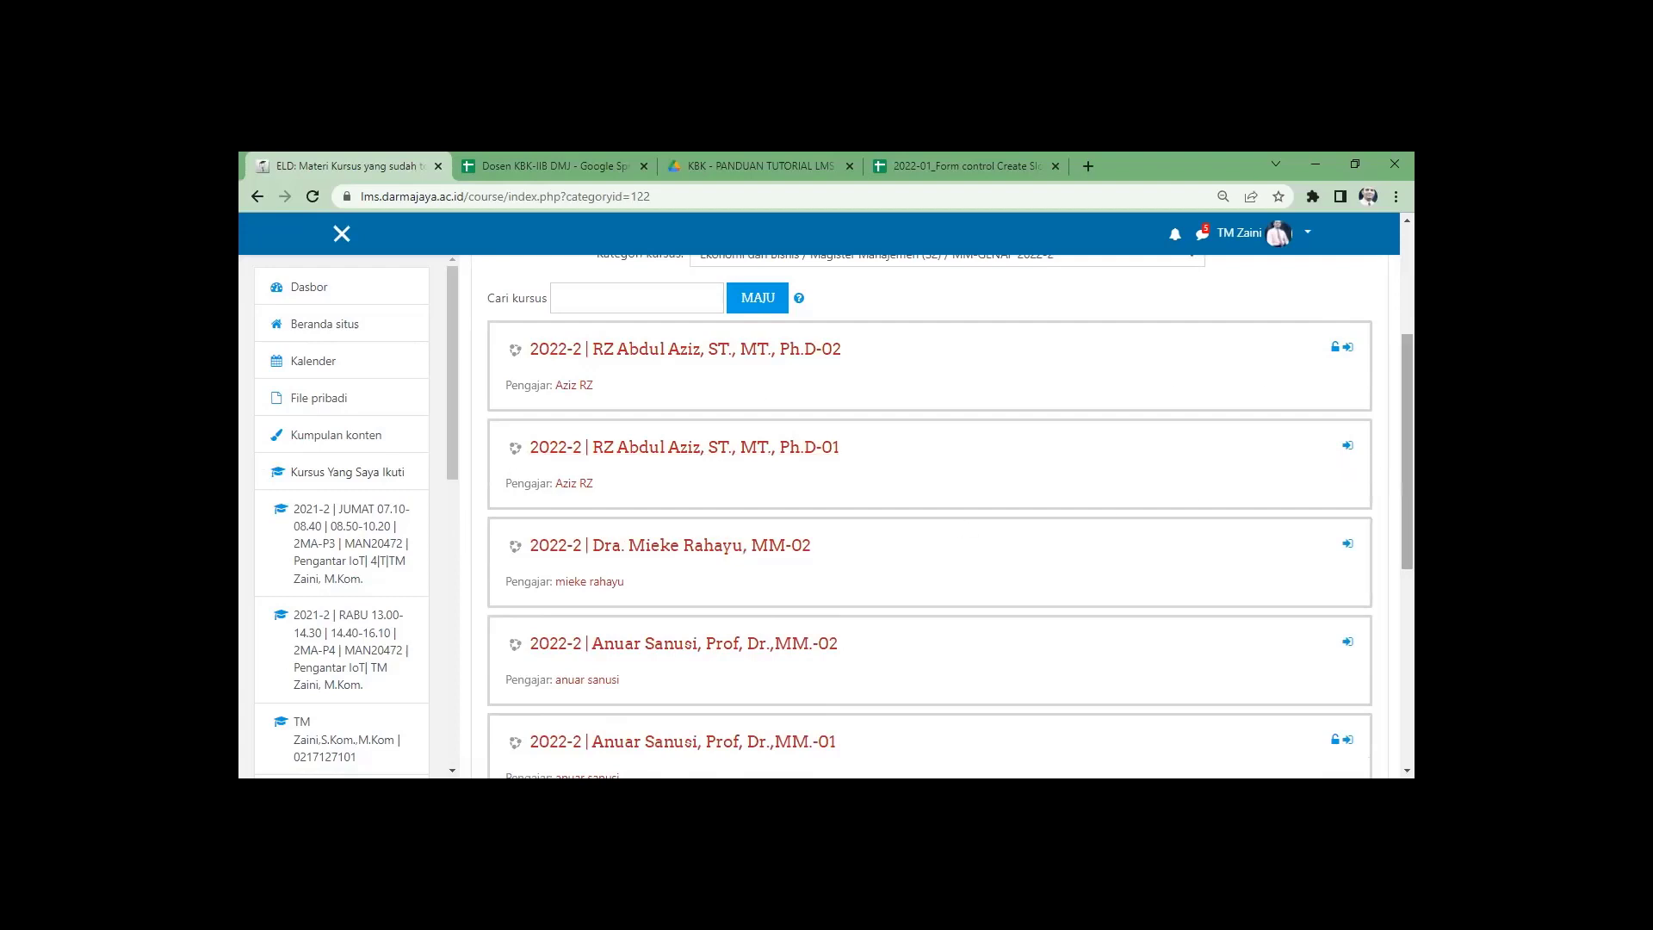
scroll(1074, 502, down, 3)
scroll(1157, 518, up, 3)
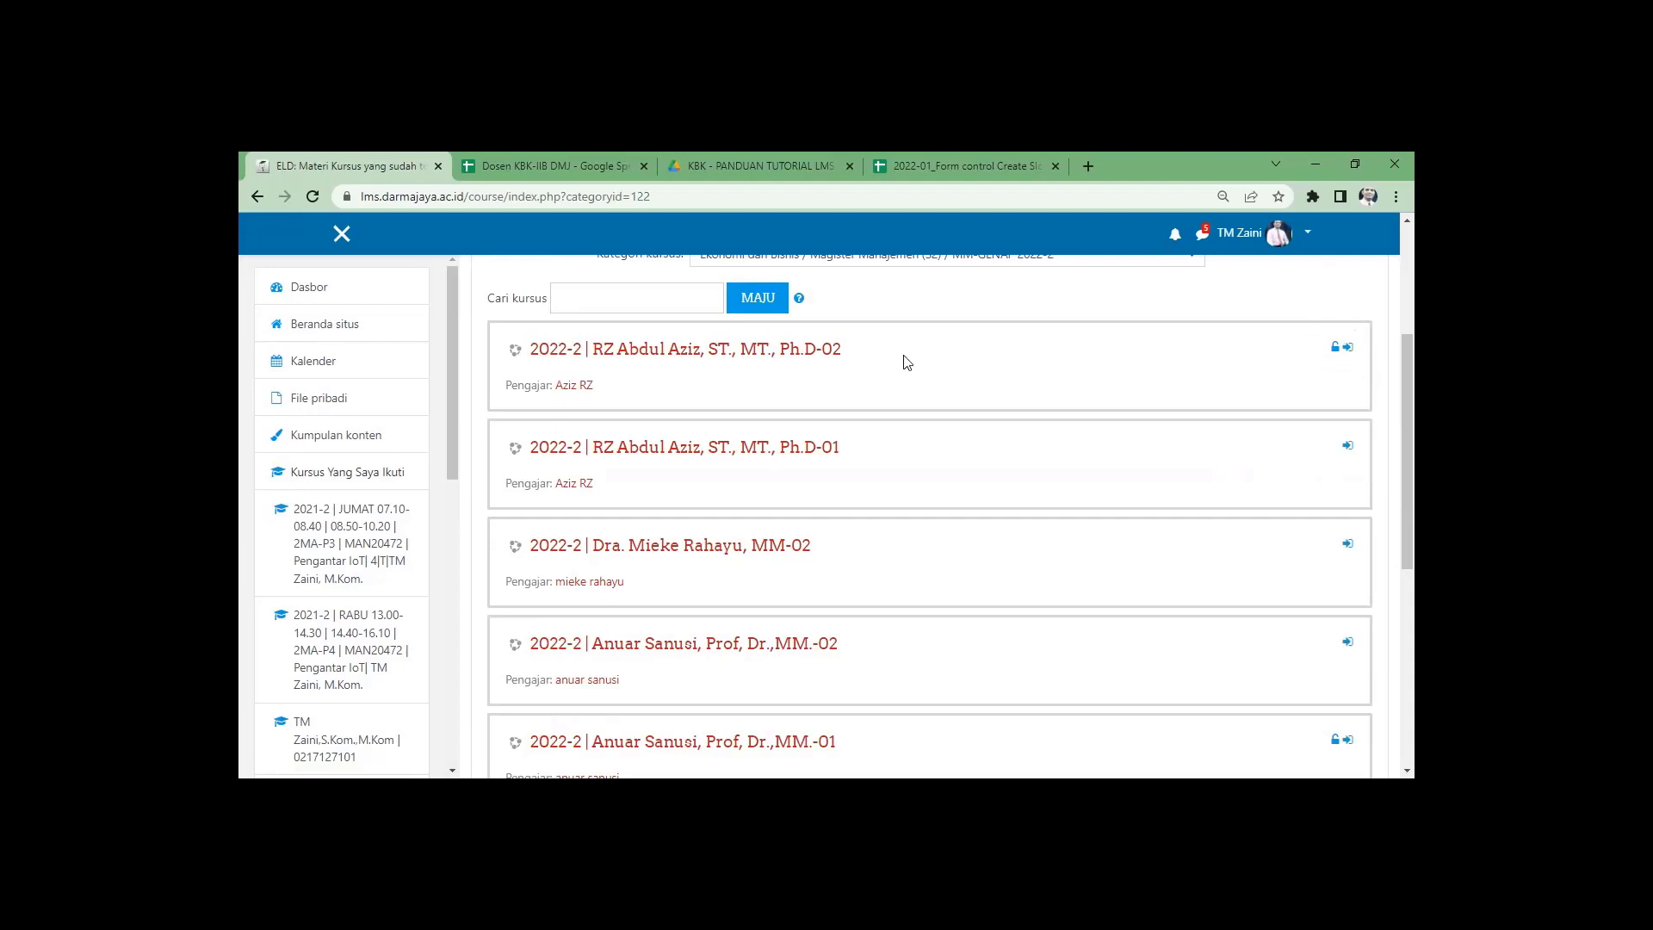
scroll(1117, 512, down, 2)
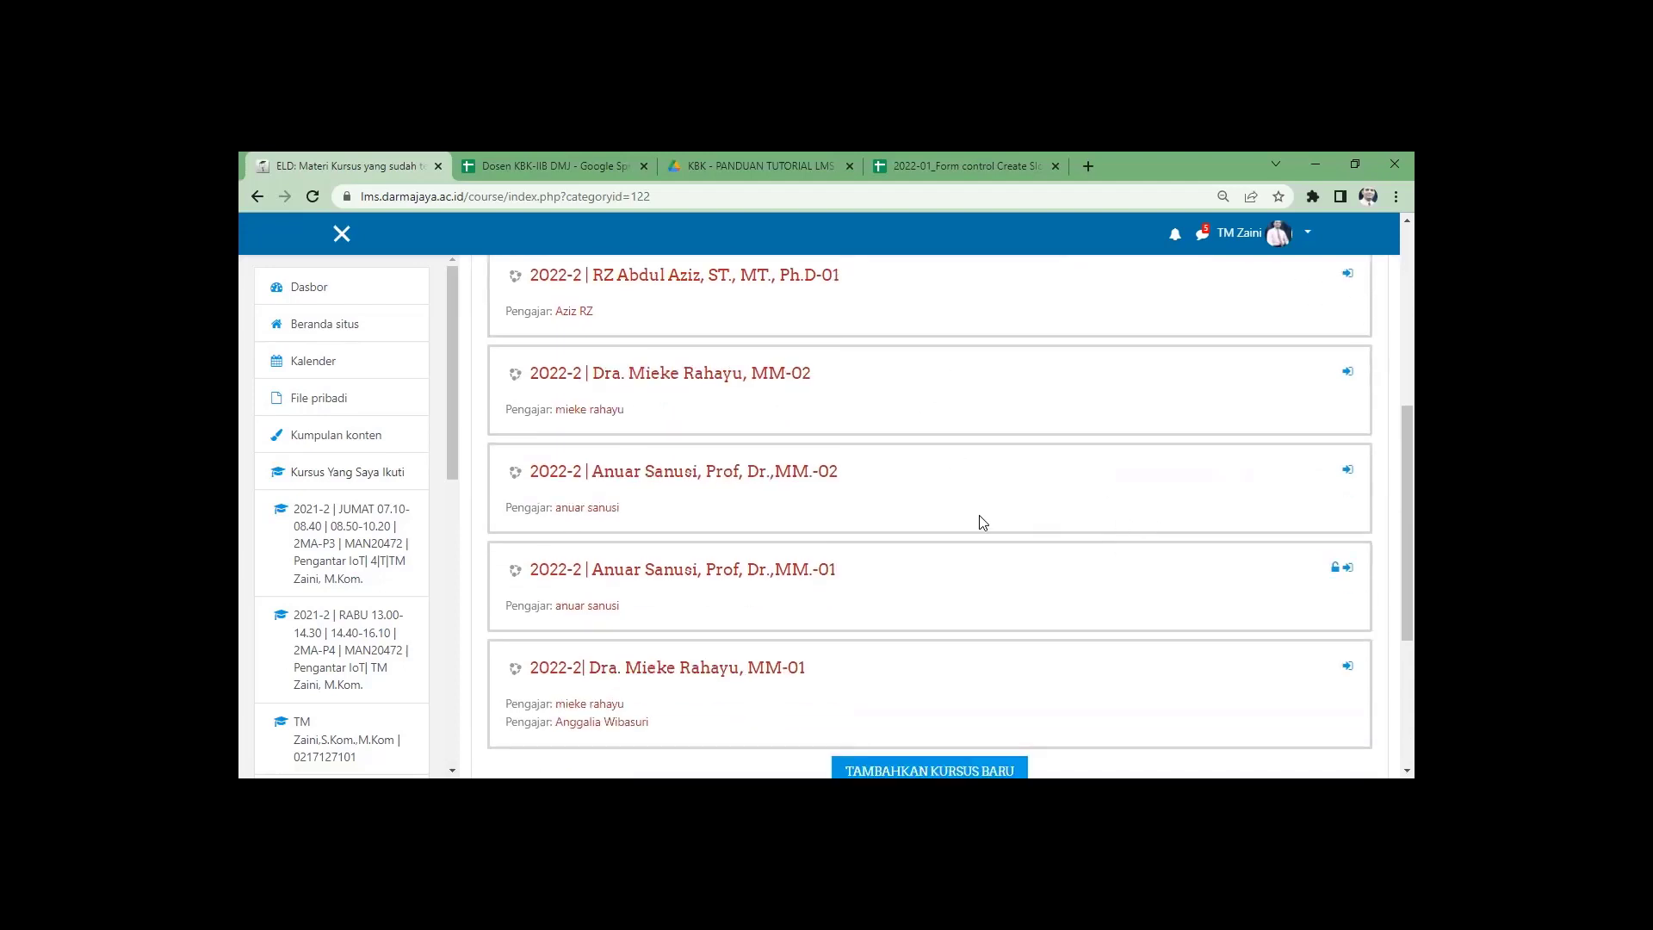
scroll(982, 521, up, 1)
scroll(982, 522, up, 2)
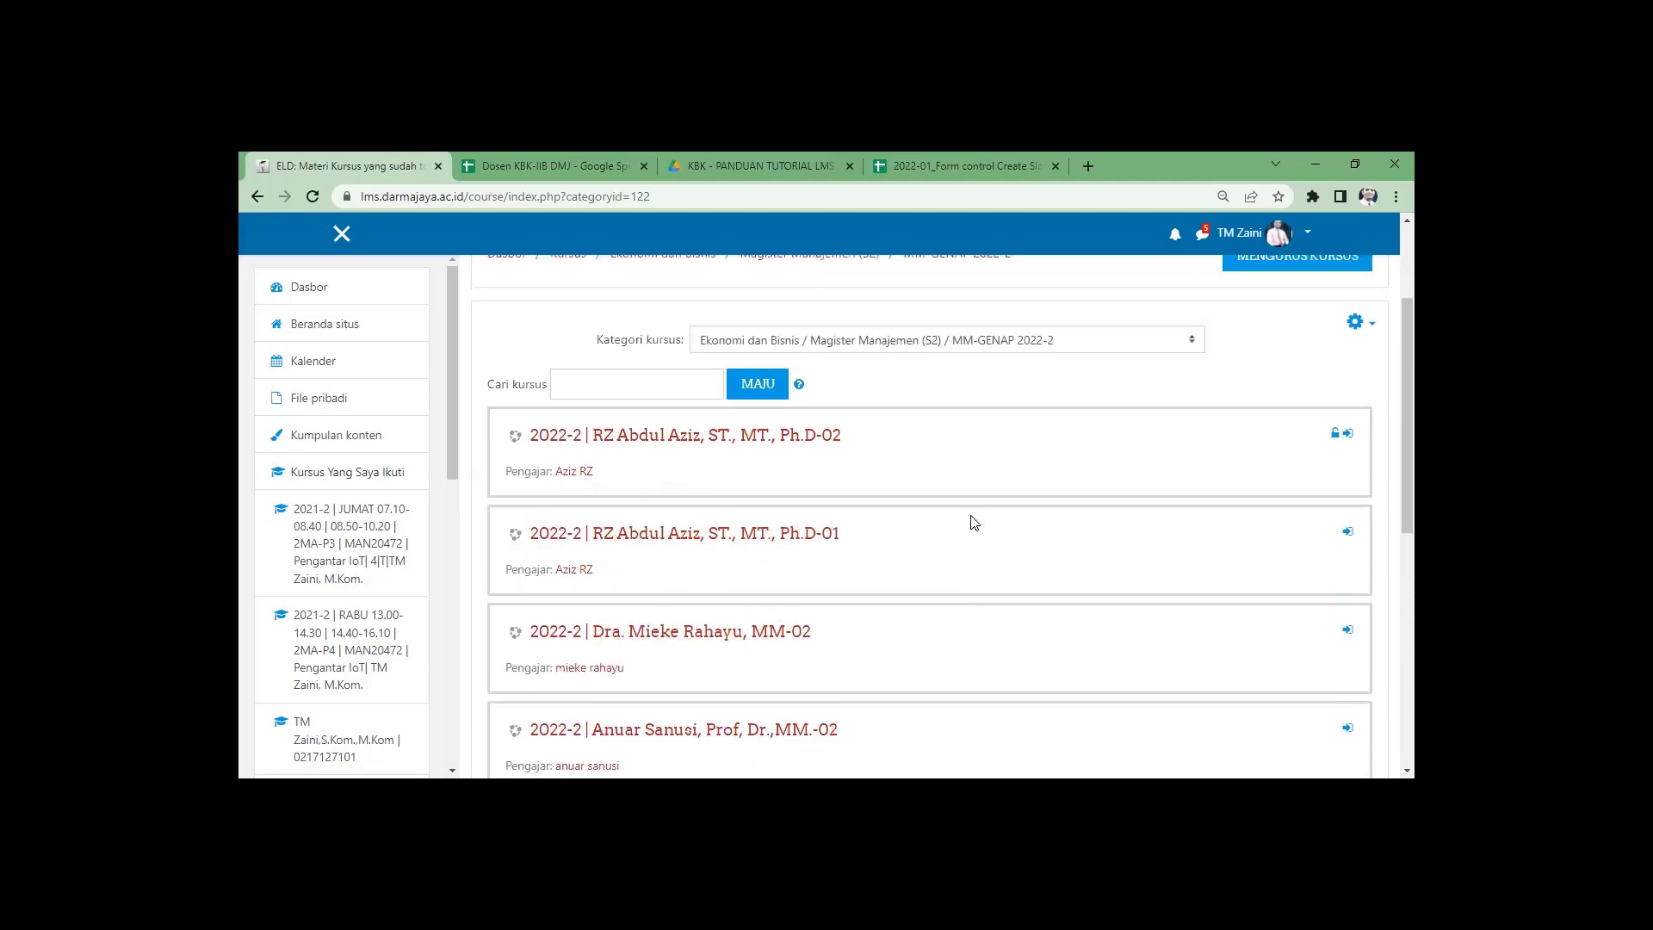
Turn on Akses tamu for the Ph.D-01 course, then go back to the MM-GENAP 2022-2 list.
click(720, 534)
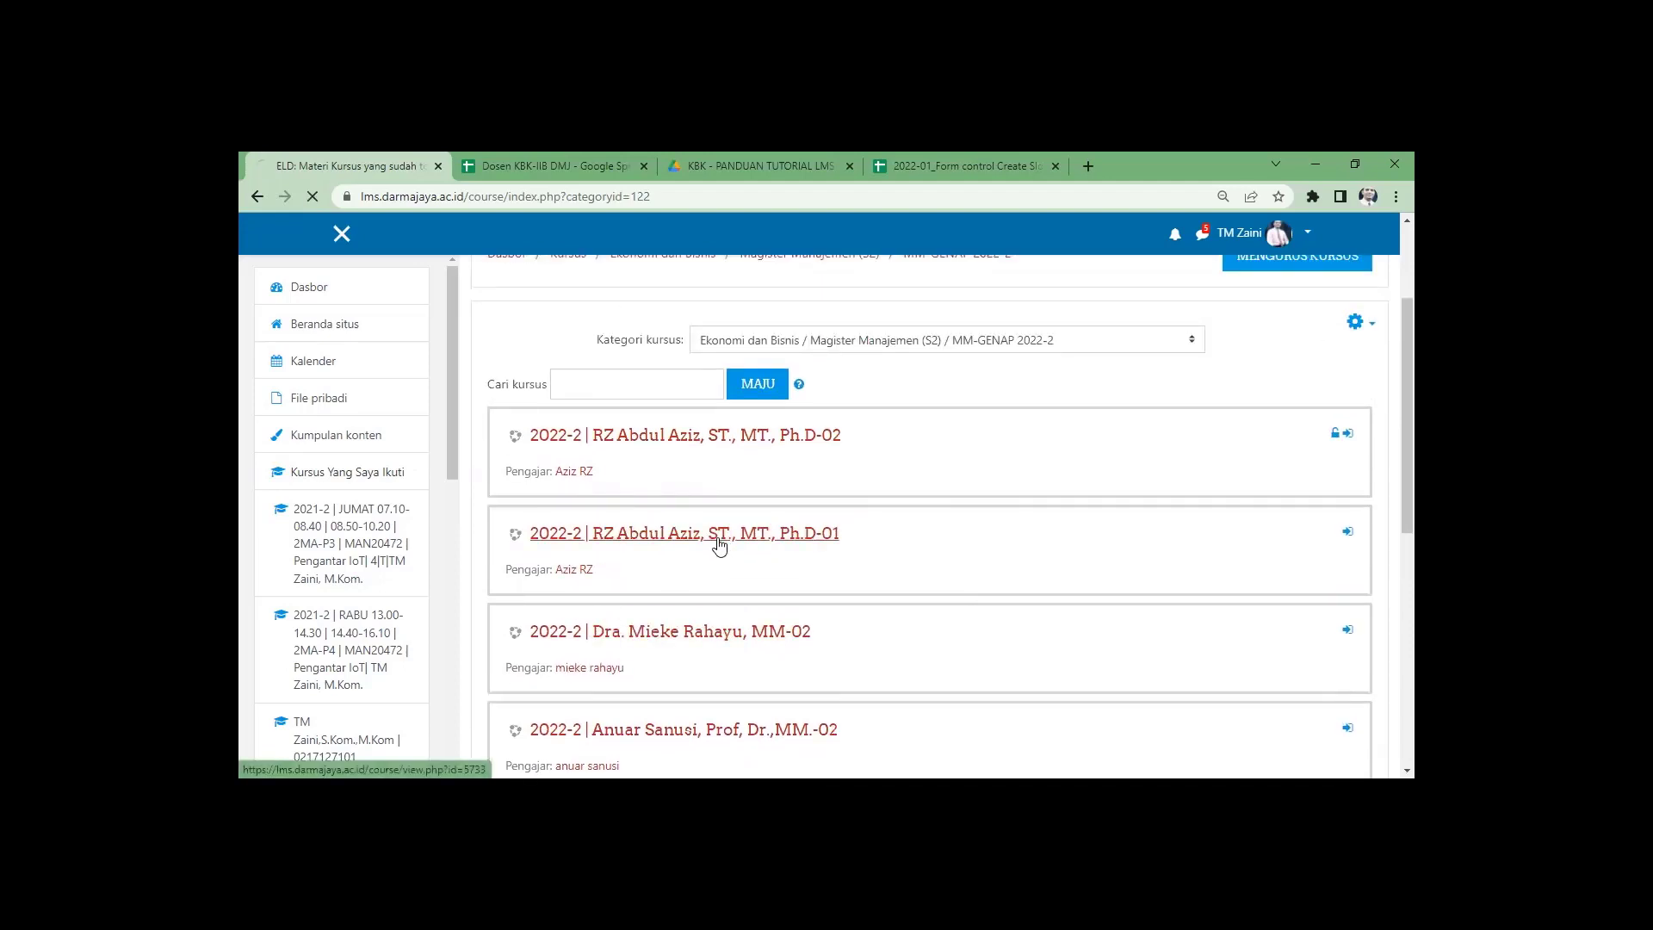
click(1354, 389)
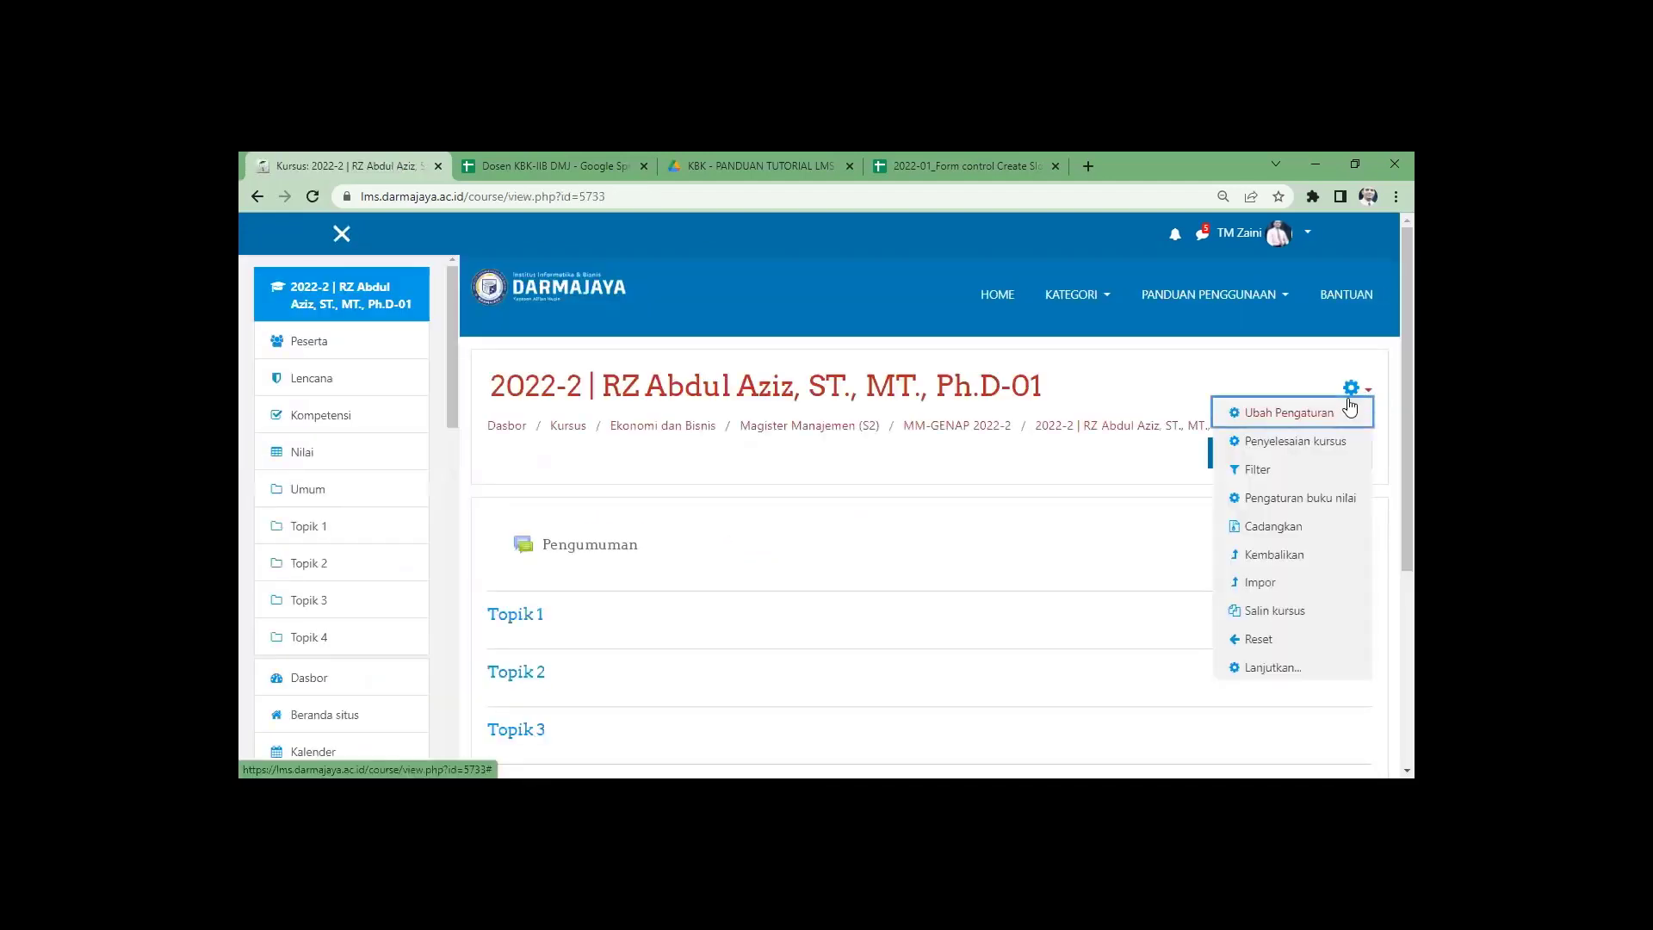
click(1305, 668)
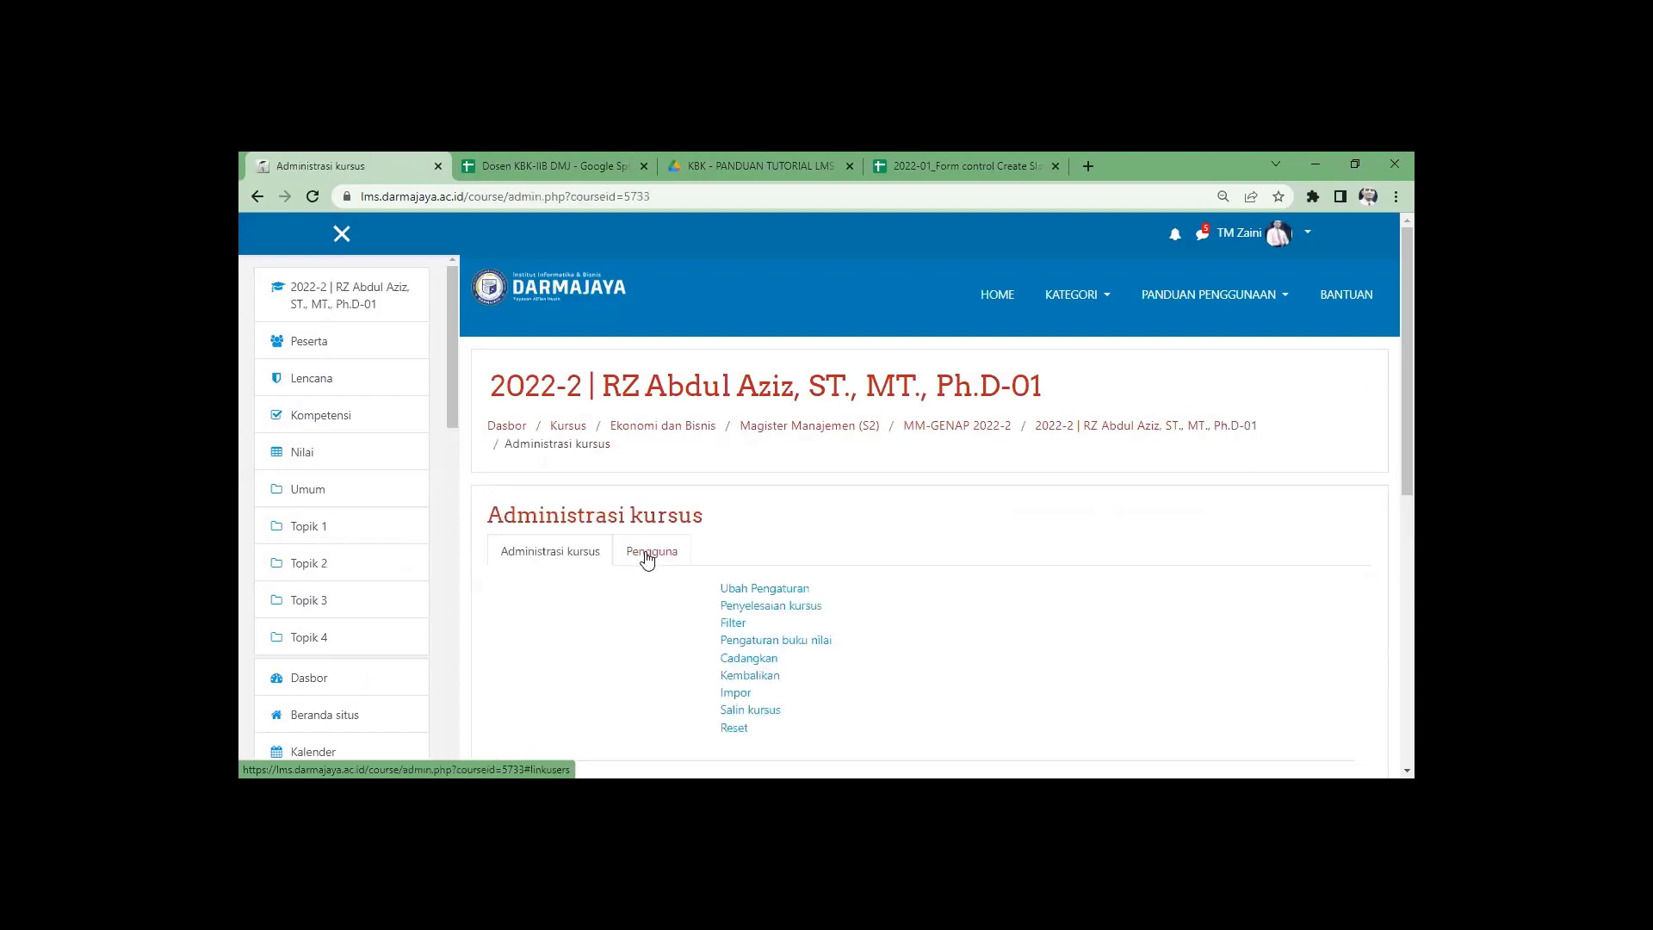
click(648, 554)
click(720, 678)
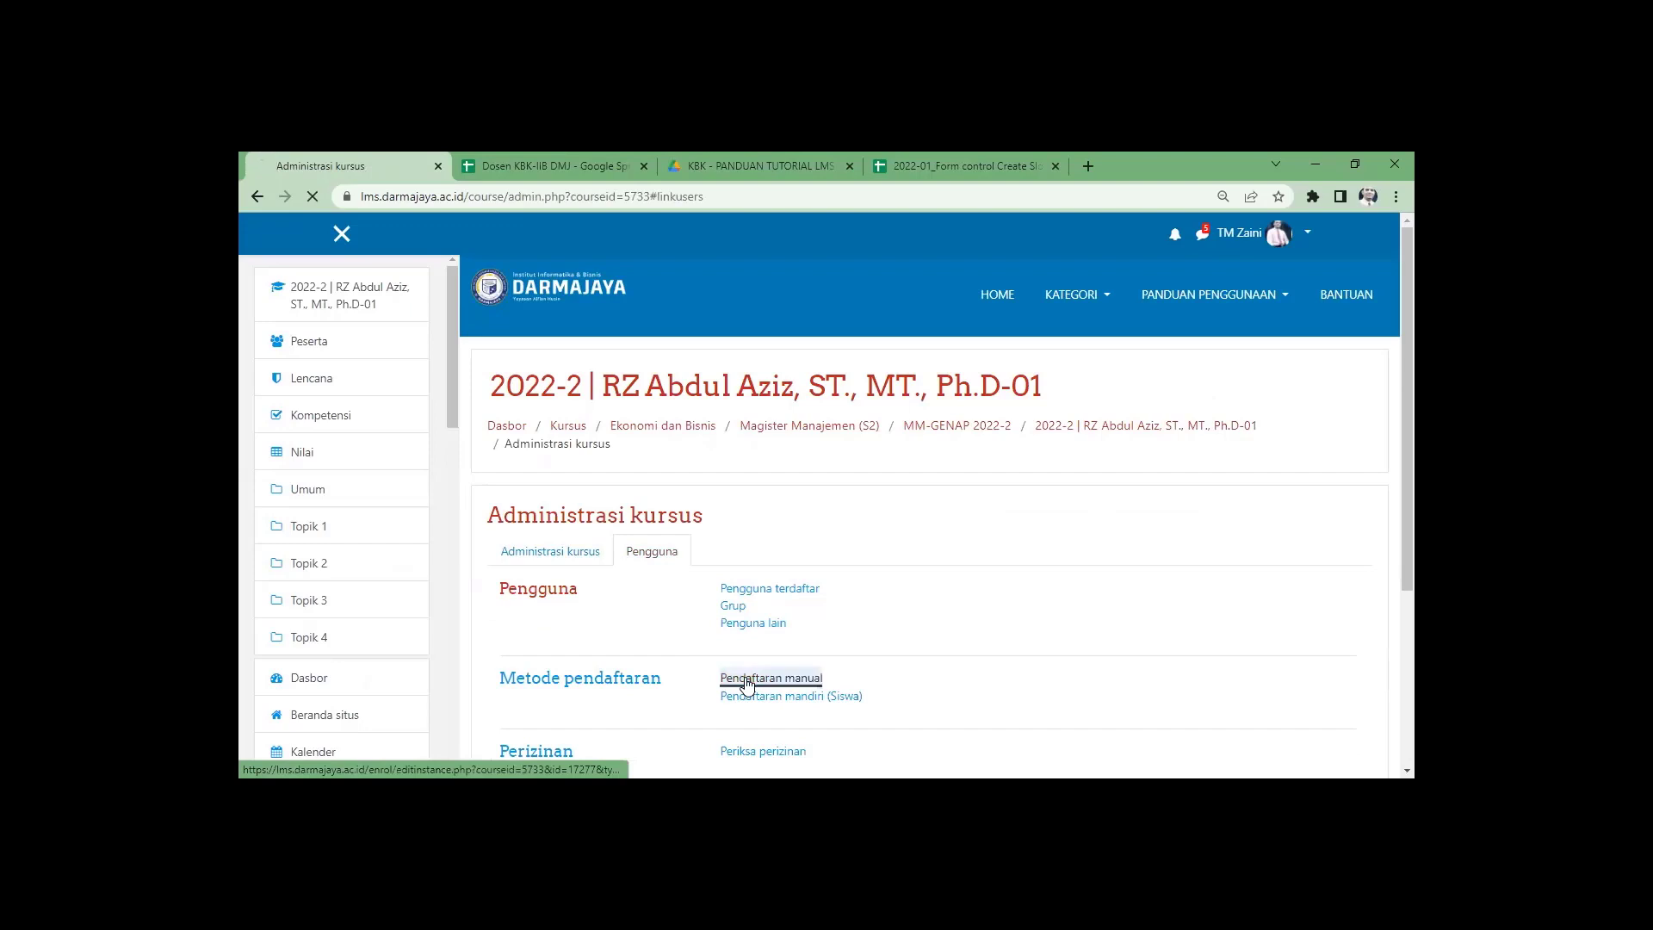
scroll(903, 654, down, 1)
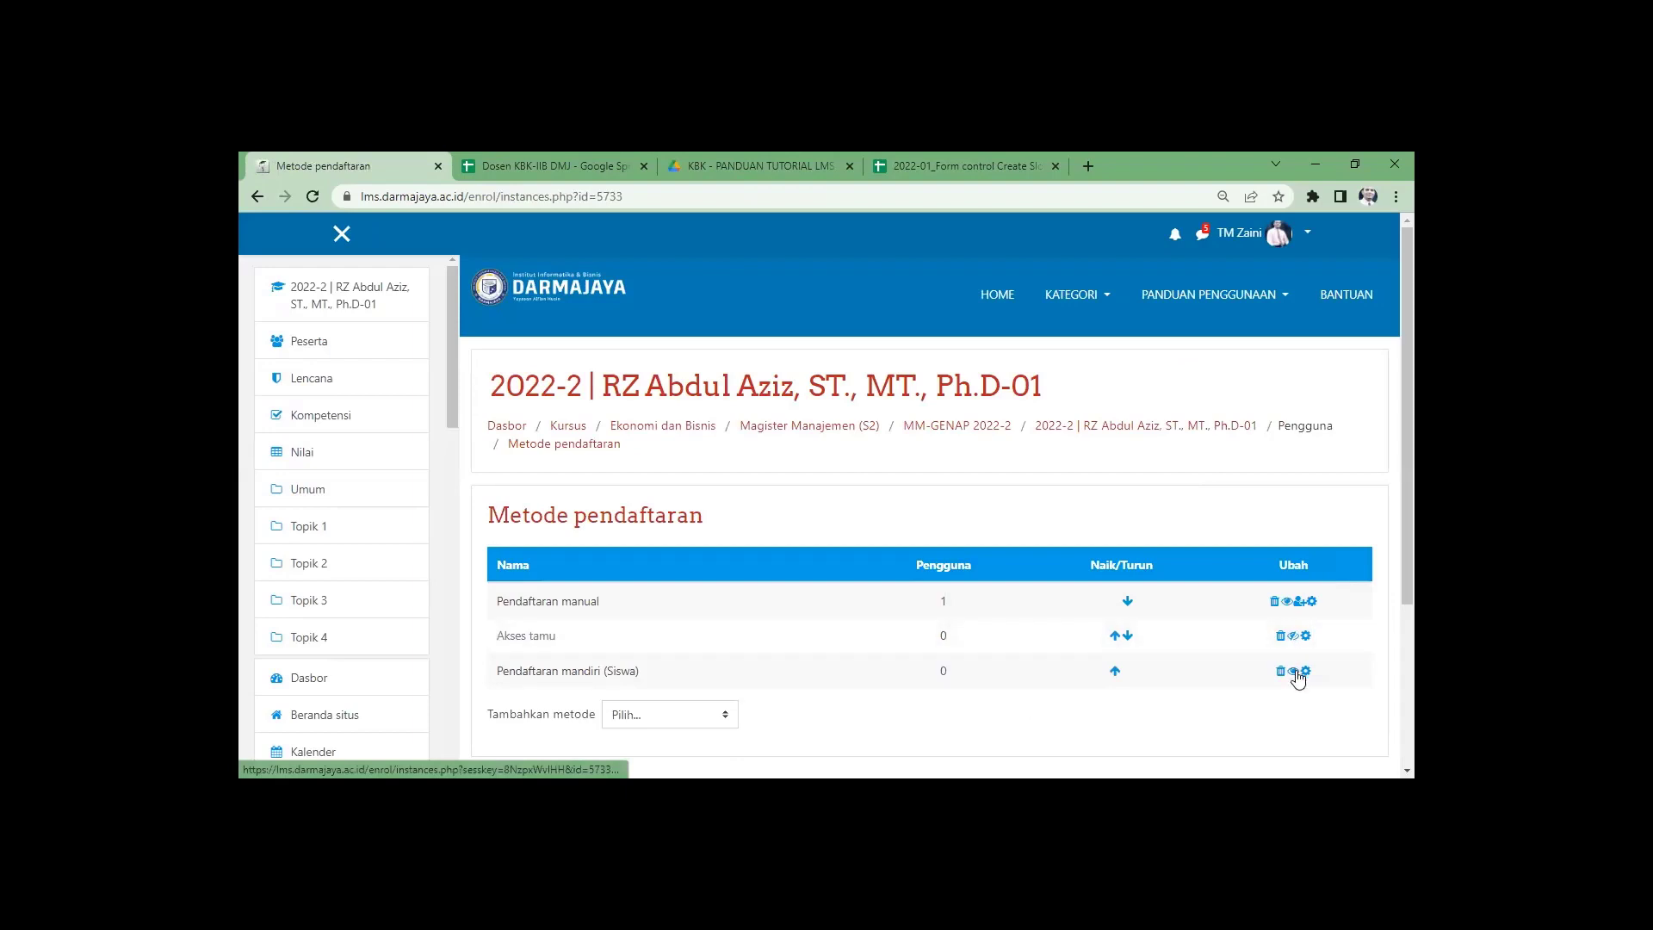
click(1292, 635)
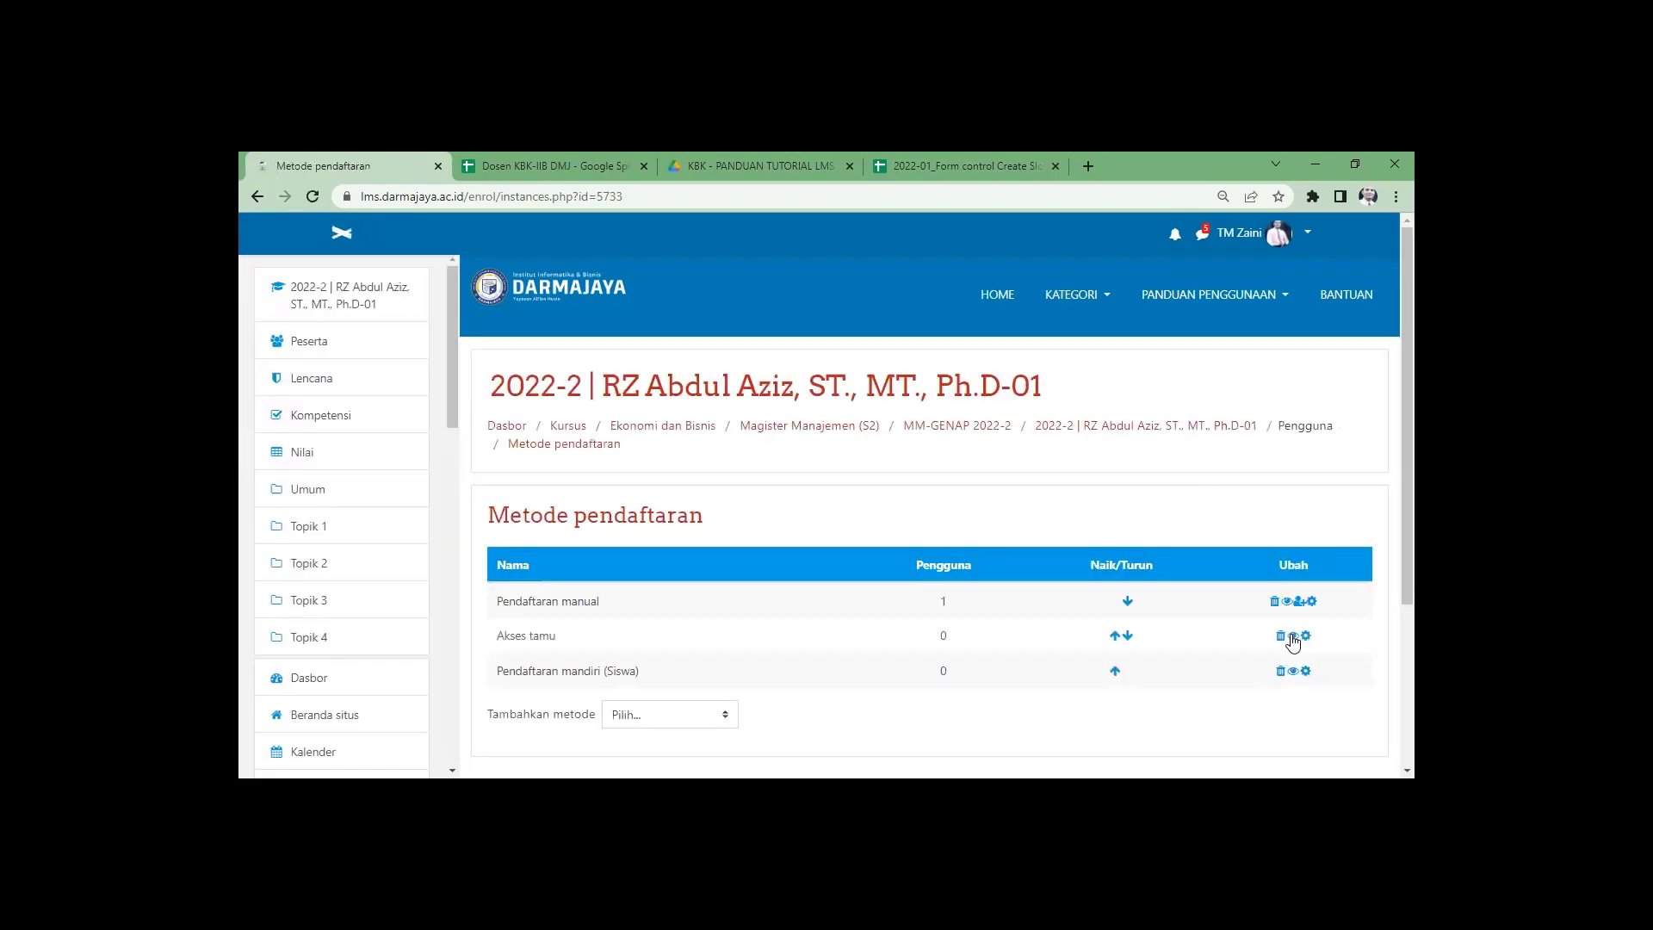
click(982, 433)
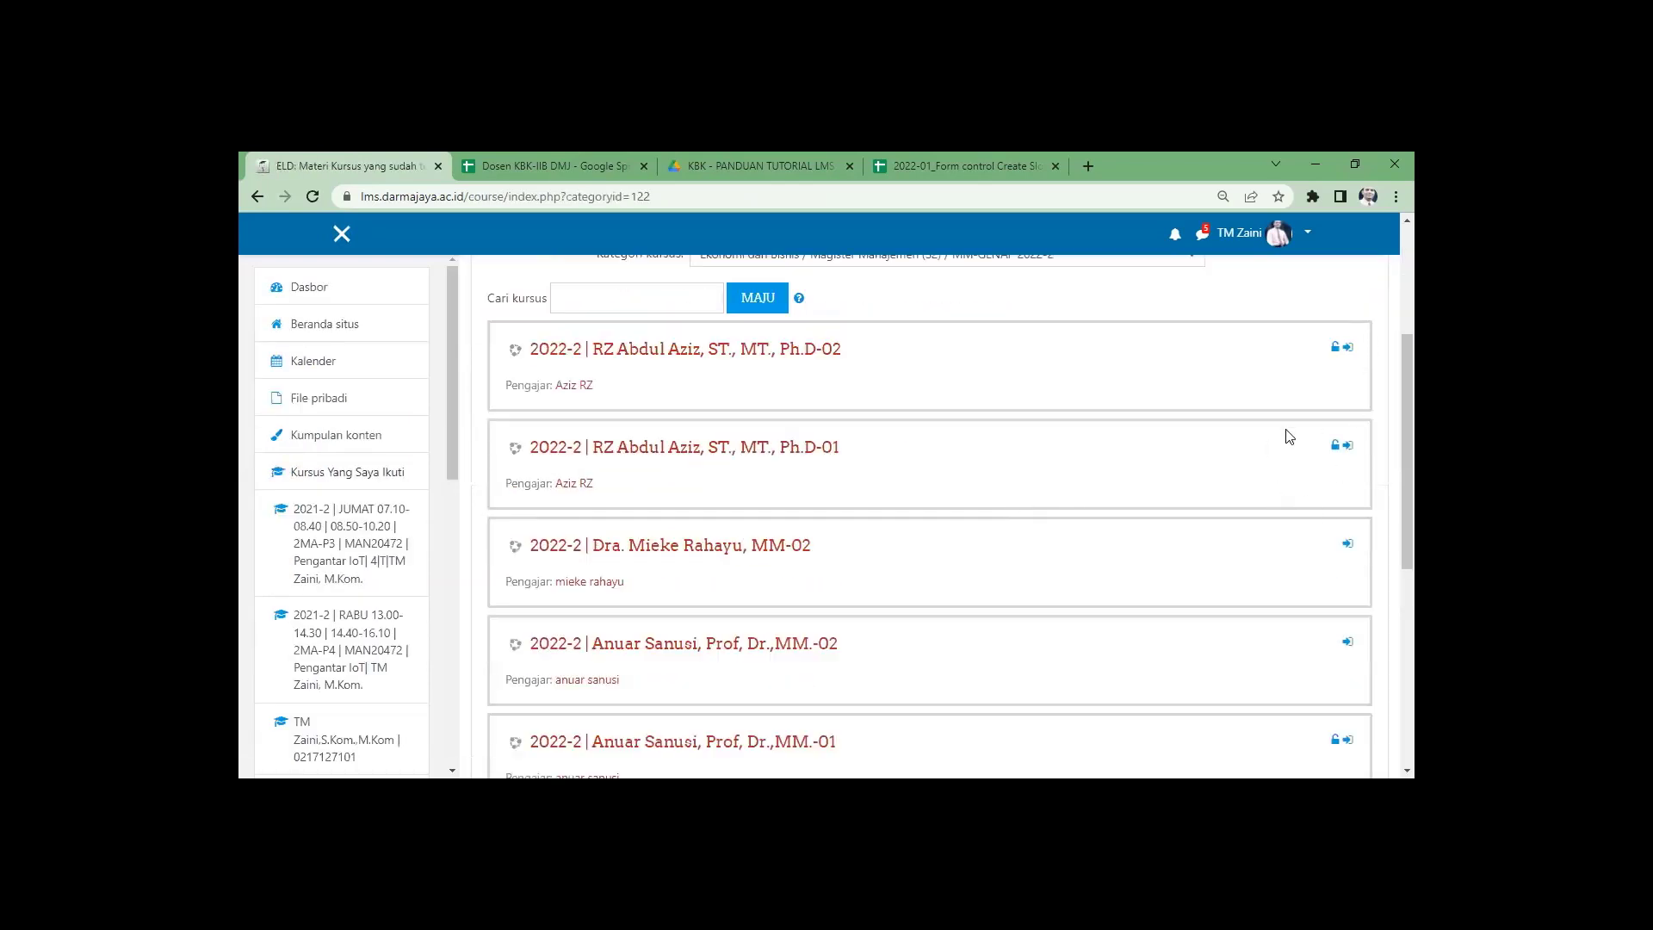
Open the third course (MM-02) and save its manual enrolment settings.
scroll(1019, 491, down, 2)
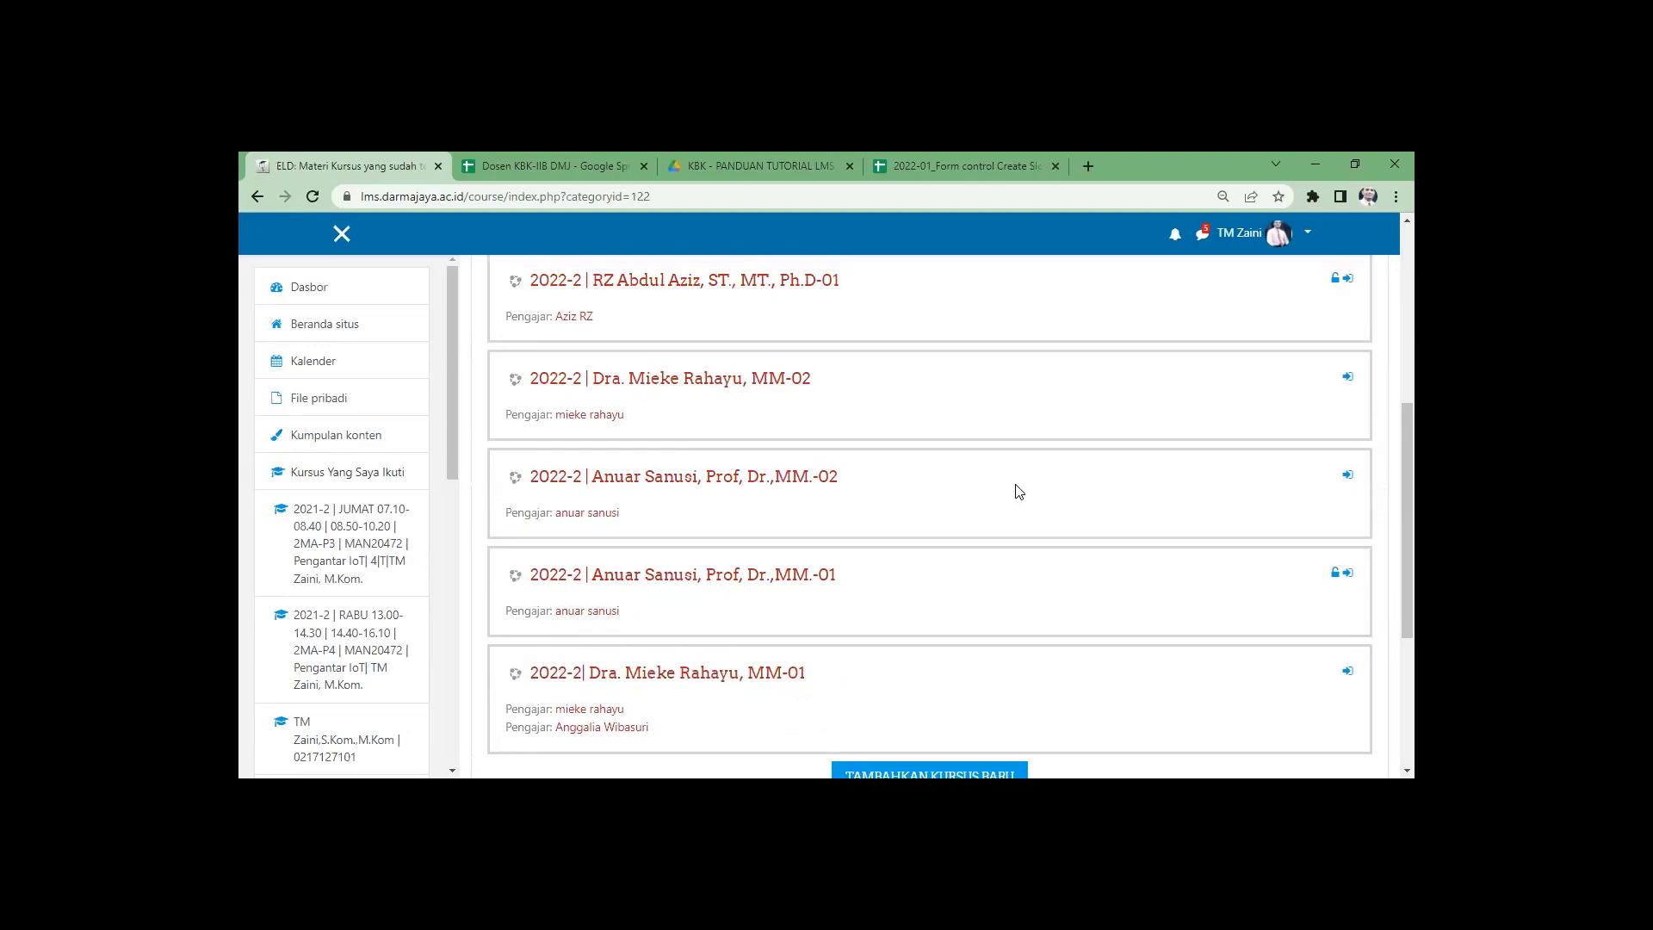
scroll(1018, 491, up, 1)
click(721, 460)
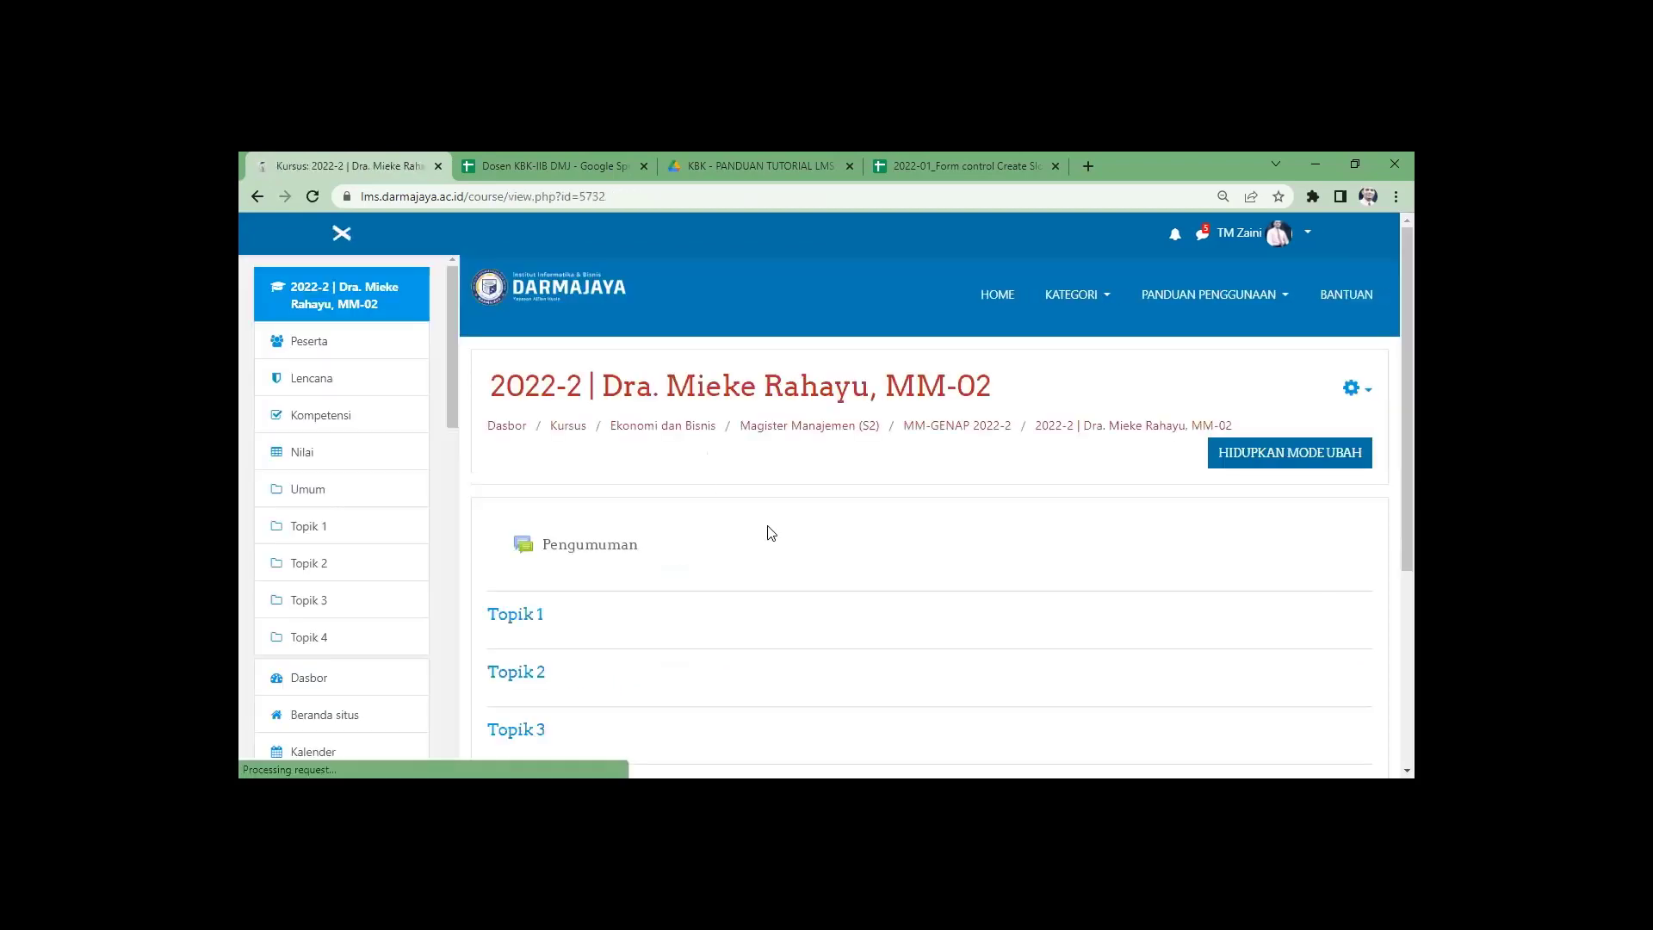
click(1357, 385)
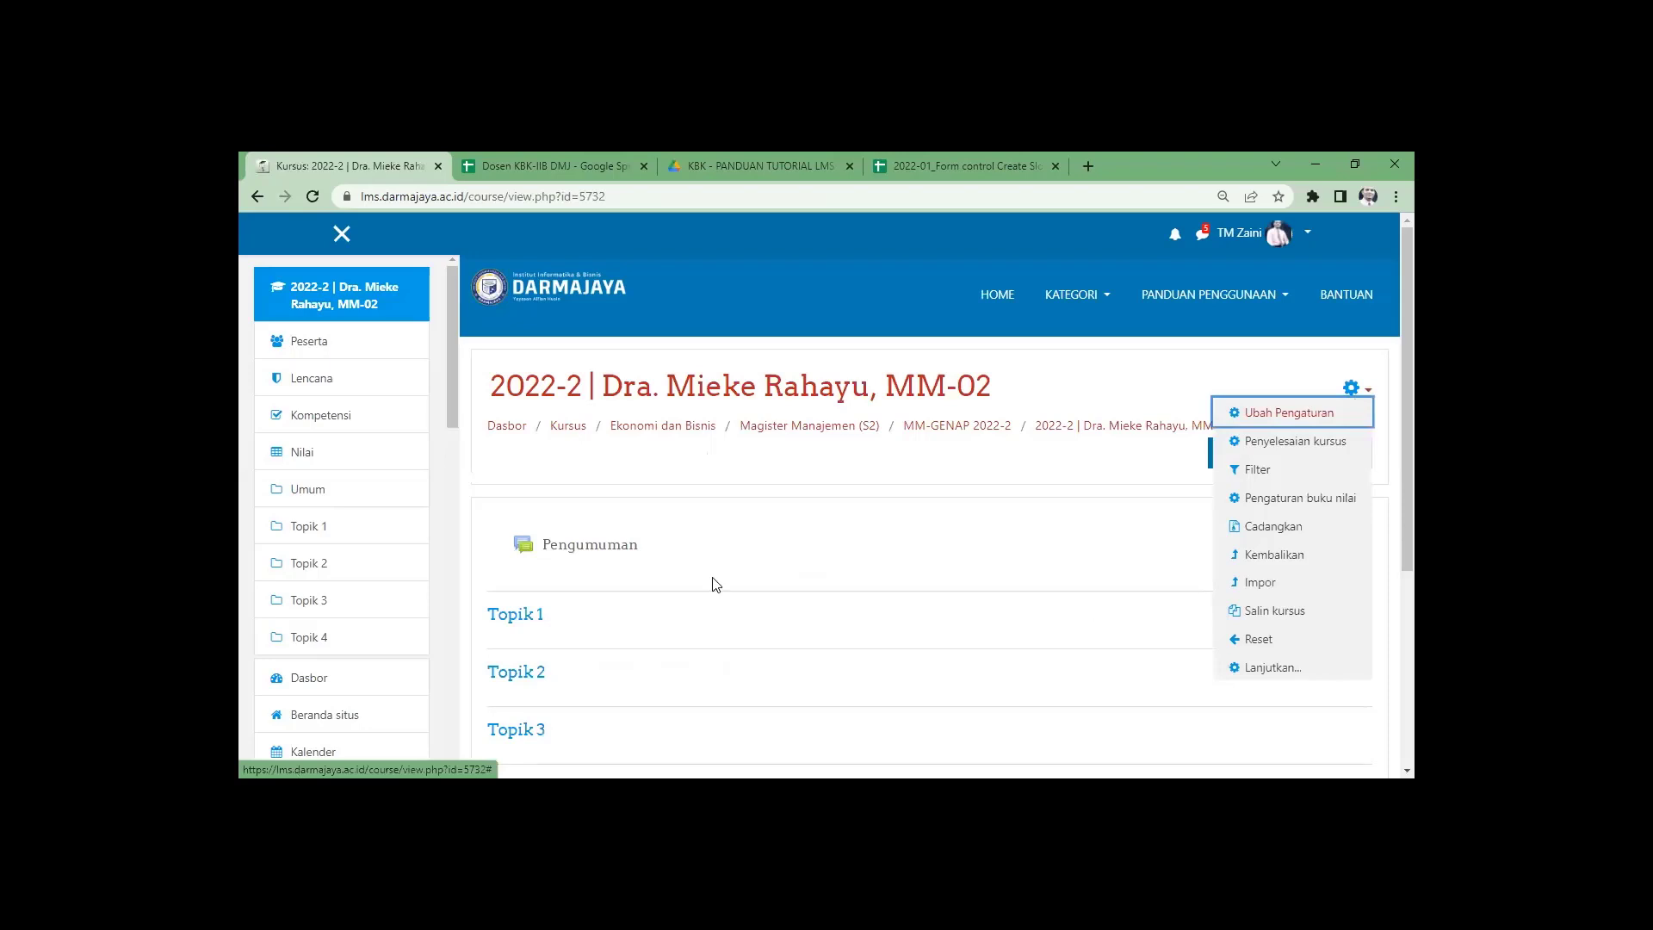
click(730, 660)
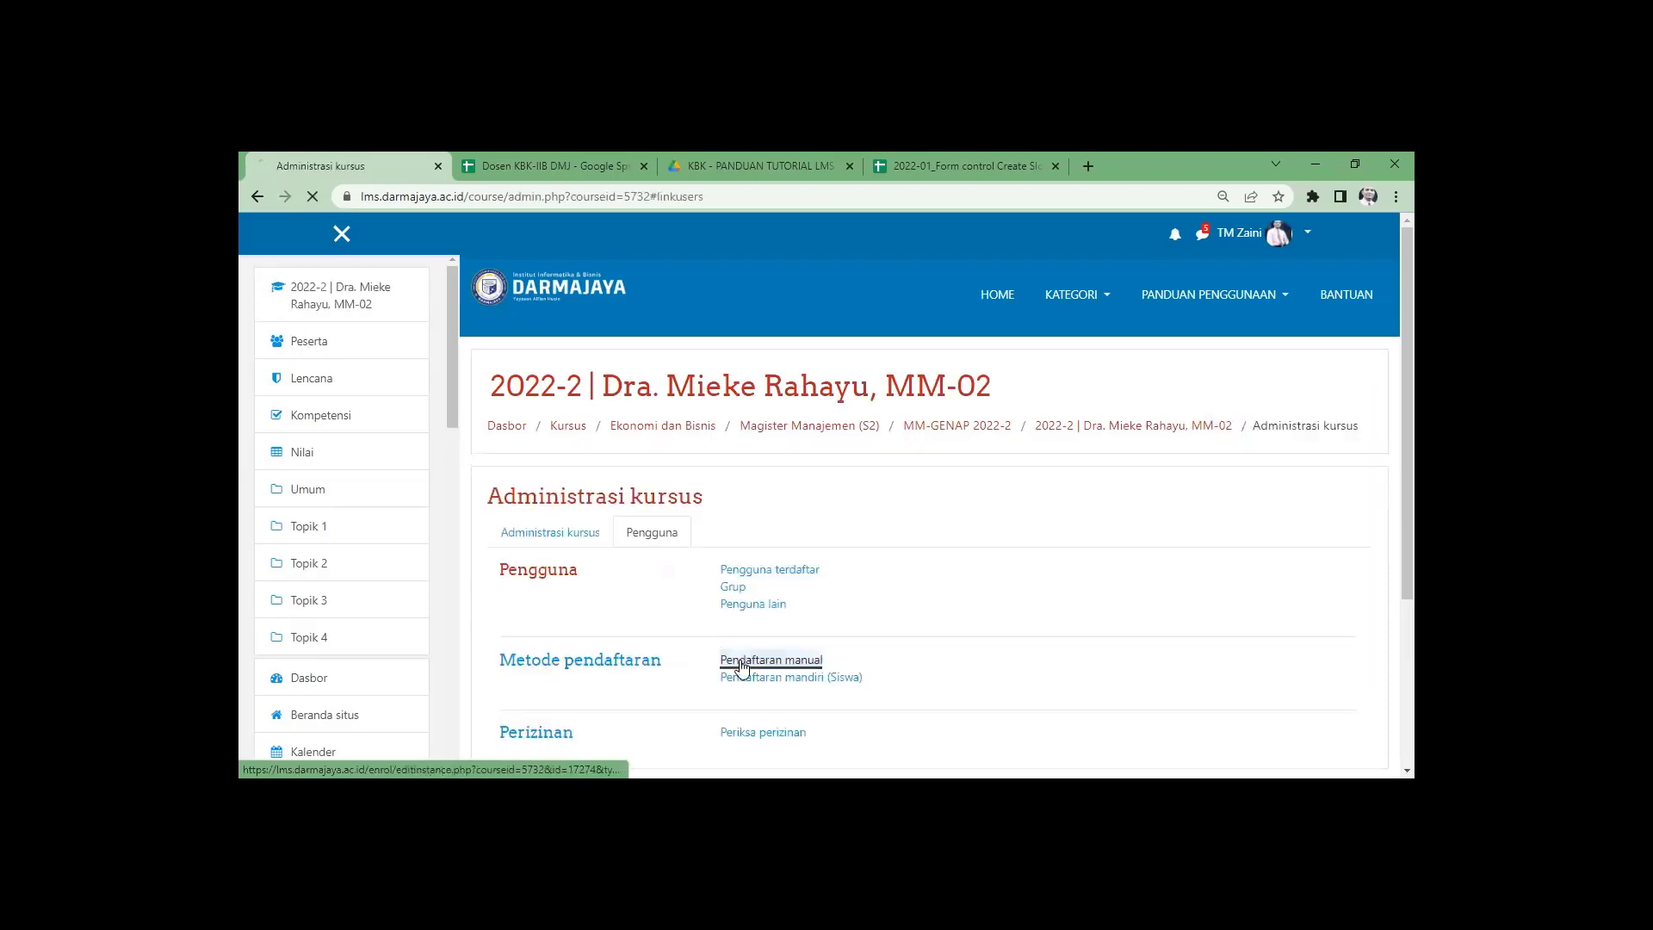
scroll(947, 672, down, 1)
click(839, 745)
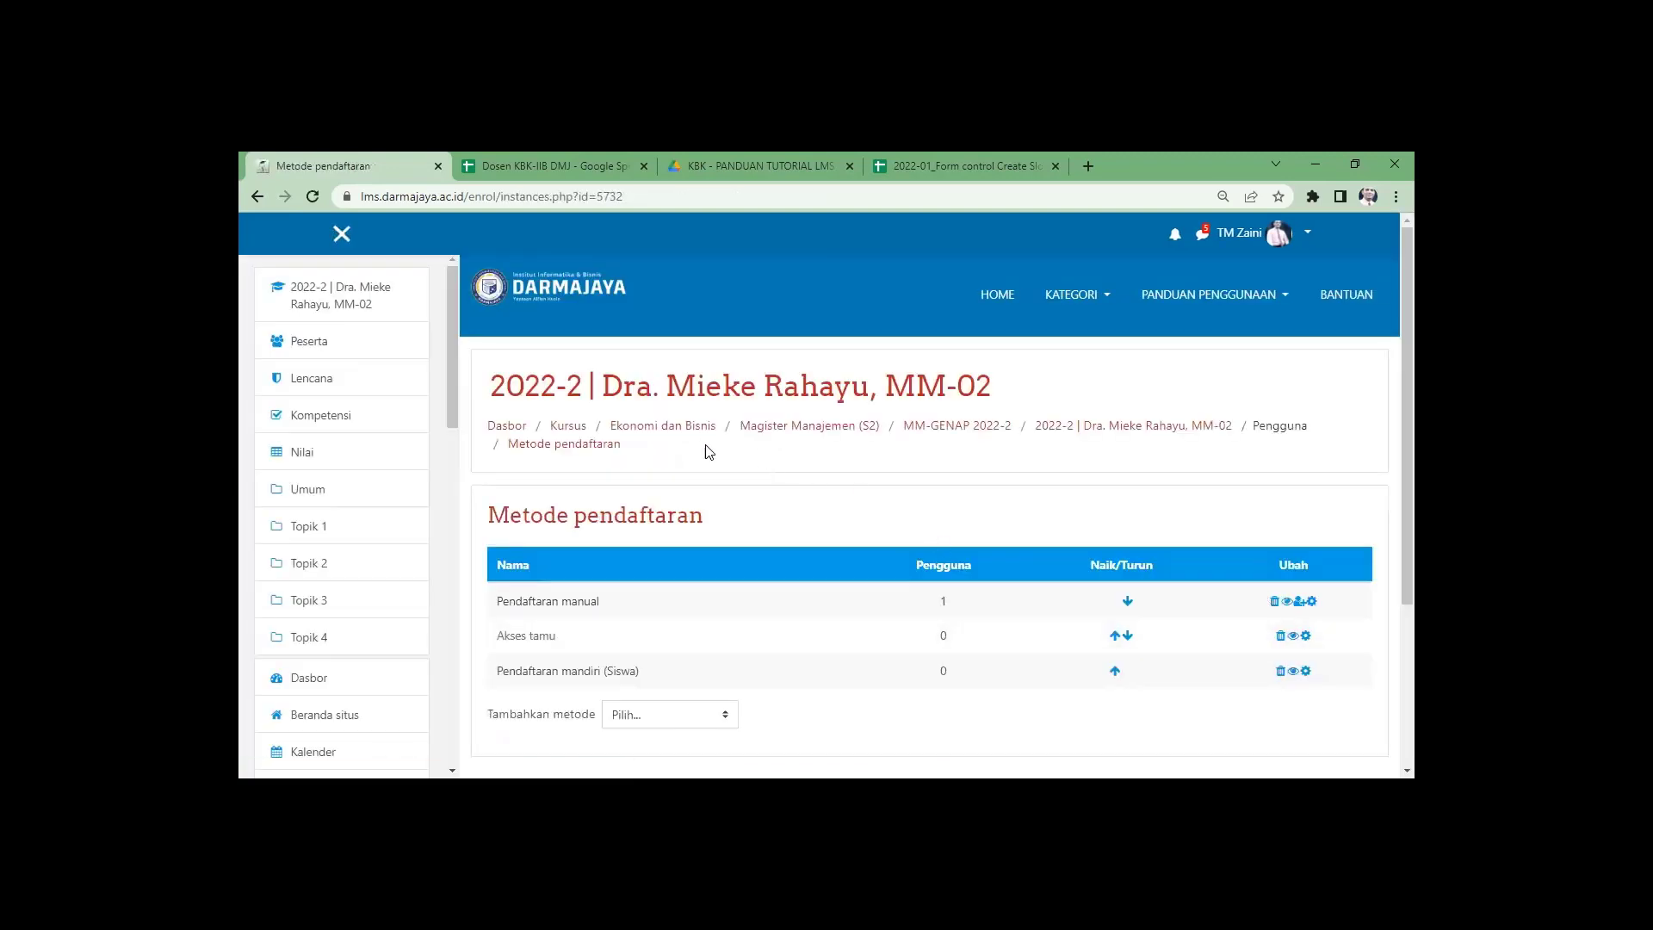
scroll(935, 451, down, 2)
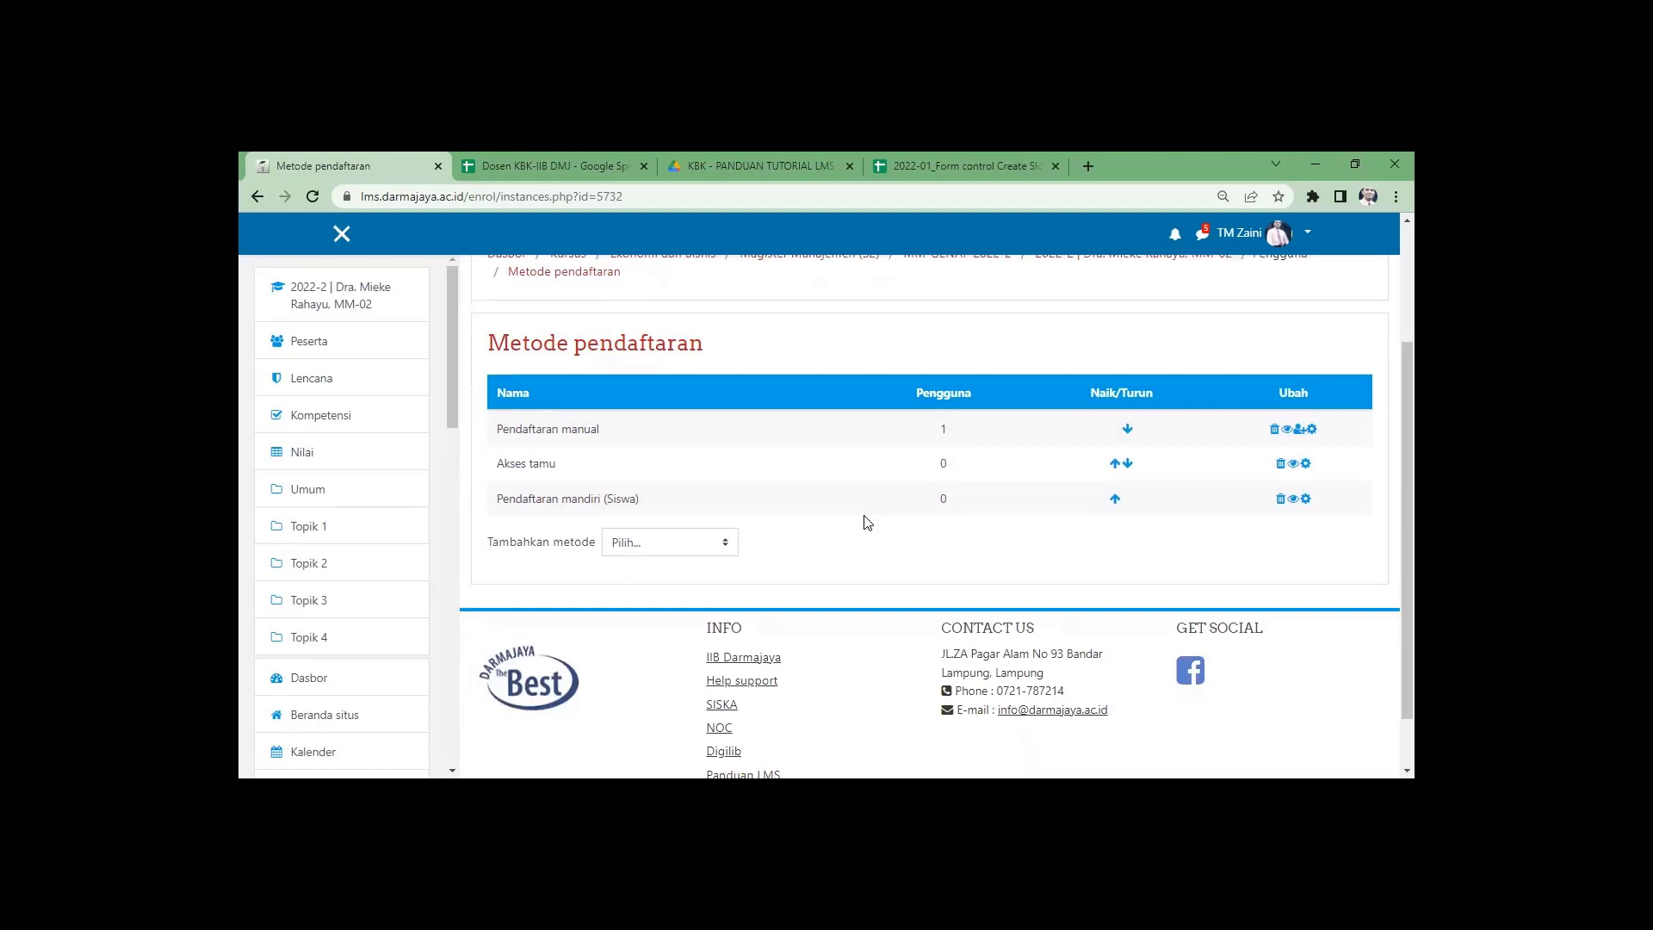
scroll(867, 523, up, 2)
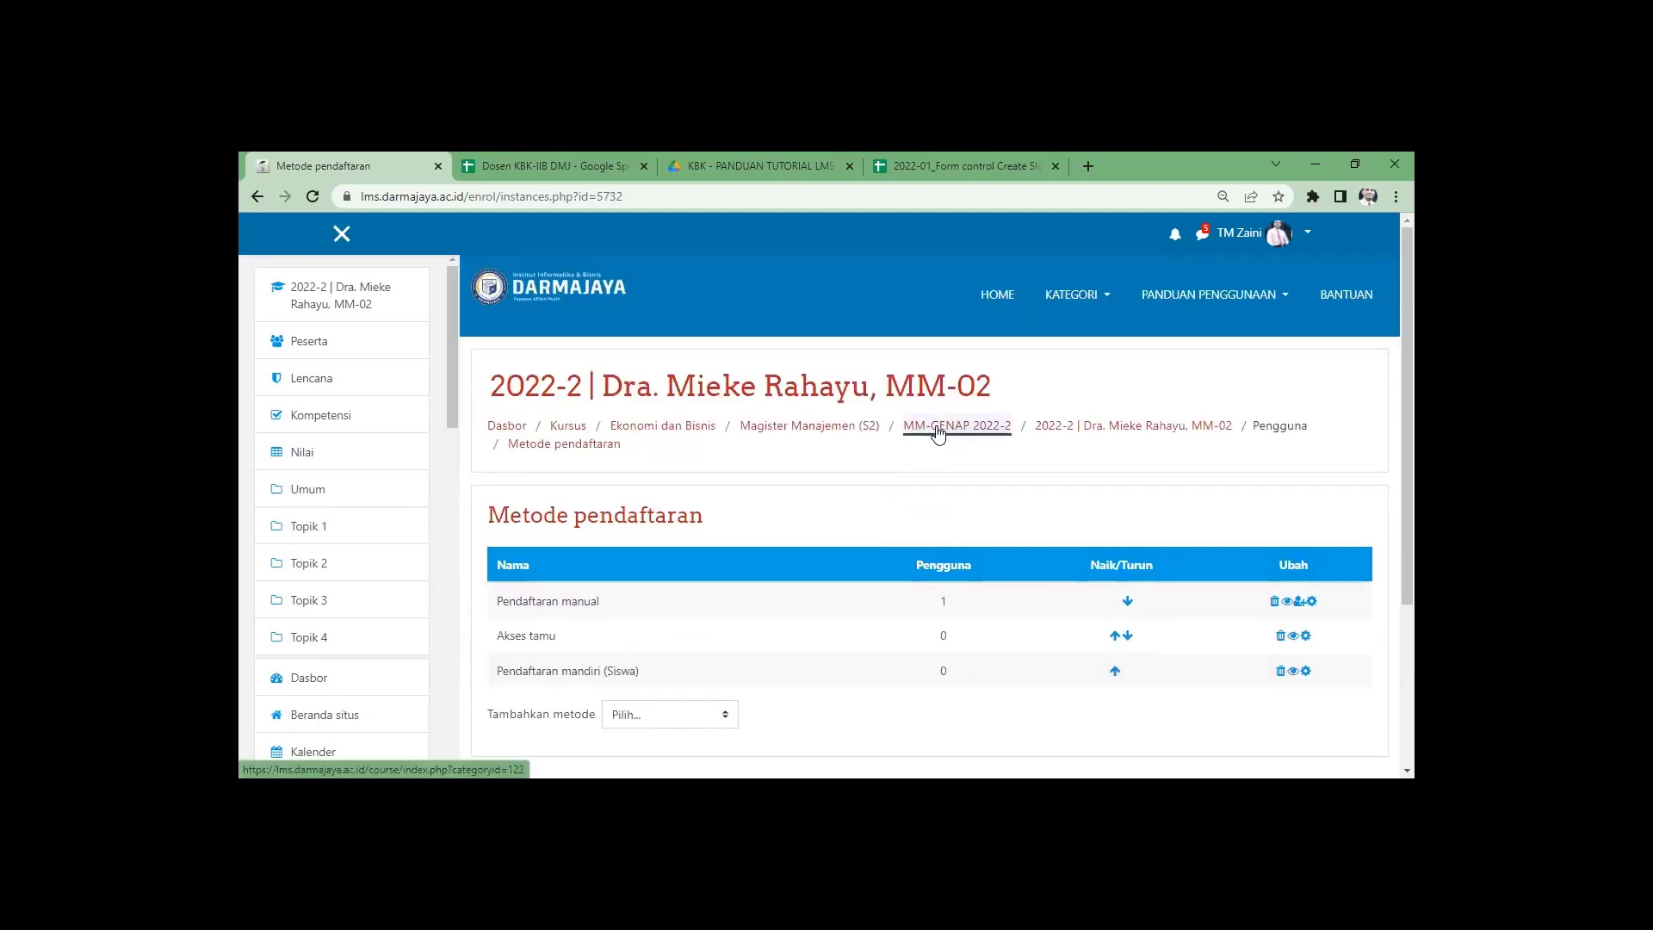
Return to the MM-GENAP 2022-2 list, zoom the browser to 110%, and review the course cards.
click(937, 432)
scroll(1188, 580, down, 2)
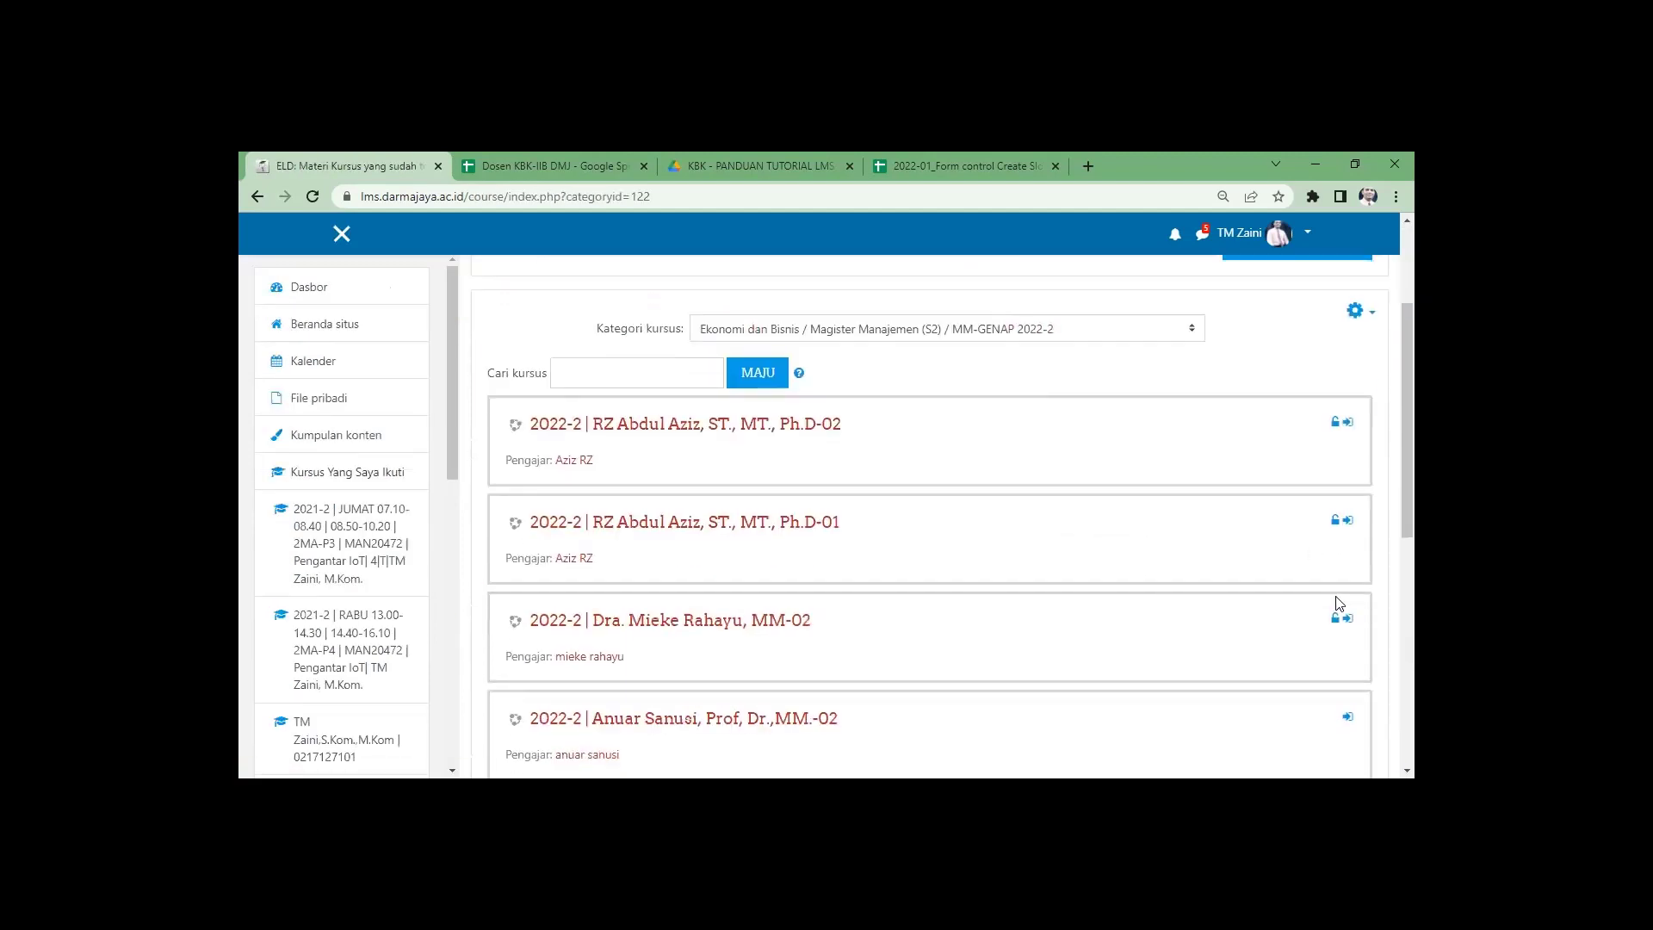
scroll(1339, 602, down, 3)
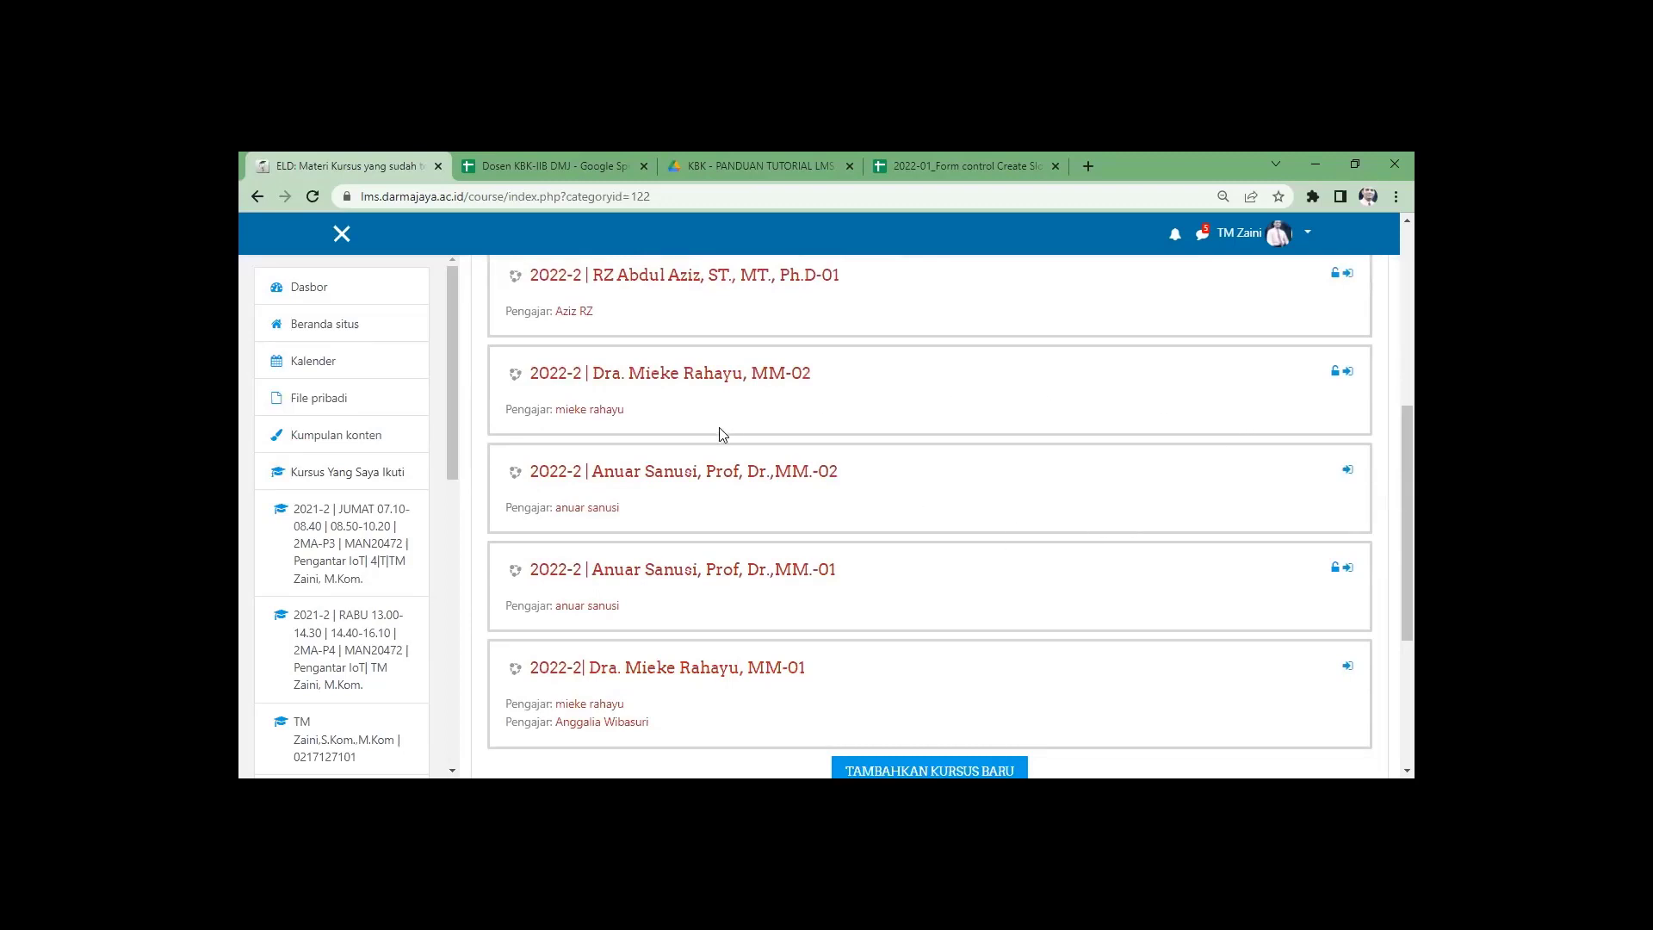
scroll(1301, 457, up, 2)
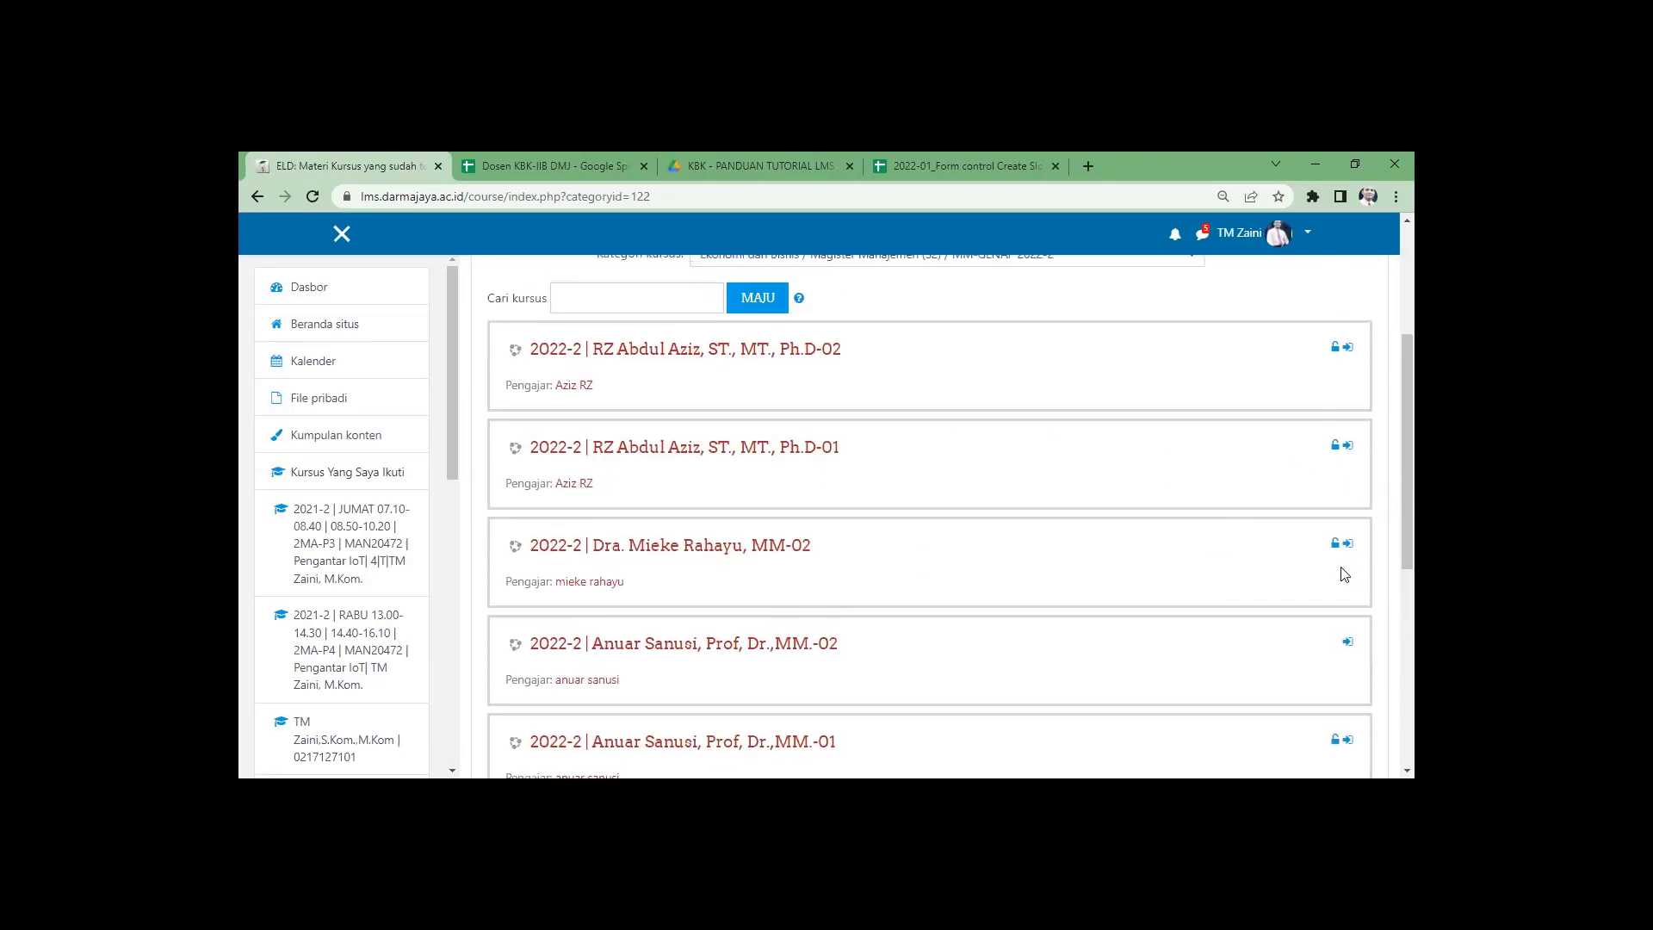
scroll(1119, 603, down, 1)
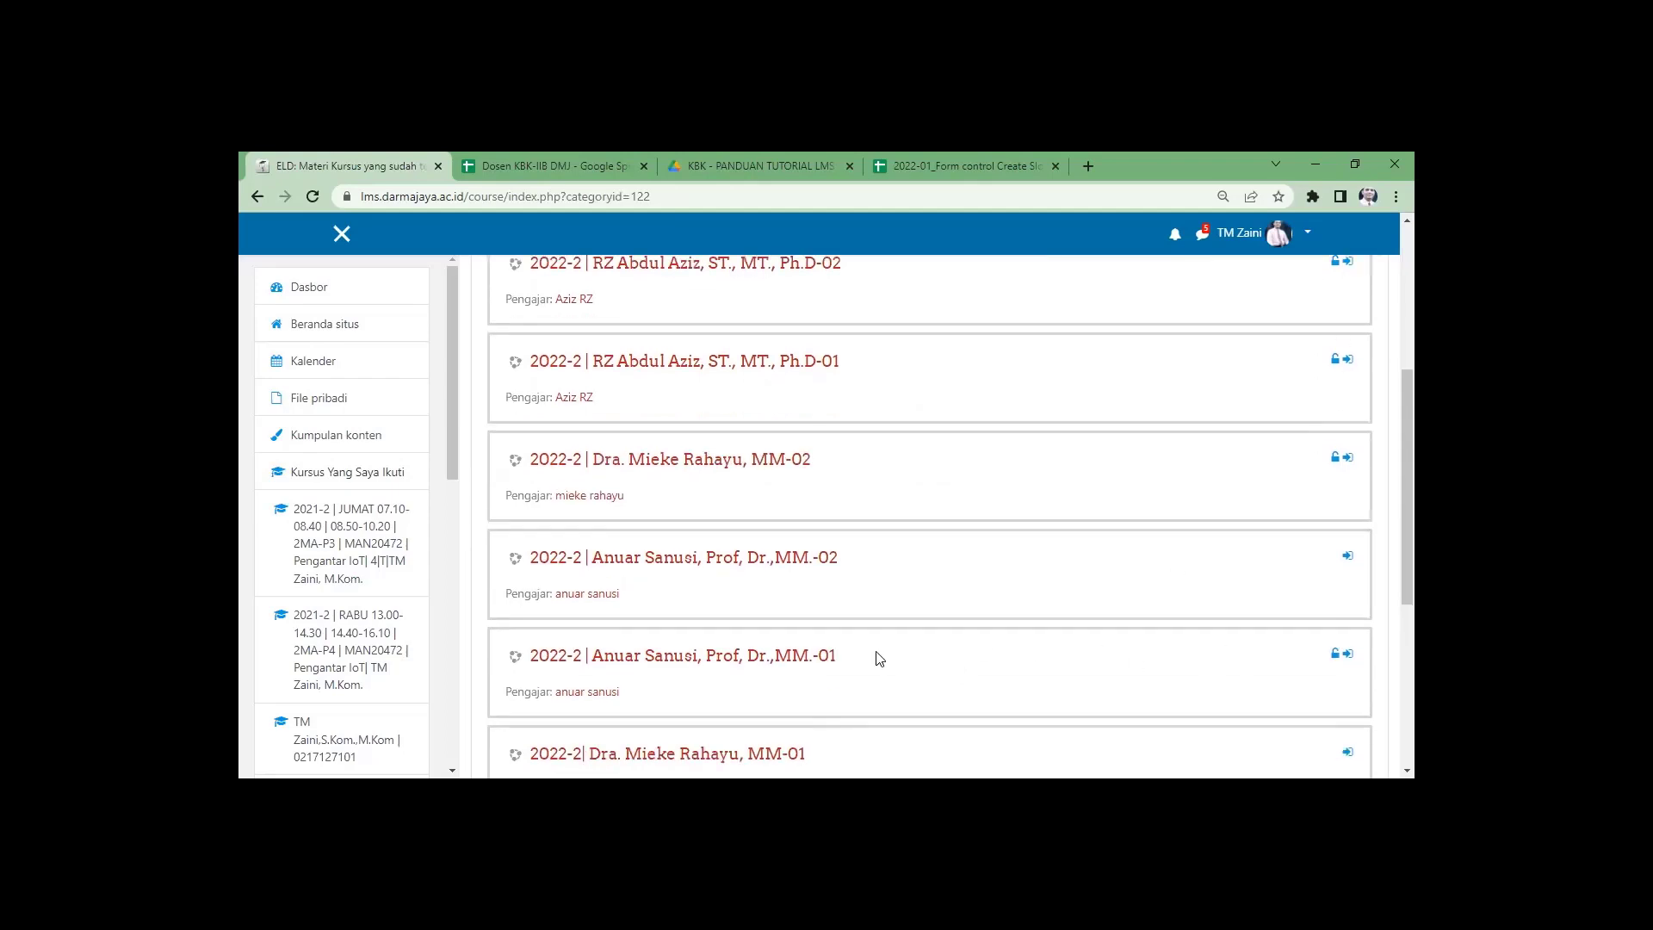
key(ctrl+plus)
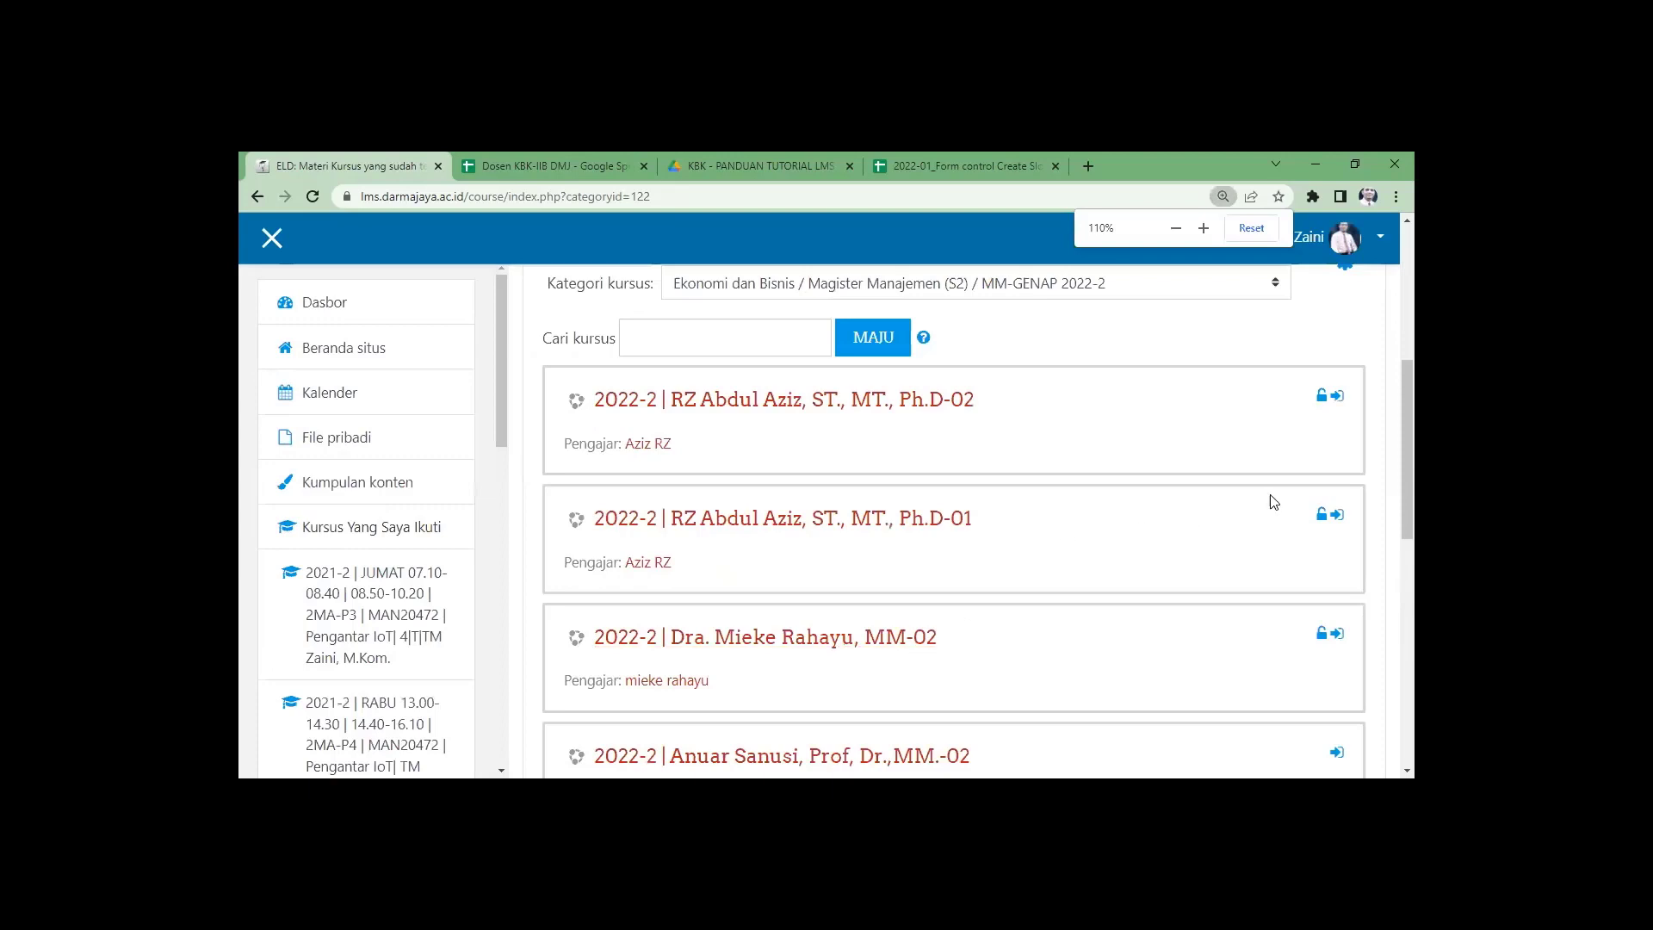
scroll(911, 482, down, 3)
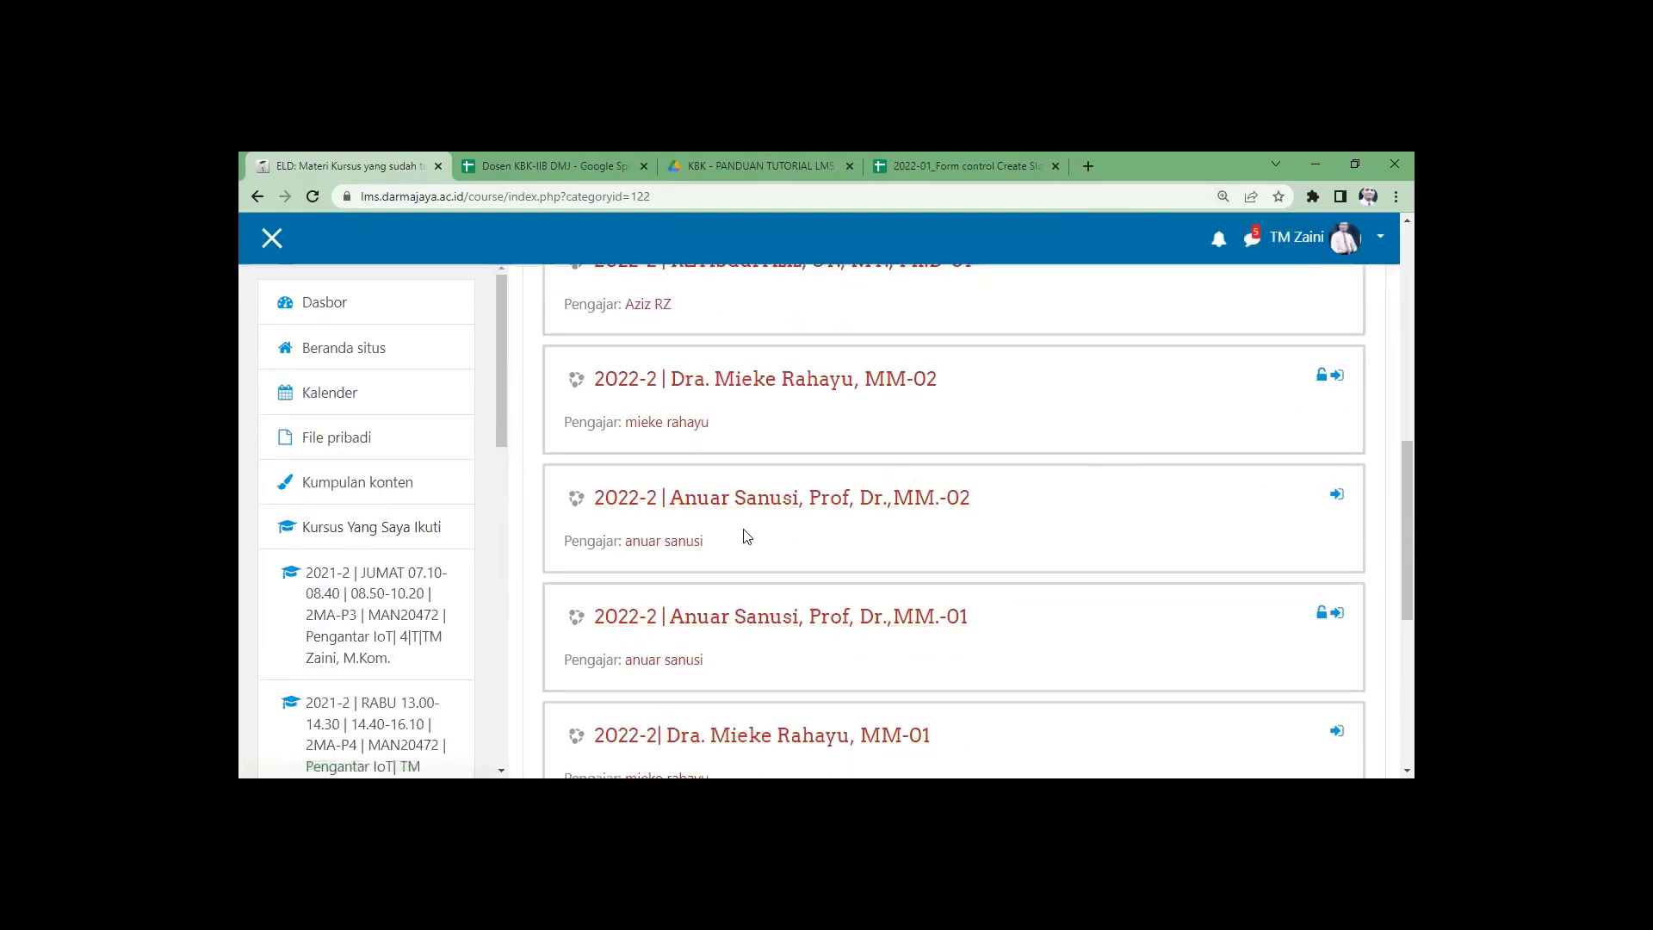
Open the fourth course (MM.-02) and its full course administration page.
click(745, 505)
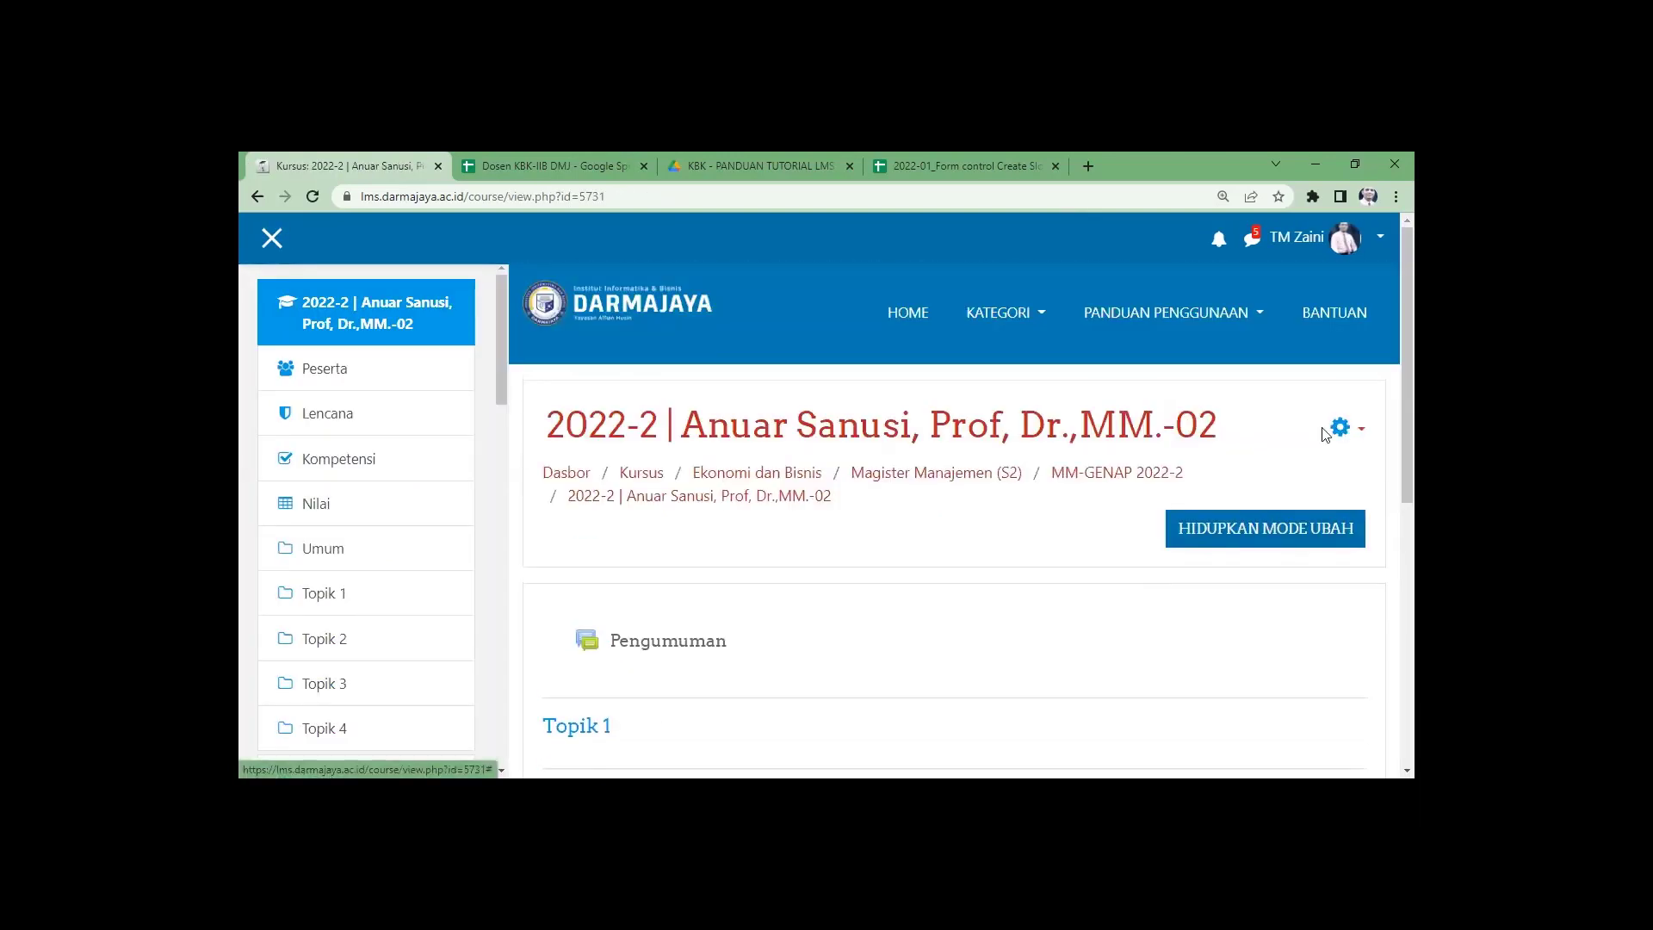
click(1339, 427)
scroll(1291, 516, down, 2)
click(1228, 594)
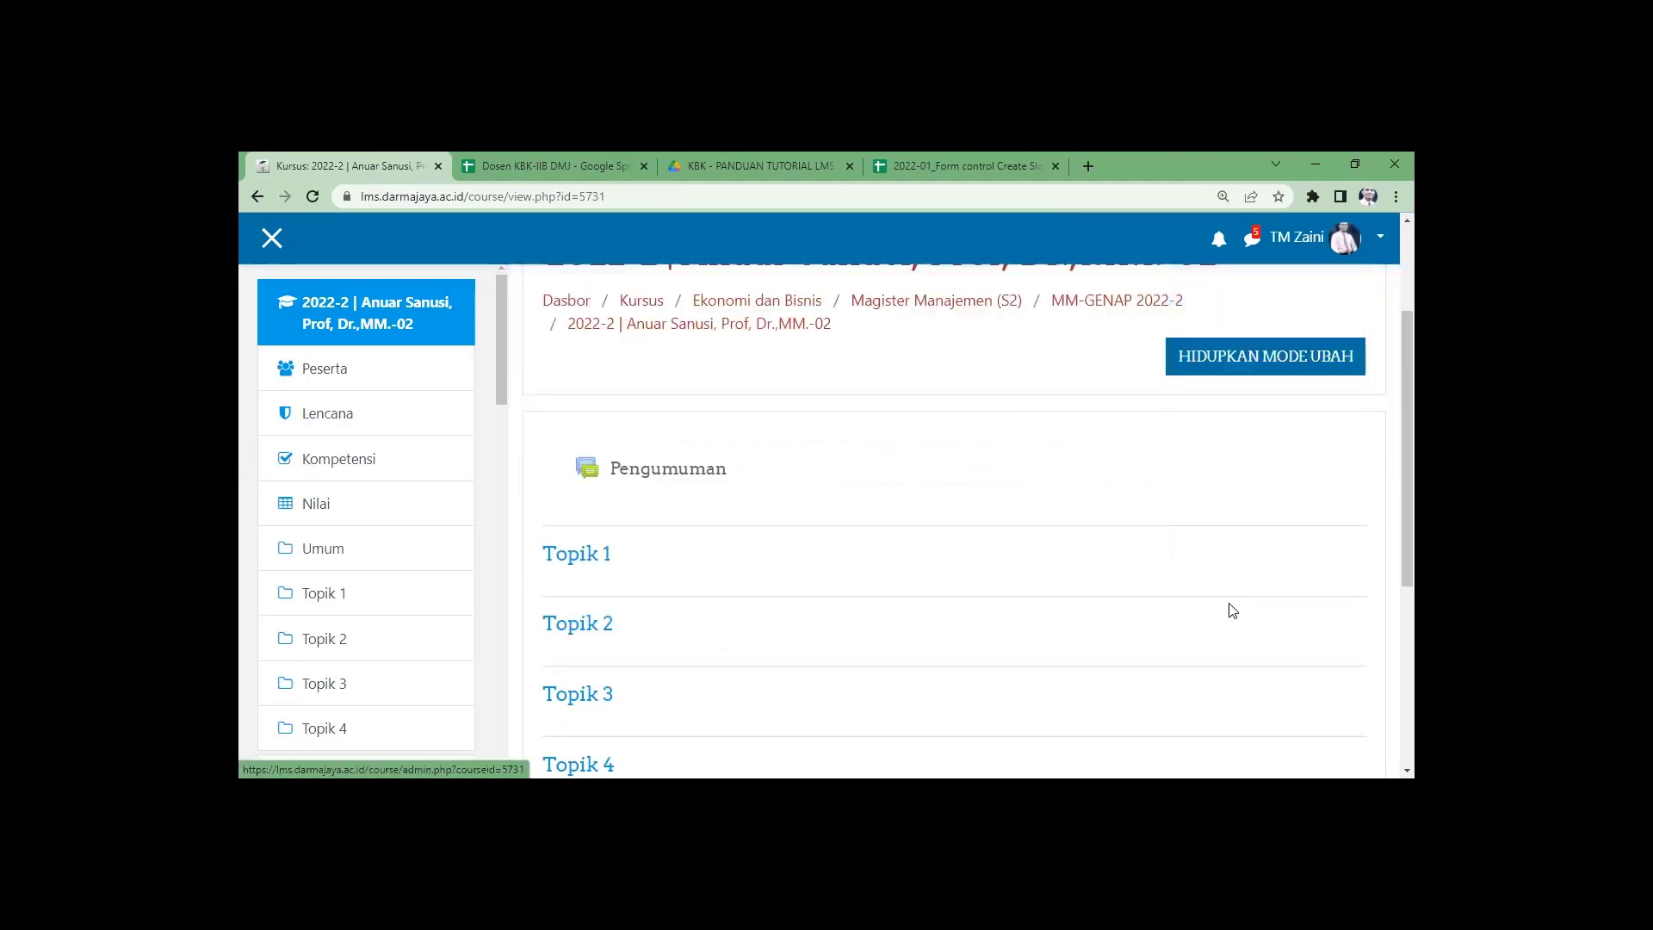
scroll(734, 649, down, 2)
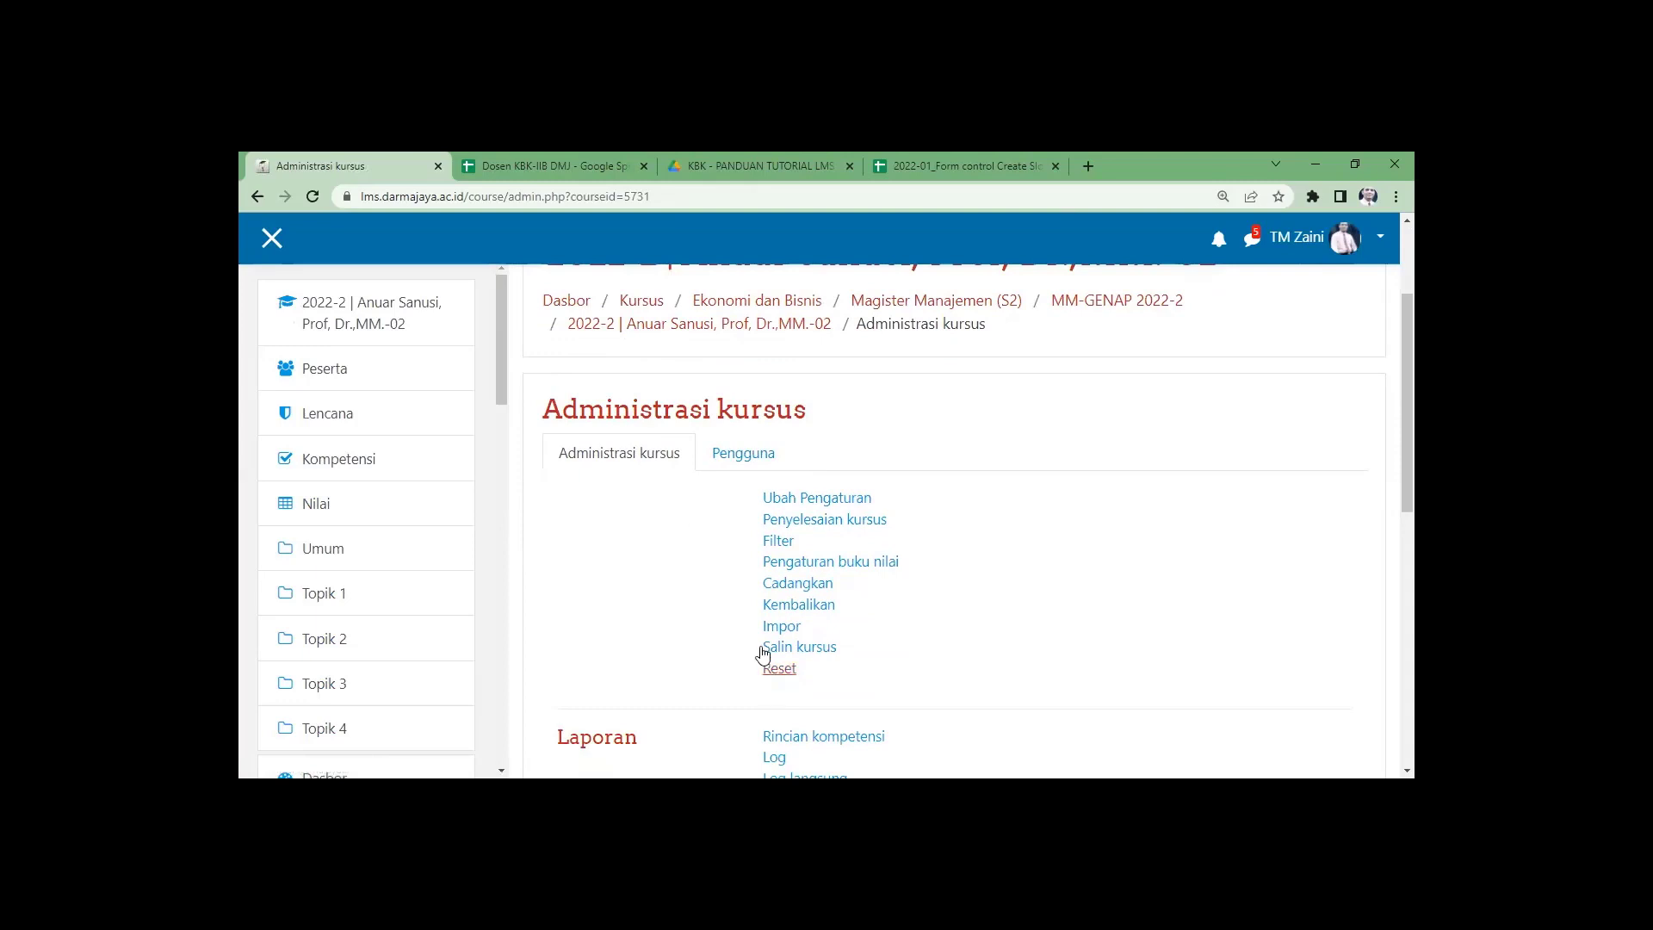
scroll(748, 579, down, 2)
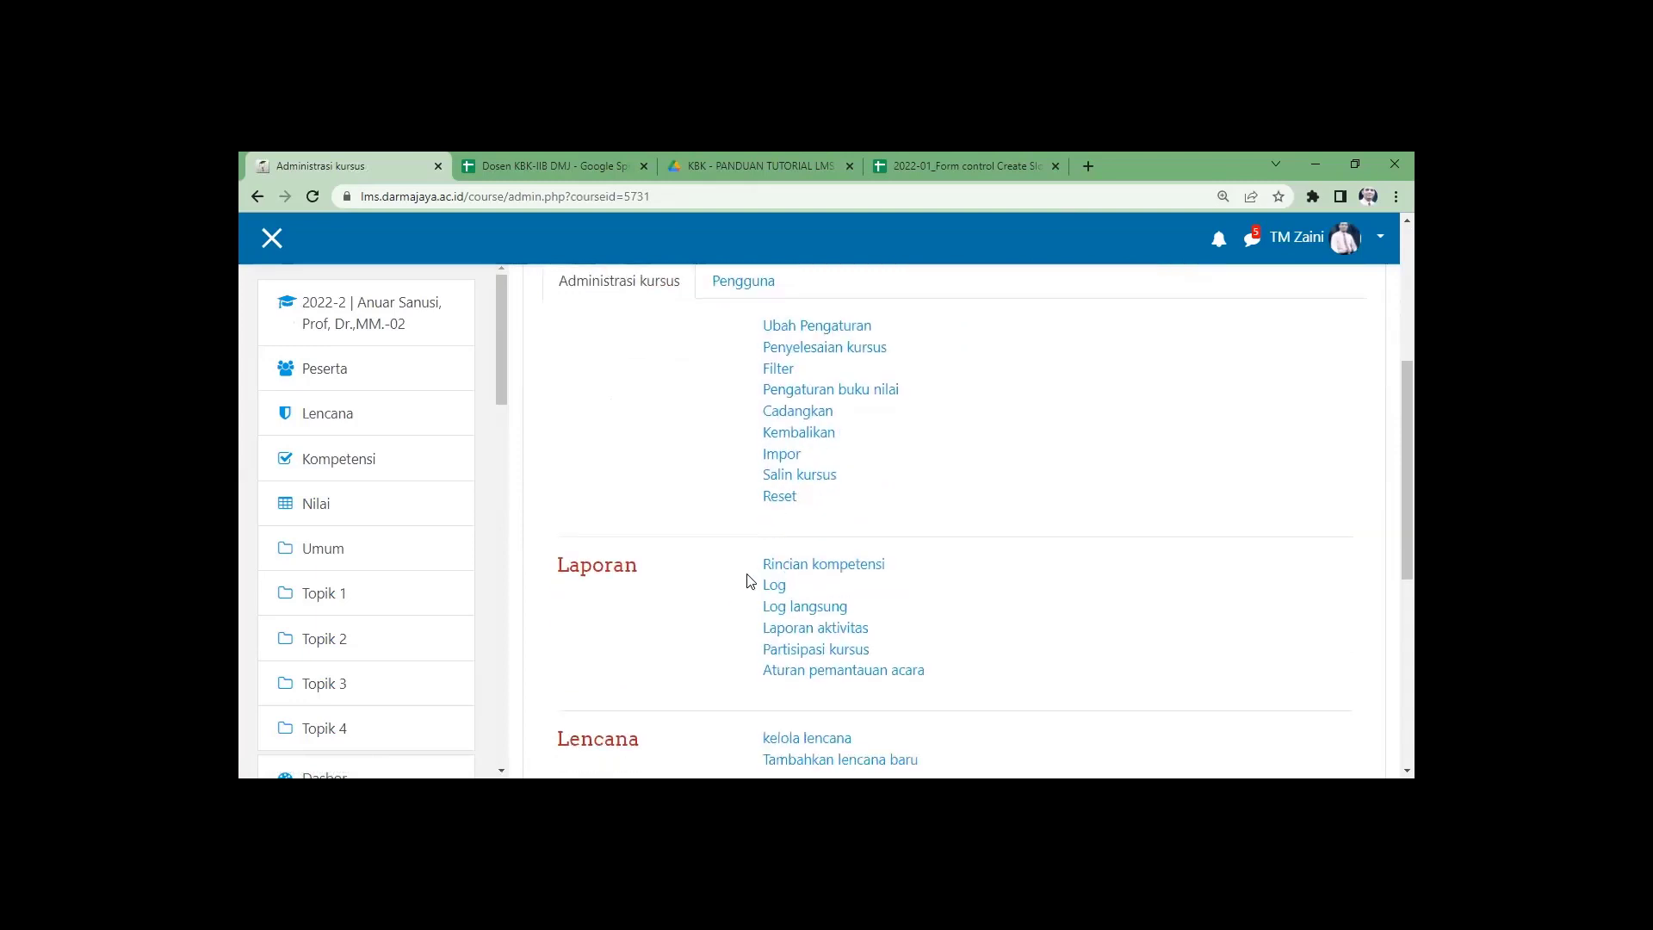
scroll(739, 387, up, 1)
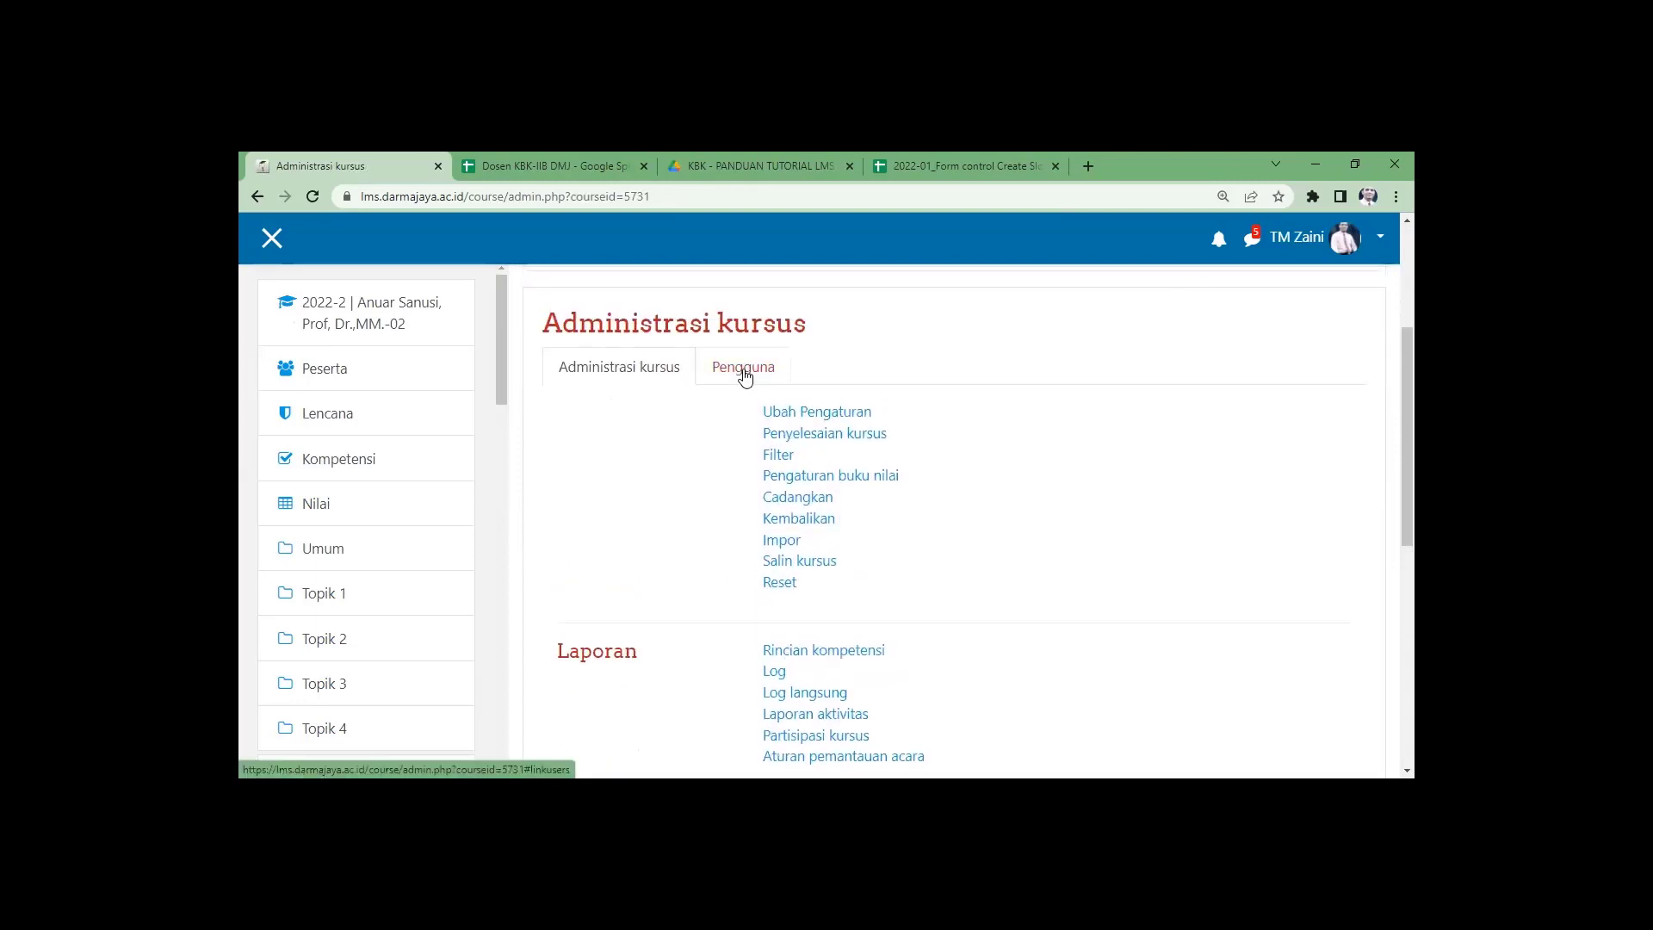
Save the MM.-02 manual enrolment settings and enable Akses tamu guest access.
click(745, 376)
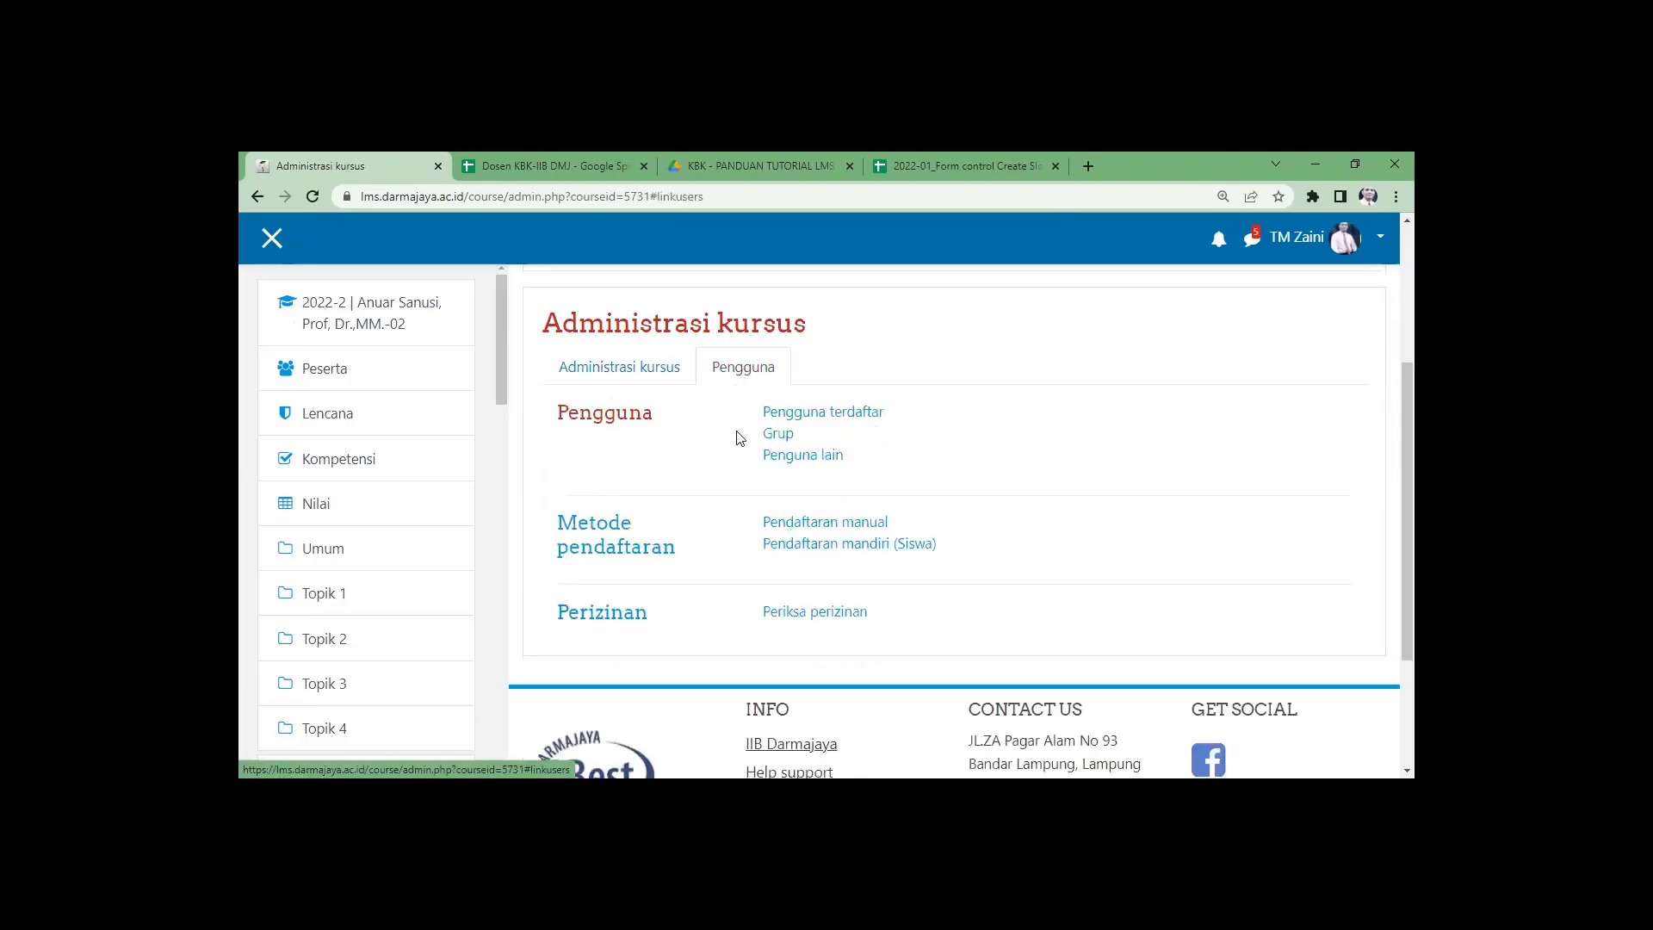
click(816, 527)
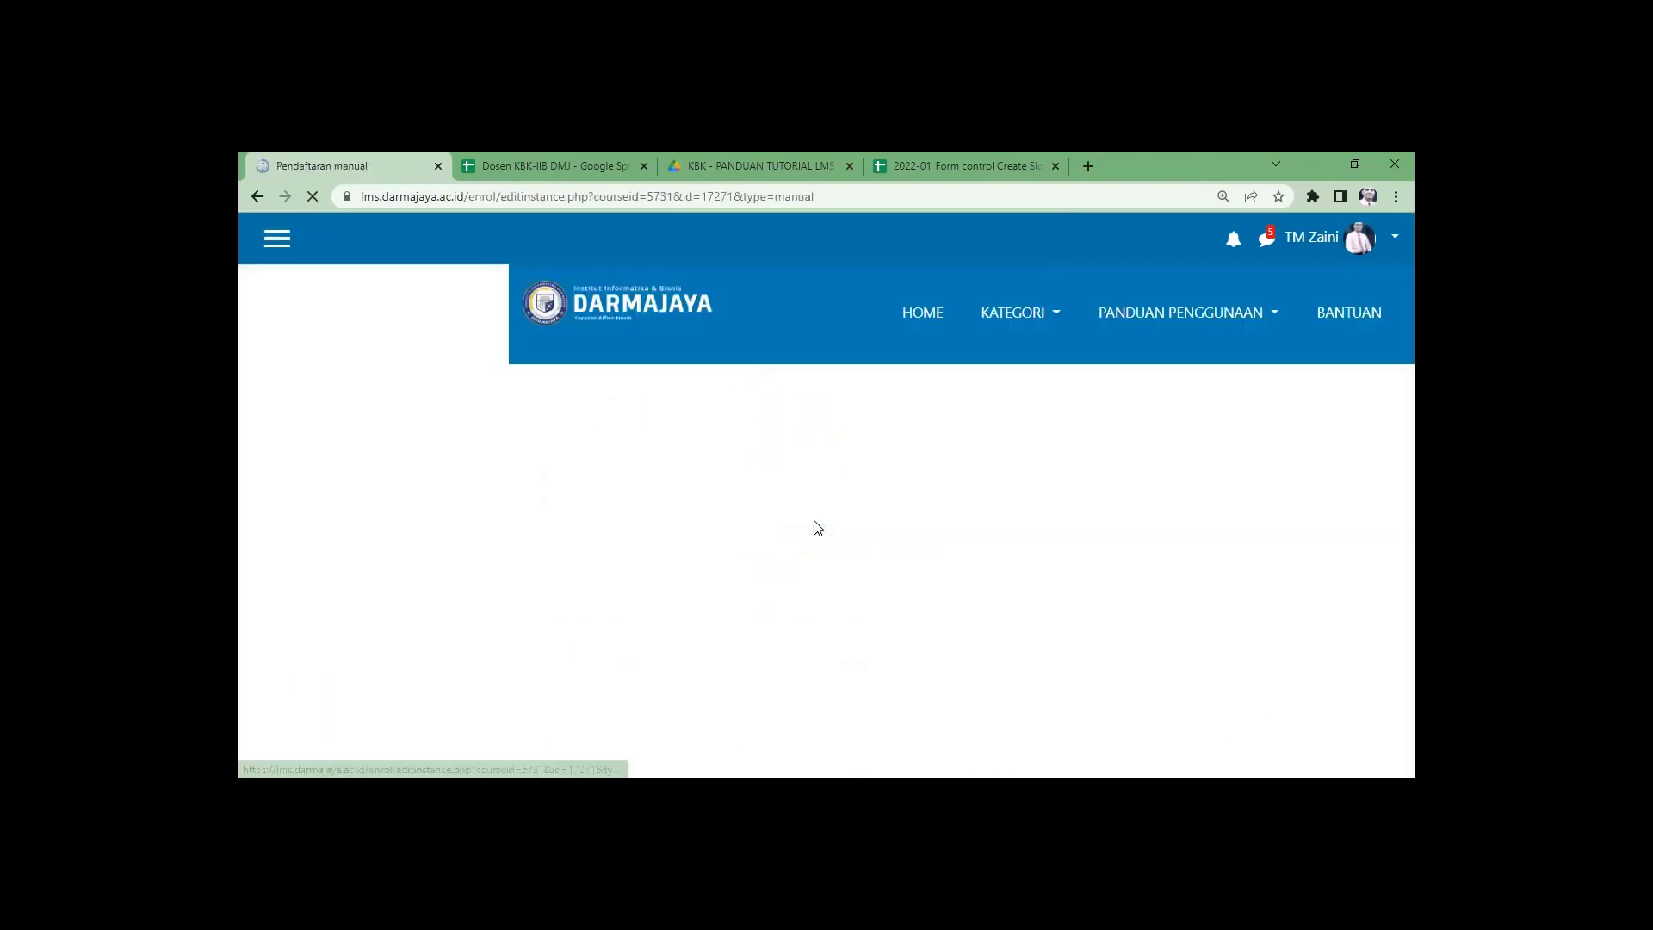
scroll(977, 617, down, 1)
scroll(809, 747, down, 3)
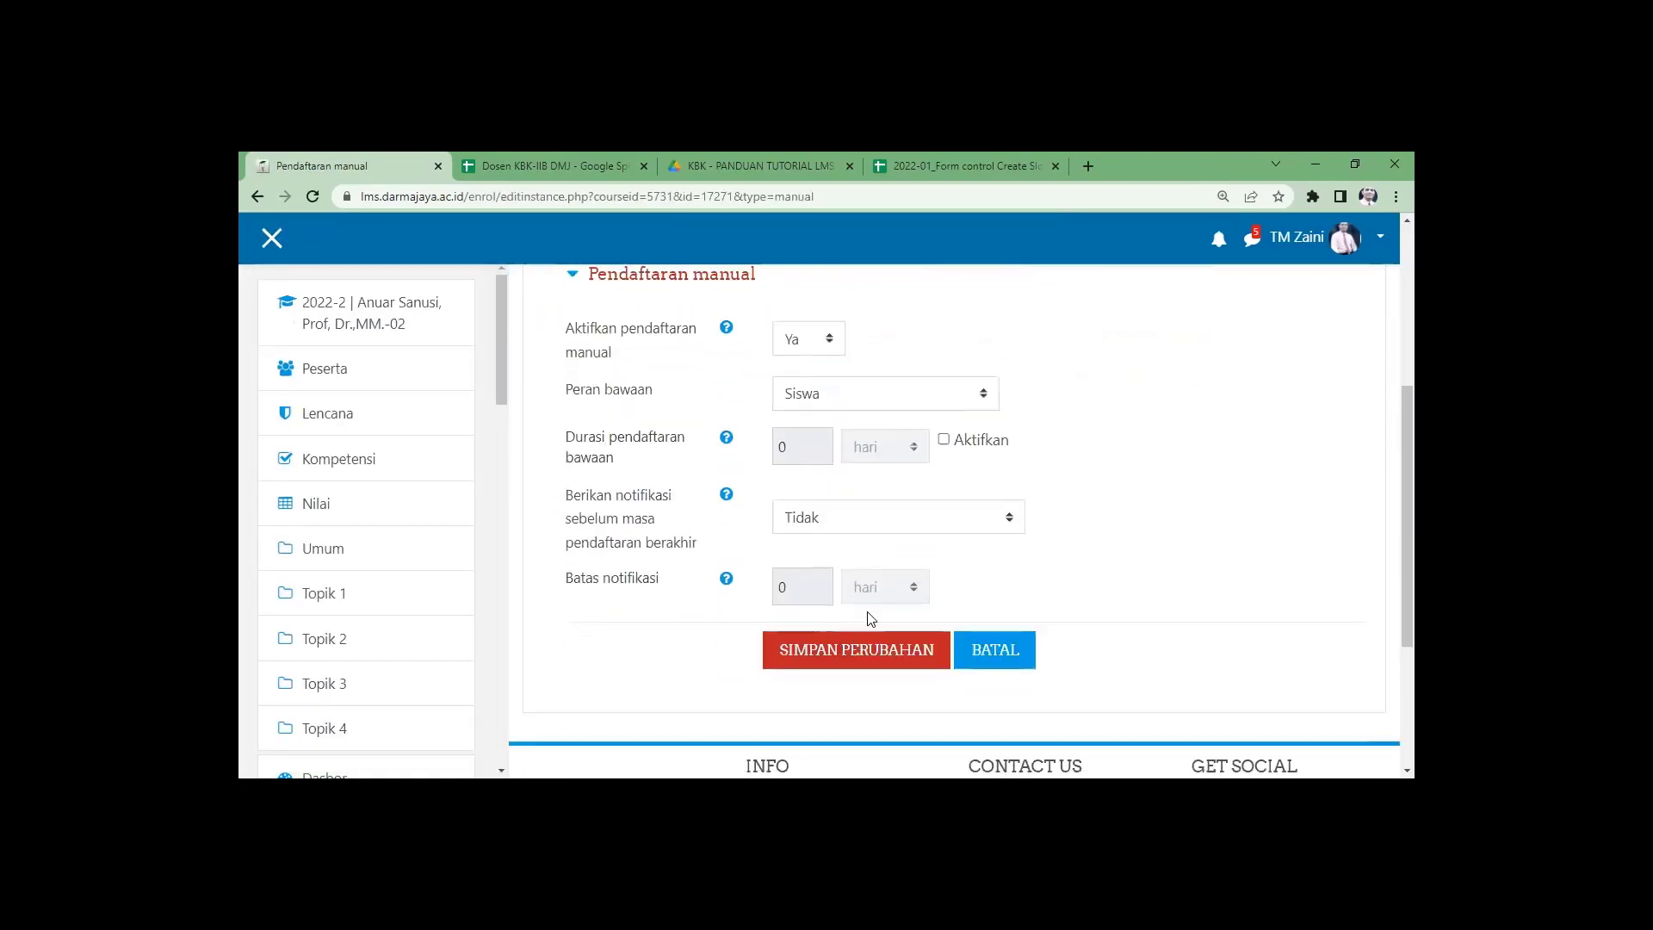
click(861, 662)
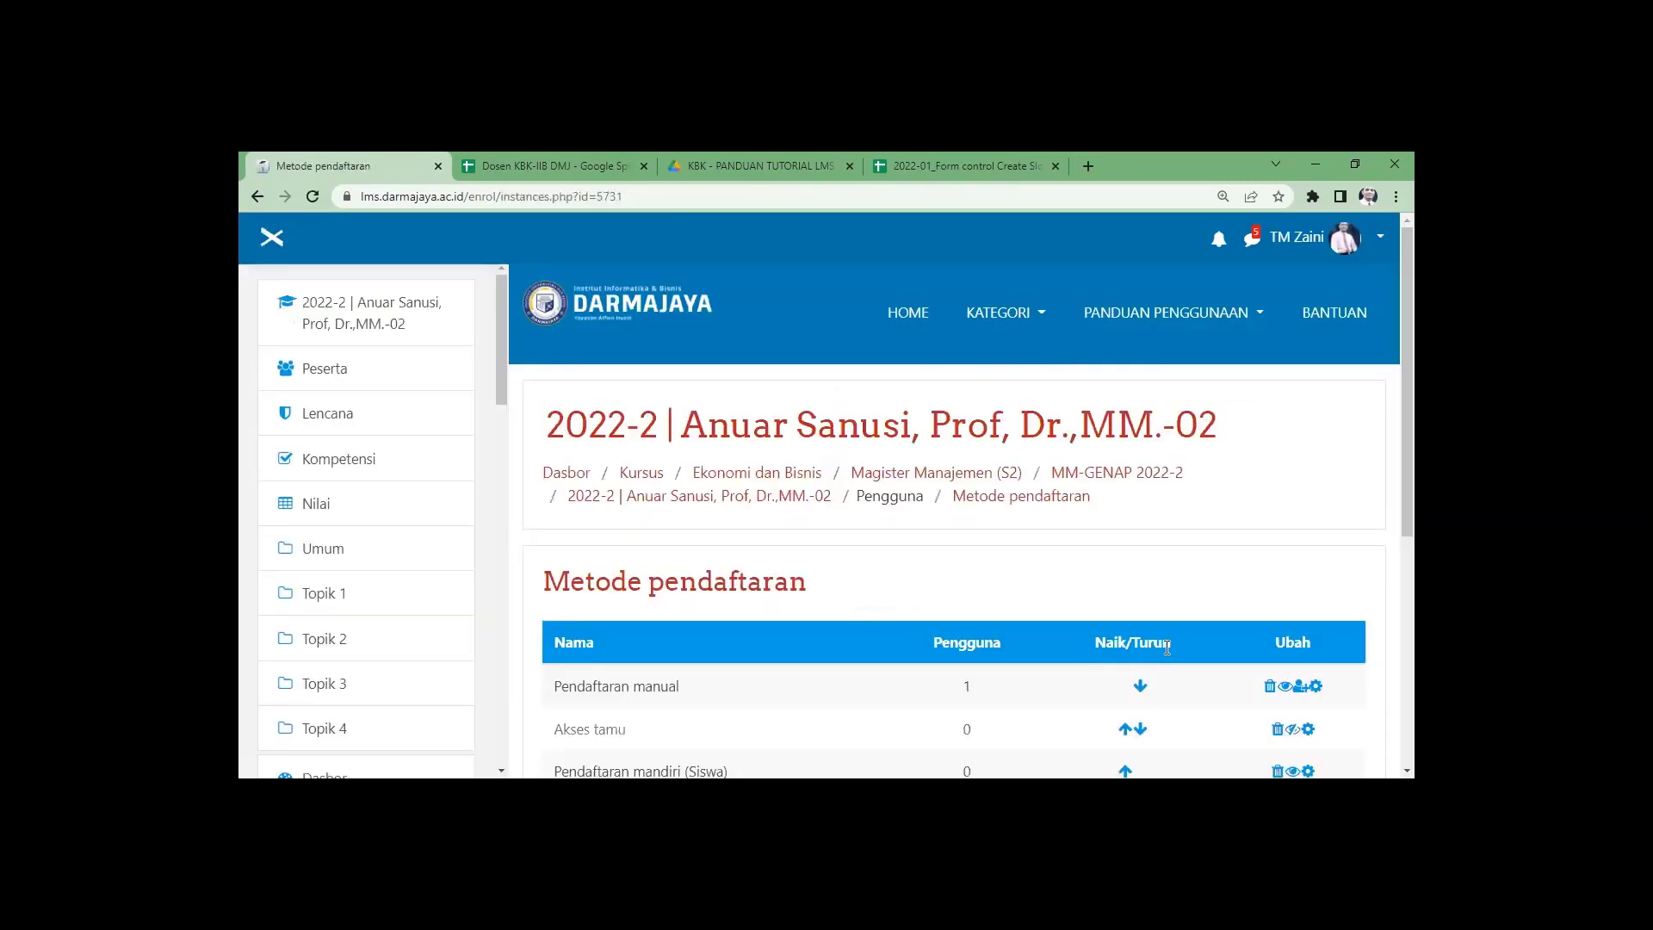
scroll(1168, 658, down, 2)
click(1292, 557)
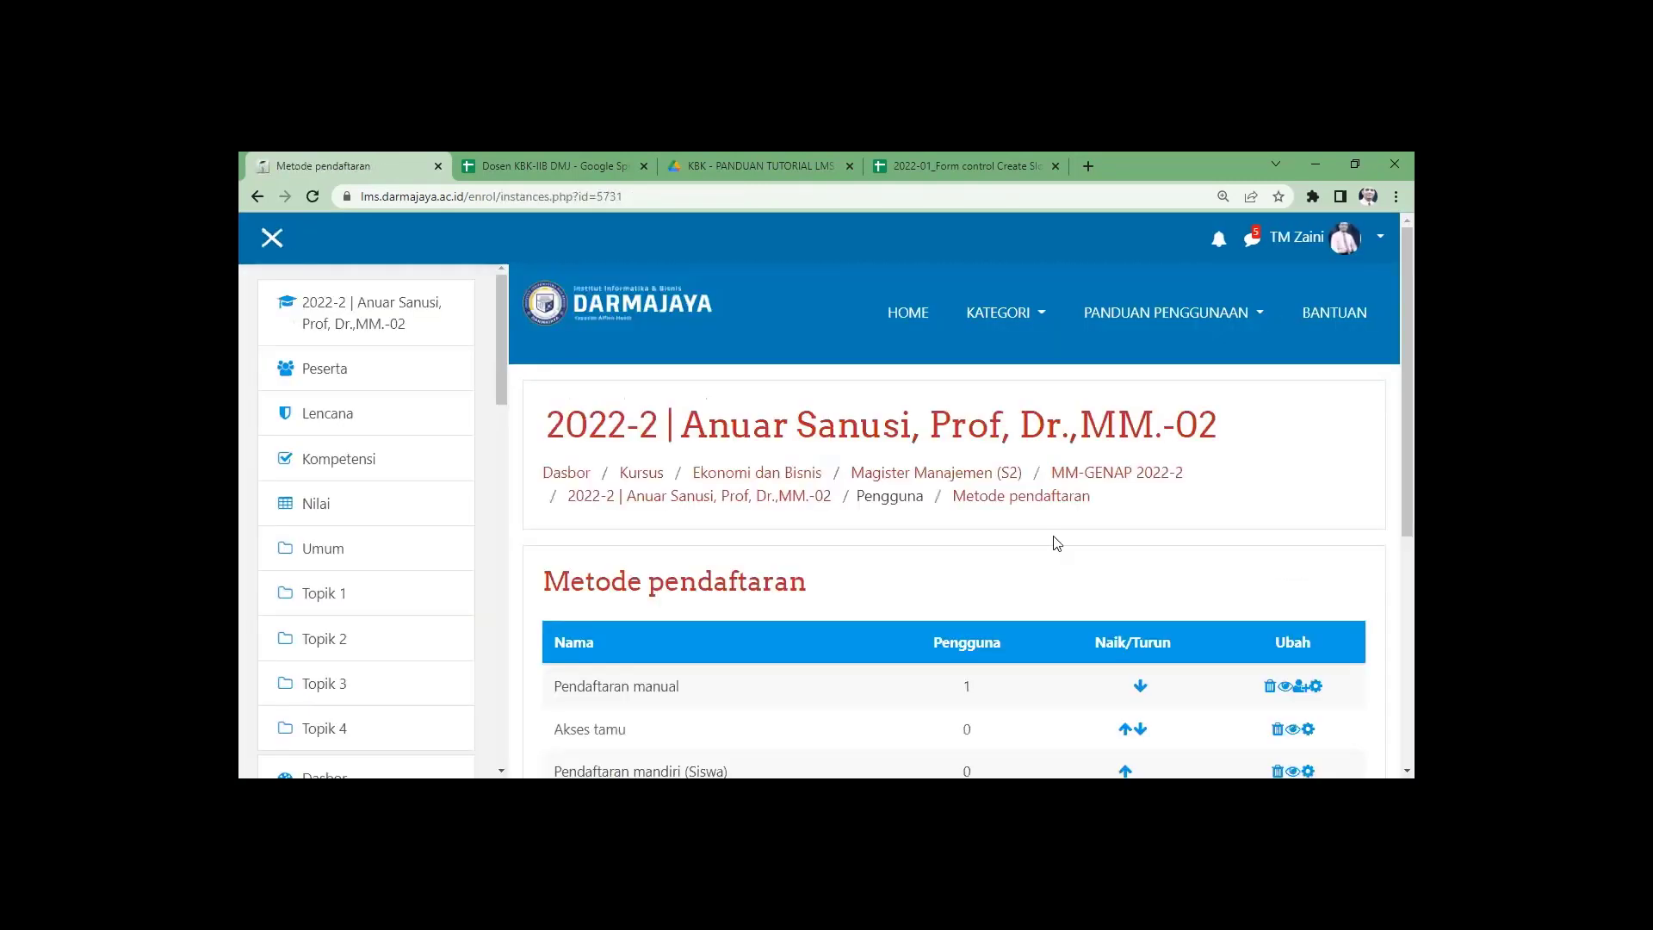
Return to the MM-GENAP 2022-2 list and locate the last MM-01 card without a lock icon.
click(1088, 473)
scroll(1012, 613, down, 10)
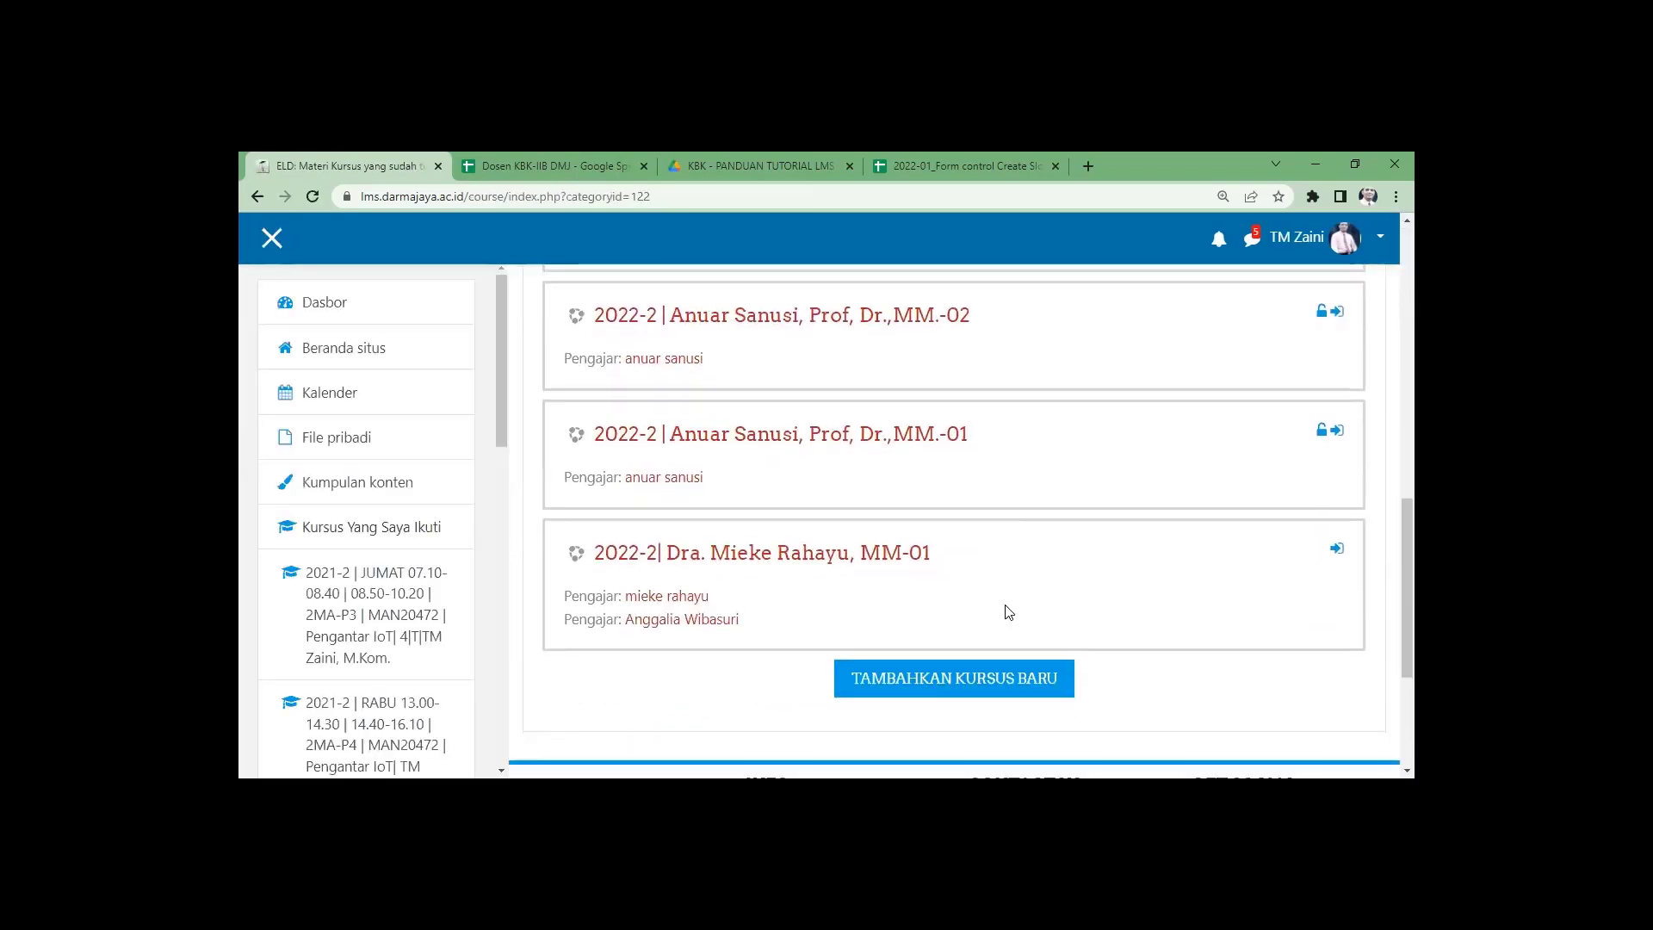
scroll(1008, 611, up, 3)
scroll(1007, 611, up, 4)
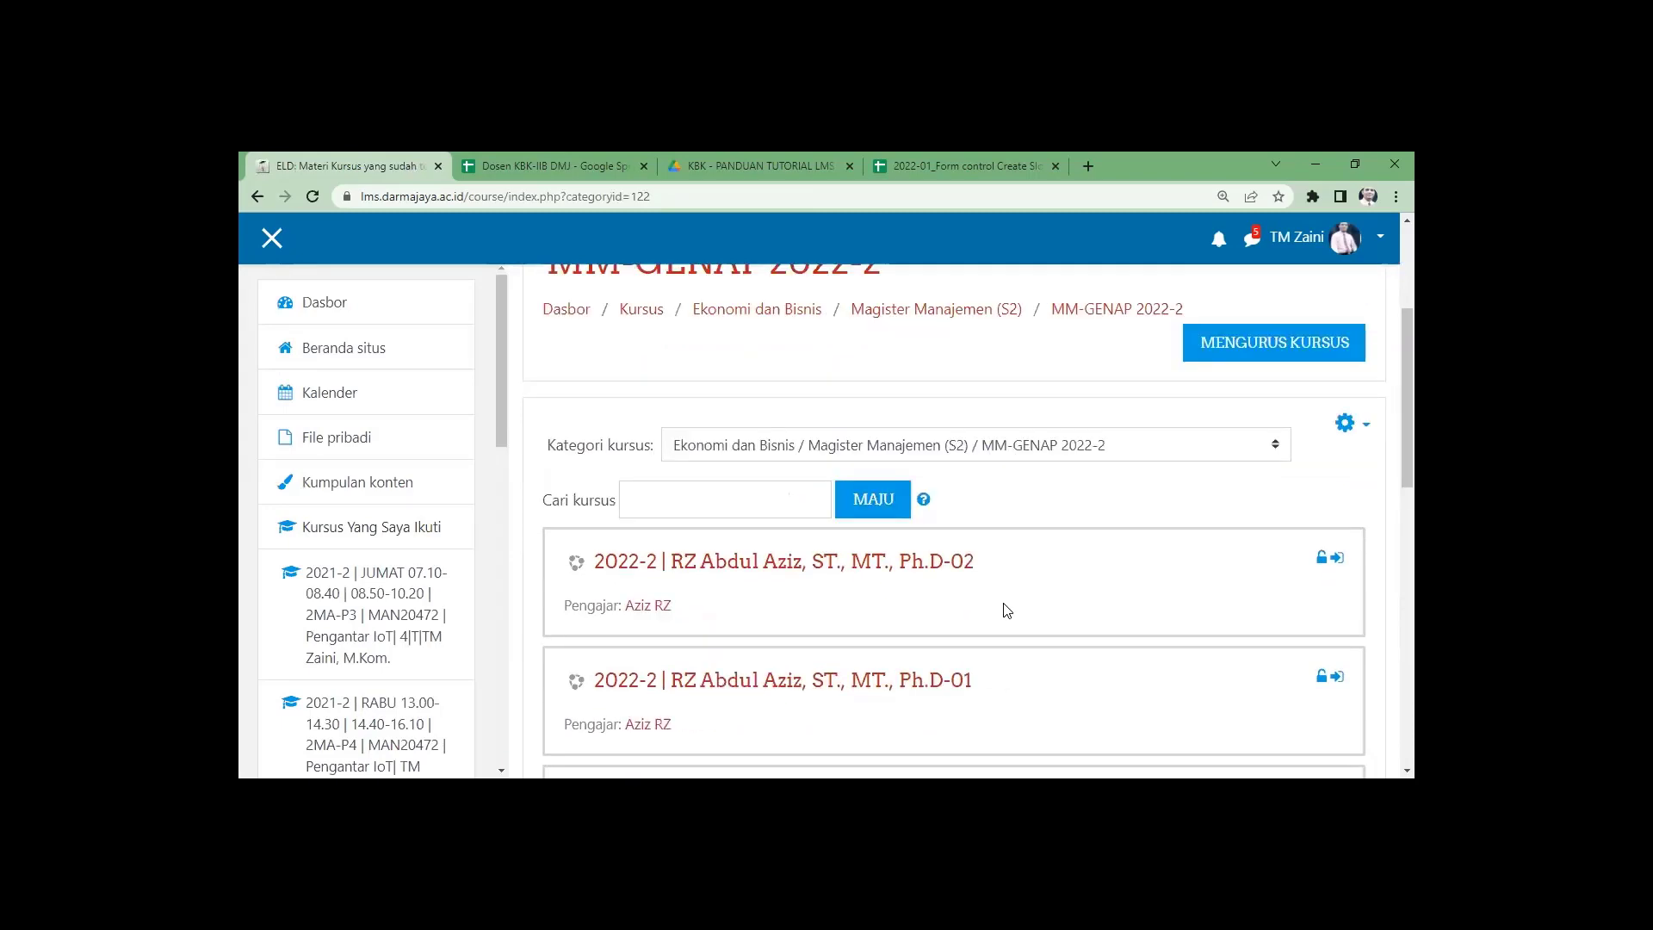
scroll(1183, 542, down, 7)
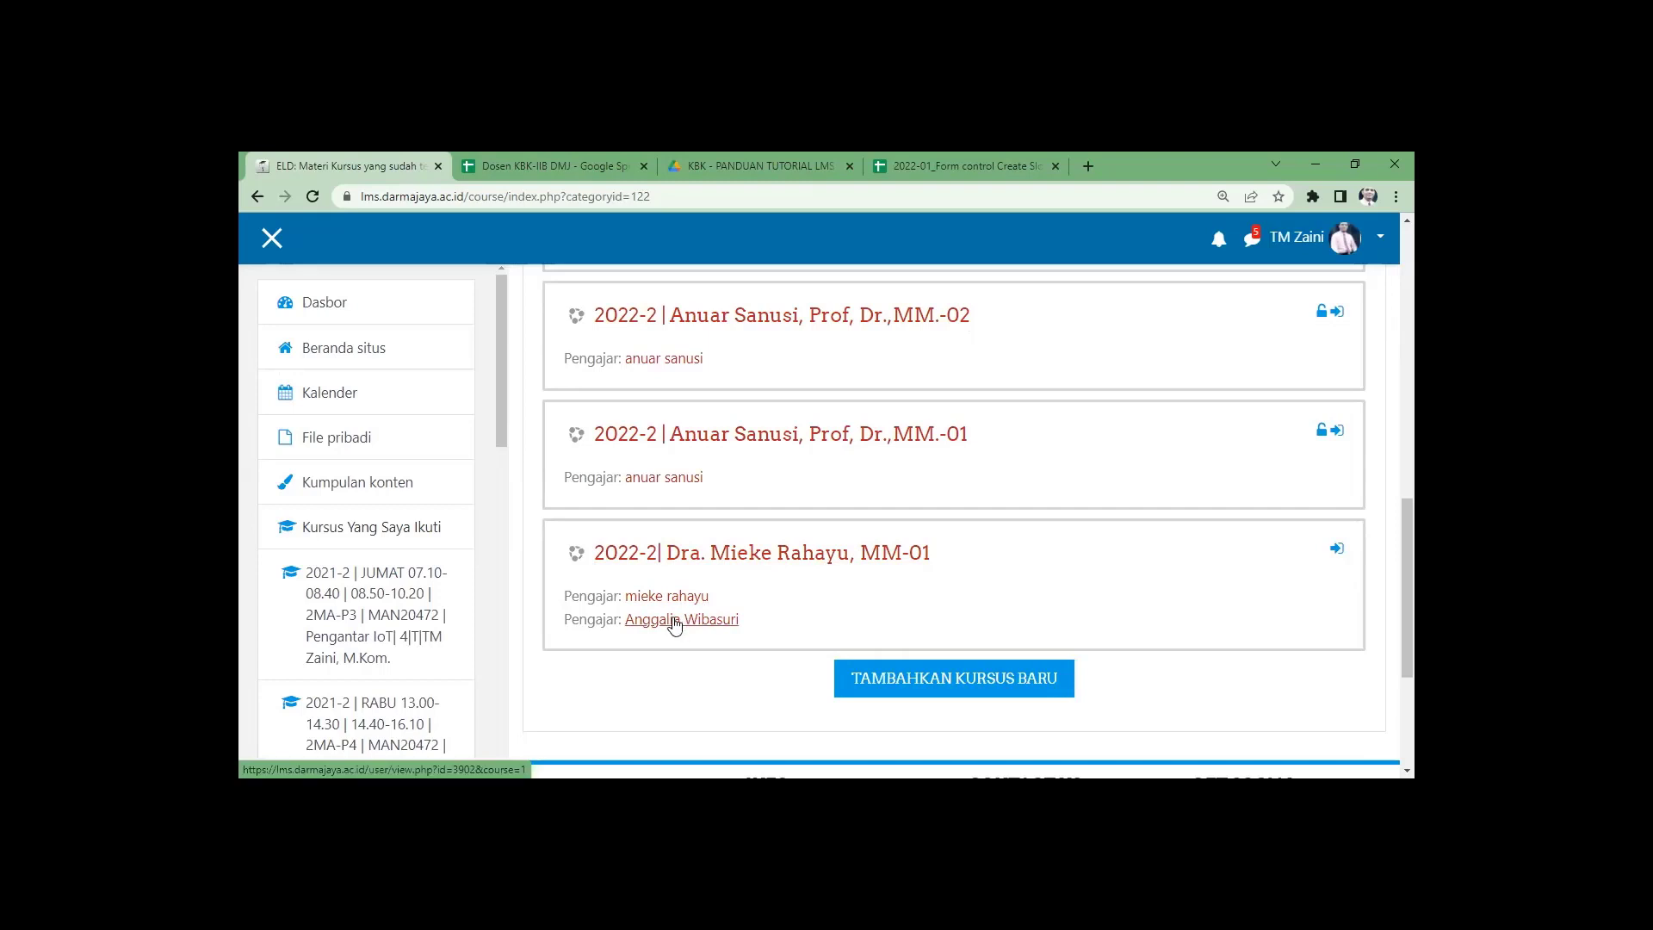
scroll(675, 631, up, 2)
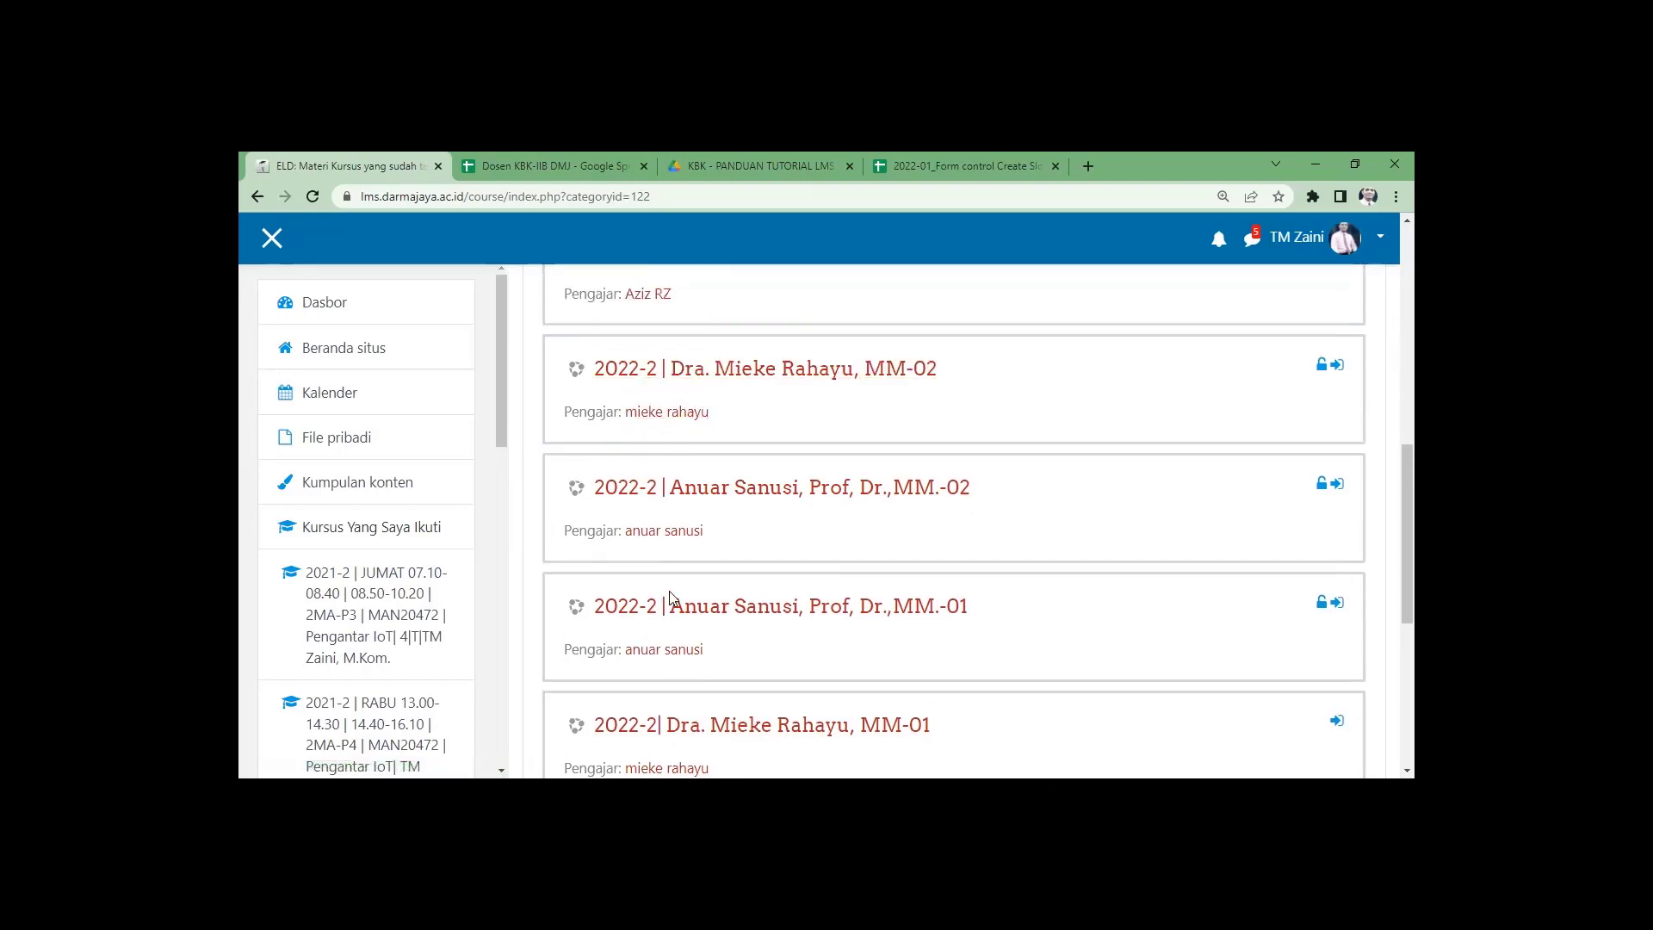
scroll(674, 597, down, 3)
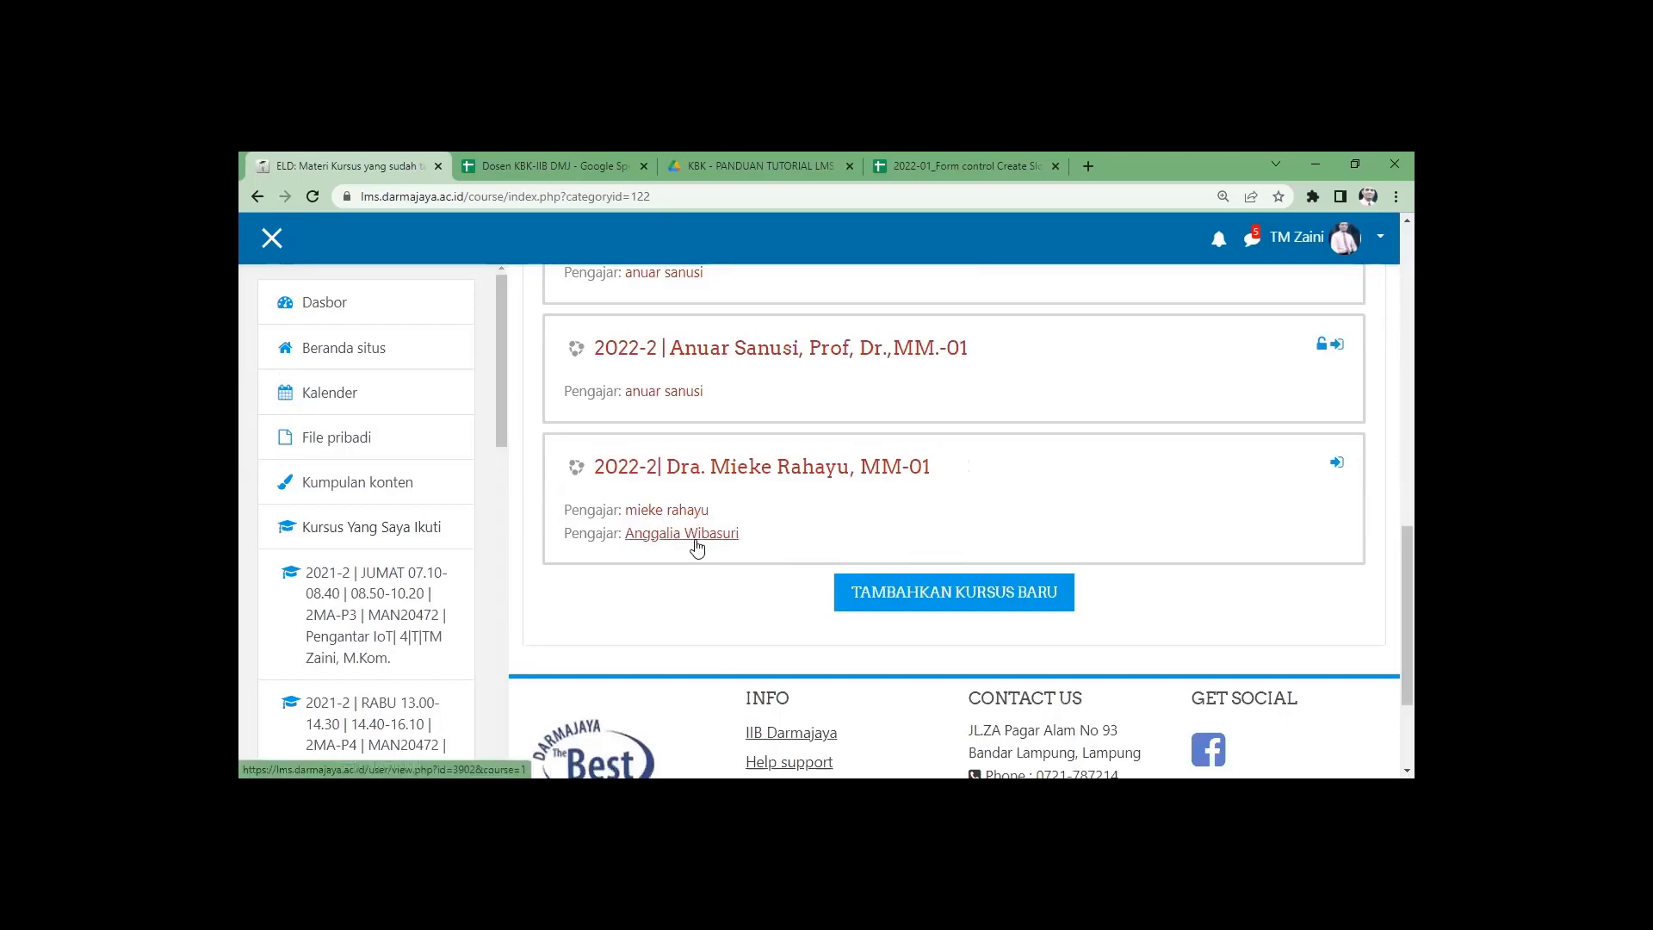
scroll(680, 572, up, 2)
scroll(680, 564, up, 3)
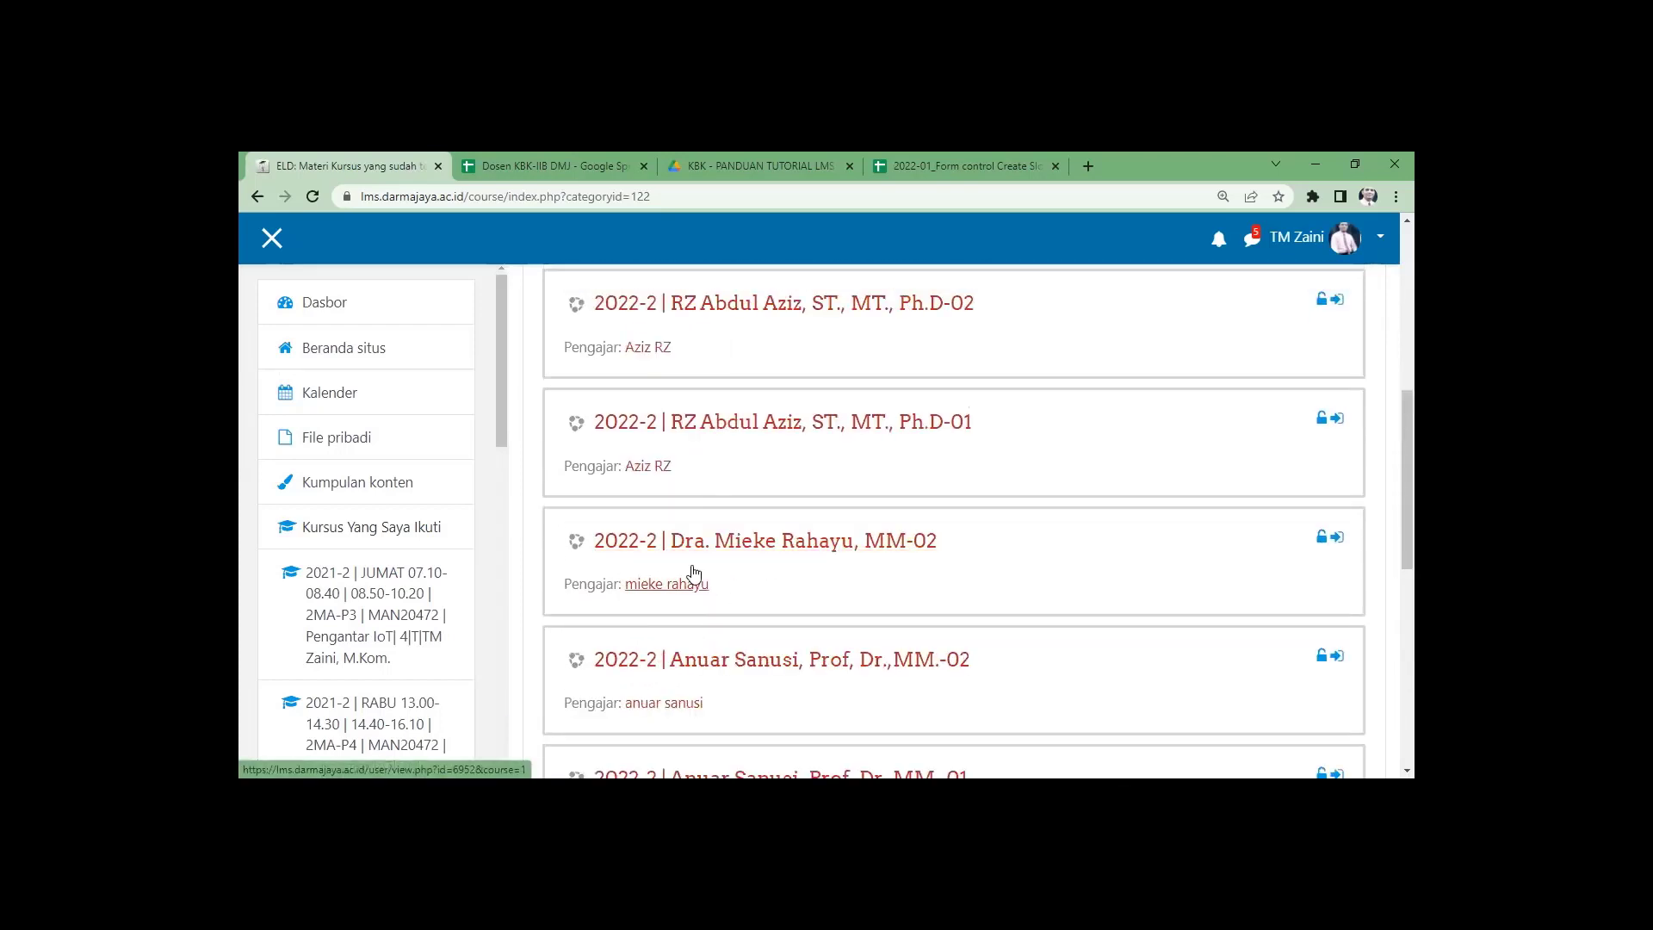
scroll(738, 637, down, 5)
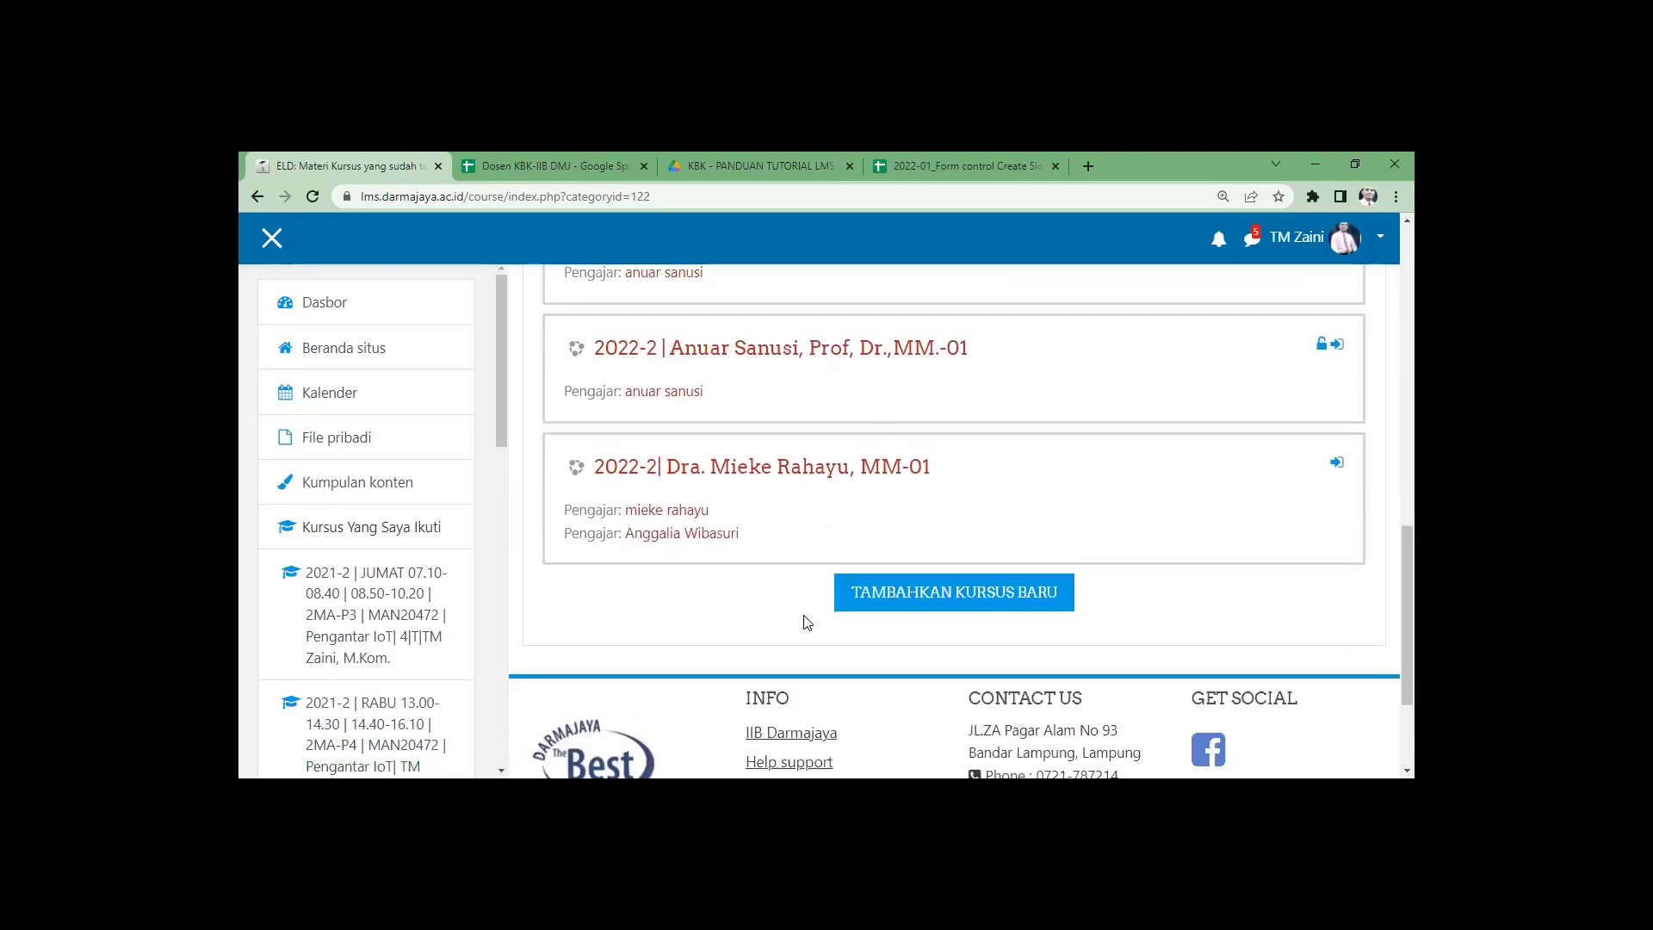
Open the last MM-01 course's manual enrolment settings and enable Akses tamu guest access.
click(871, 470)
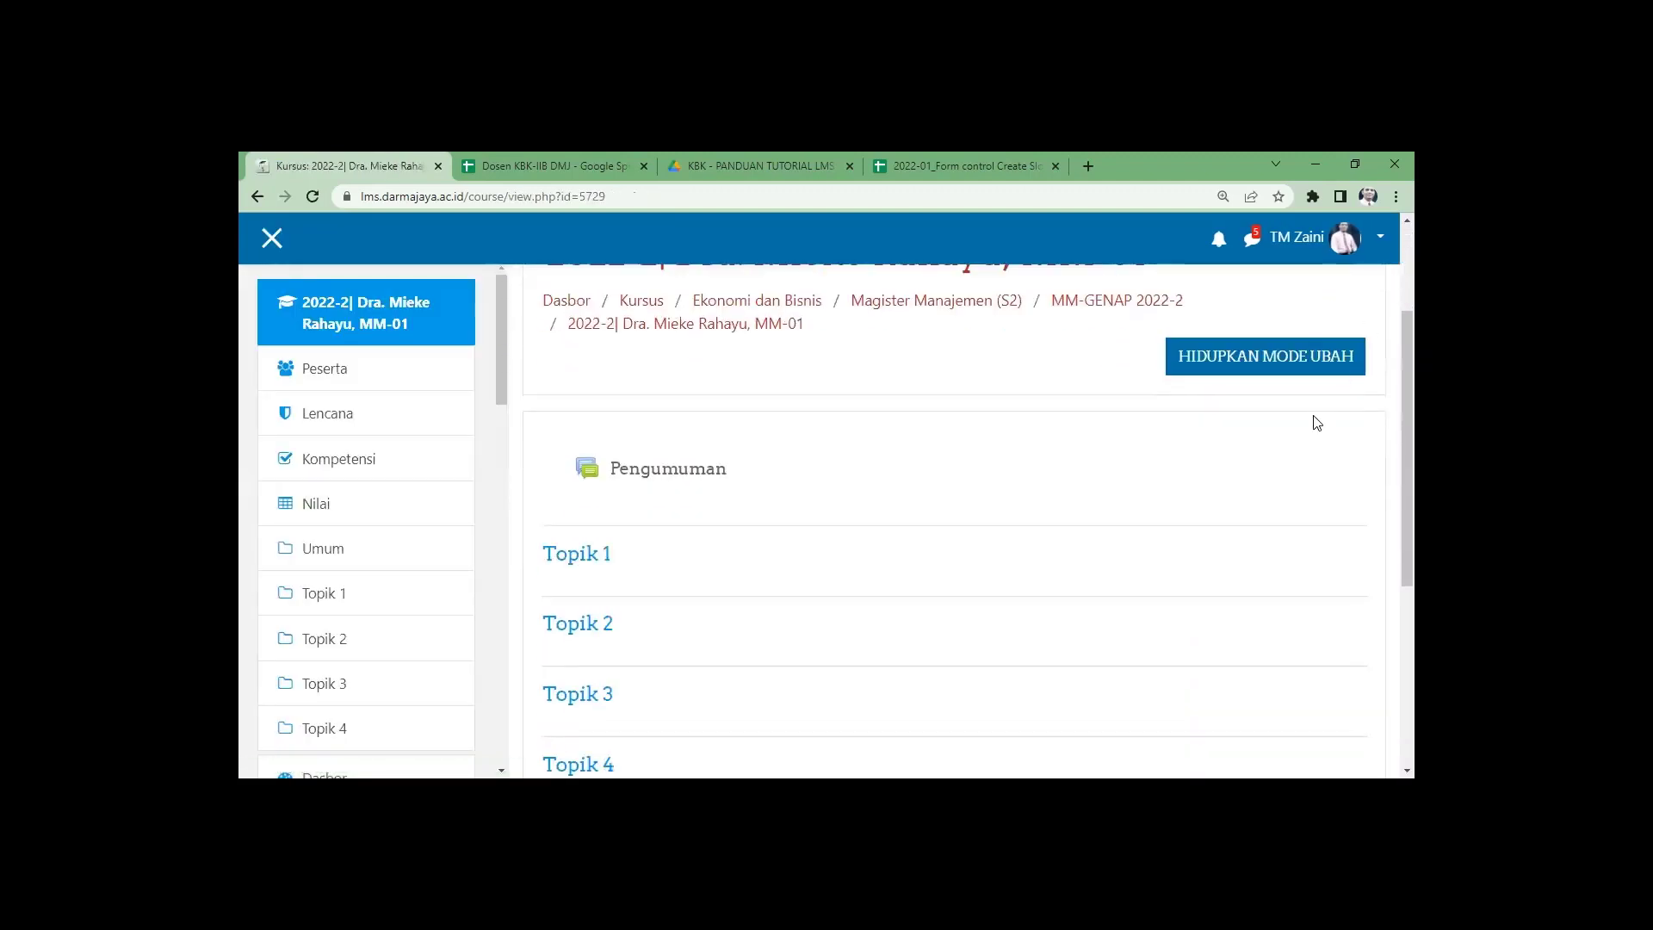
scroll(1316, 423, up, 1)
click(1341, 342)
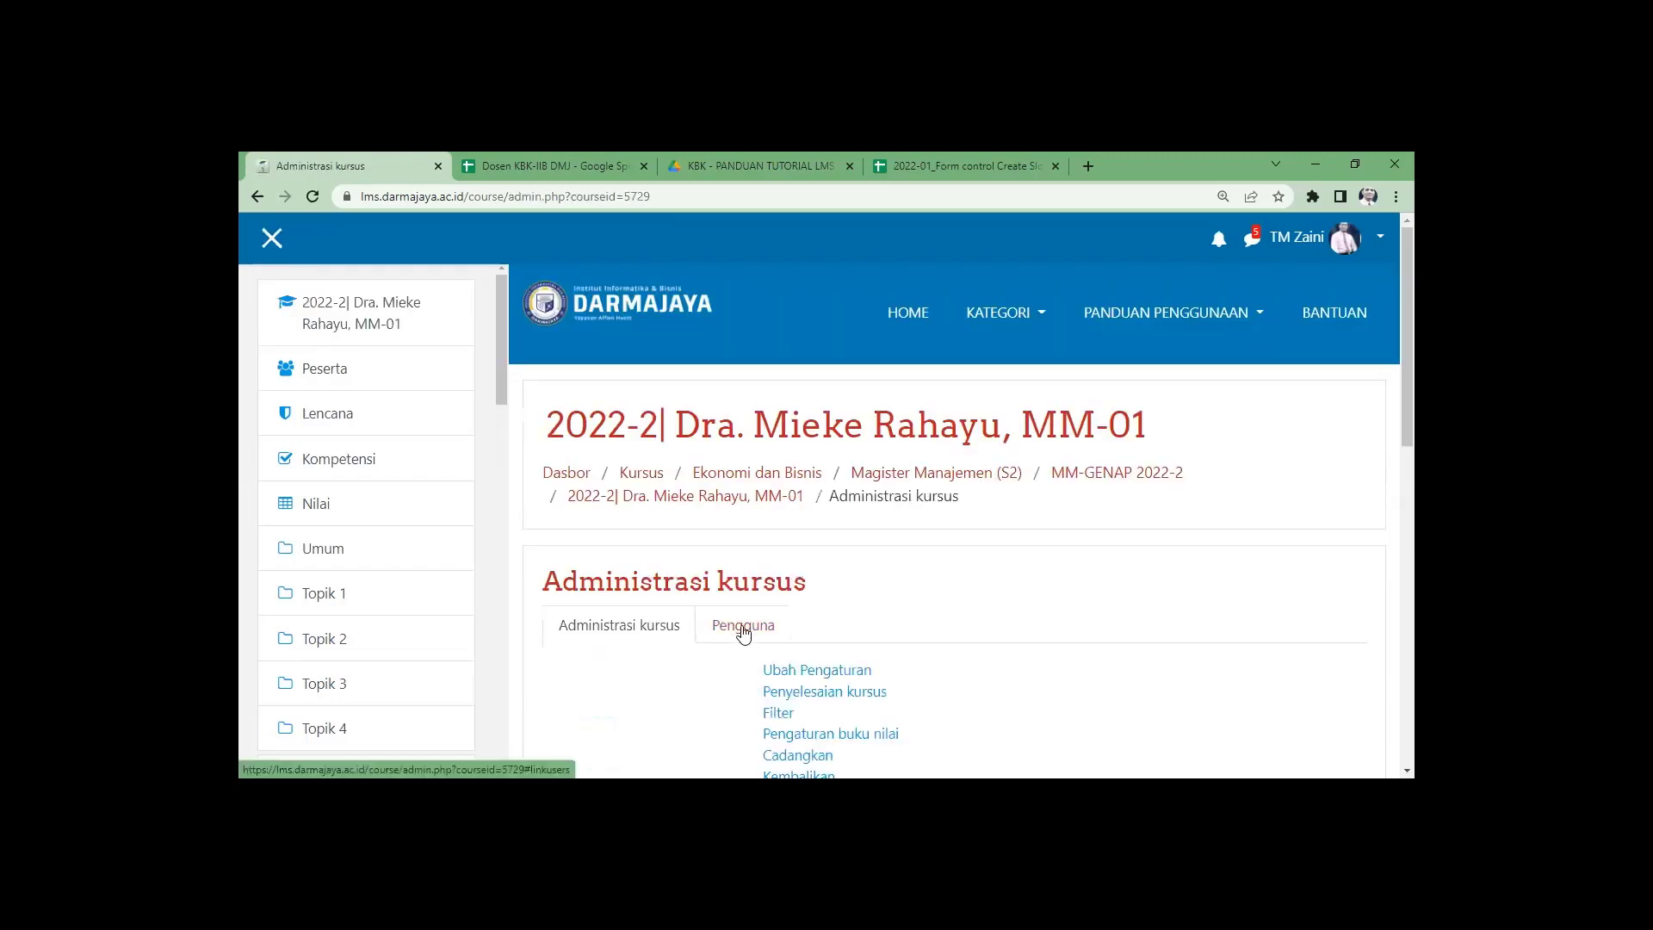
click(743, 632)
scroll(775, 631, down, 2)
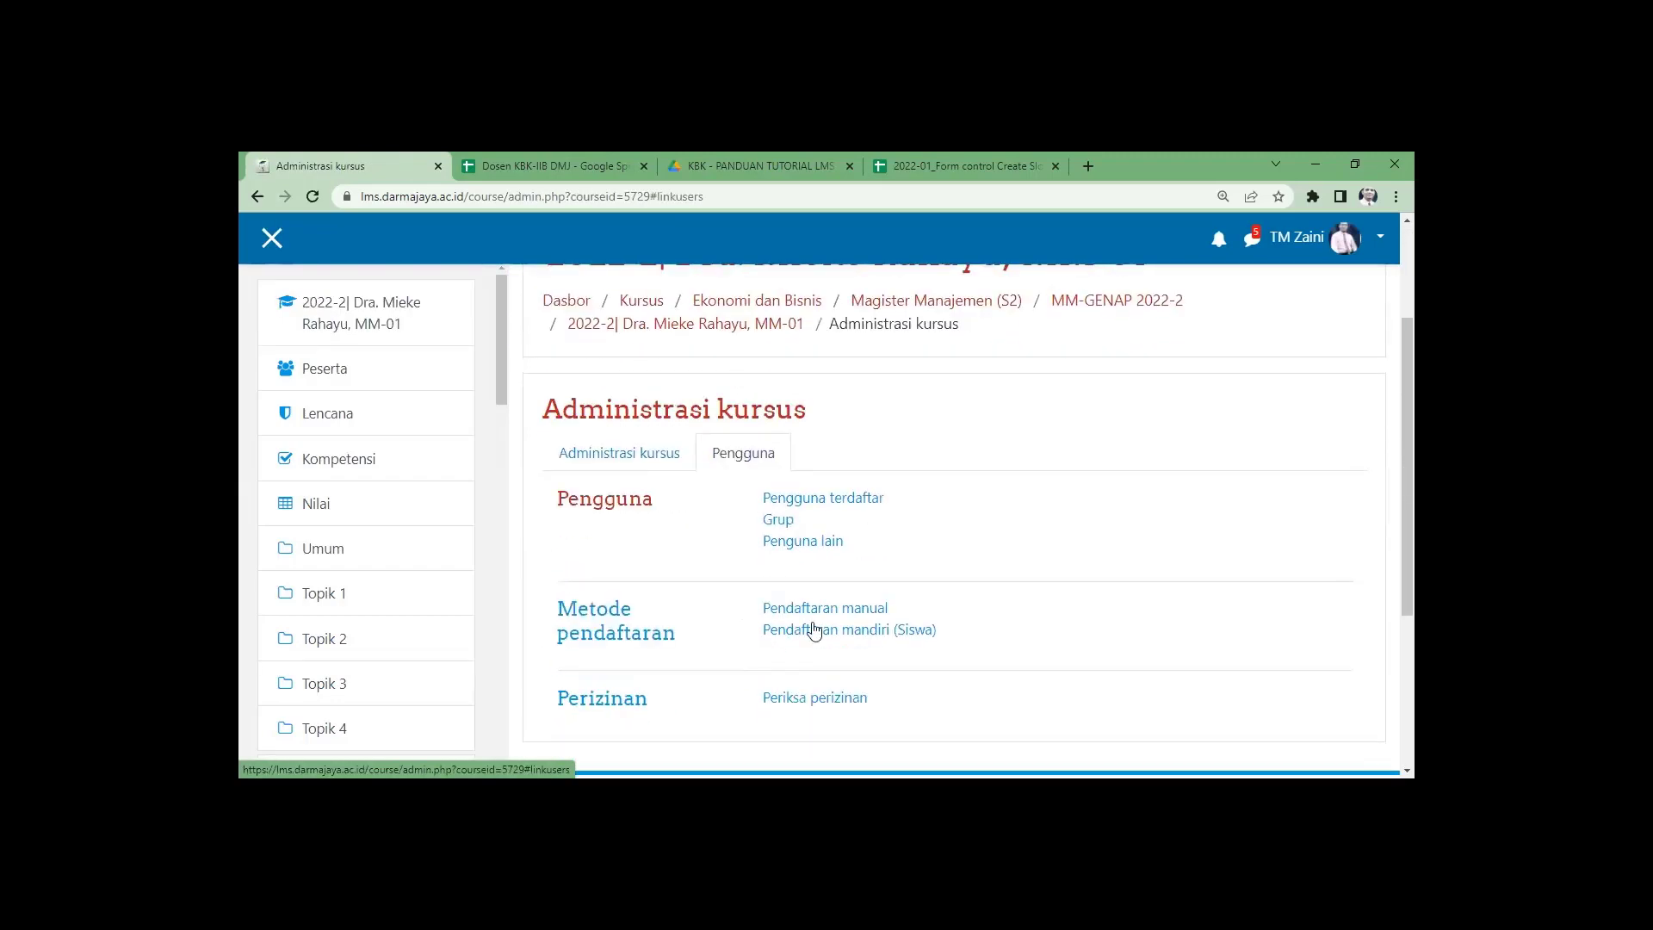
click(819, 612)
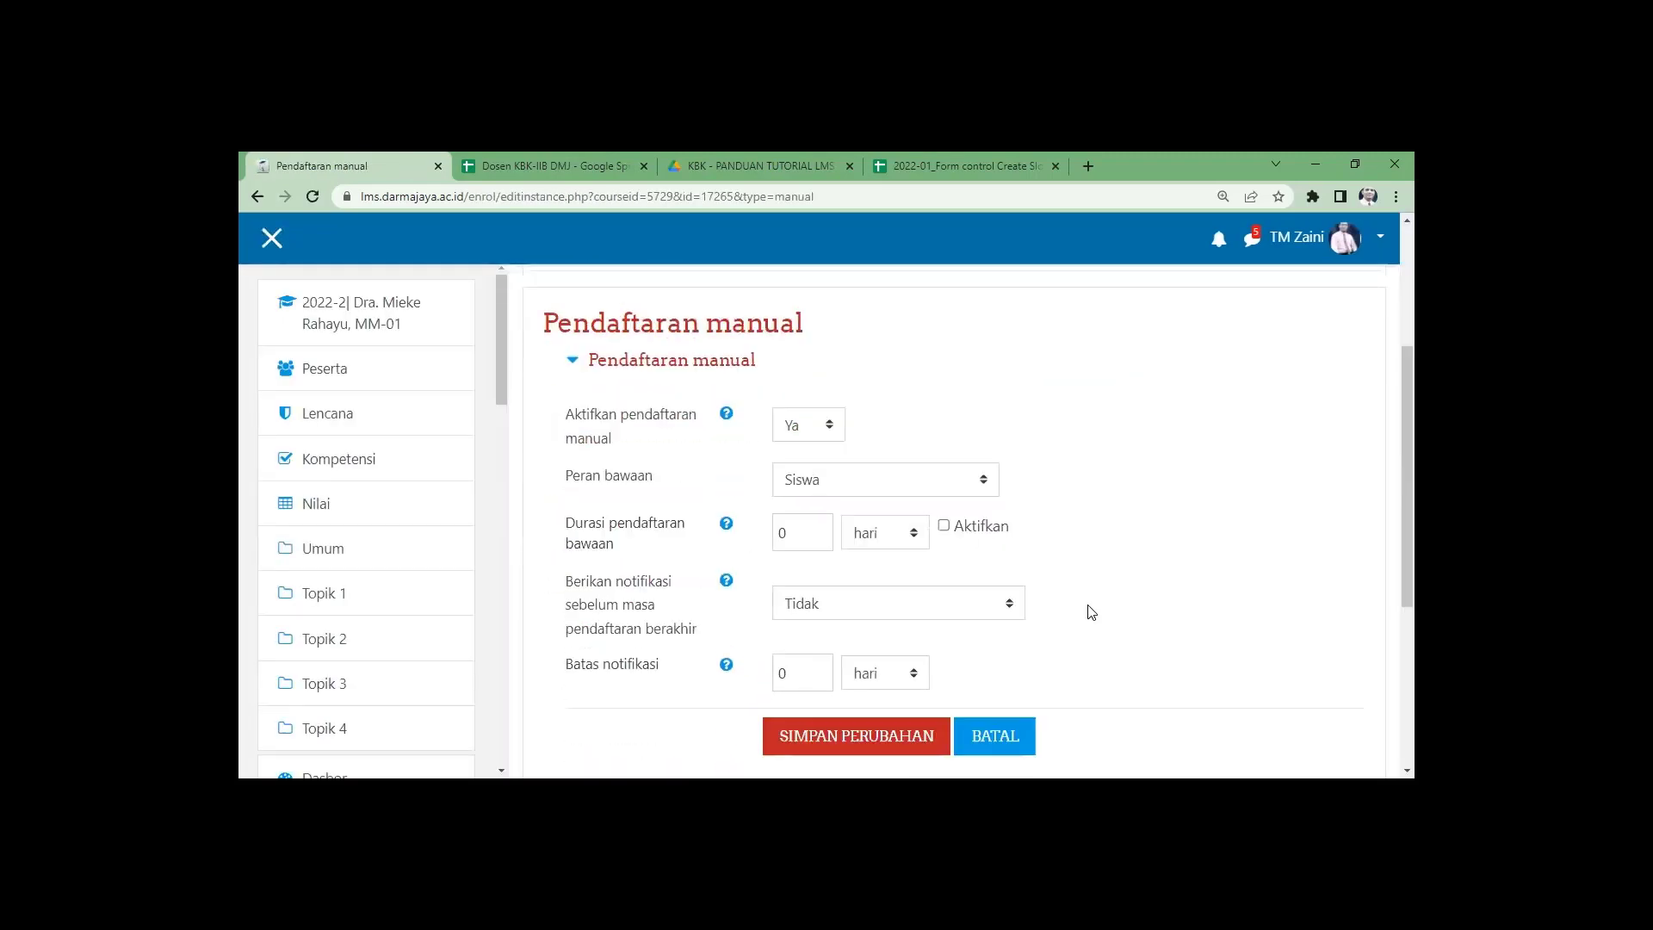
scroll(1086, 612, down, 2)
scroll(1086, 612, down, 1)
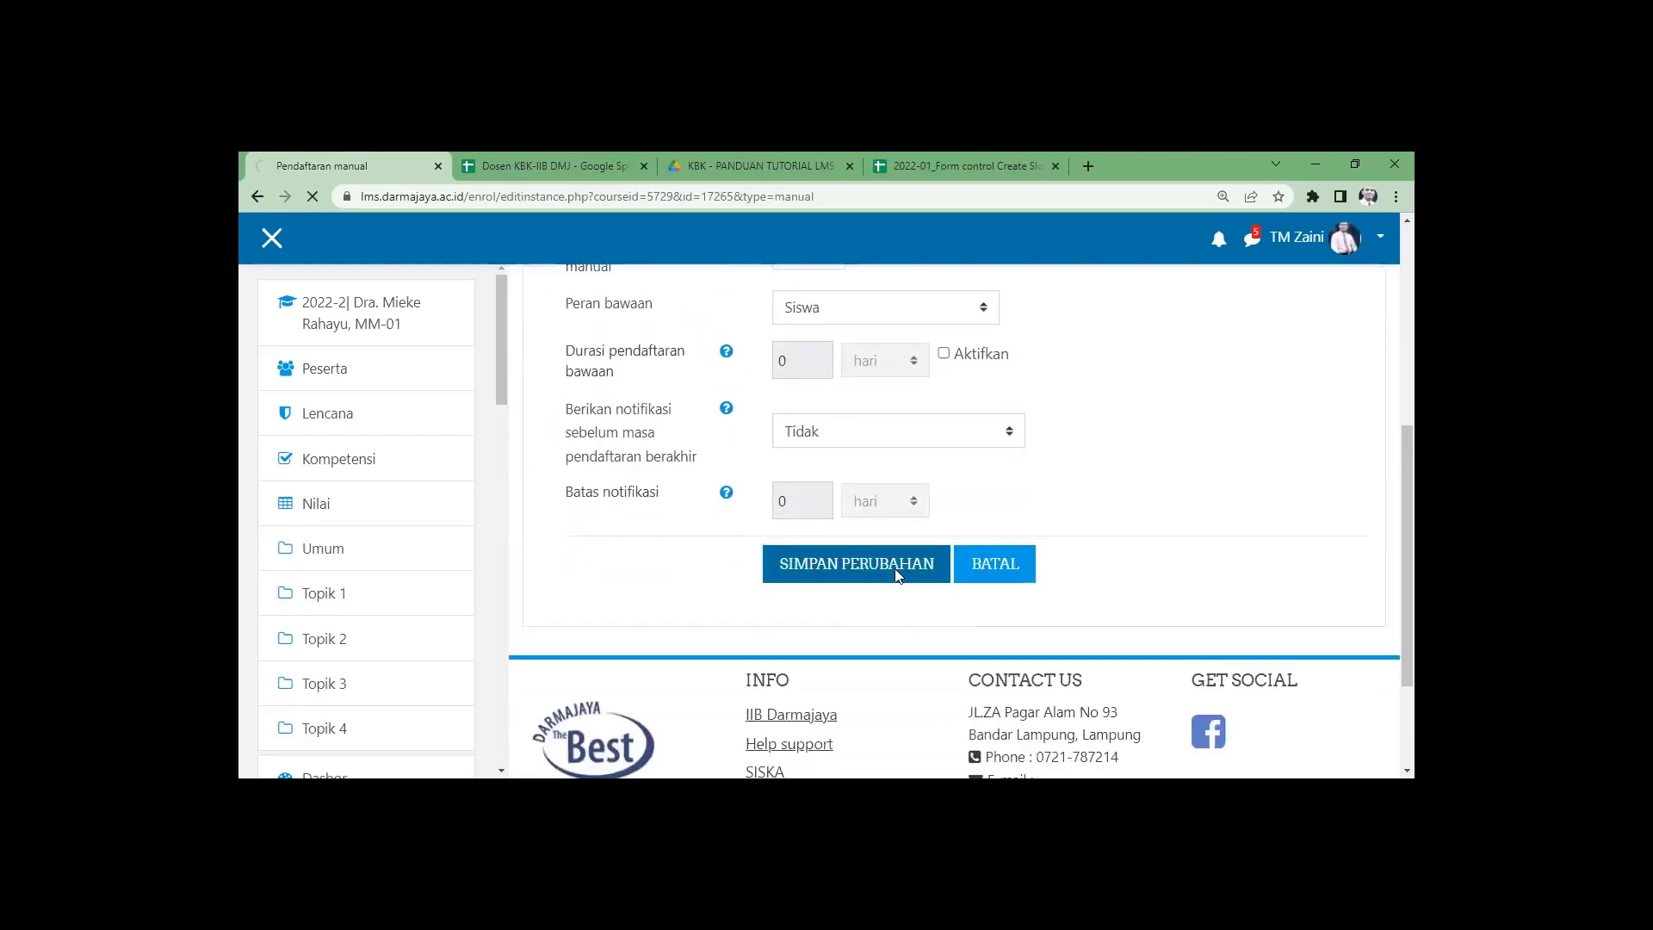
scroll(1228, 653, down, 1)
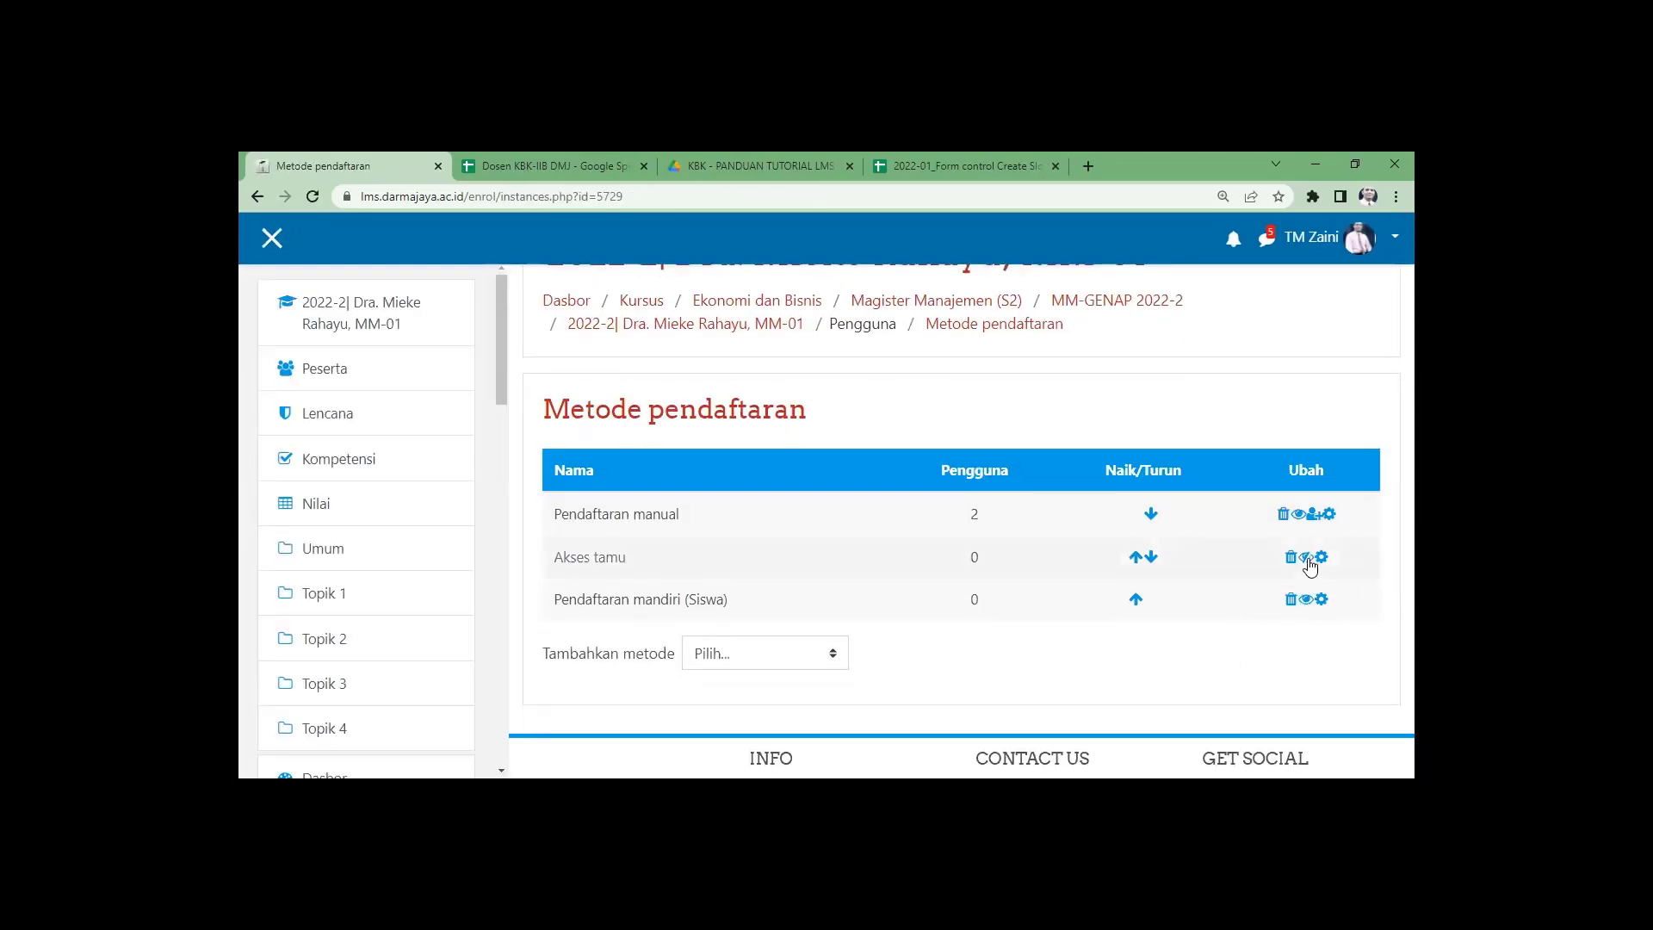
click(1307, 559)
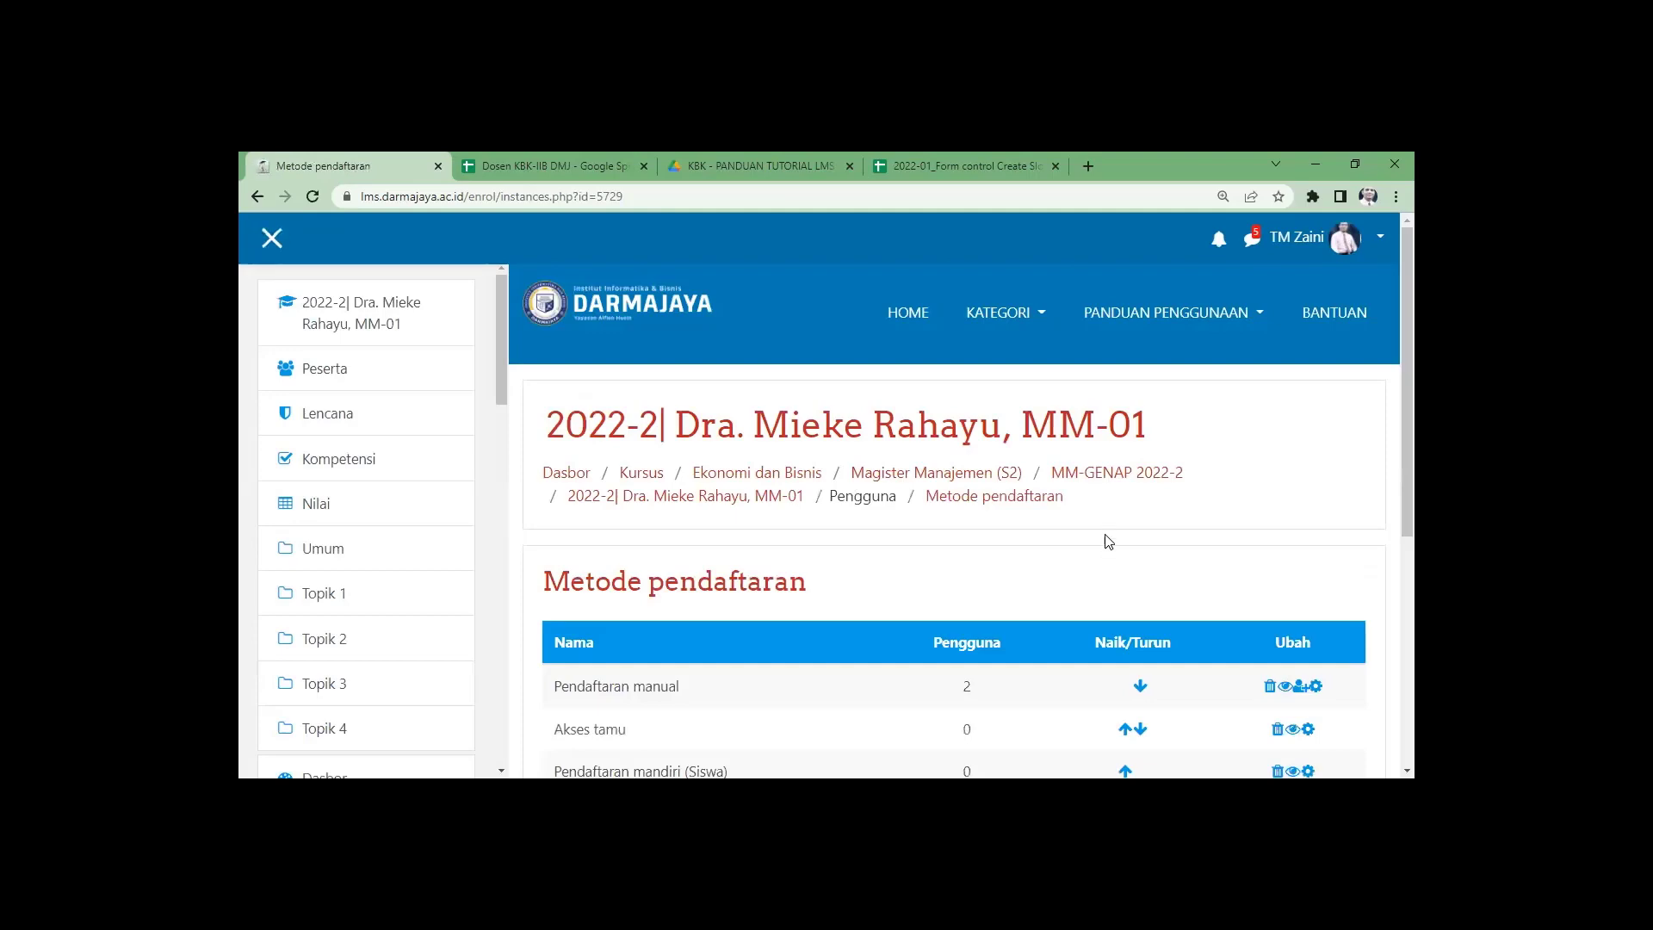
Go back to the MM-GENAP 2022-2 list and check each course card, including MM-01, for the lock icon.
click(1102, 472)
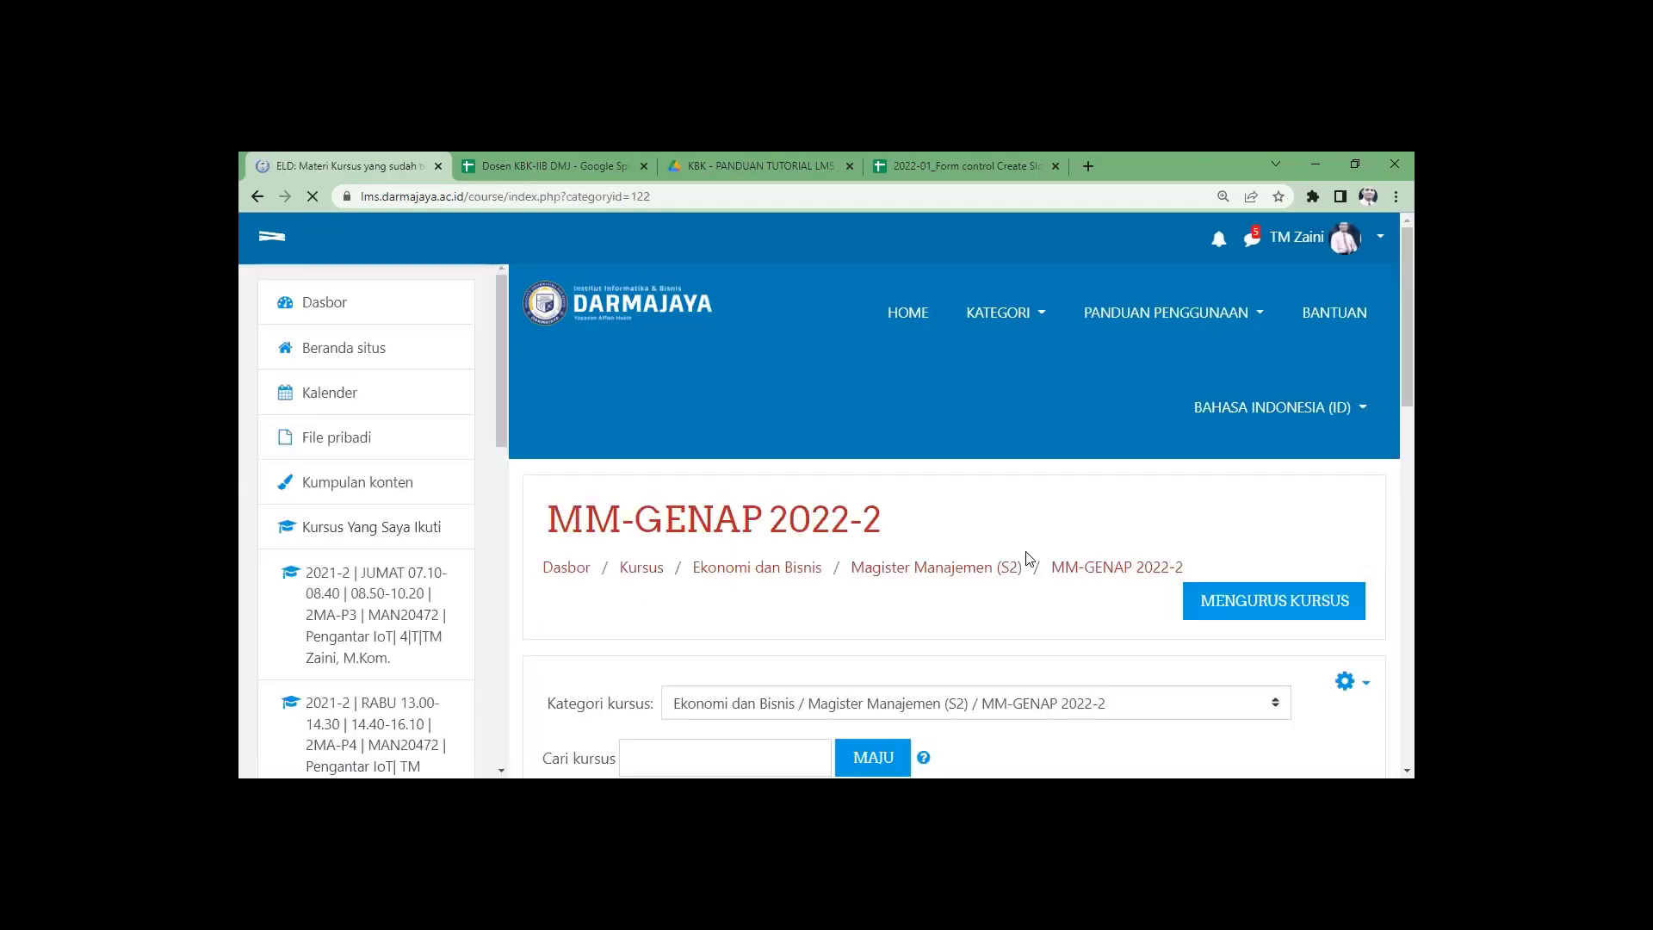
scroll(1027, 558, down, 3)
scroll(1318, 526, down, 8)
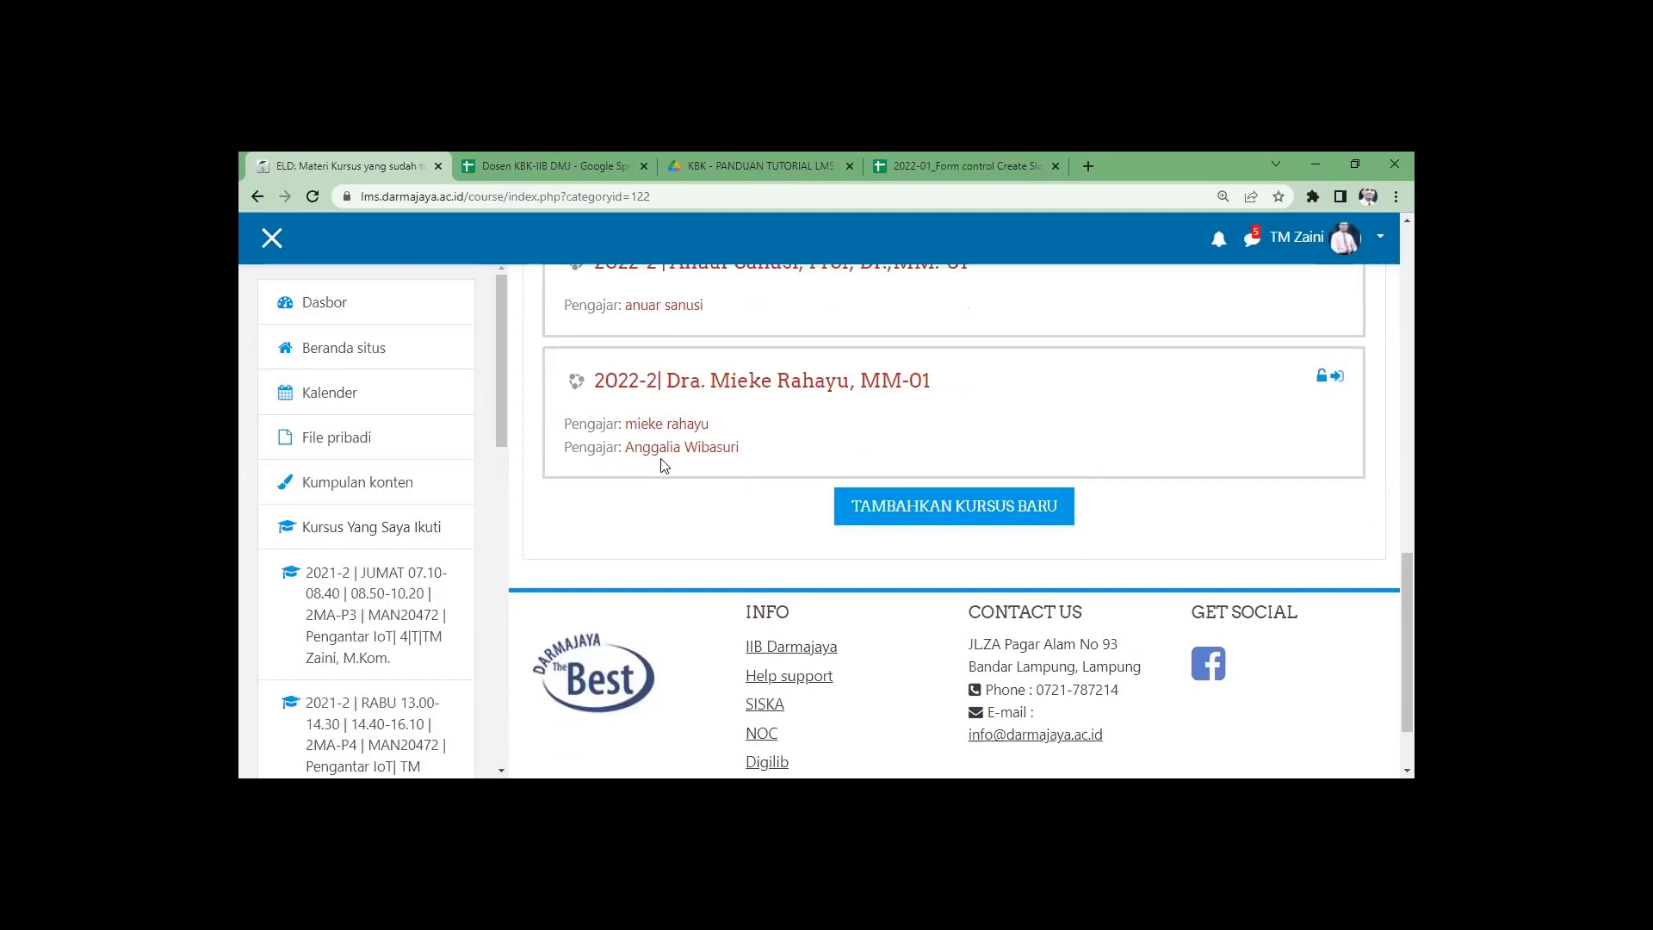
scroll(658, 465, up, 1)
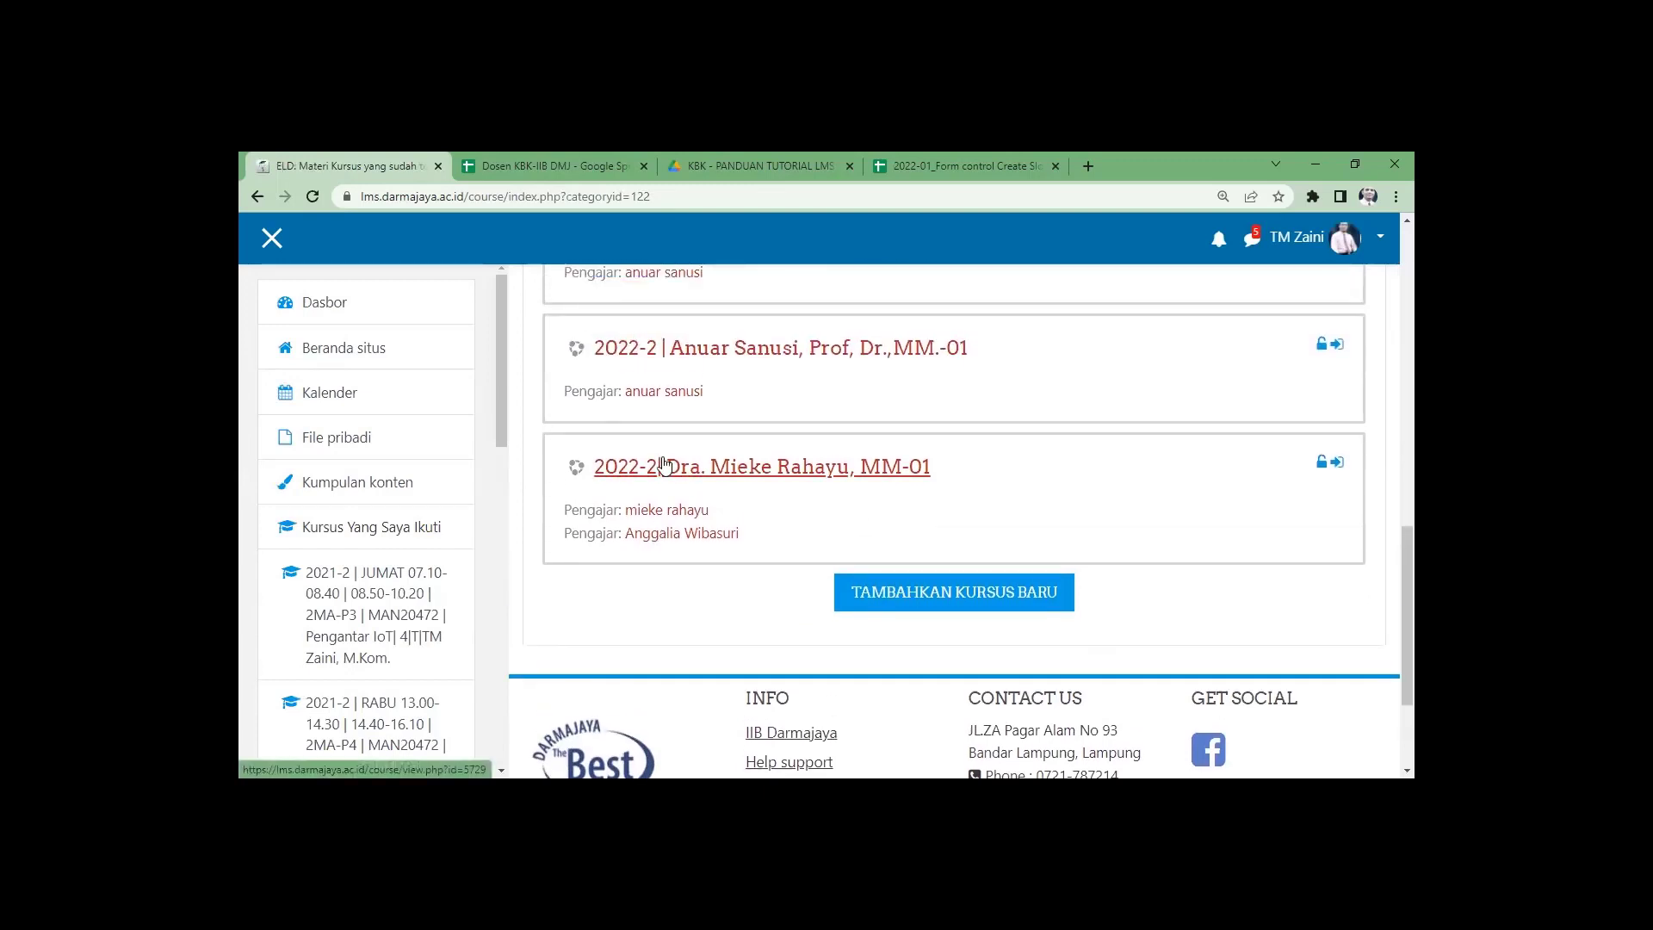
scroll(671, 465, up, 2)
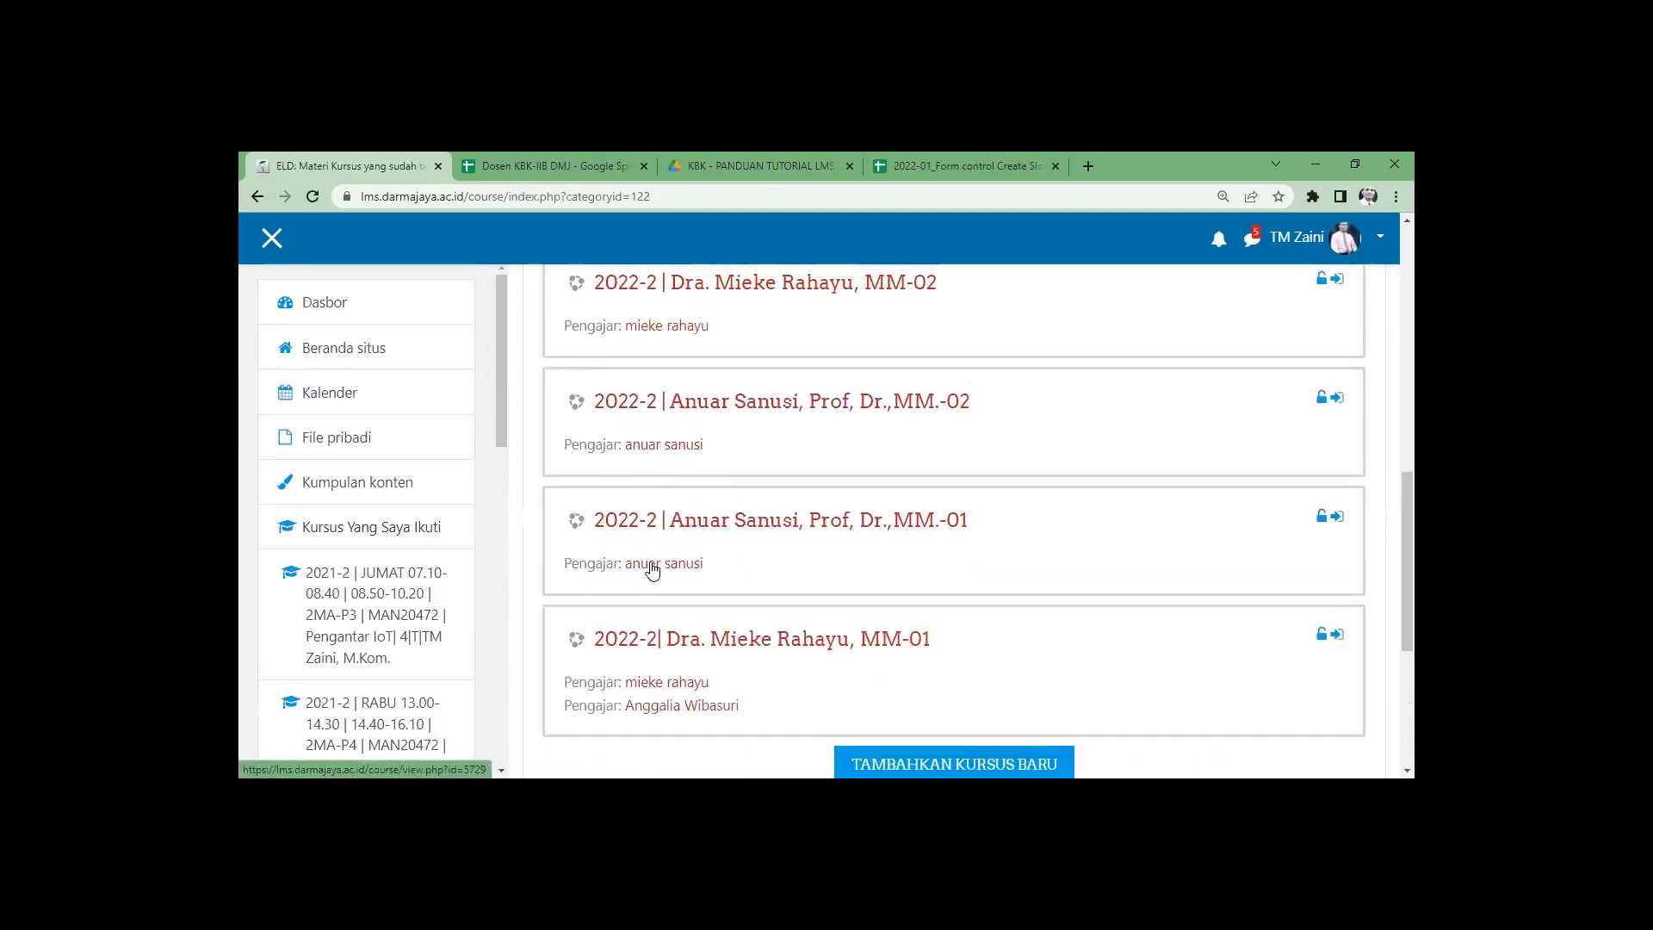
scroll(680, 422, up, 1)
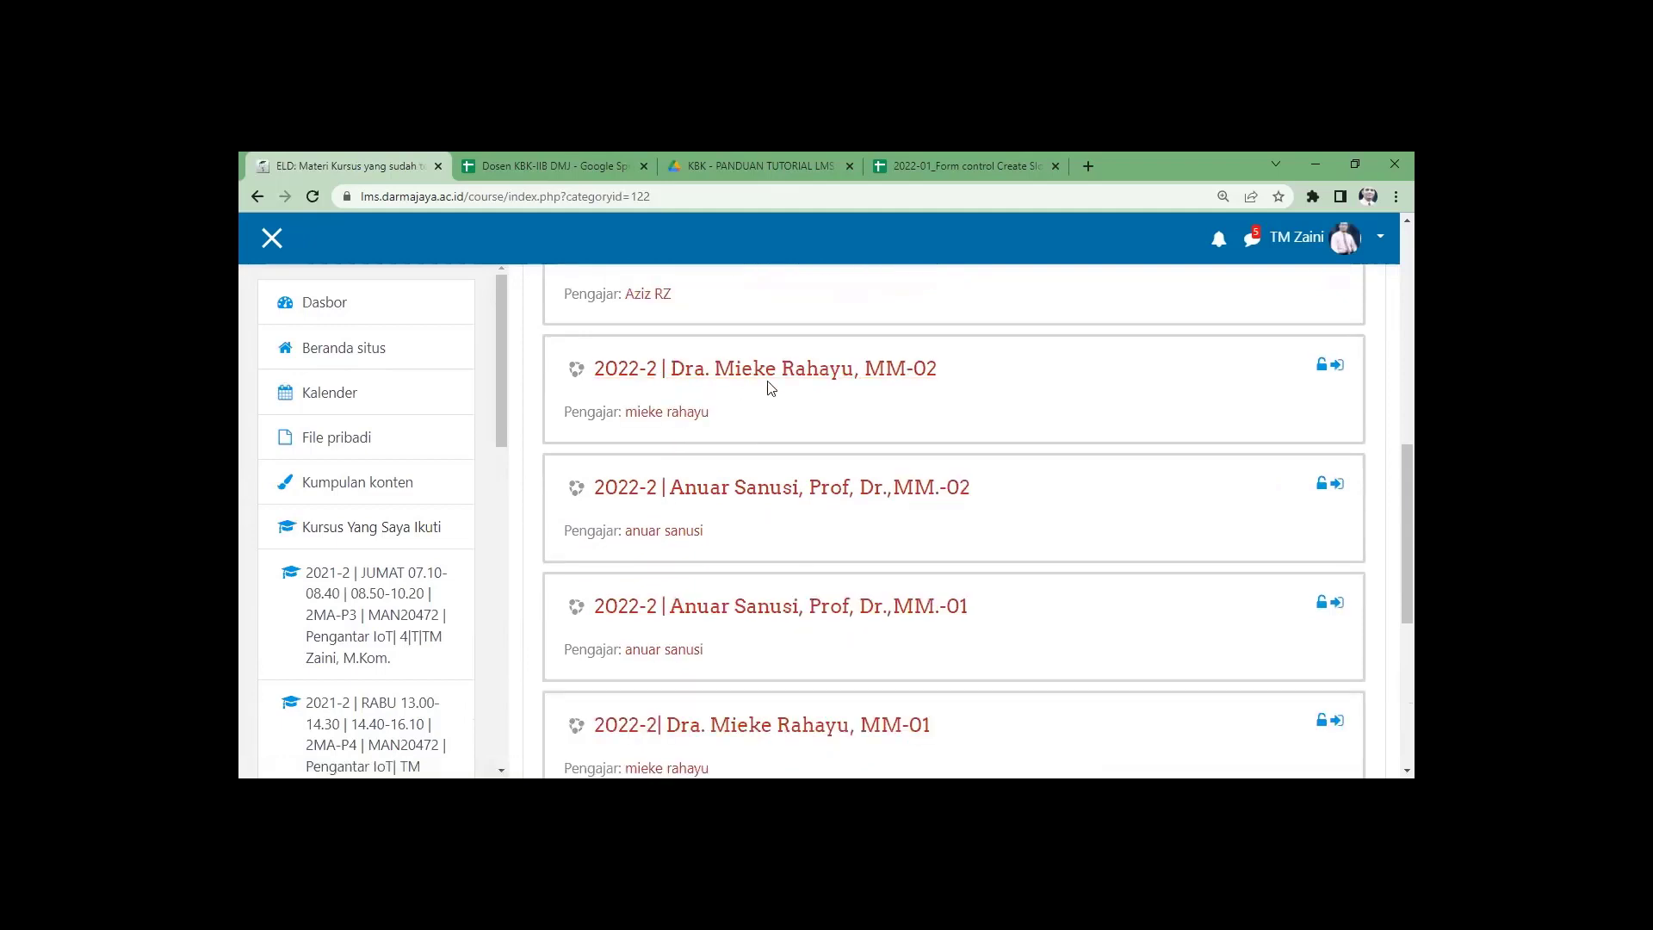
scroll(671, 680, down, 2)
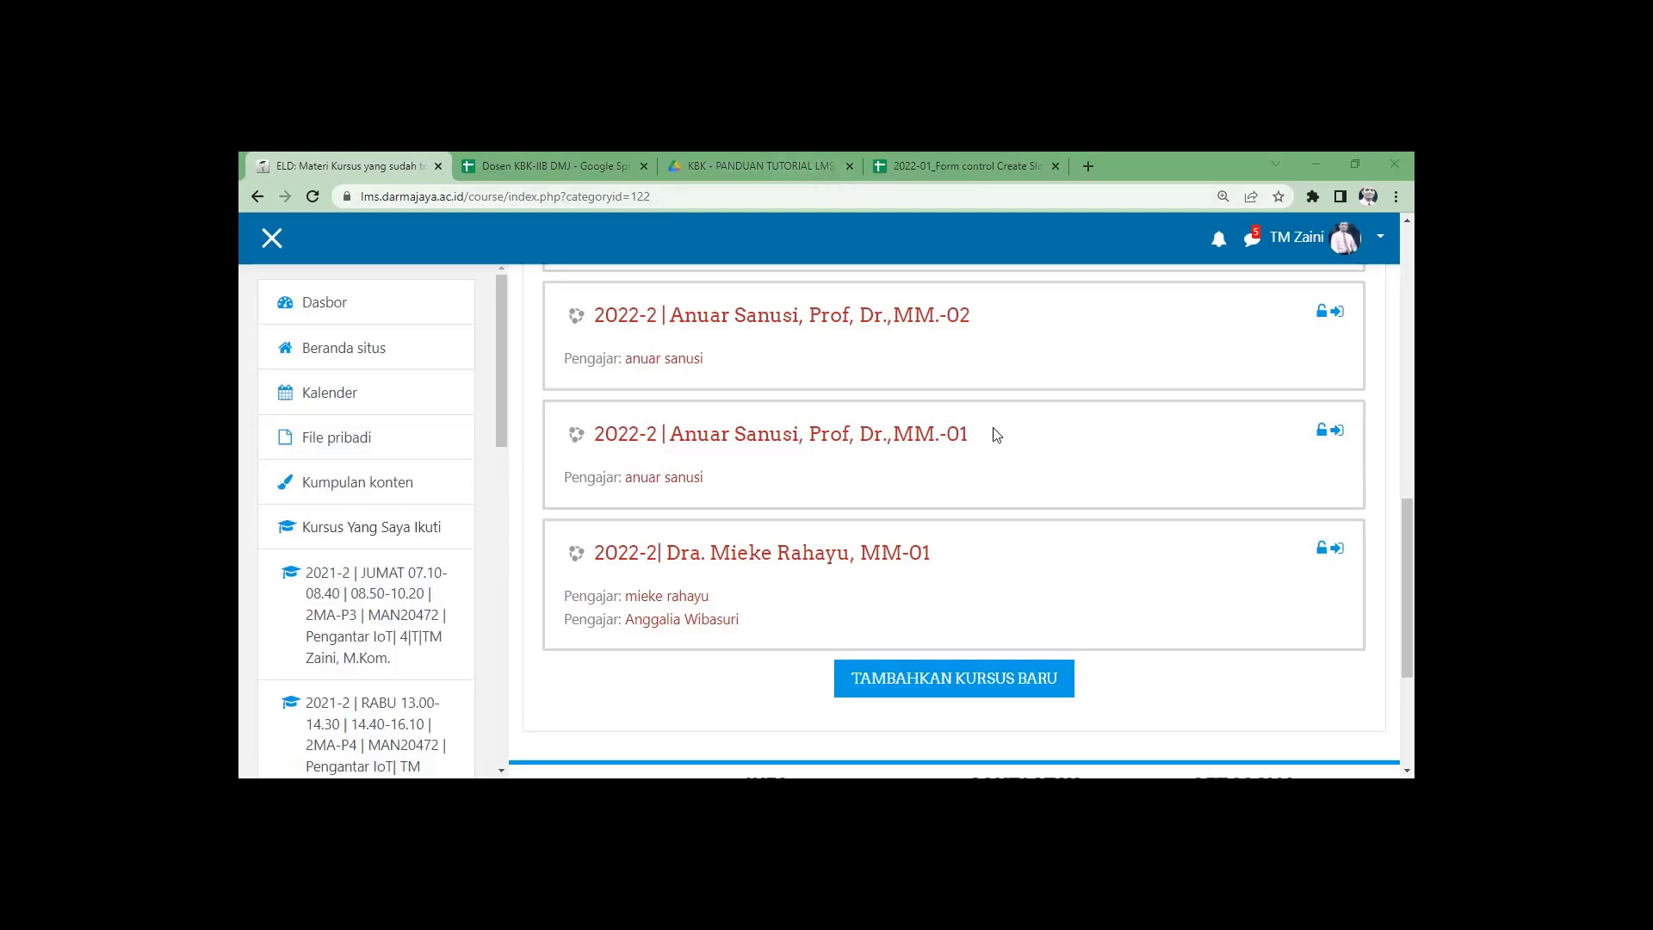
scroll(1044, 599, up, 2)
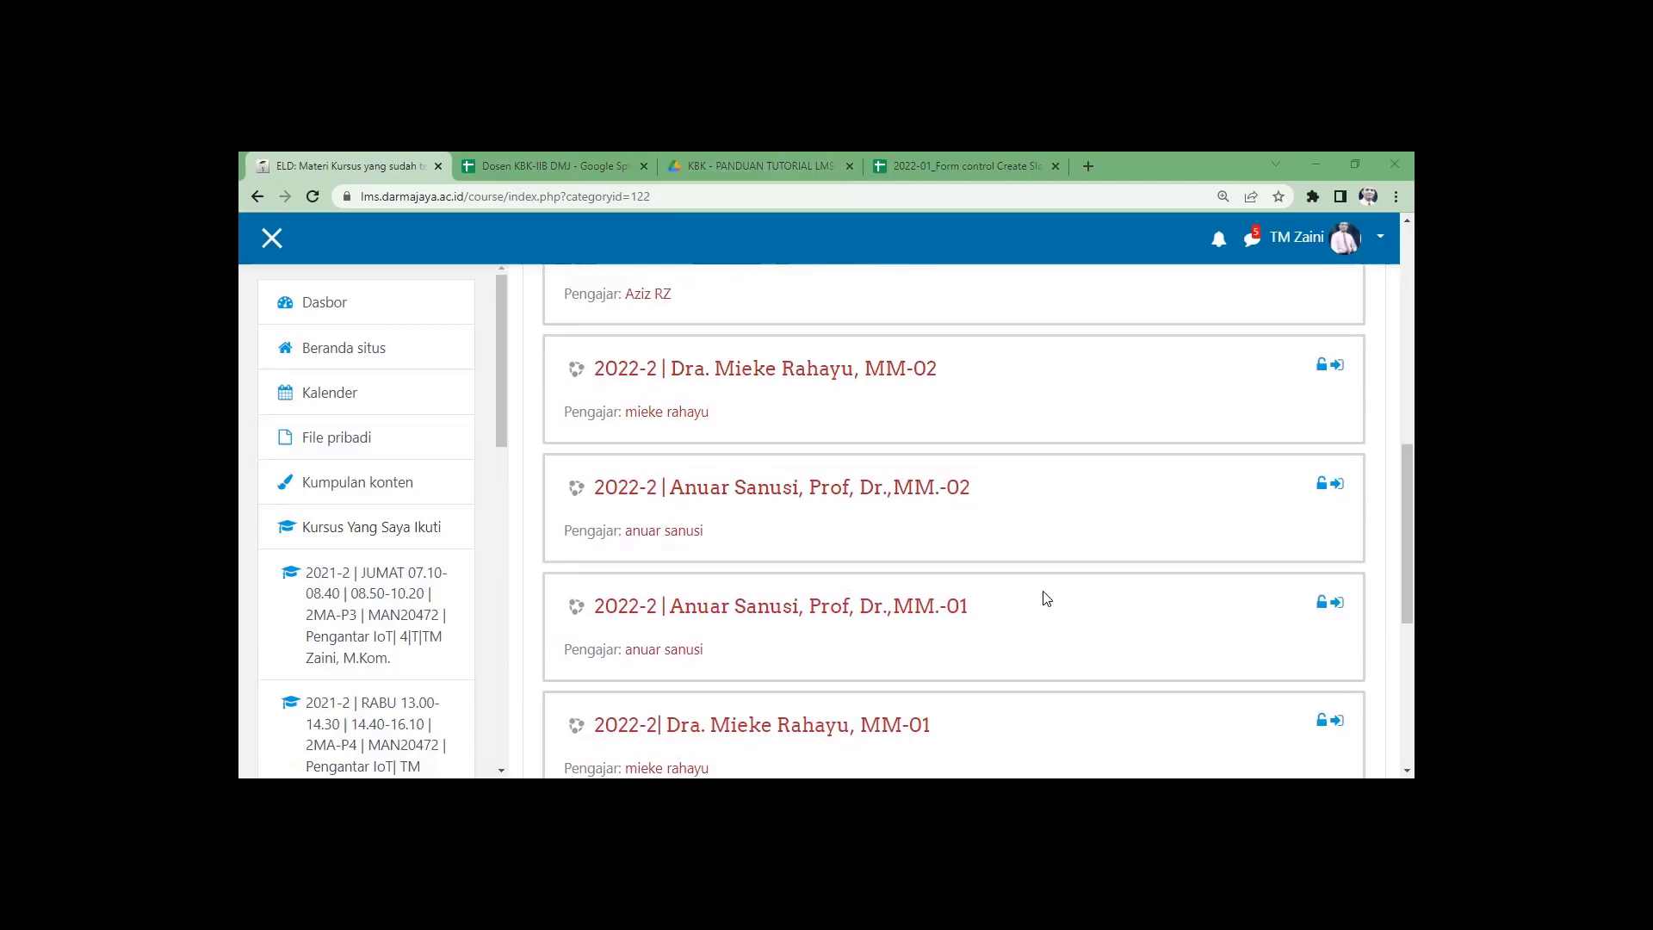
scroll(1046, 598, up, 2)
scroll(1046, 599, up, 4)
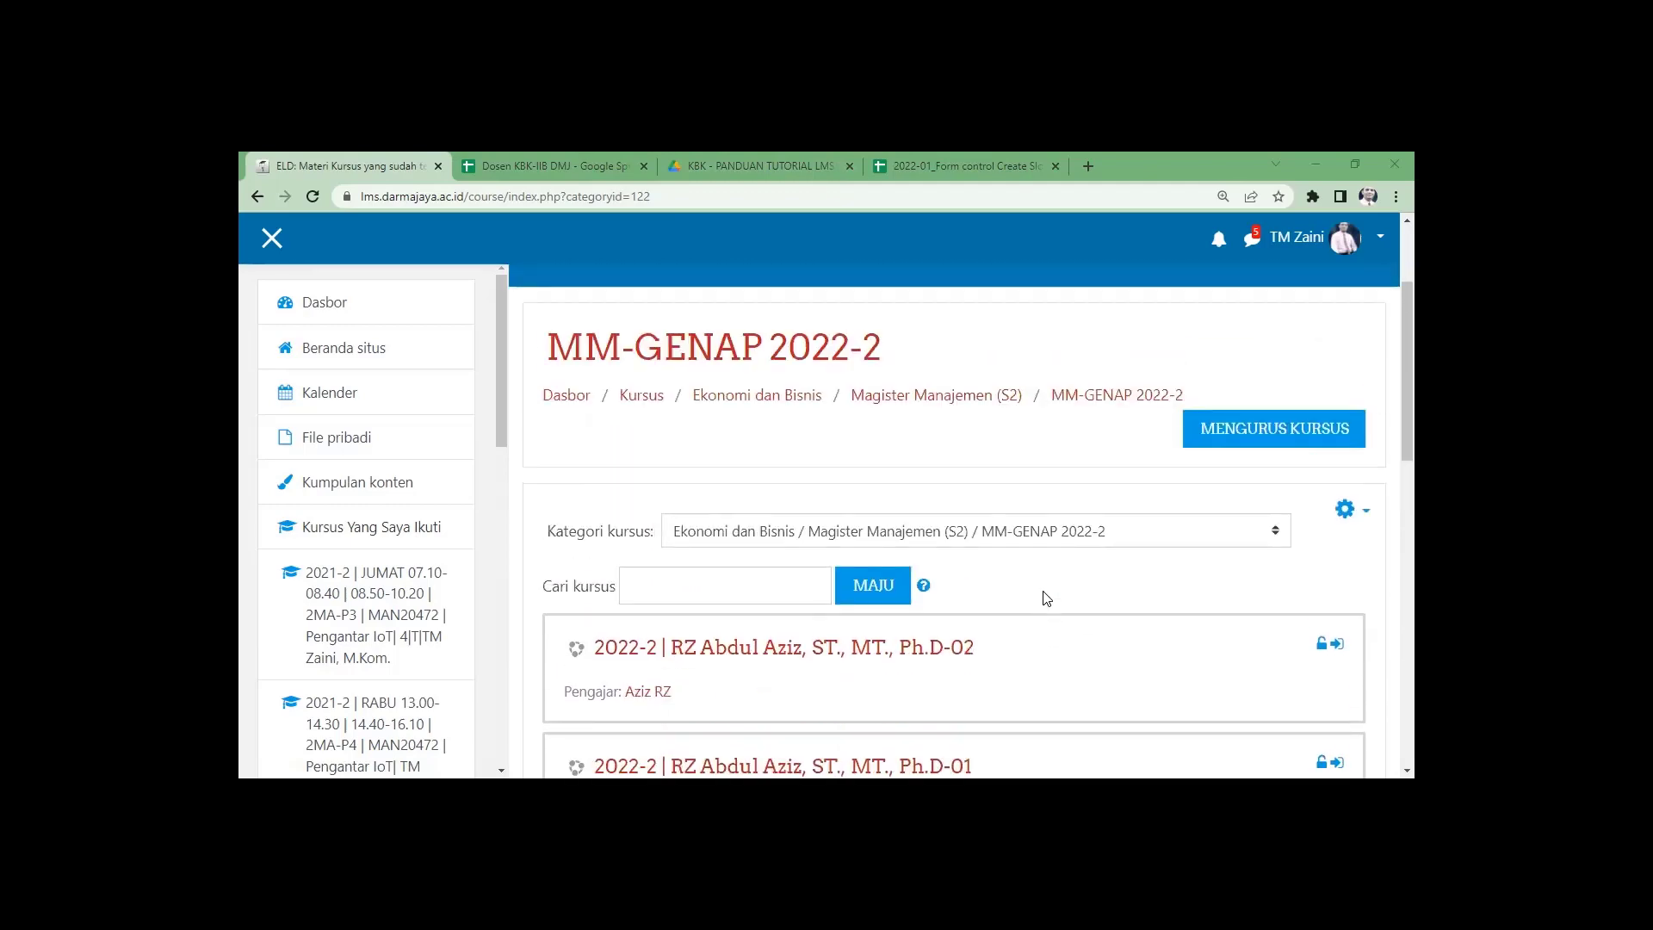
scroll(1046, 599, down, 5)
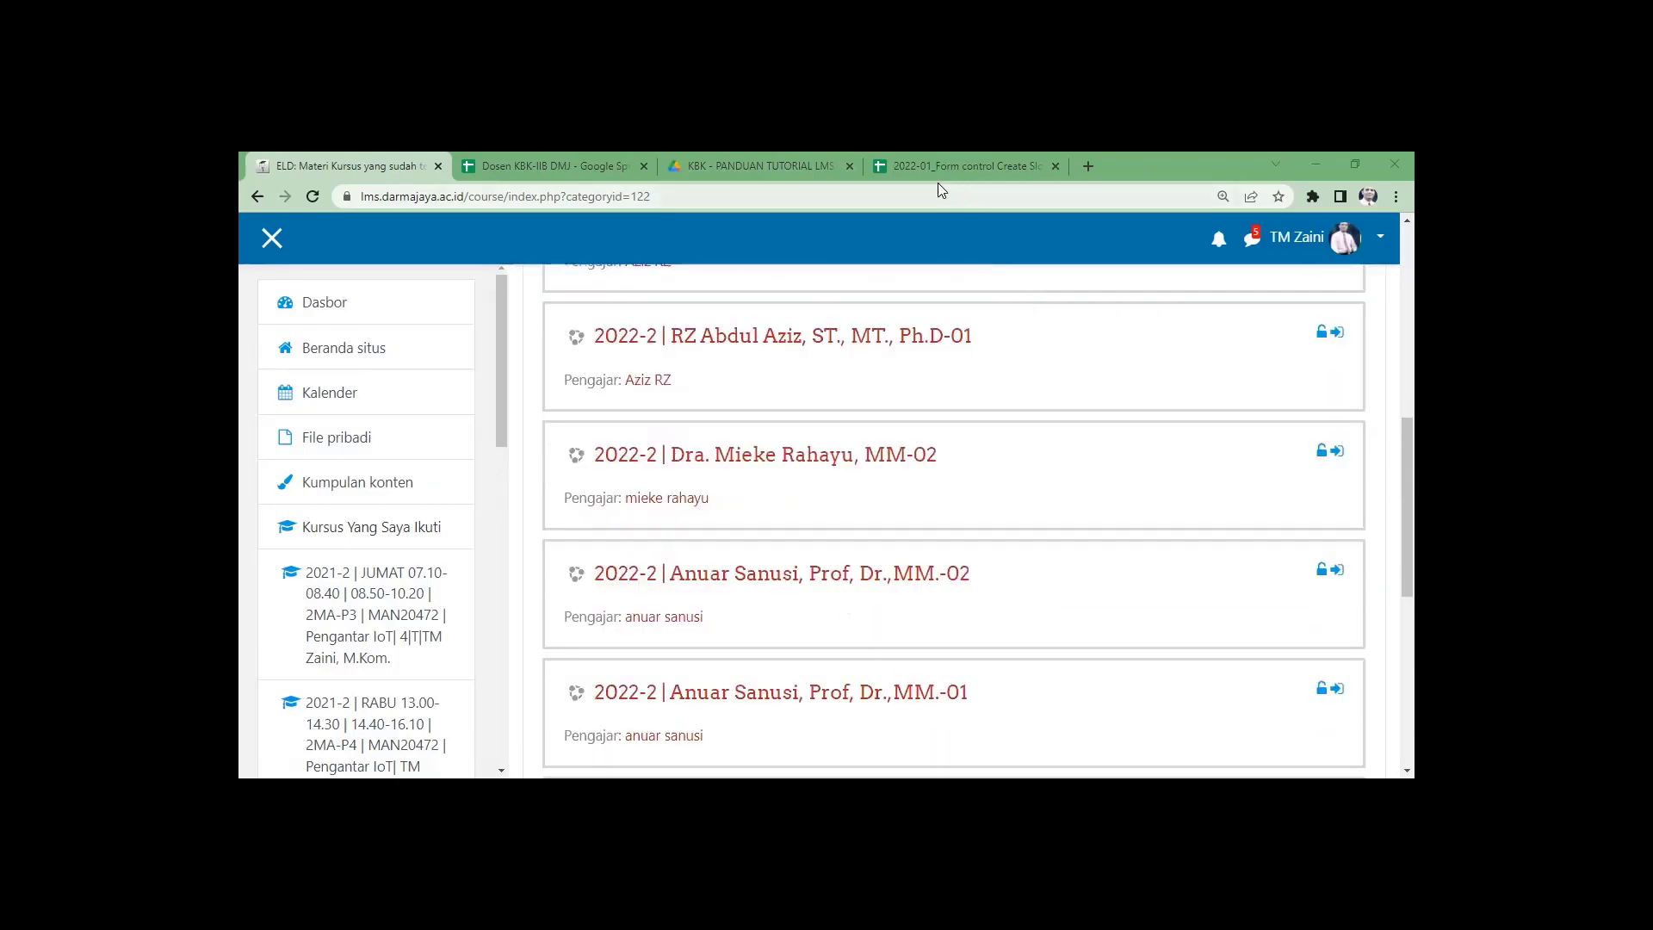
scroll(1030, 425, up, 6)
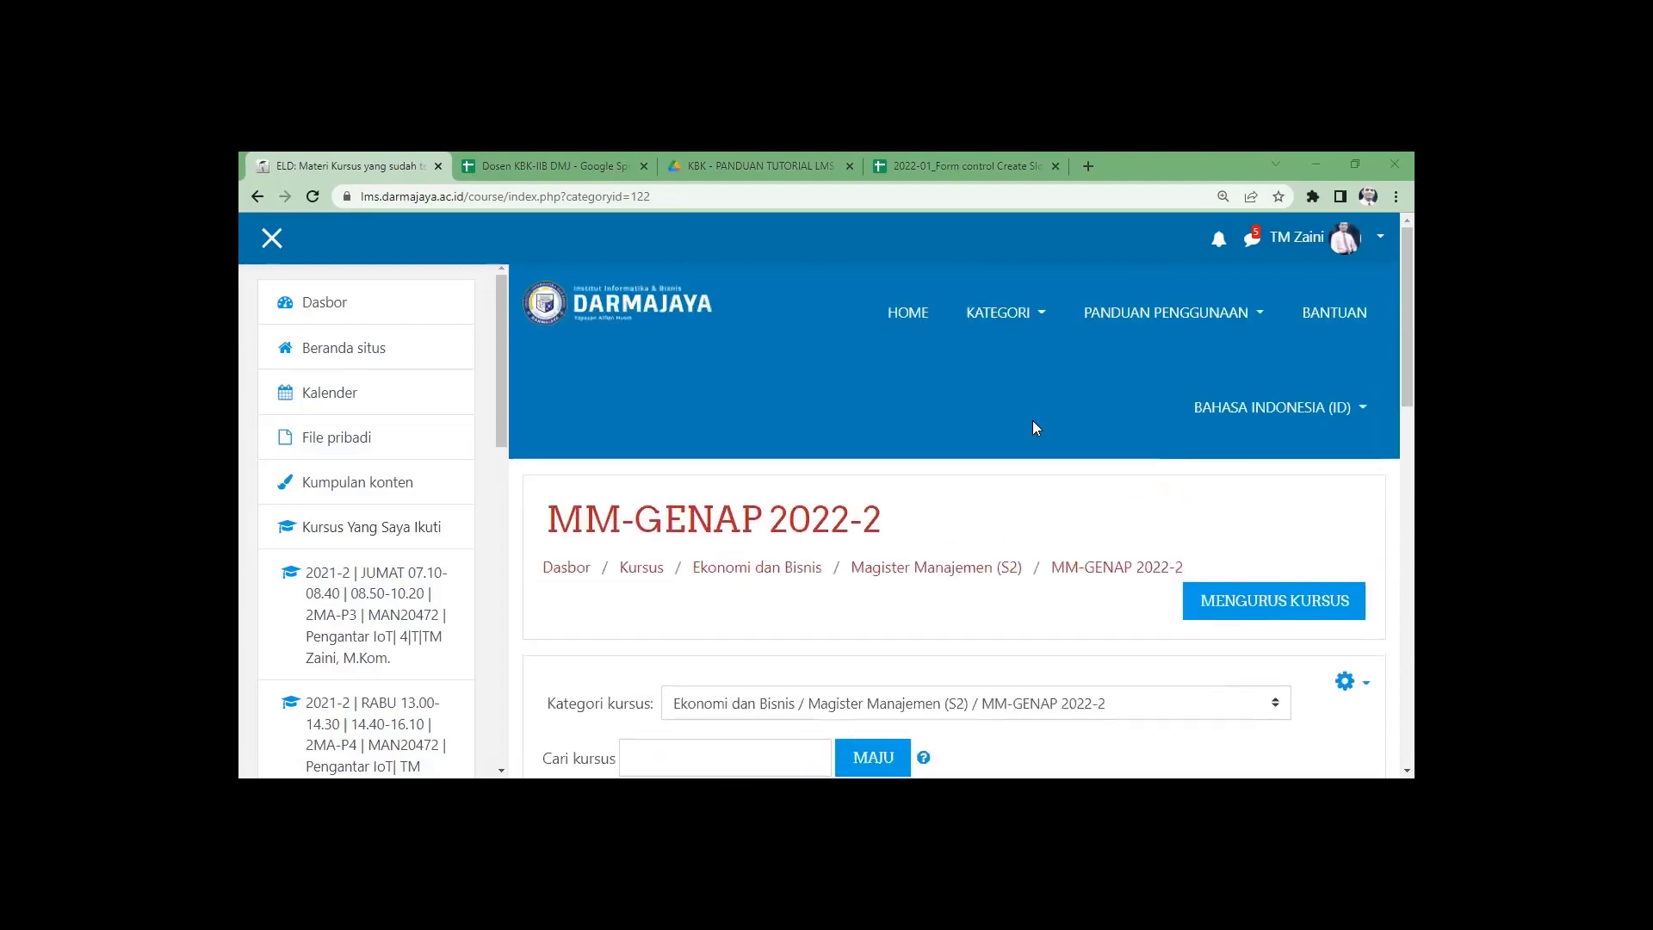
scroll(1035, 428, down, 2)
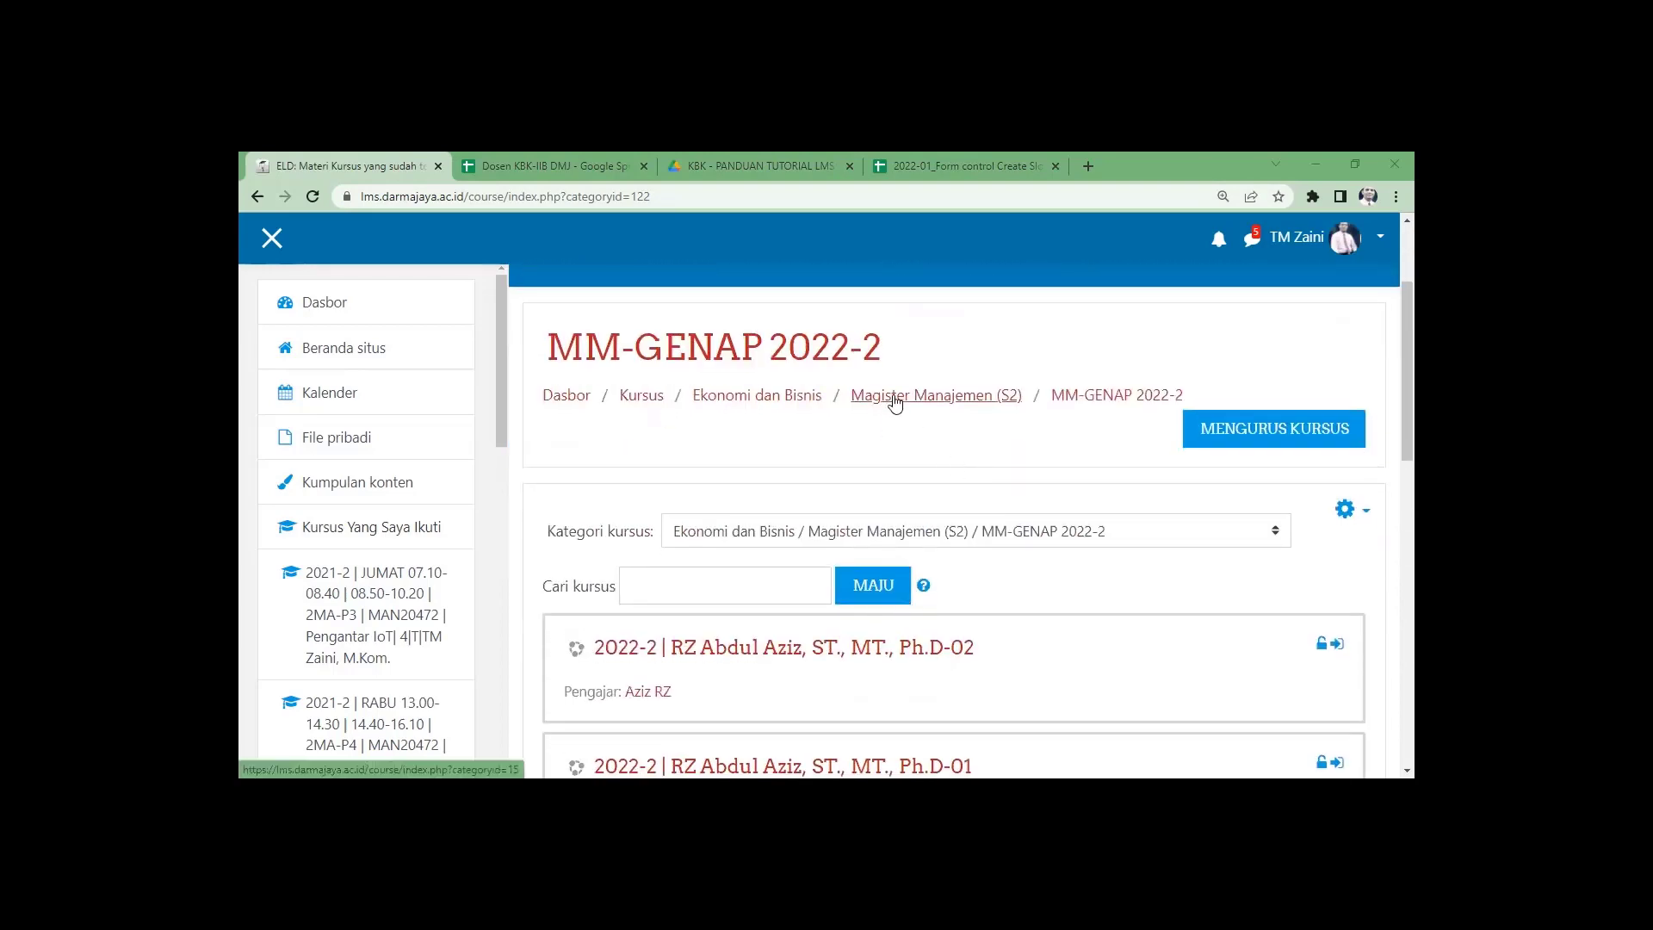
Go back through Magister Manajemen (S2) to the MM-GENAP 2022-2 course list and scroll through it.
click(893, 397)
scroll(703, 469, down, 2)
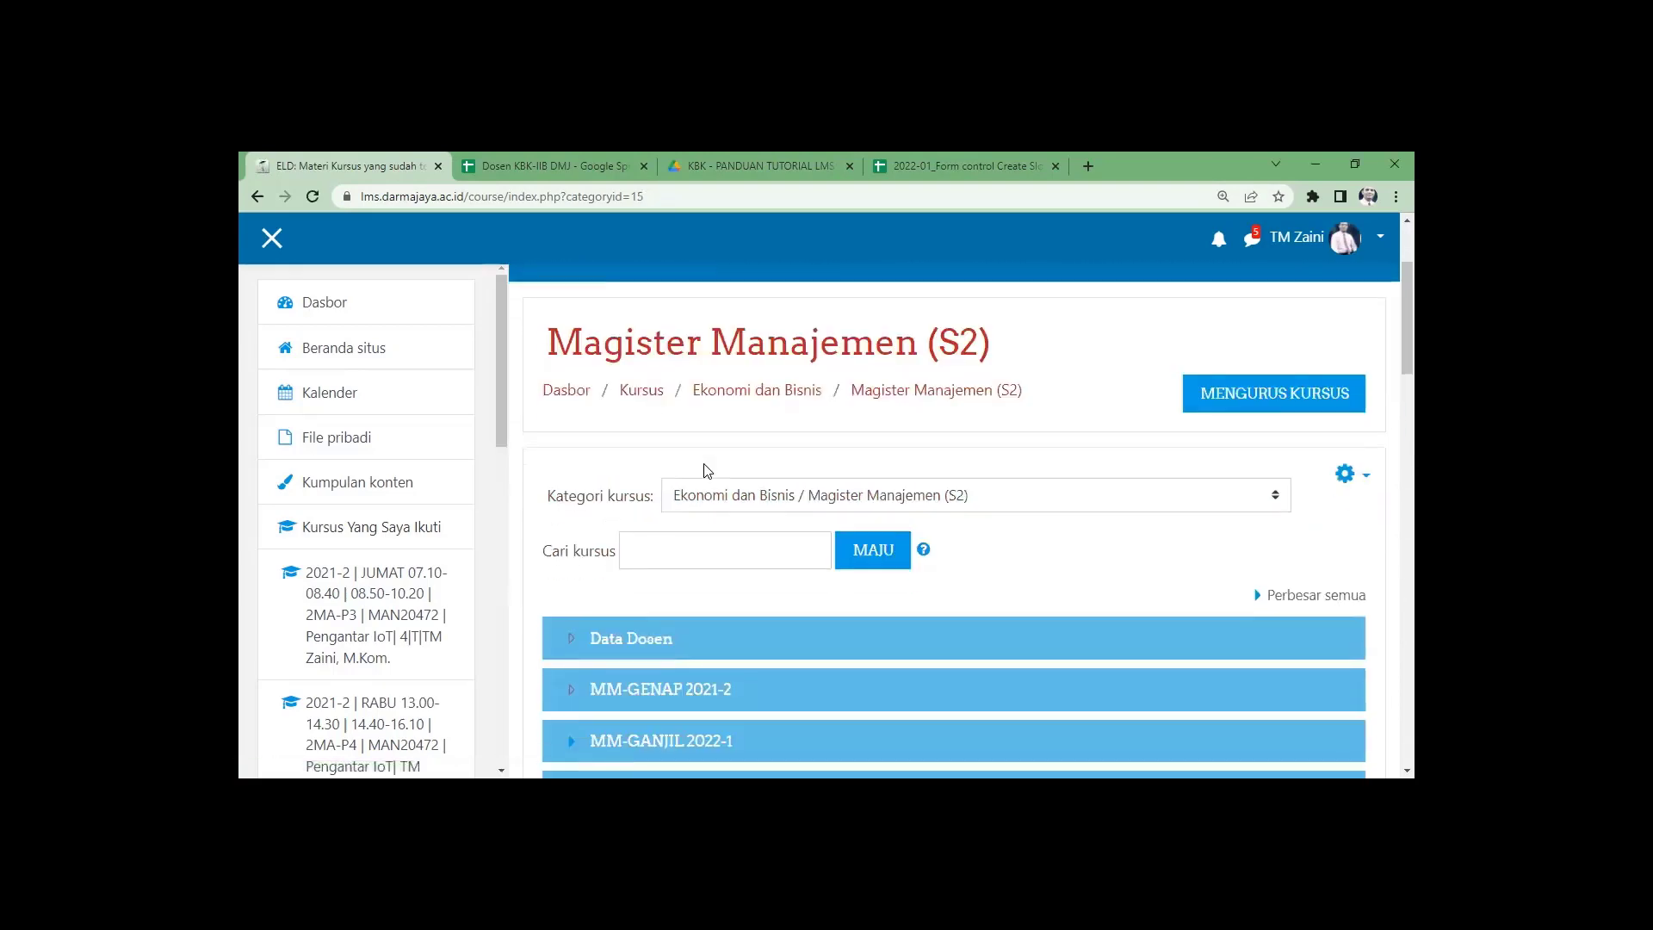
scroll(702, 470, down, 4)
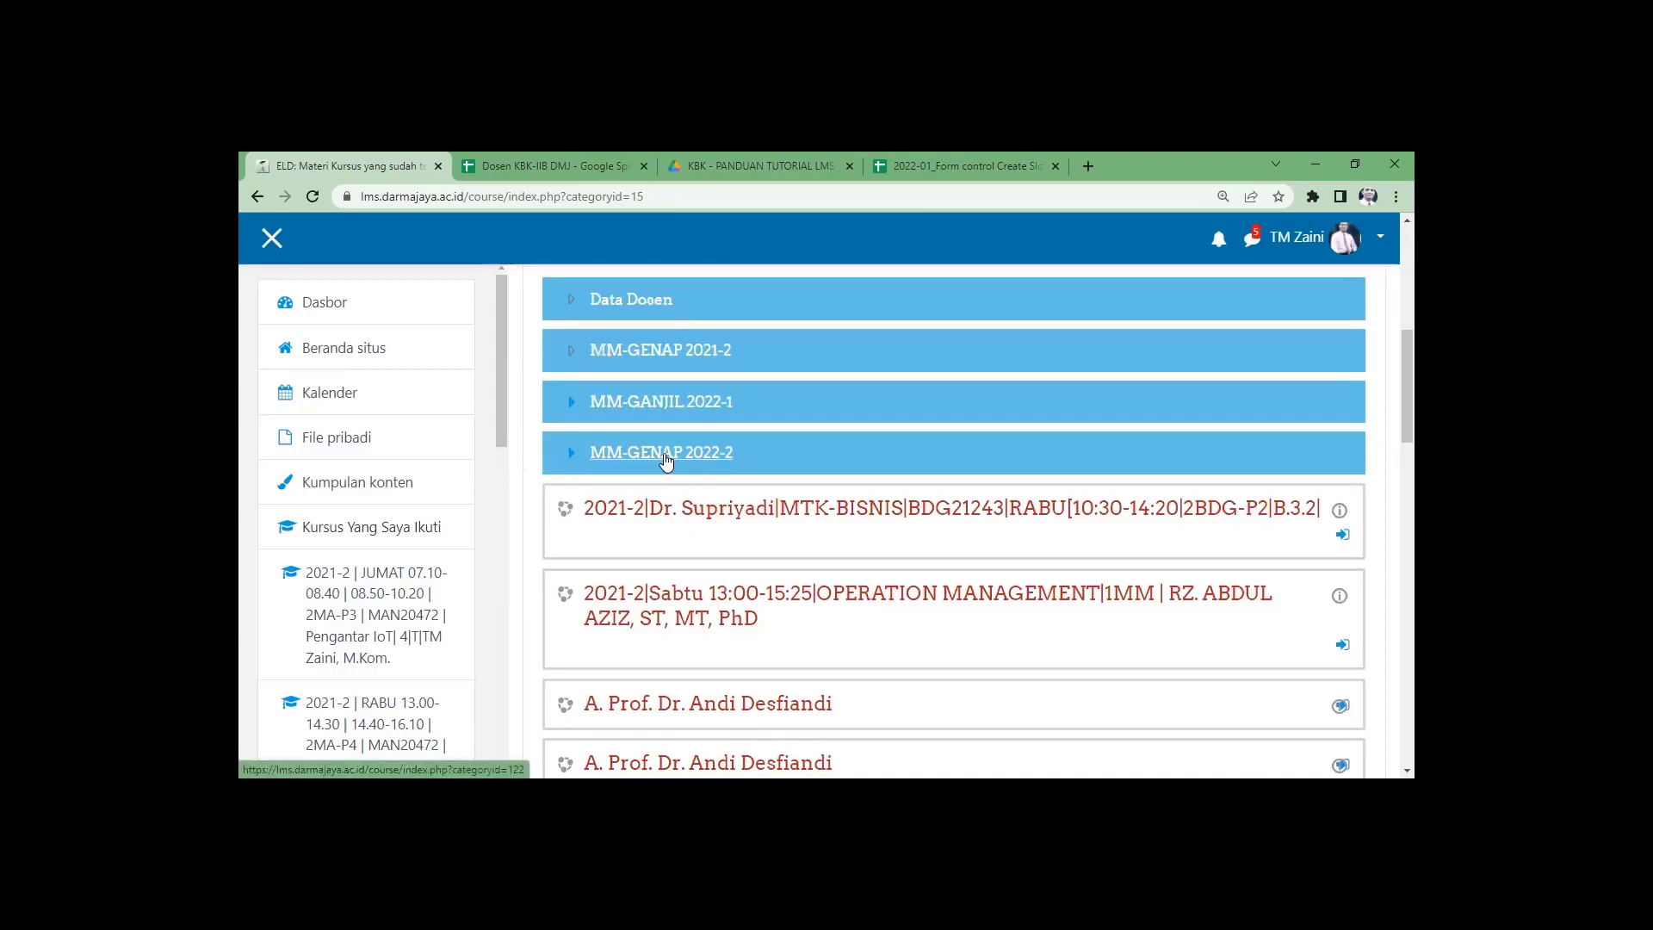
click(663, 467)
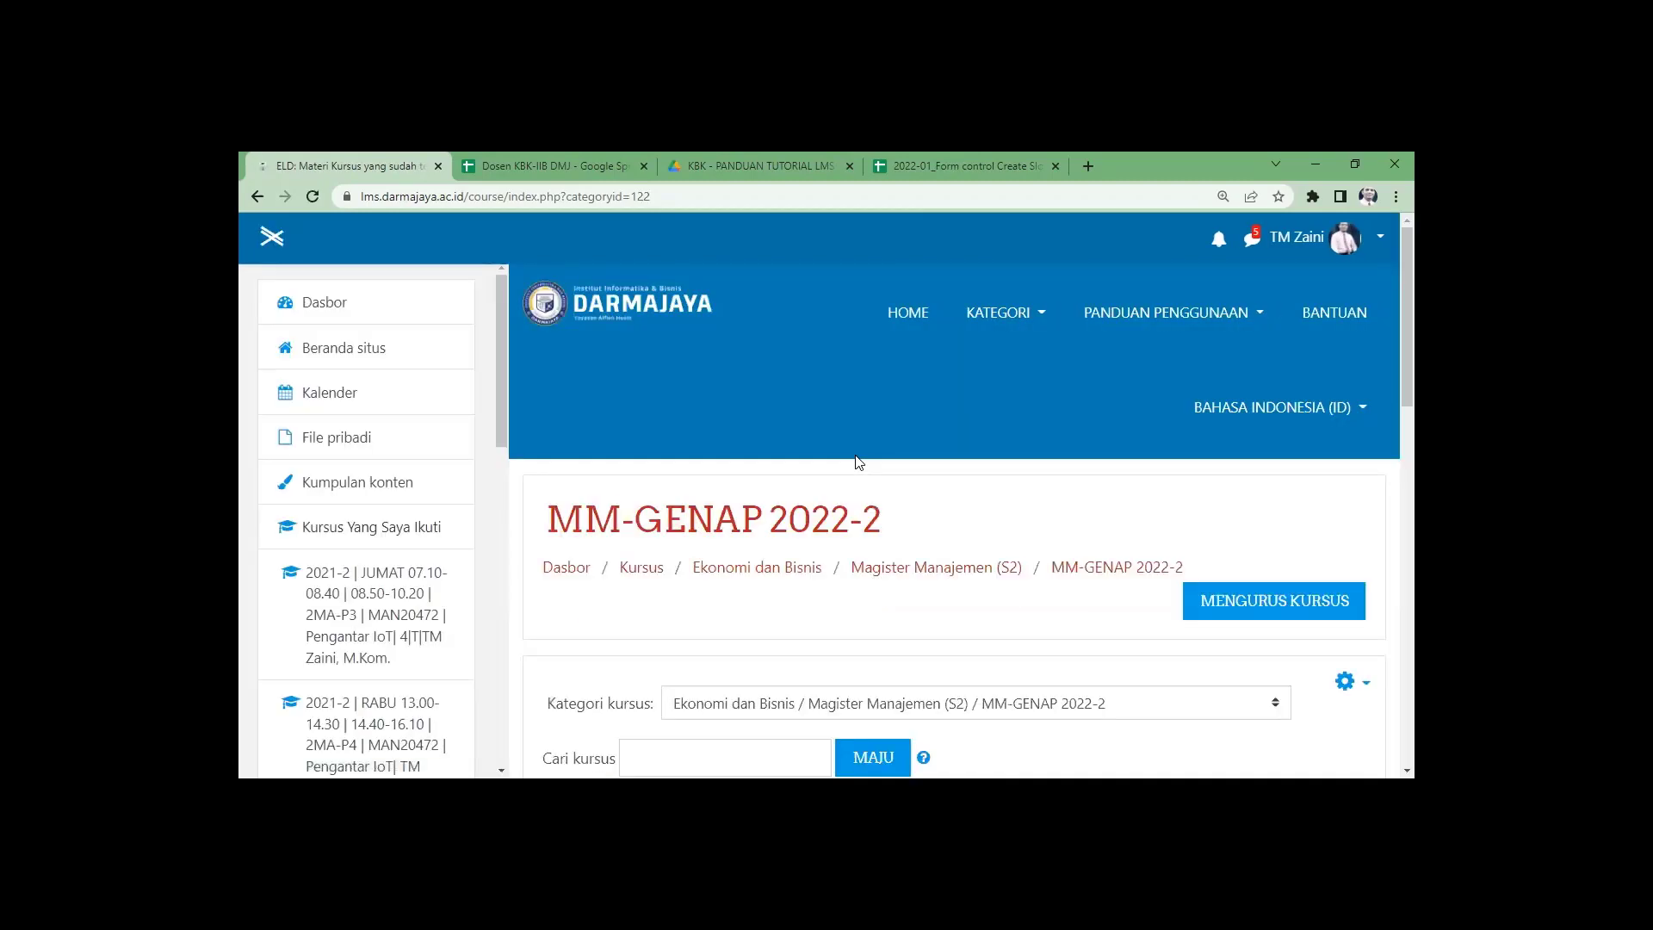
scroll(856, 462, down, 4)
scroll(857, 462, down, 4)
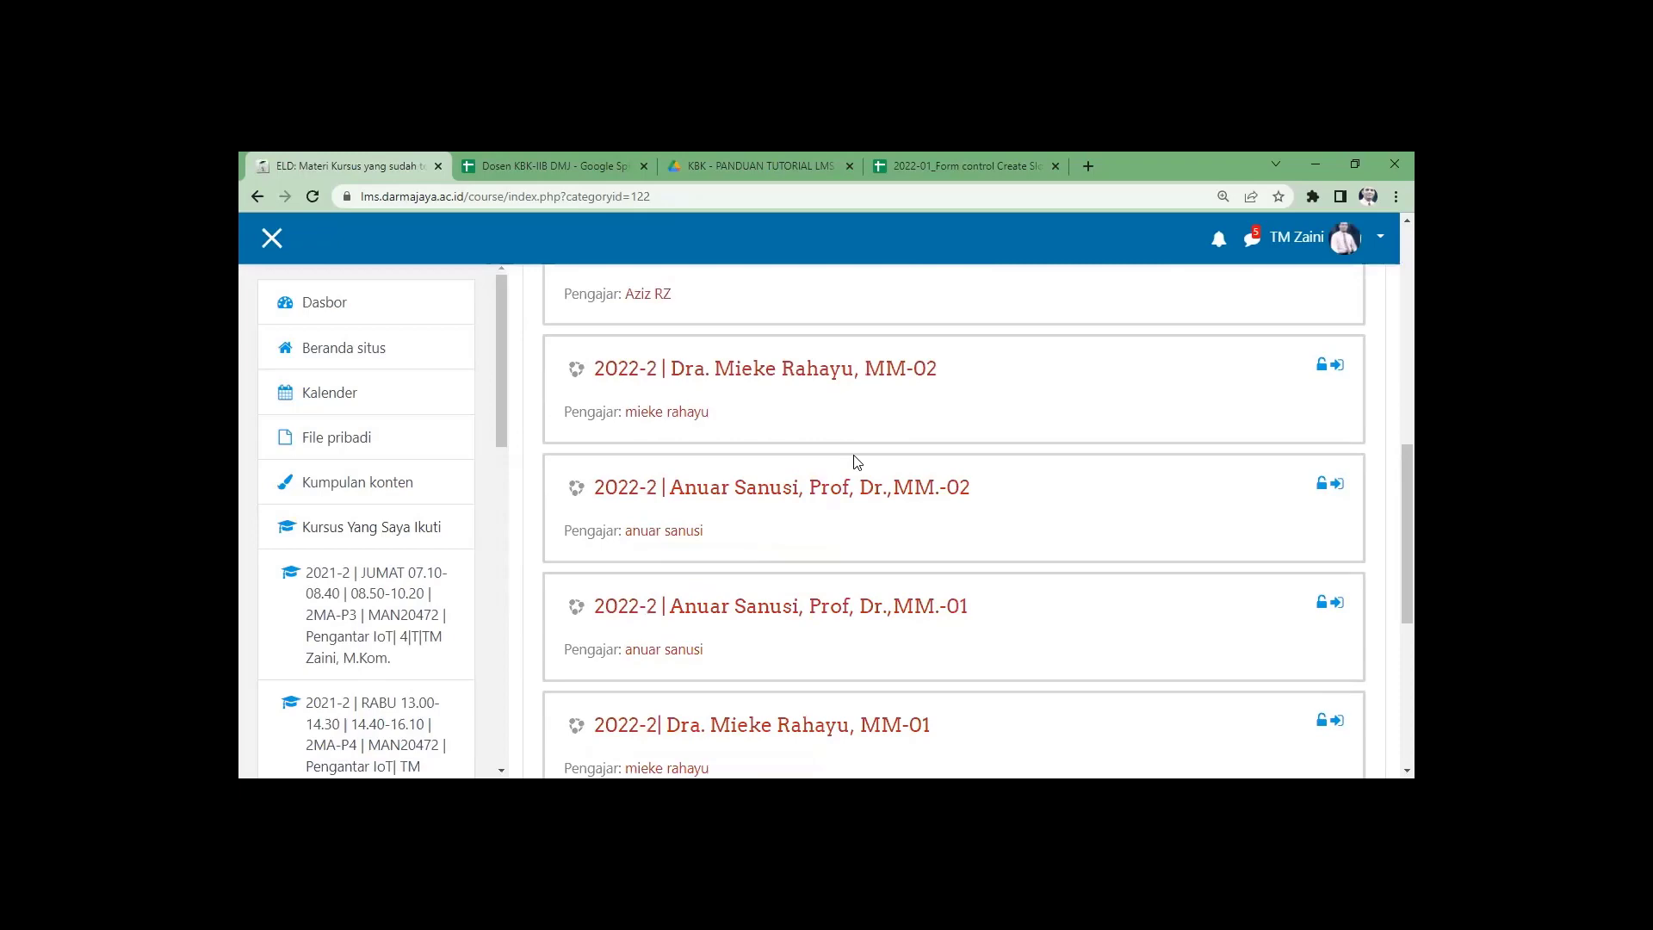
Zoom the page out for a final overview of the courses, then log out of the site.
key(ctrl+minus)
key(ctrl+minus)
key(ctrl+minus)
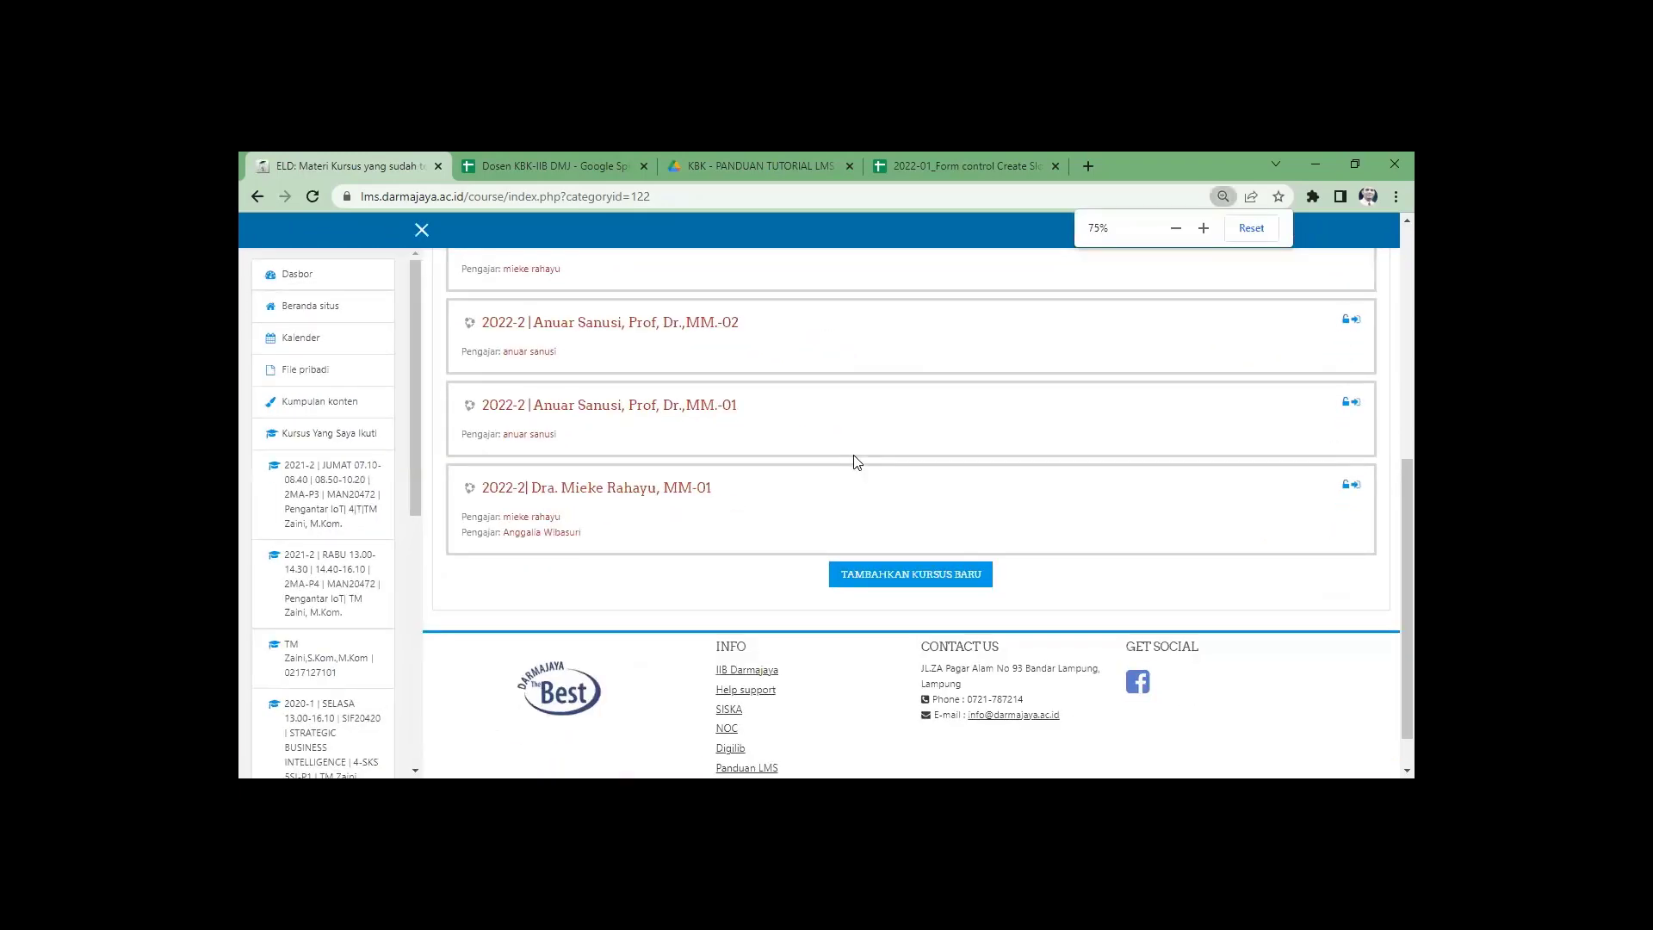
scroll(832, 465, up, 6)
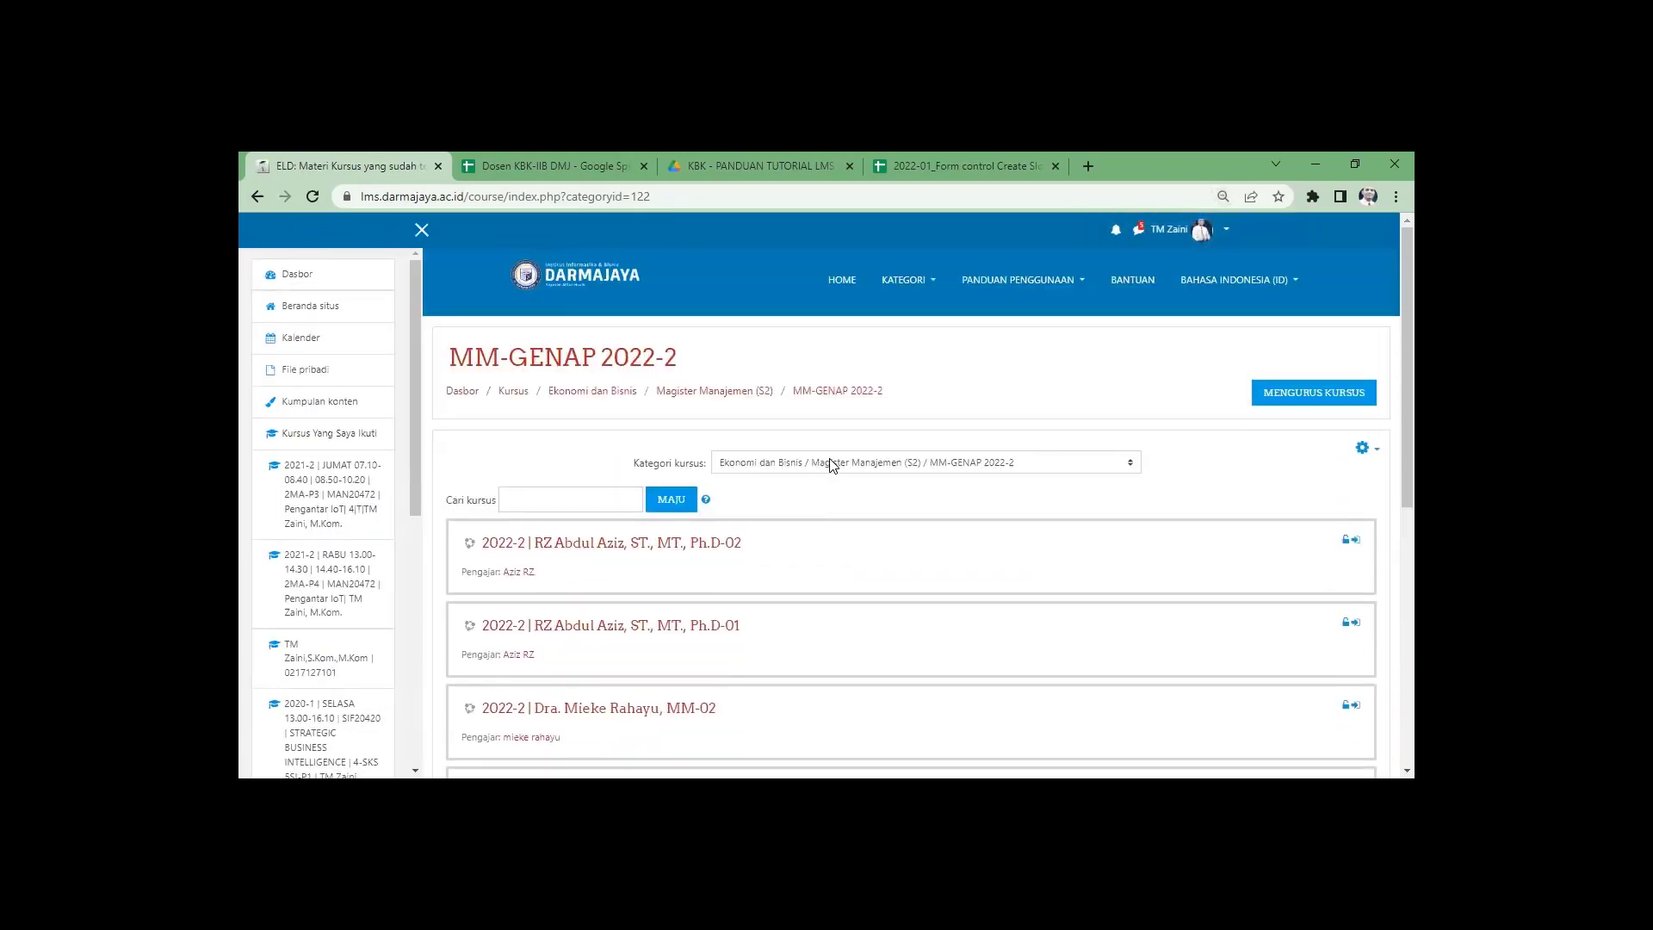
click(1199, 233)
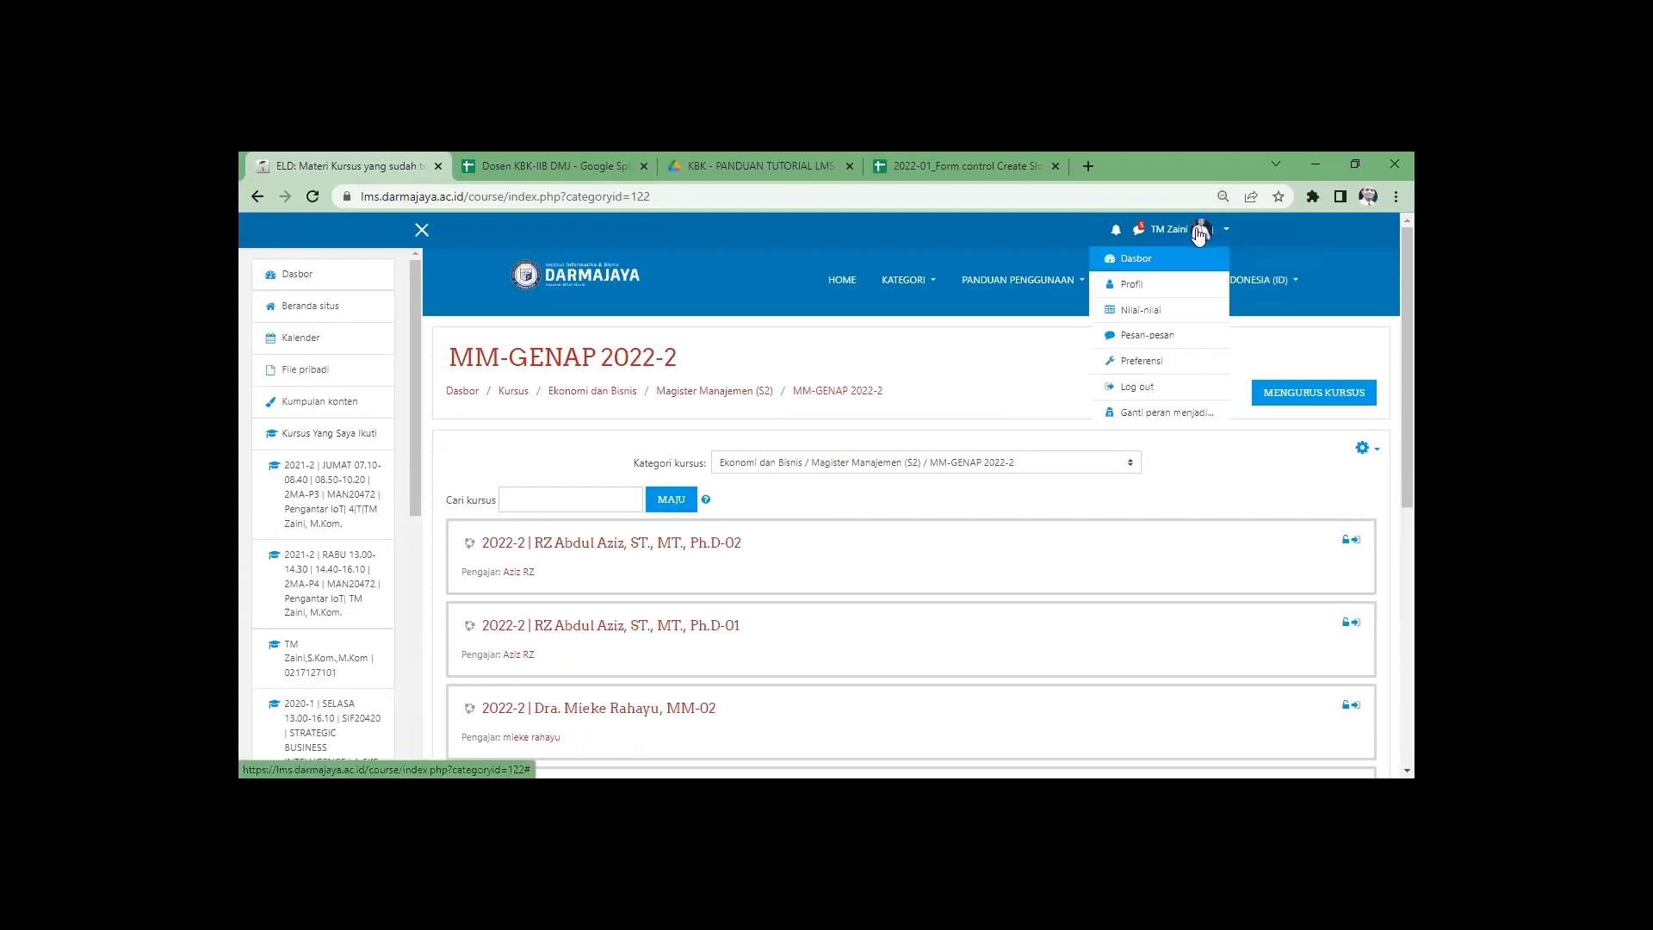
click(1168, 388)
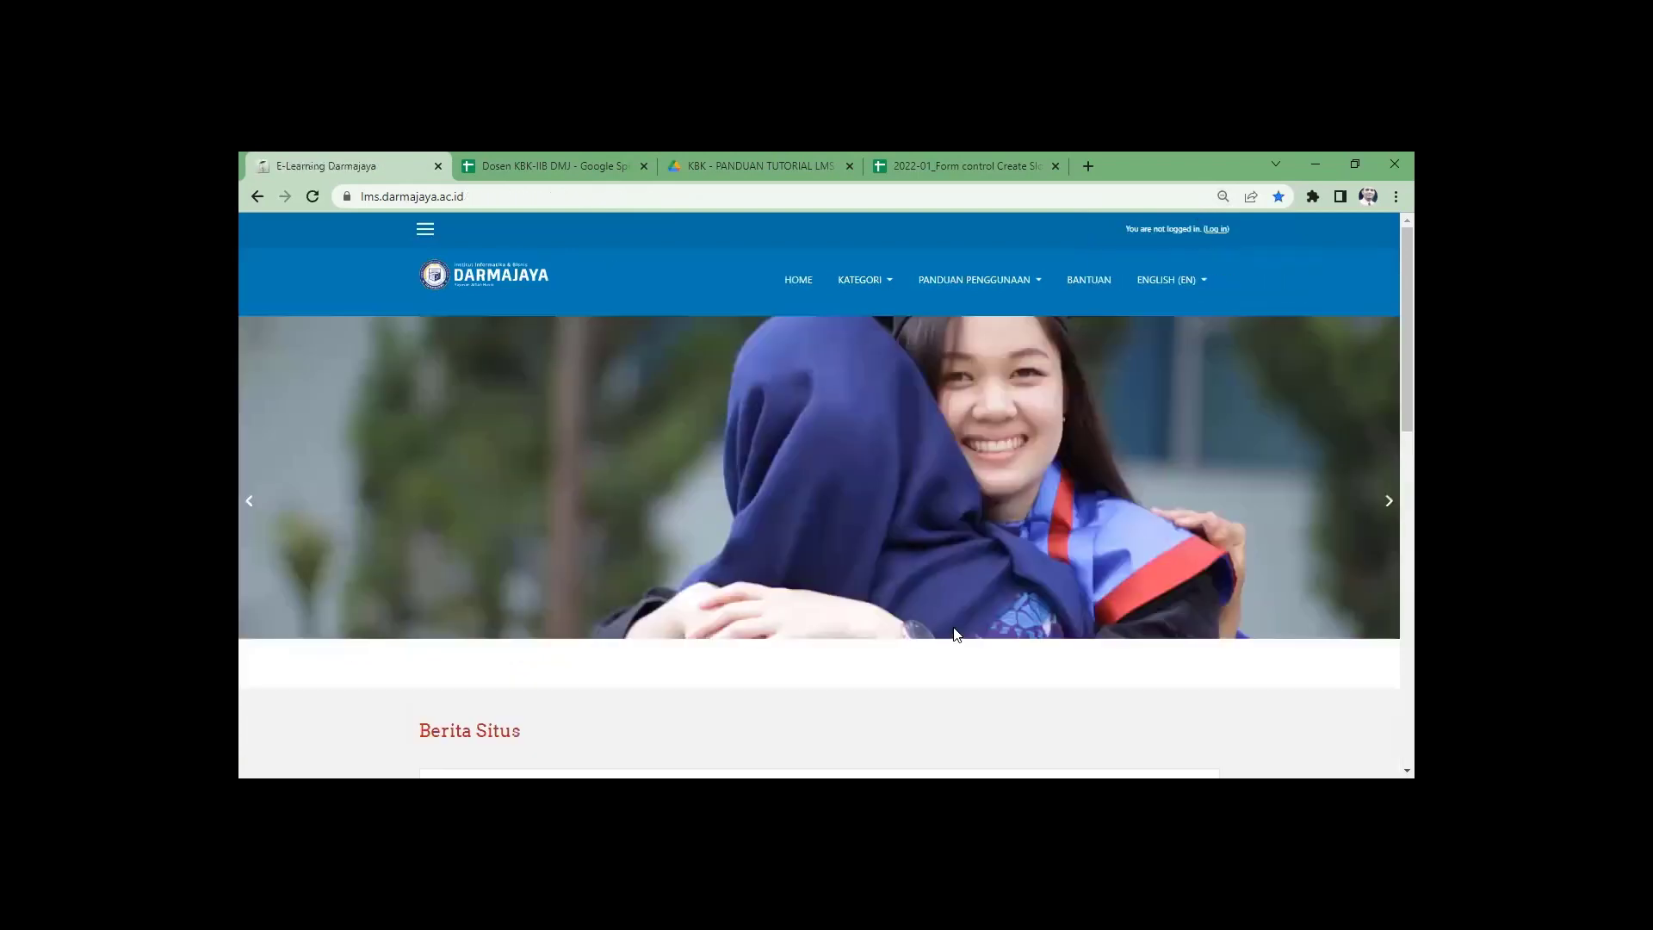